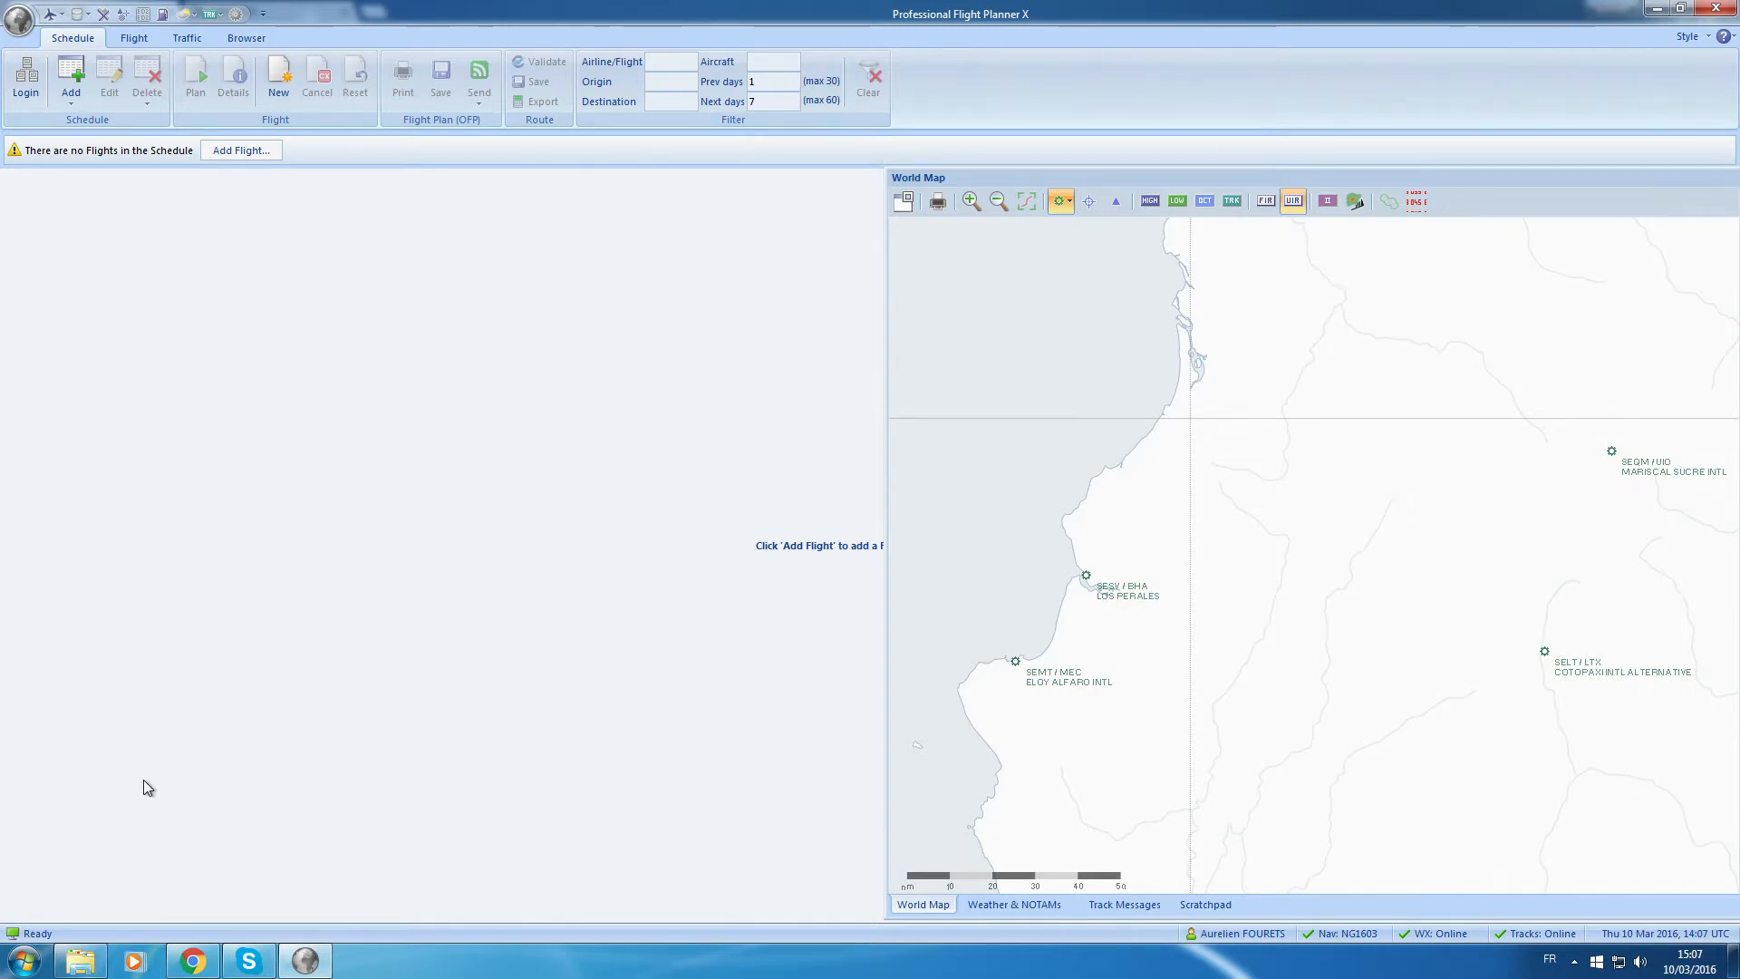
View the Real World Flightplan Database in Chrome and return to Professional Flight Planner X.
{"action": "left_click", "coordinate": [187, 965]}
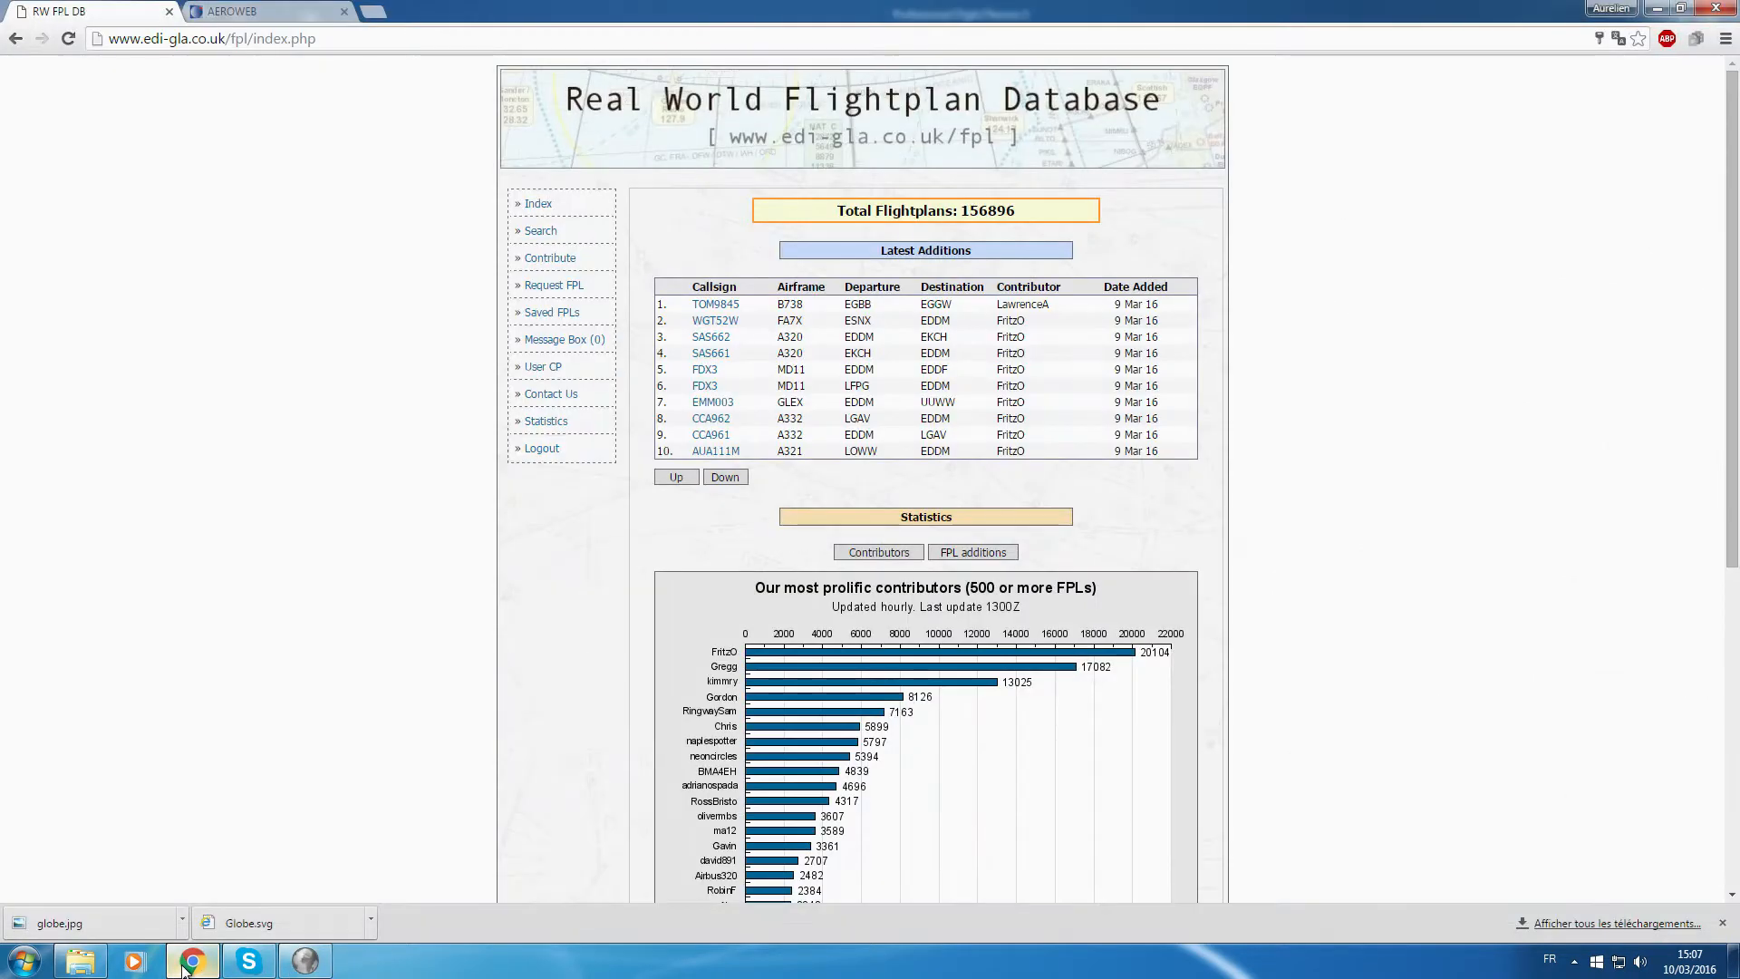
{"action": "left_click", "coordinate": [319, 966]}
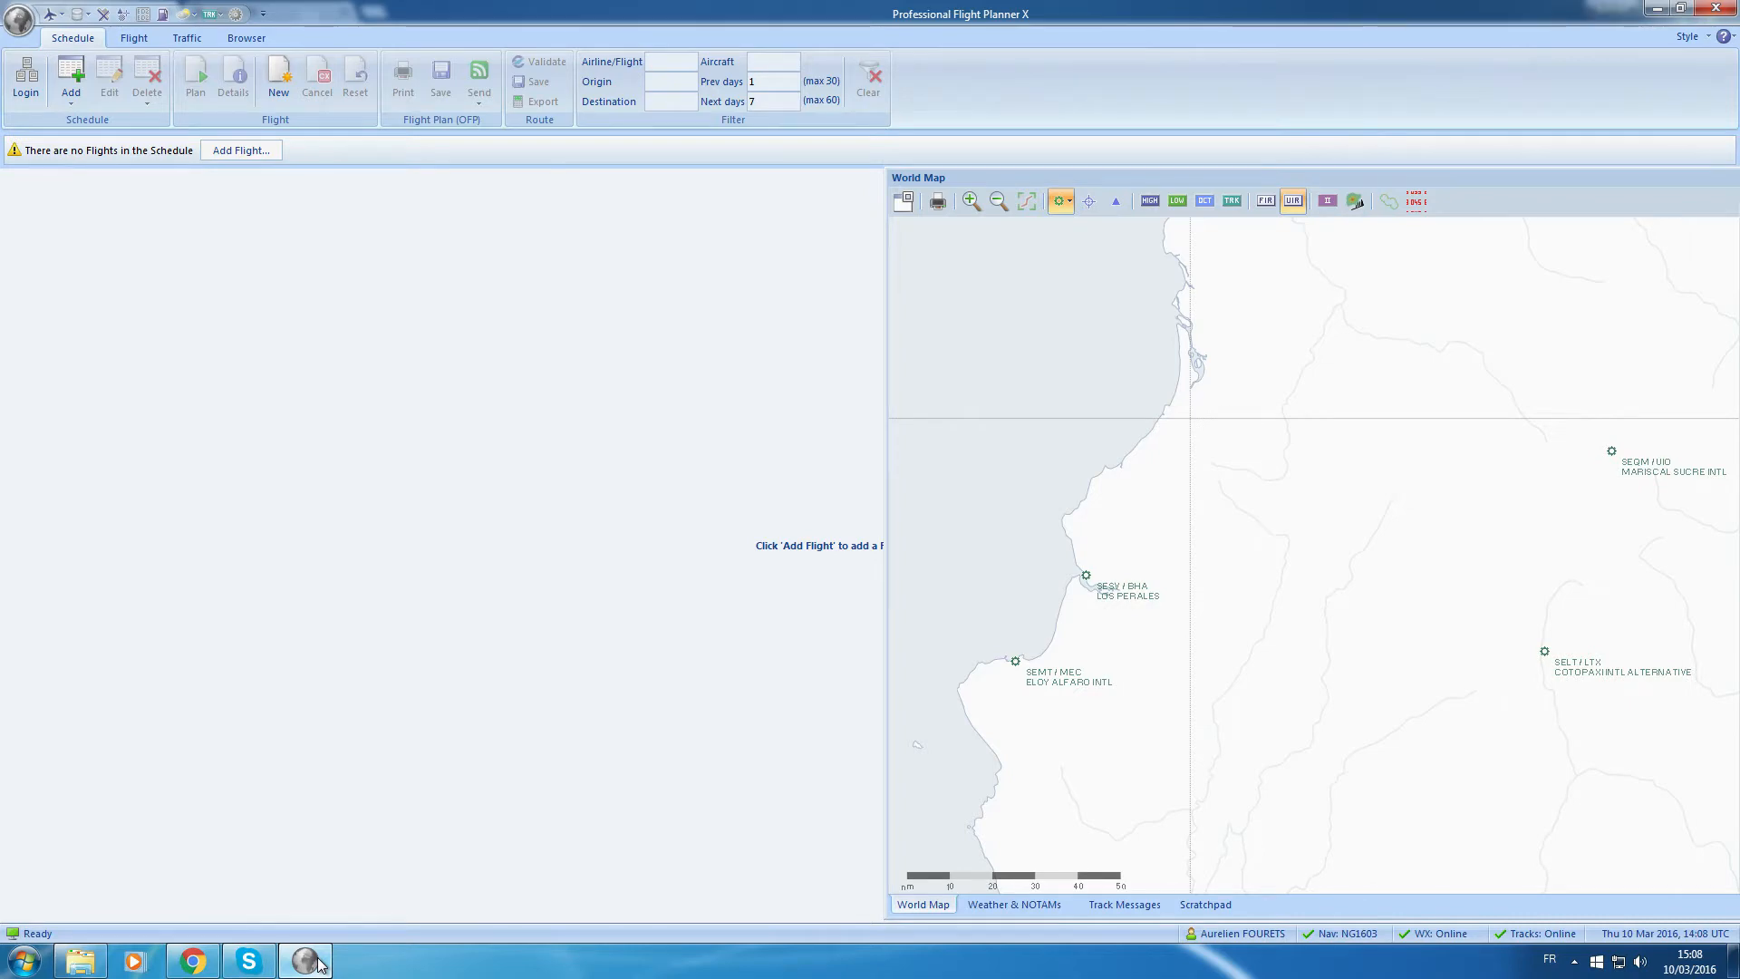
Bring southern France and the western Mediterranean into view on the world map.
{"action": "scroll", "coordinate": [1269, 453], "scroll_direction": "down", "scroll_amount": 4}
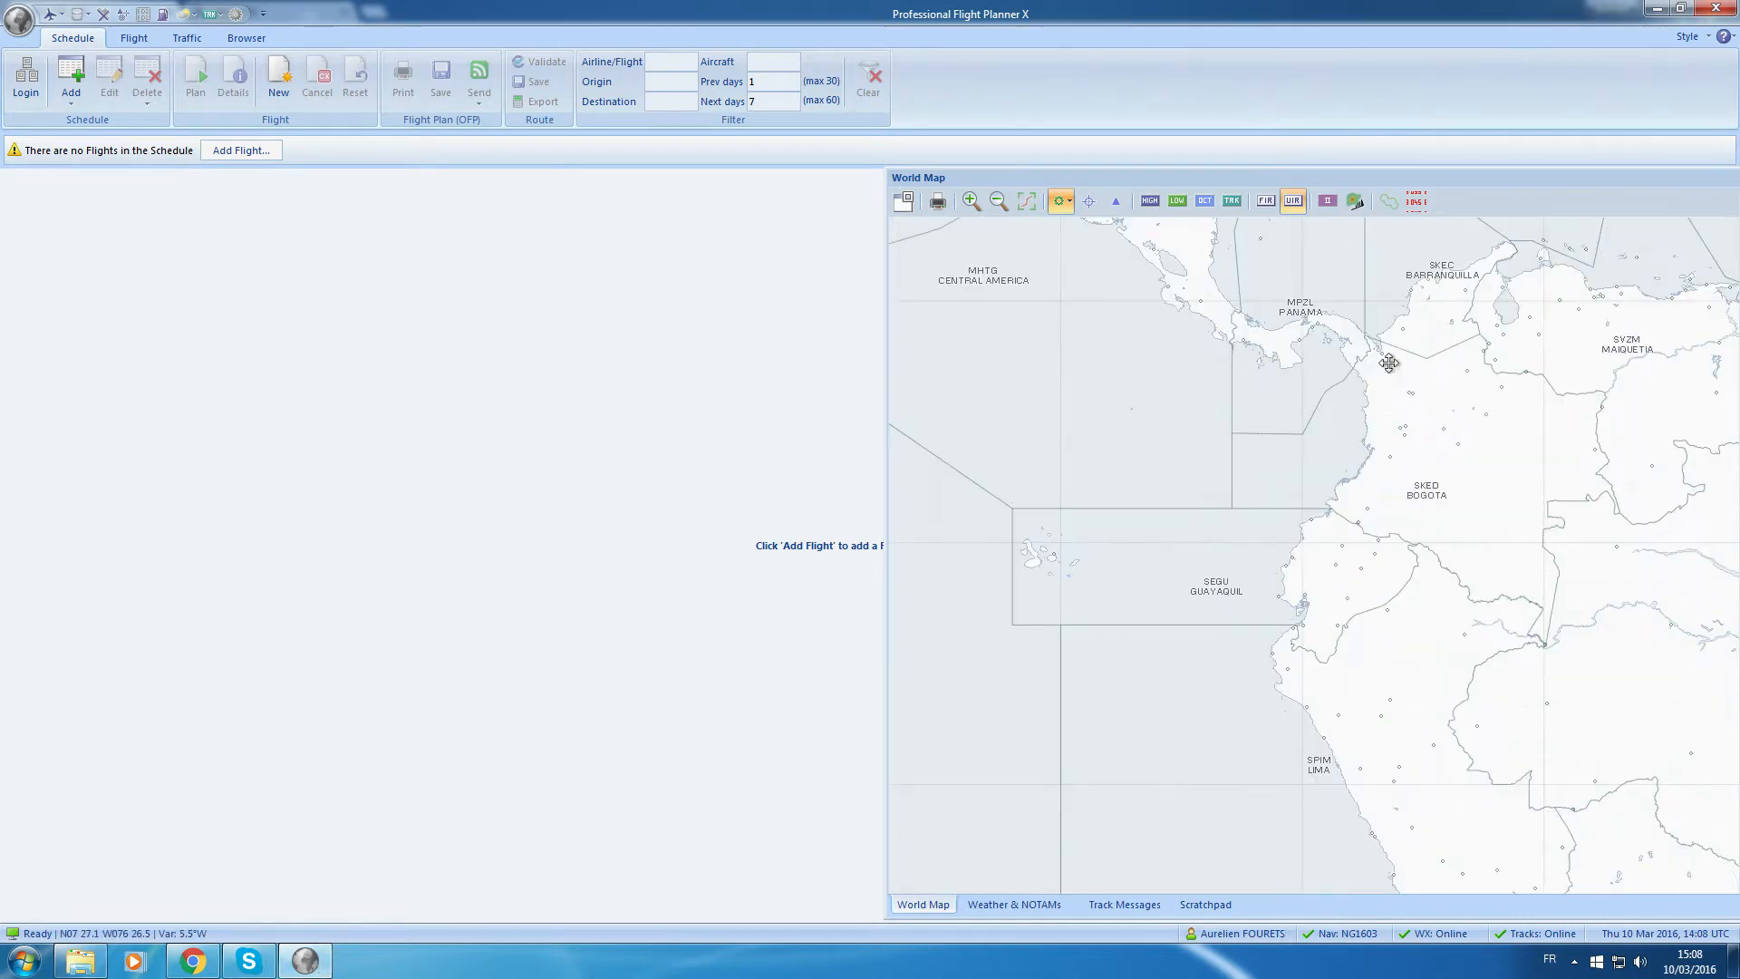
{"action": "left_click_drag", "start_coordinate": [1393, 372], "coordinate": [1138, 579]}
{"action": "left_click_drag", "start_coordinate": [1556, 363], "coordinate": [1262, 495]}
{"action": "left_click_drag", "start_coordinate": [1667, 480], "coordinate": [1262, 502]}
{"action": "left_click_drag", "start_coordinate": [1526, 455], "coordinate": [1092, 505]}
{"action": "left_click_drag", "start_coordinate": [1627, 417], "coordinate": [1276, 493]}
{"action": "left_click_drag", "start_coordinate": [1524, 408], "coordinate": [1134, 834]}
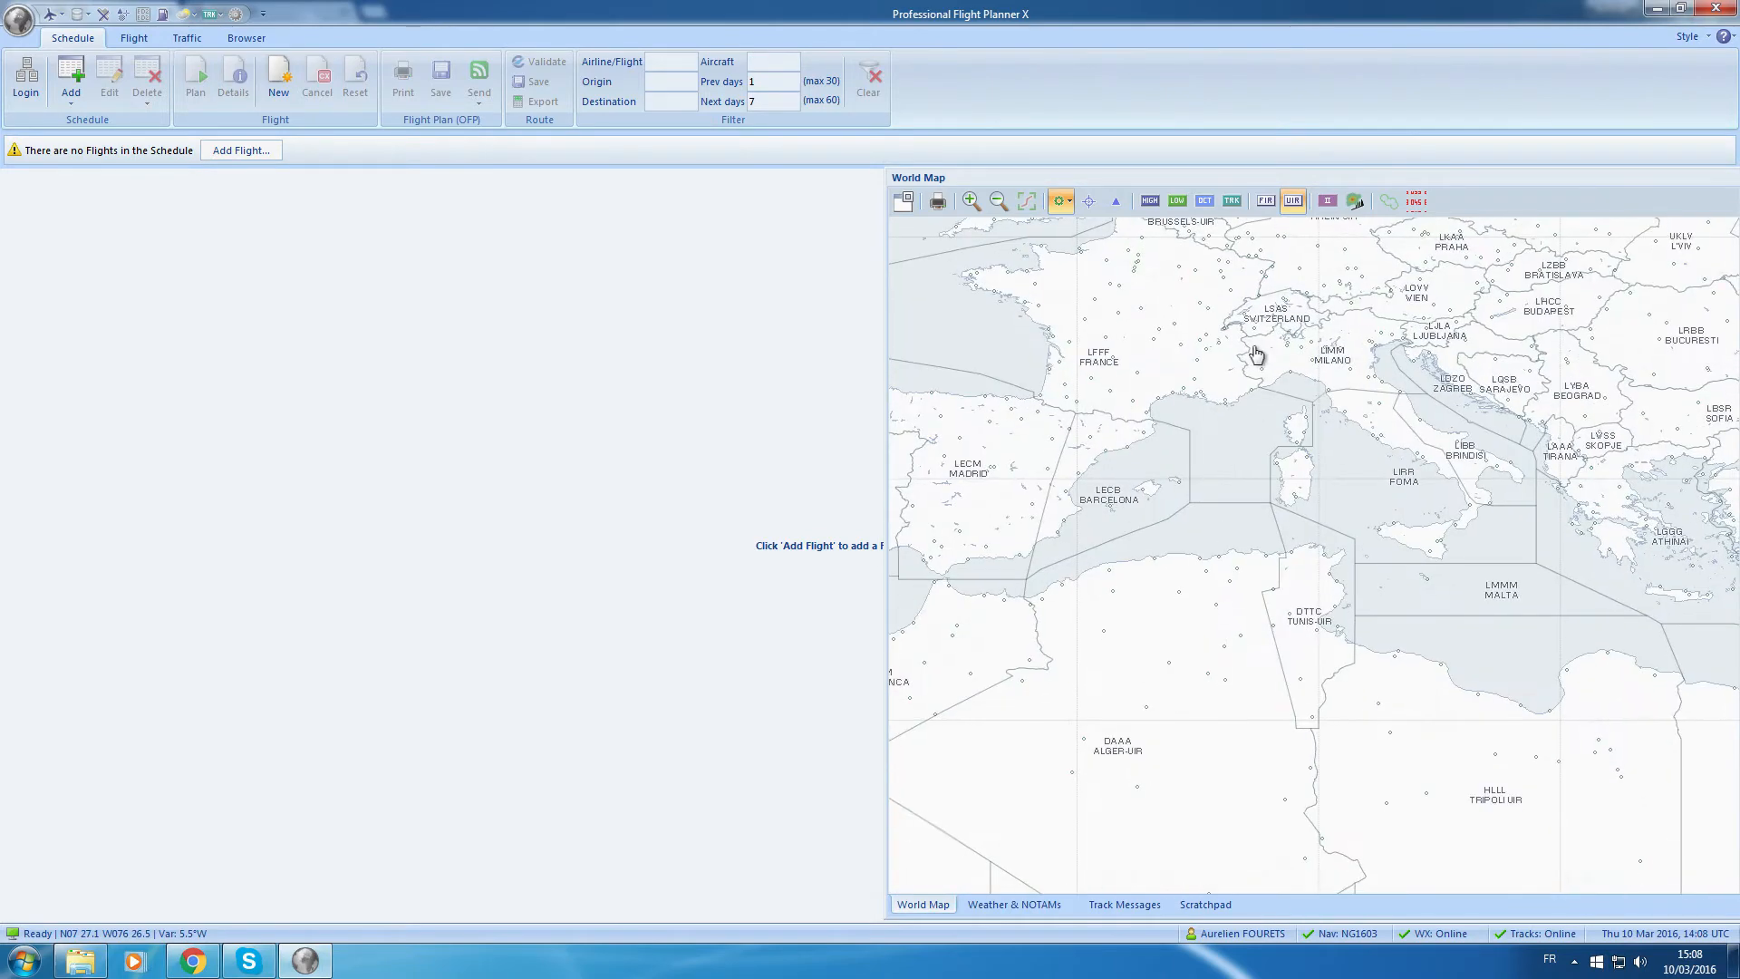
{"action": "scroll", "coordinate": [1260, 361], "scroll_direction": "up", "scroll_amount": 2}
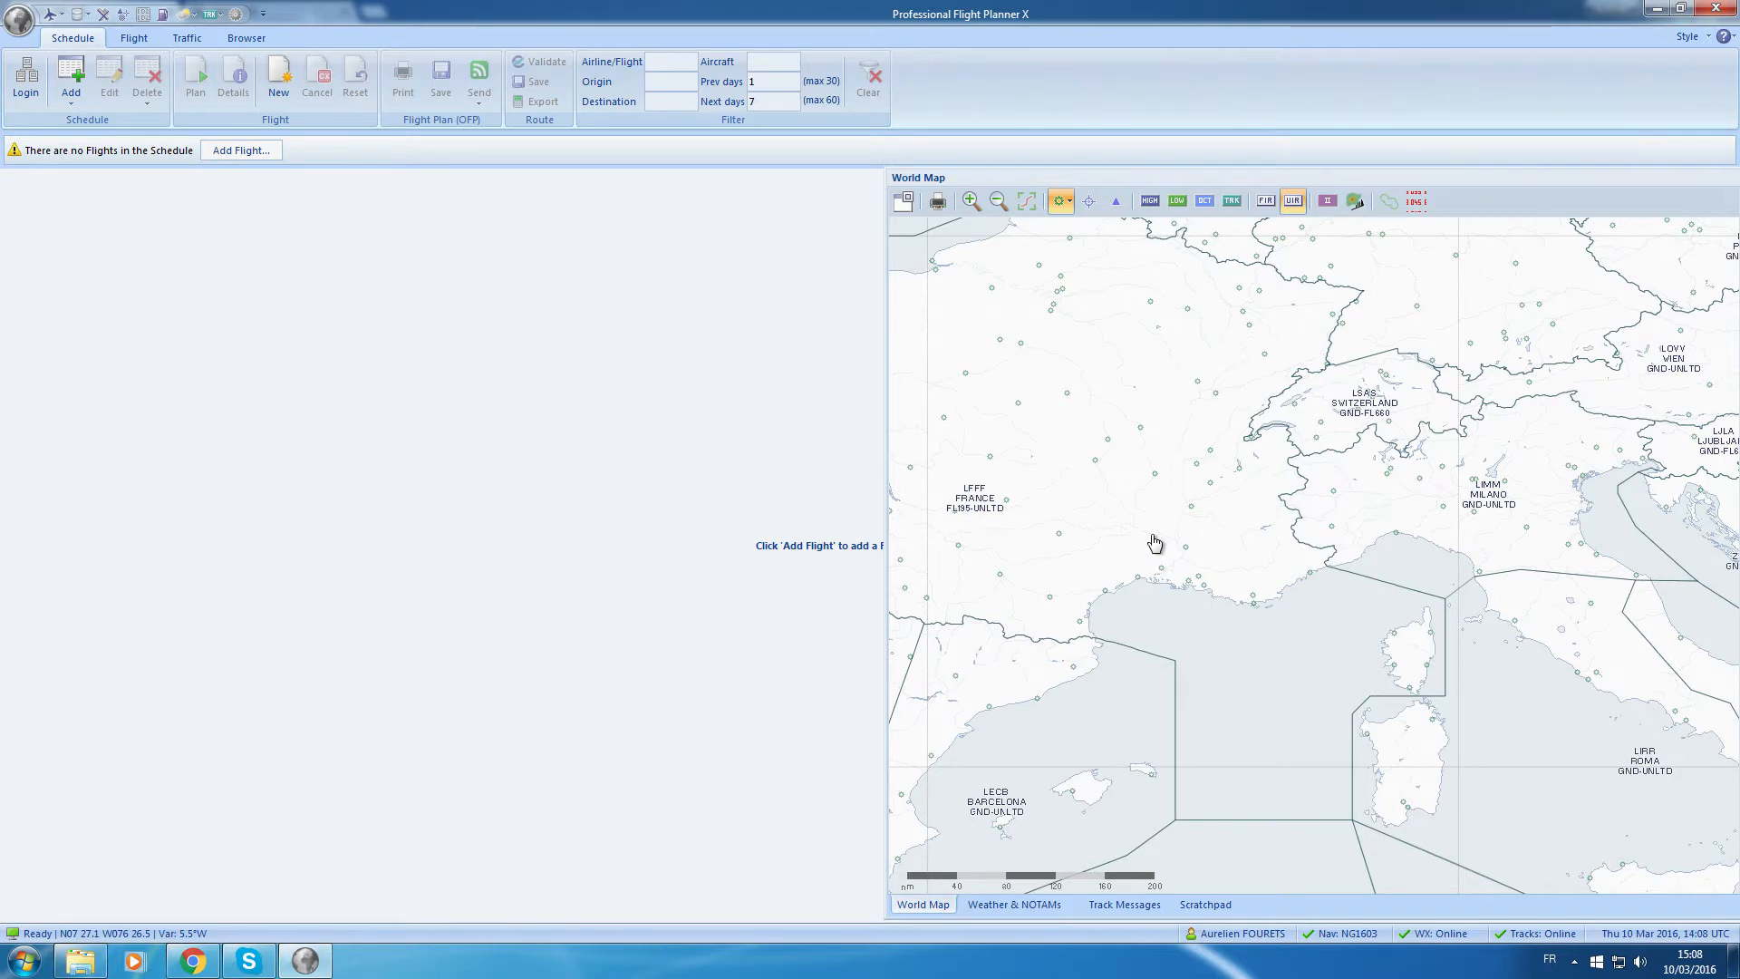
Start adding a flight to the schedule, move its window aside and keep EZY as the airline.
{"action": "left_click", "coordinate": [225, 160]}
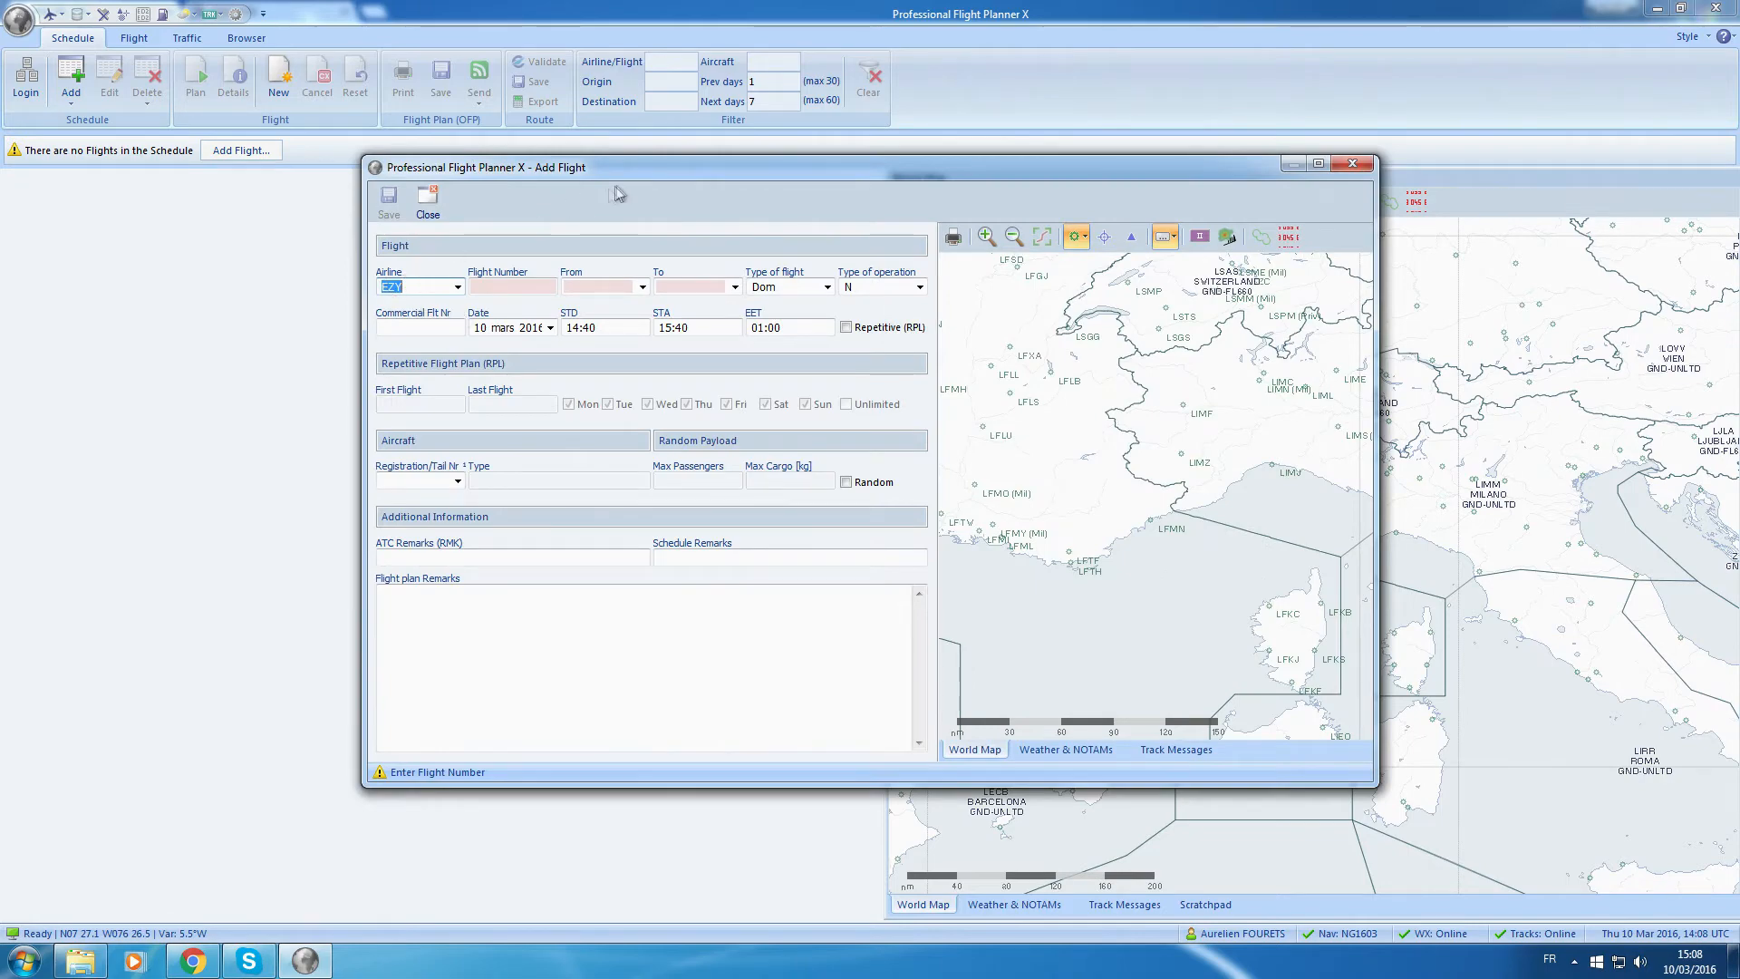
{"action": "left_click_drag", "start_coordinate": [632, 178], "coordinate": [334, 204]}
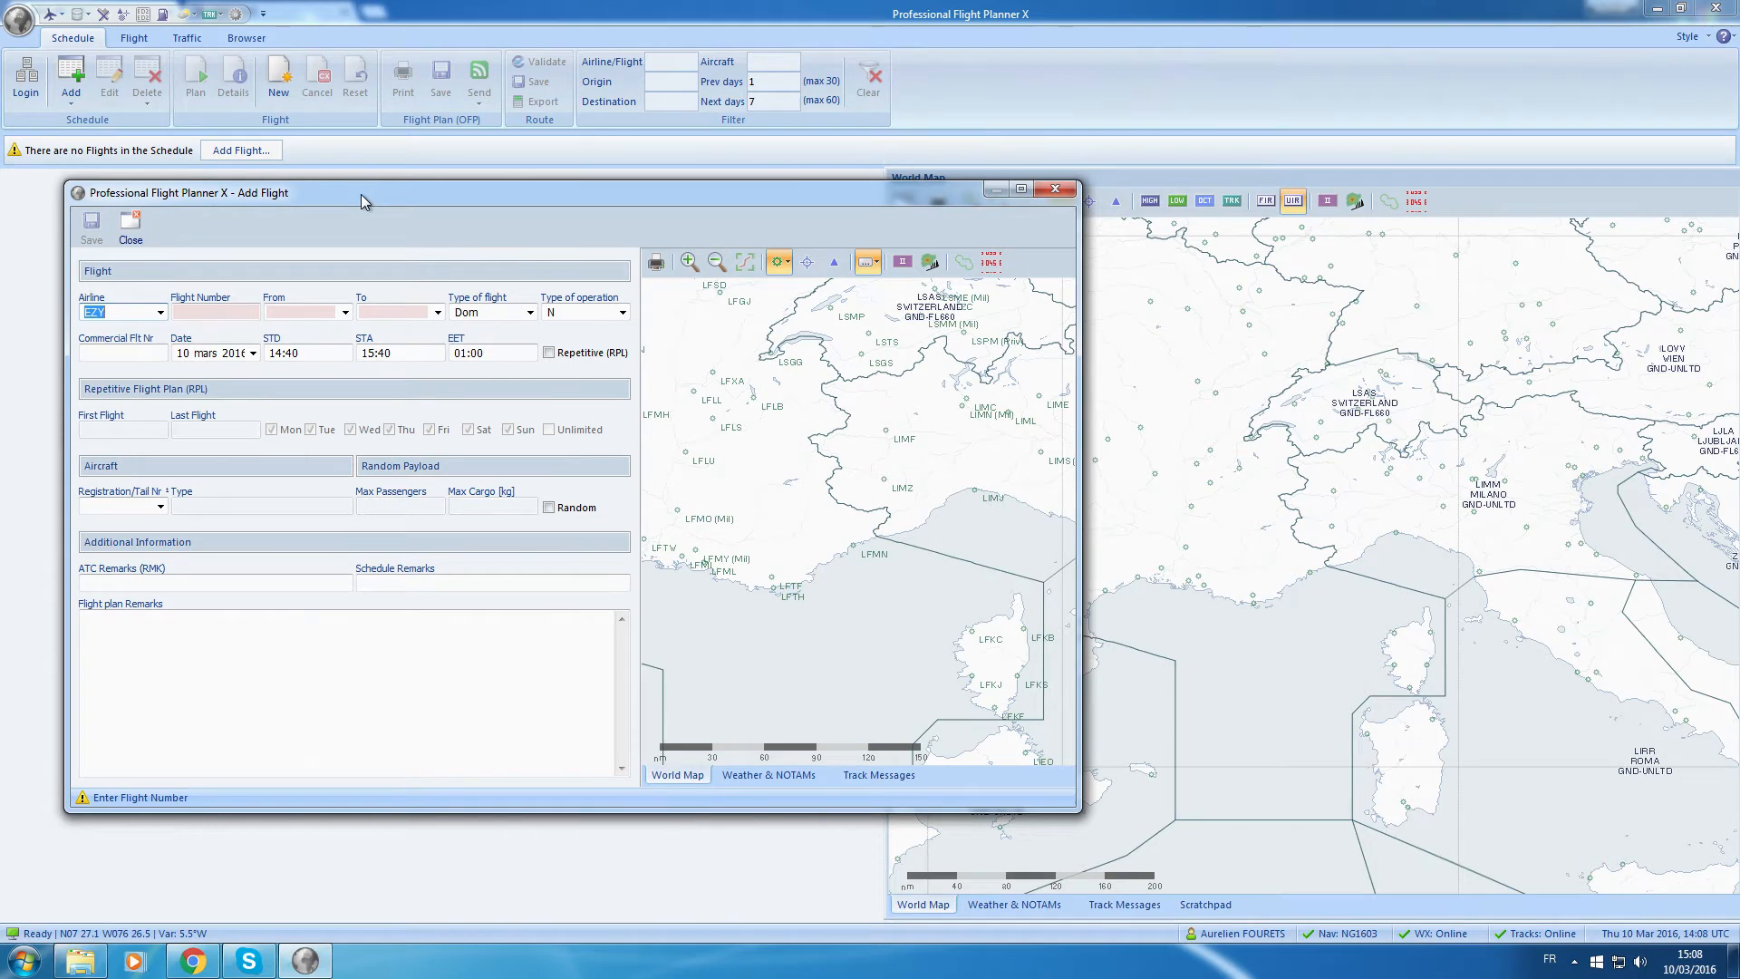
{"action": "left_click", "coordinate": [160, 312]}
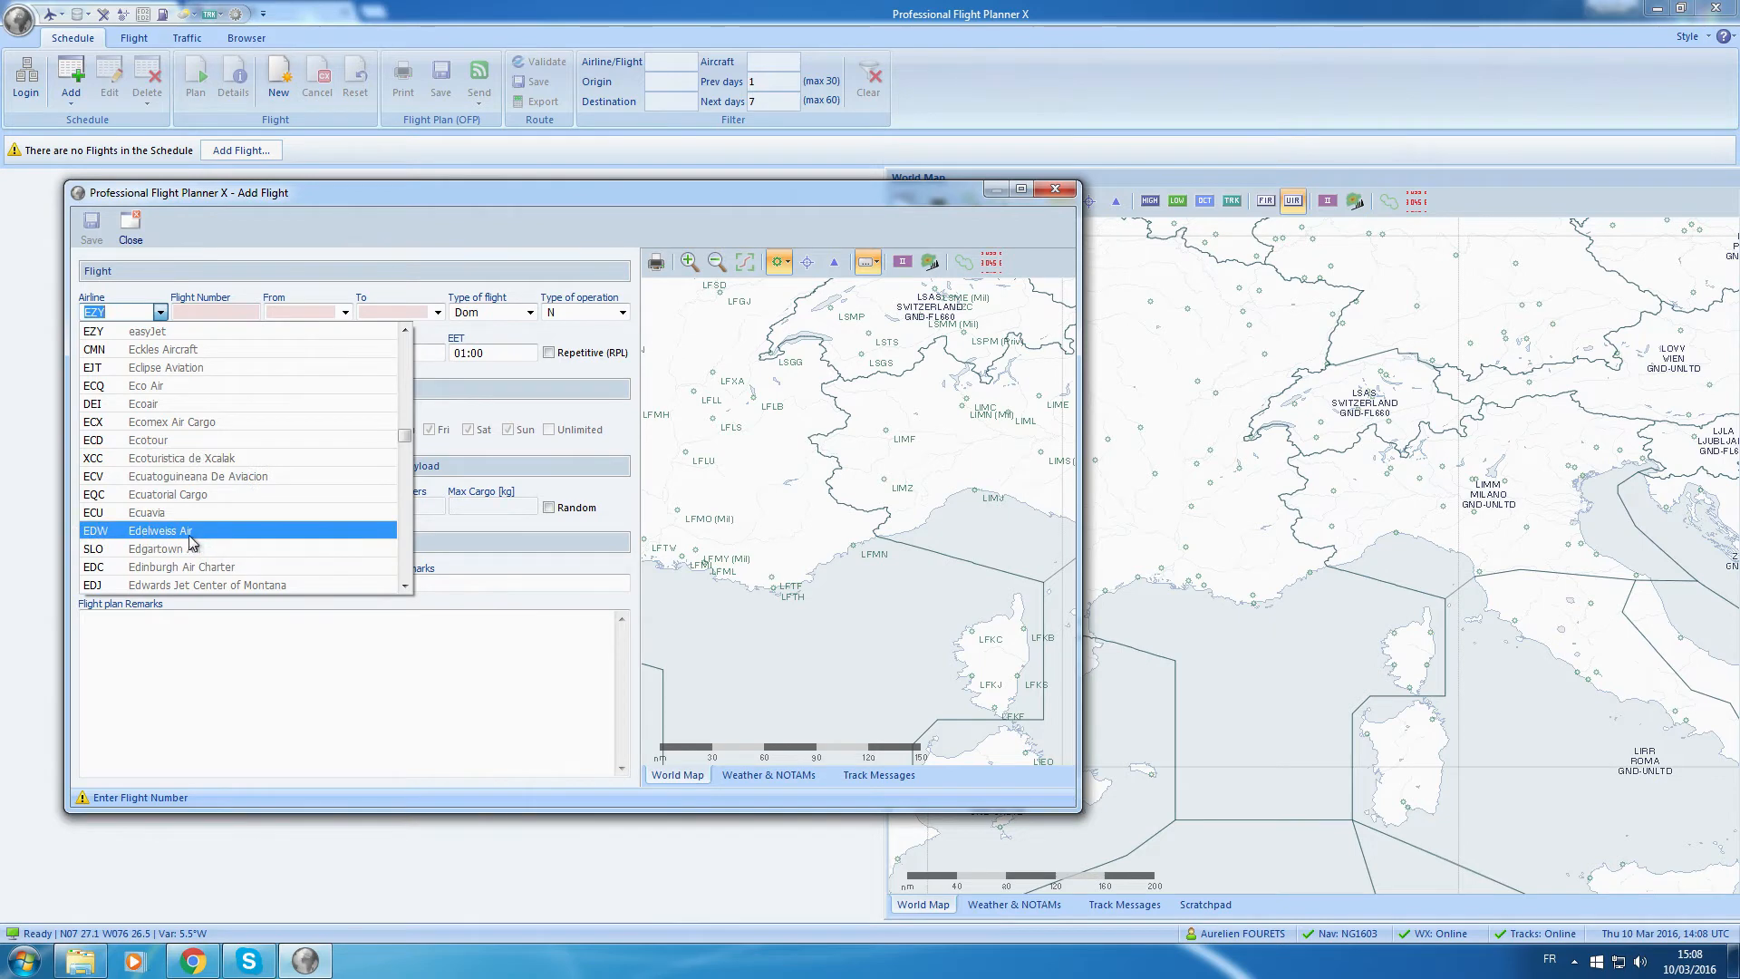
{"action": "left_click", "coordinate": [211, 312]}
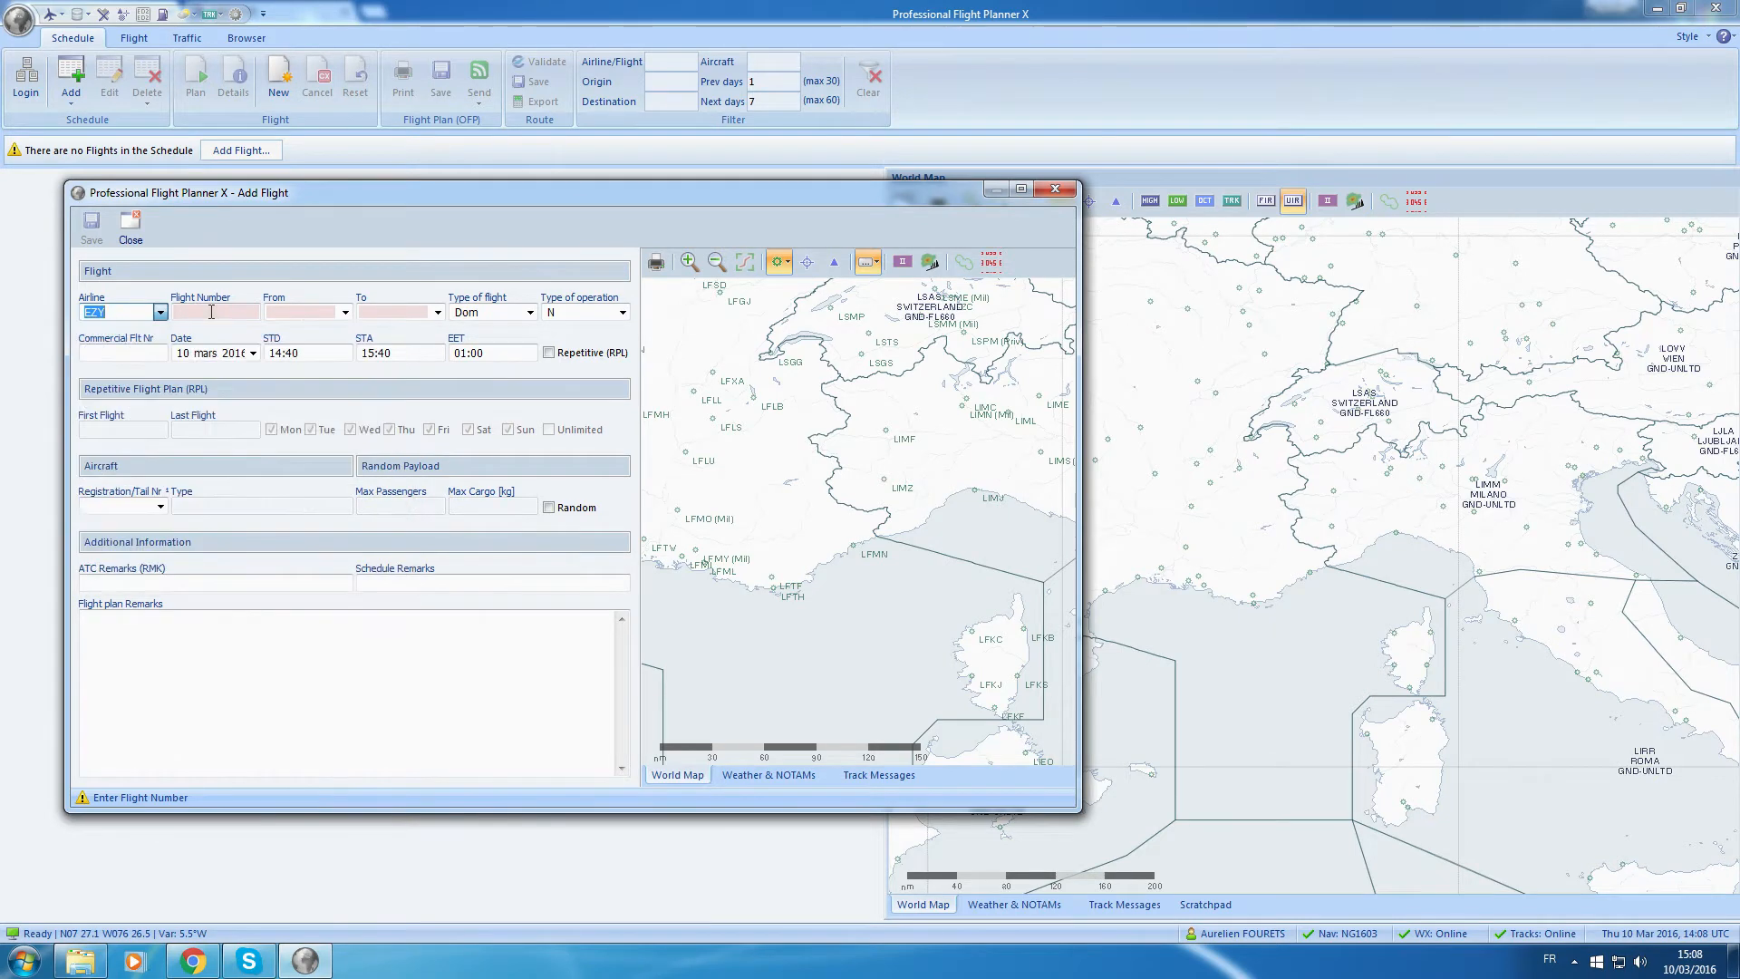
{"action": "left_click", "coordinate": [211, 312]}
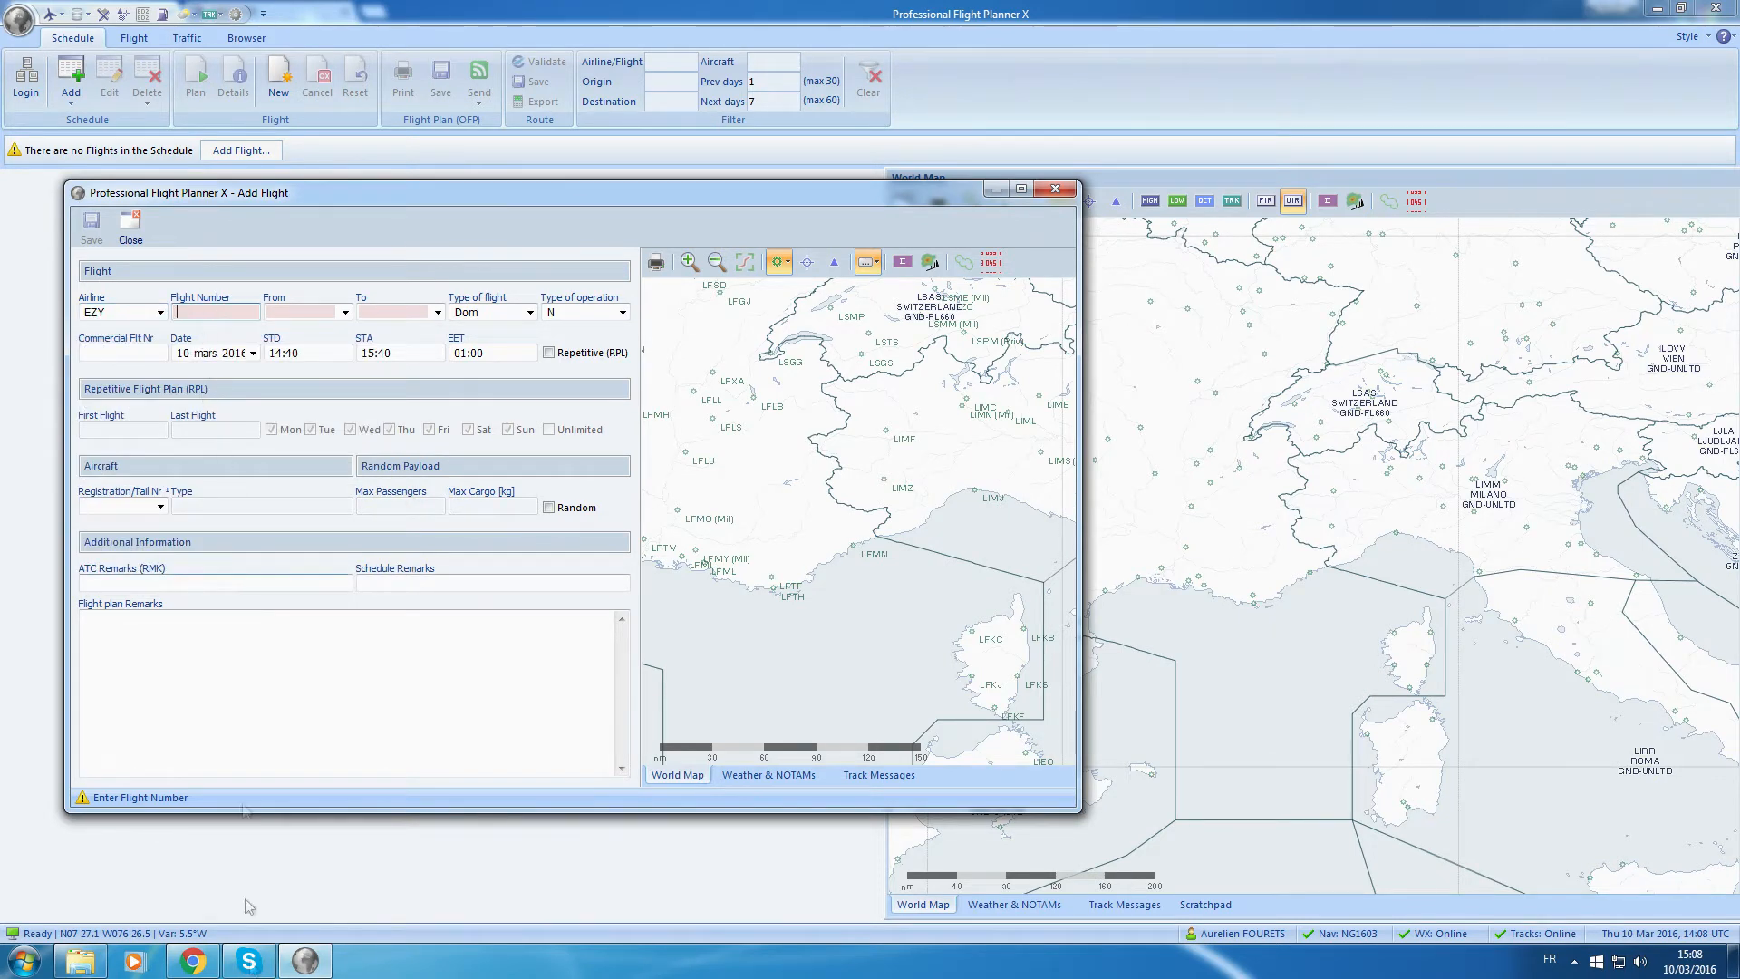
Switch to Chrome, search for FlightAware in a new tab and open the FlightAware website.
{"action": "left_click", "coordinate": [192, 961]}
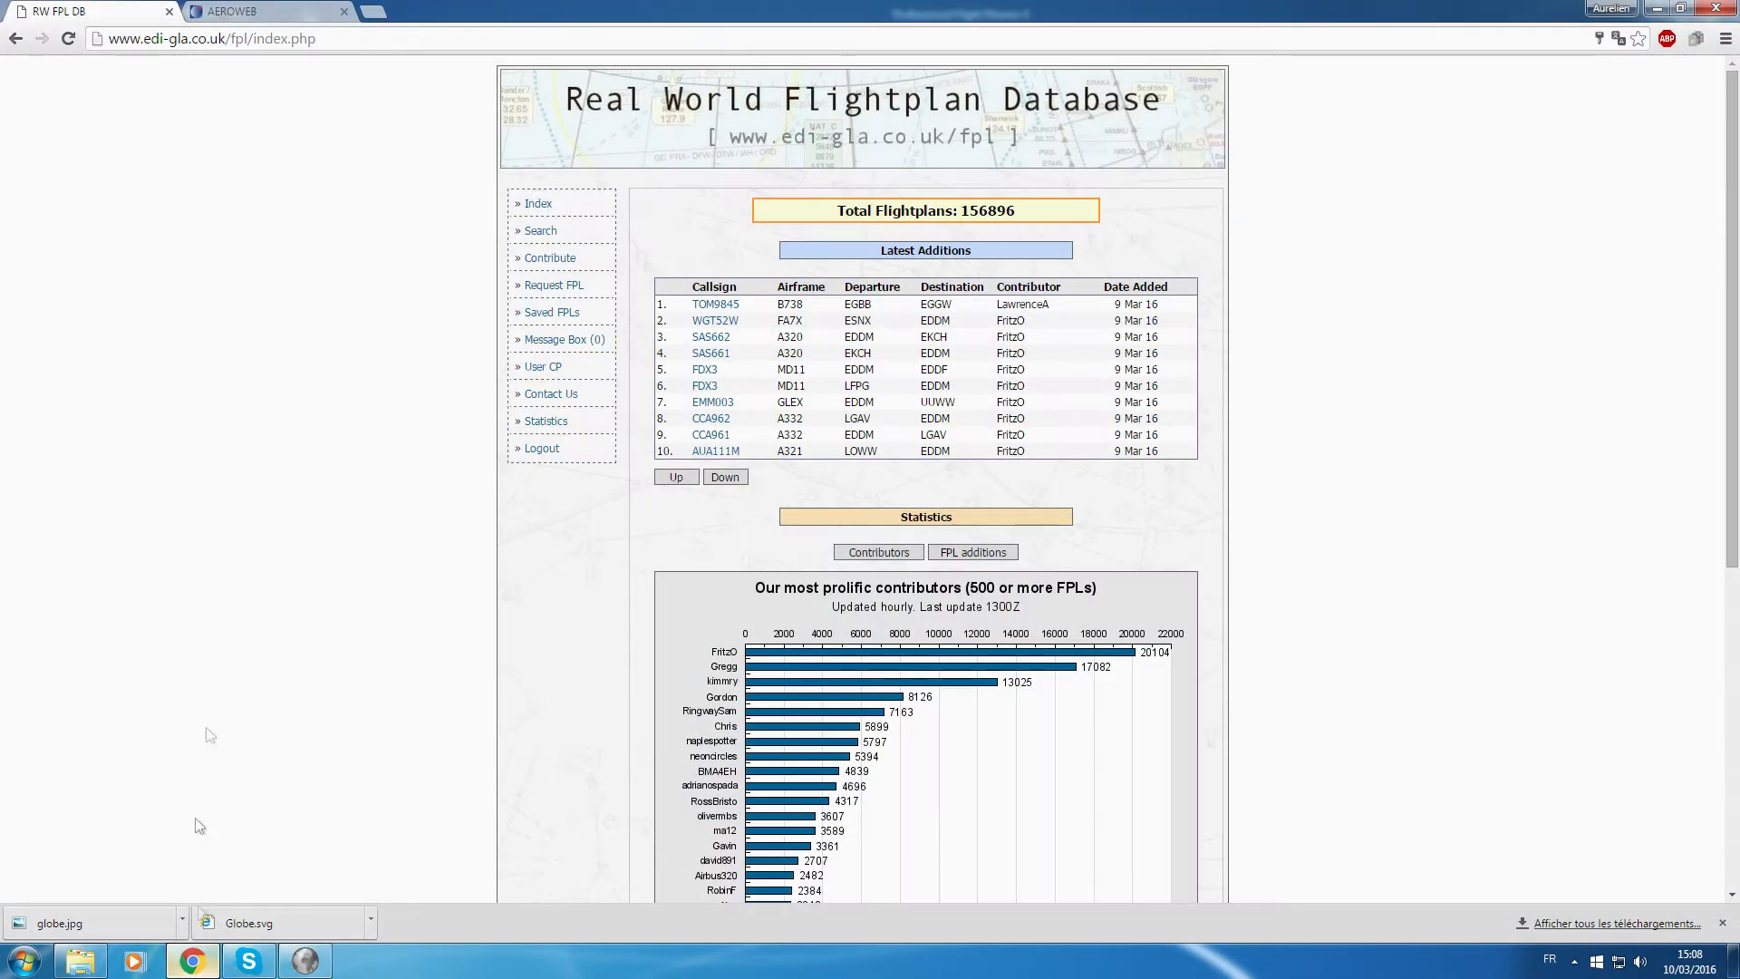
{"action": "left_click", "coordinate": [378, 14]}
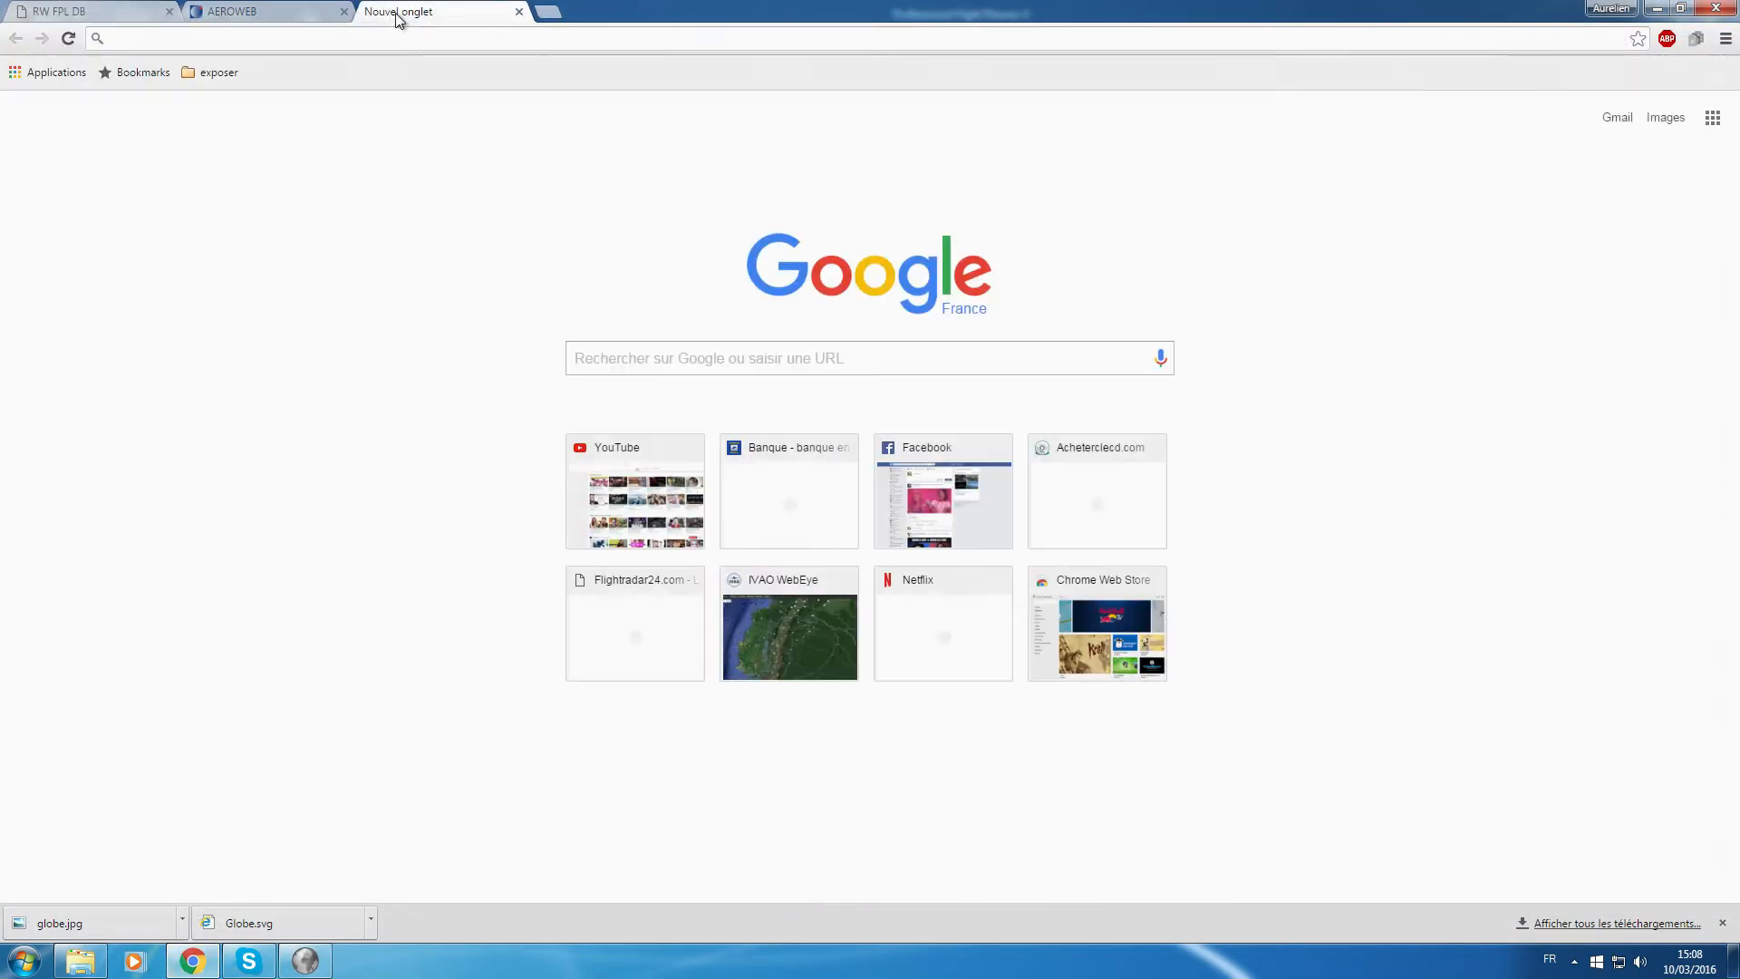
{"action": "type", "text": "gfligh"}
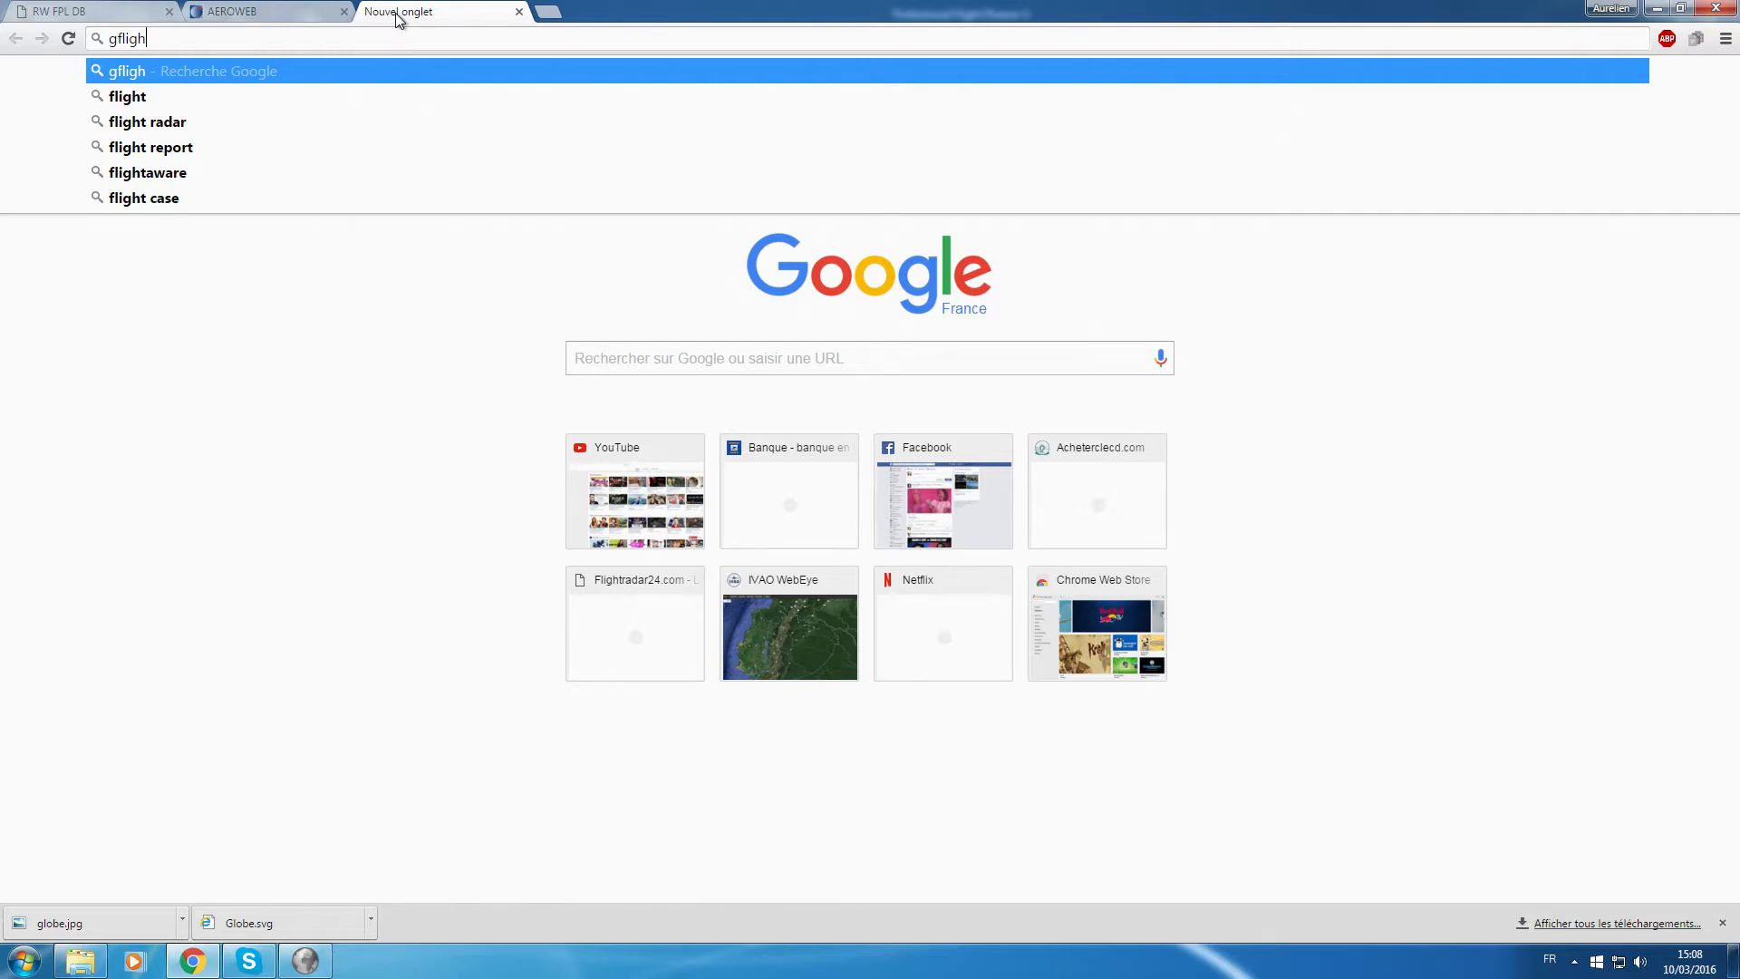
{"action": "type", "text": "taware"}
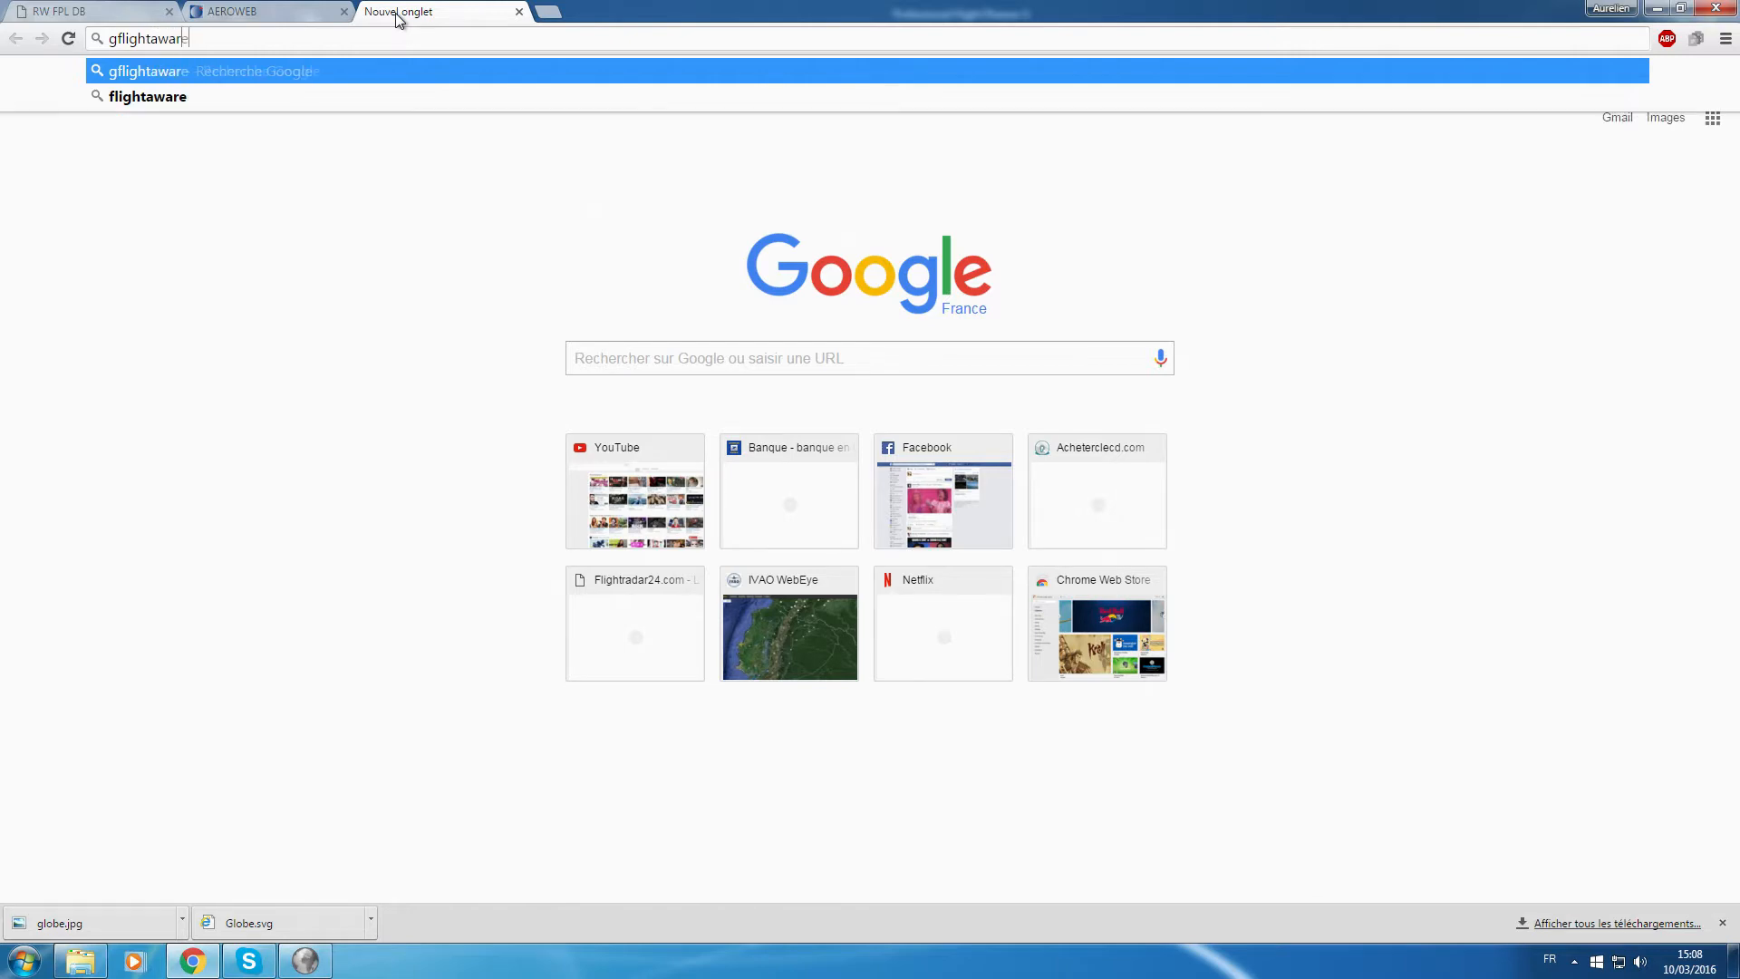
{"action": "key", "text": "Return"}
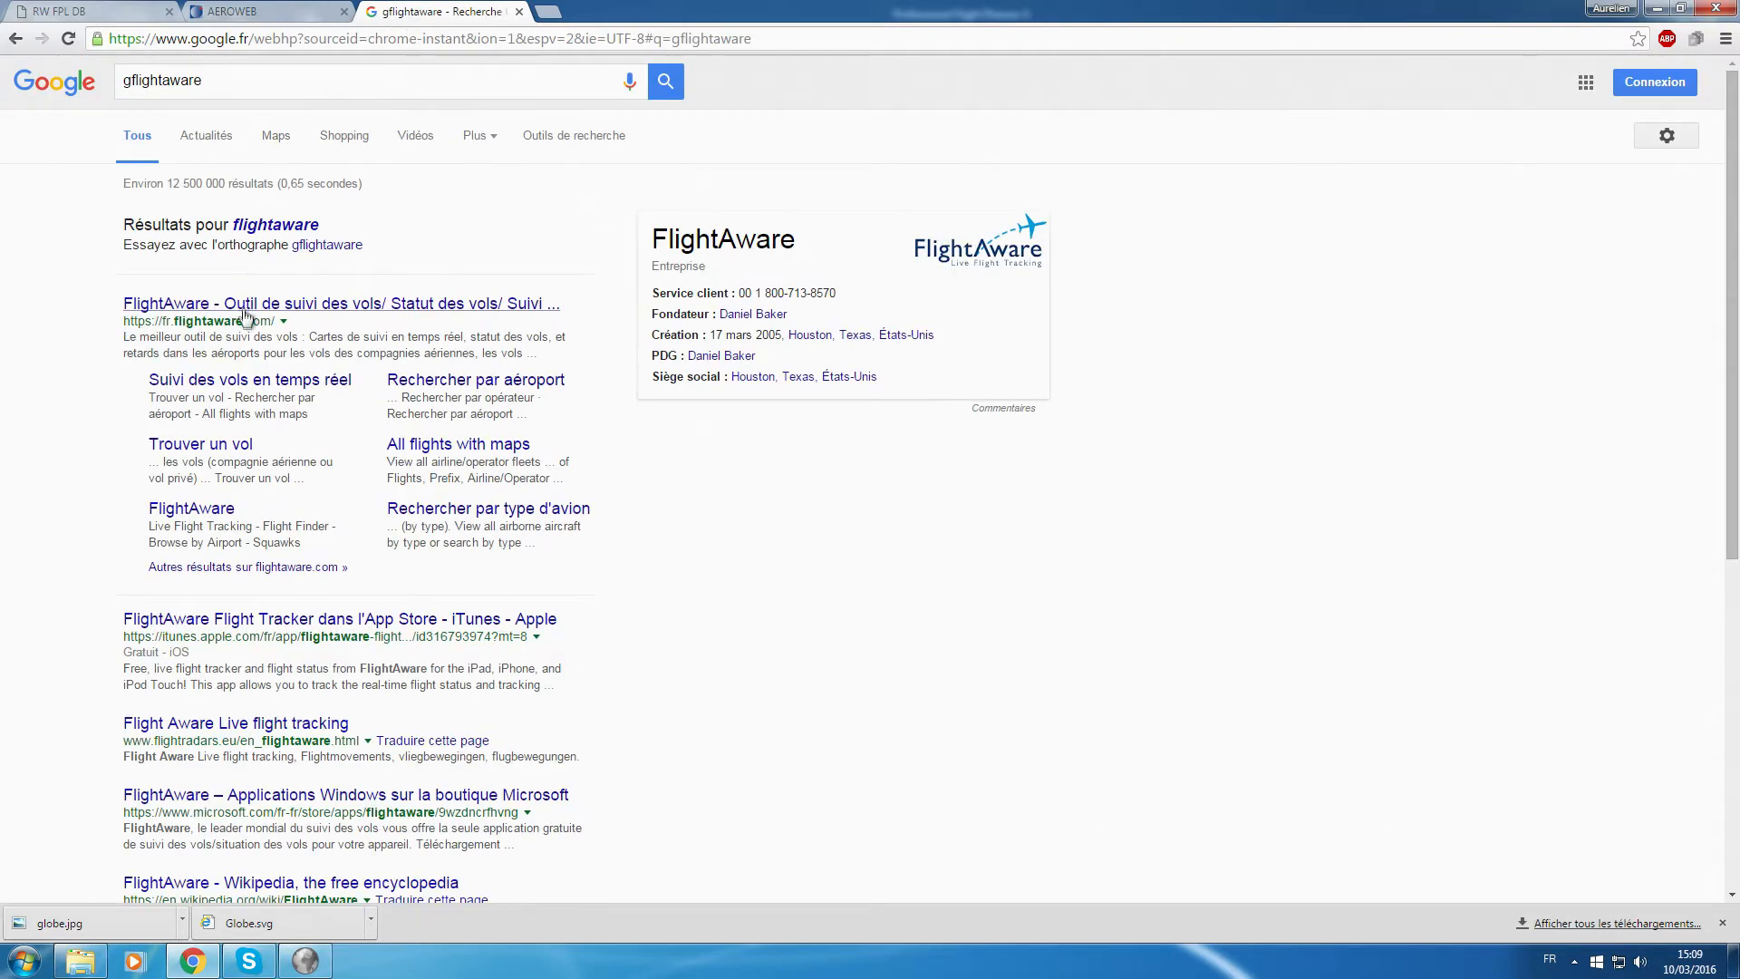
{"action": "left_click", "coordinate": [245, 308]}
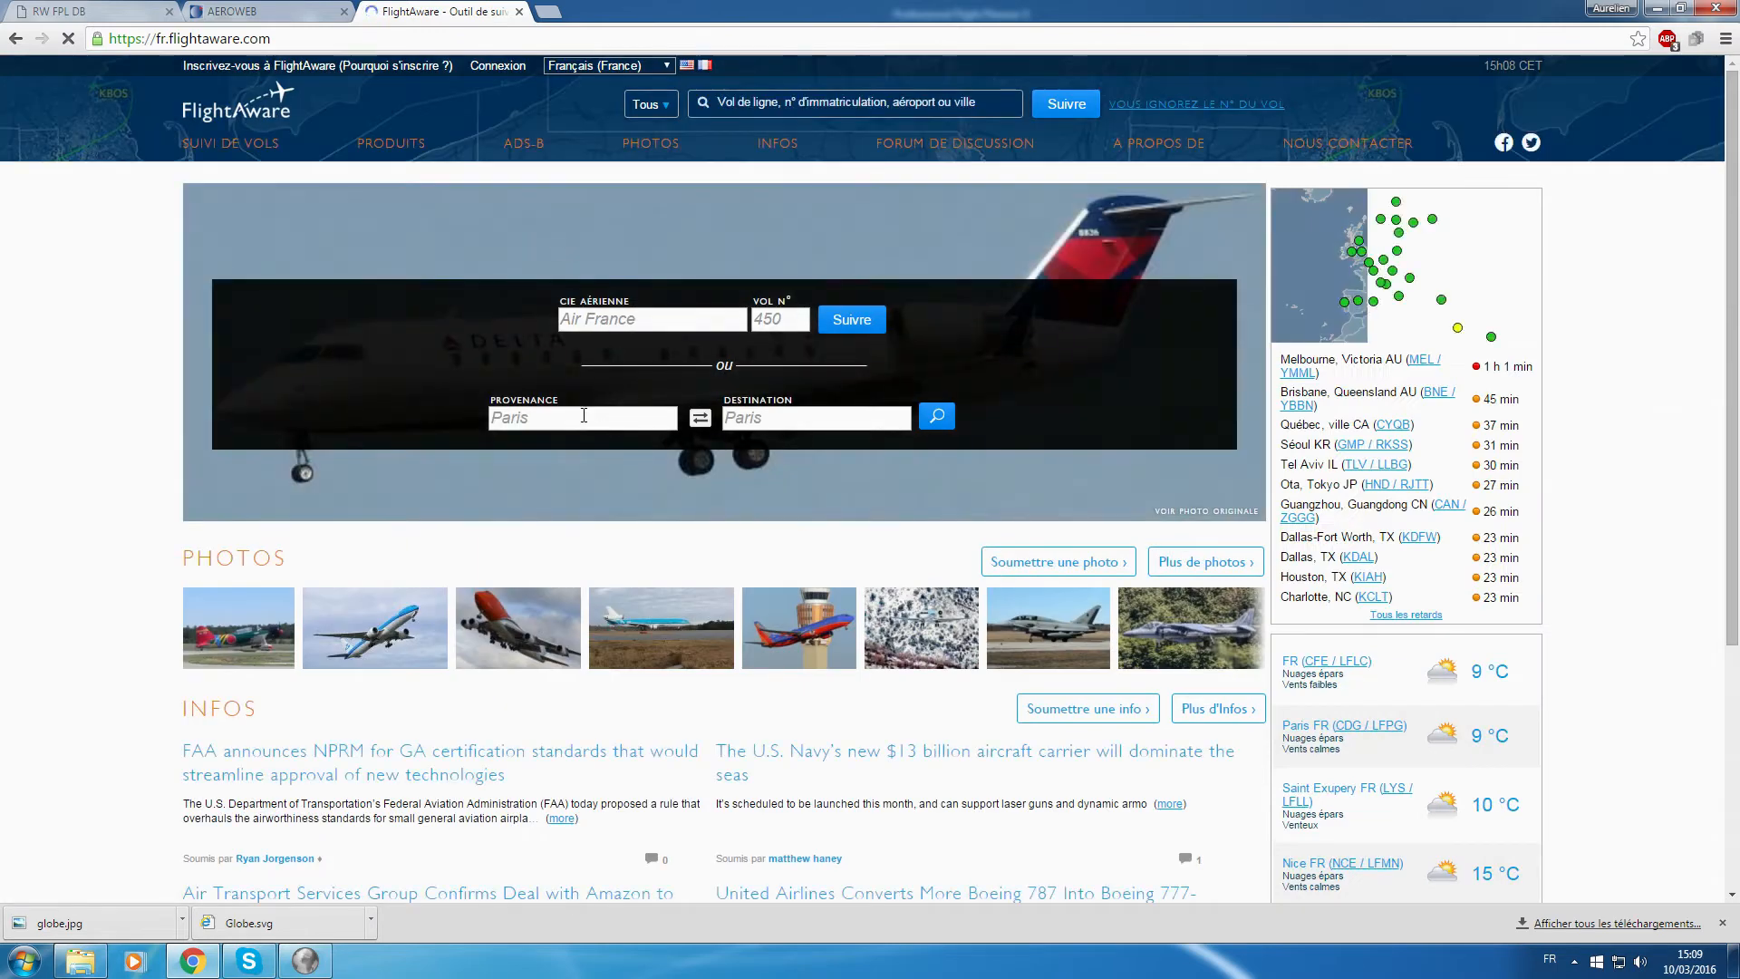
Search FlightAware for flights from LFMN (Nice) to LFBO (Toulouse-Blagnac).
{"action": "left_click", "coordinate": [617, 419]}
{"action": "type", "text": "lfmn"}
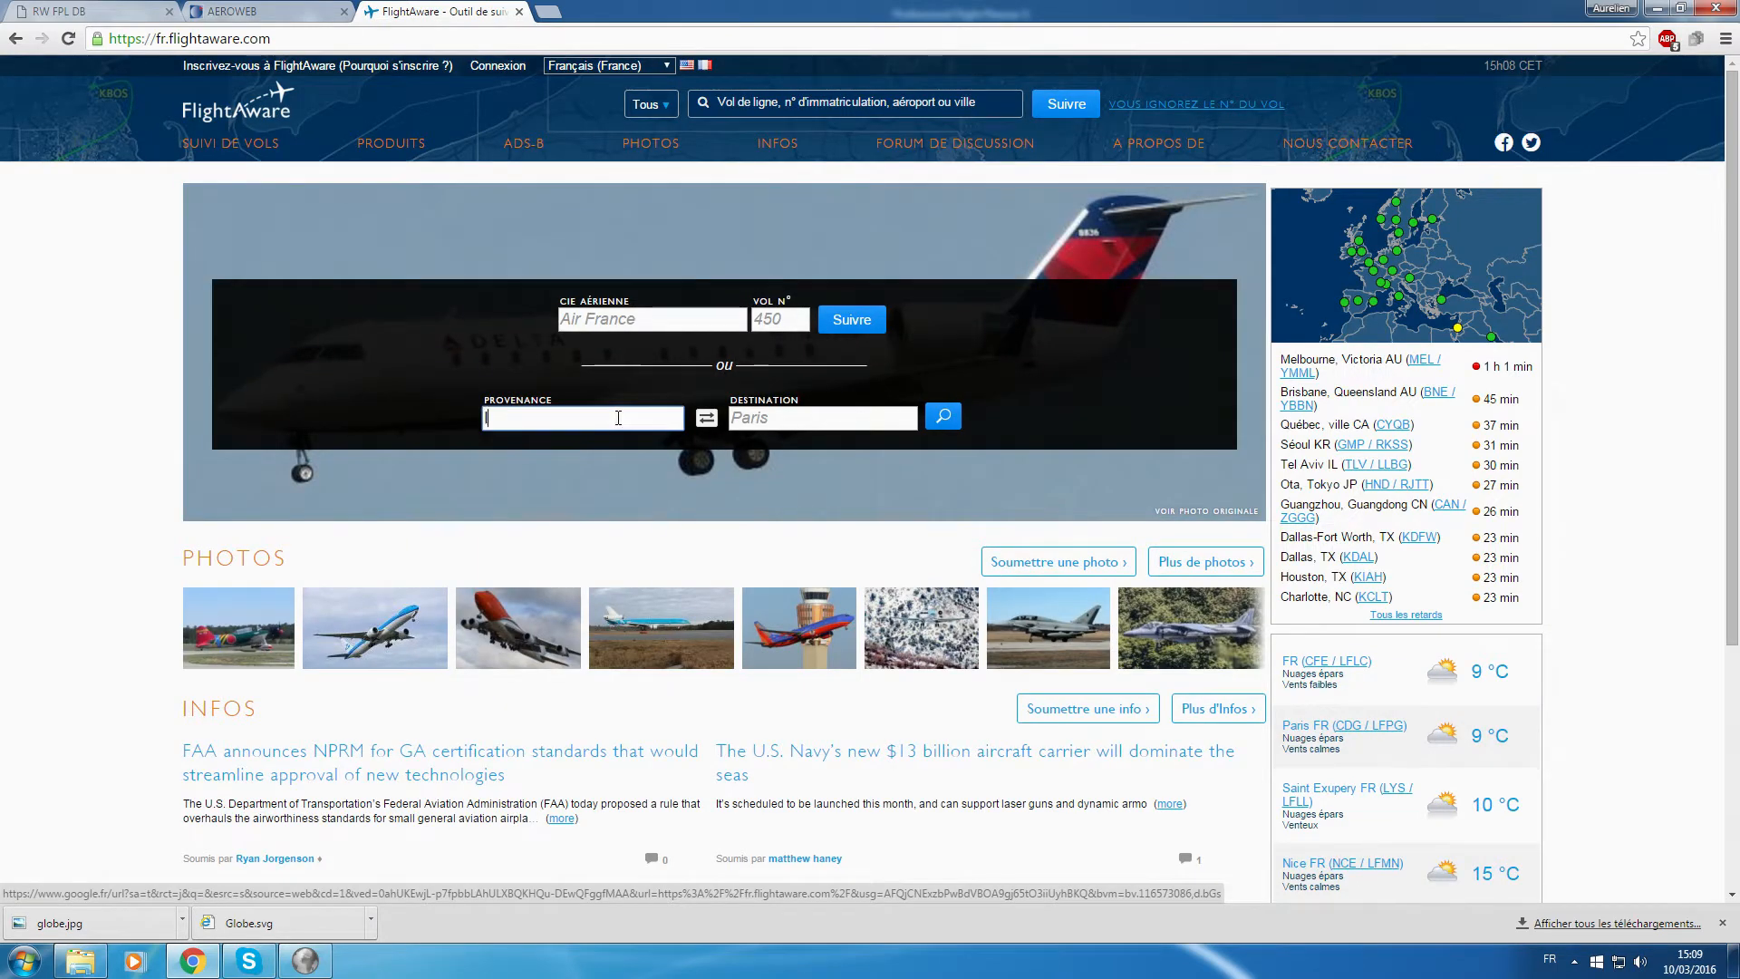
{"action": "key", "text": "Tab"}
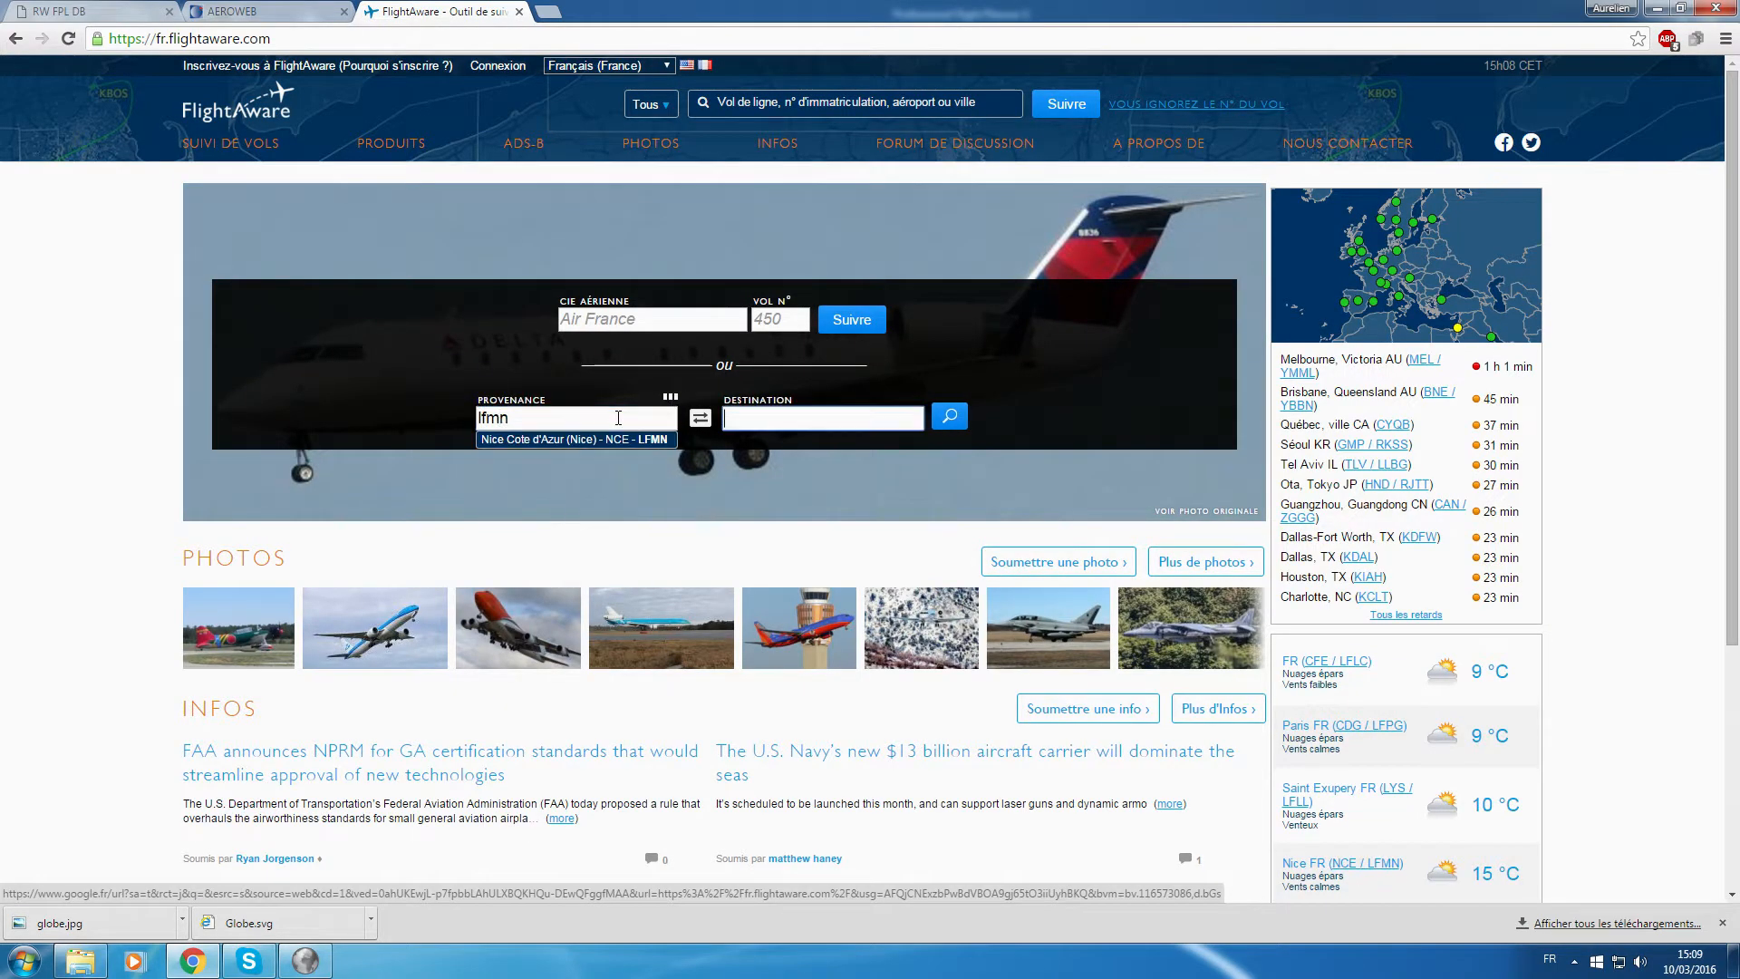
{"action": "type", "text": "lfbo"}
{"action": "left_click", "coordinate": [903, 441]}
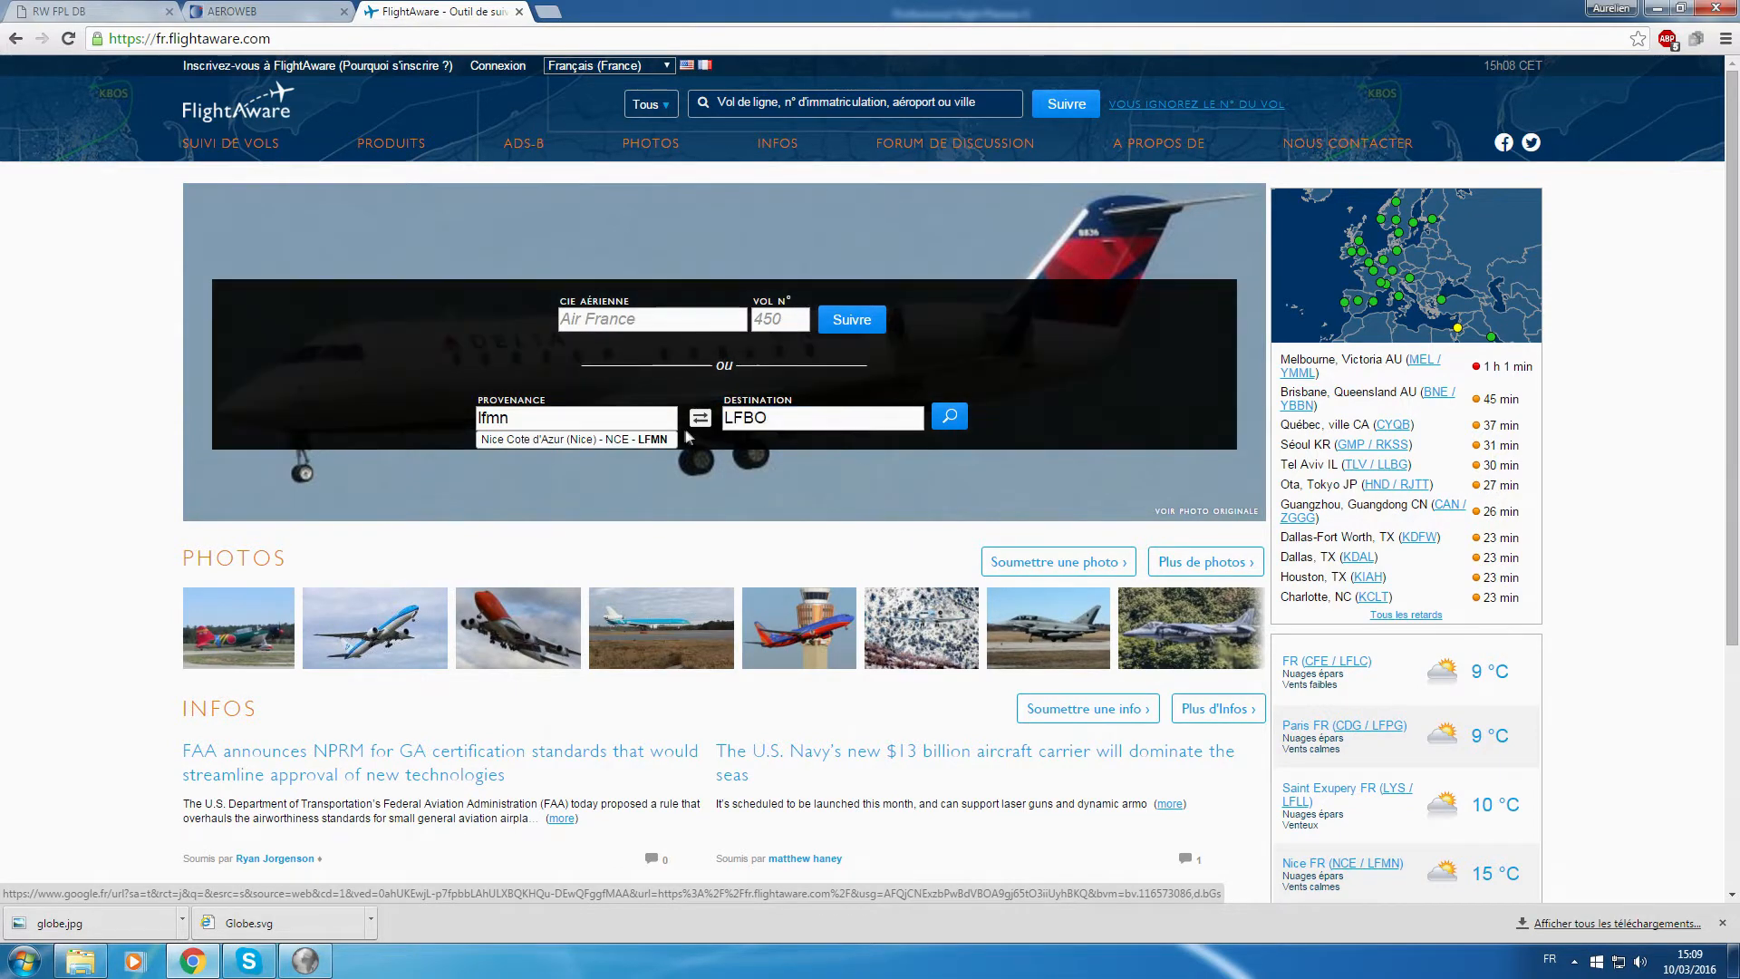
{"action": "left_click", "coordinate": [943, 417]}
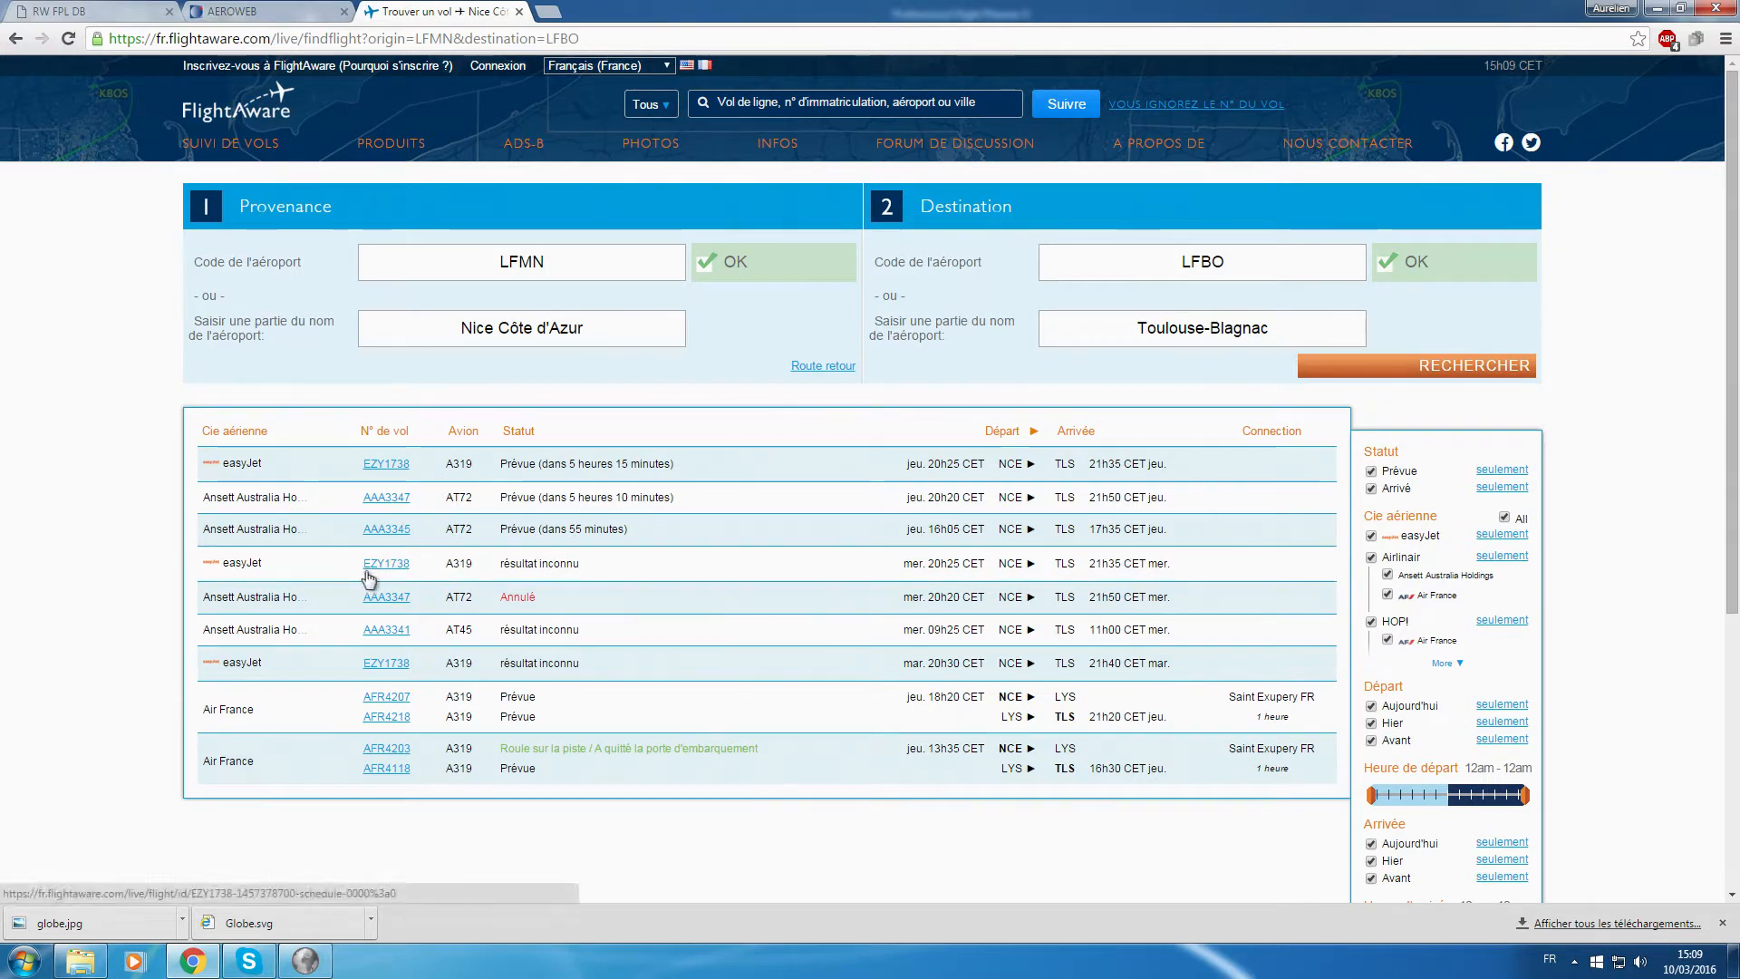
Switch back to Professional Flight Planner X and set the new flight's number to 1738.
{"action": "right_click", "coordinate": [305, 960]}
{"action": "left_click", "coordinate": [308, 968]}
{"action": "left_click", "coordinate": [308, 970]}
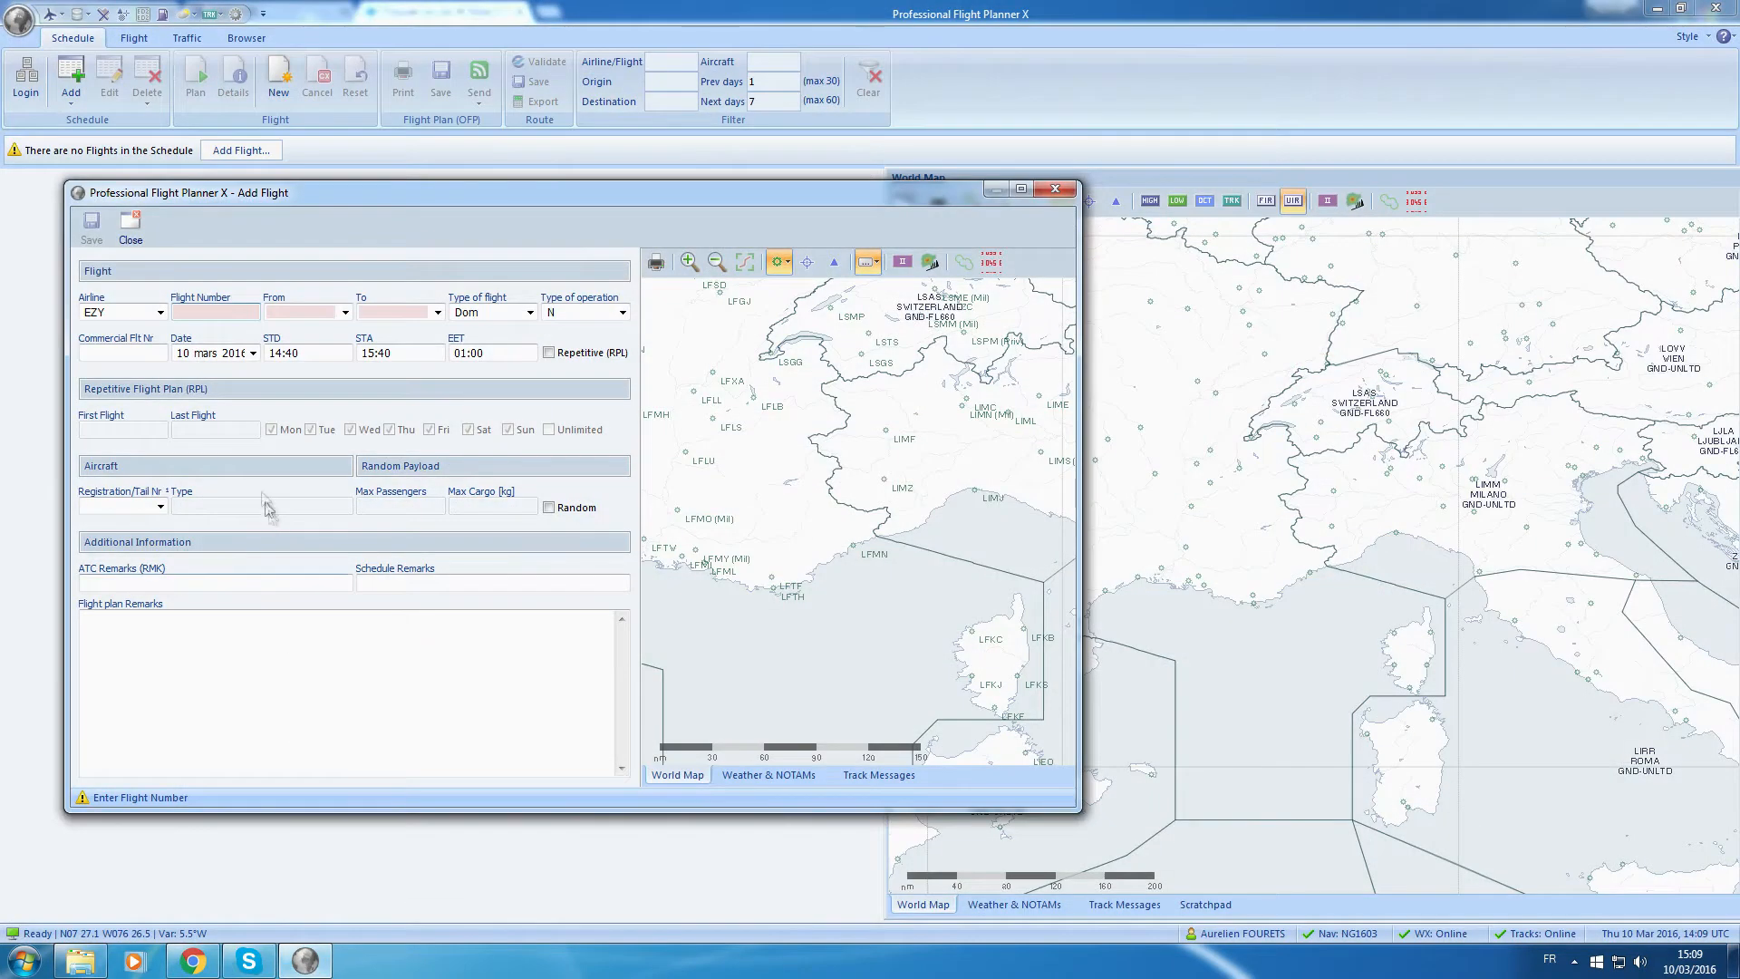
{"action": "left_click", "coordinate": [194, 314]}
{"action": "type", "text": "1738"}
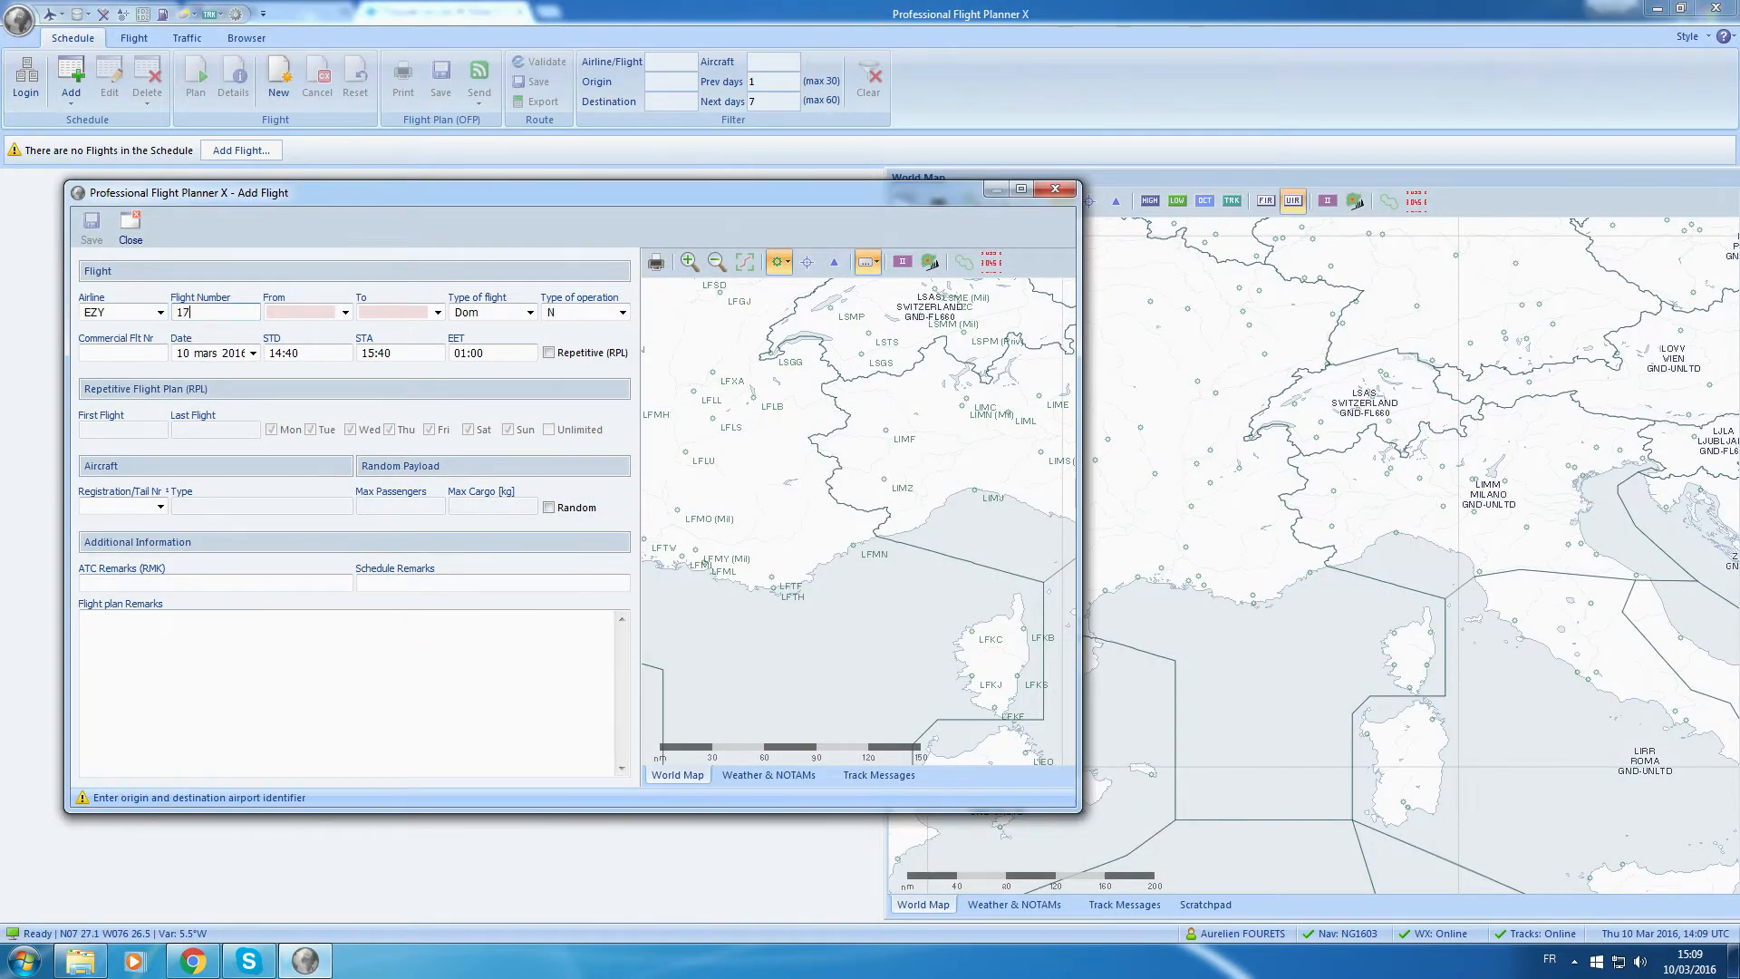
Set the flight's origin airport to LFMN and its destination airport to LFBO.
{"action": "left_click", "coordinate": [297, 314]}
{"action": "type", "text": "LFN"}
{"action": "type", "text": "MN"}
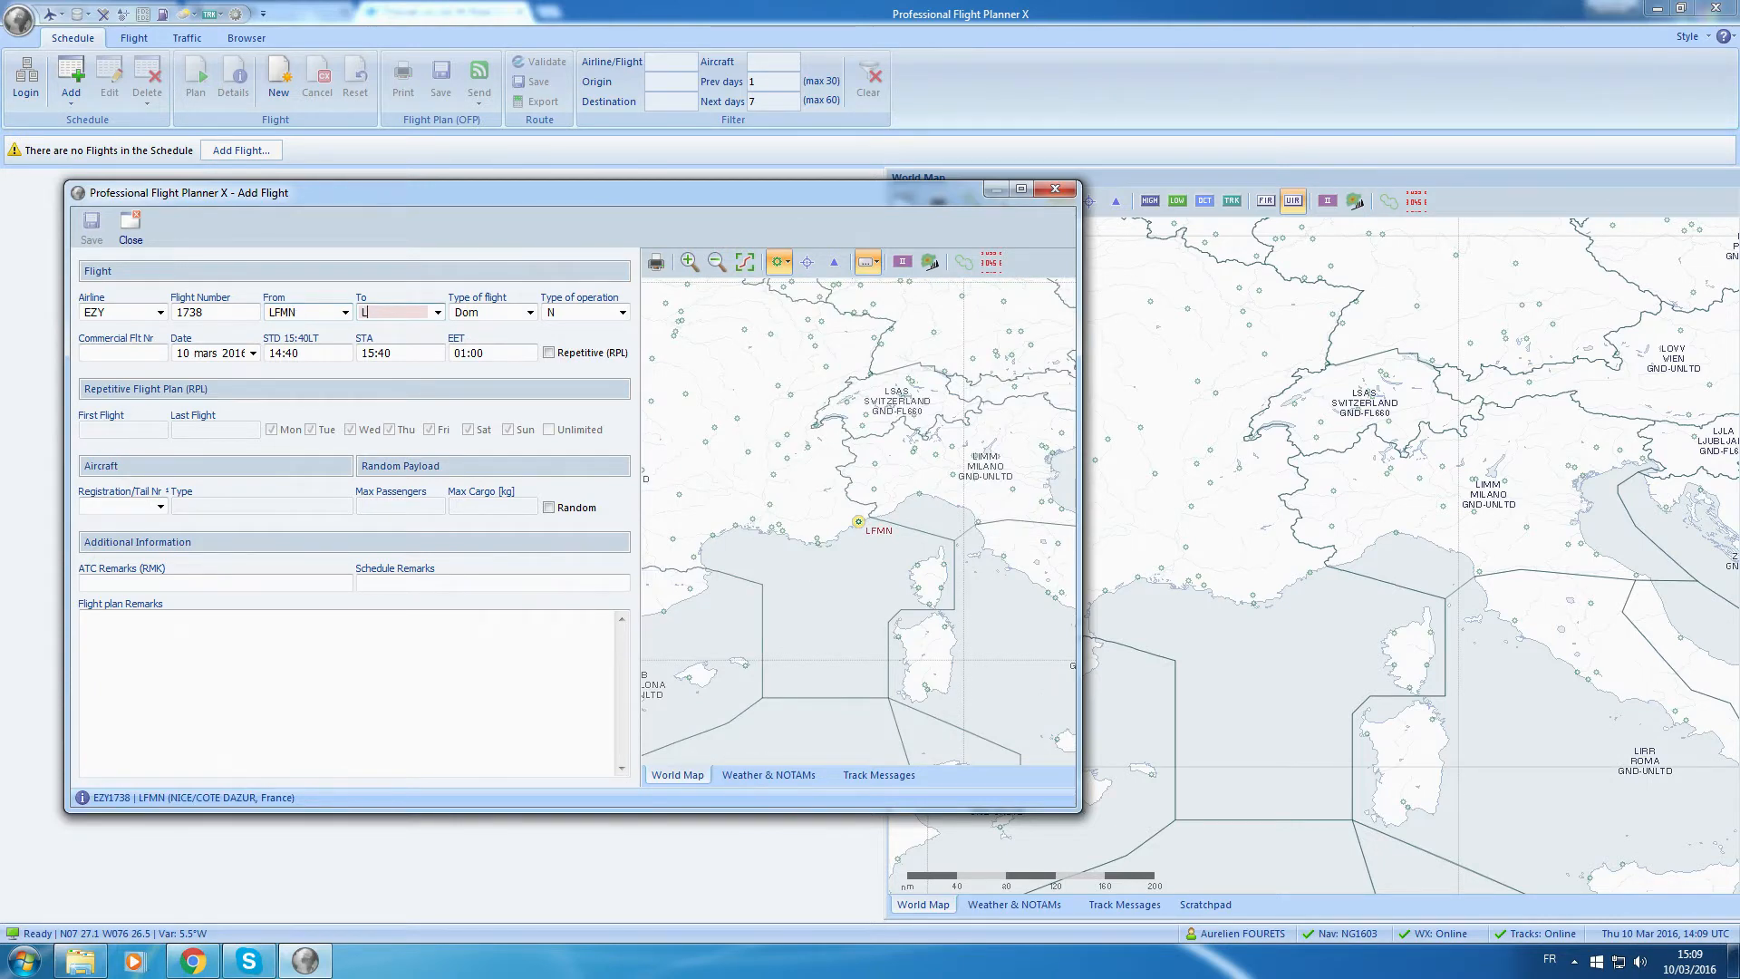
{"action": "type", "text": "LFBO"}
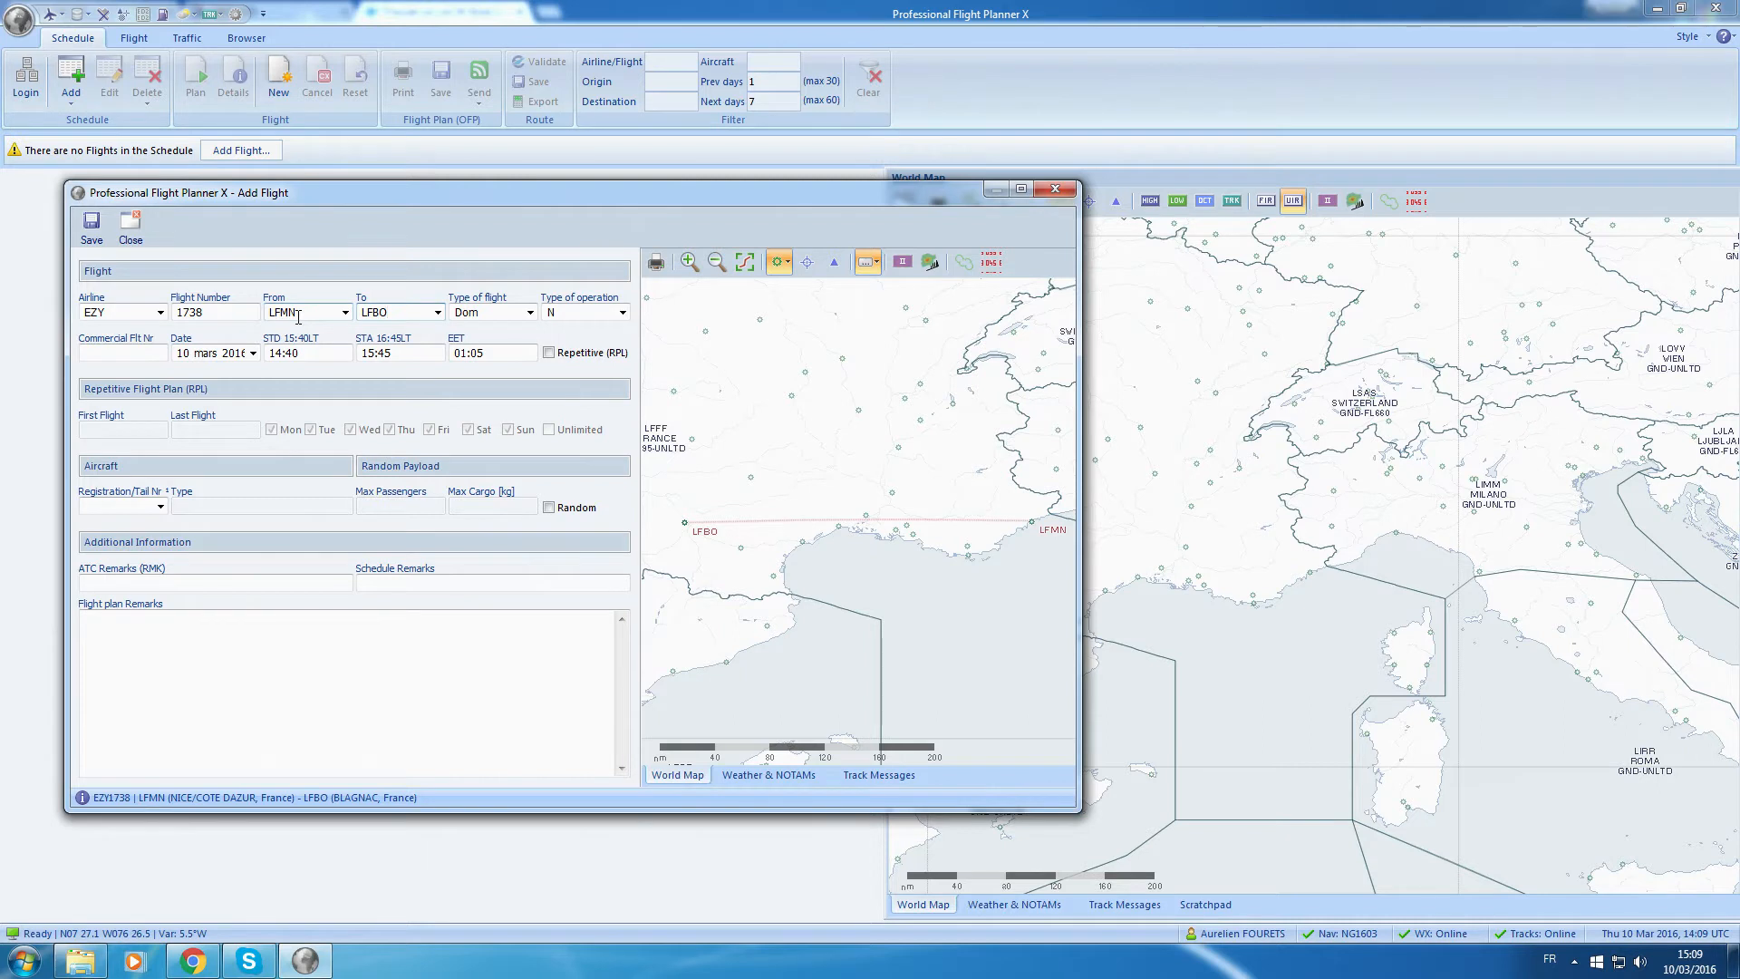
Set the type of flight to Domestic Flight and the type of operation to Scheduled Air Service.
{"action": "left_click", "coordinate": [464, 313]}
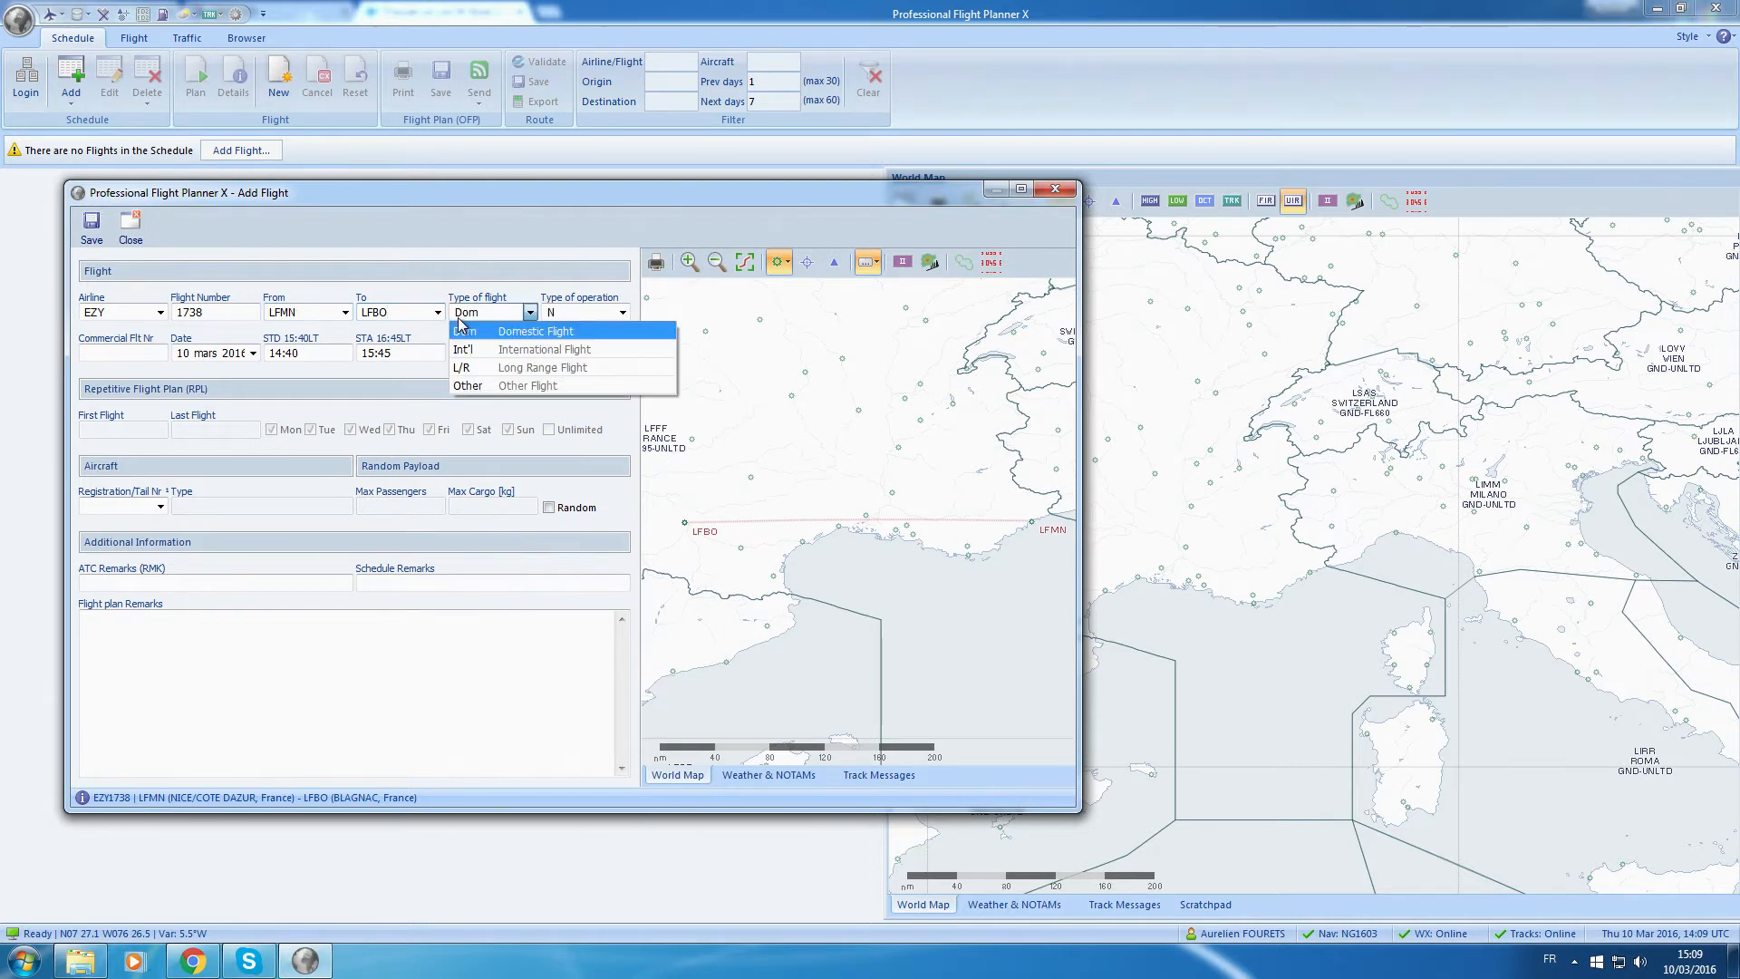
{"action": "left_click", "coordinate": [471, 332]}
{"action": "left_click", "coordinate": [564, 313]}
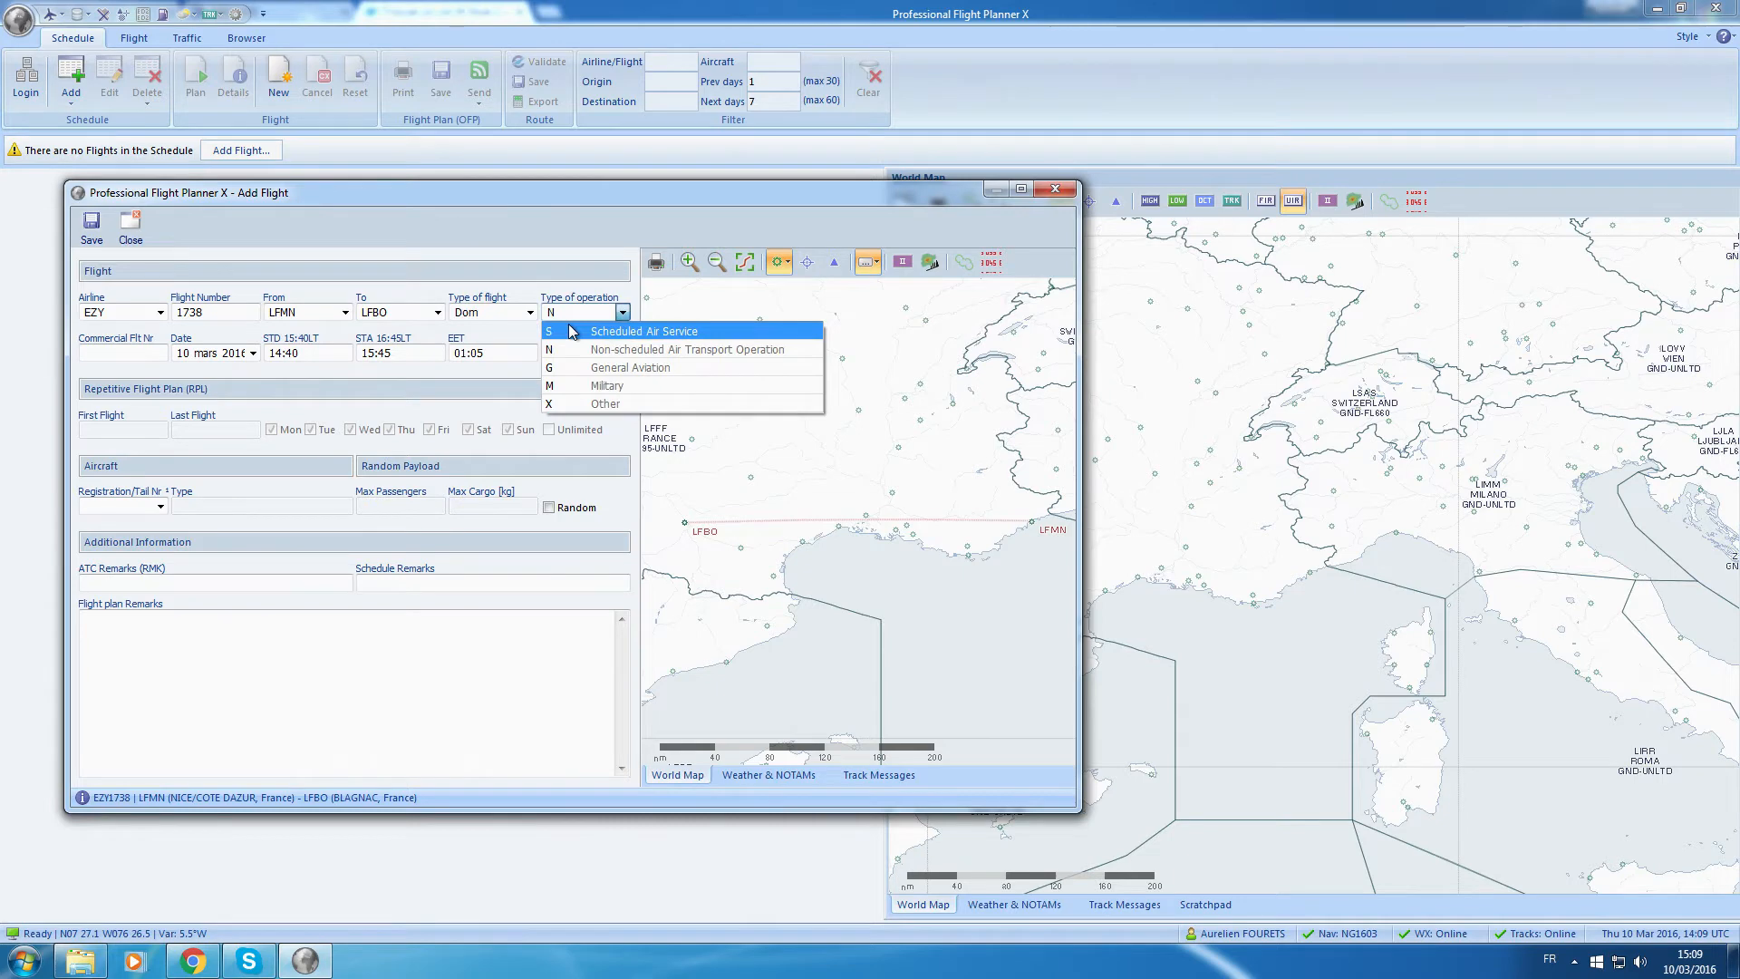
{"action": "left_click", "coordinate": [569, 328]}
Enter UA1738 as the commercial flight number.
{"action": "left_click", "coordinate": [95, 351]}
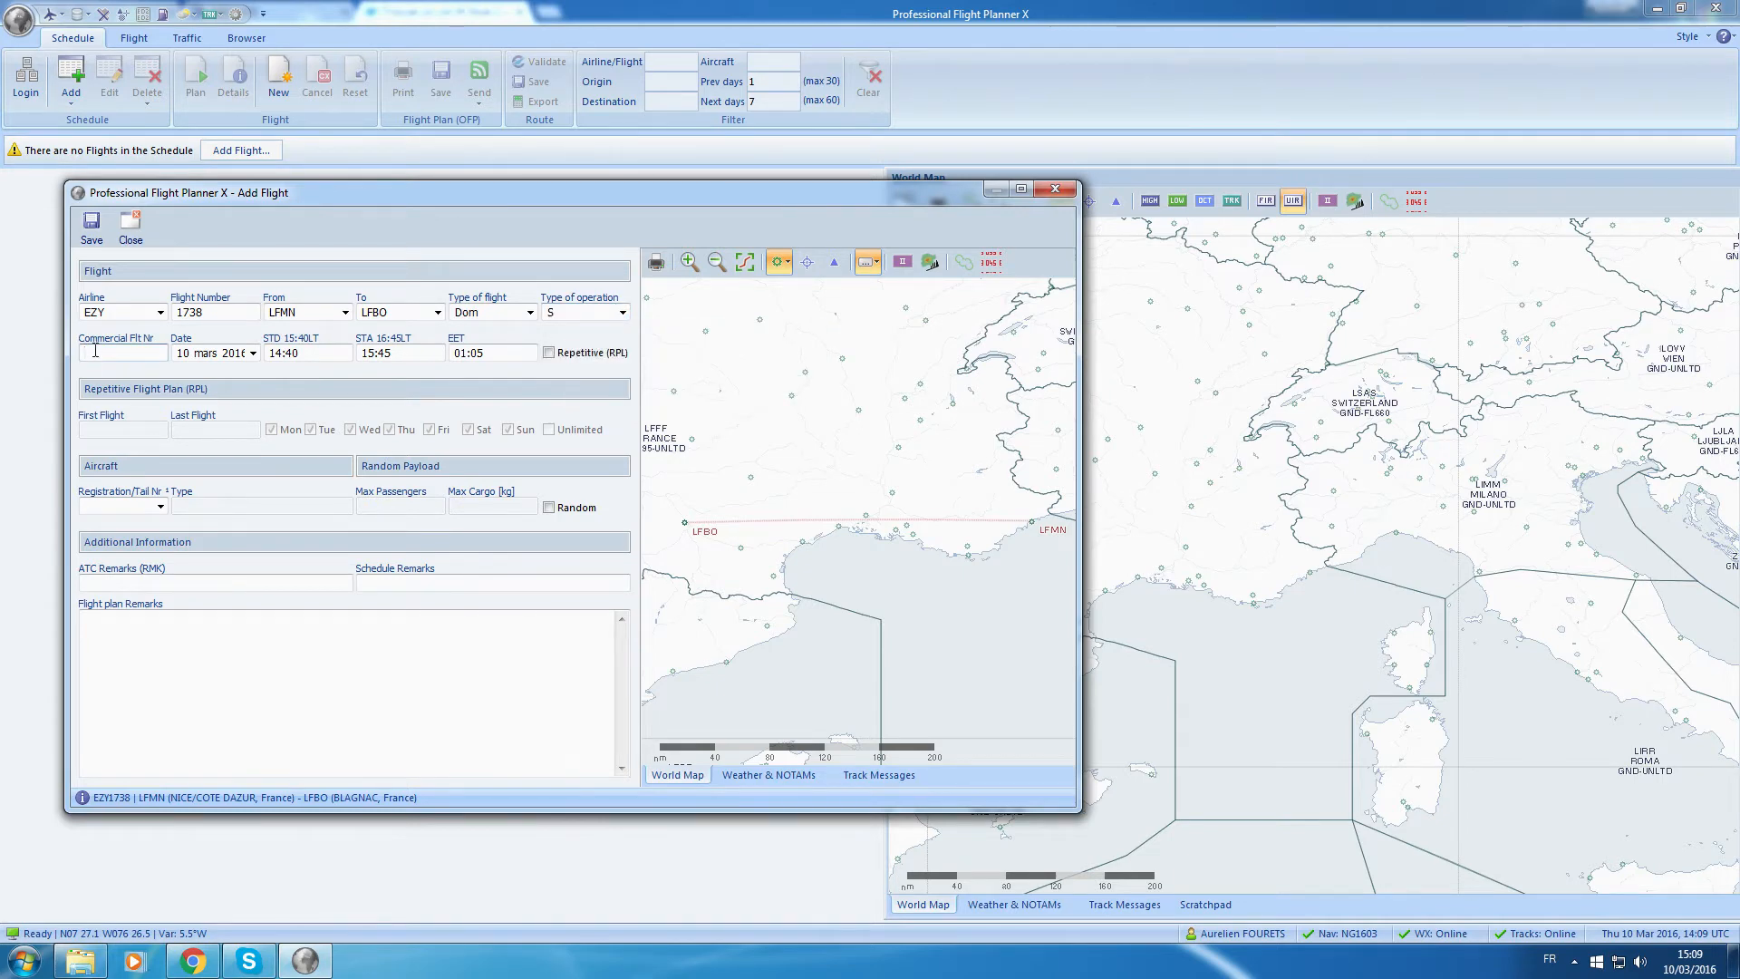
{"action": "type", "text": "UA4"}
{"action": "key", "text": "BackSpace"}
{"action": "type", "text": "1738"}
Check the flight's scheduled departure time, scheduled arrival time and estimated en-route time.
{"action": "left_click", "coordinate": [304, 355]}
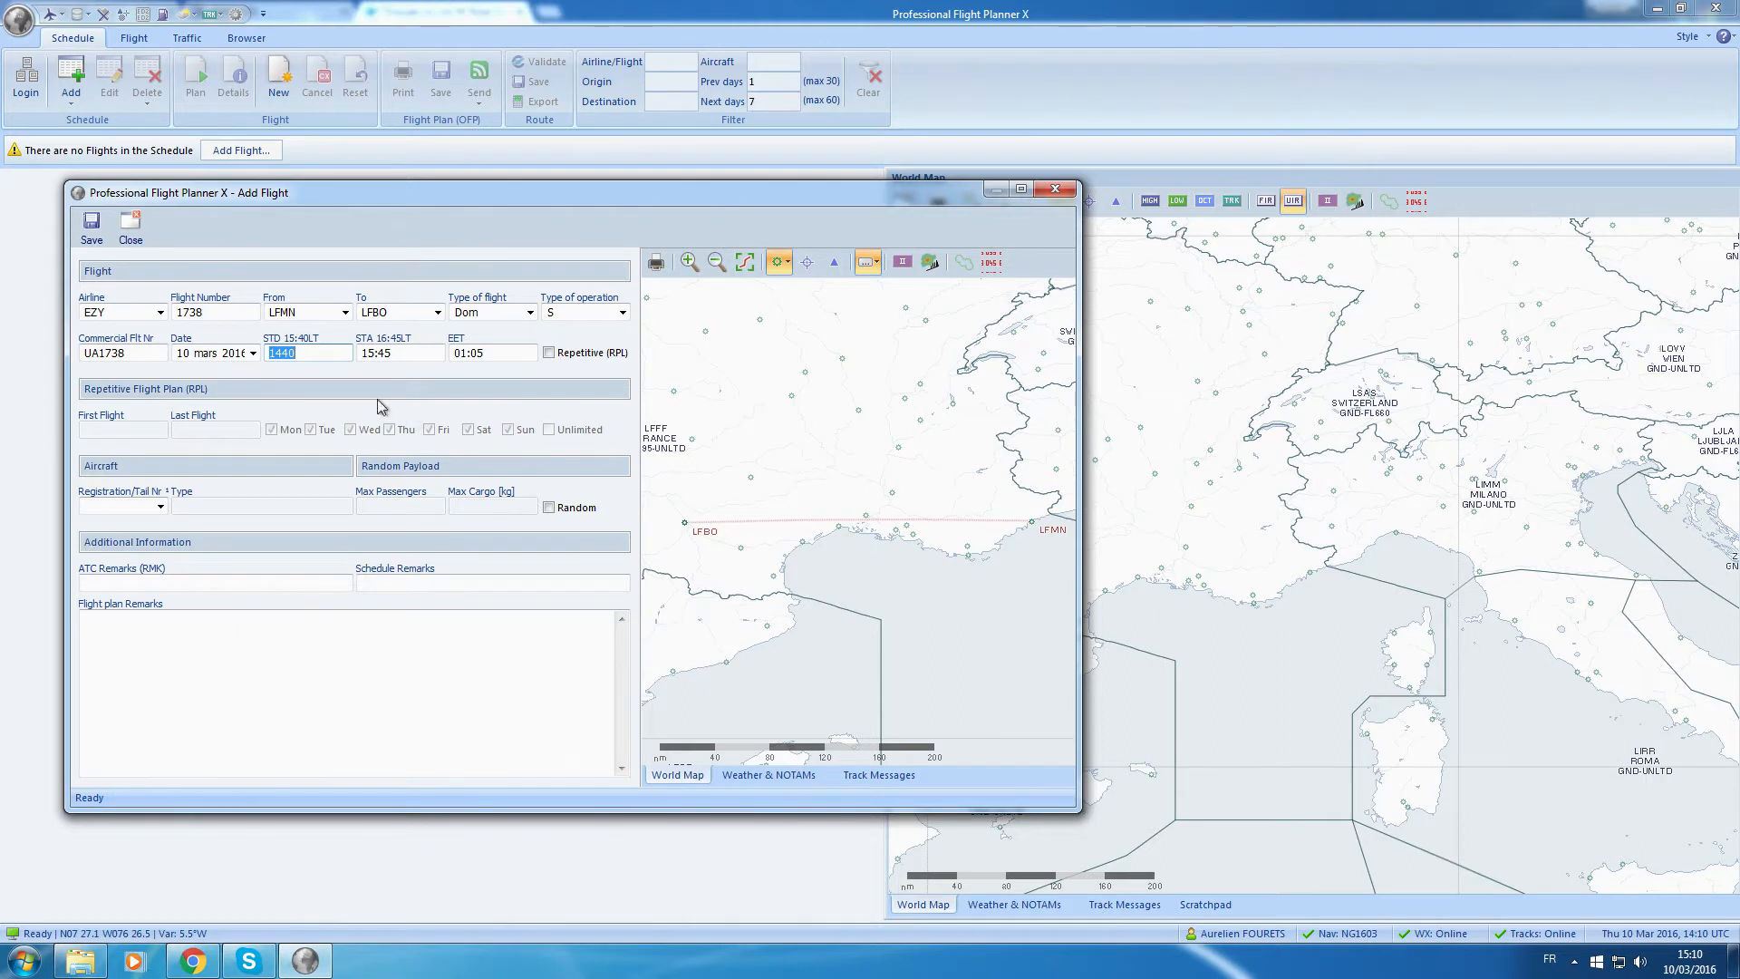
{"action": "left_click_drag", "start_coordinate": [386, 358], "coordinate": [381, 361]}
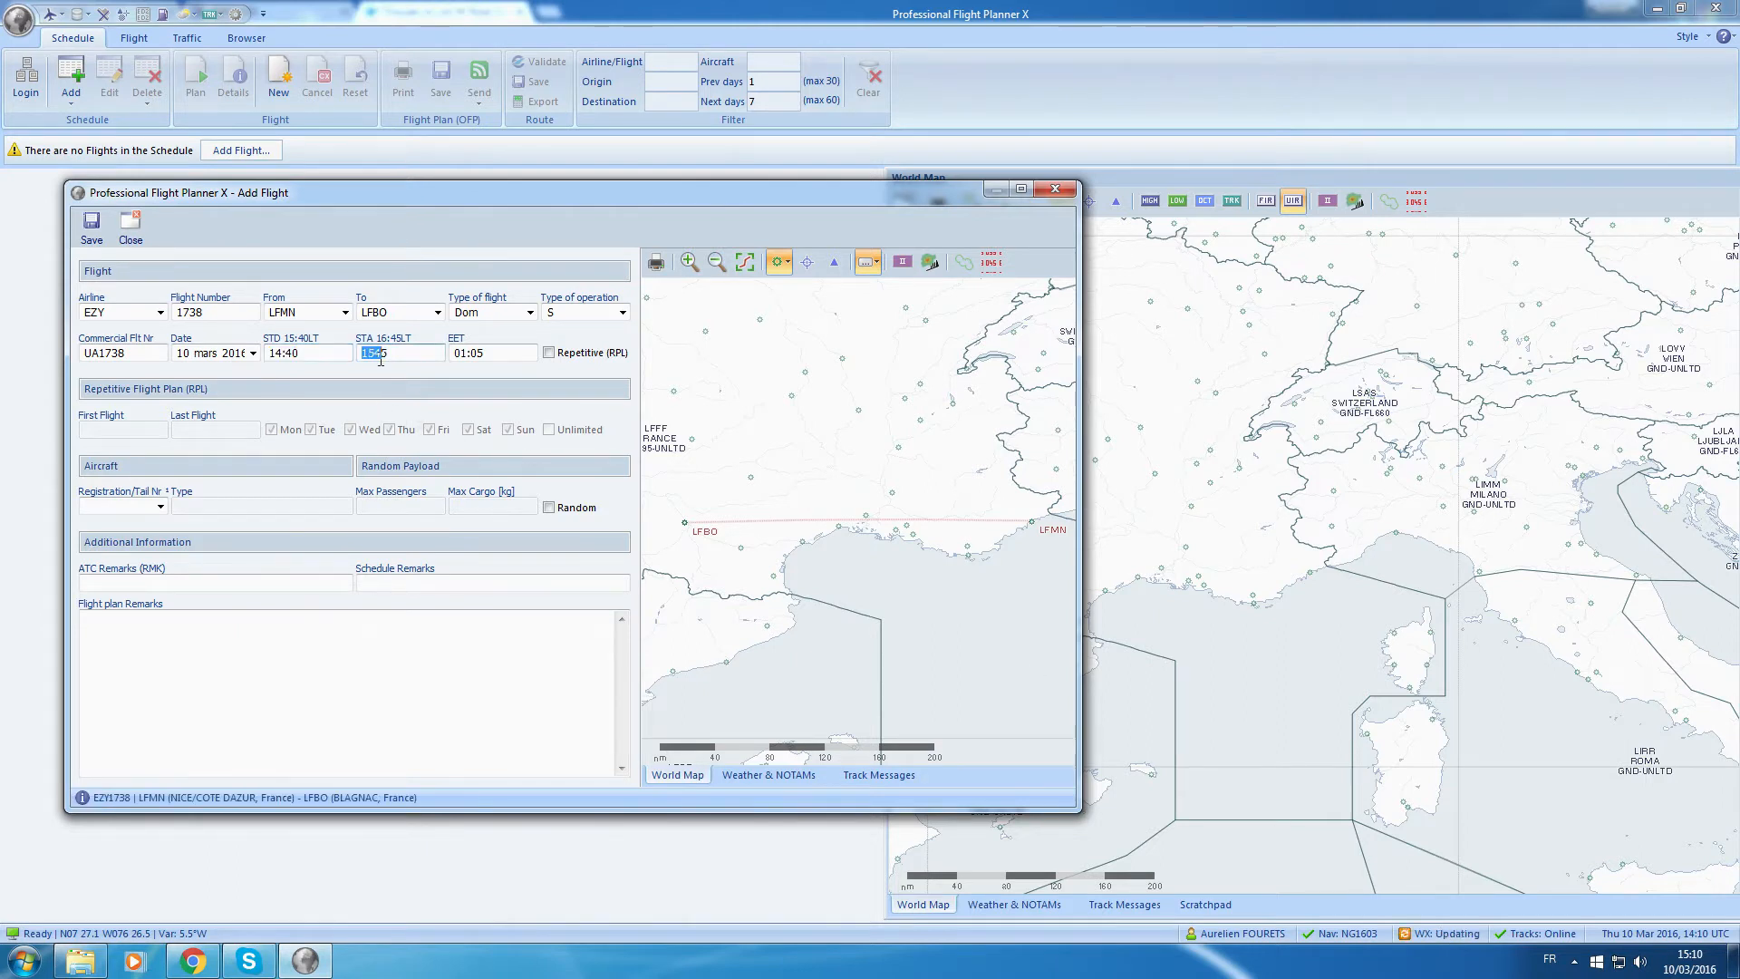
{"action": "double_click", "coordinate": [380, 361]}
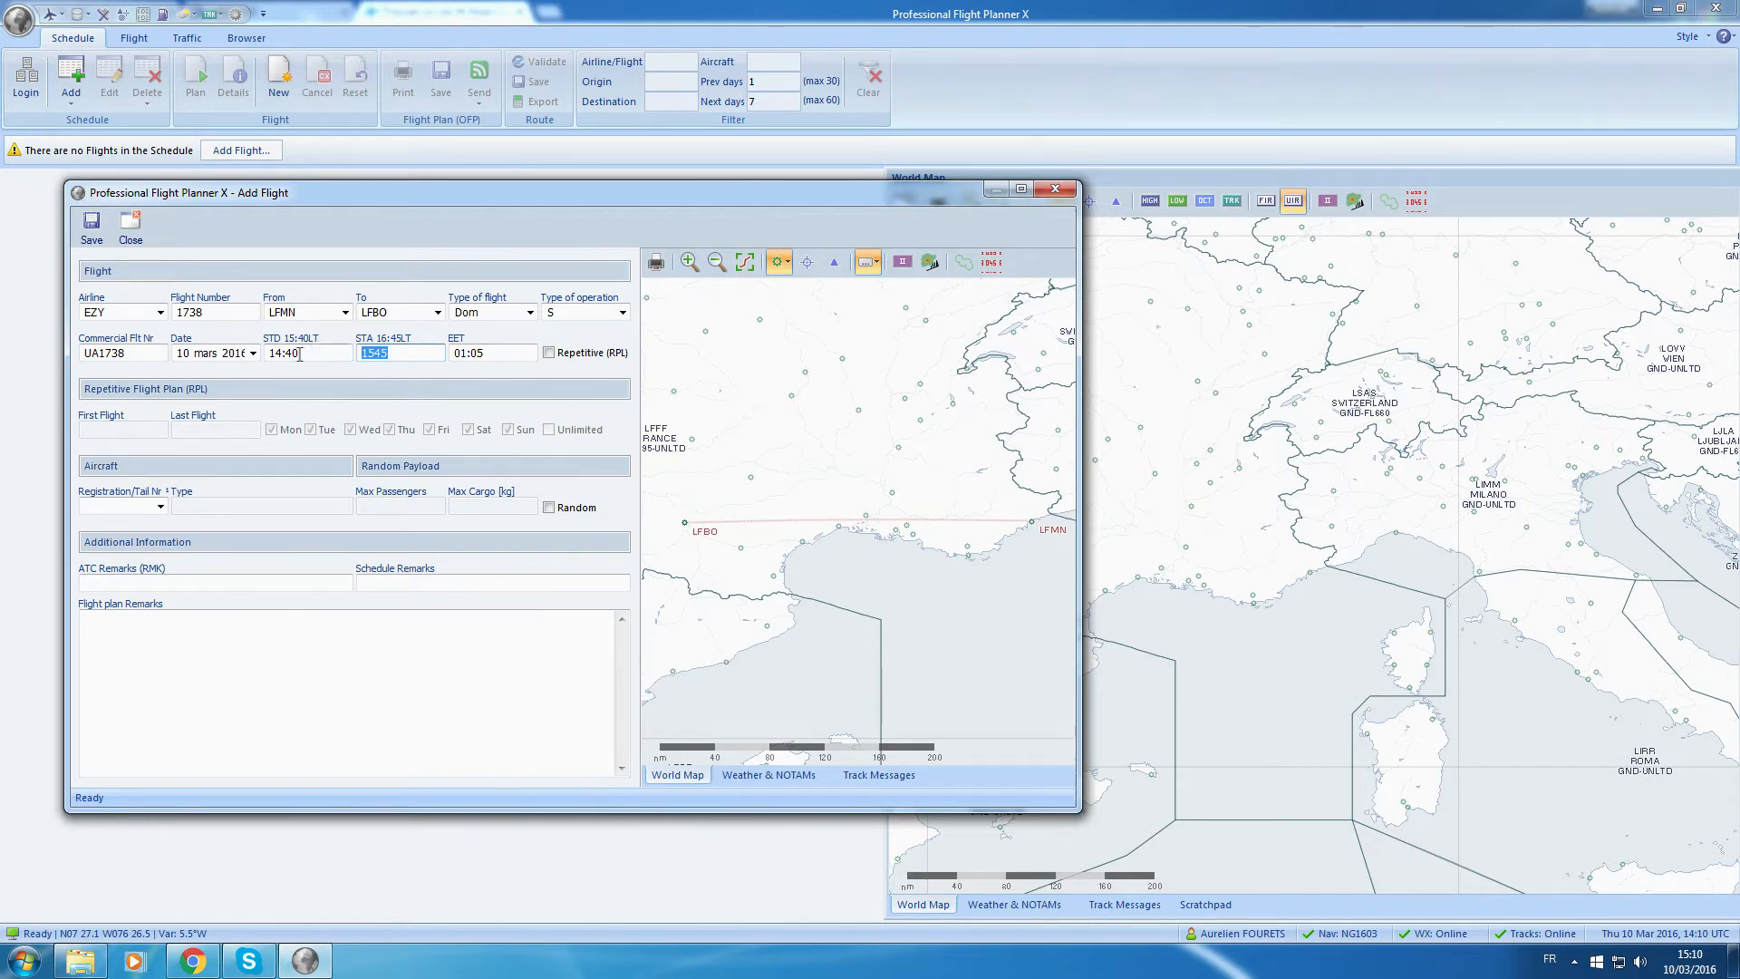
{"action": "type", "text": "0"}
{"action": "left_click", "coordinate": [480, 355]}
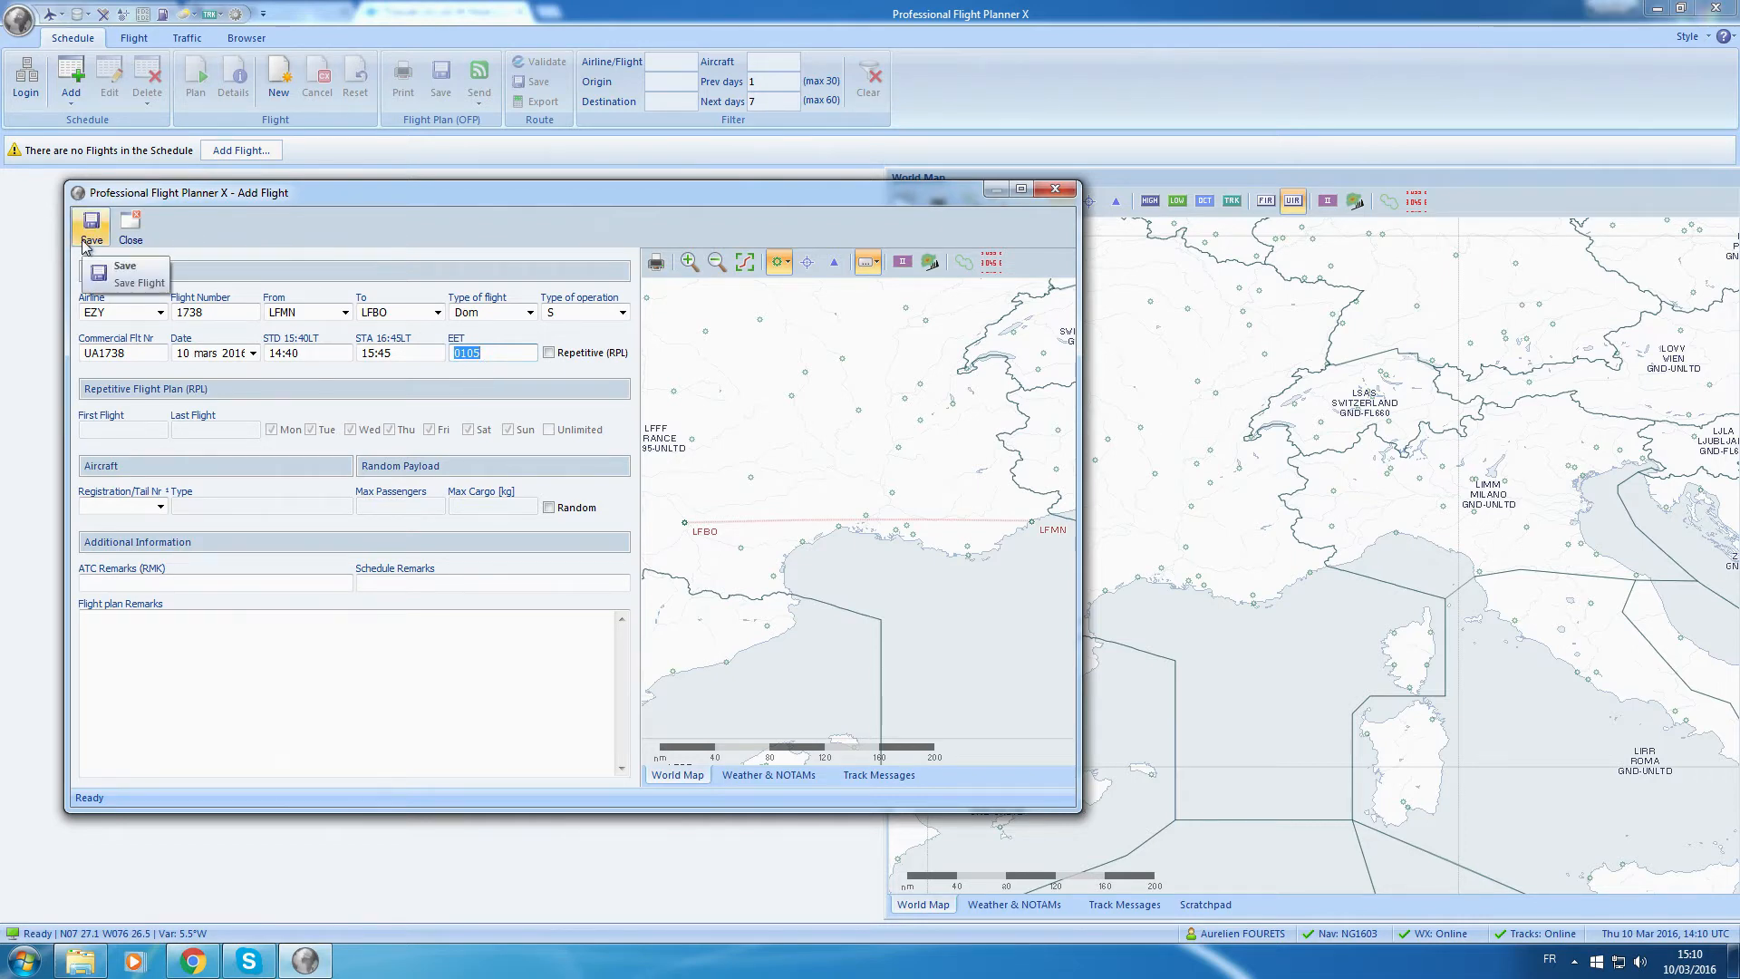
Save the LFMN to LFBO flight to the schedule and open it for planning.
{"action": "left_click", "coordinate": [88, 226]}
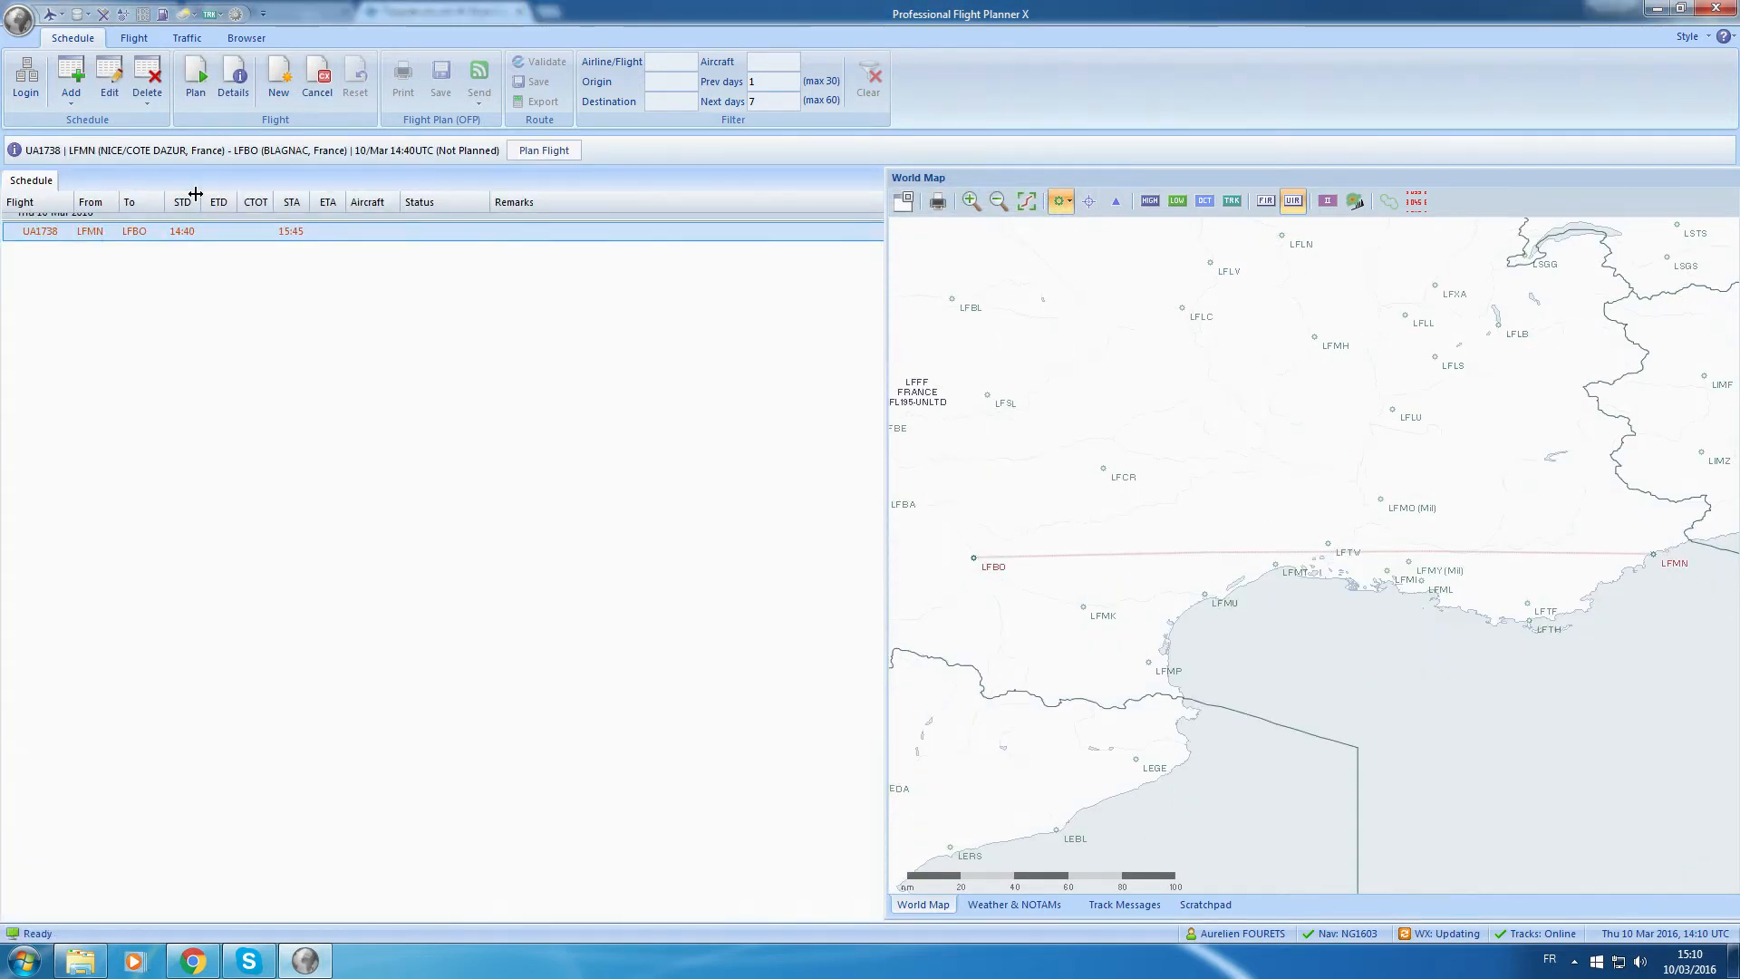
{"action": "left_click", "coordinate": [571, 152]}
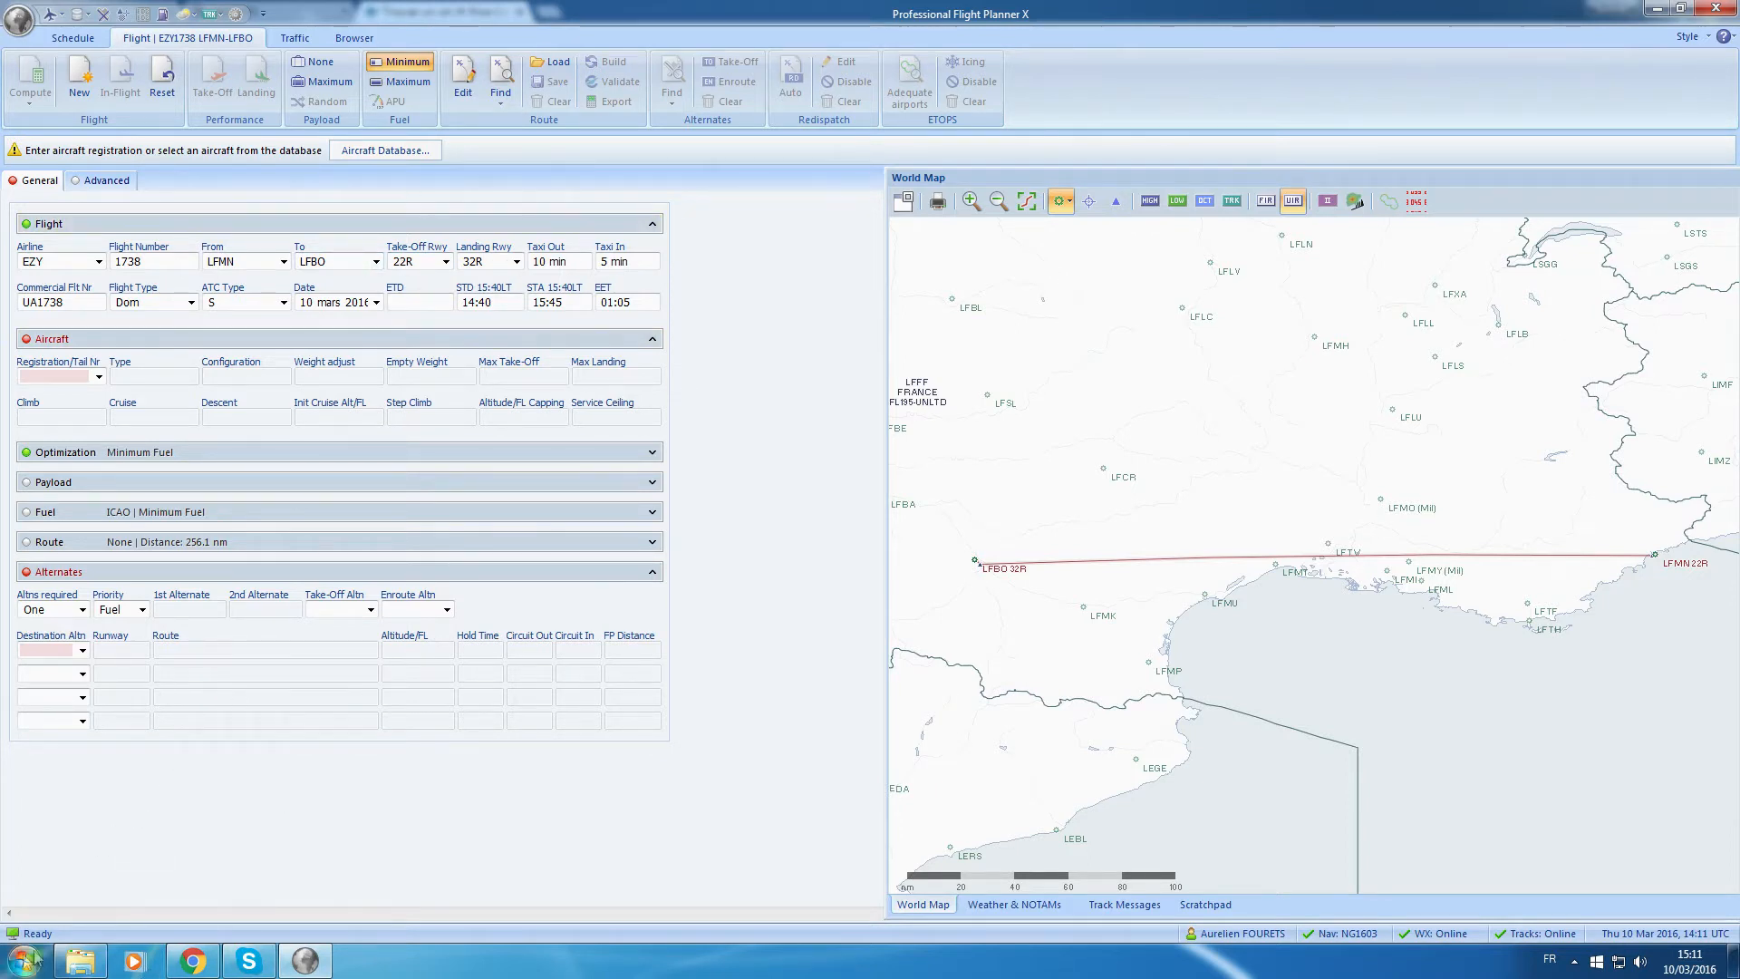
Switch to the web browser, search for "flight radar" in a new tab and open the Flightradar24 live map.
{"action": "left_click", "coordinate": [193, 961]}
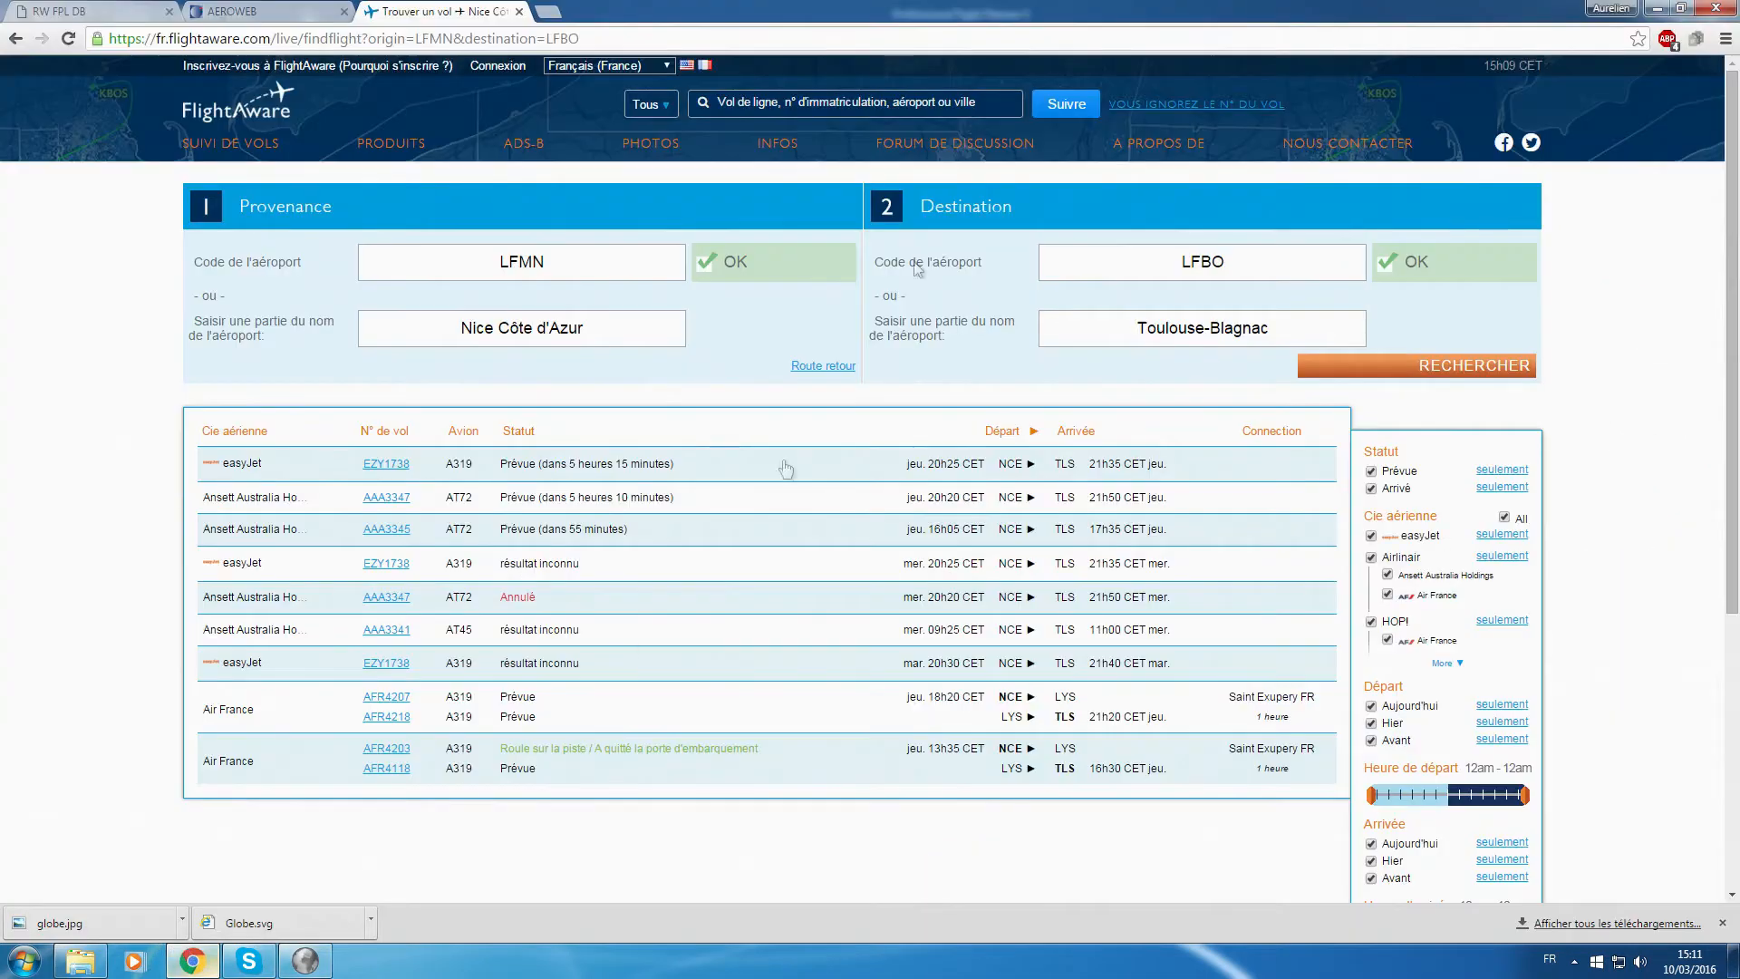
{"action": "left_click", "coordinate": [549, 13]}
{"action": "type", "text": "flightradar24.com"}
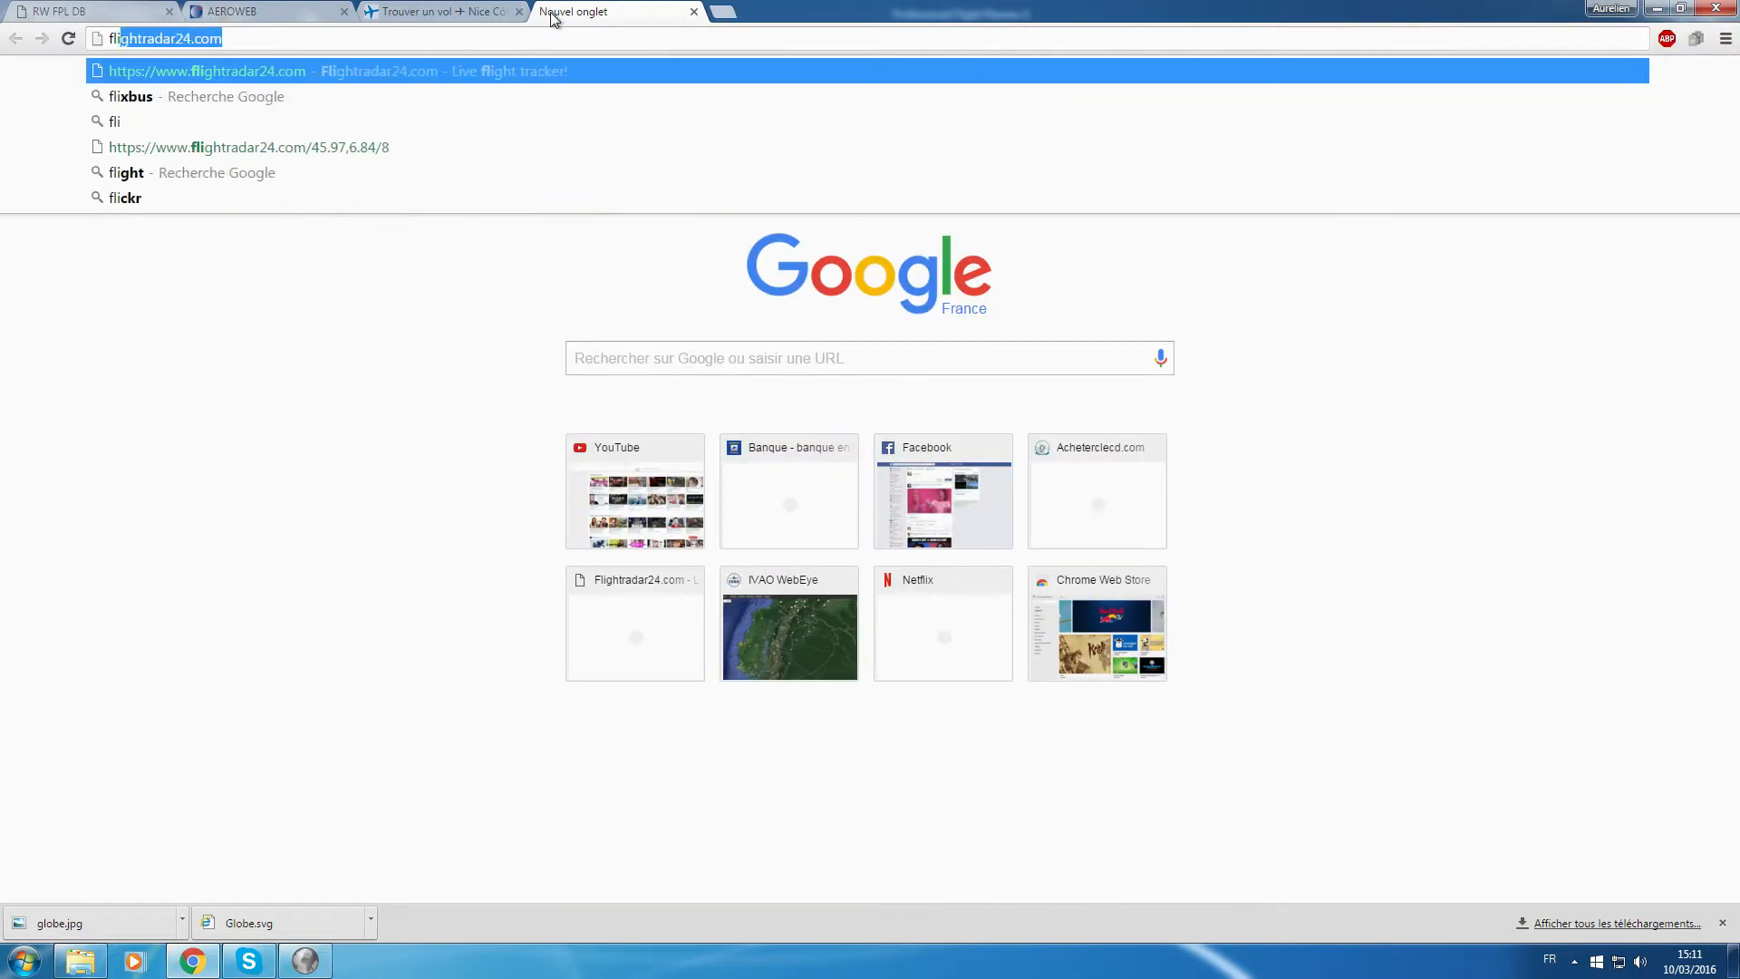
{"action": "left_click", "coordinate": [209, 122]}
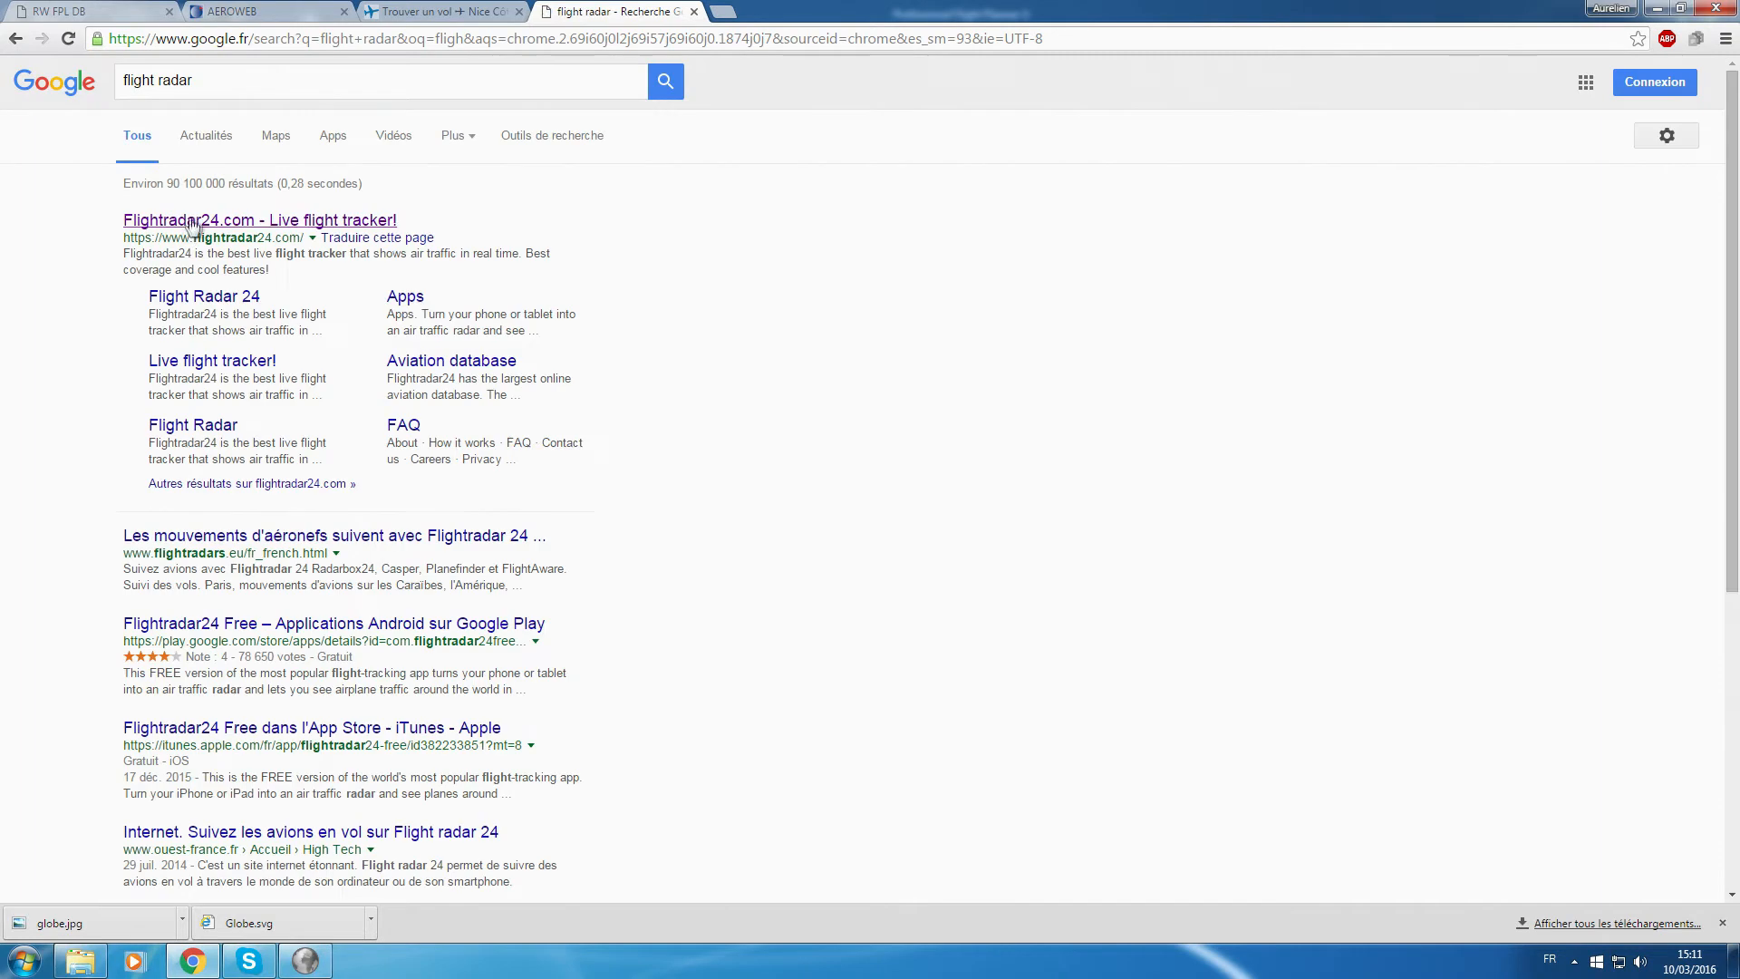
{"action": "left_click", "coordinate": [202, 219]}
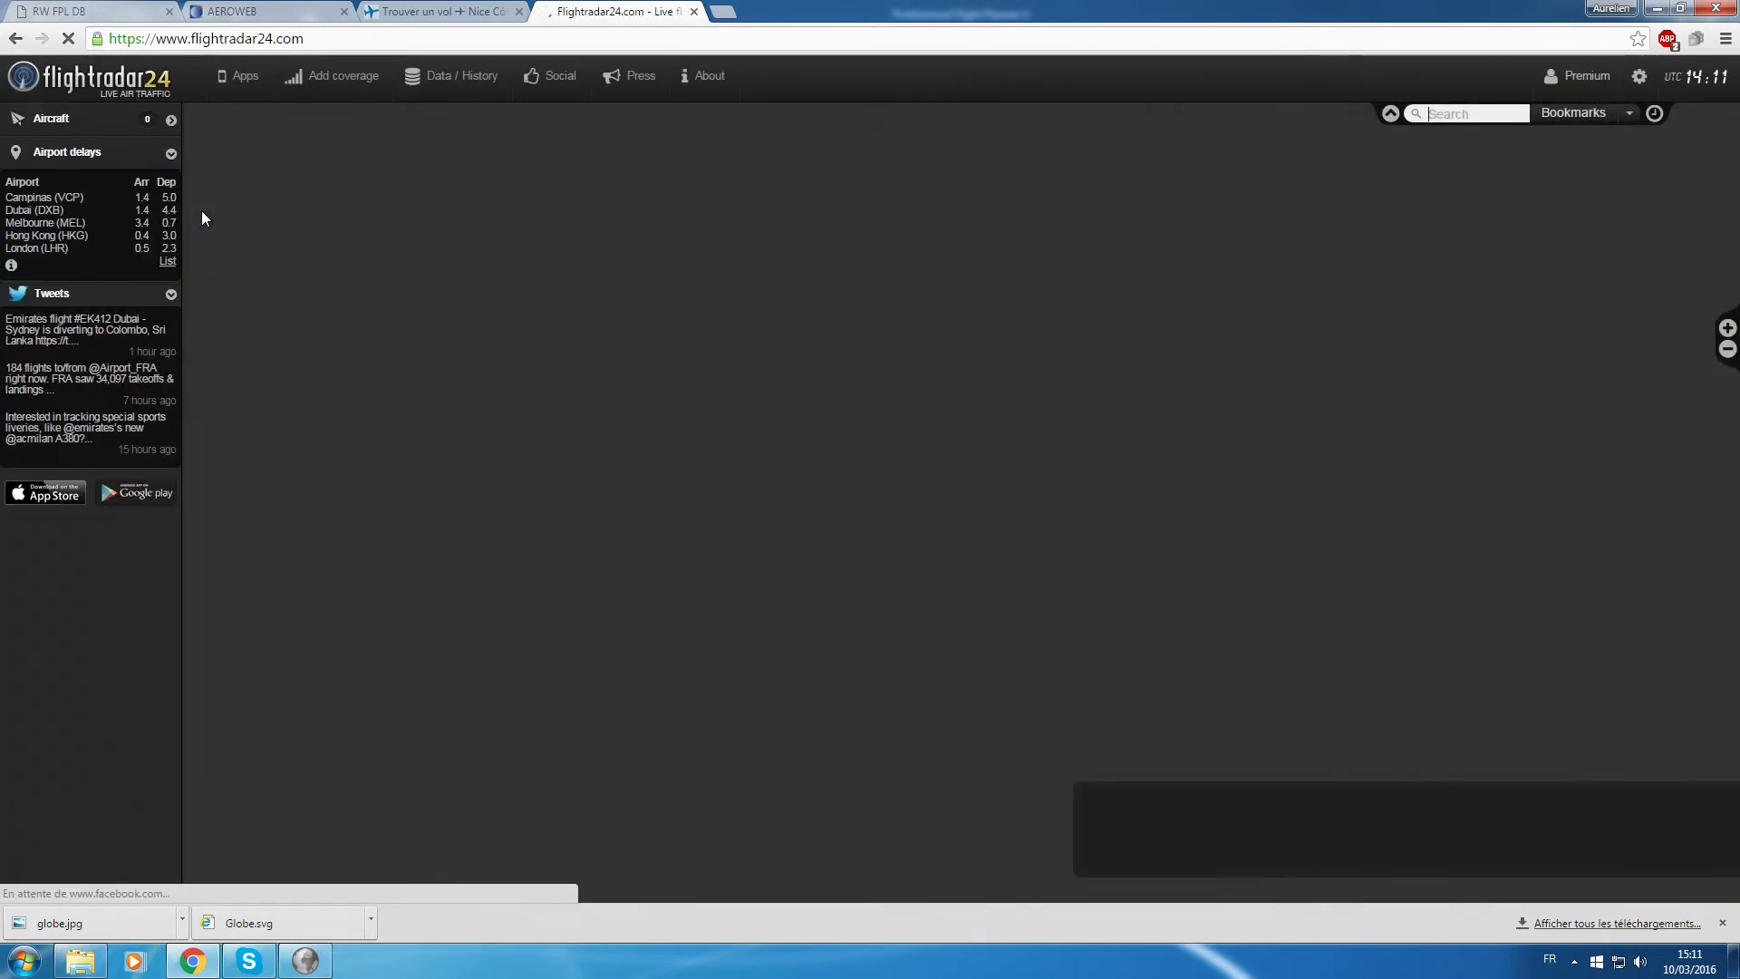
Locate Nice airport on the live traffic map and show the details of flight SDM6233 approaching it.
{"action": "scroll", "coordinate": [820, 454], "scroll_direction": "down", "scroll_amount": 5}
{"action": "scroll", "coordinate": [822, 456], "scroll_direction": "down", "scroll_amount": 2}
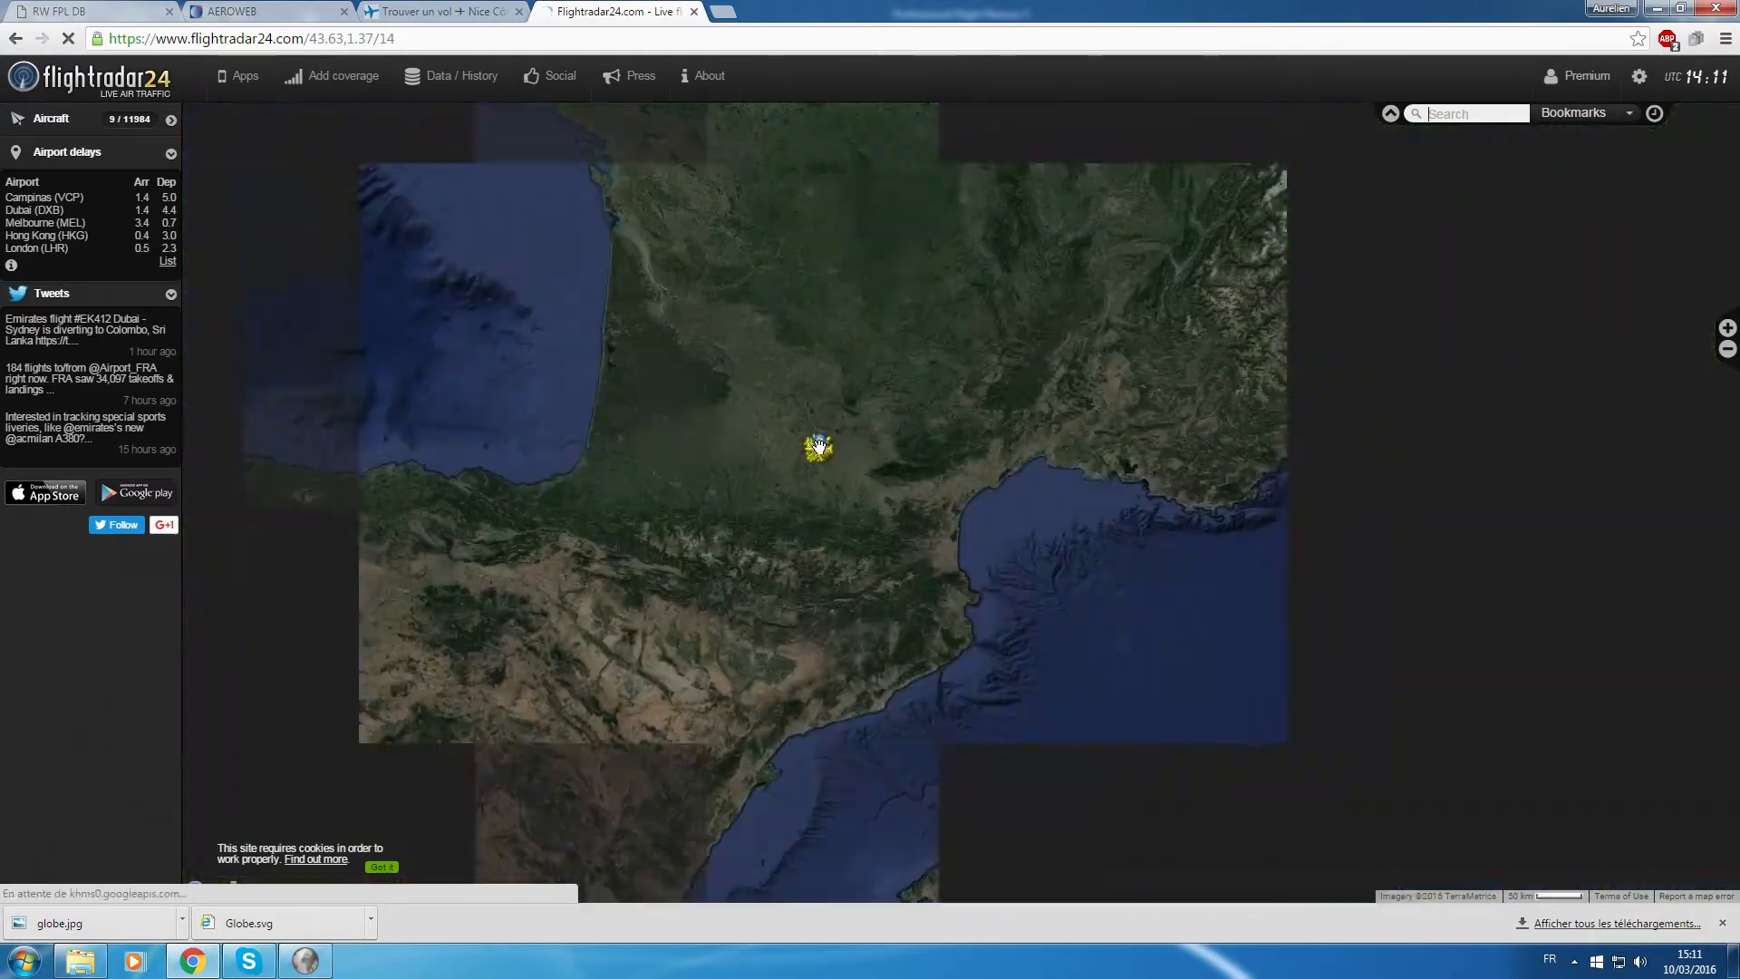
{"action": "scroll", "coordinate": [934, 516], "scroll_direction": "up", "scroll_amount": 2}
{"action": "left_click_drag", "start_coordinate": [1206, 381], "coordinate": [347, 437]}
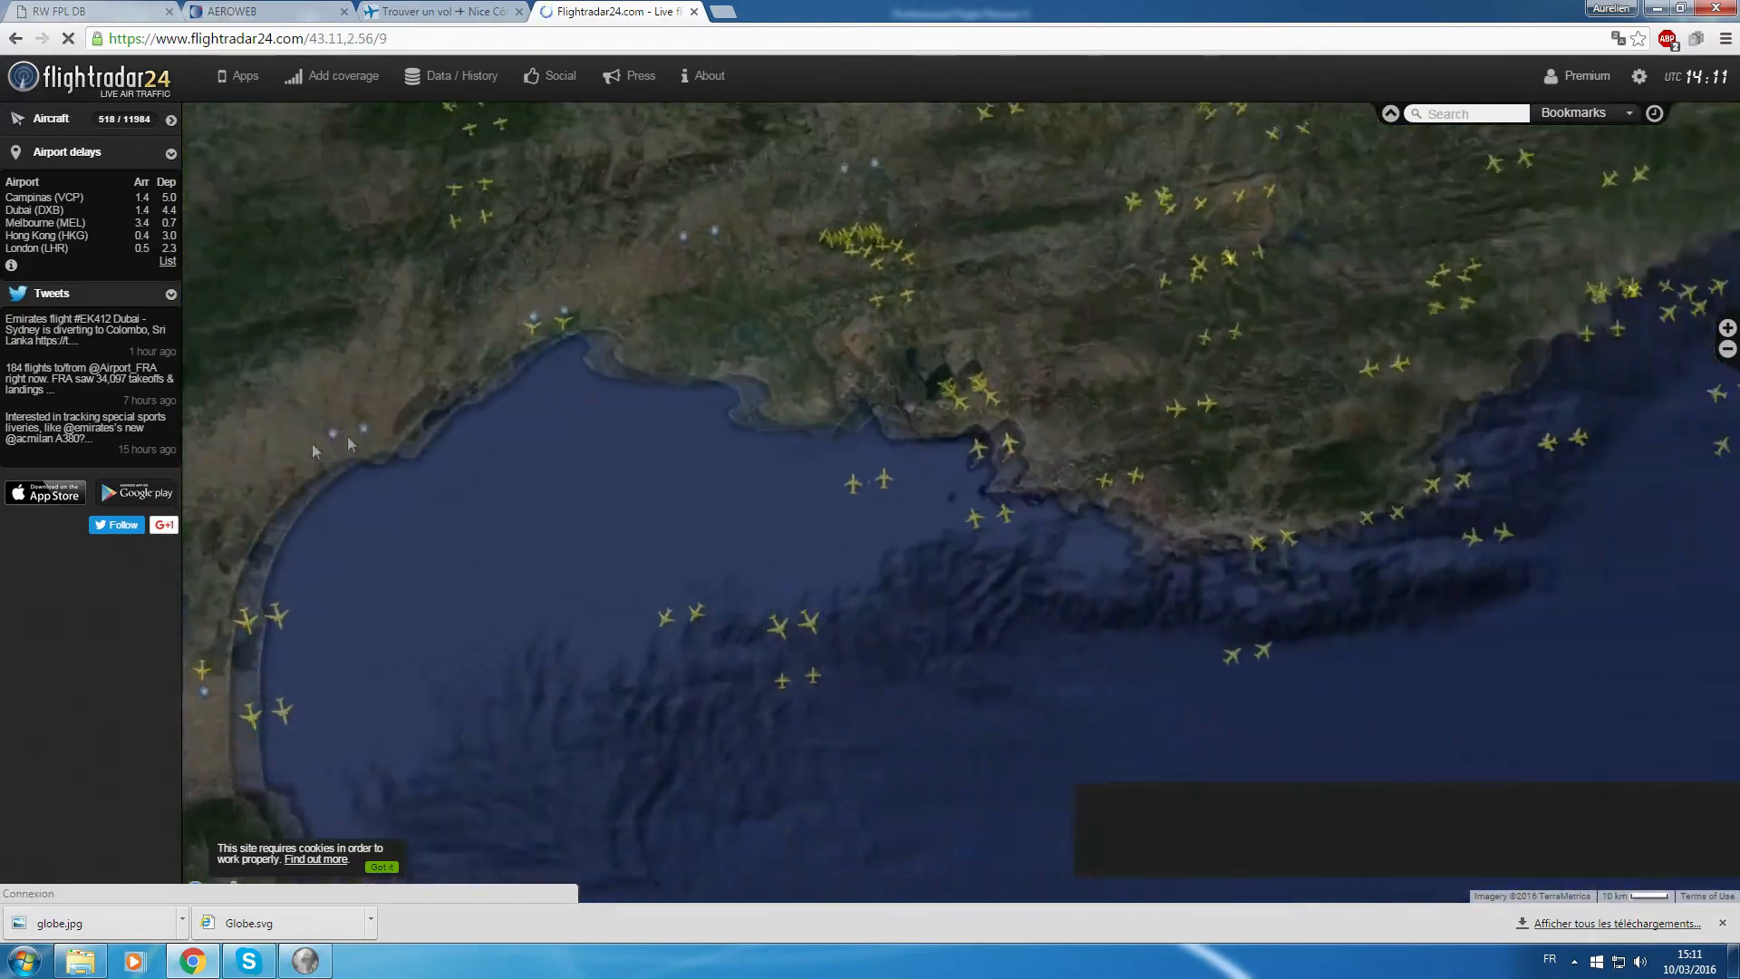
{"action": "scroll", "coordinate": [1415, 356], "scroll_direction": "up", "scroll_amount": 5}
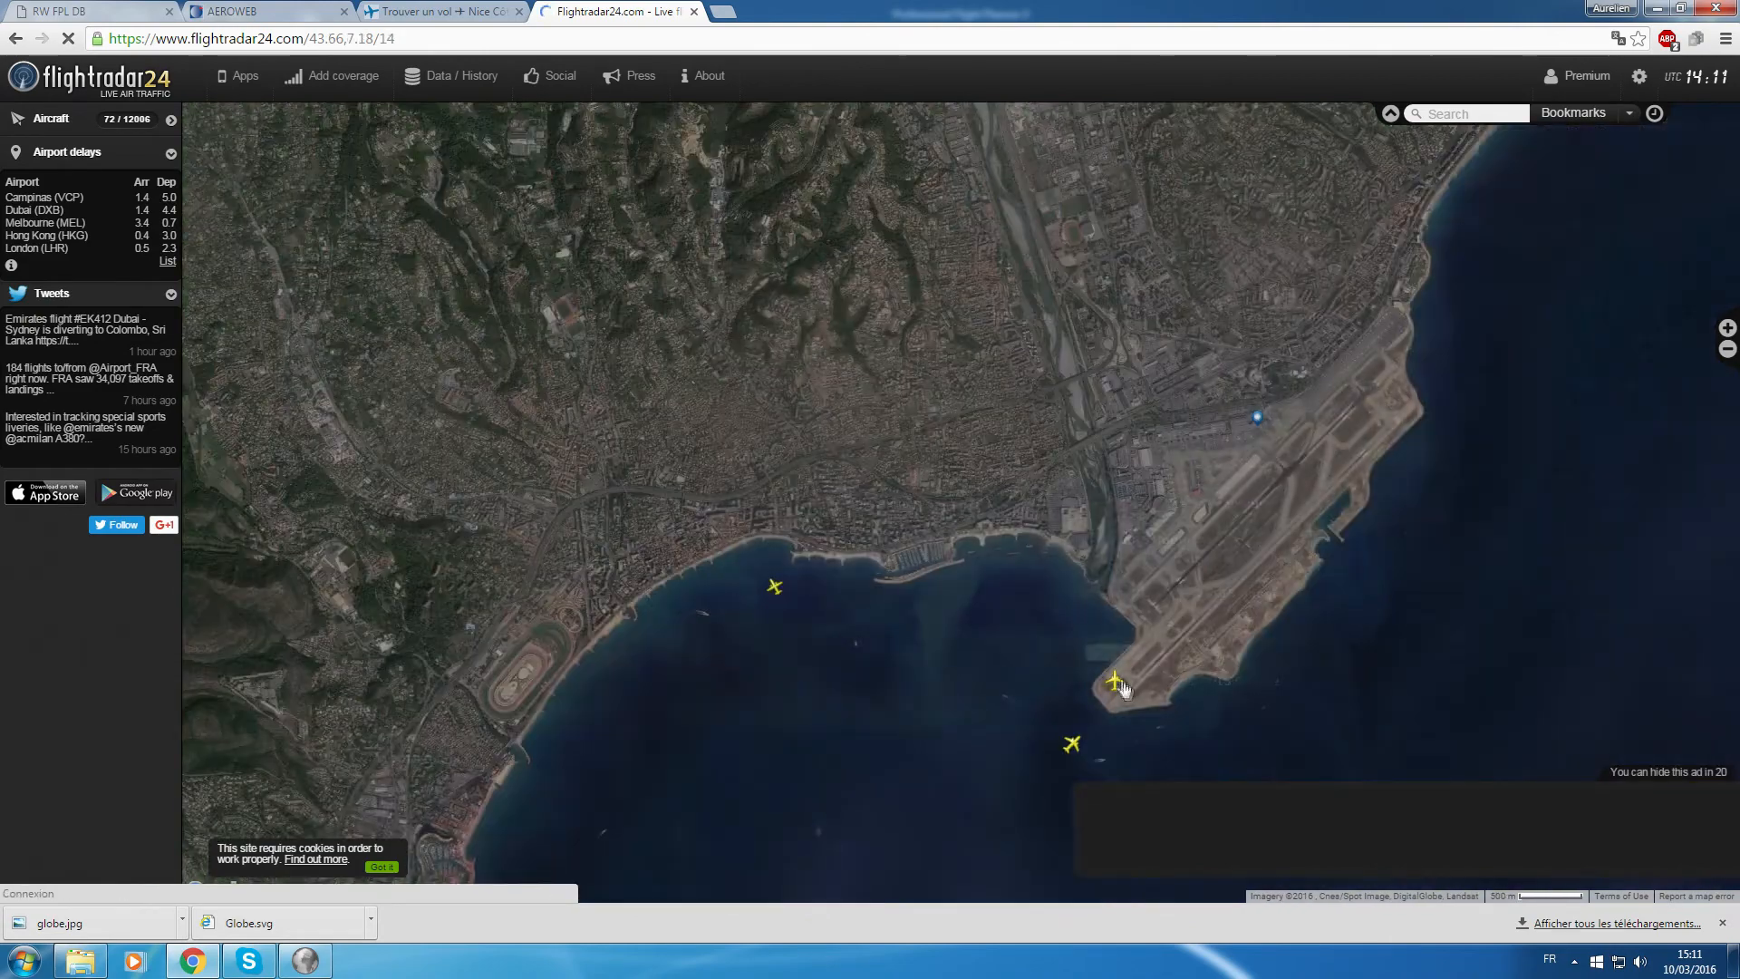
{"action": "left_click_drag", "start_coordinate": [1122, 689], "coordinate": [1024, 604]}
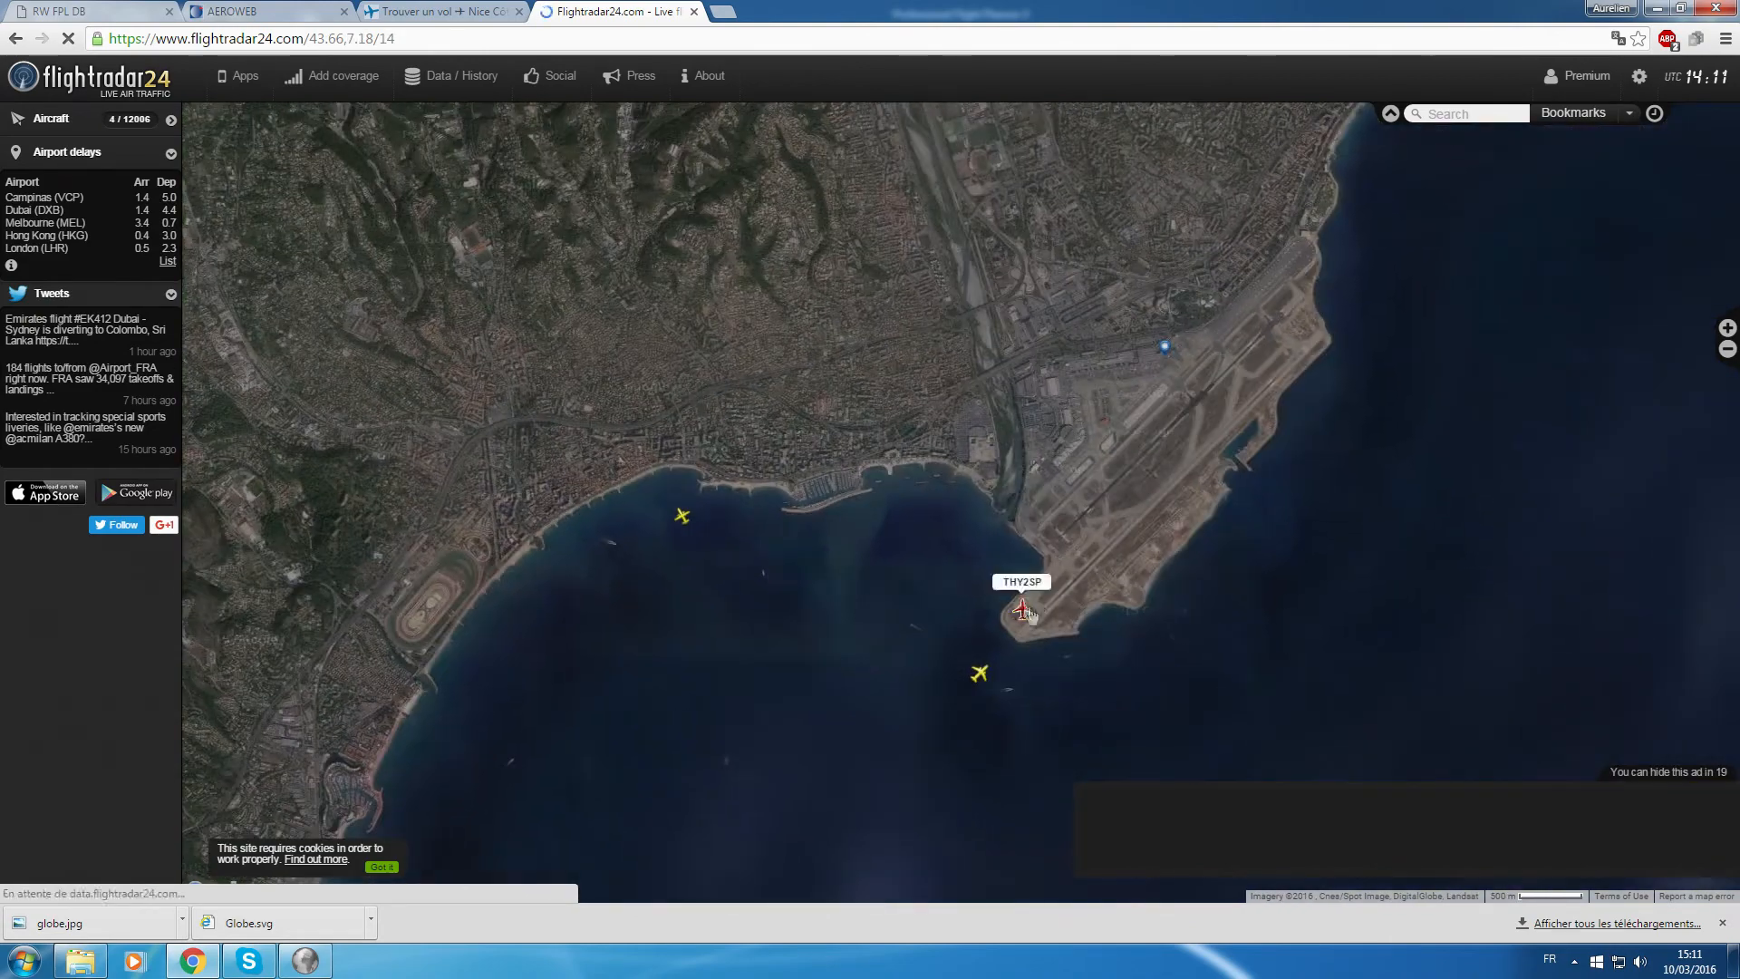
{"action": "left_click", "coordinate": [982, 675]}
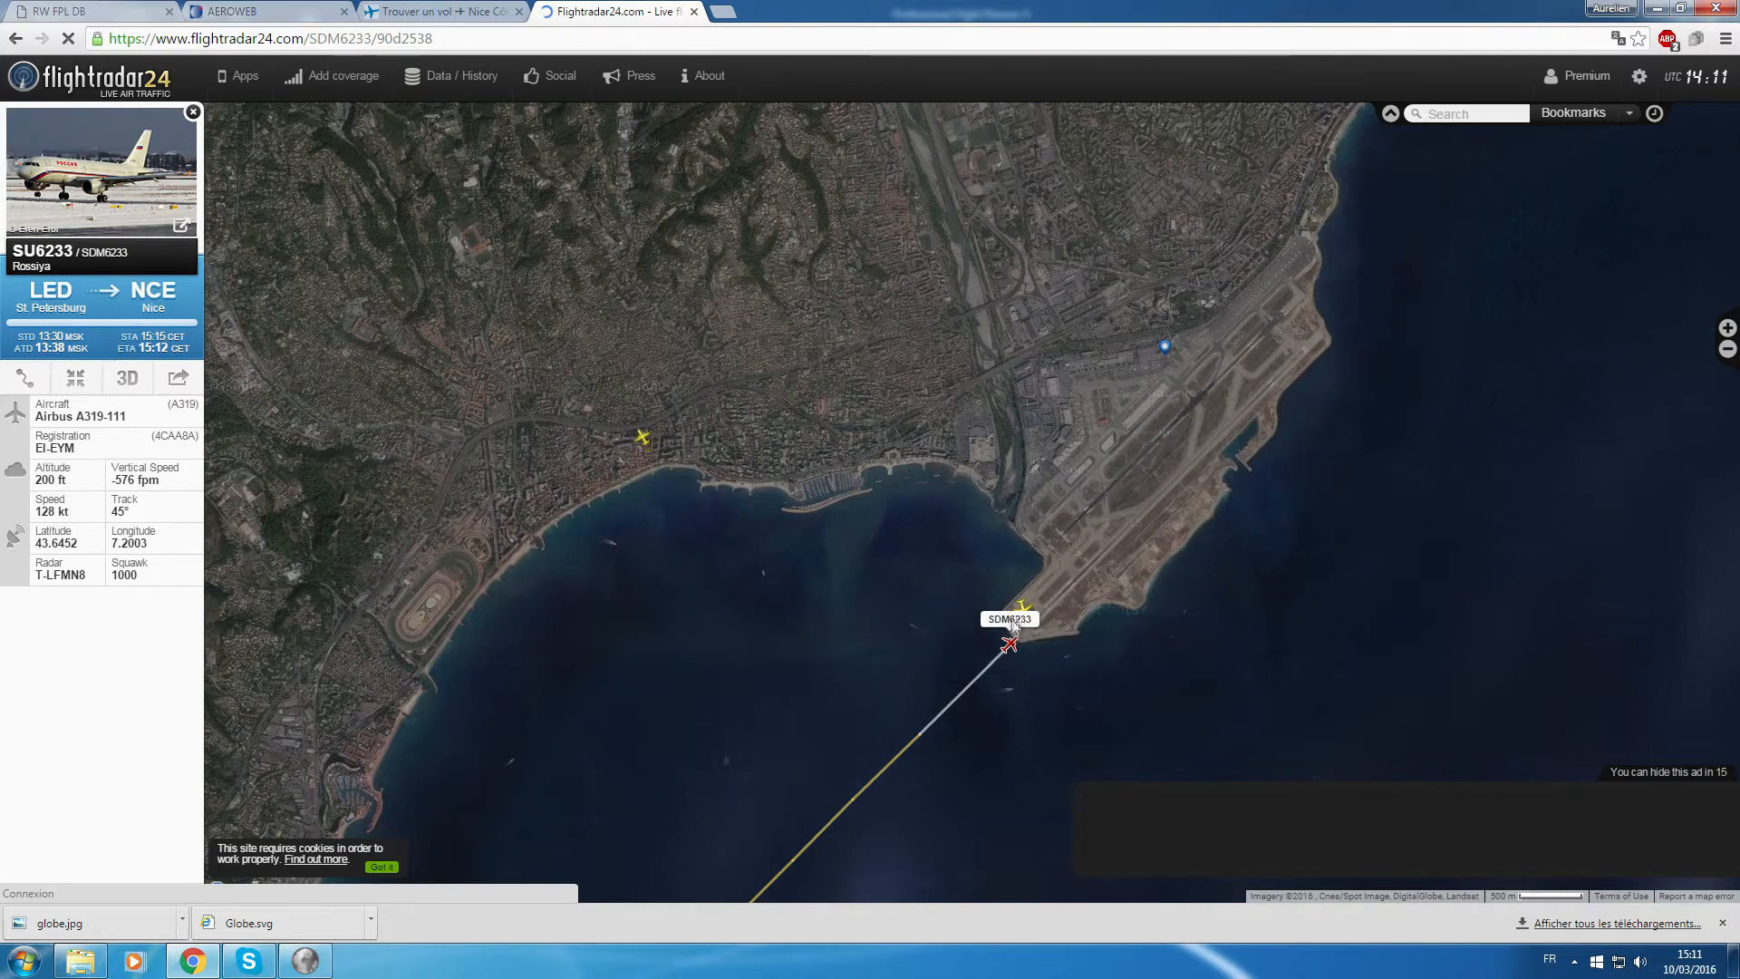
Examine the positions and tracks of SDM6233 and THY2SP against the Nice runways to determine the runway in use.
{"action": "scroll", "coordinate": [997, 605], "scroll_direction": "up", "scroll_amount": 3}
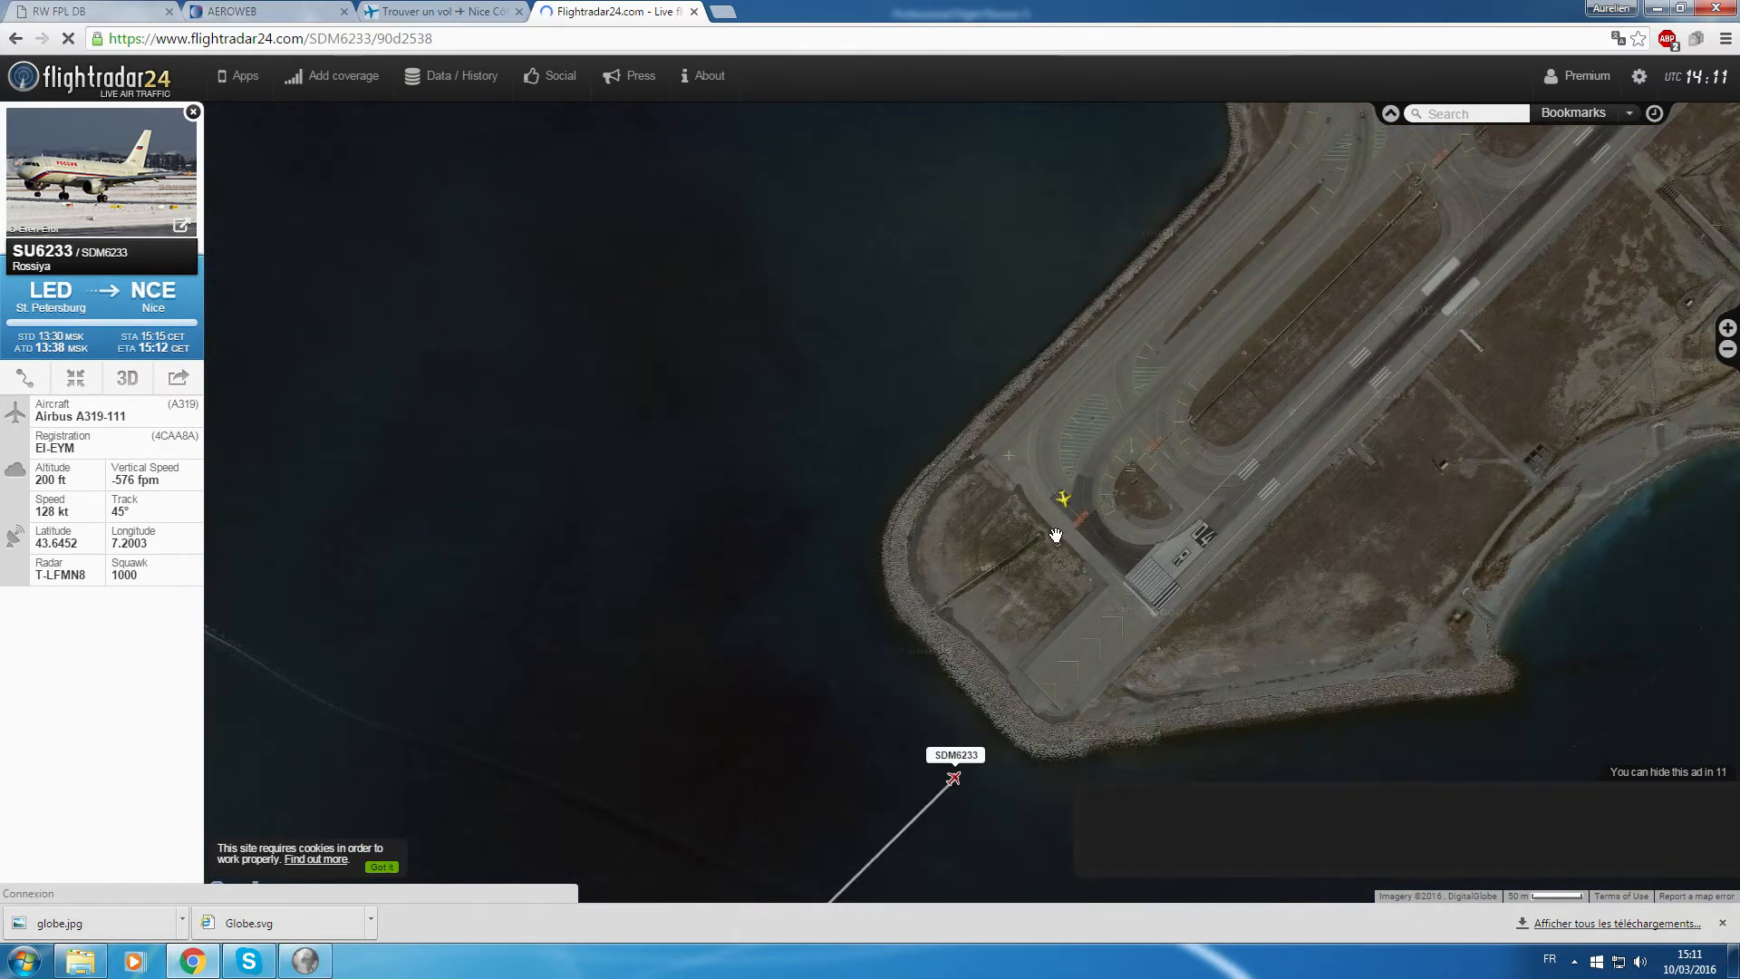
{"action": "scroll", "coordinate": [990, 512], "scroll_direction": "down", "scroll_amount": 2}
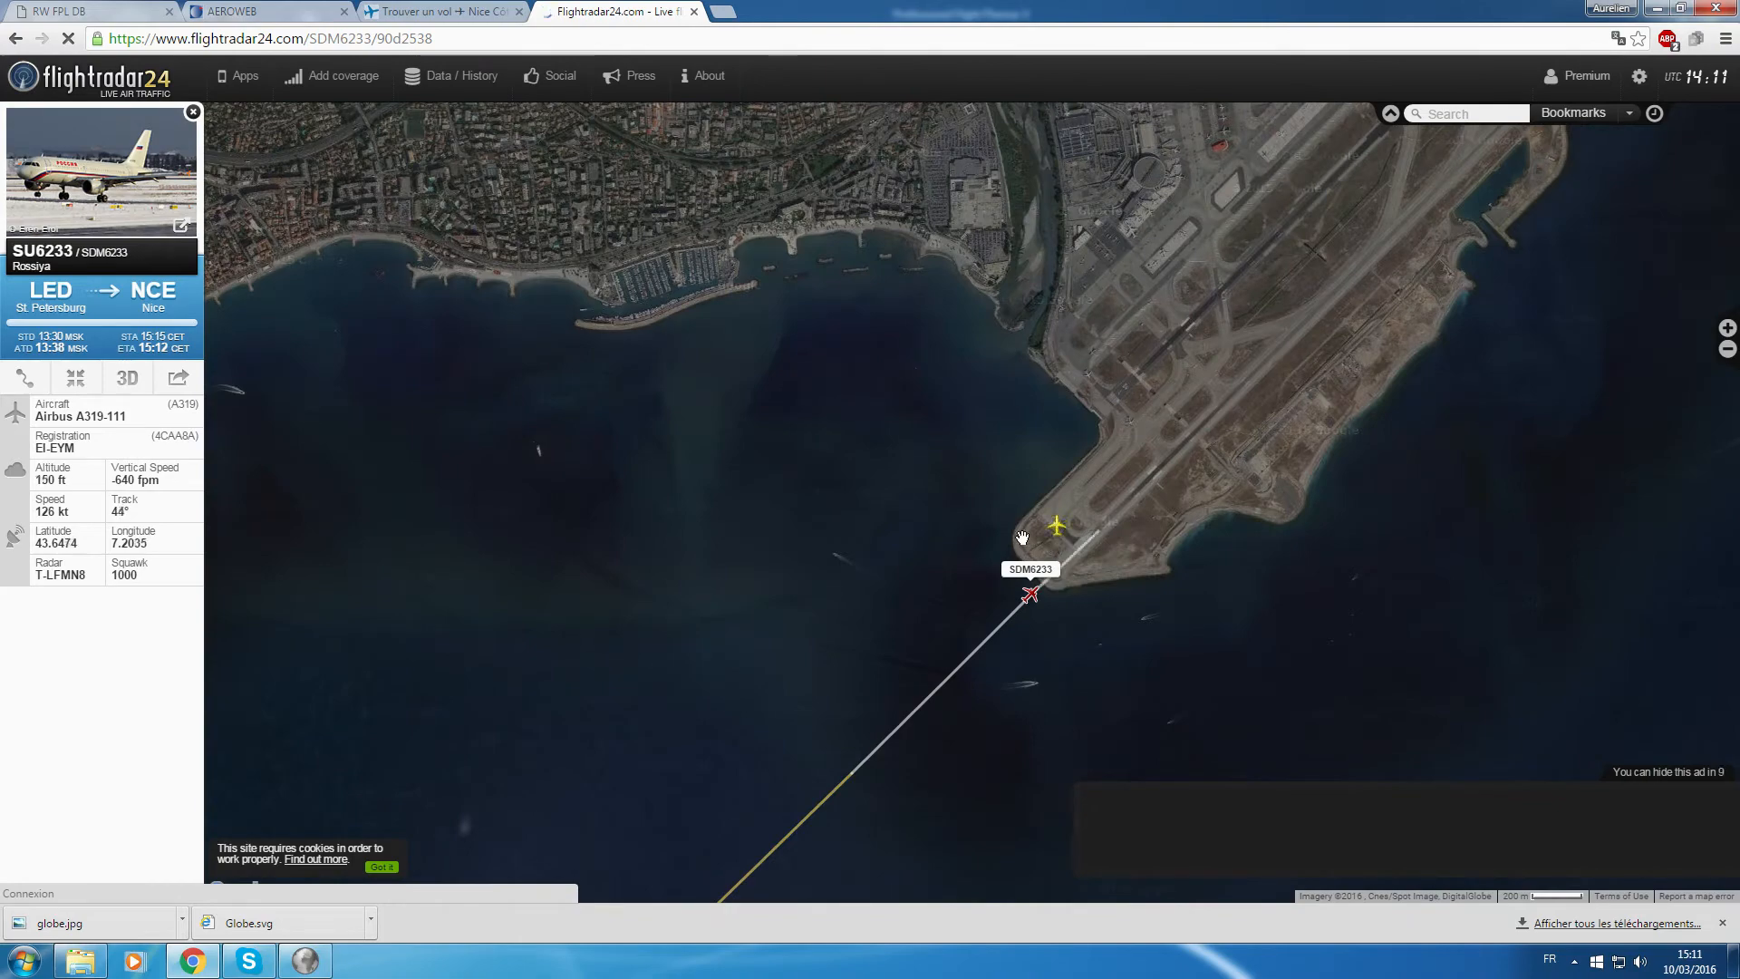
{"action": "scroll", "coordinate": [1182, 333], "scroll_direction": "up", "scroll_amount": 1}
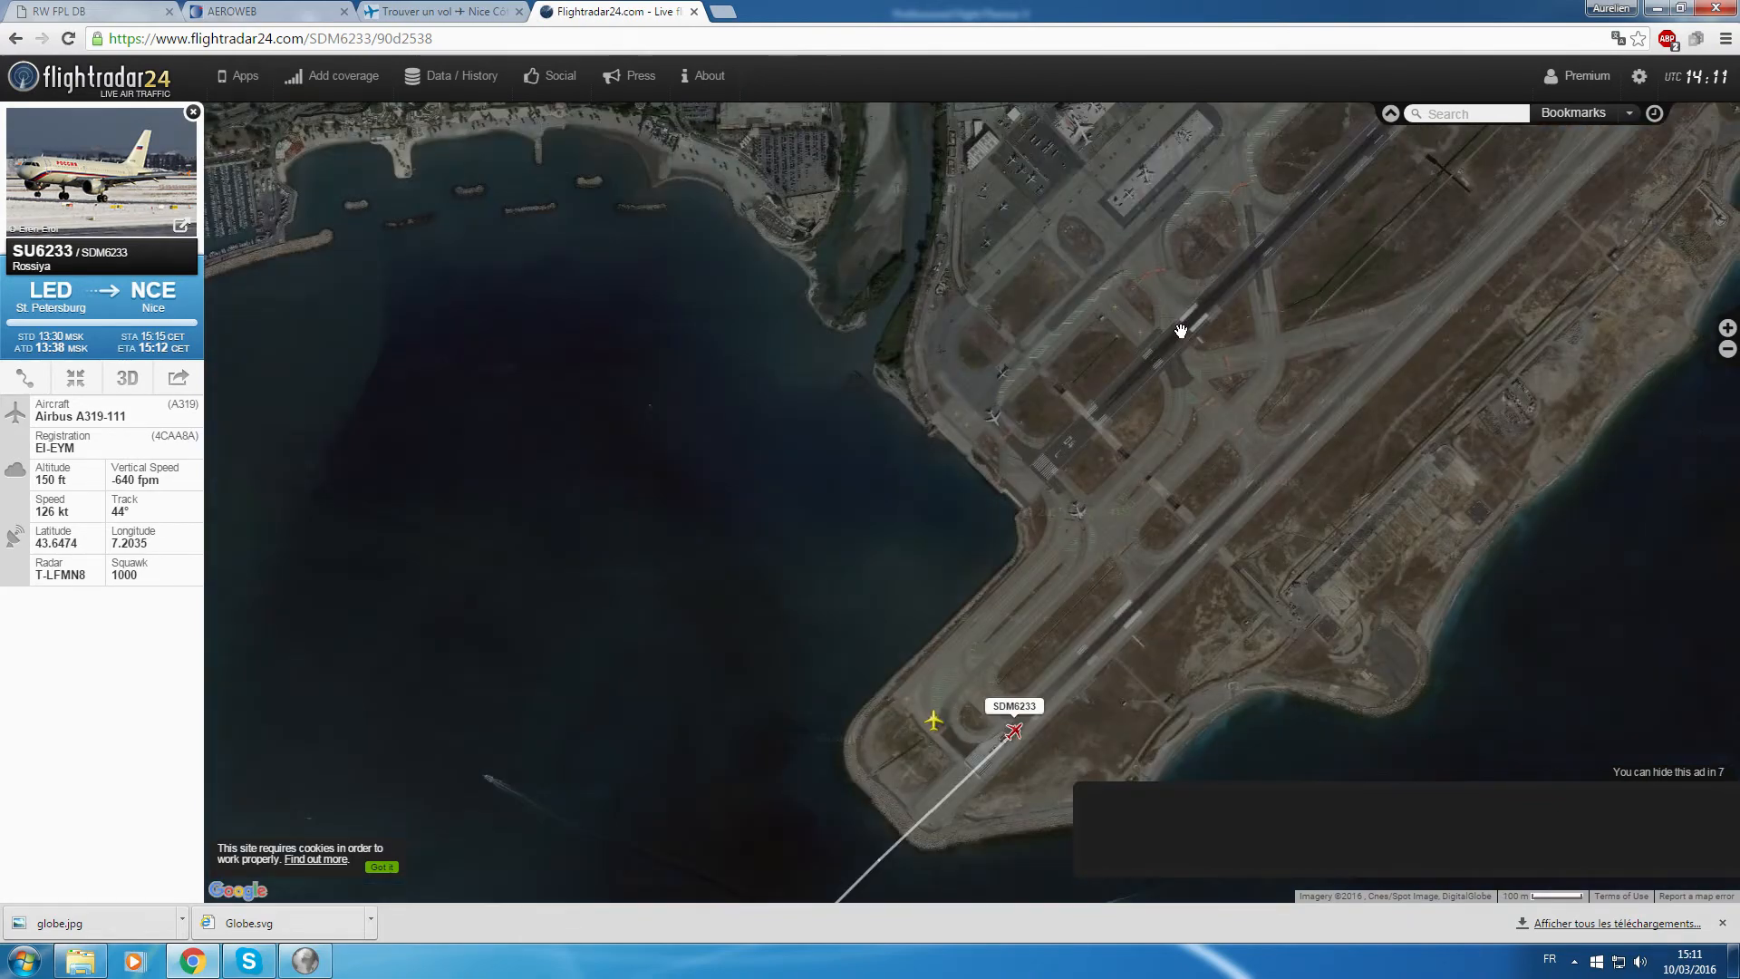
{"action": "scroll", "coordinate": [1183, 333], "scroll_direction": "up", "scroll_amount": 1}
{"action": "scroll", "coordinate": [1056, 518], "scroll_direction": "down", "scroll_amount": 2}
{"action": "left_click", "coordinate": [968, 659]}
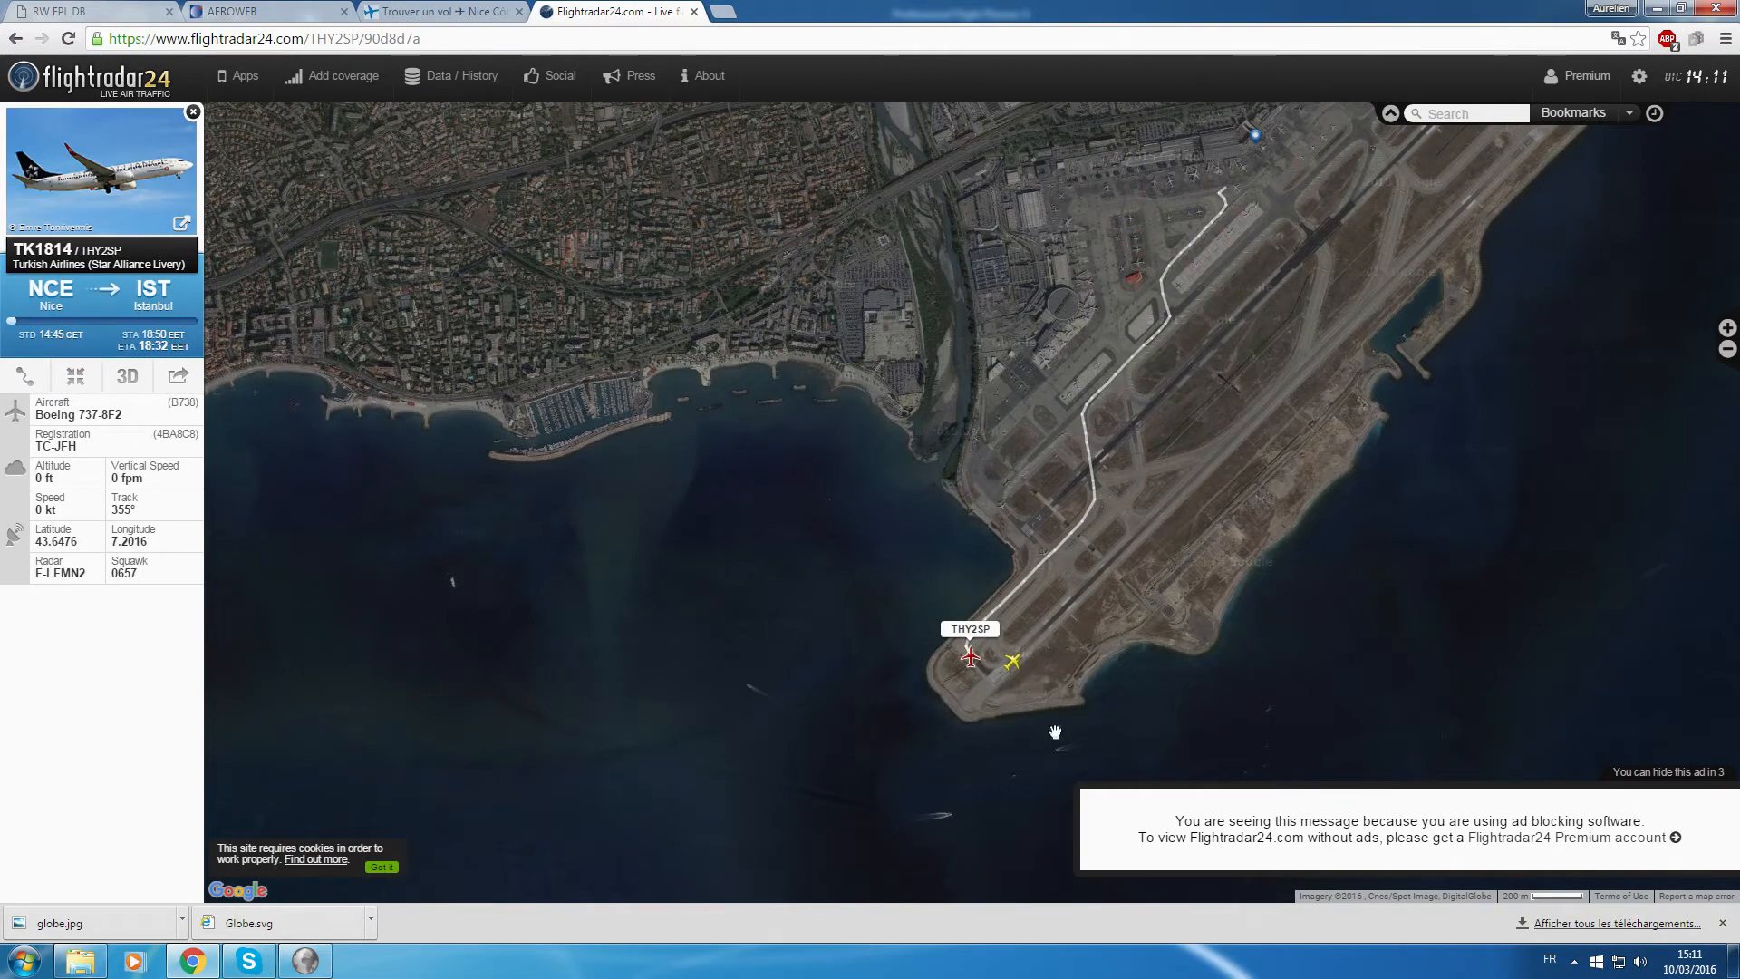
{"action": "left_click", "coordinate": [1013, 661]}
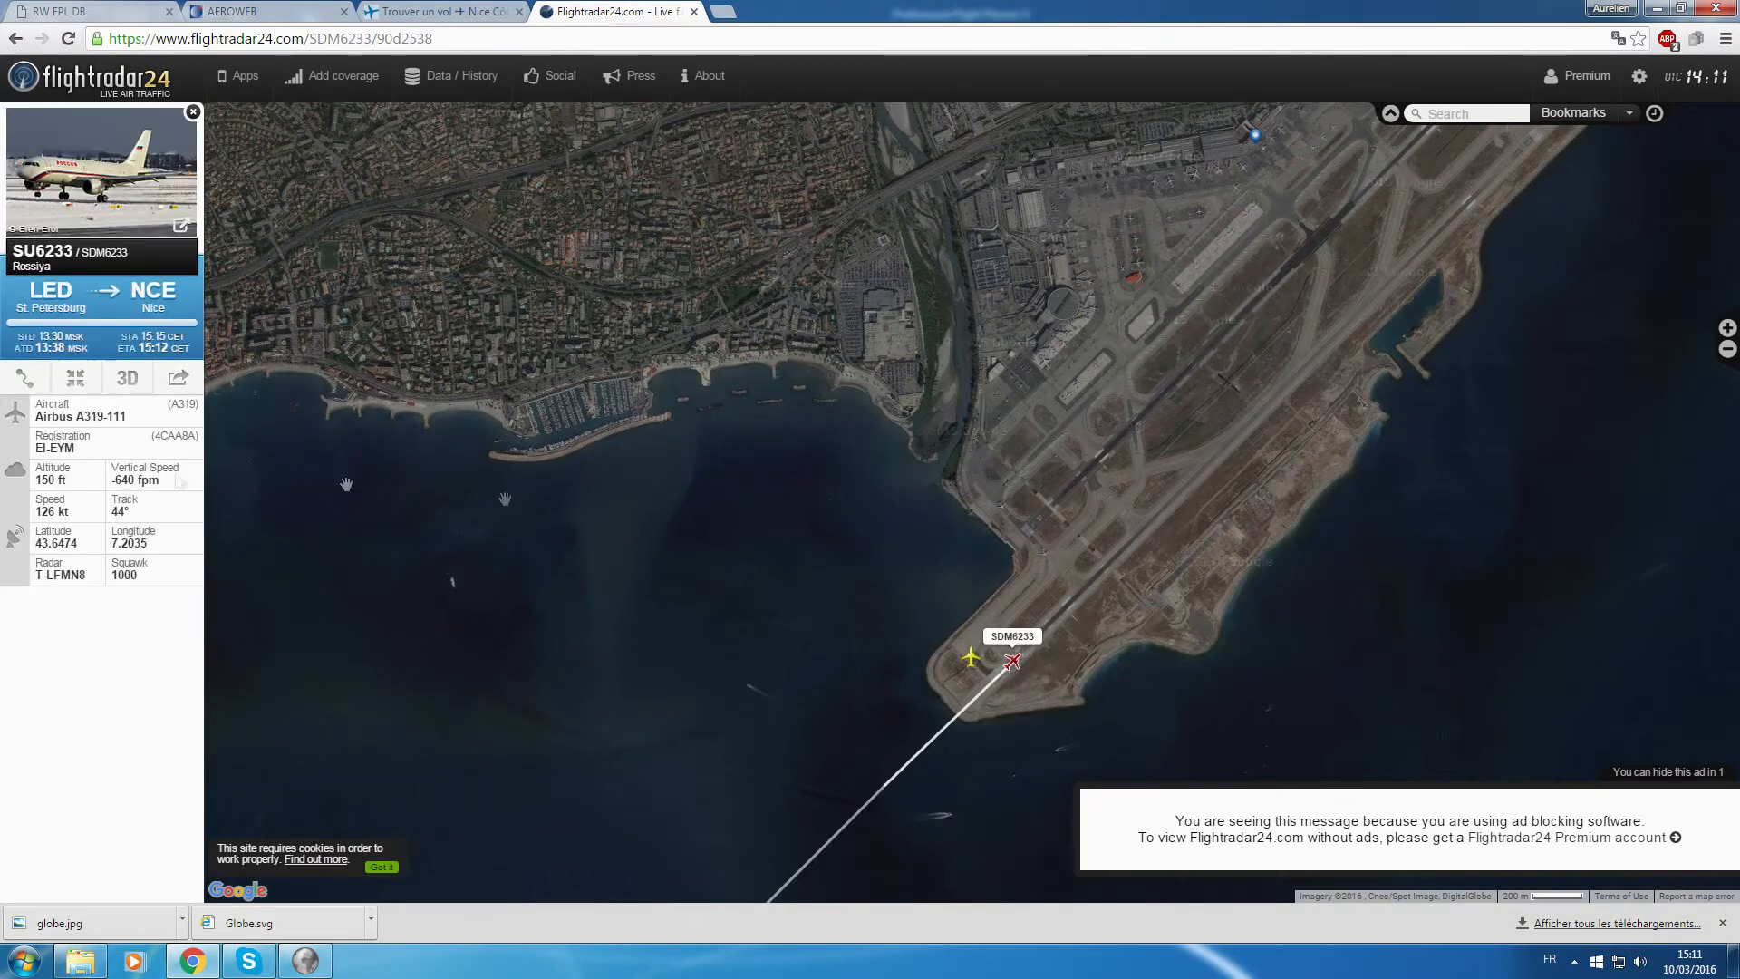
{"action": "scroll", "coordinate": [1026, 286], "scroll_direction": "up", "scroll_amount": 1}
{"action": "left_click_drag", "start_coordinate": [1205, 602], "coordinate": [992, 313]}
Switch to Professional Flight Planner X and set the take-off runway at LFMN to 04R.
{"action": "left_click", "coordinate": [304, 961]}
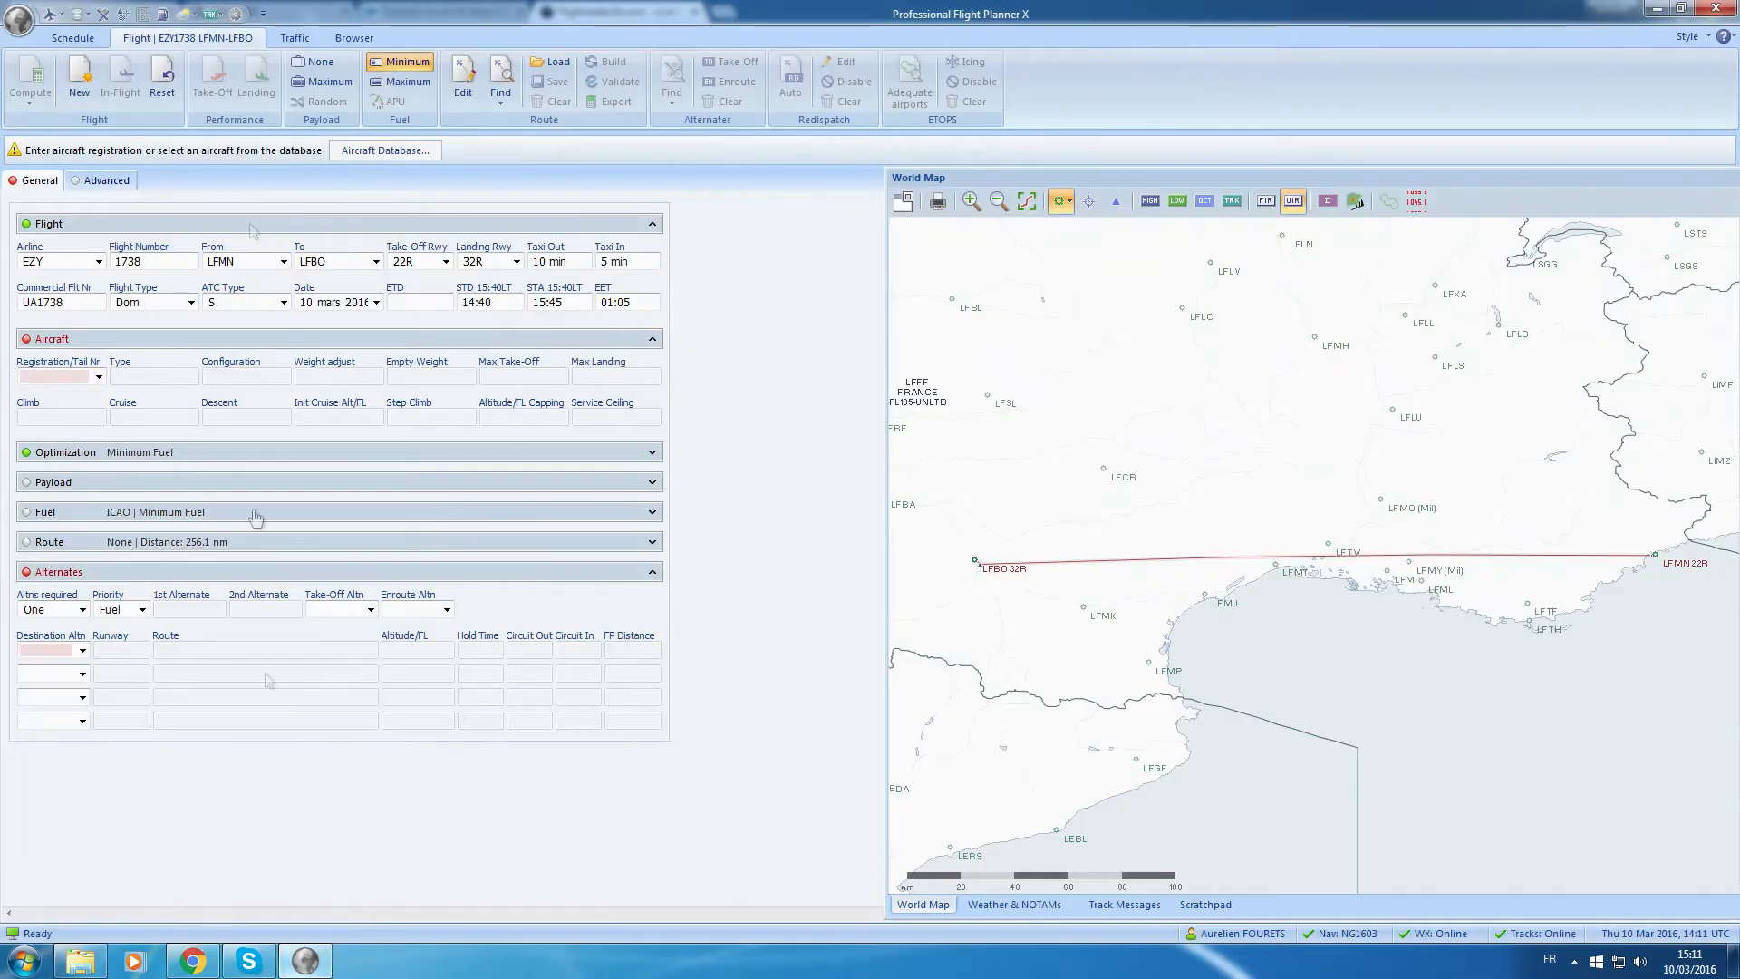
{"action": "left_click", "coordinate": [445, 261]}
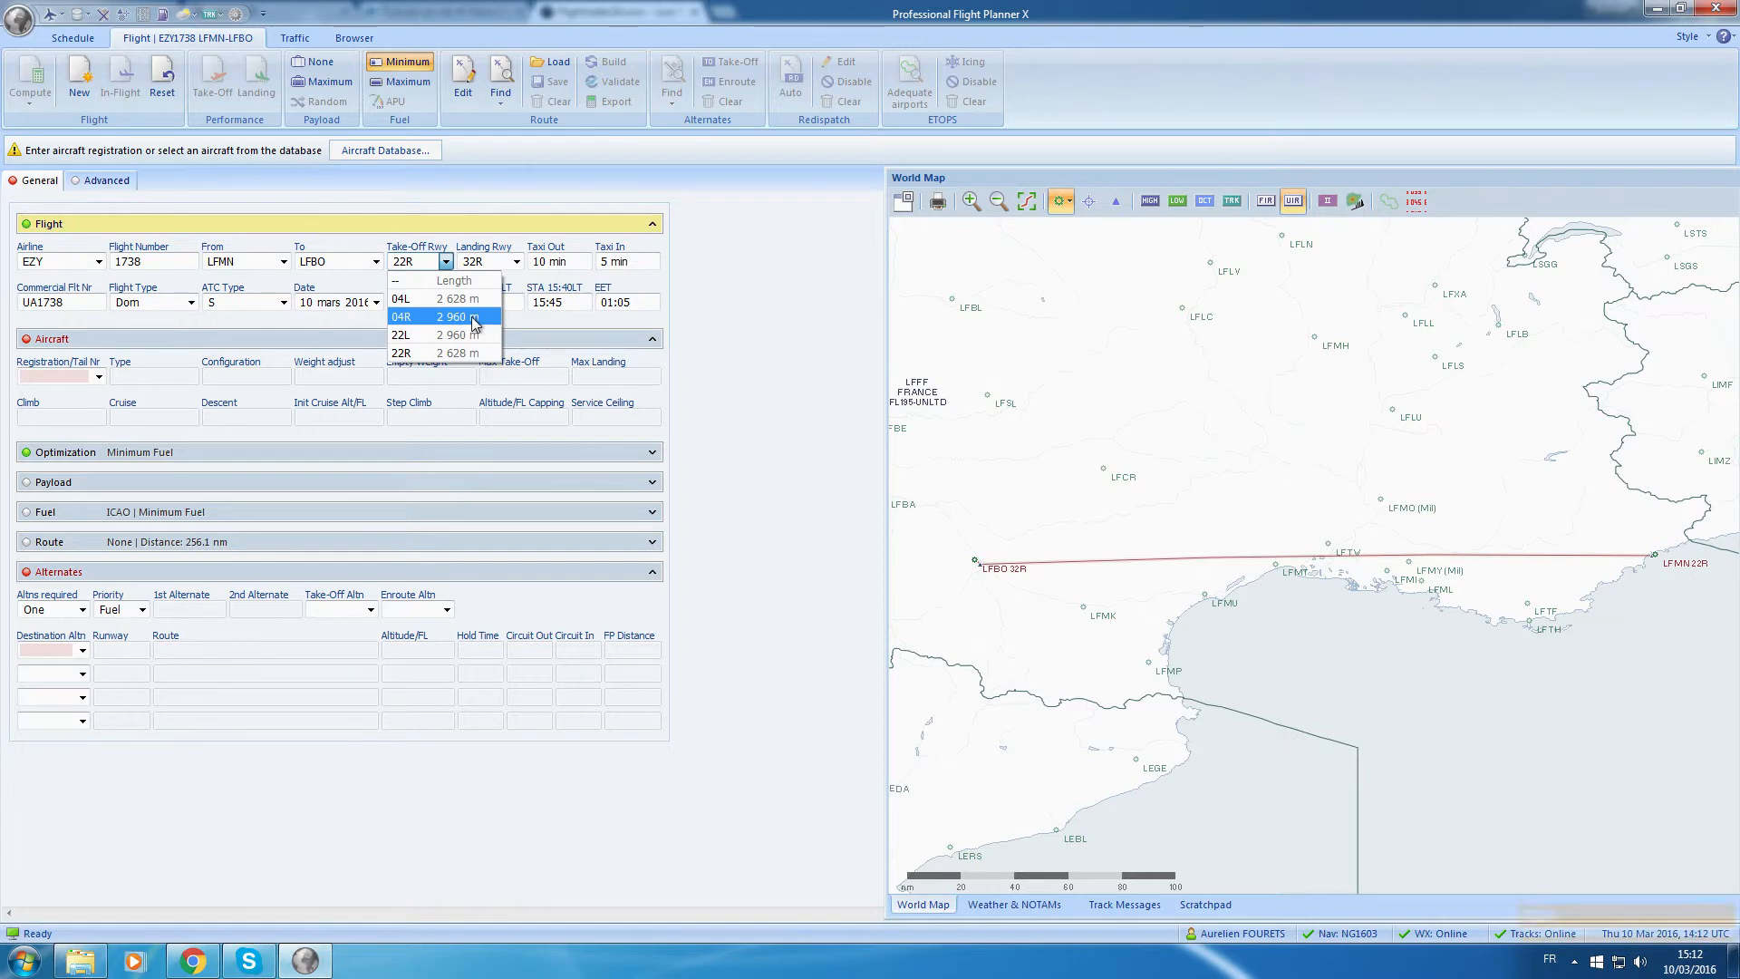
{"action": "left_click", "coordinate": [474, 319]}
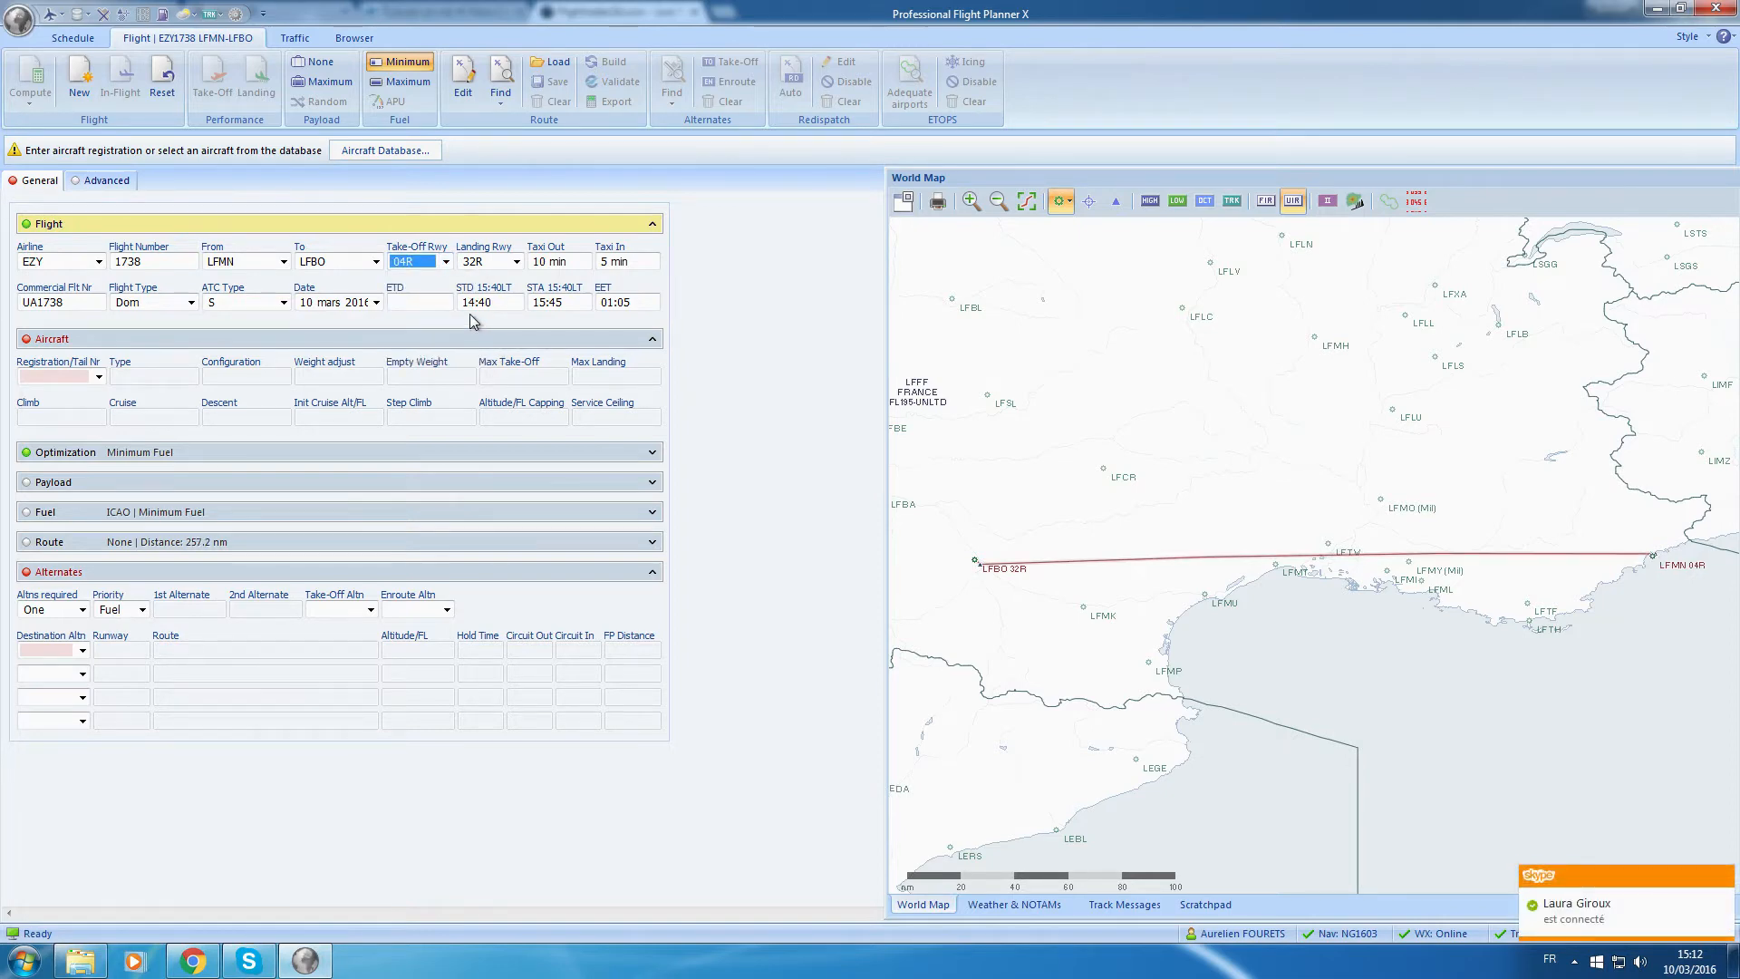
Return to the Flightradar24 map in the browser and locate Toulouse airport.
{"action": "left_click", "coordinate": [192, 960]}
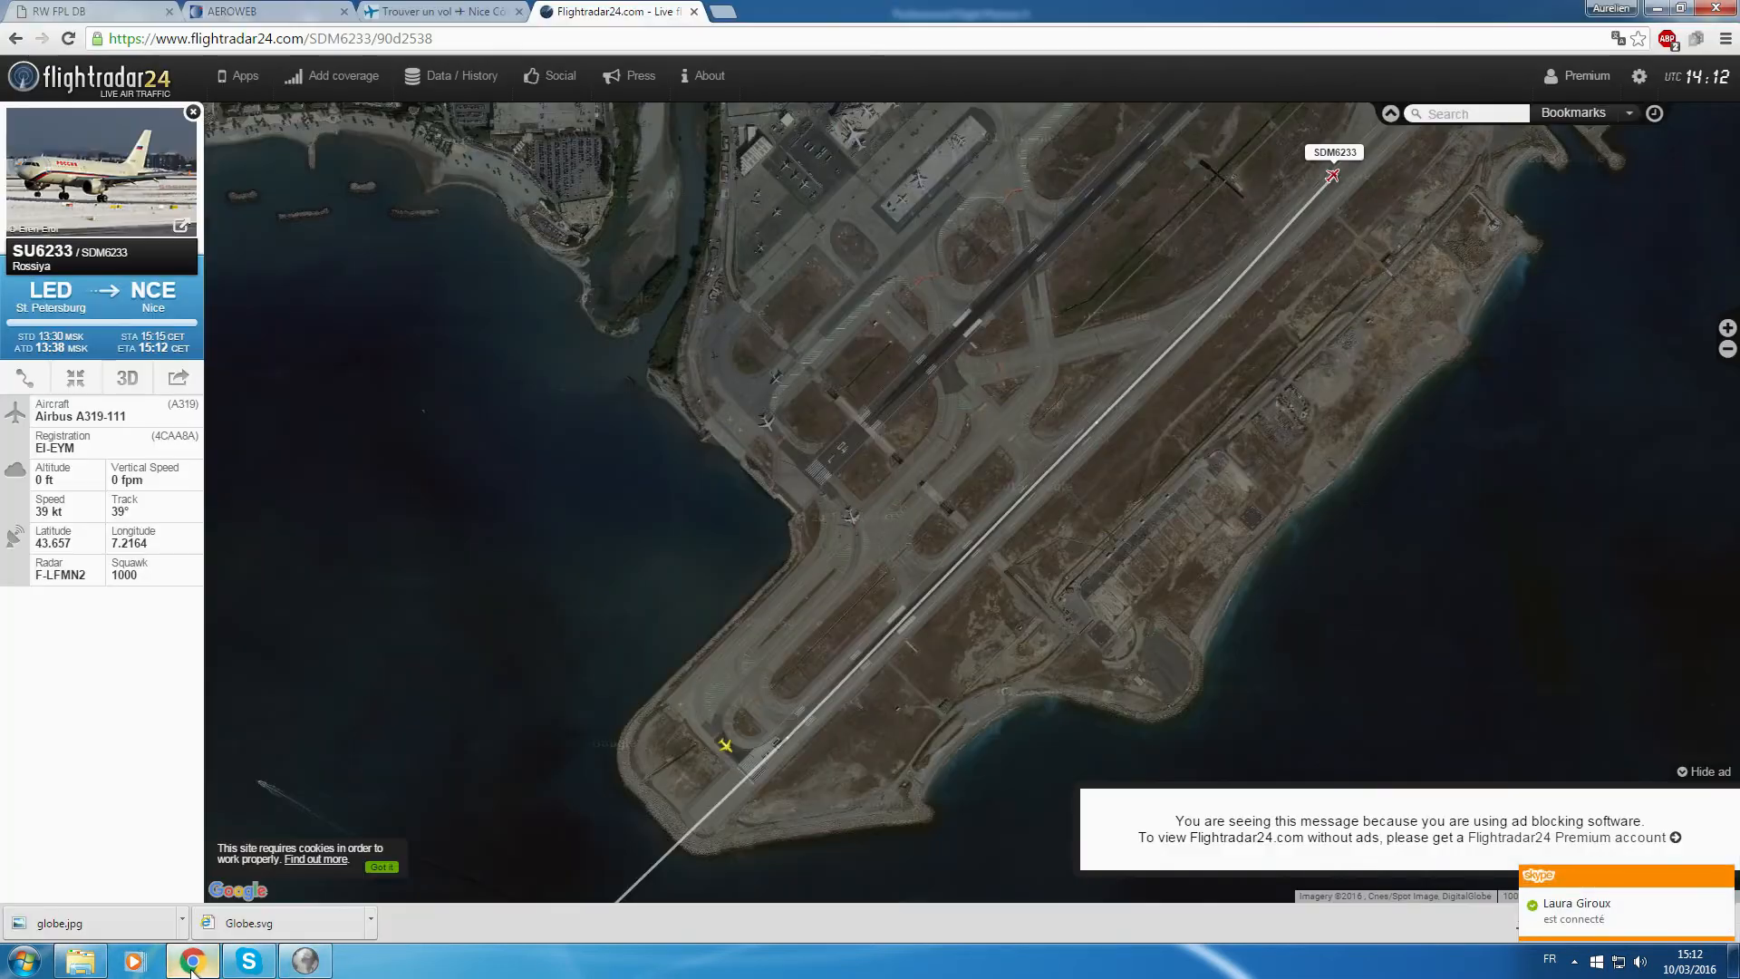
{"action": "scroll", "coordinate": [793, 263], "scroll_direction": "down", "scroll_amount": 6}
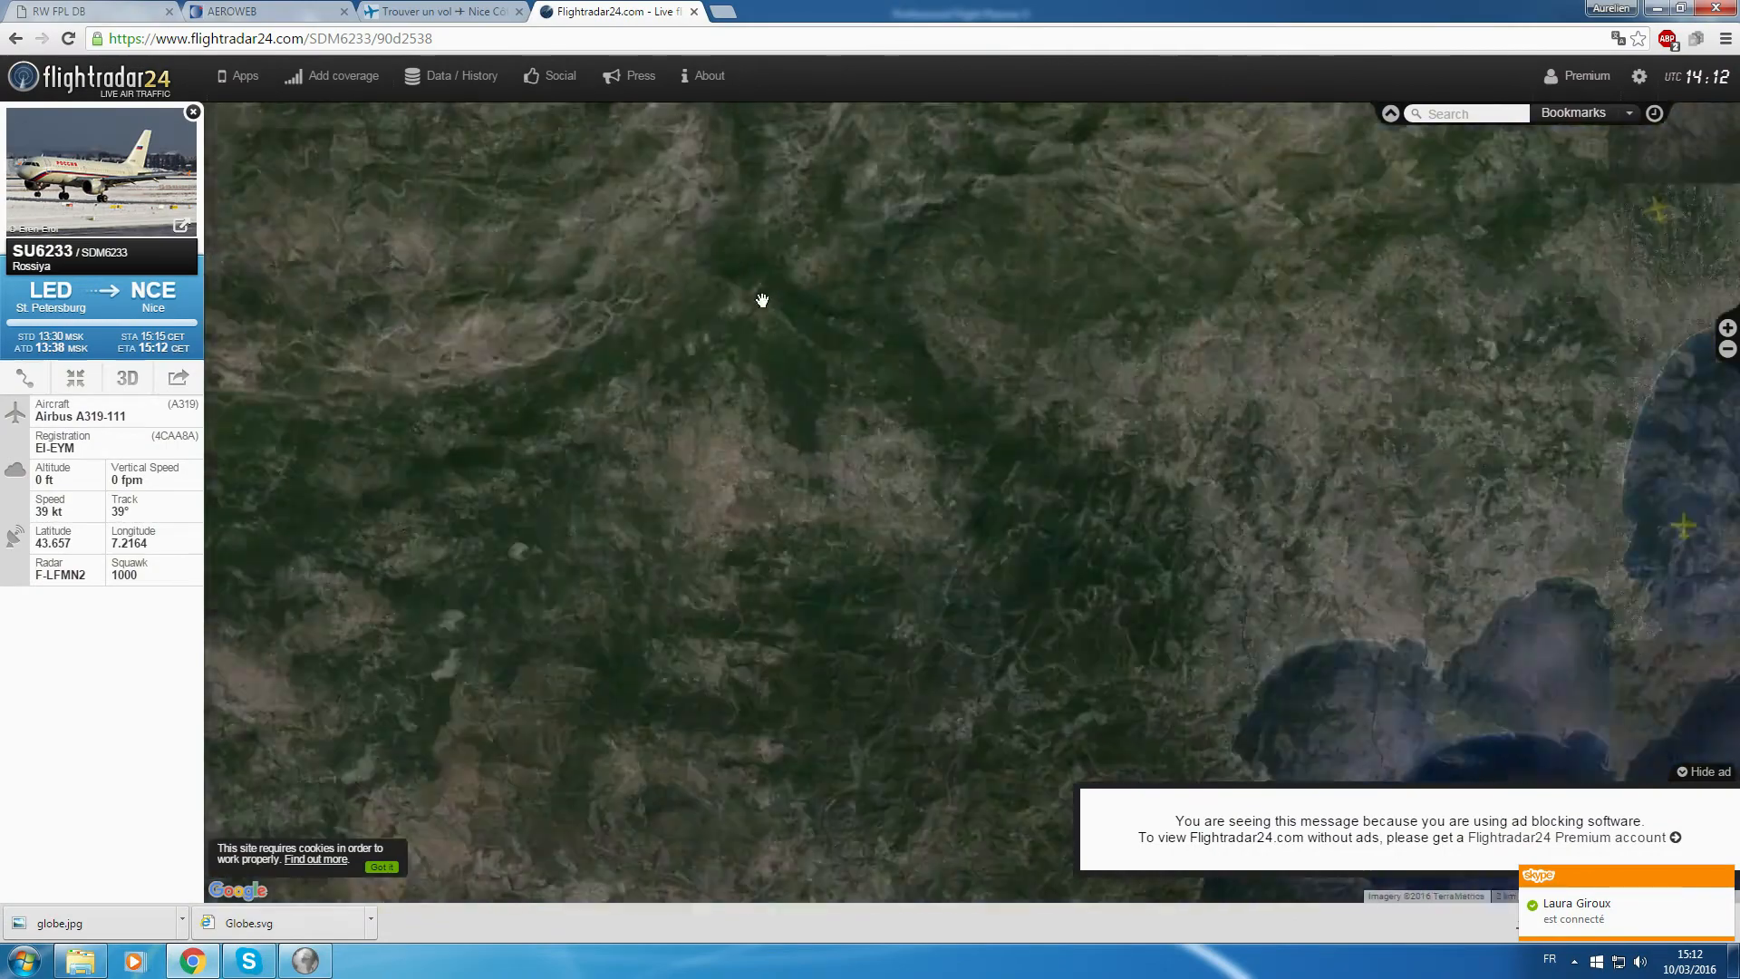
{"action": "scroll", "coordinate": [762, 300], "scroll_direction": "down", "scroll_amount": 3}
{"action": "left_click_drag", "start_coordinate": [439, 345], "coordinate": [1177, 334]}
{"action": "scroll", "coordinate": [1176, 334], "scroll_direction": "up", "scroll_amount": 1}
{"action": "scroll", "coordinate": [597, 278], "scroll_direction": "down", "scroll_amount": 1}
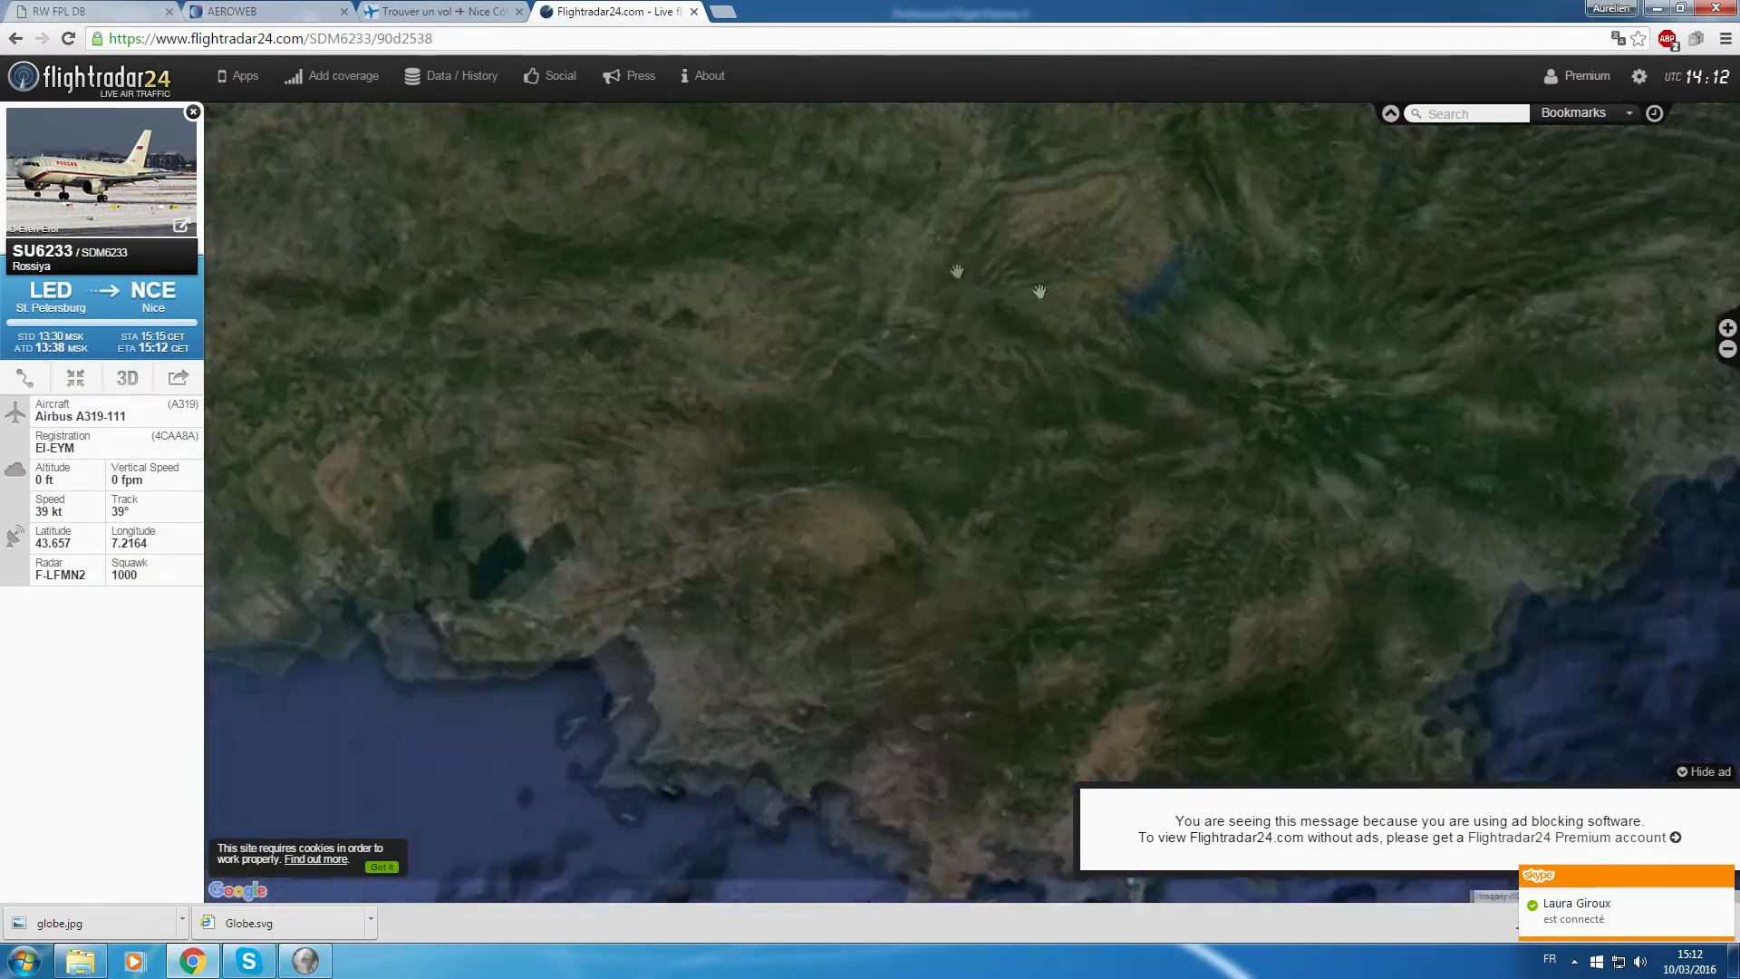
{"action": "scroll", "coordinate": [486, 278], "scroll_direction": "down", "scroll_amount": 1}
{"action": "left_click_drag", "start_coordinate": [486, 279], "coordinate": [1138, 511]}
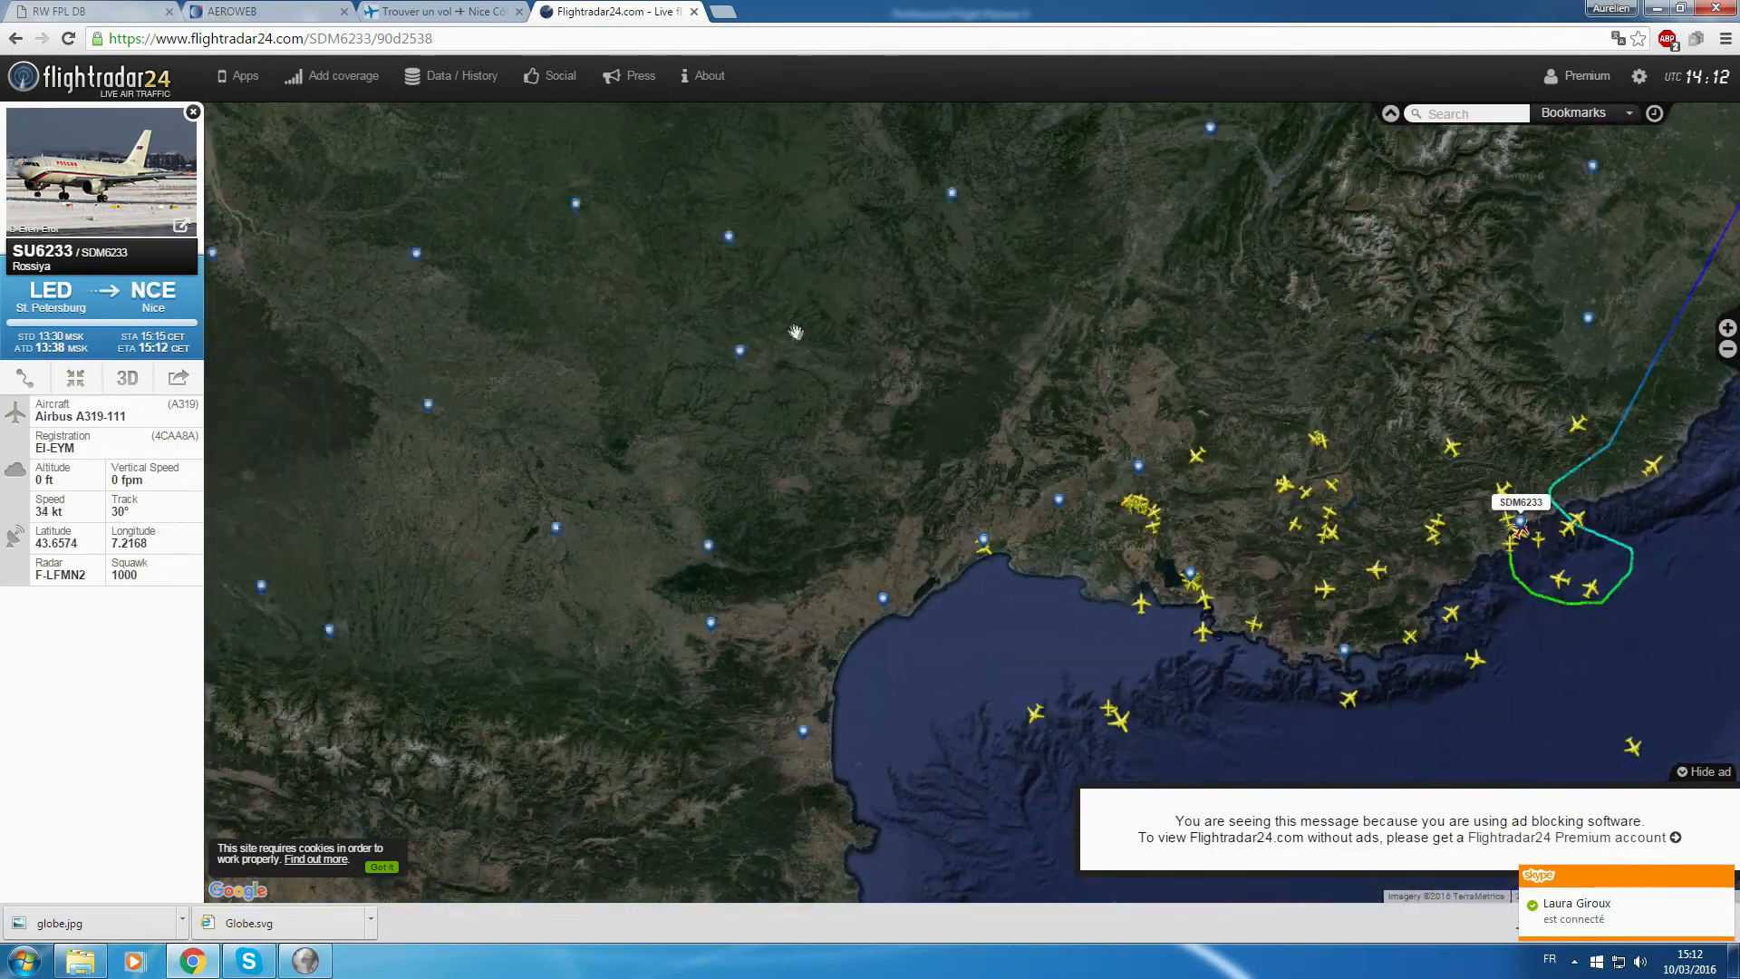
{"action": "scroll", "coordinate": [608, 503], "scroll_direction": "up", "scroll_amount": 3}
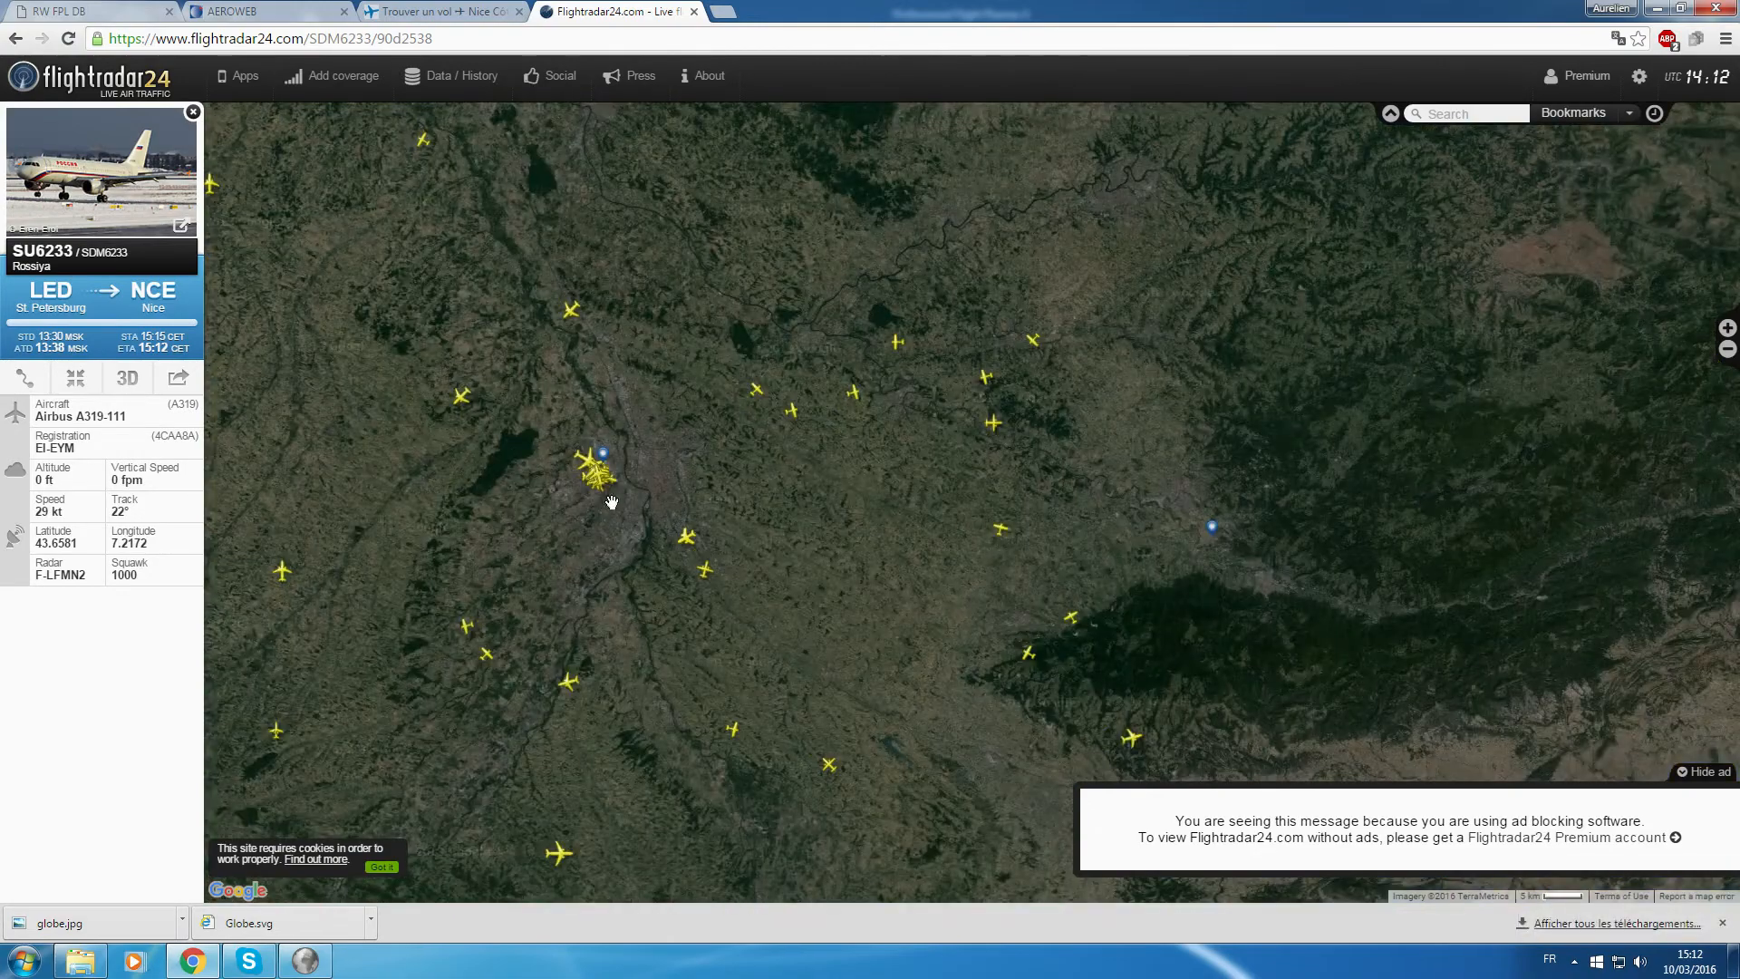
{"action": "scroll", "coordinate": [580, 494], "scroll_direction": "up", "scroll_amount": 2}
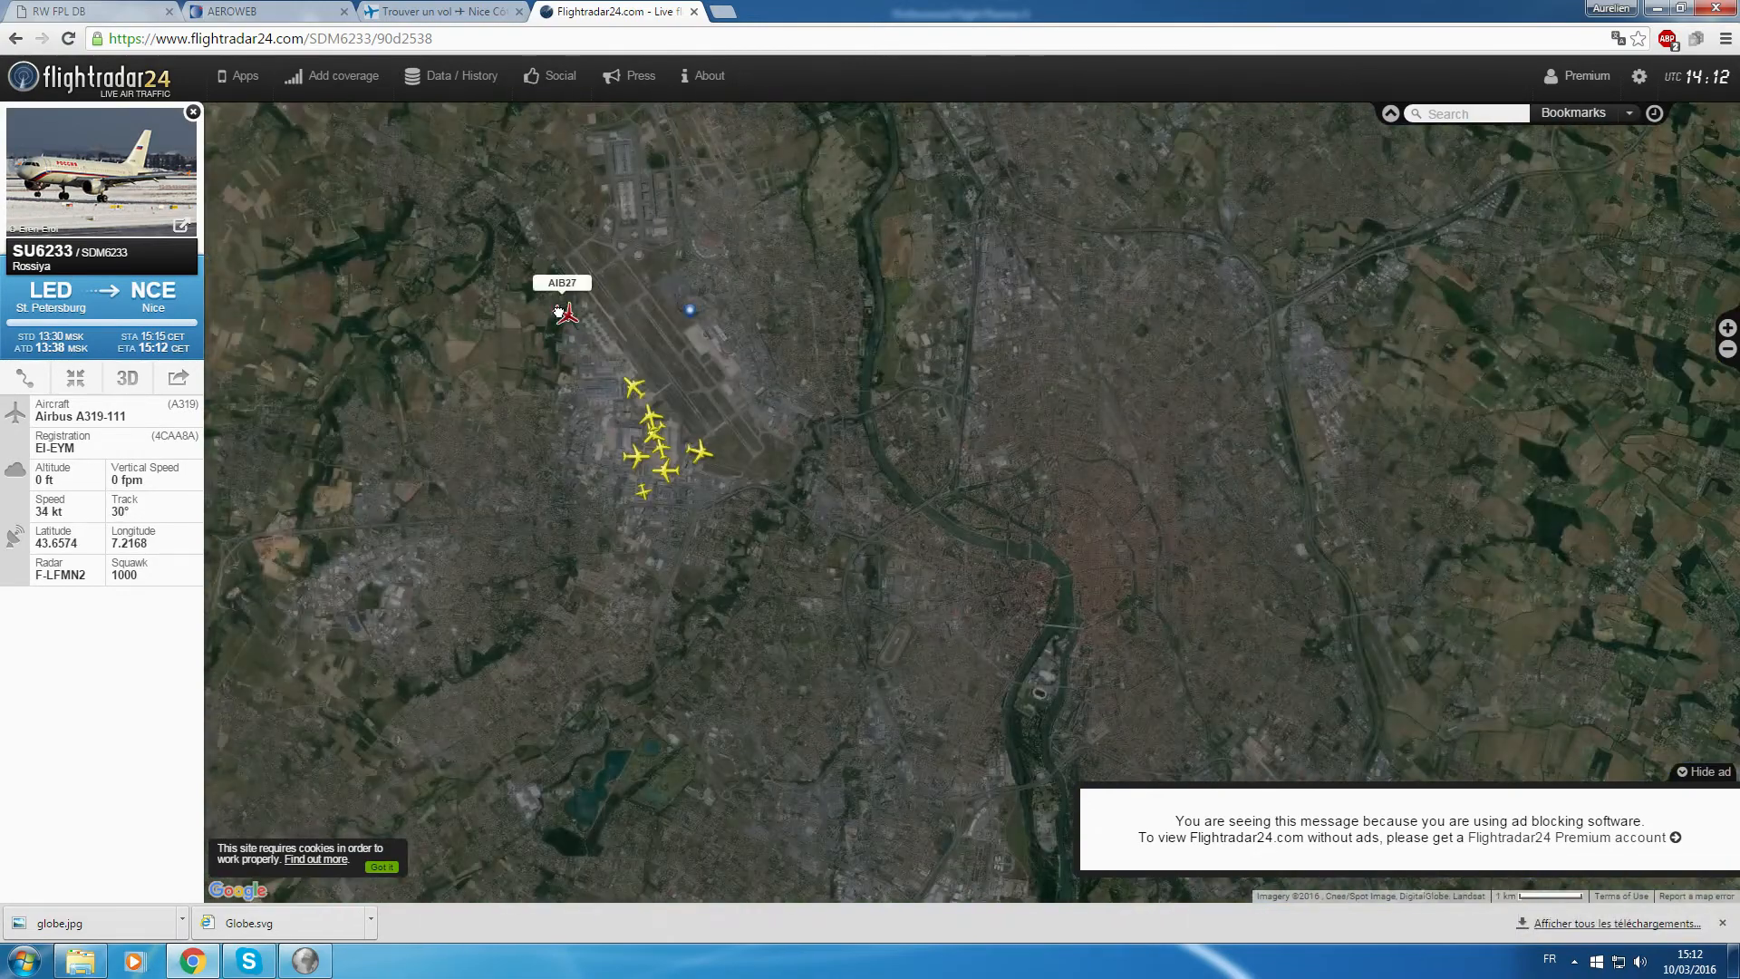
Check the flight details of the aircraft on the ground at Toulouse airport, including AIB27, AIB03IM and ATR1321.
{"action": "left_click", "coordinate": [566, 313]}
{"action": "scroll", "coordinate": [659, 424], "scroll_direction": "up", "scroll_amount": 2}
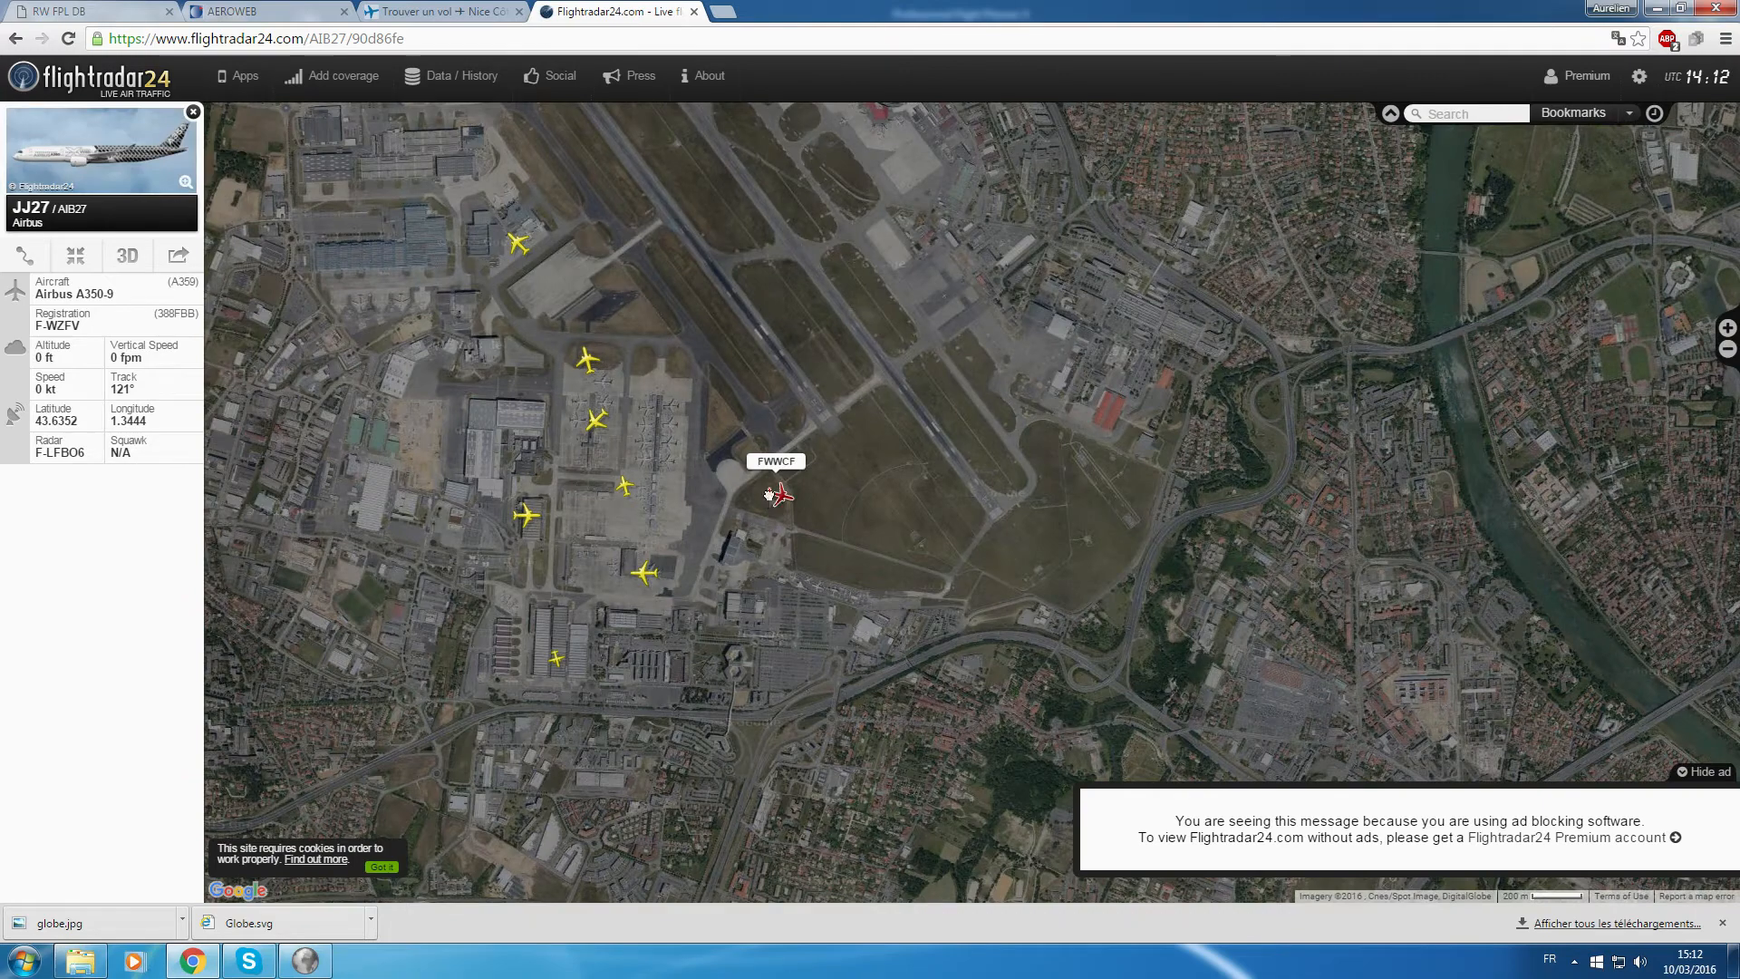
{"action": "left_click", "coordinate": [773, 497]}
{"action": "left_click", "coordinate": [624, 485]}
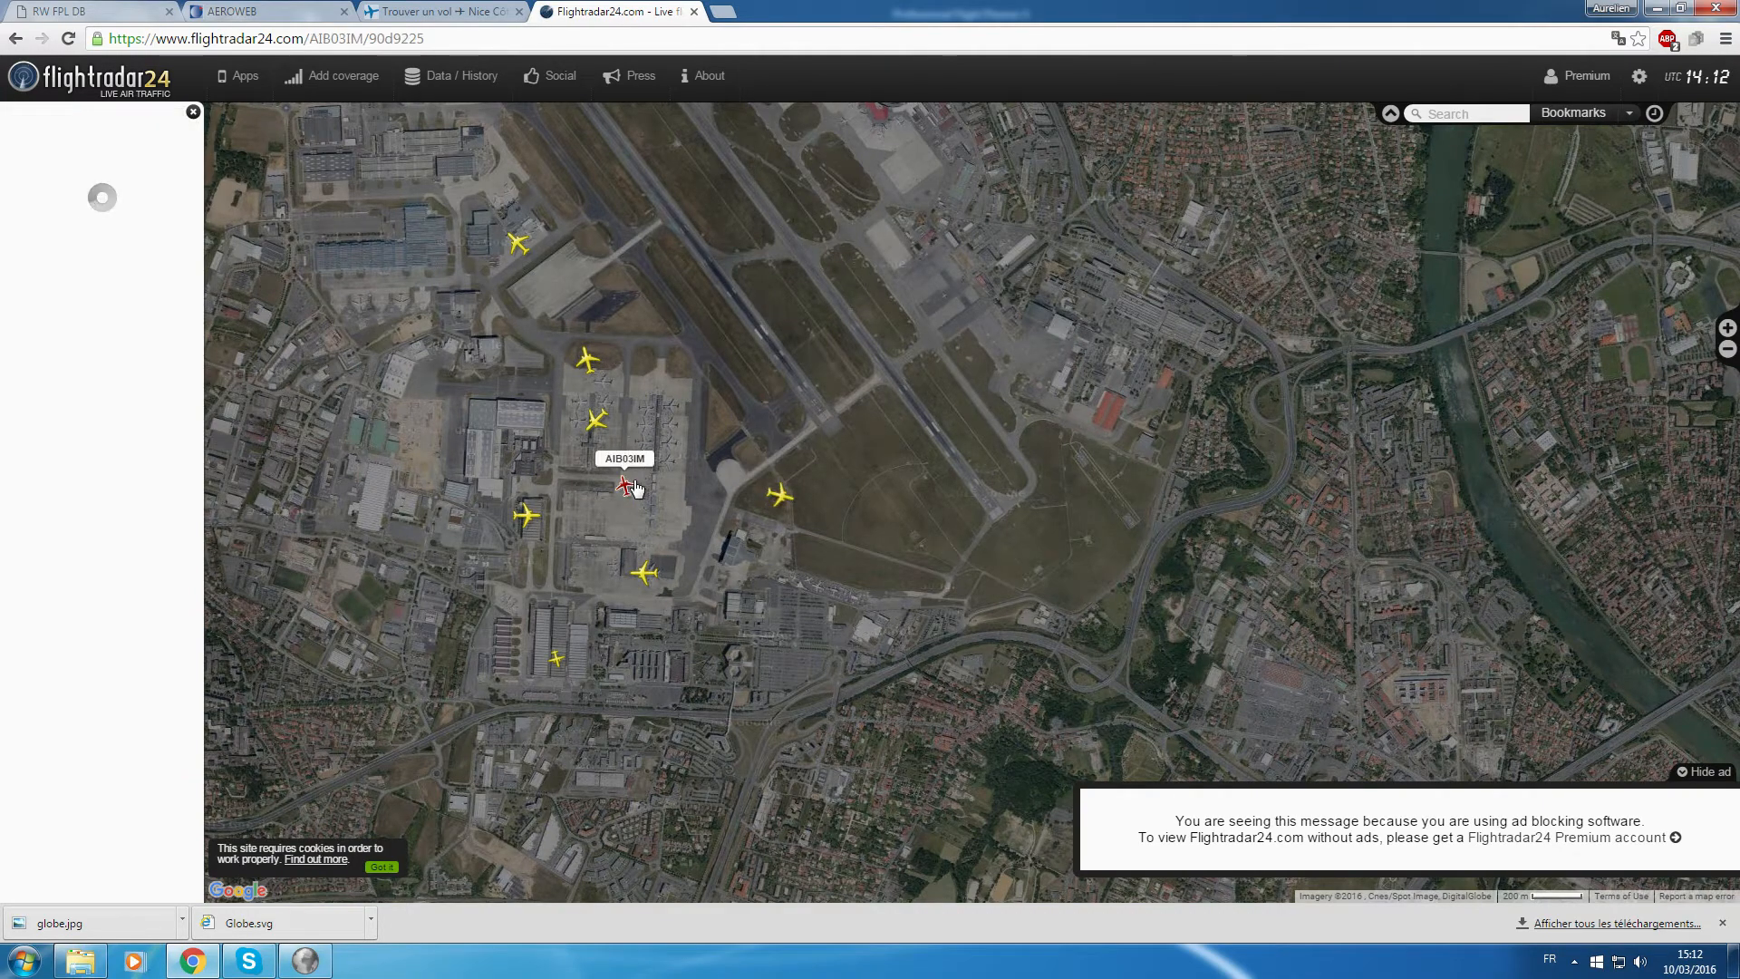
{"action": "left_click", "coordinate": [649, 571]}
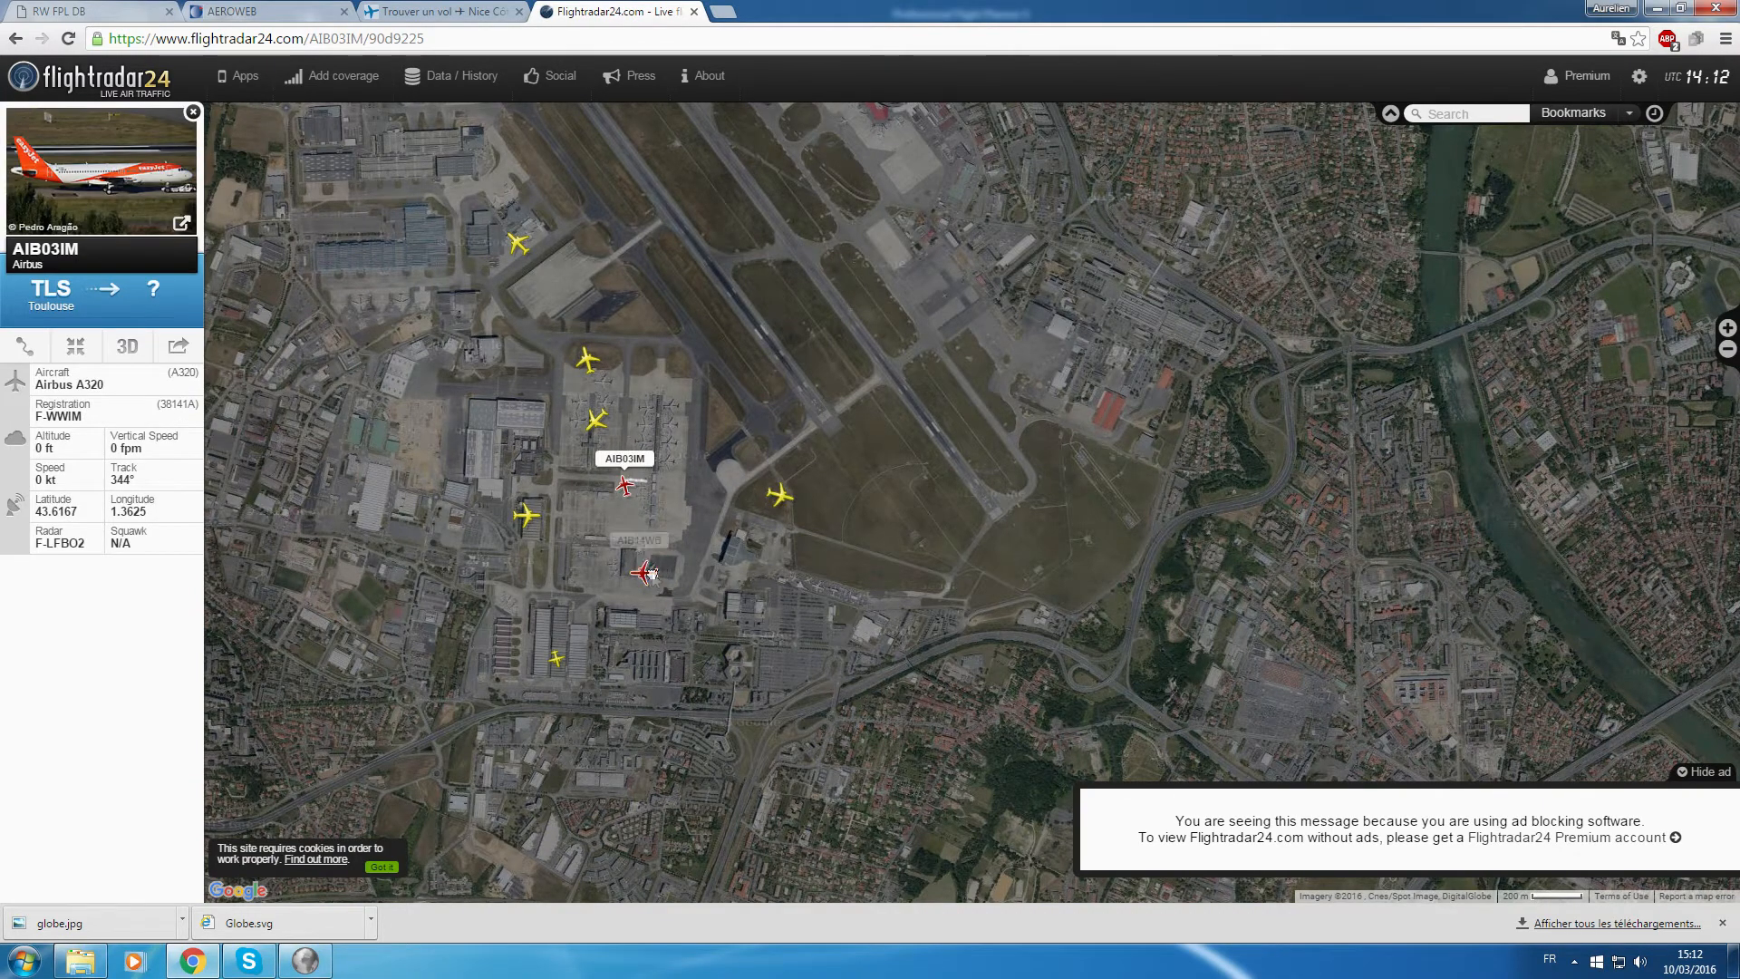
{"action": "left_click", "coordinate": [571, 660]}
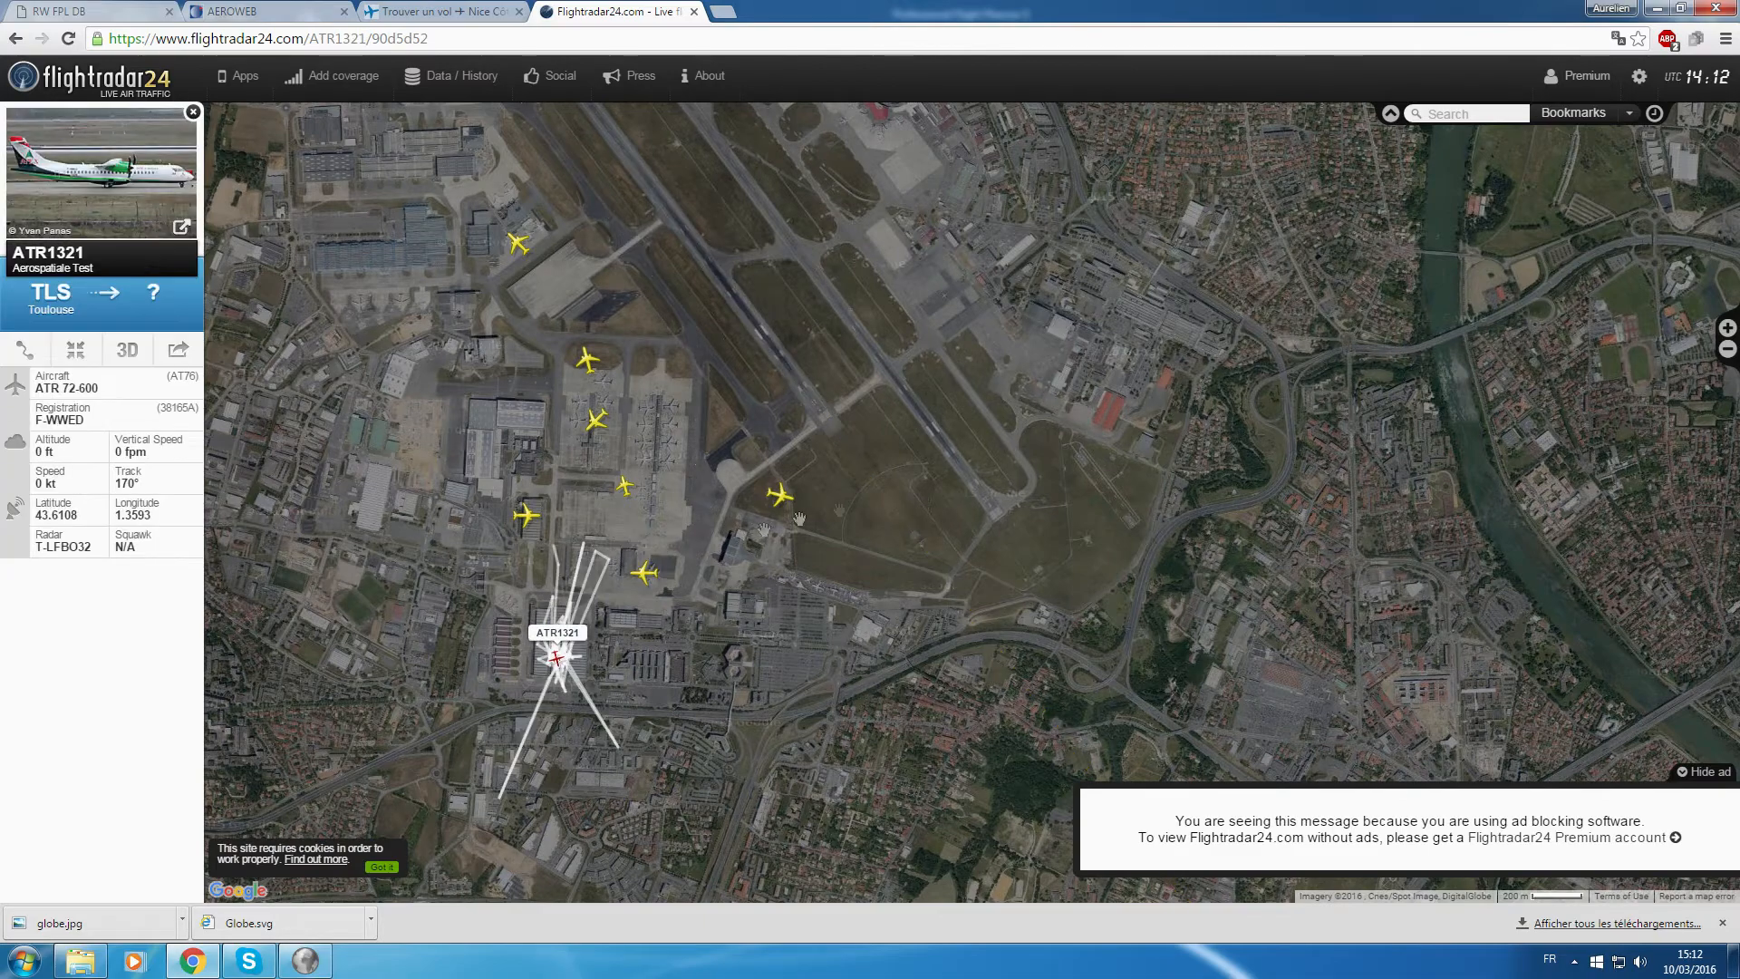
Examine the runways and thresholds at the southeastern end of Toulouse airport up close.
{"action": "left_click_drag", "start_coordinate": [966, 485], "coordinate": [699, 493]}
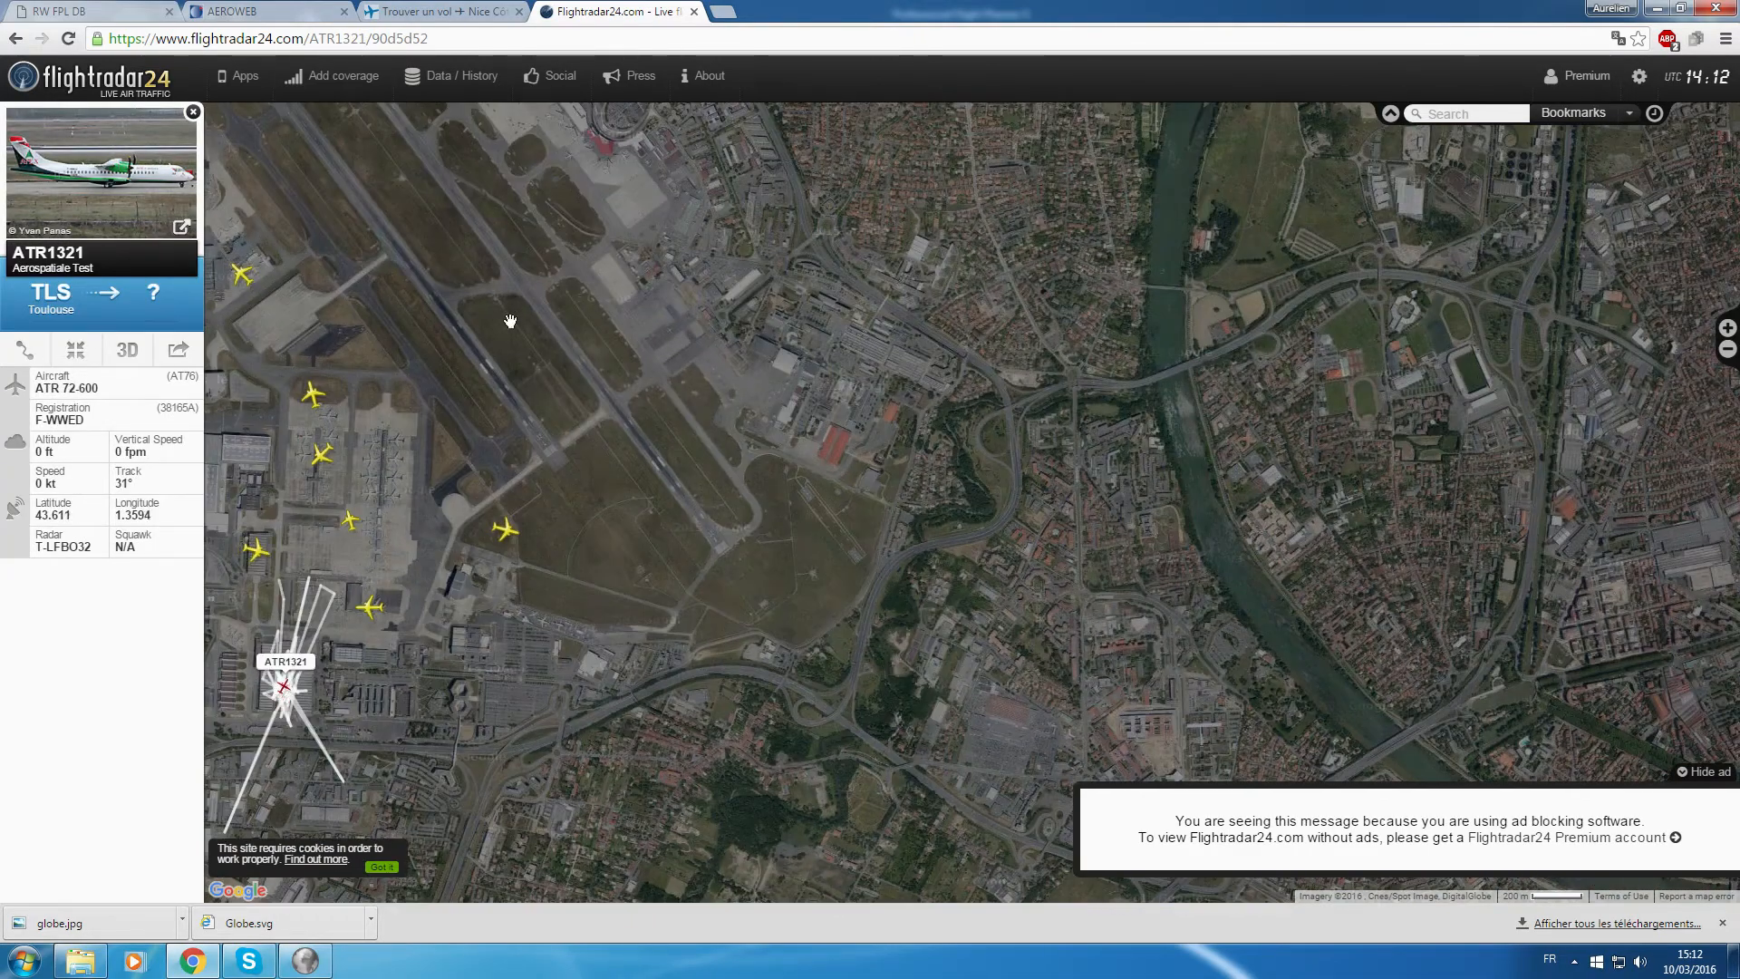
{"action": "scroll", "coordinate": [509, 318], "scroll_direction": "up", "scroll_amount": 1}
{"action": "scroll", "coordinate": [723, 439], "scroll_direction": "up", "scroll_amount": 2}
{"action": "scroll", "coordinate": [722, 439], "scroll_direction": "down", "scroll_amount": 2}
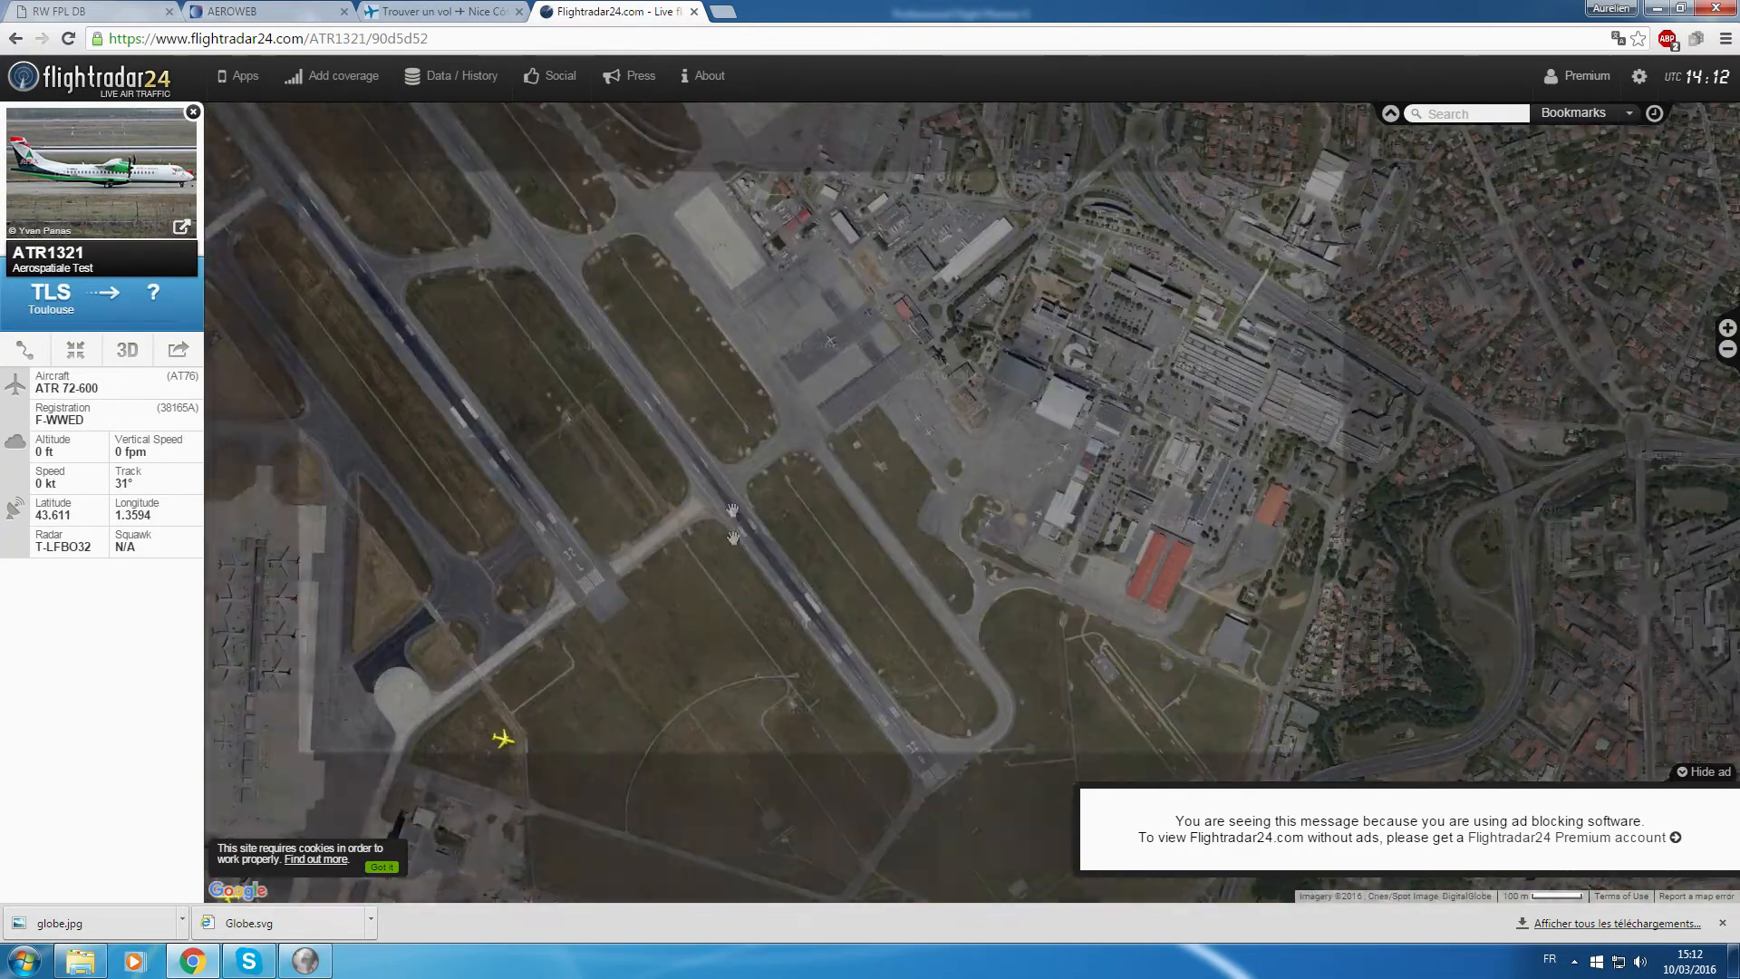
{"action": "scroll", "coordinate": [473, 503], "scroll_direction": "down", "scroll_amount": 2}
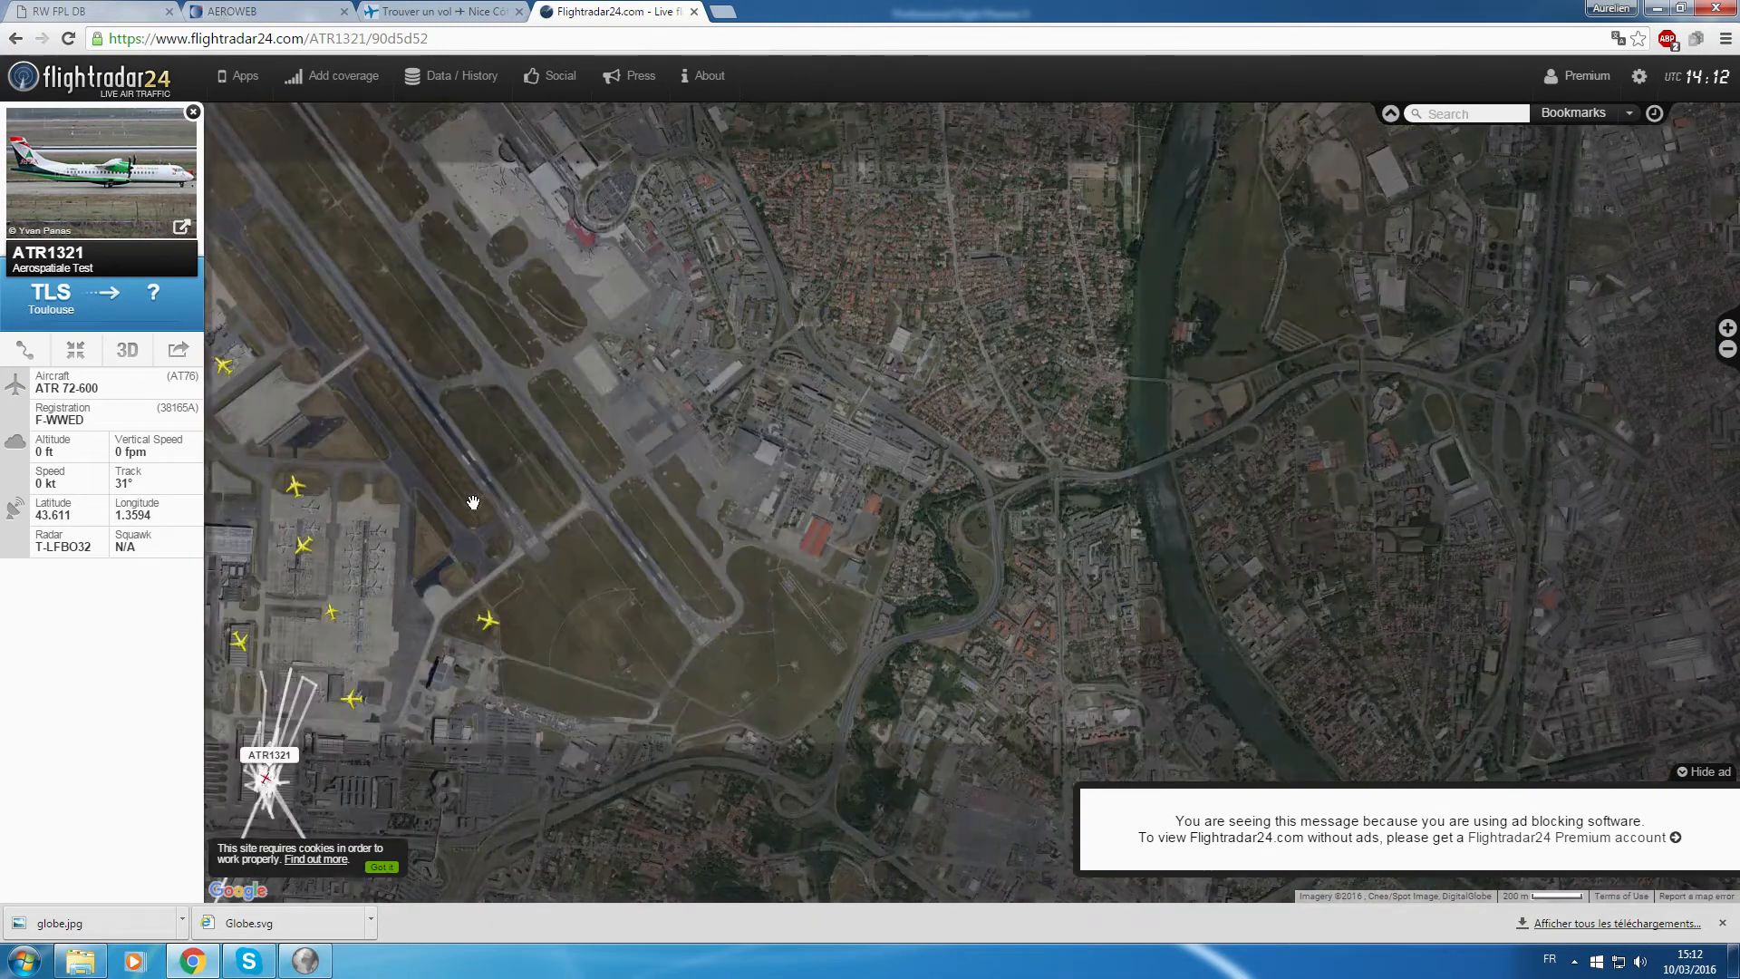
Inspect the tracks of EZS92BT and NAK97 near Toulouse and compare them with the airport's runways.
{"action": "scroll", "coordinate": [473, 503], "scroll_direction": "down", "scroll_amount": 4}
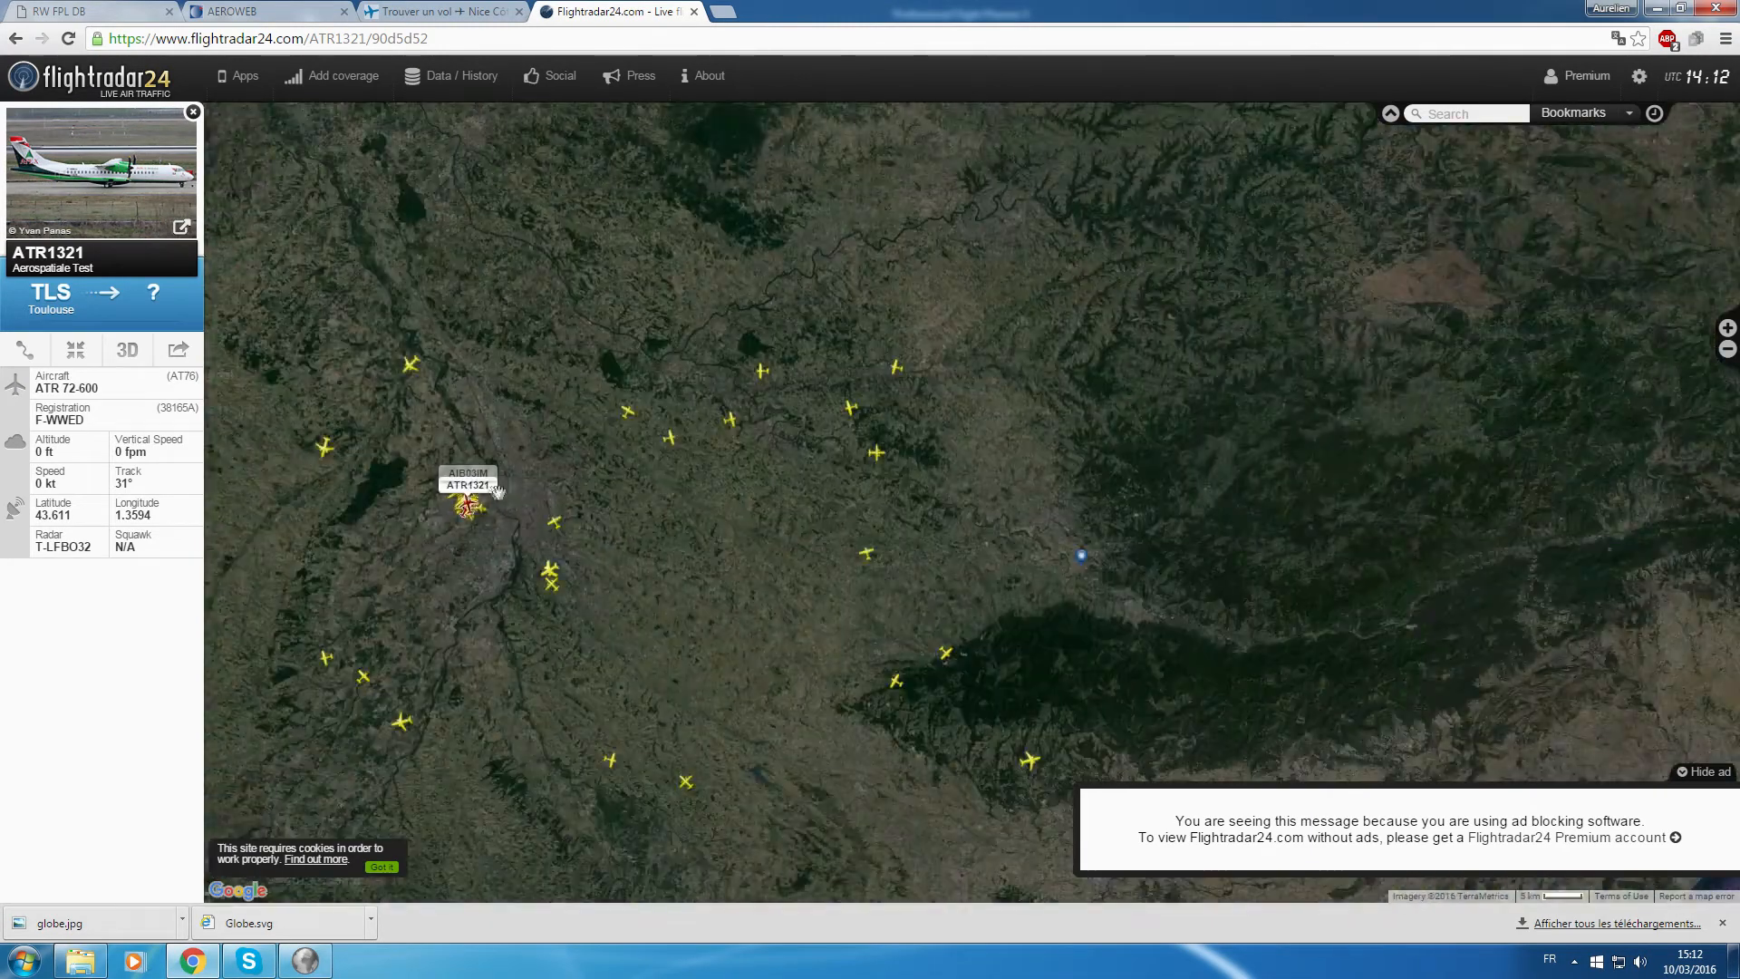
{"action": "left_click", "coordinate": [410, 365]}
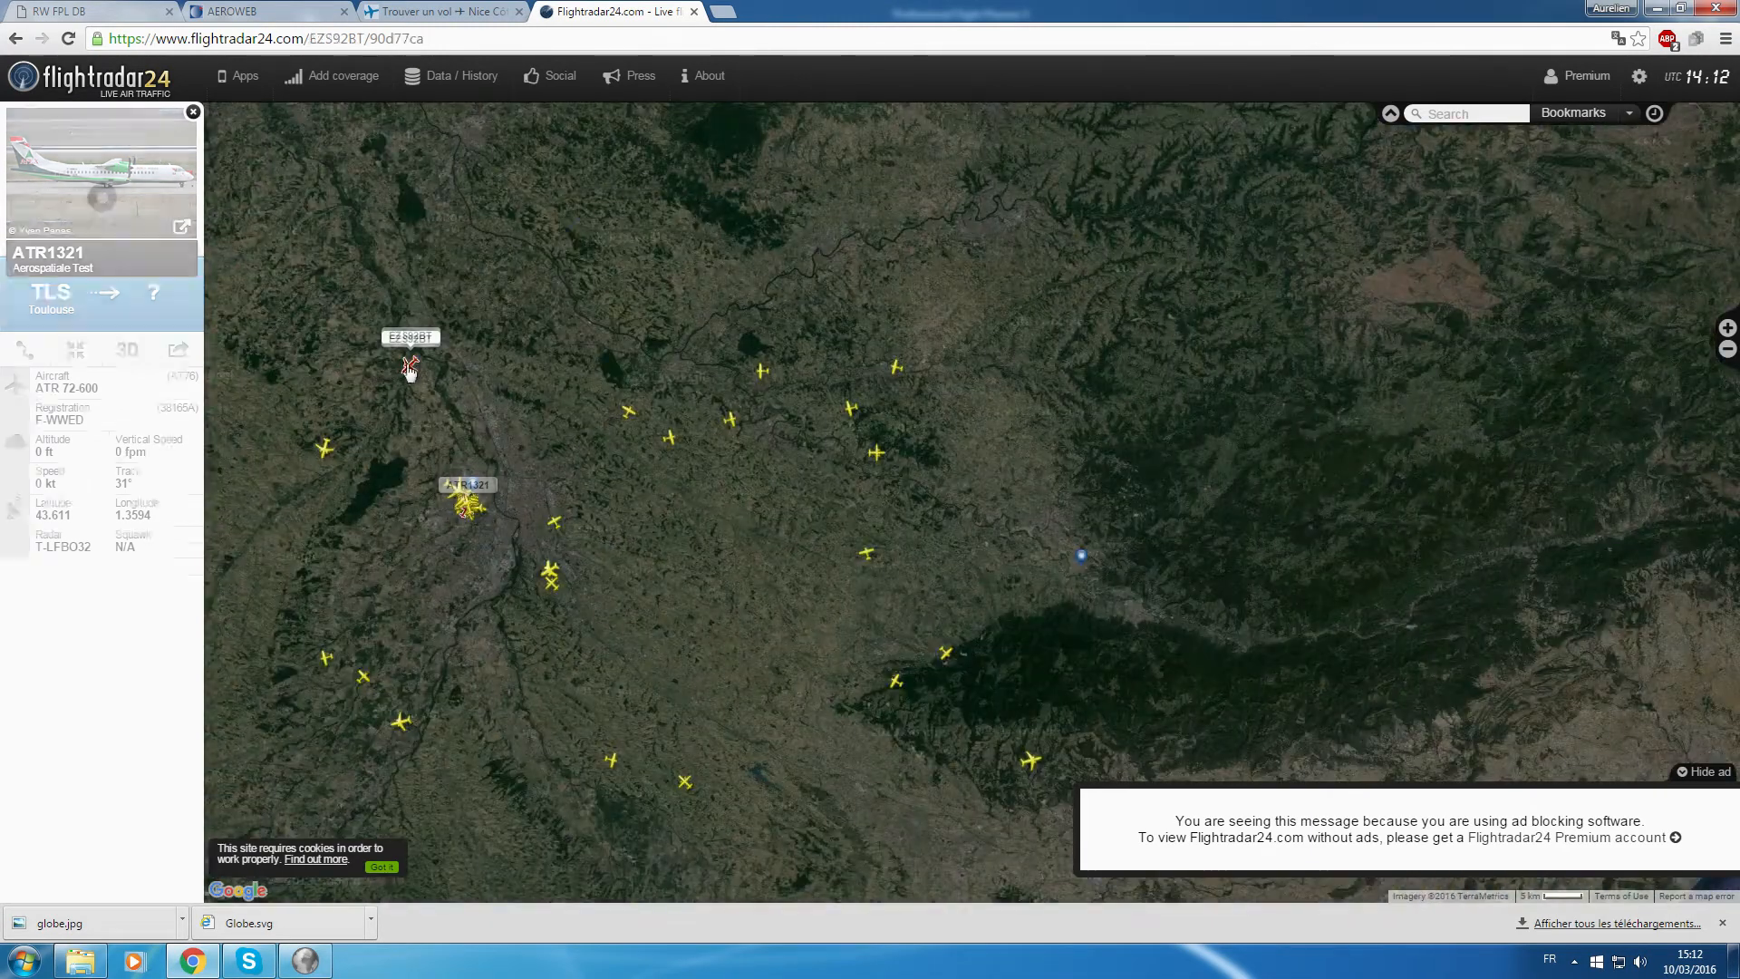
{"action": "left_click", "coordinate": [551, 582]}
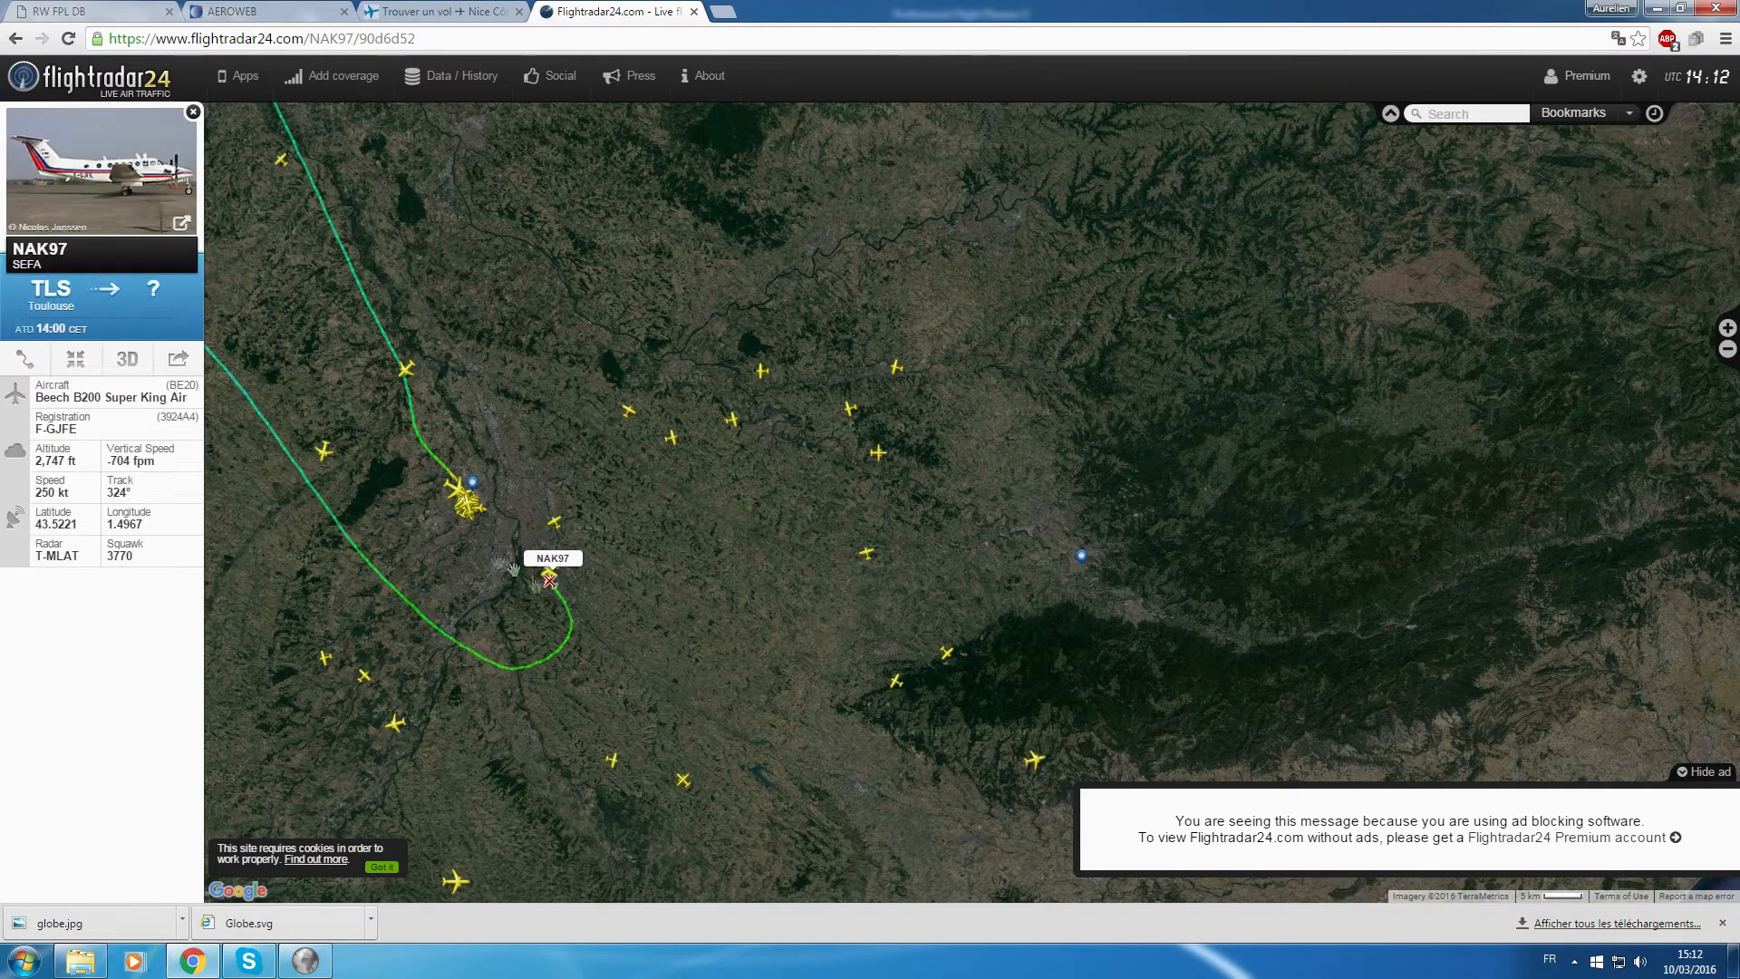
{"action": "left_click_drag", "start_coordinate": [408, 528], "coordinate": [710, 622]}
{"action": "scroll", "coordinate": [709, 621], "scroll_direction": "up", "scroll_amount": 4}
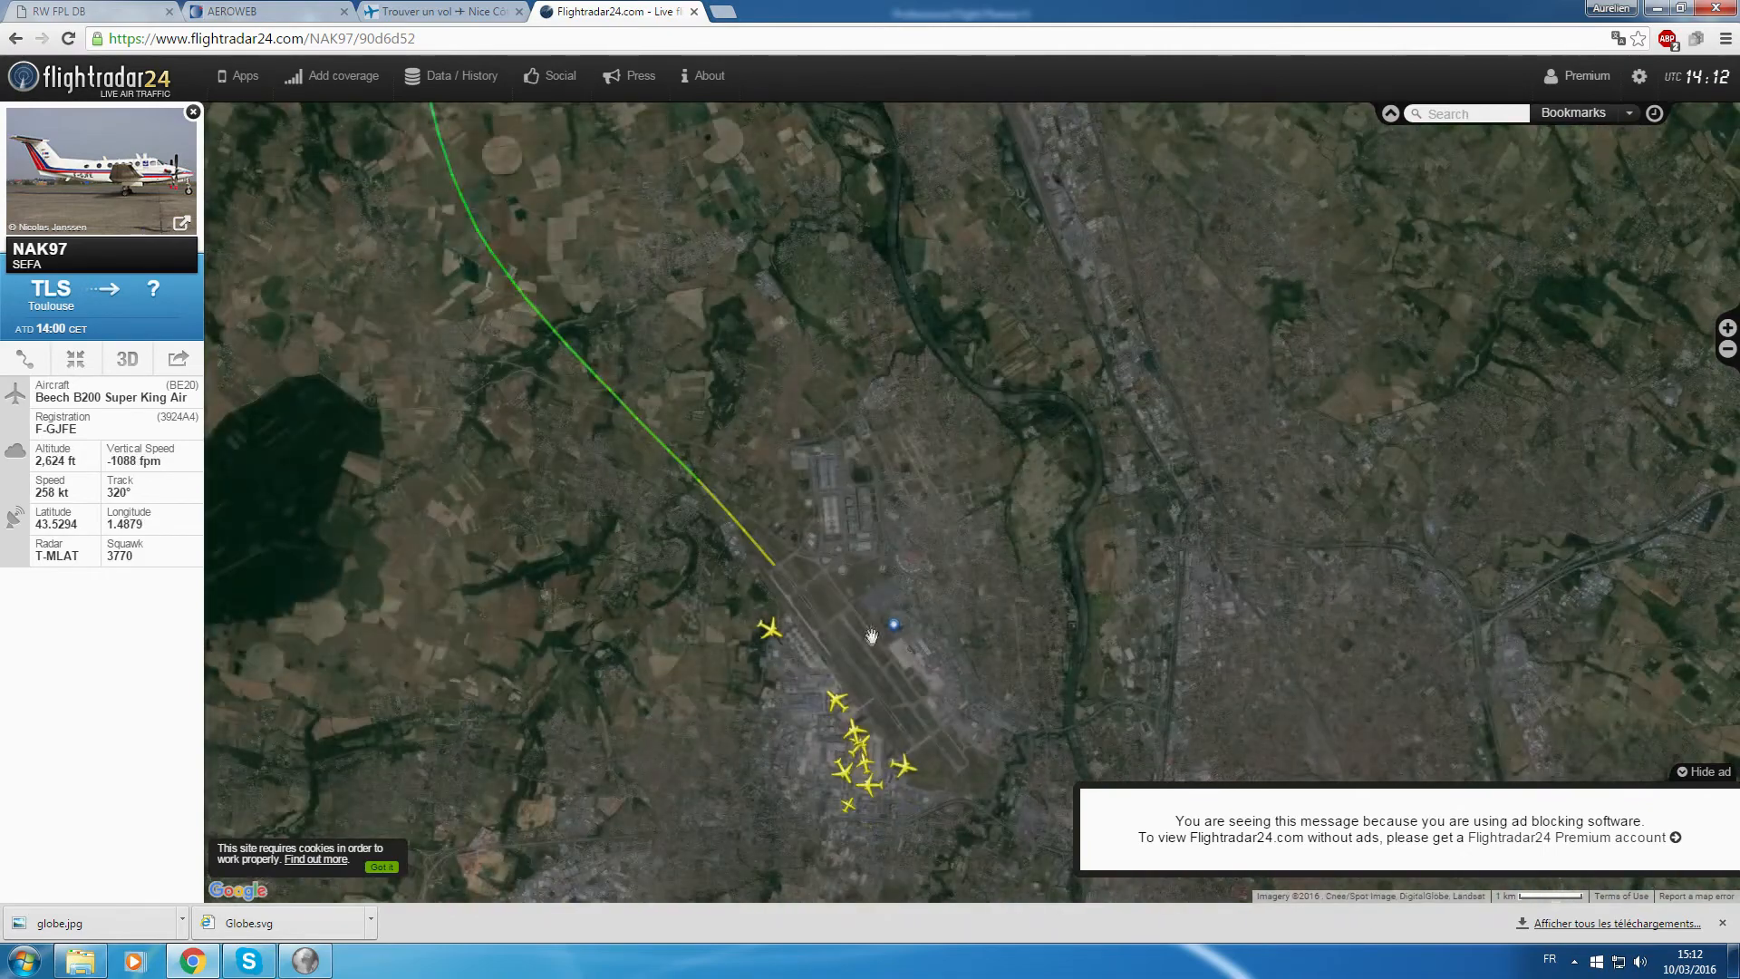
{"action": "scroll", "coordinate": [884, 736], "scroll_direction": "up", "scroll_amount": 2}
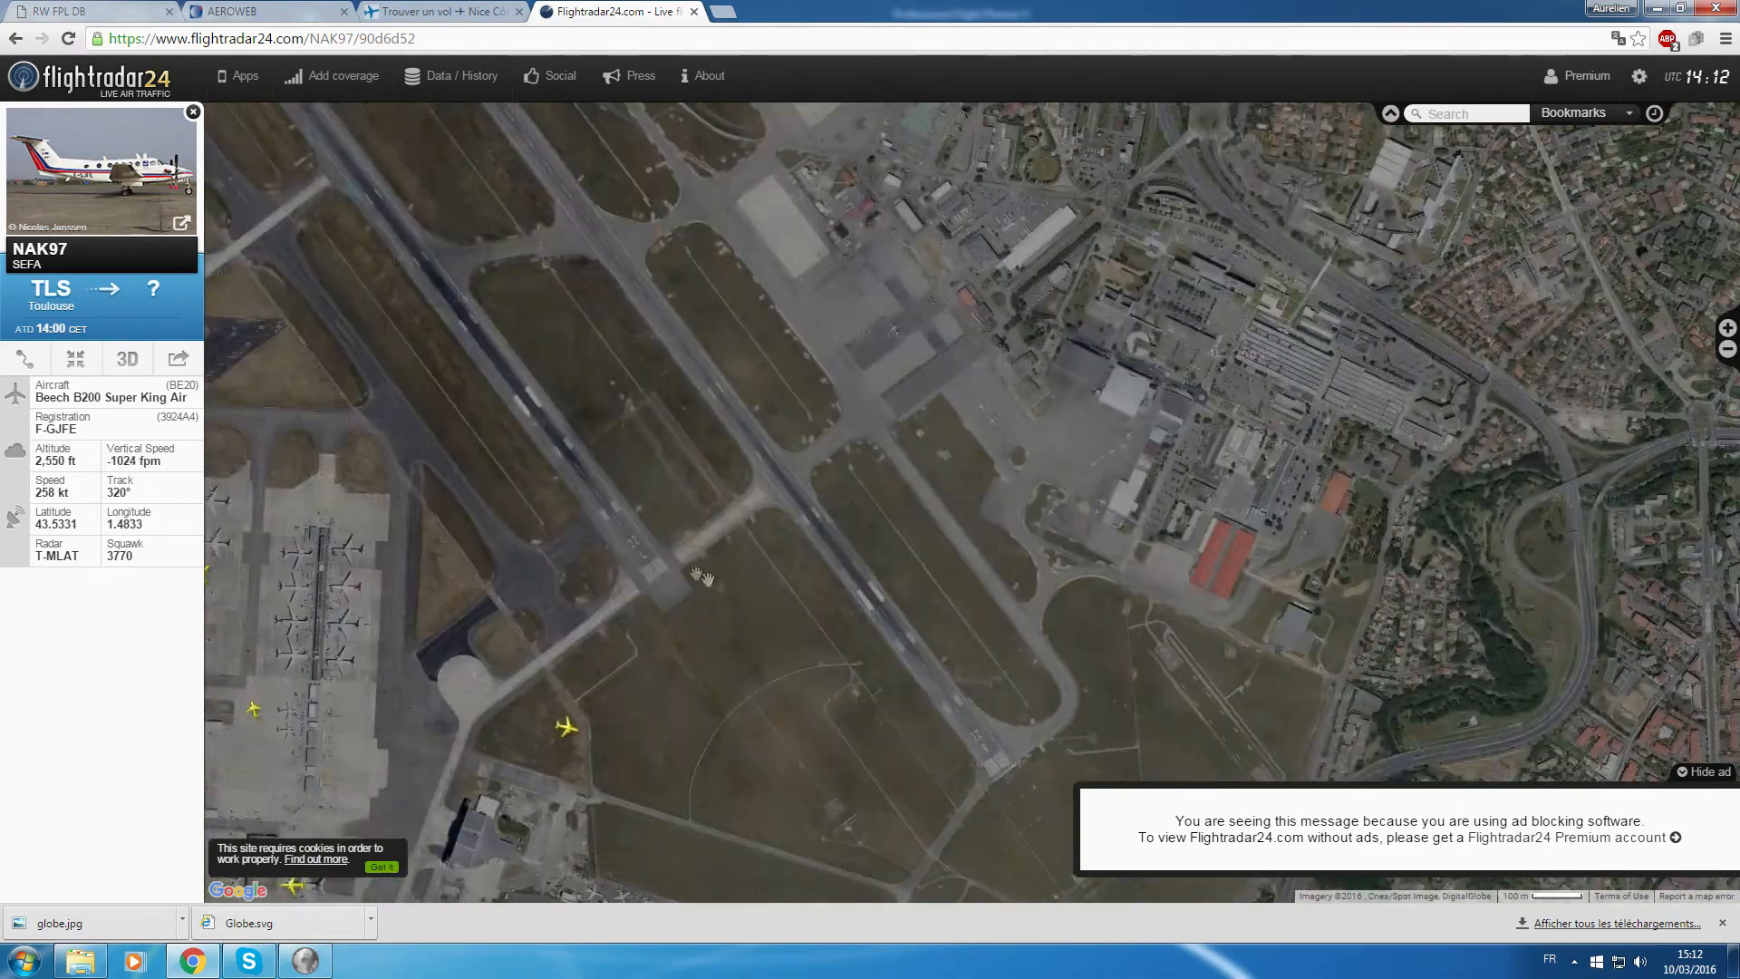
Compare the LFBO landing runway options in Professional Flight Planner X with the Toulouse runways on the Flightradar24 map.
{"action": "scroll", "coordinate": [700, 593], "scroll_direction": "down", "scroll_amount": 2}
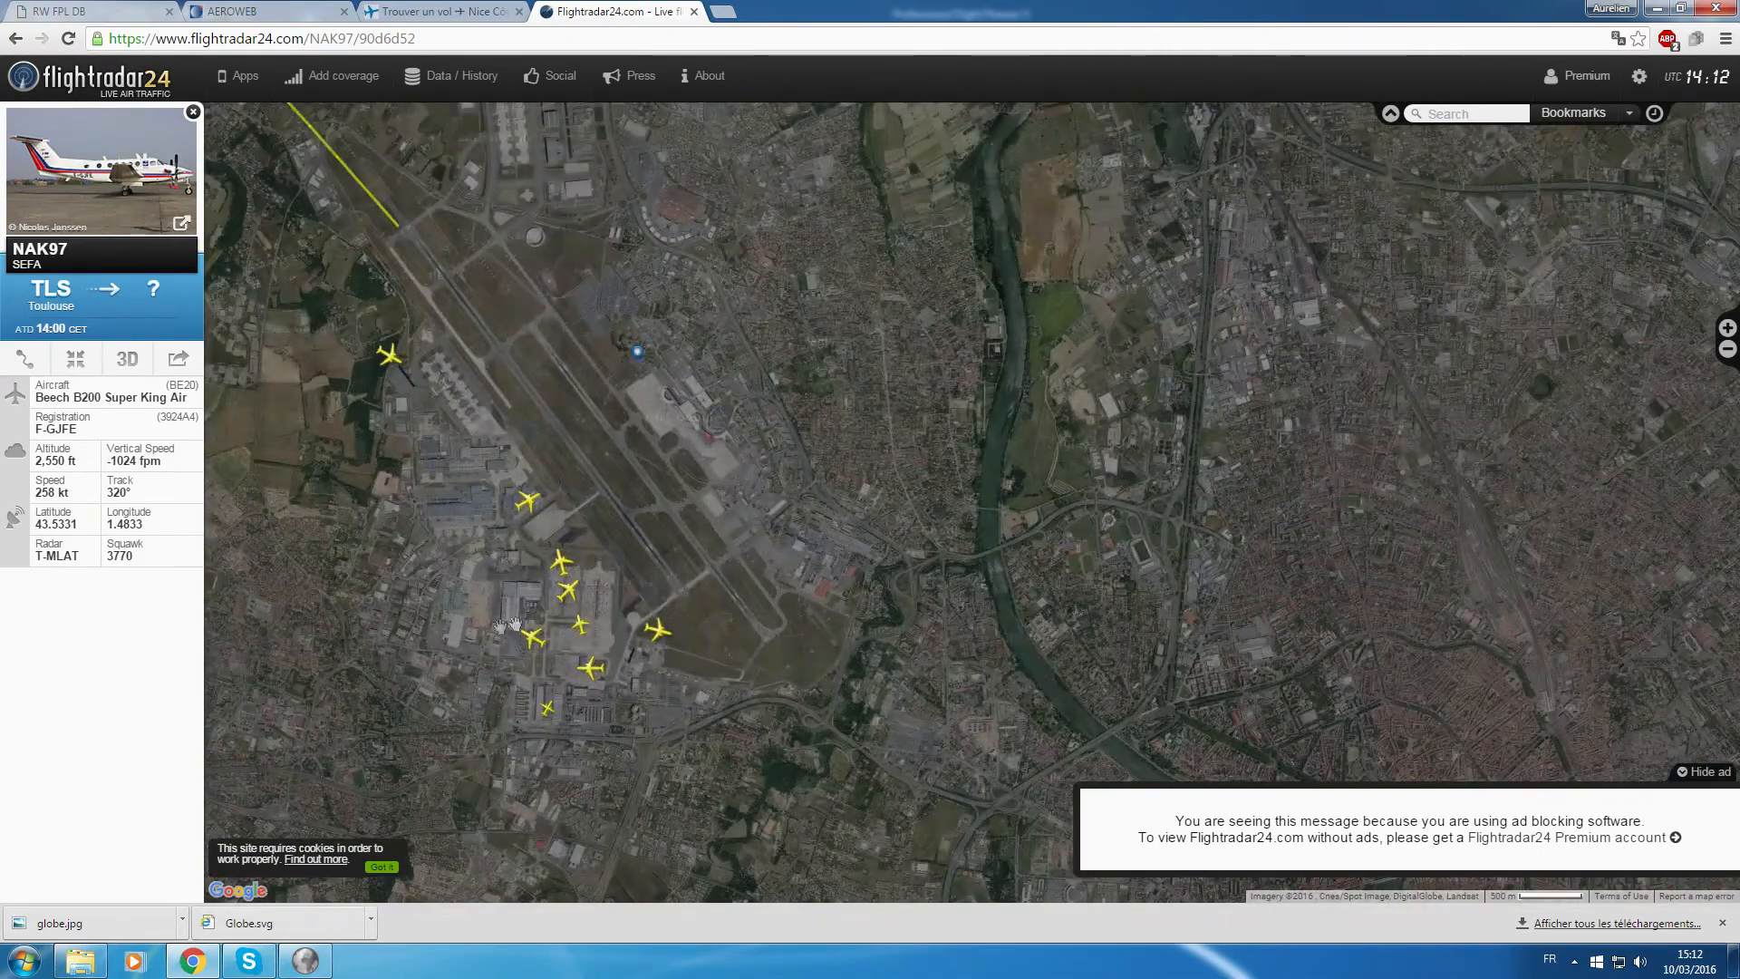
{"action": "left_click", "coordinate": [305, 960]}
{"action": "left_click", "coordinate": [510, 269]}
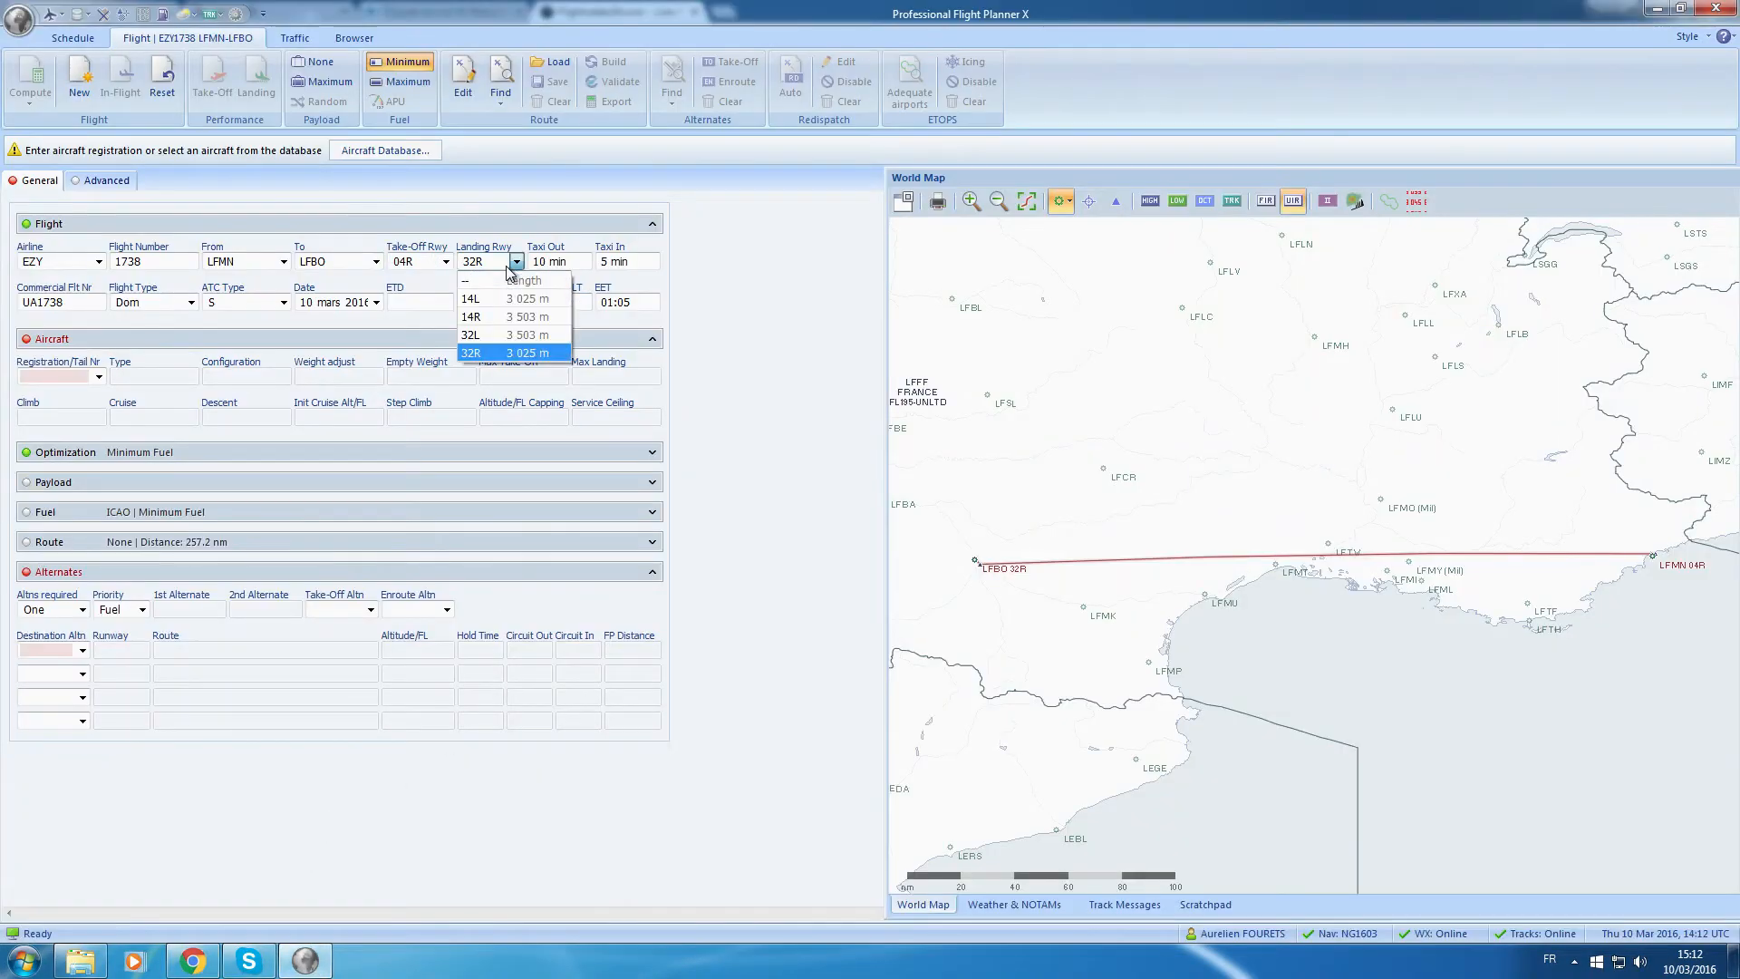
{"action": "left_click", "coordinate": [193, 960]}
{"action": "scroll", "coordinate": [657, 548], "scroll_direction": "up", "scroll_amount": 3}
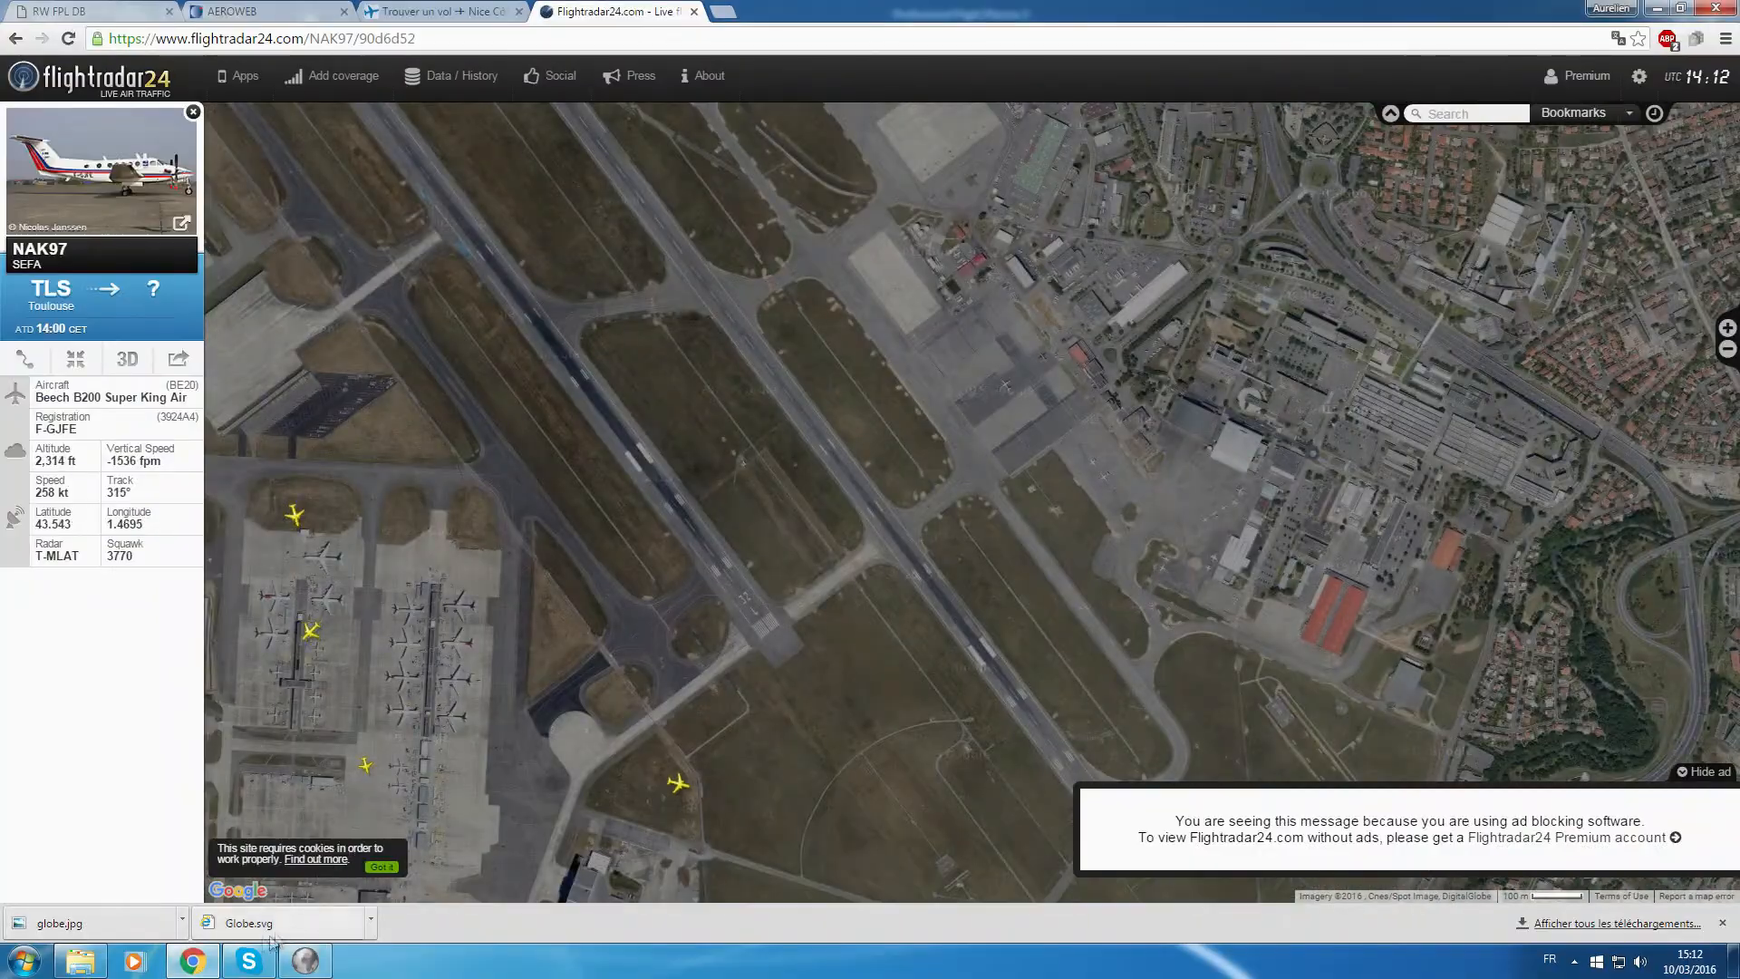
Switch back to Professional Flight Planner X and set the landing runway at LFBO to 32L.
{"action": "left_click", "coordinate": [304, 959]}
{"action": "left_click", "coordinate": [493, 262]}
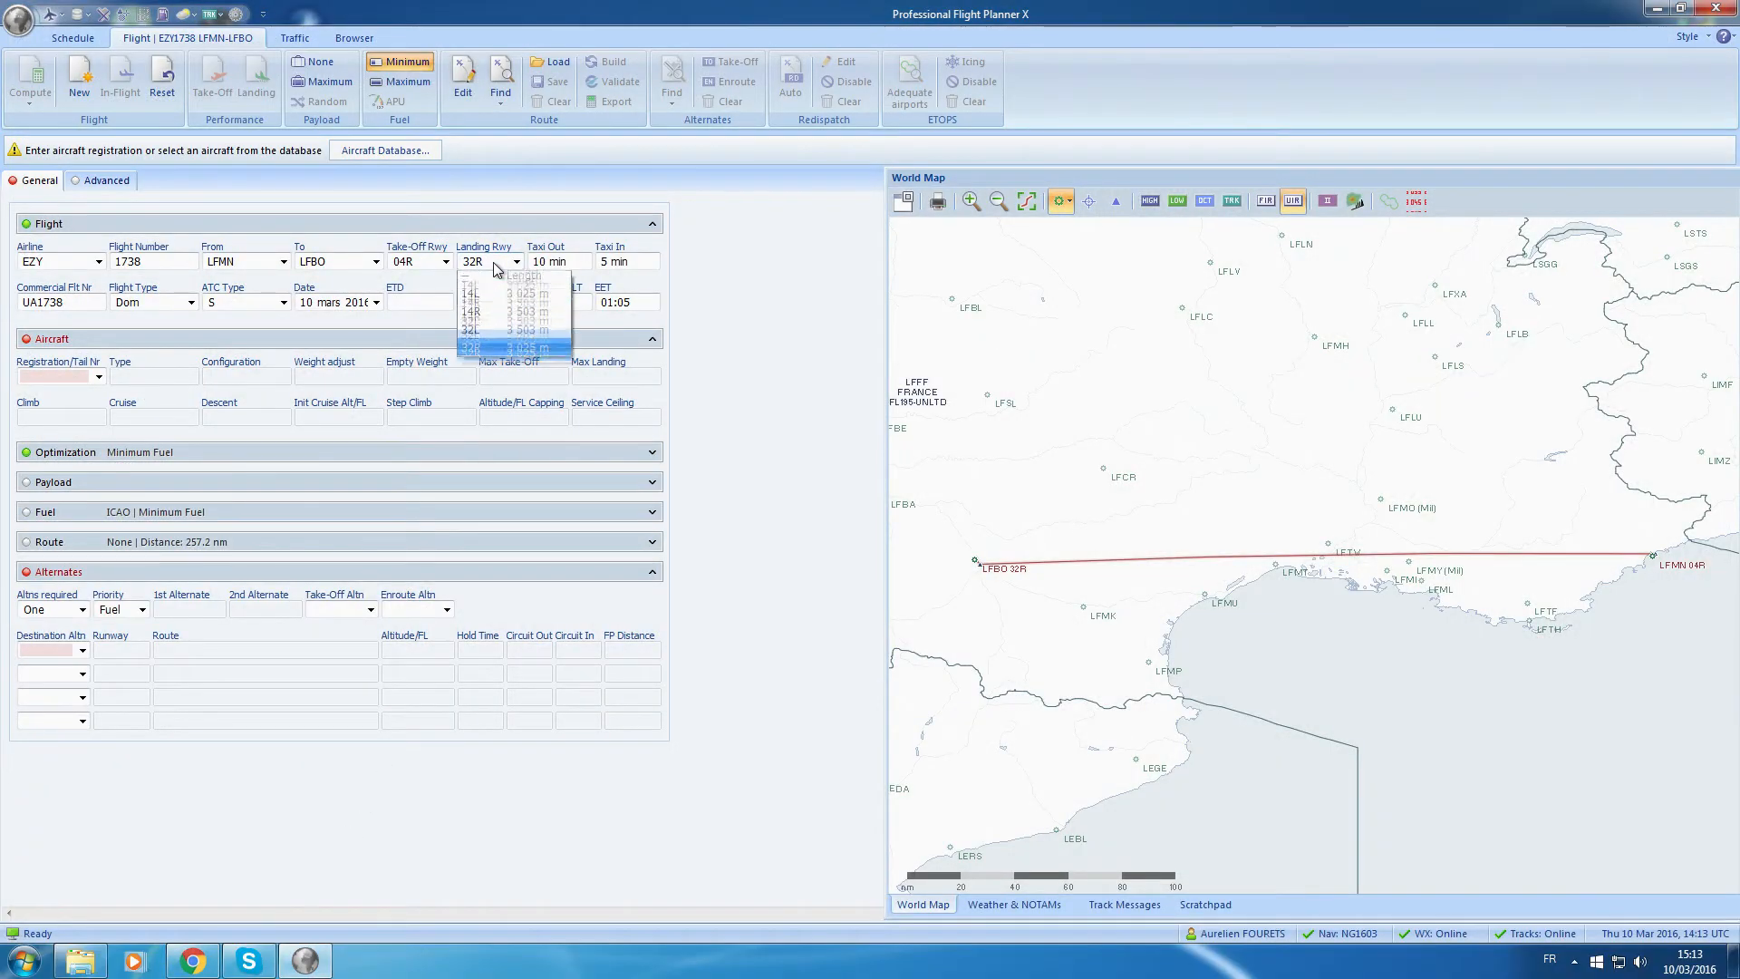
{"action": "left_click", "coordinate": [504, 354]}
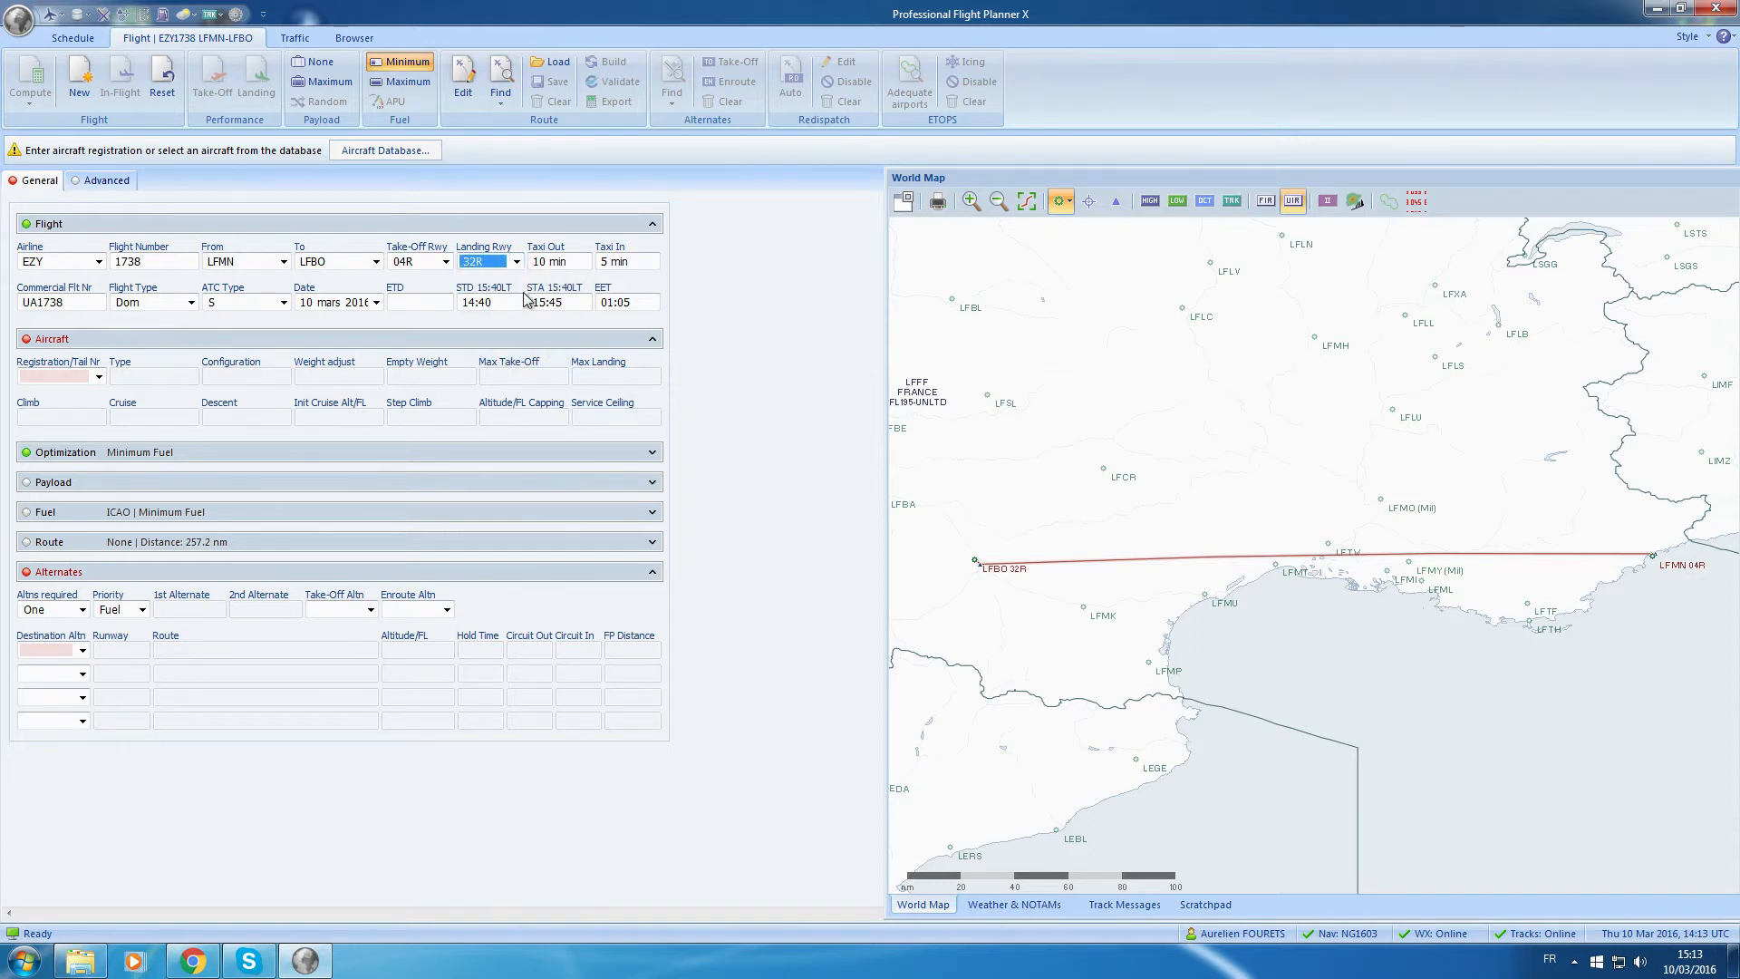
{"action": "left_click", "coordinate": [516, 262]}
{"action": "left_click", "coordinate": [533, 333]}
Open the aircraft database and review the stored aircraft.
{"action": "left_click", "coordinate": [418, 153]}
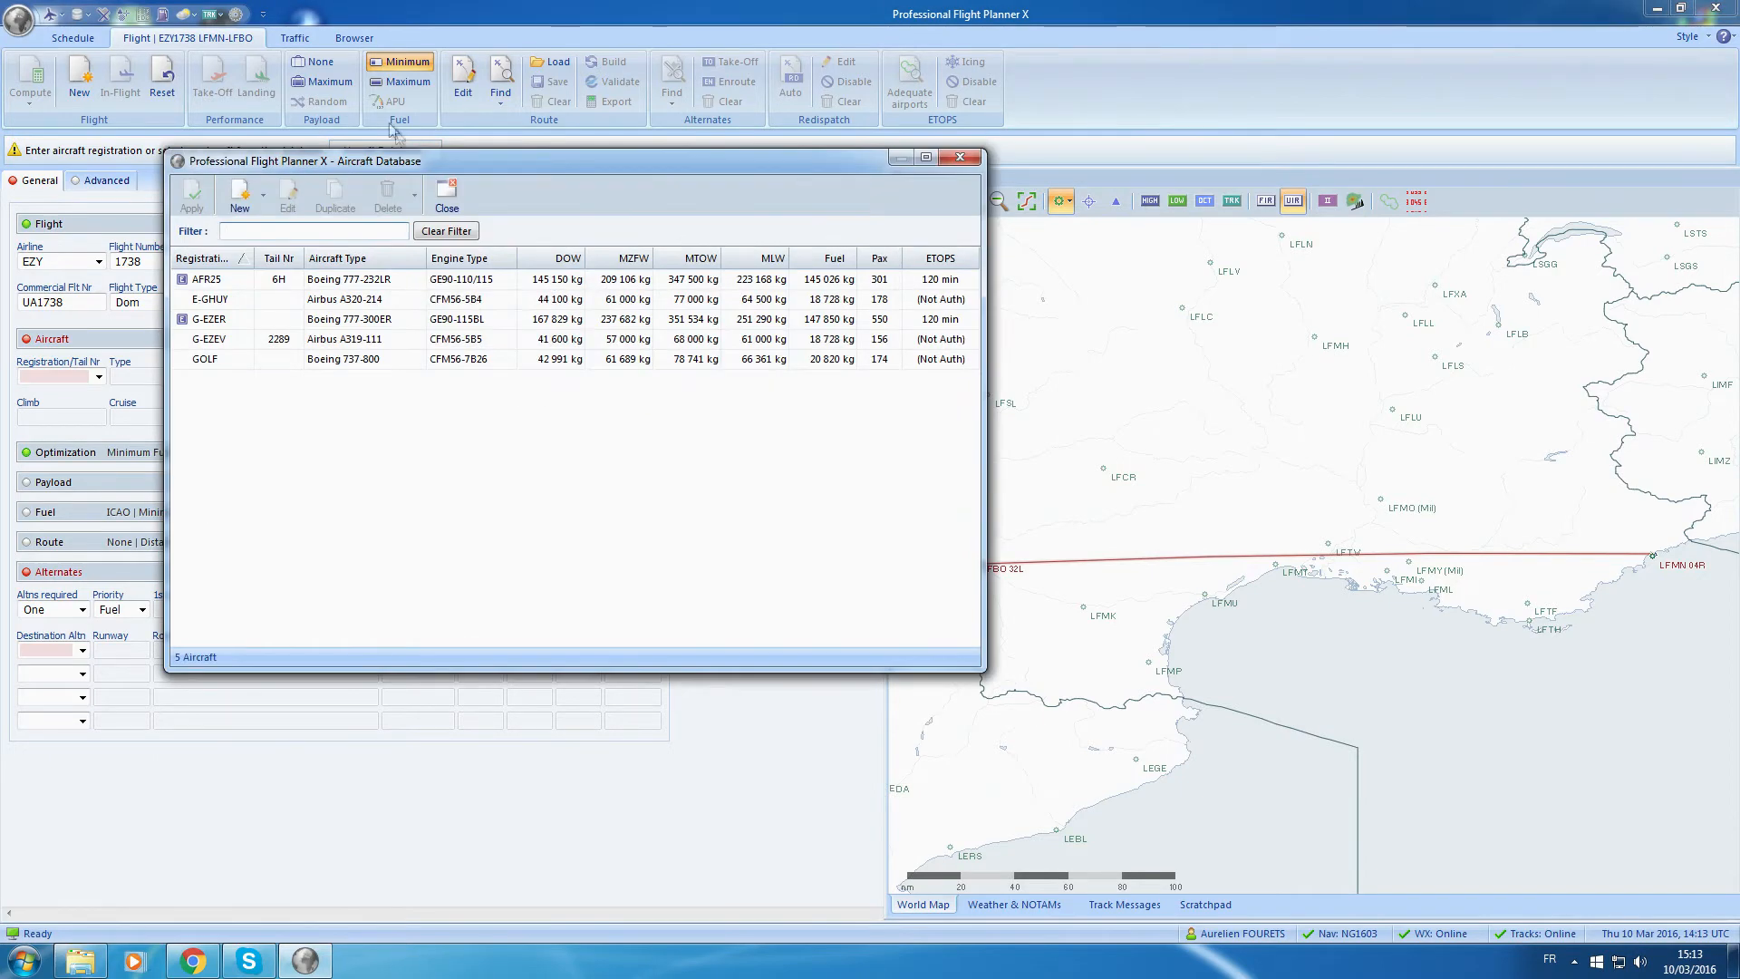
{"action": "left_click", "coordinate": [399, 320]}
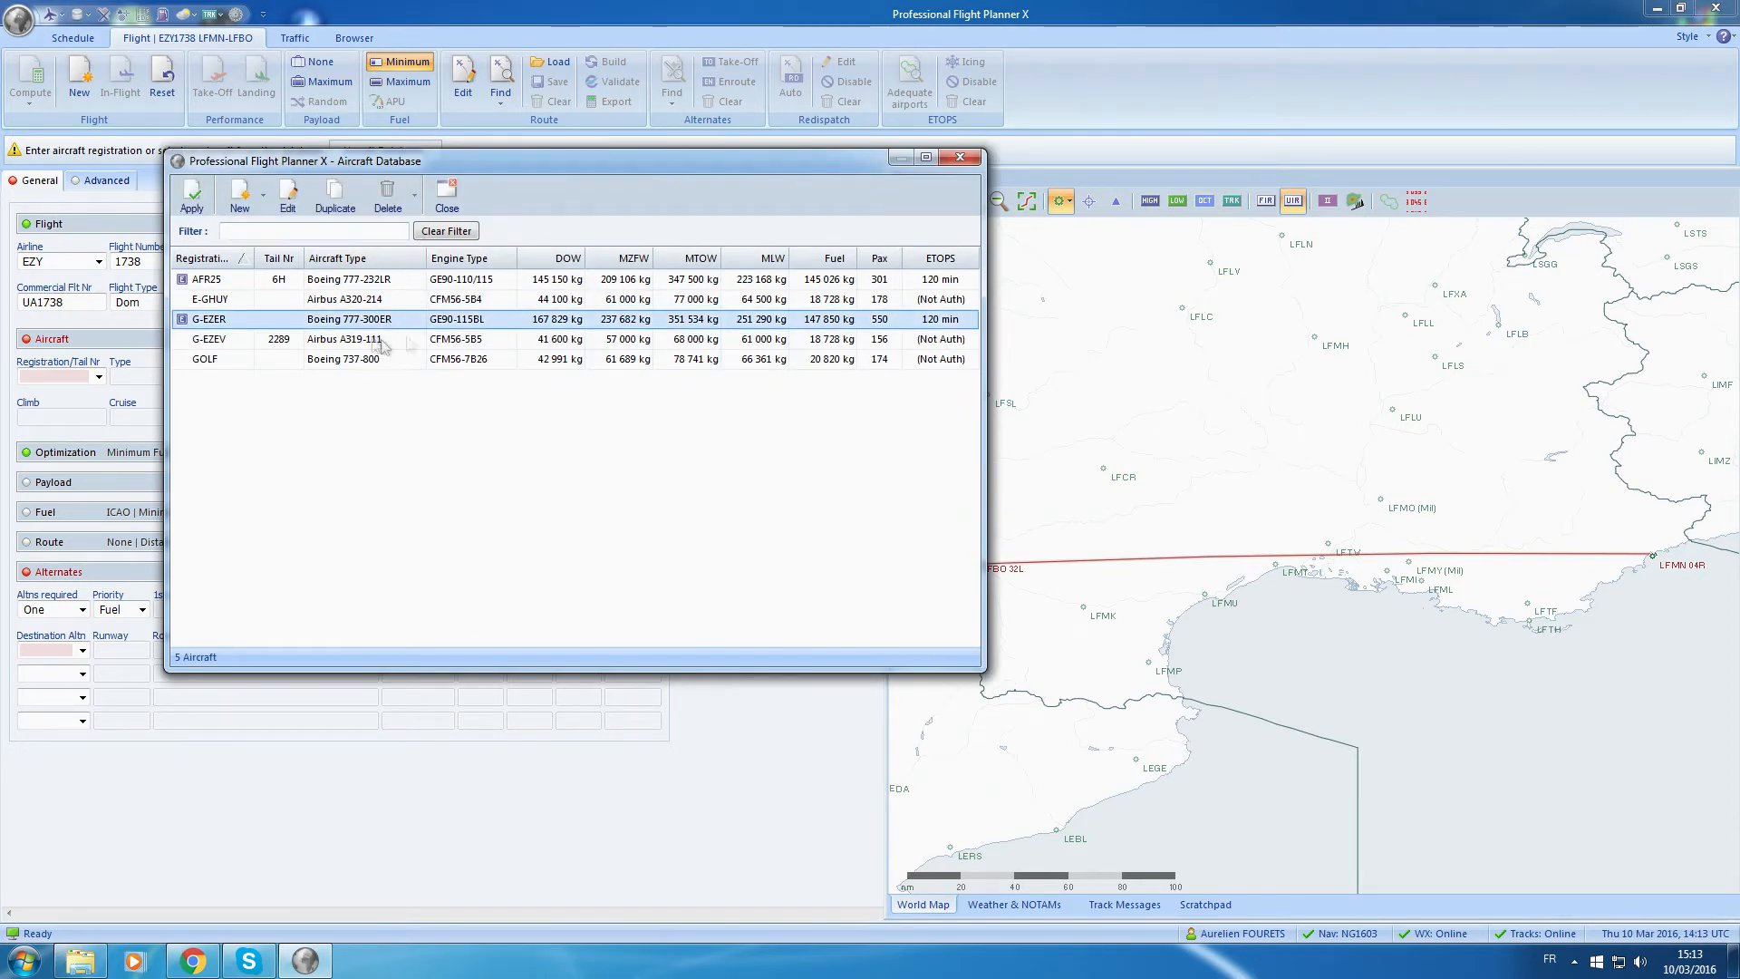
{"action": "left_click", "coordinate": [329, 388]}
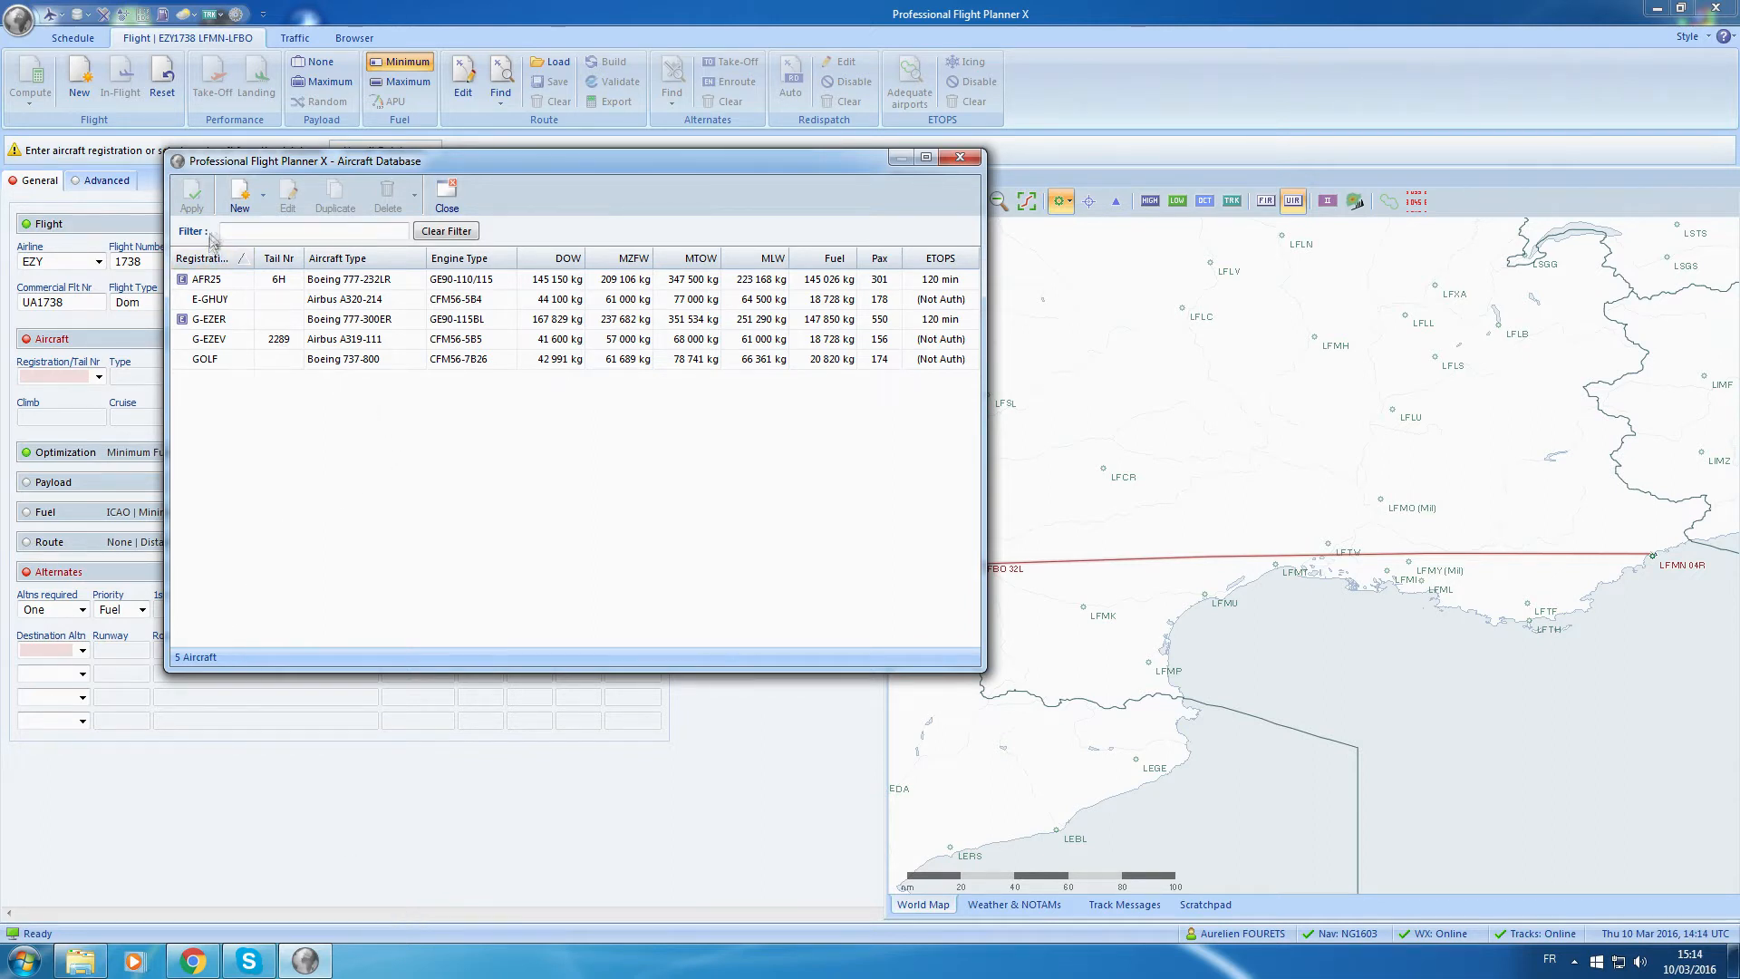
Open a blank new-aircraft entry, look through the TOPCAT performance module's aircraft and engine list, and close both without saving.
{"action": "left_click", "coordinate": [222, 205]}
{"action": "left_click", "coordinate": [237, 220]}
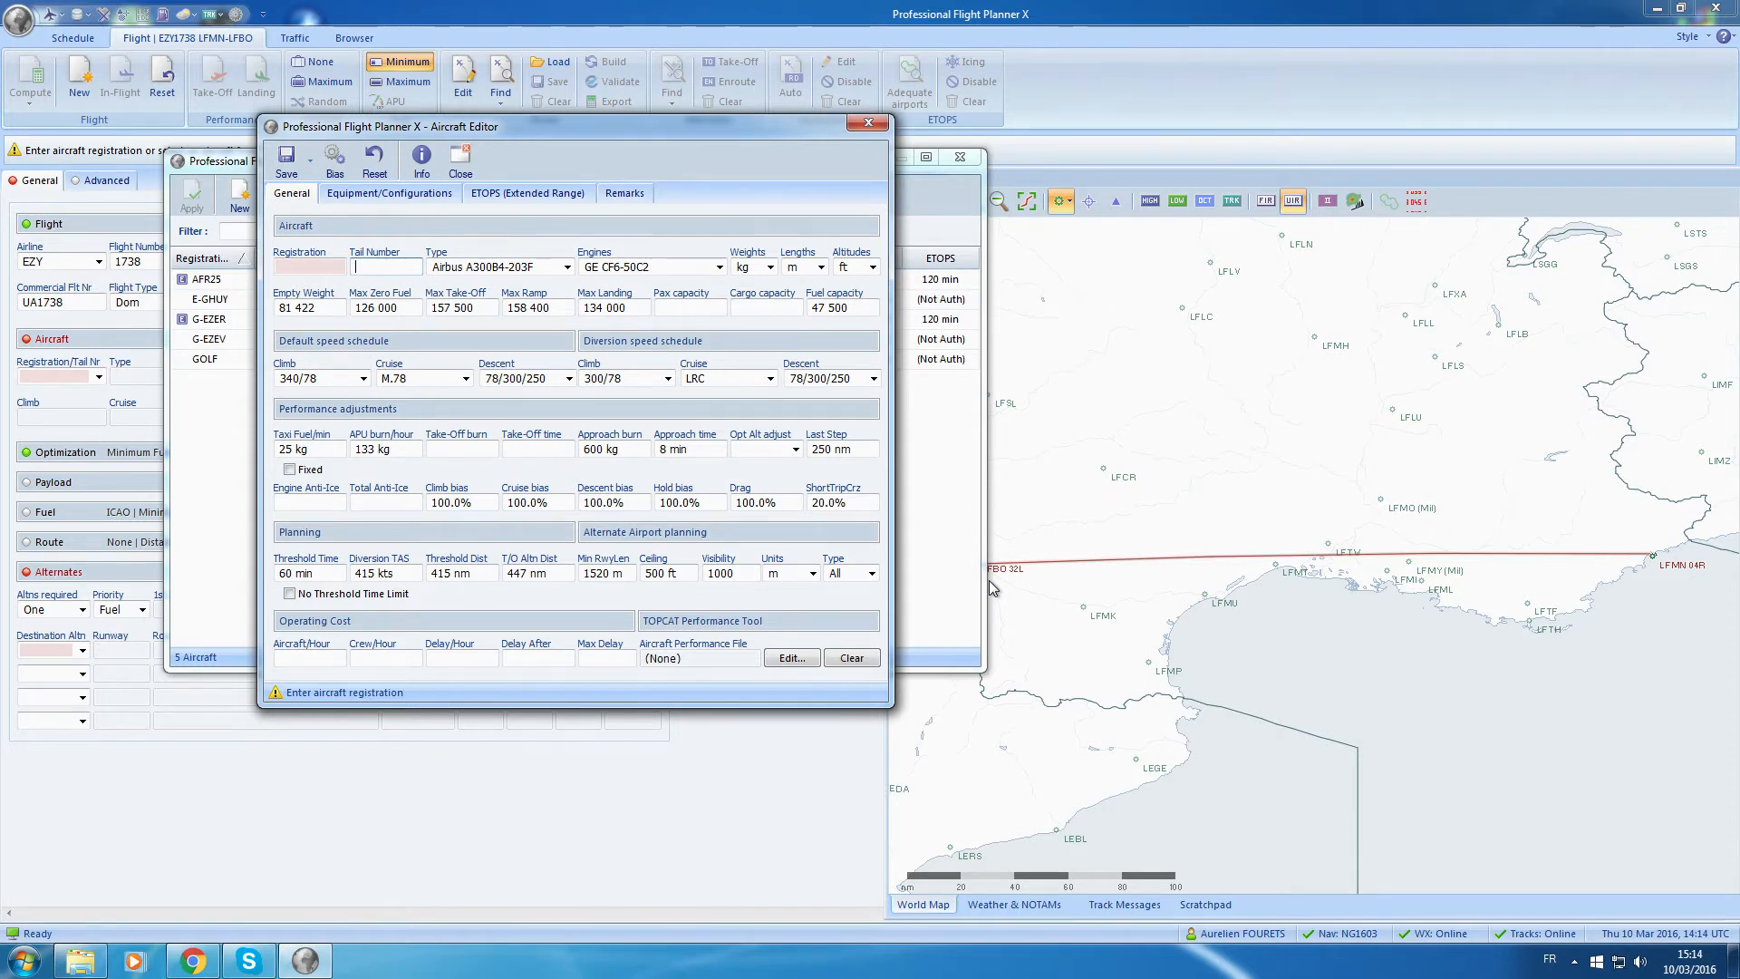
{"action": "left_click", "coordinate": [779, 656]}
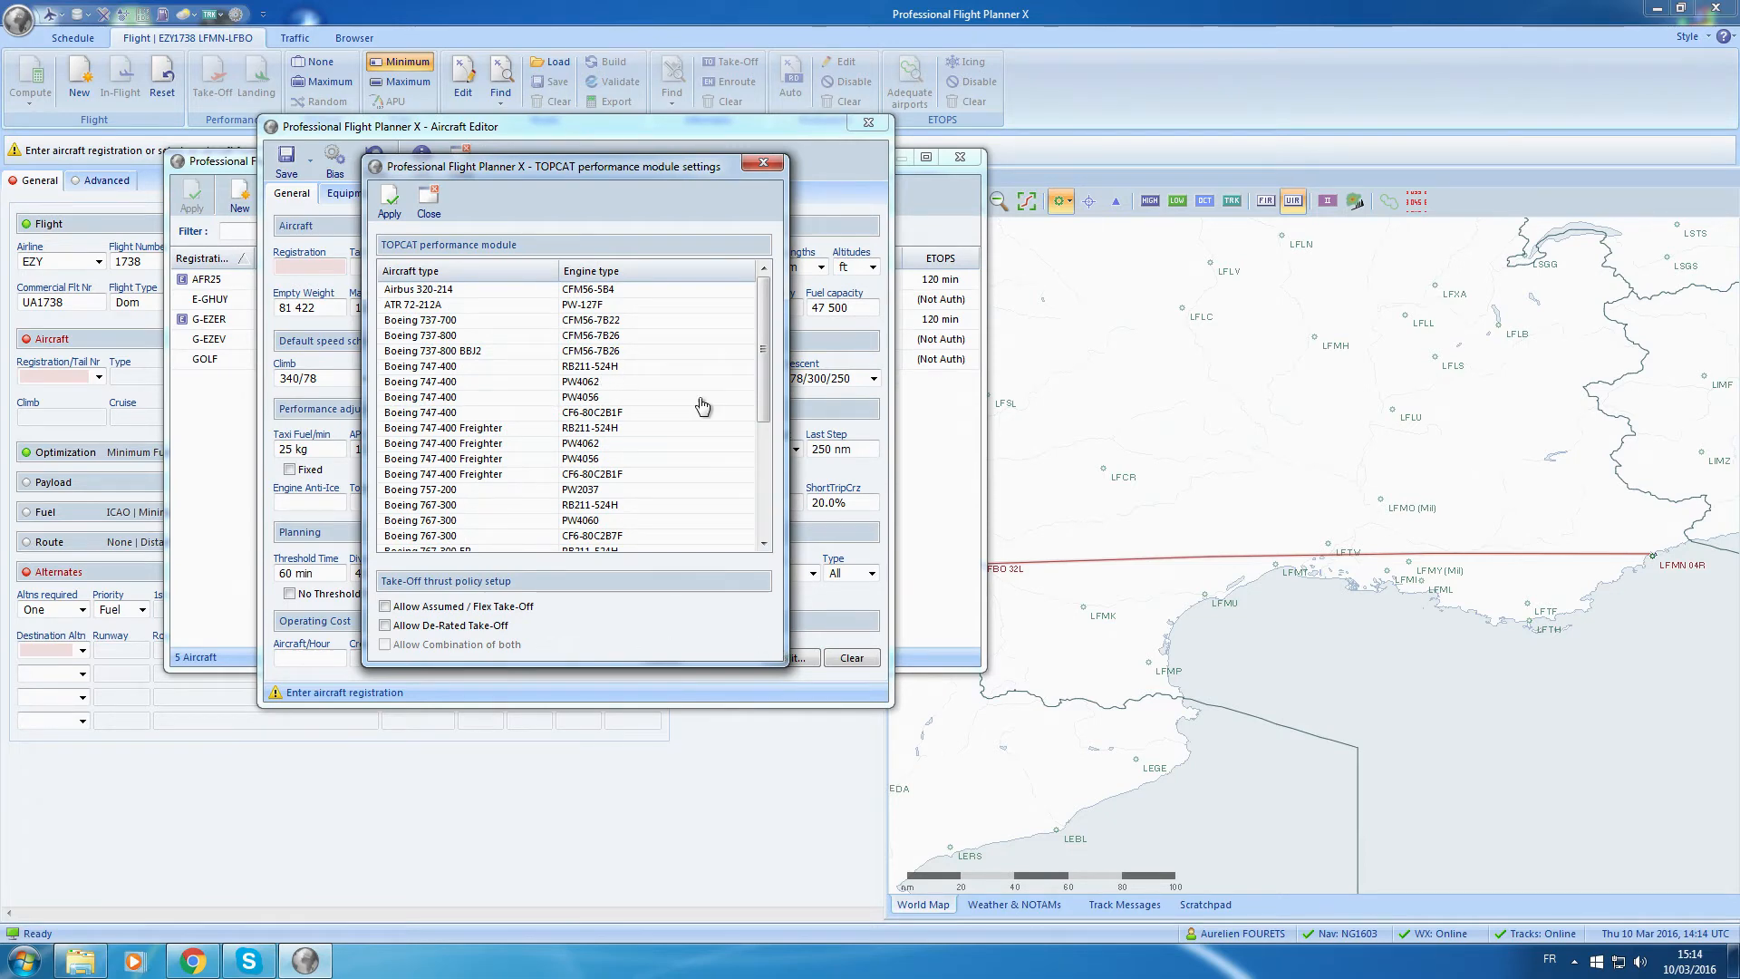
{"action": "mouse_move", "coordinate": [767, 403]}
{"action": "left_mouse_down"}
{"action": "mouse_move", "coordinate": [752, 494]}
{"action": "mouse_move", "coordinate": [741, 385]}
{"action": "left_mouse_up"}
{"action": "left_click", "coordinate": [509, 295]}
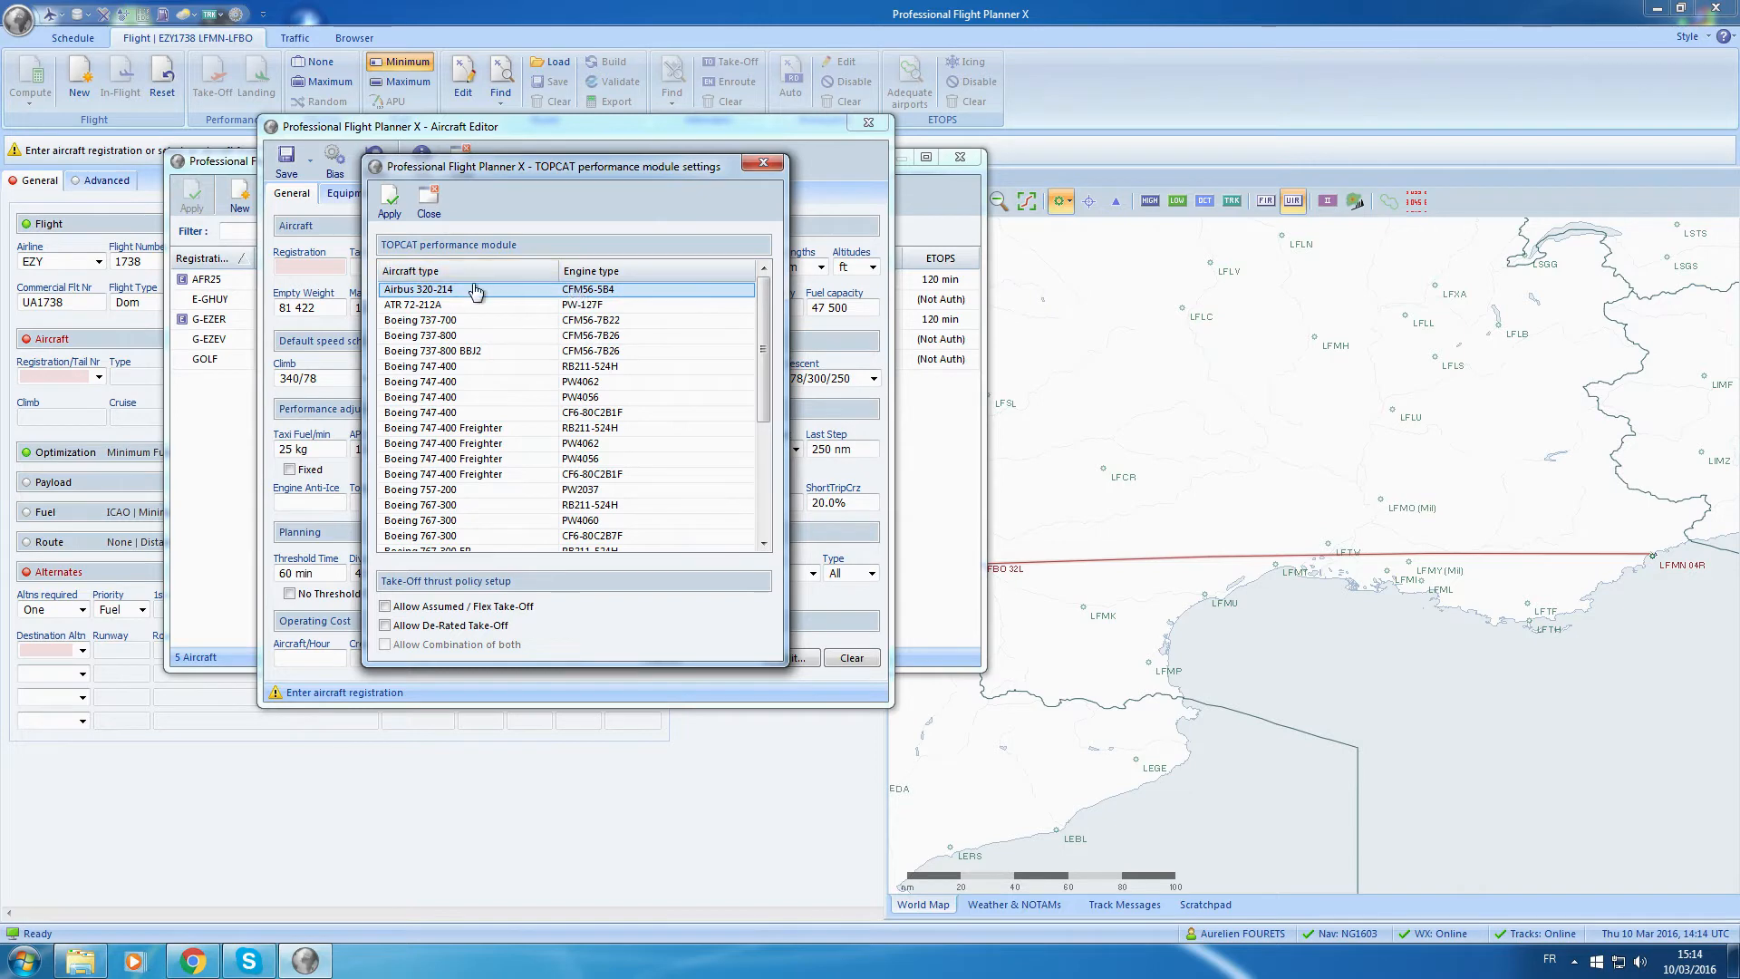
{"action": "scroll", "coordinate": [395, 312], "scroll_direction": "down", "scroll_amount": 5}
{"action": "scroll", "coordinate": [489, 444], "scroll_direction": "up", "scroll_amount": 1}
{"action": "scroll", "coordinate": [495, 466], "scroll_direction": "down", "scroll_amount": 1}
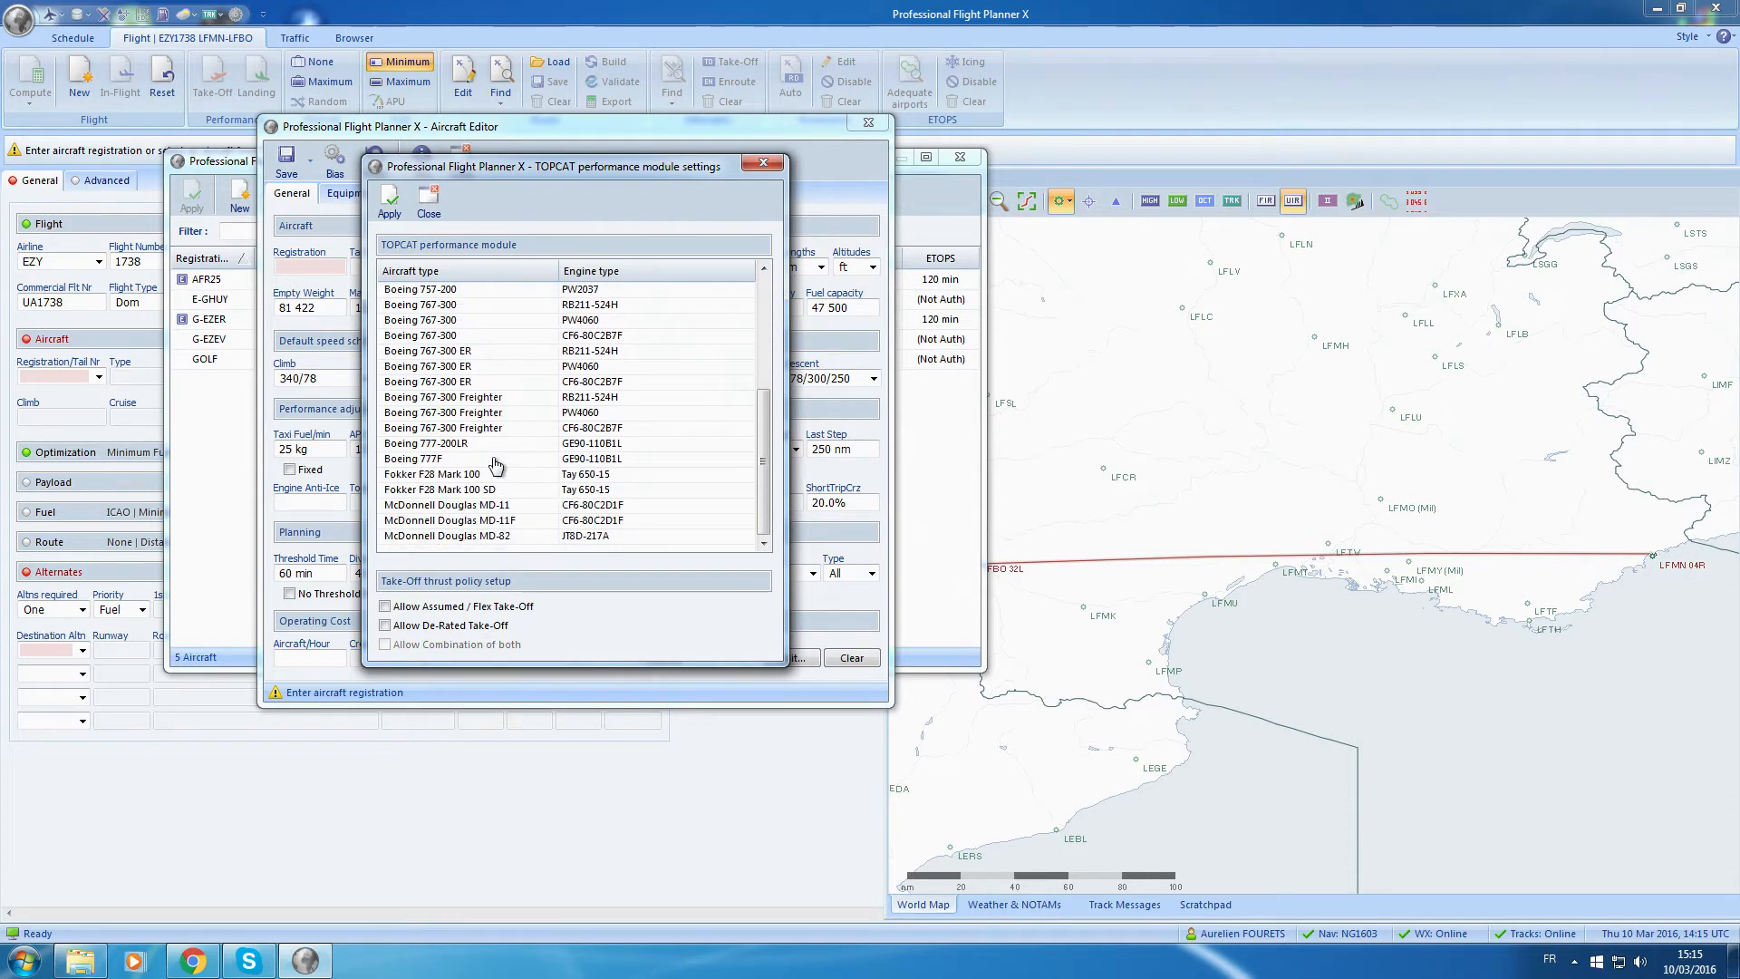
{"action": "scroll", "coordinate": [495, 465], "scroll_direction": "up", "scroll_amount": 5}
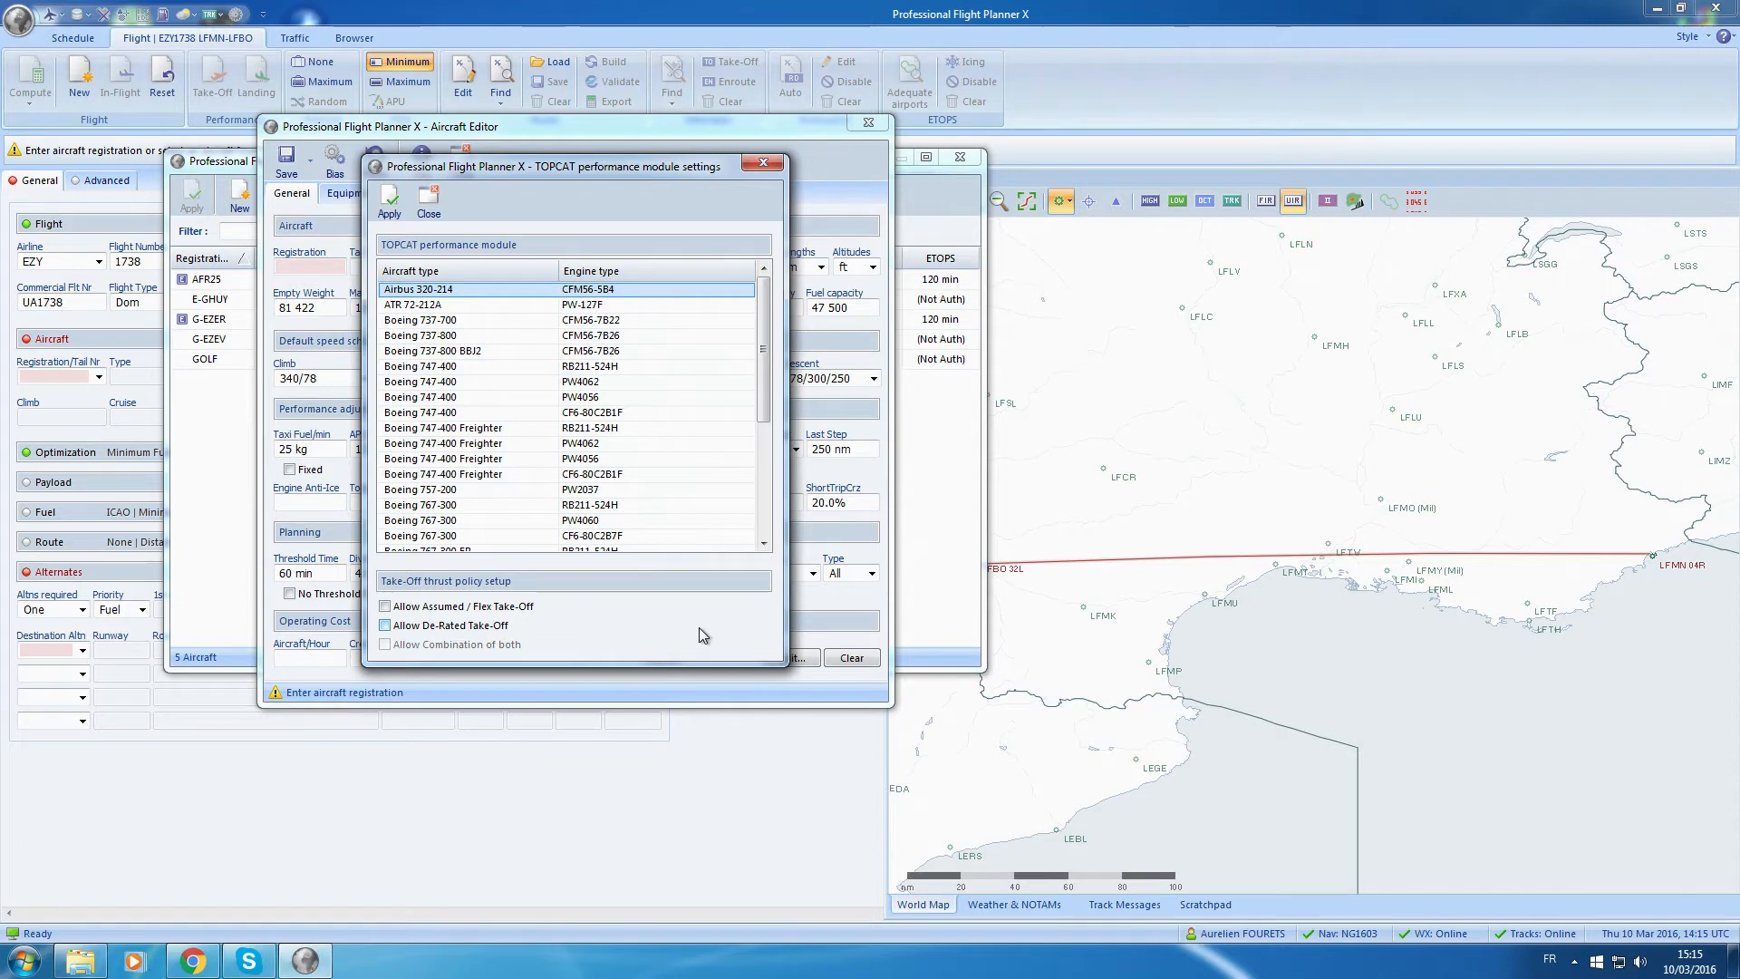
{"action": "left_click", "coordinate": [764, 163]}
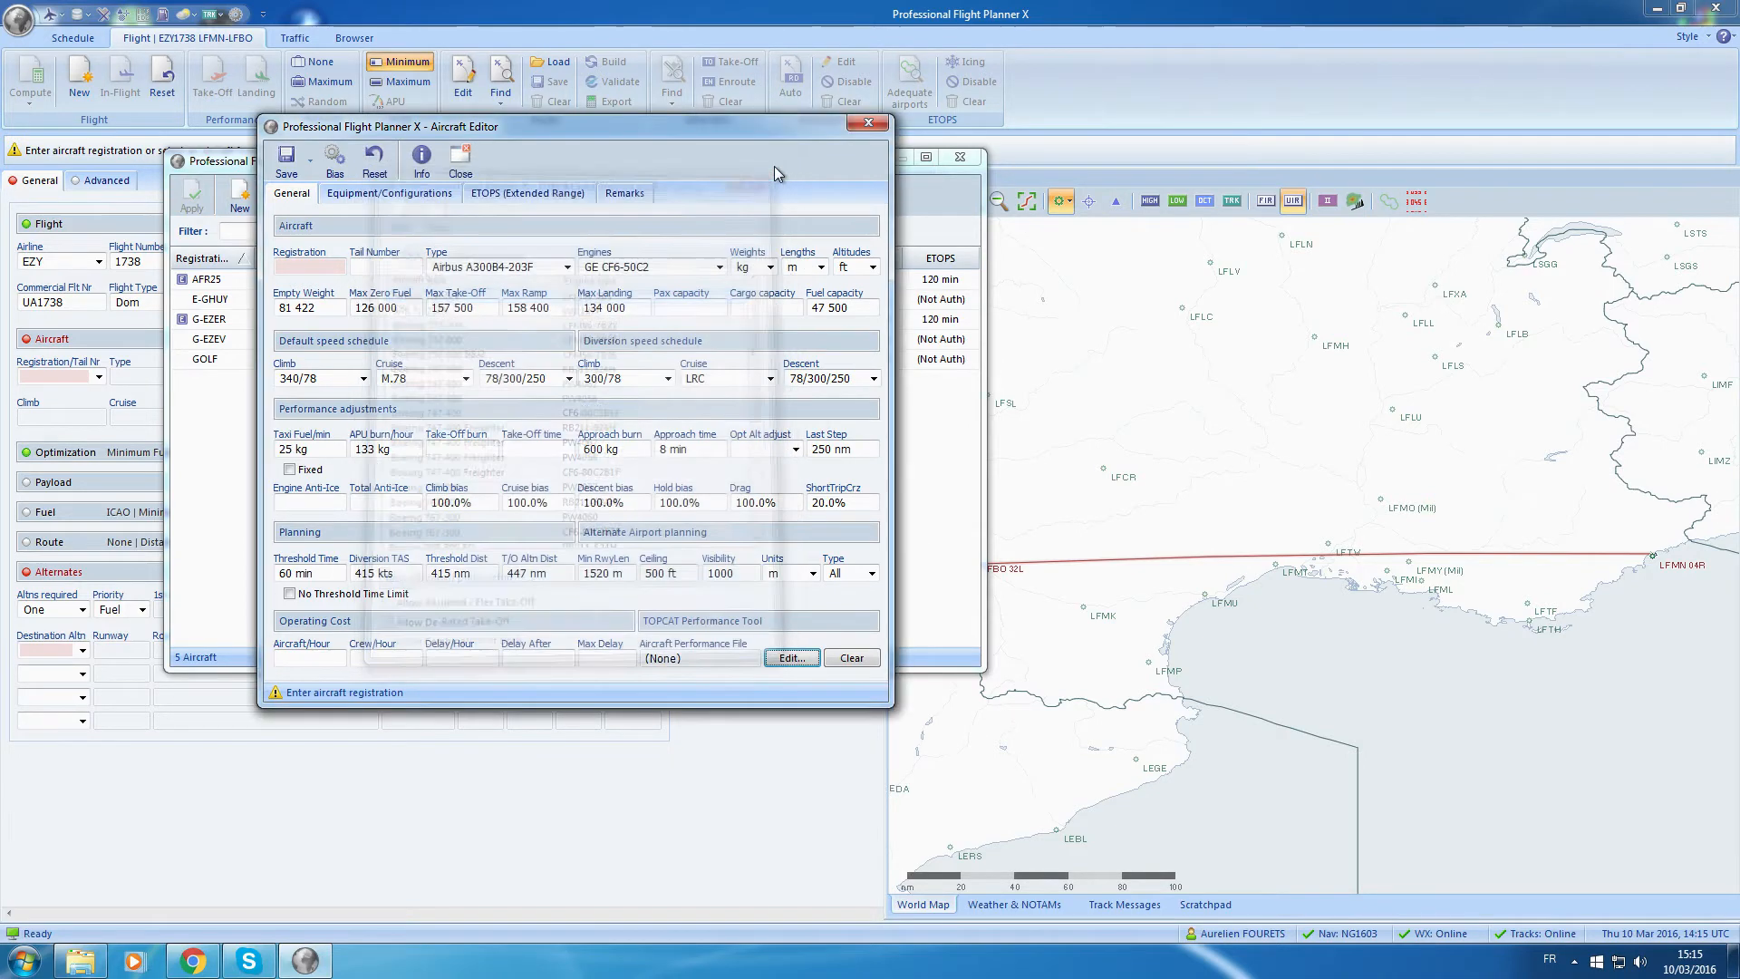
{"action": "left_click", "coordinate": [865, 125]}
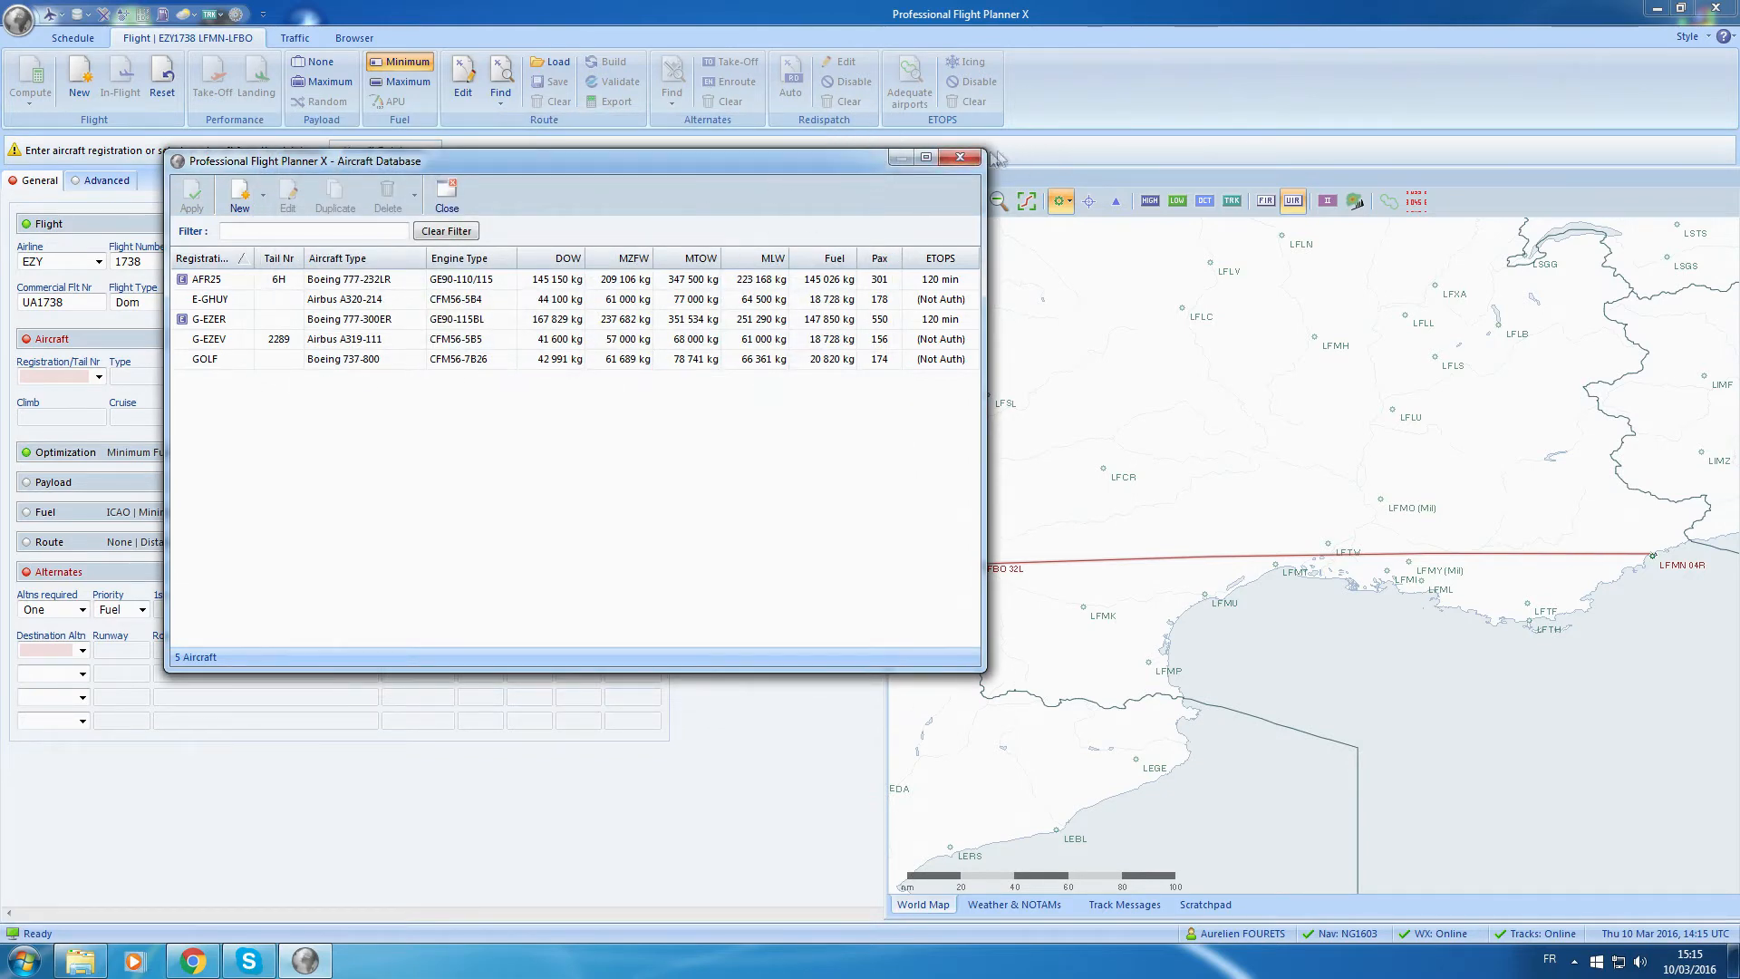
Assign the Airbus A319-111 registered G-EZEV from the aircraft database to the flight.
{"action": "left_click", "coordinate": [341, 342]}
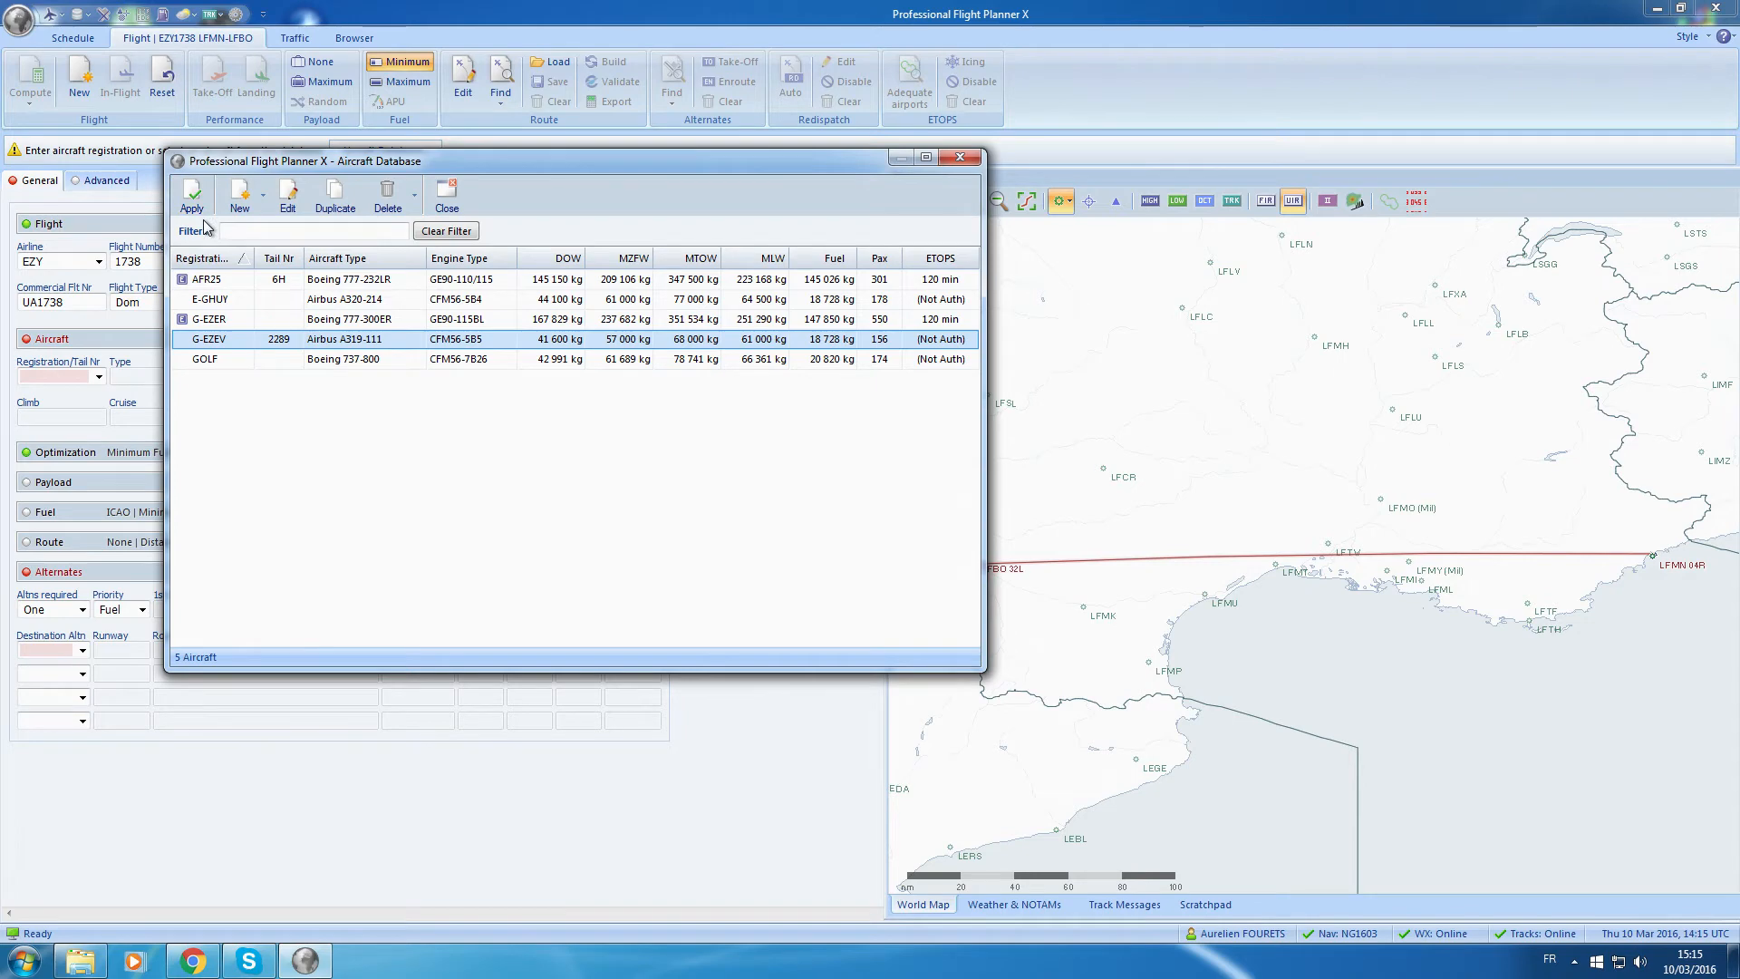
{"action": "left_click", "coordinate": [193, 194]}
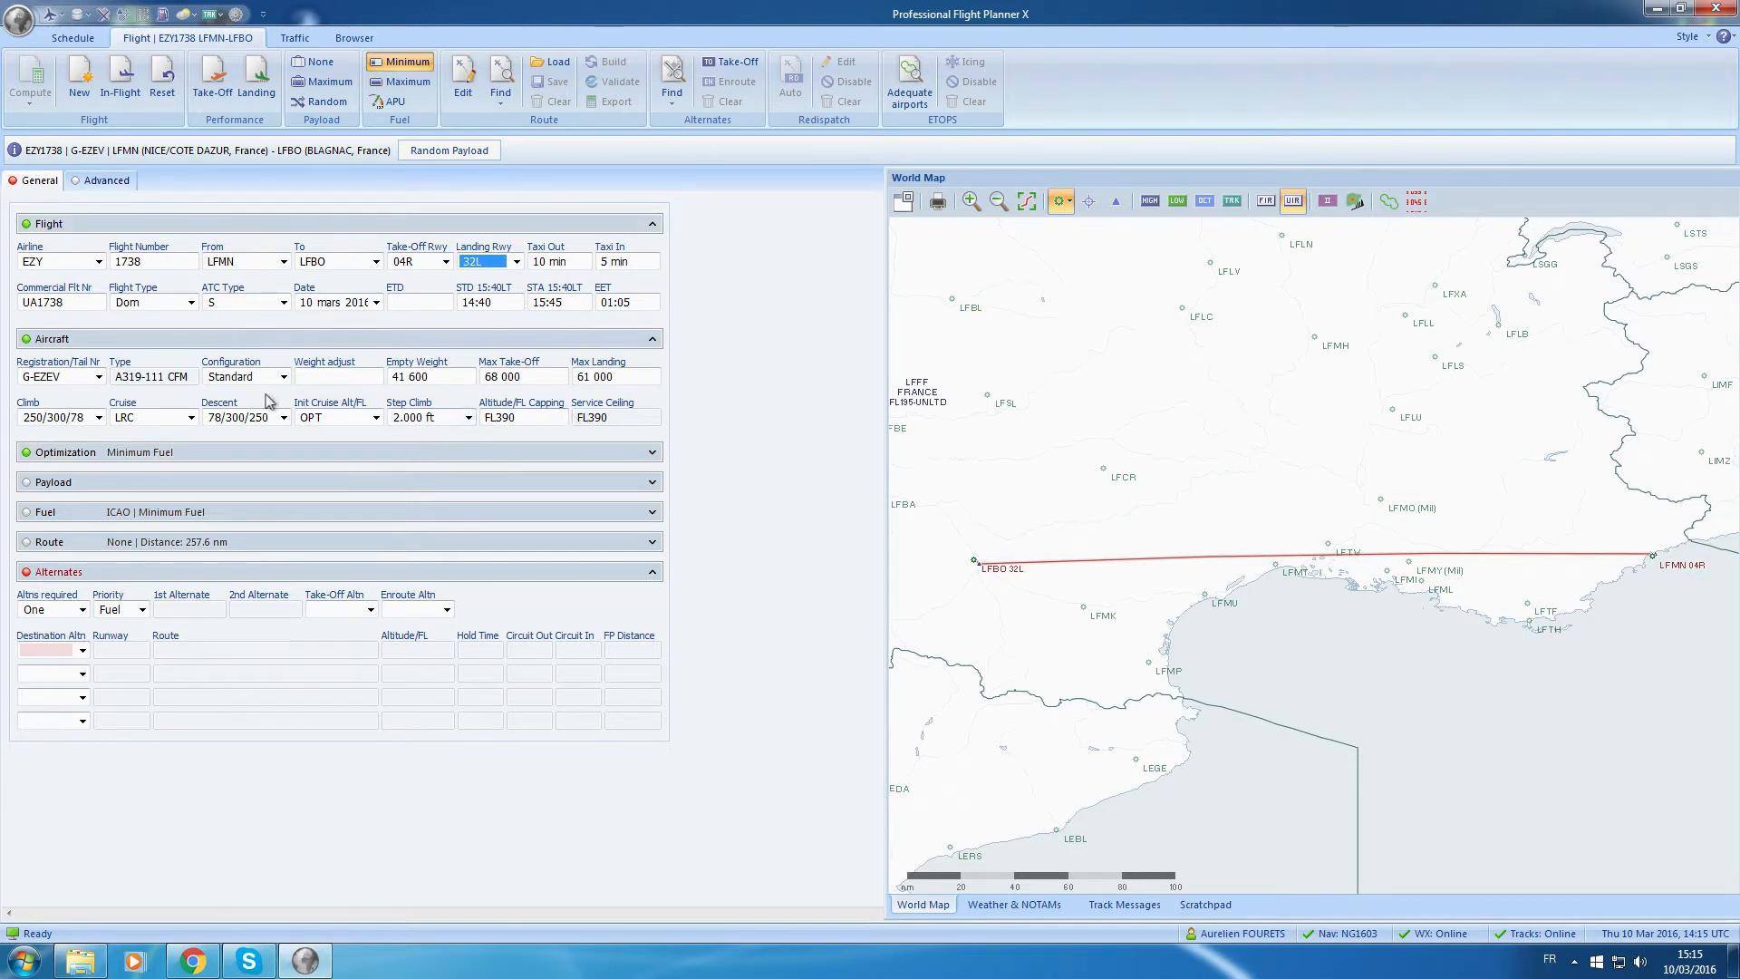
Set the flight's optimization level to Cost (minimum cost), with the fuel units in kilograms.
{"action": "left_click", "coordinate": [195, 454]}
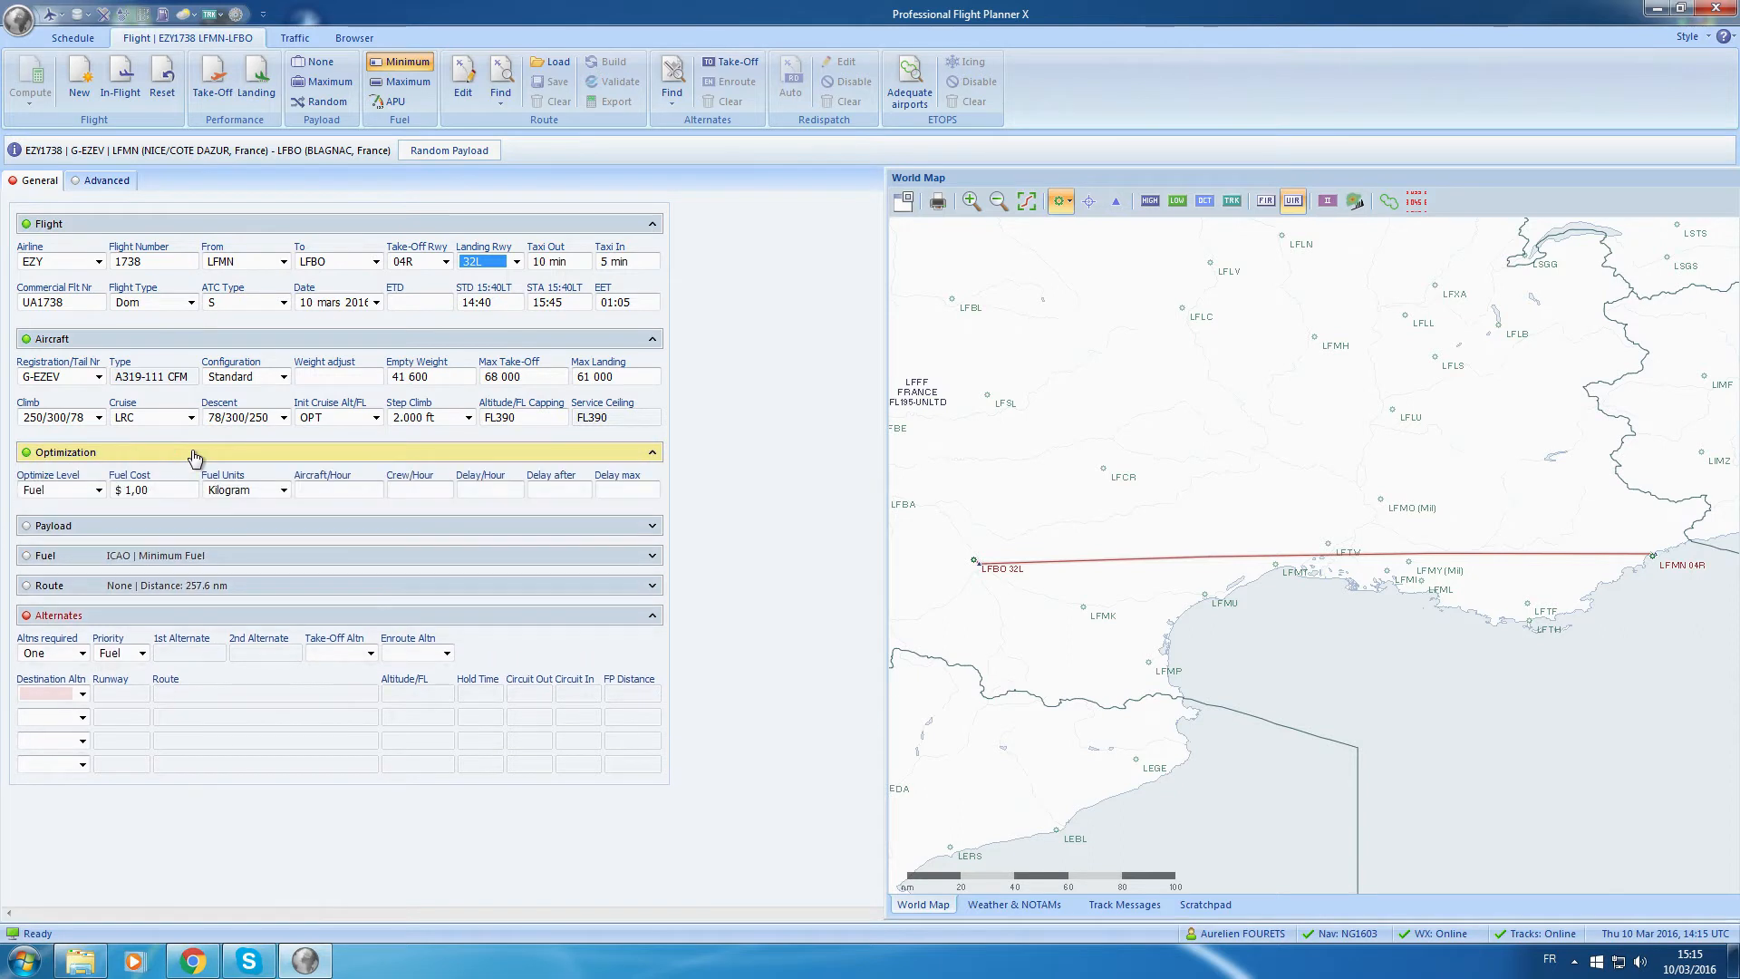
{"action": "left_click", "coordinate": [94, 490]}
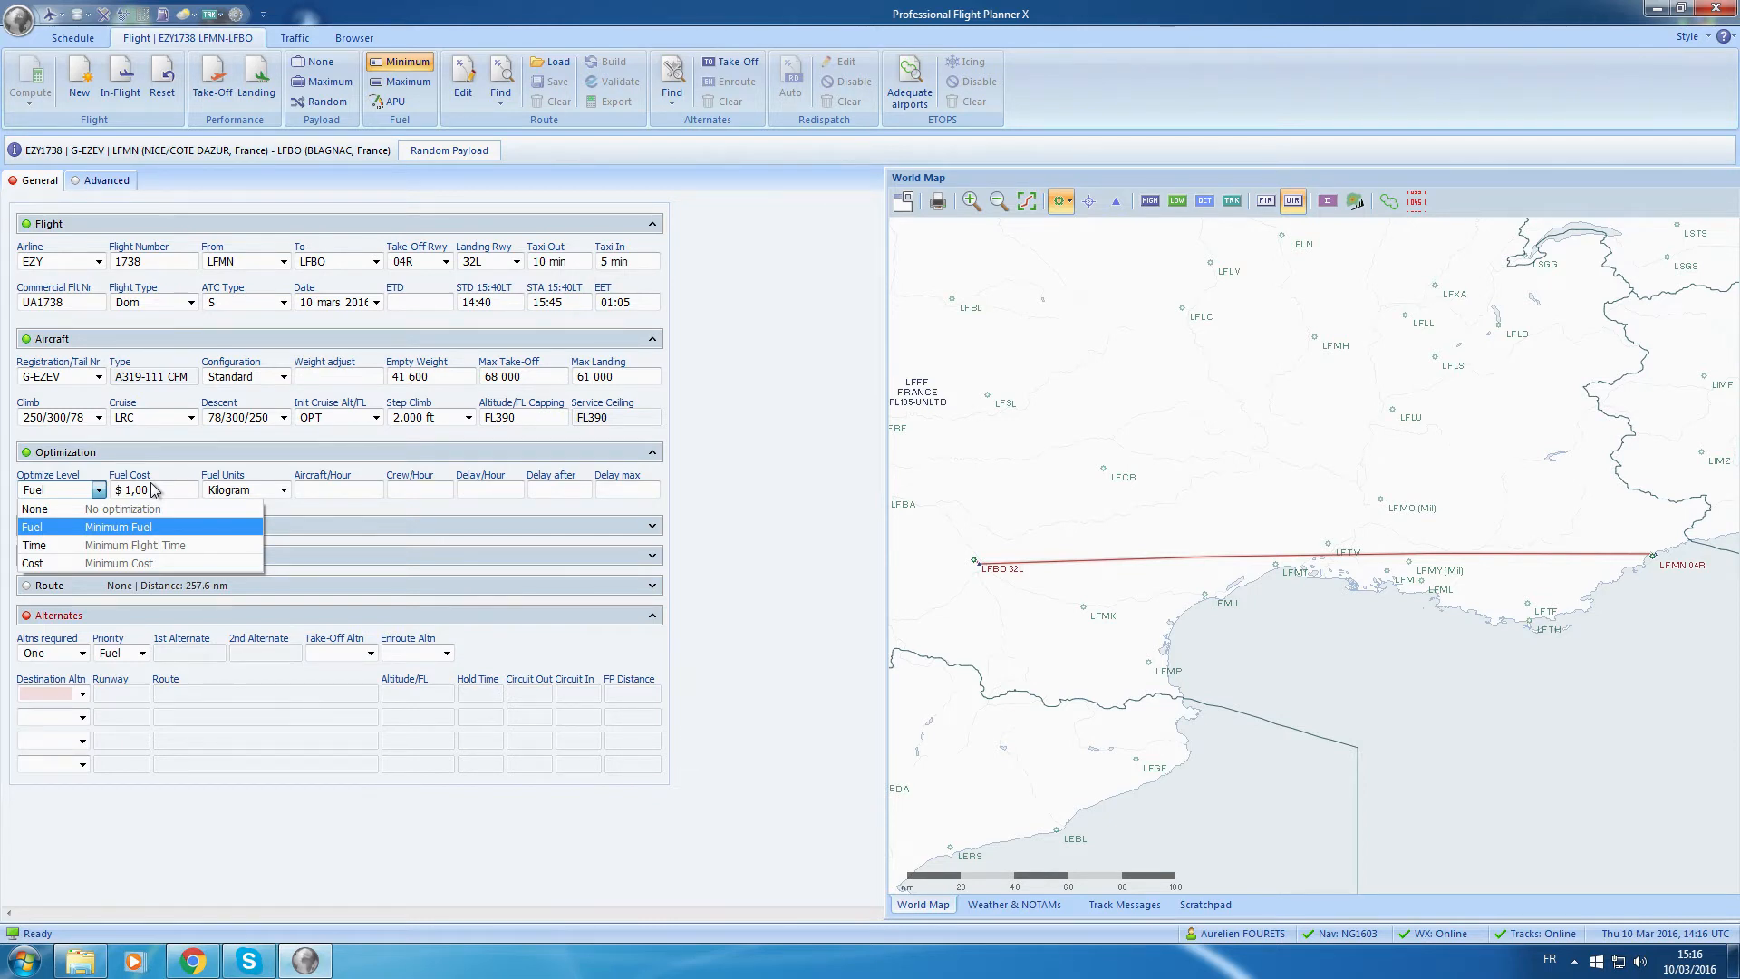
{"action": "left_click", "coordinate": [110, 528]}
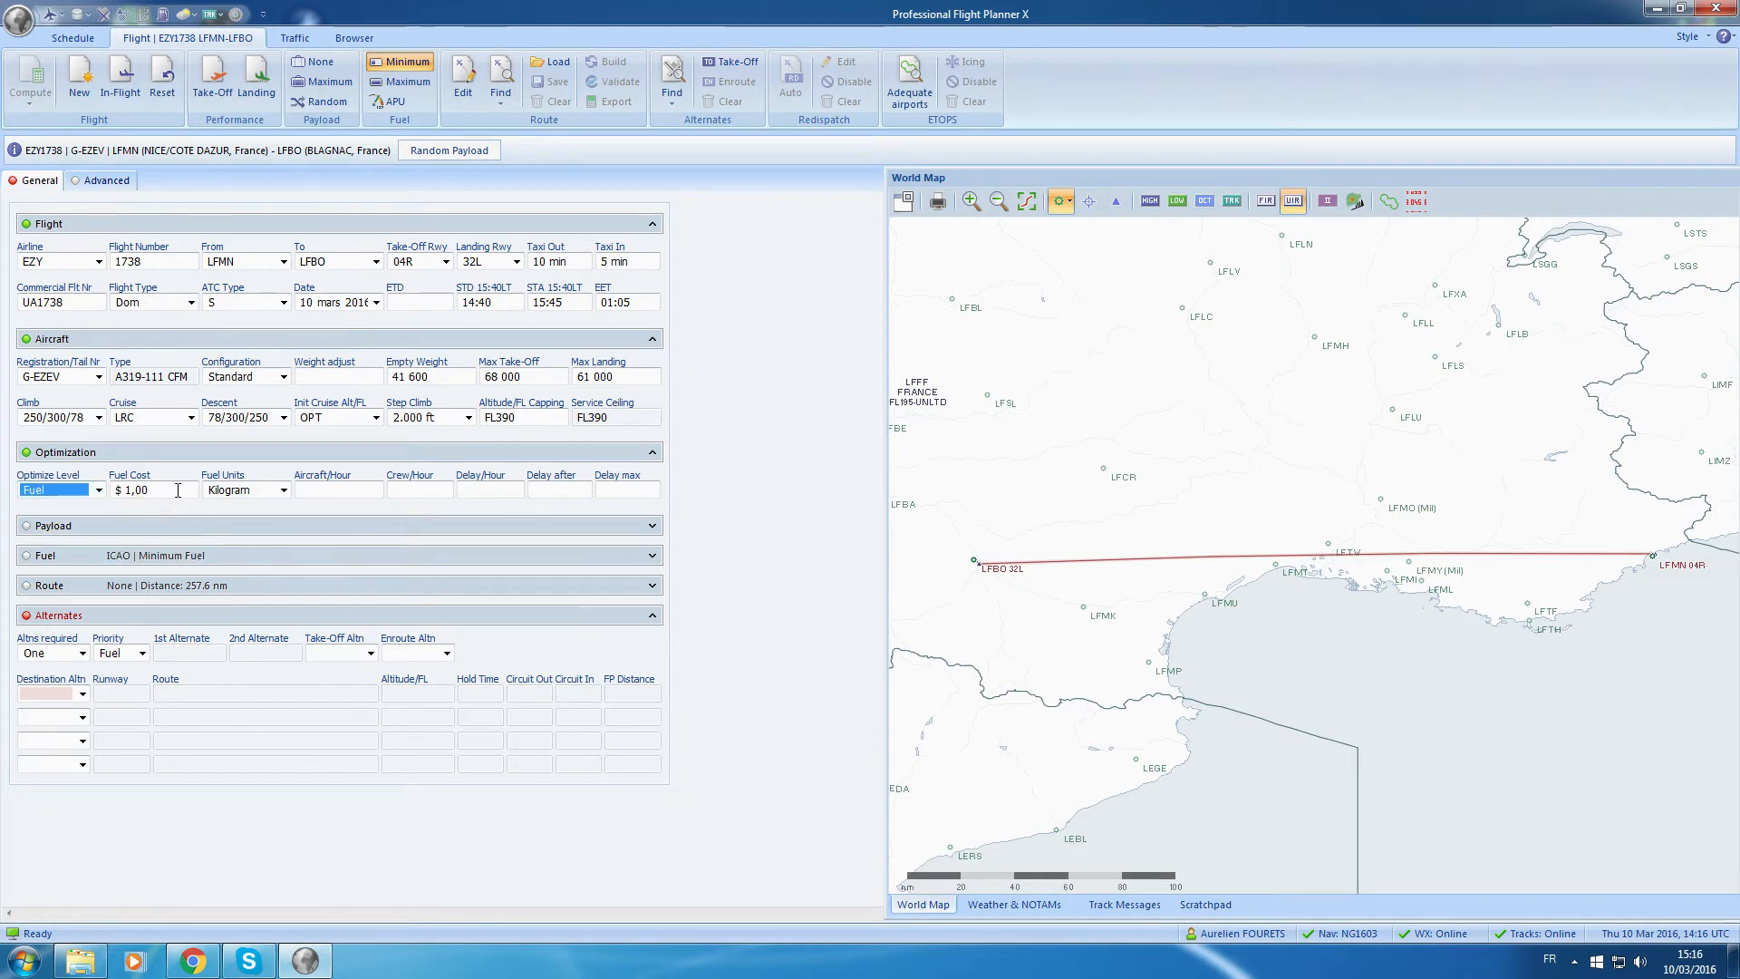
{"action": "left_click", "coordinate": [95, 491]}
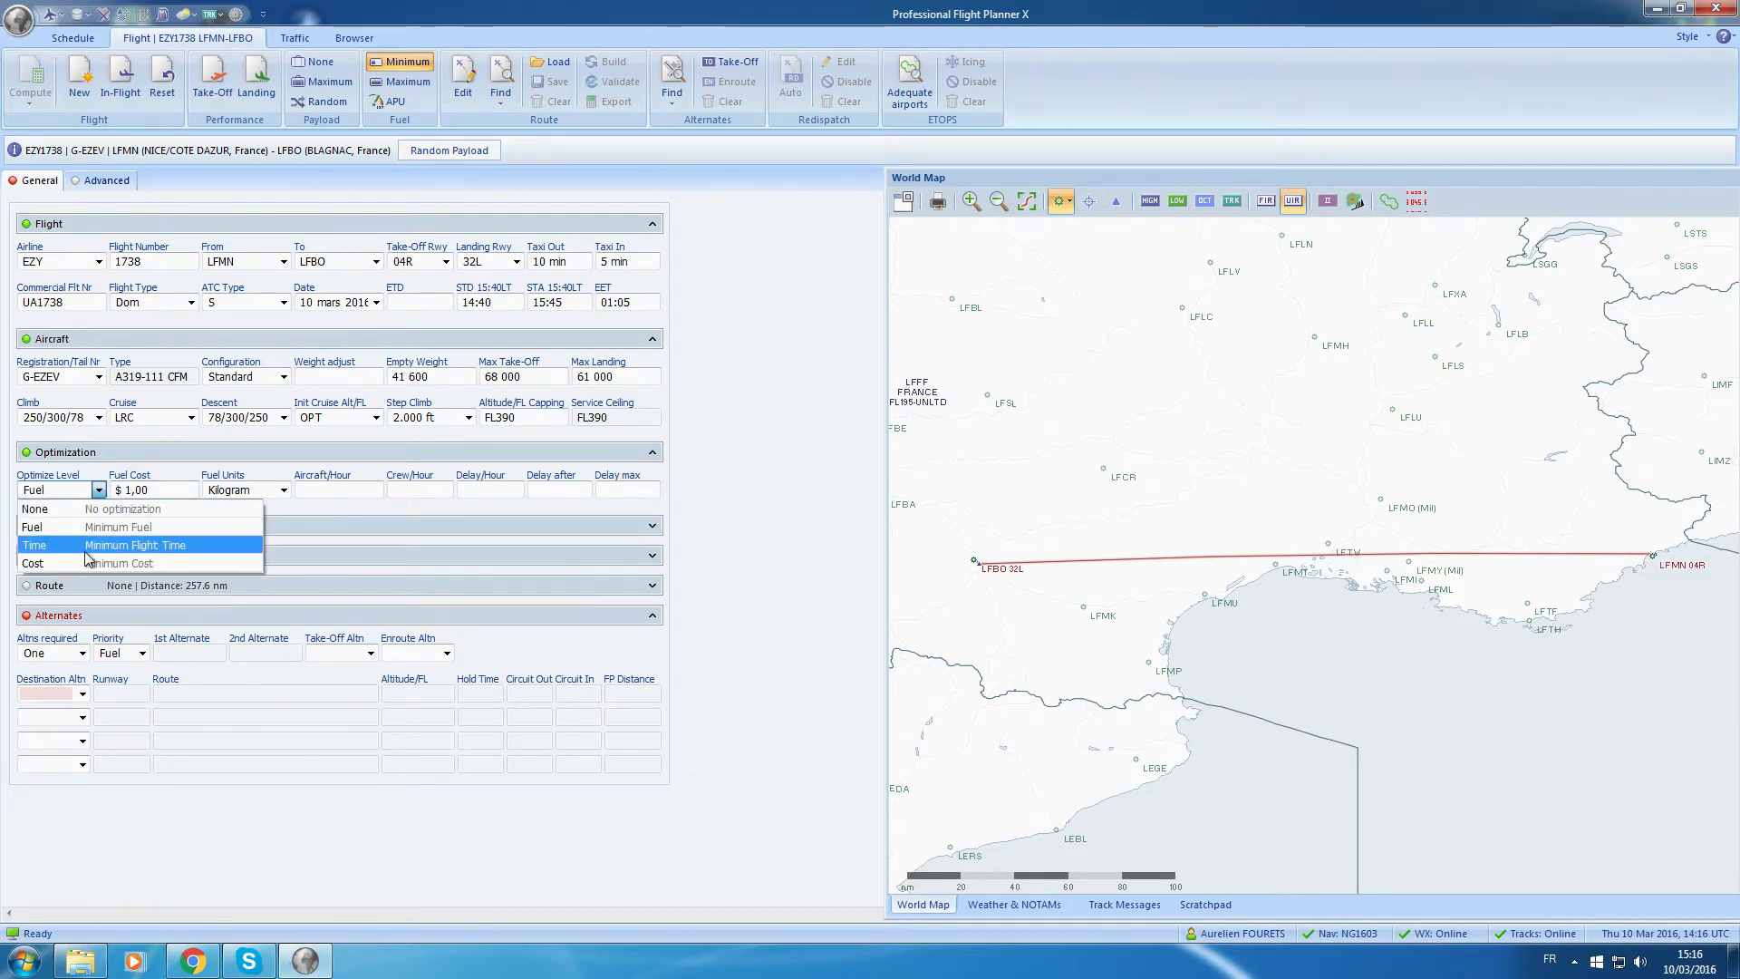
{"action": "left_click", "coordinate": [89, 563]}
{"action": "left_click", "coordinate": [88, 494]}
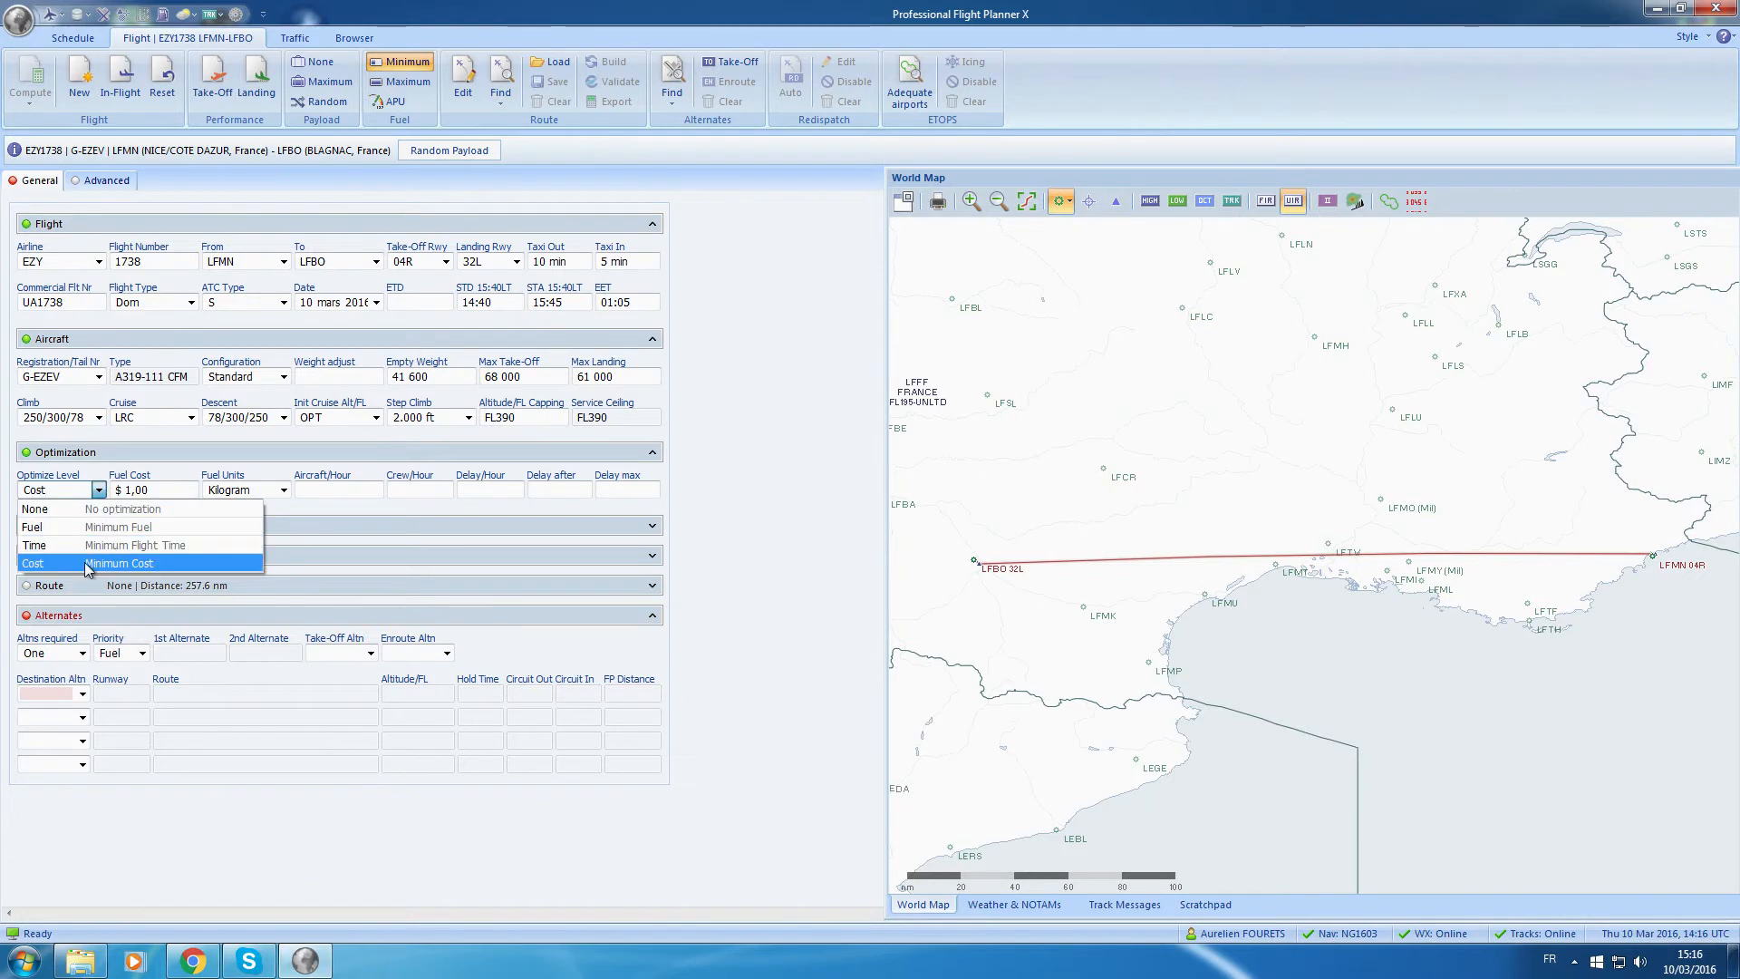
{"action": "left_click", "coordinate": [85, 562]}
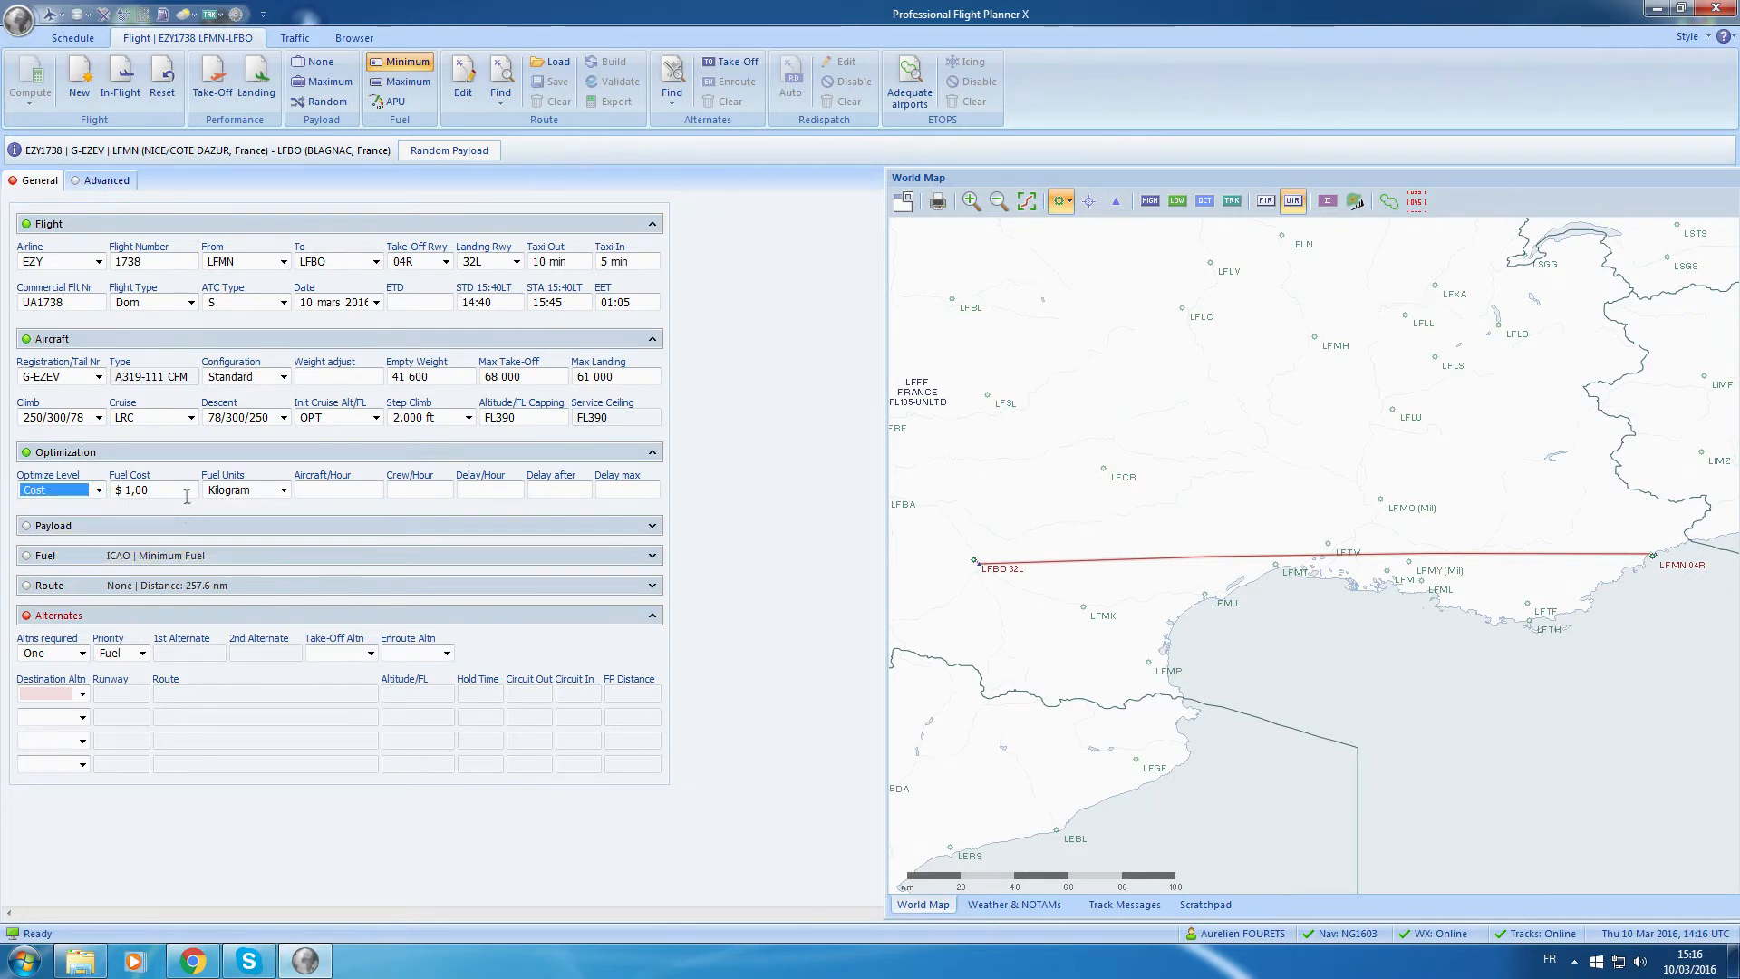
{"action": "left_click", "coordinate": [214, 490]}
{"action": "left_click", "coordinate": [214, 503]}
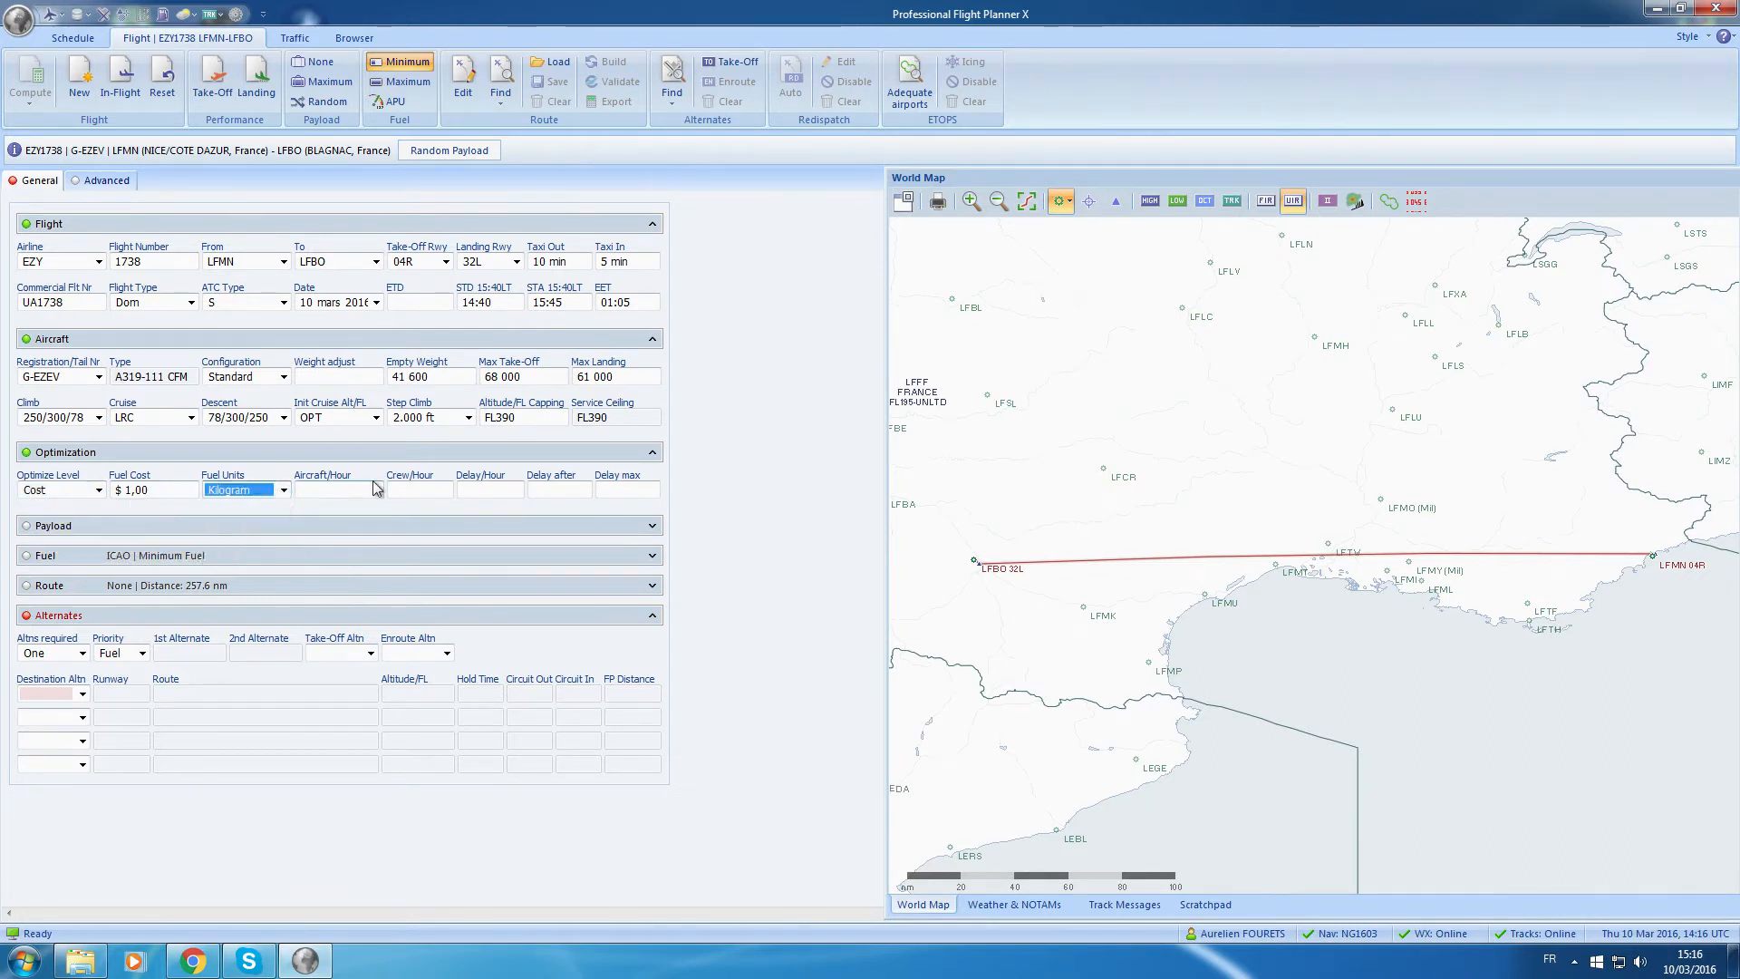
Expand the payload details, collapse the optimization and aircraft sections, and generate a random payload for the flight.
{"action": "left_click", "coordinate": [154, 526]}
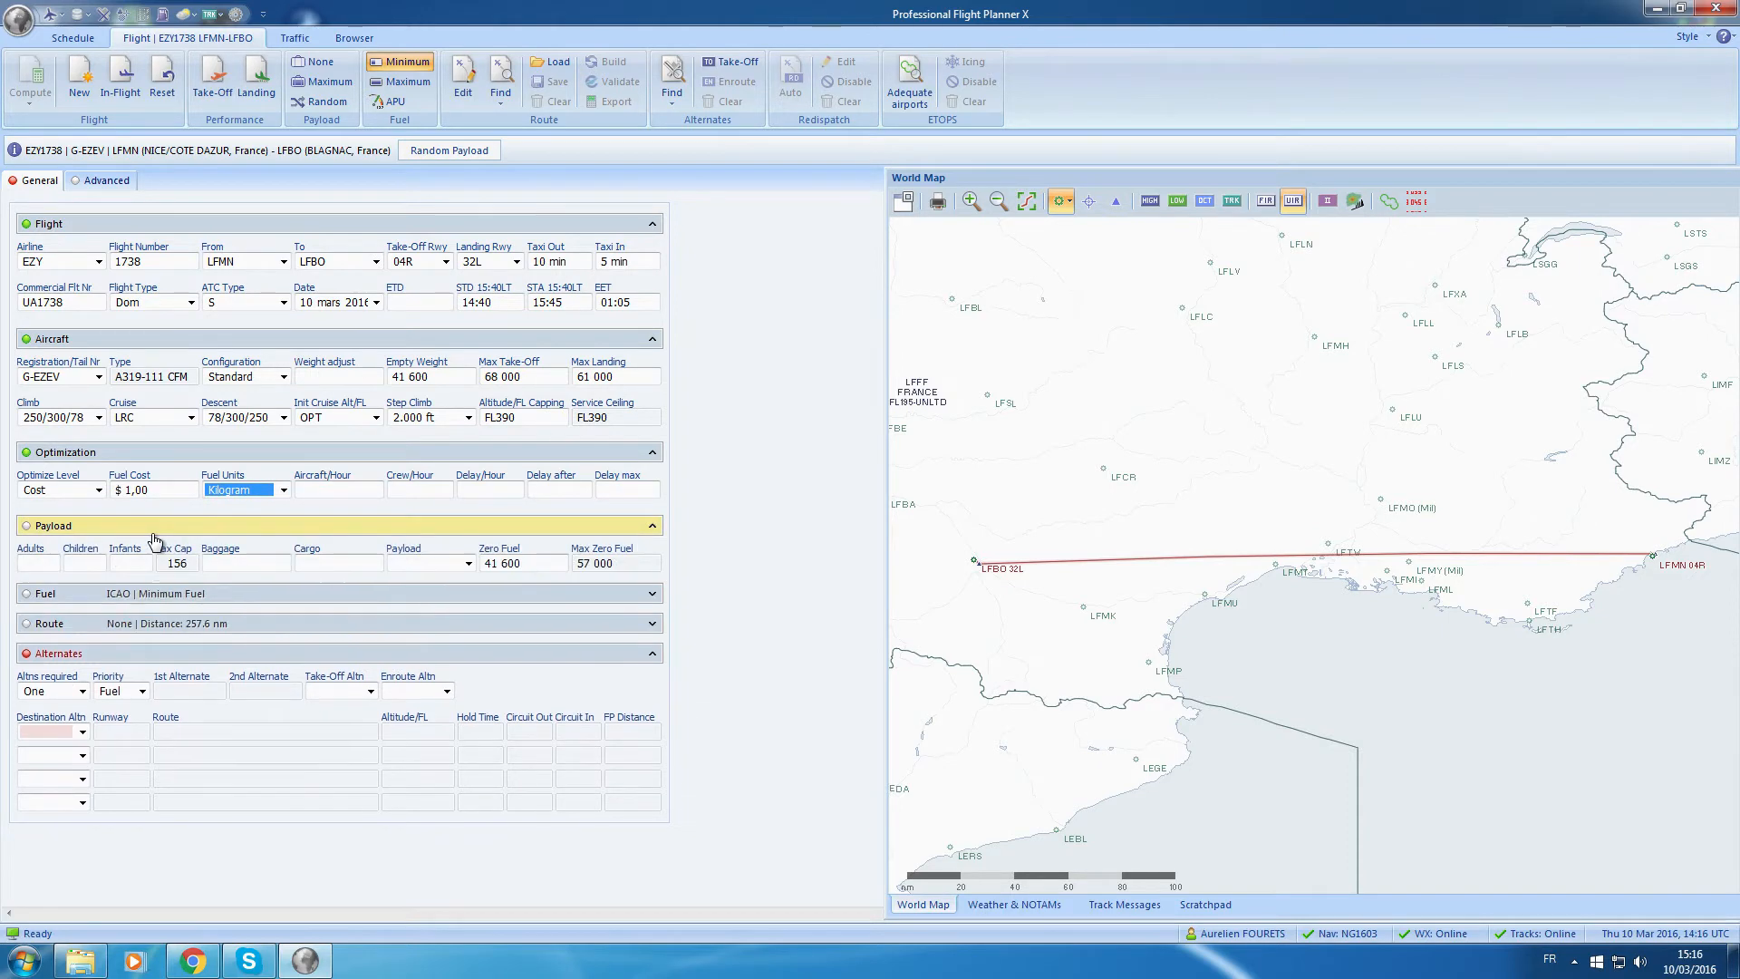
{"action": "left_click", "coordinate": [201, 450]}
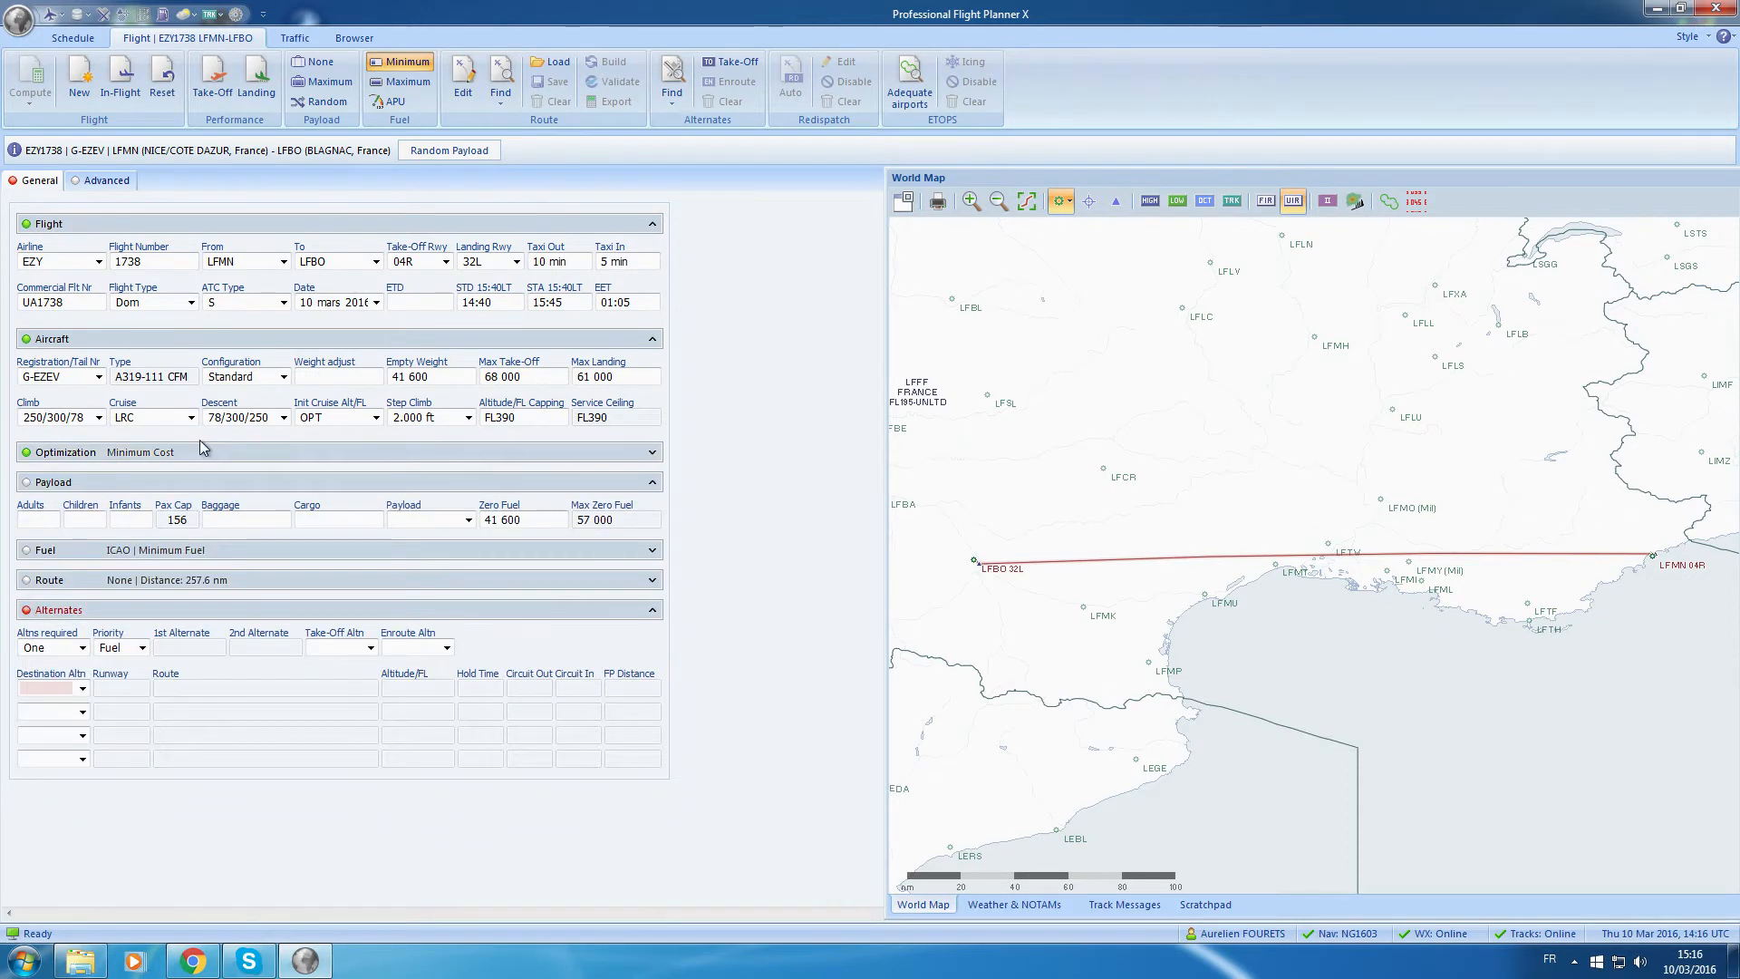
{"action": "left_click", "coordinate": [136, 339]}
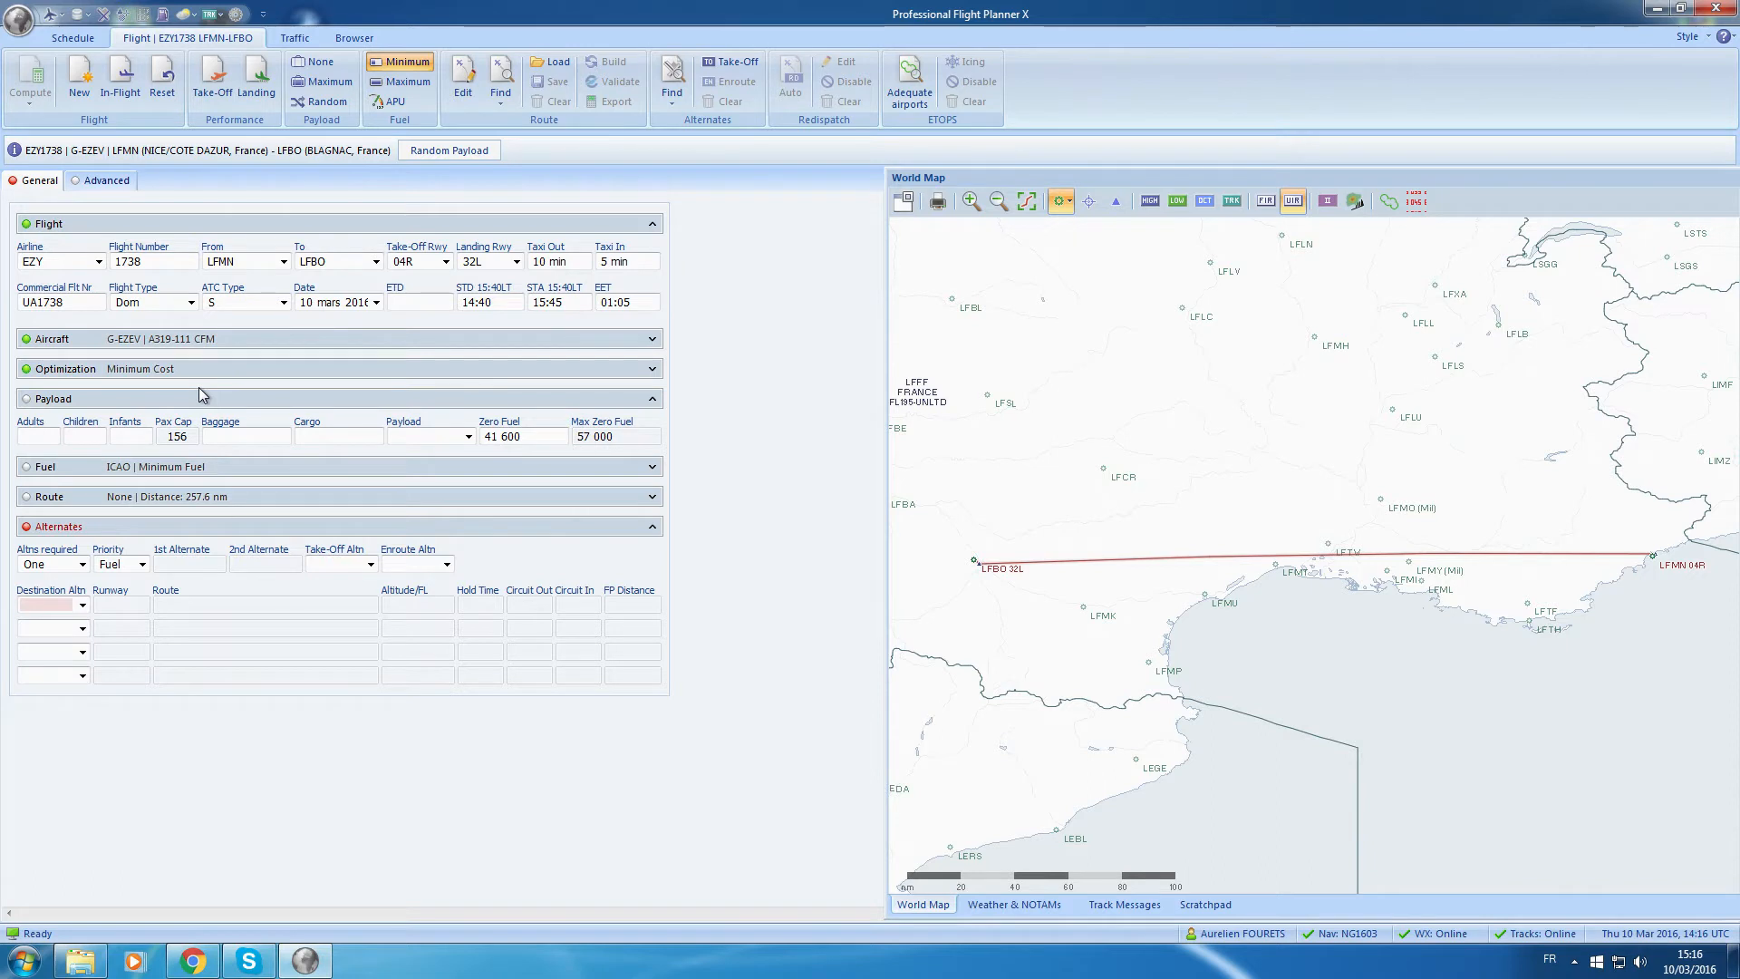
{"action": "left_click", "coordinate": [489, 152]}
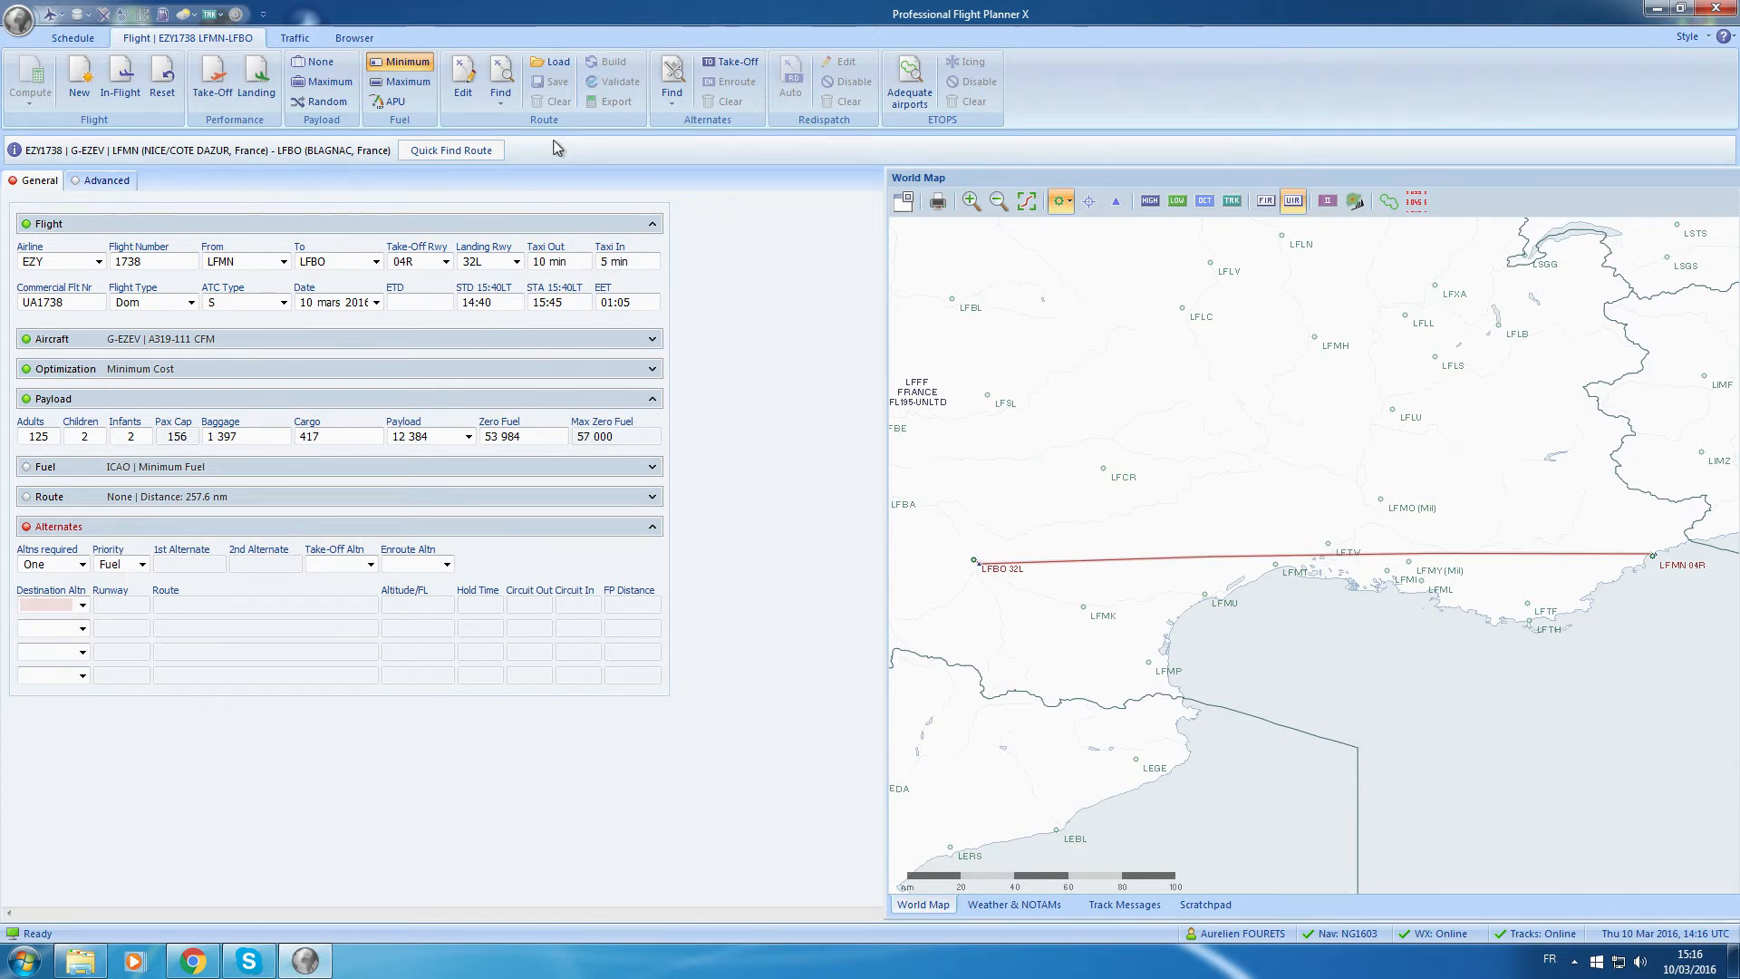
{"action": "left_click", "coordinate": [319, 440]}
{"action": "double_click", "coordinate": [329, 442]}
{"action": "left_click", "coordinate": [469, 437]}
{"action": "left_click", "coordinate": [470, 438]}
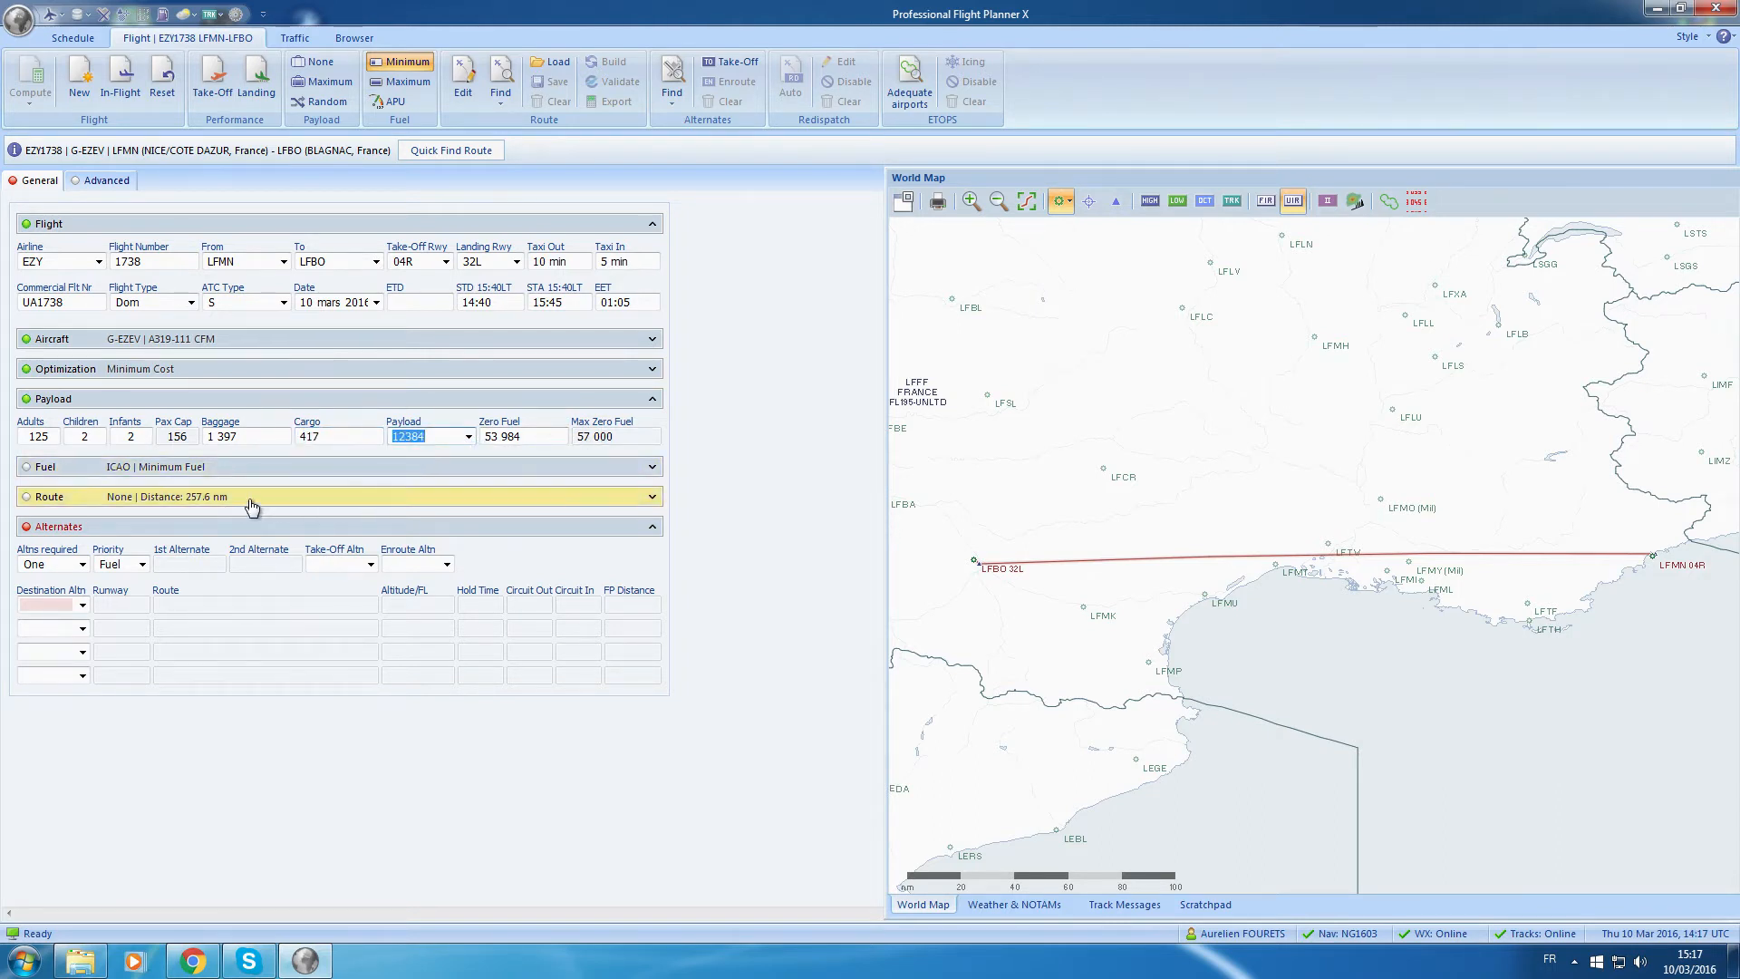
Expand the fuel section, collapse the payload details and select ICAO International Fuel Rules as the fuel policy.
{"action": "left_click", "coordinate": [245, 467]}
{"action": "left_click", "coordinate": [124, 408]}
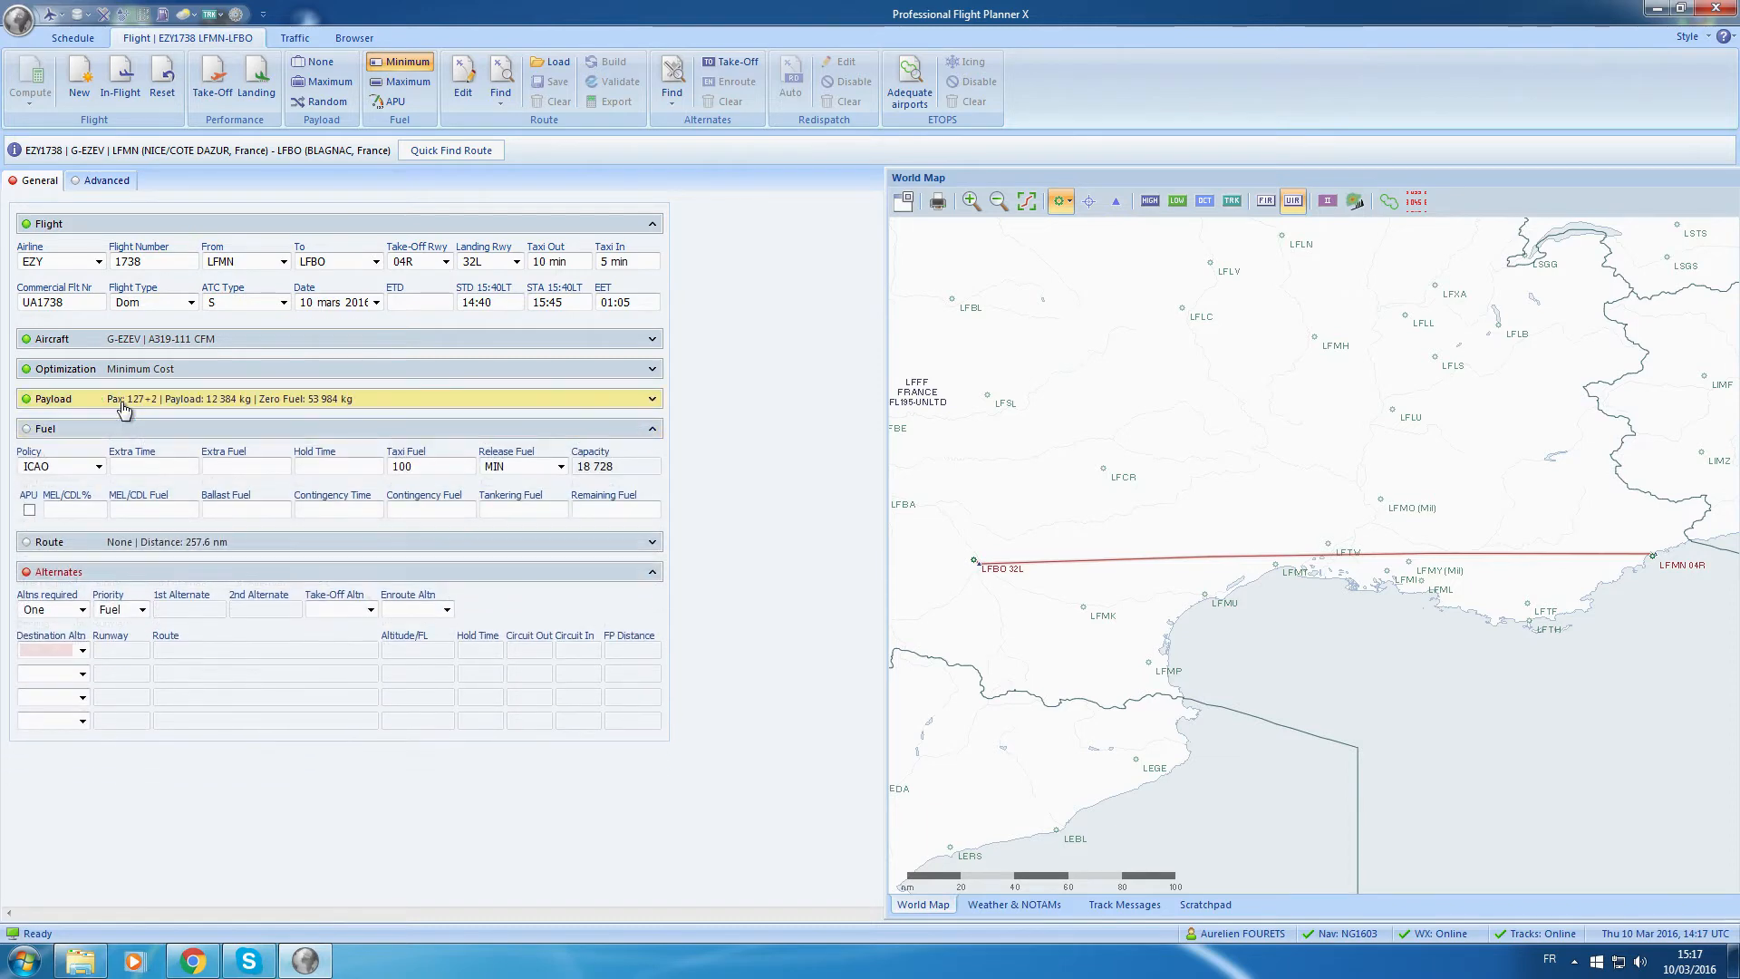
{"action": "left_click", "coordinate": [97, 466]}
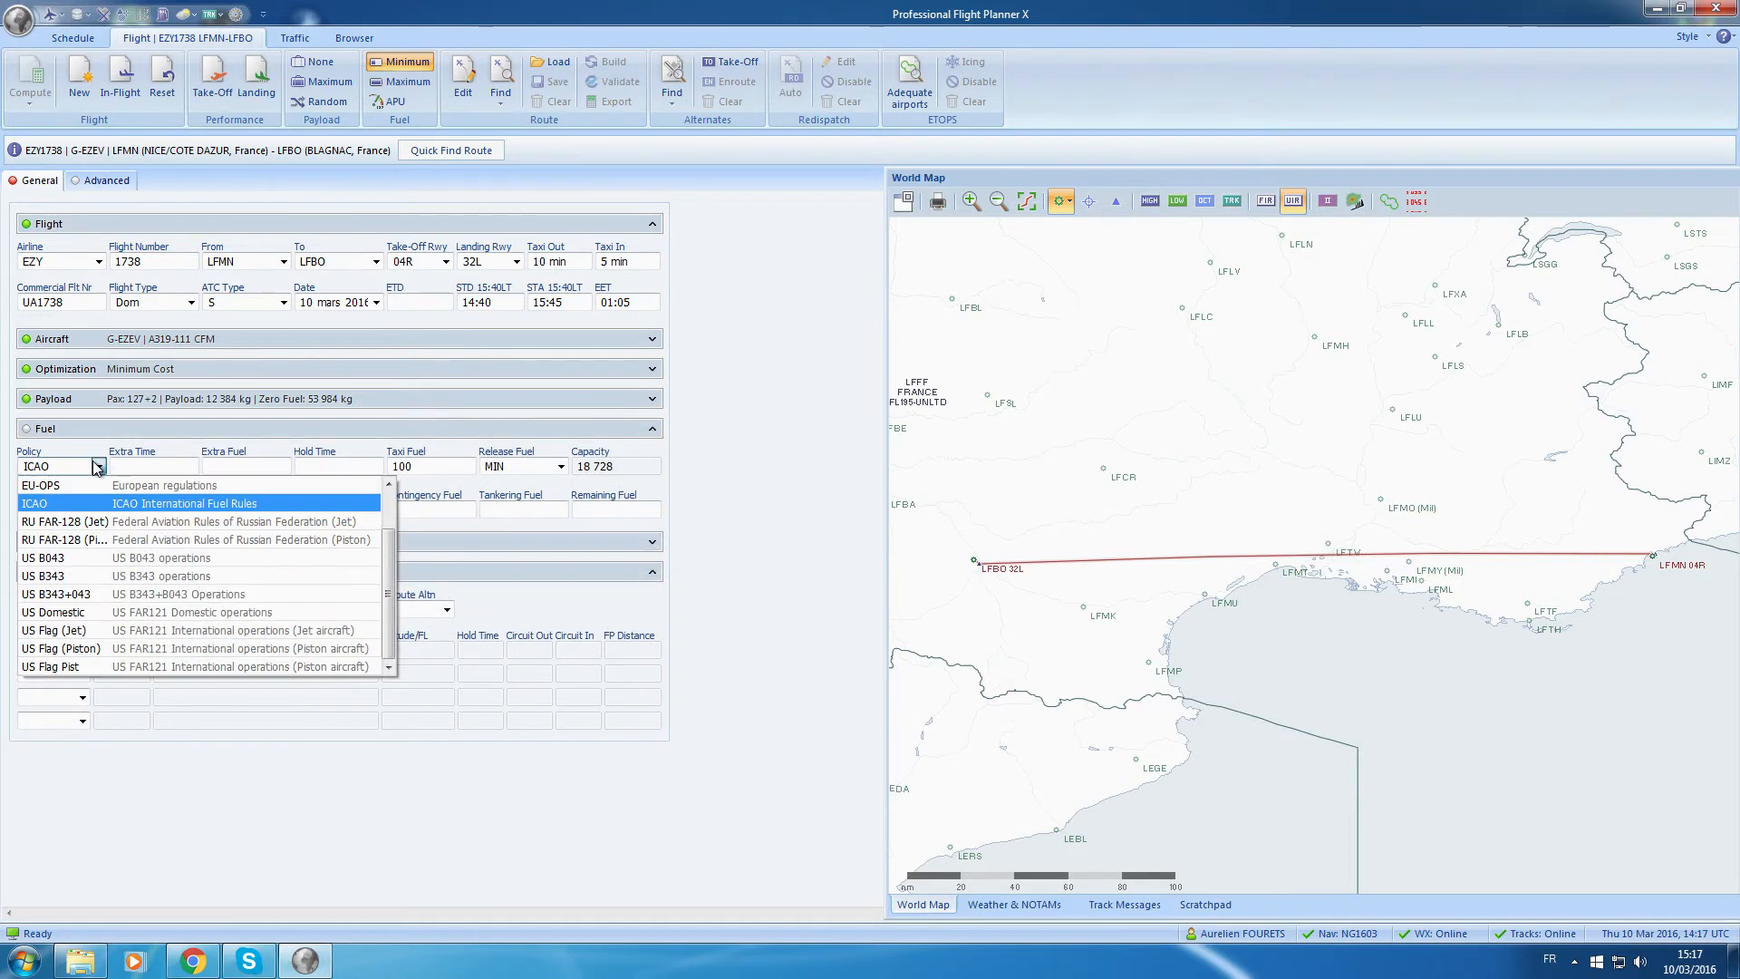
{"action": "left_click", "coordinate": [87, 505]}
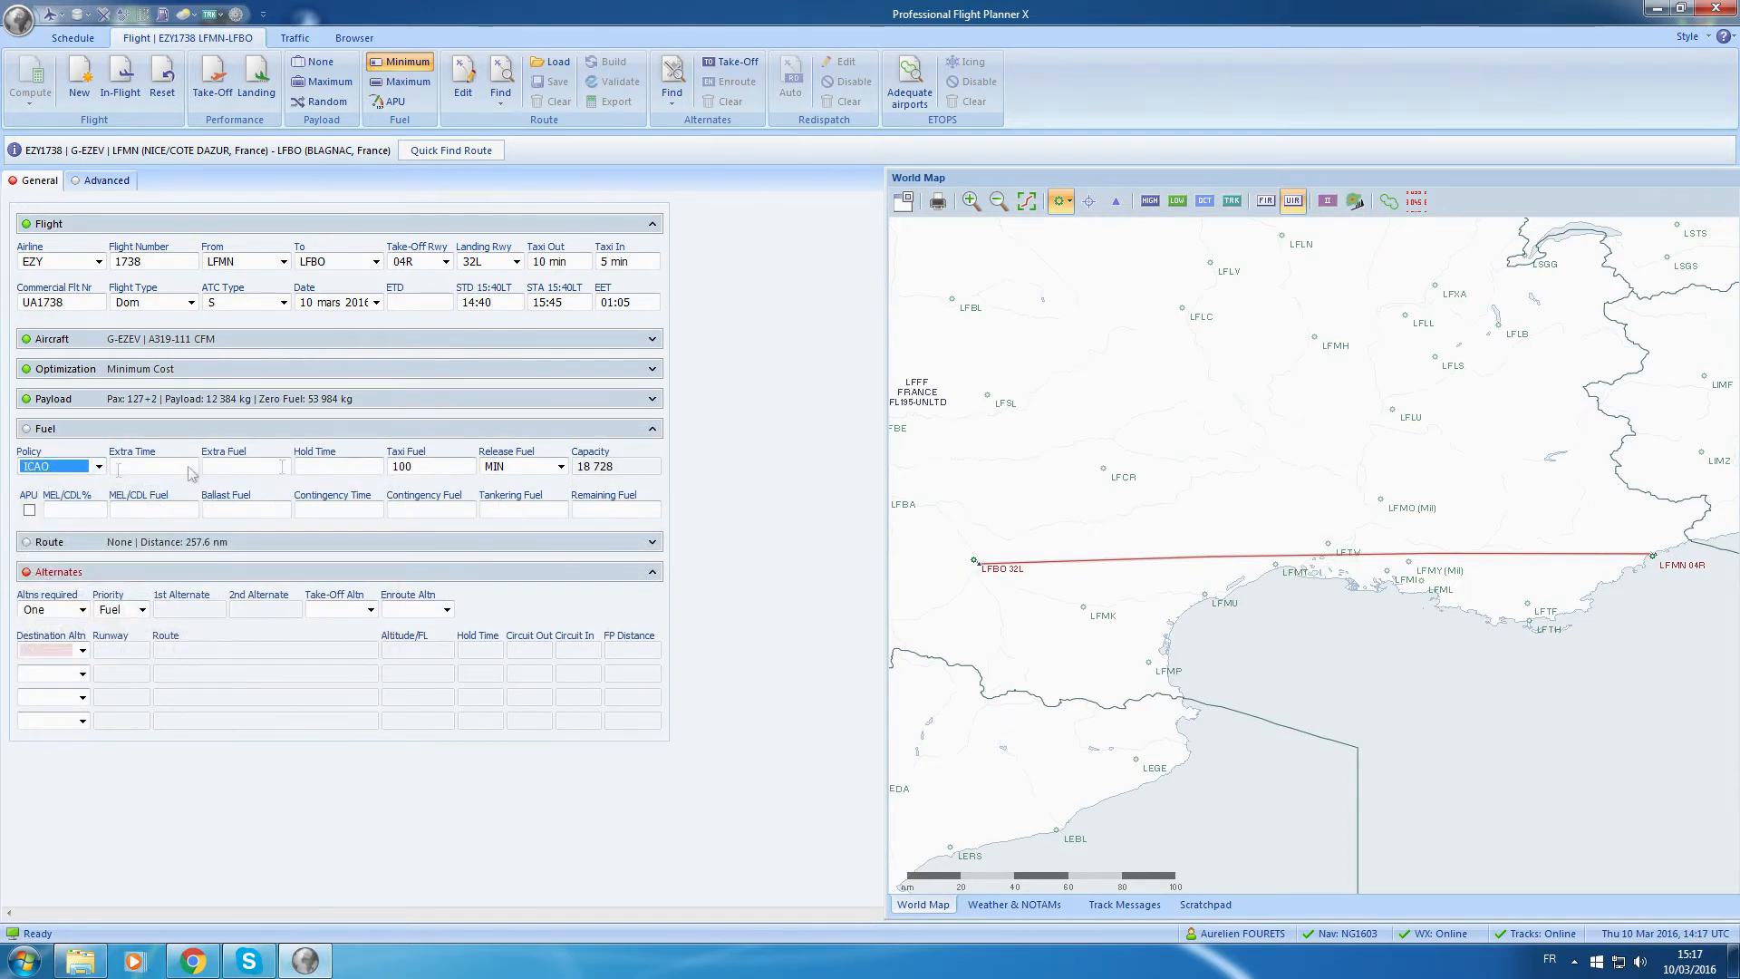
{"action": "left_click", "coordinate": [97, 467]}
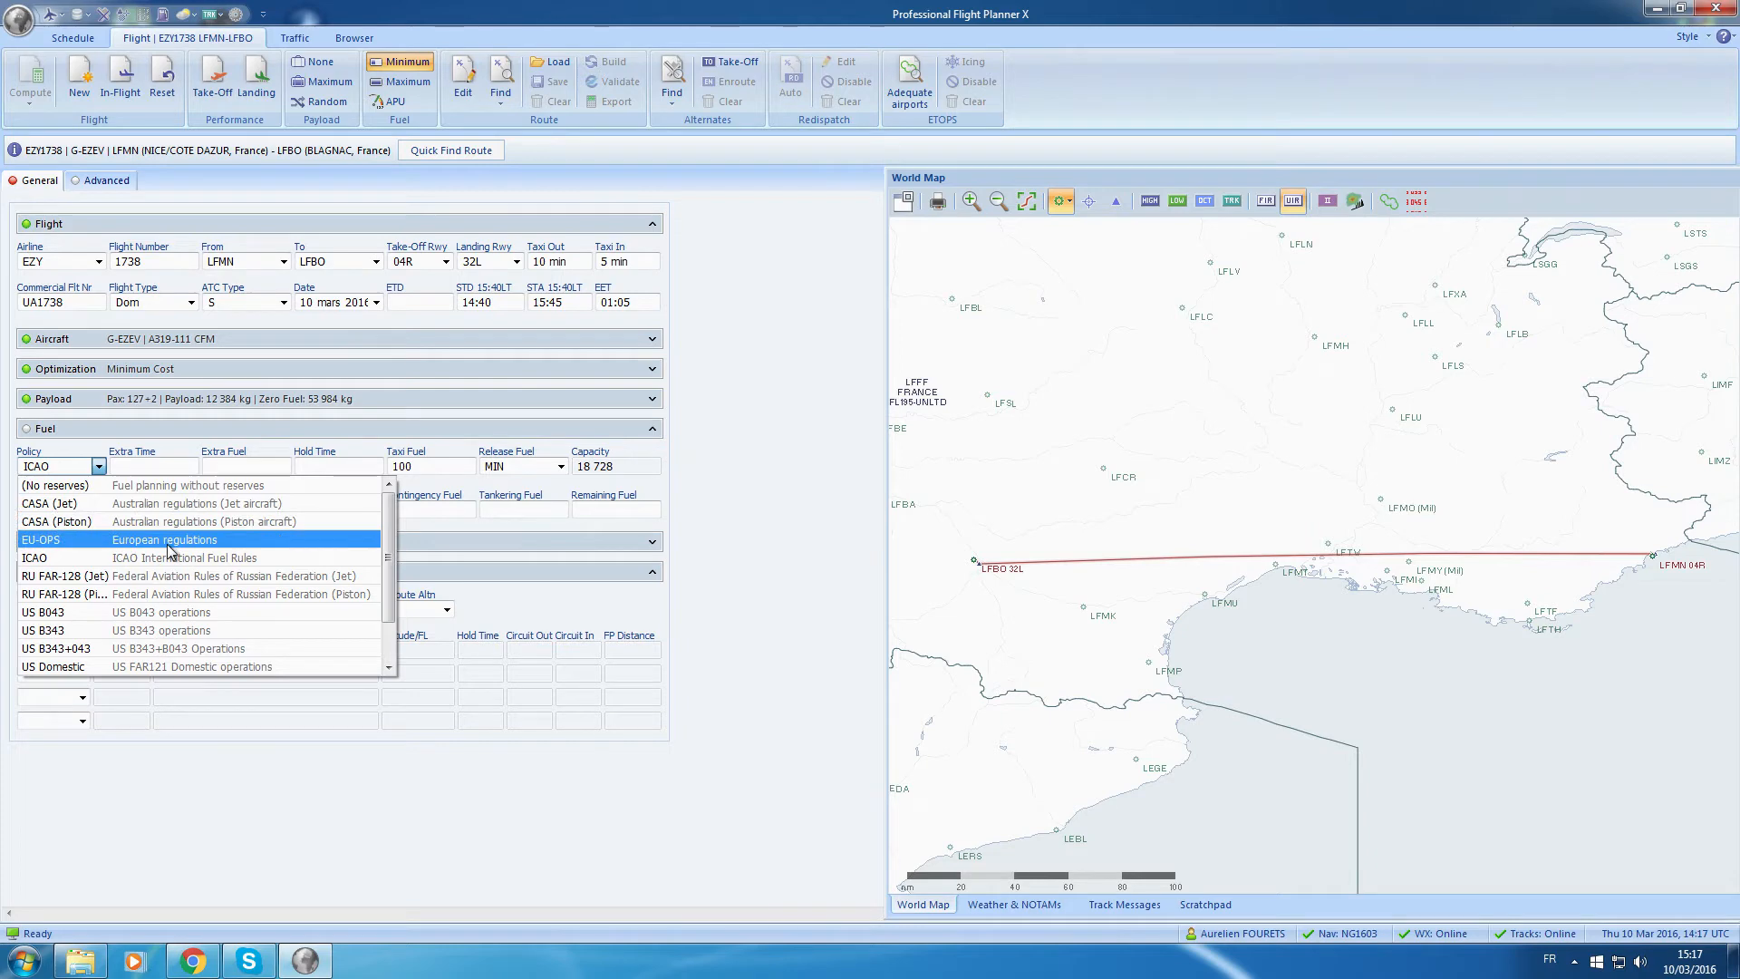
{"action": "scroll", "coordinate": [168, 548], "scroll_direction": "down", "scroll_amount": 2}
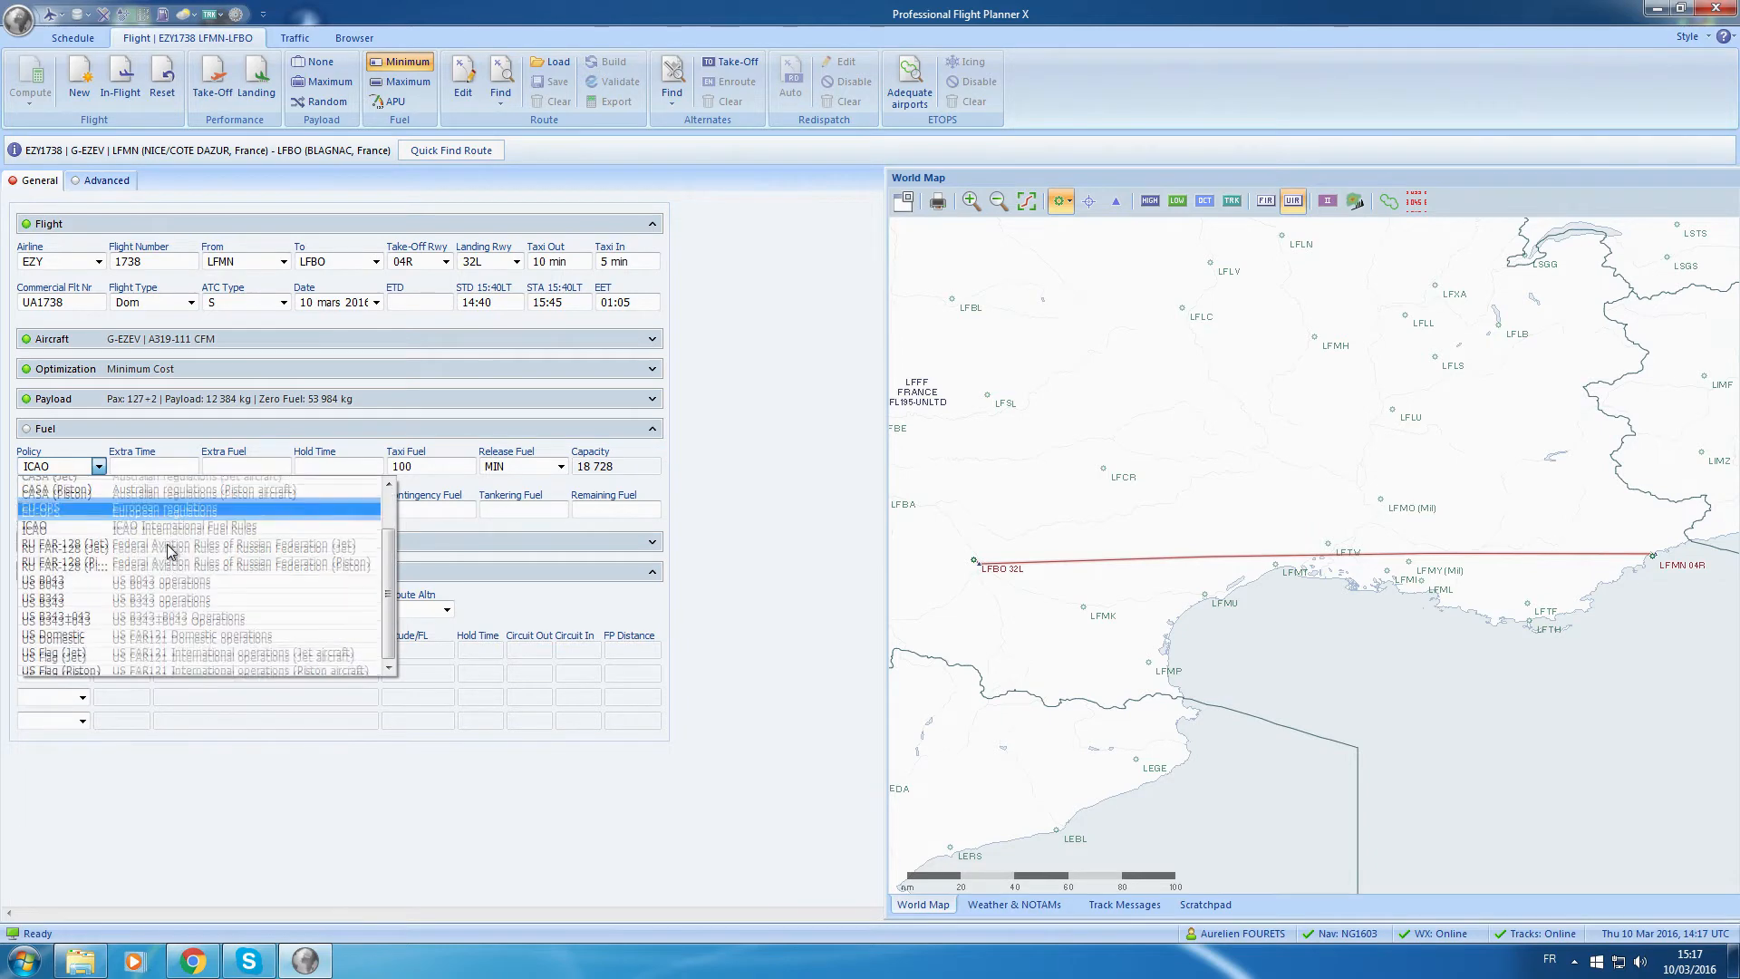
{"action": "scroll", "coordinate": [154, 554], "scroll_direction": "up", "scroll_amount": 2}
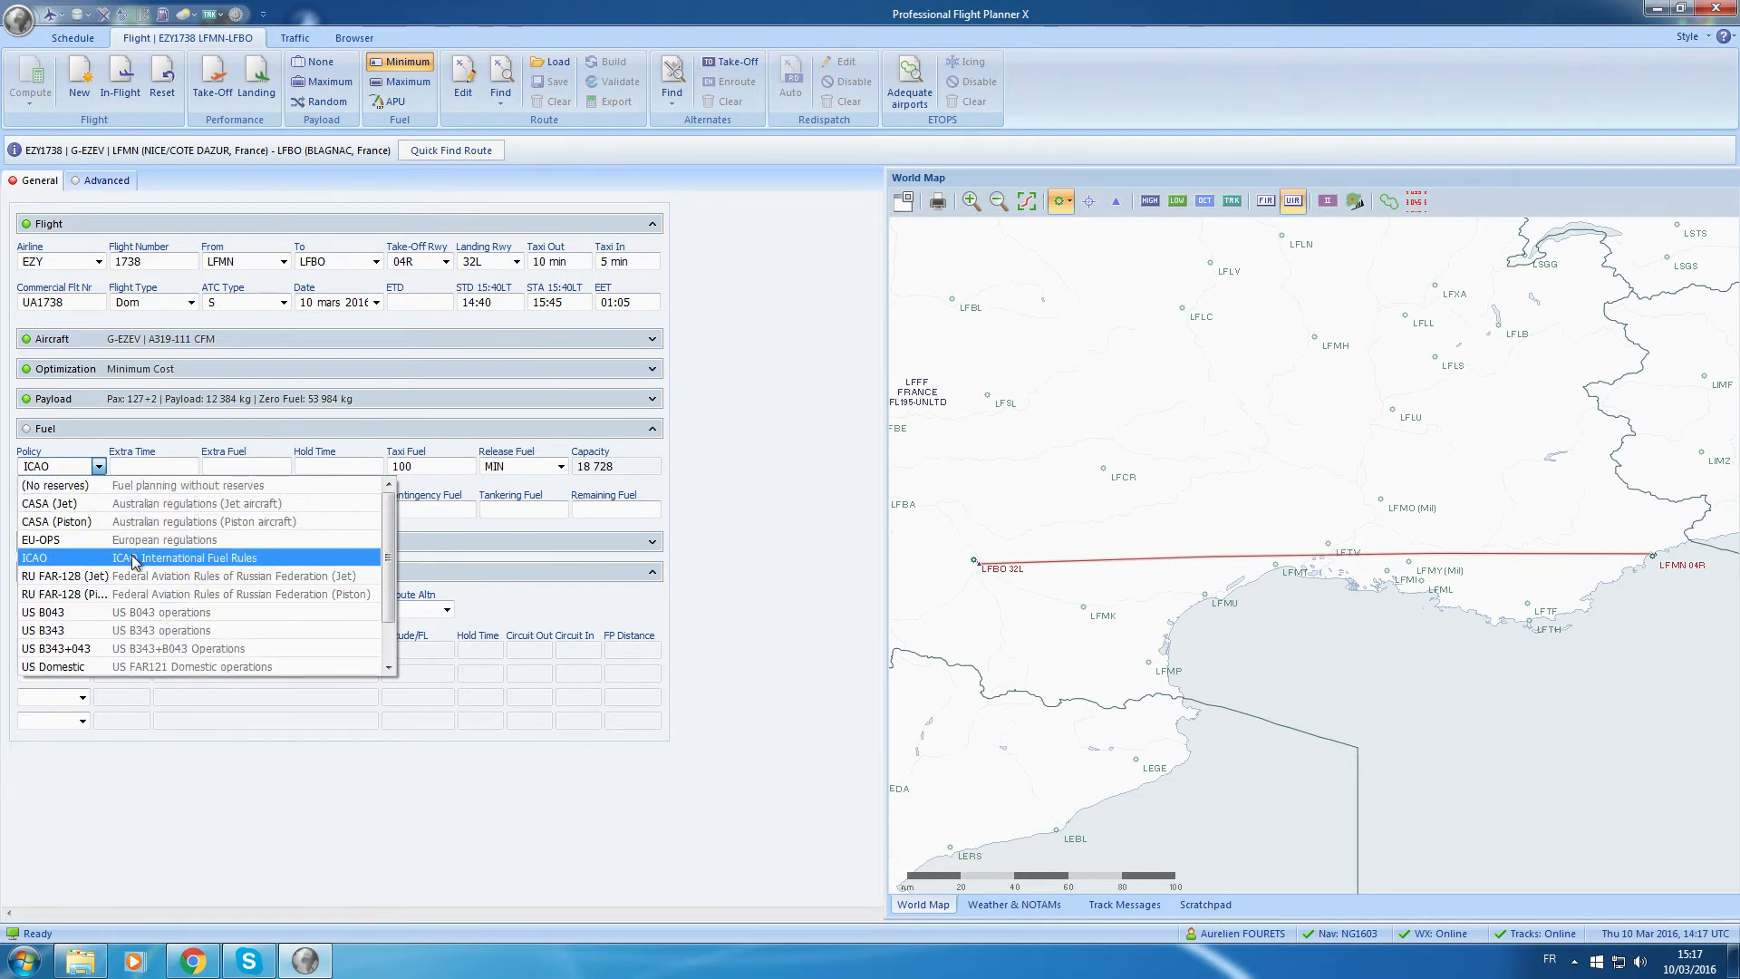
{"action": "left_click", "coordinate": [140, 559]}
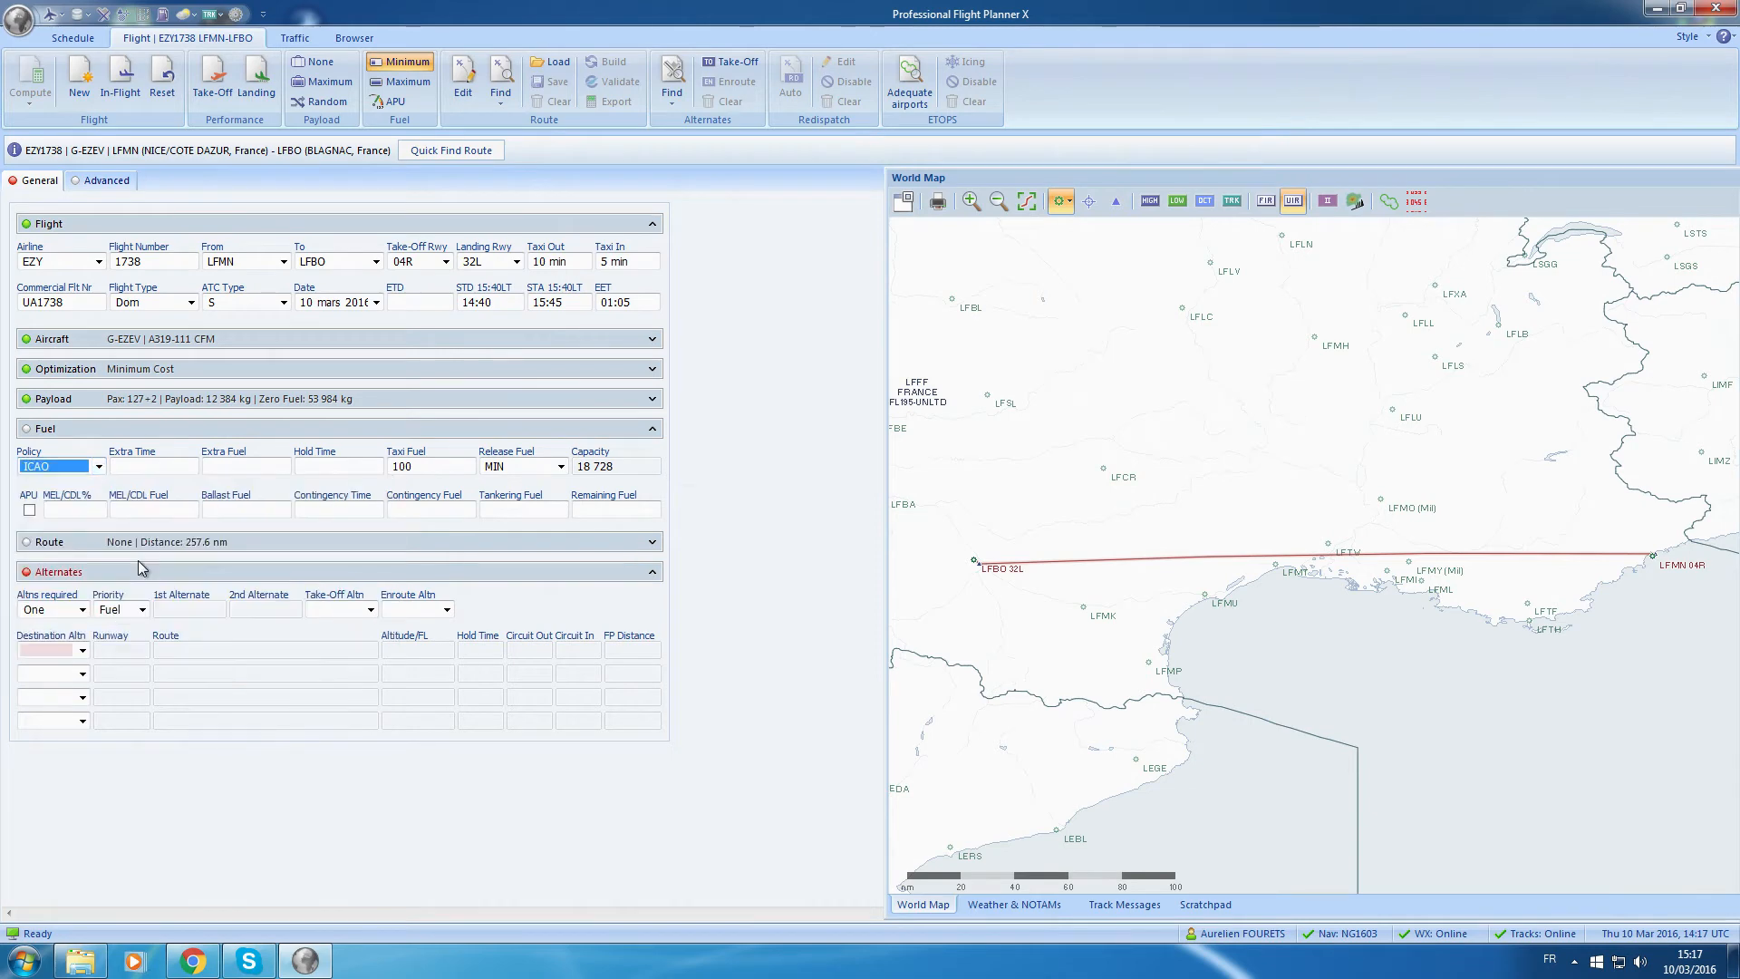
{"action": "left_click", "coordinate": [29, 510]}
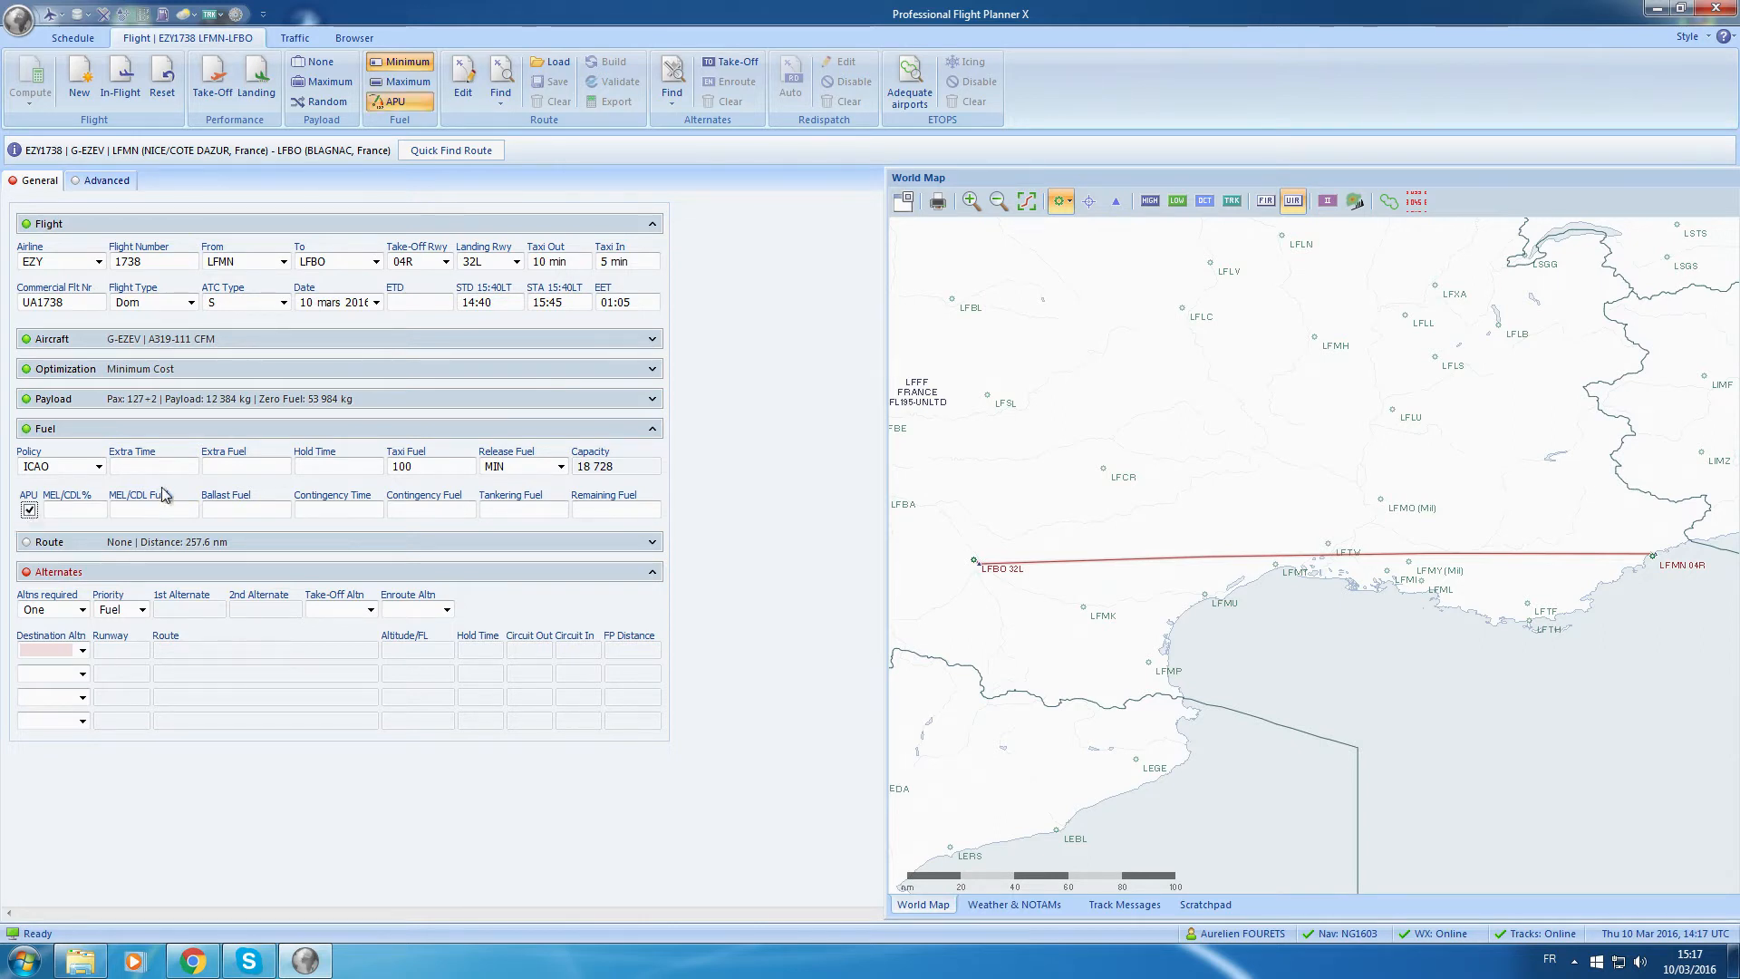
{"action": "left_click", "coordinate": [29, 509]}
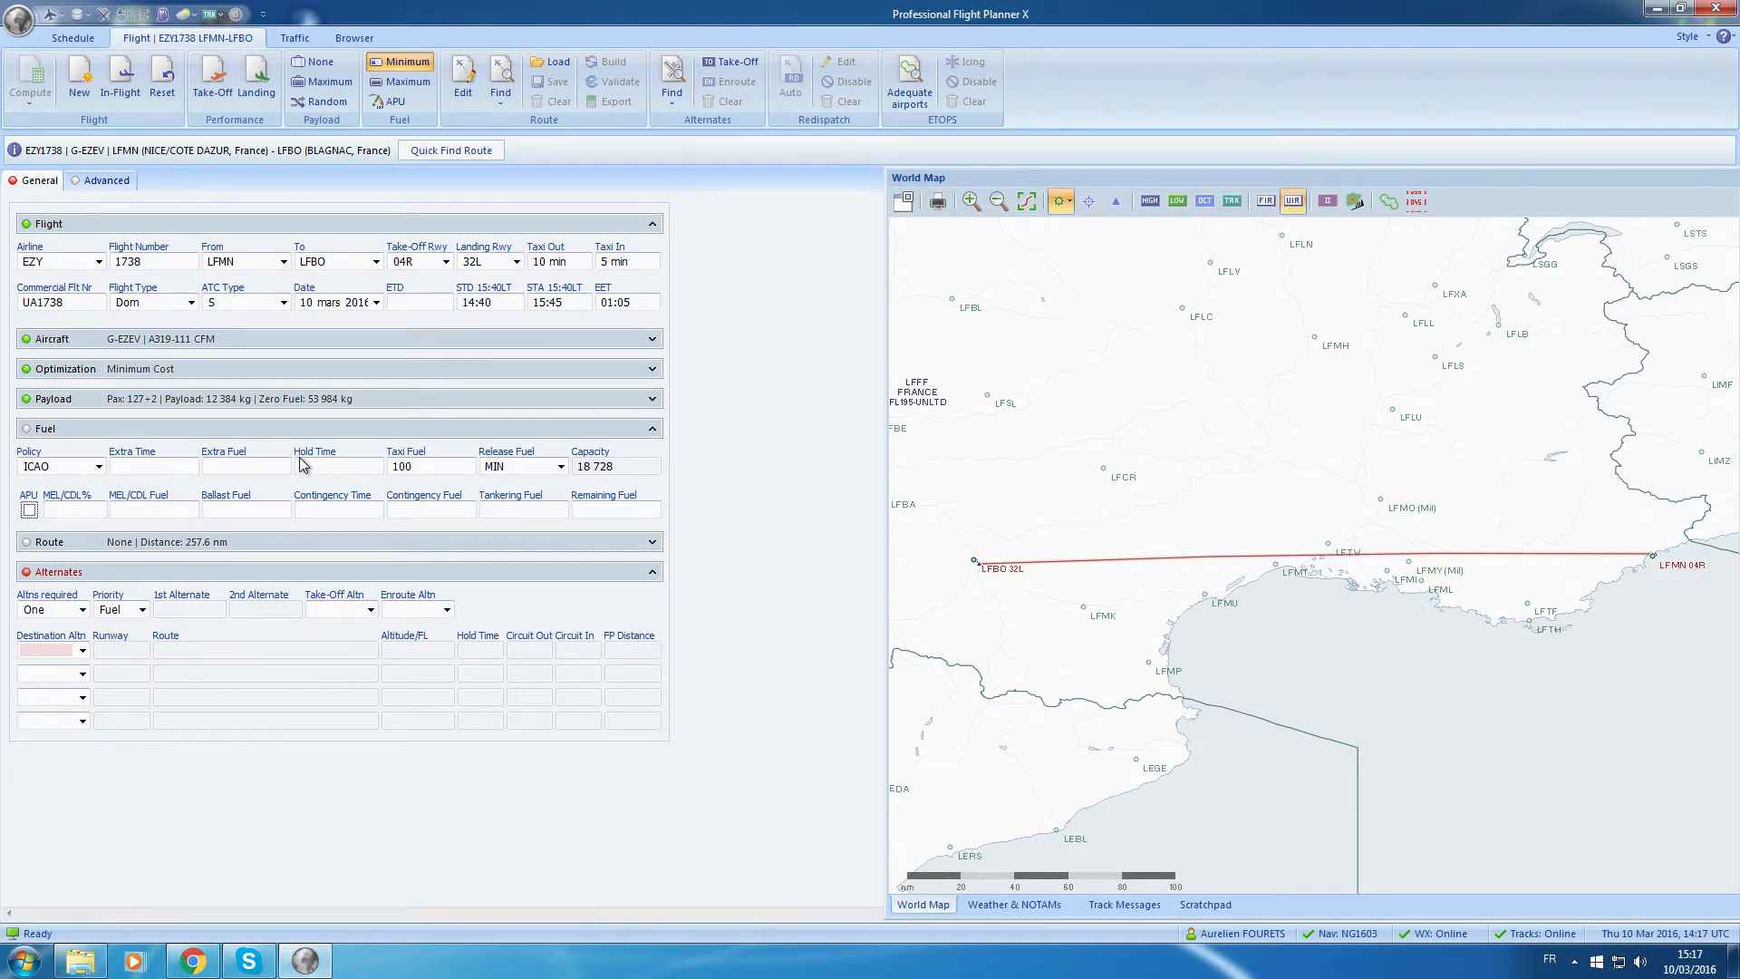
{"action": "left_click", "coordinate": [114, 467]}
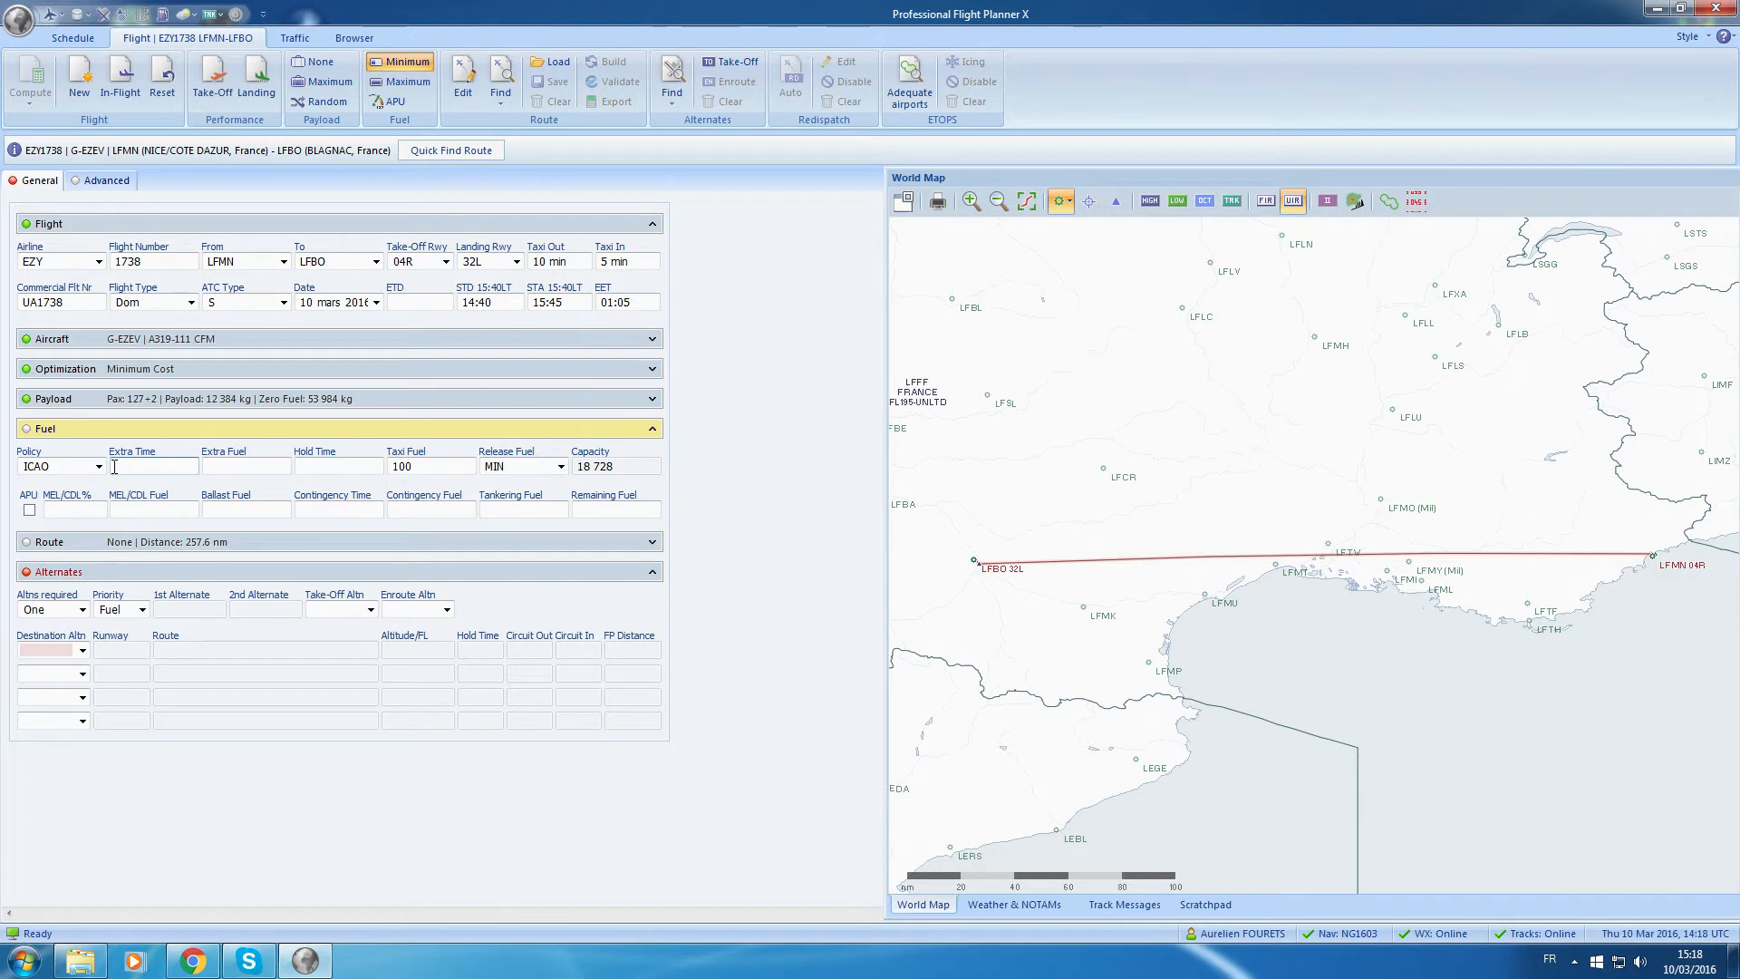
{"action": "type", "text": "10"}
{"action": "left_click", "coordinate": [171, 508]}
{"action": "left_click", "coordinate": [147, 468]}
{"action": "key", "text": "BackSpace"}
Check the taxi-out and taxi-in times alongside the fuel settings, leaving the fuel section collapsed.
{"action": "left_click", "coordinate": [251, 429]}
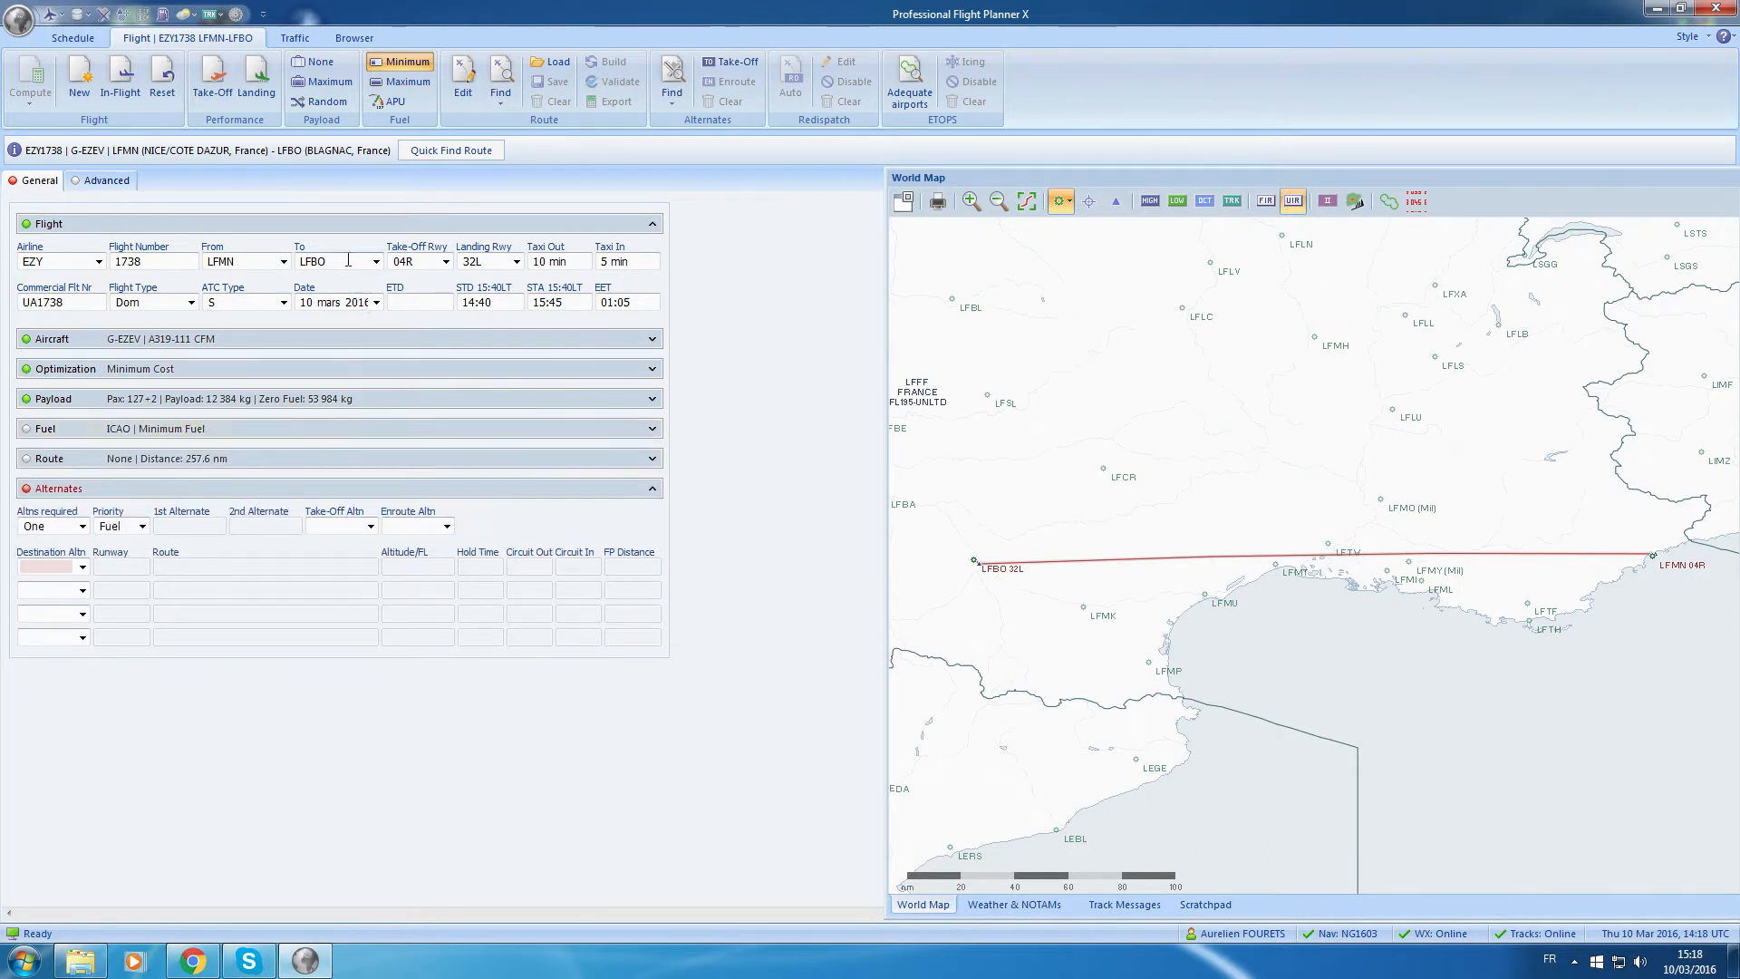
{"action": "left_click", "coordinate": [568, 259]}
{"action": "key", "text": "Tab"}
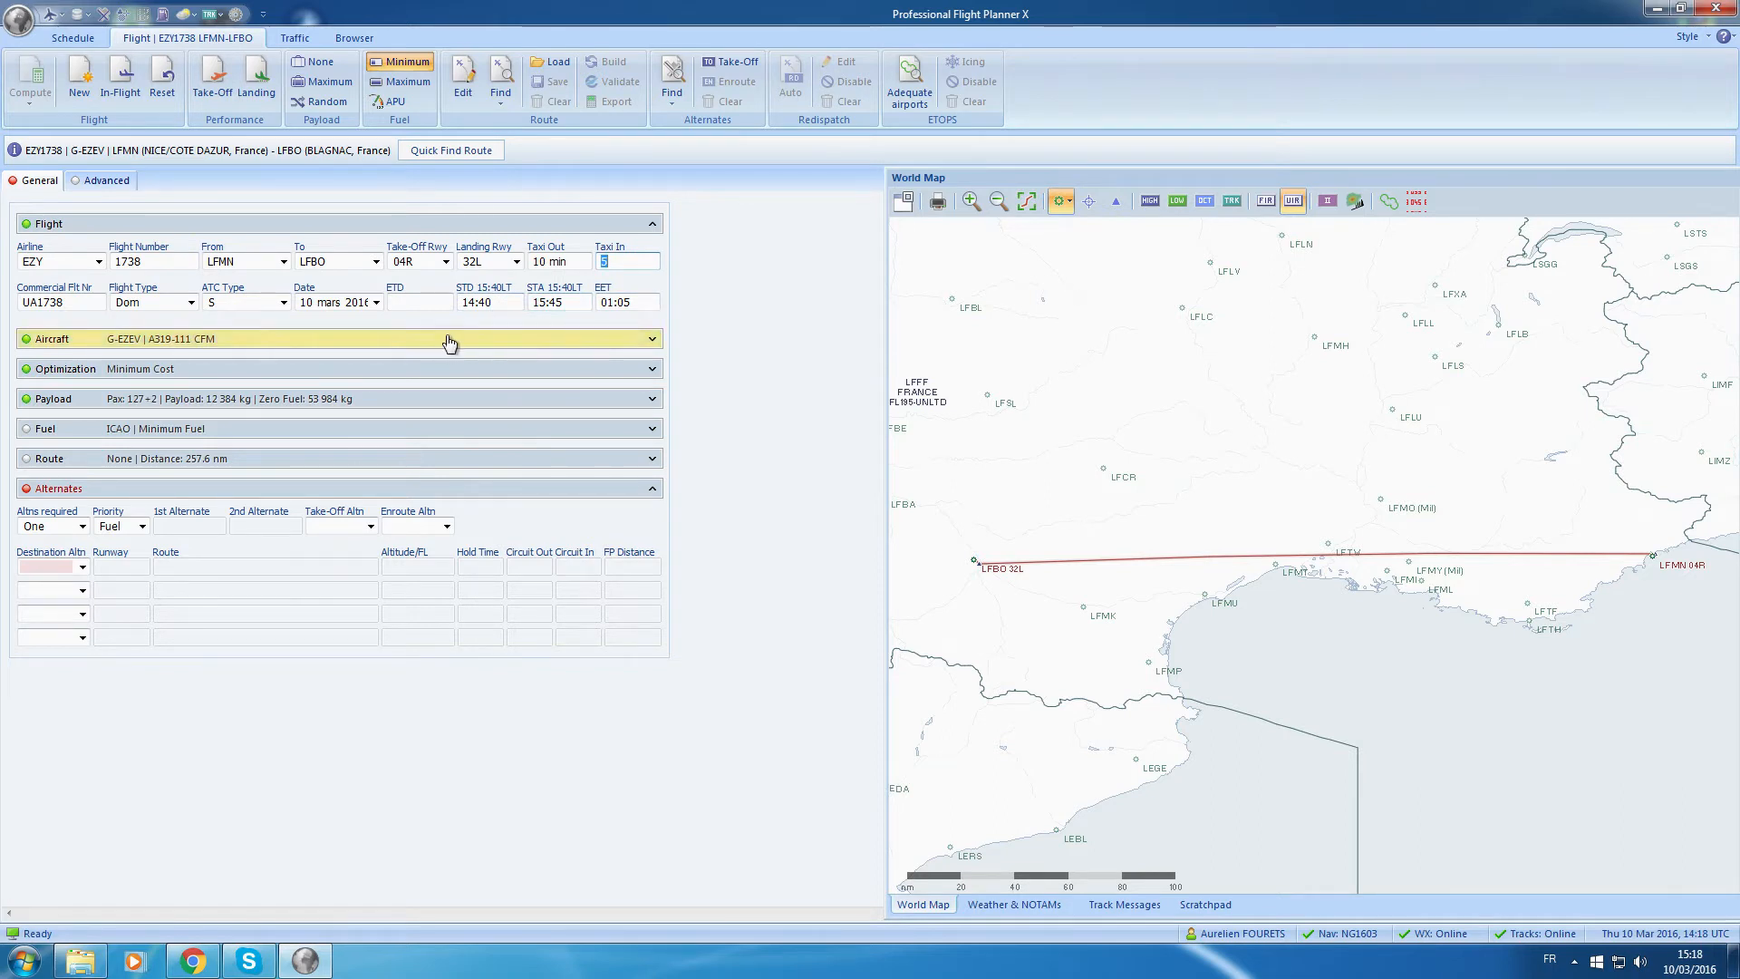
{"action": "left_click", "coordinate": [127, 431]}
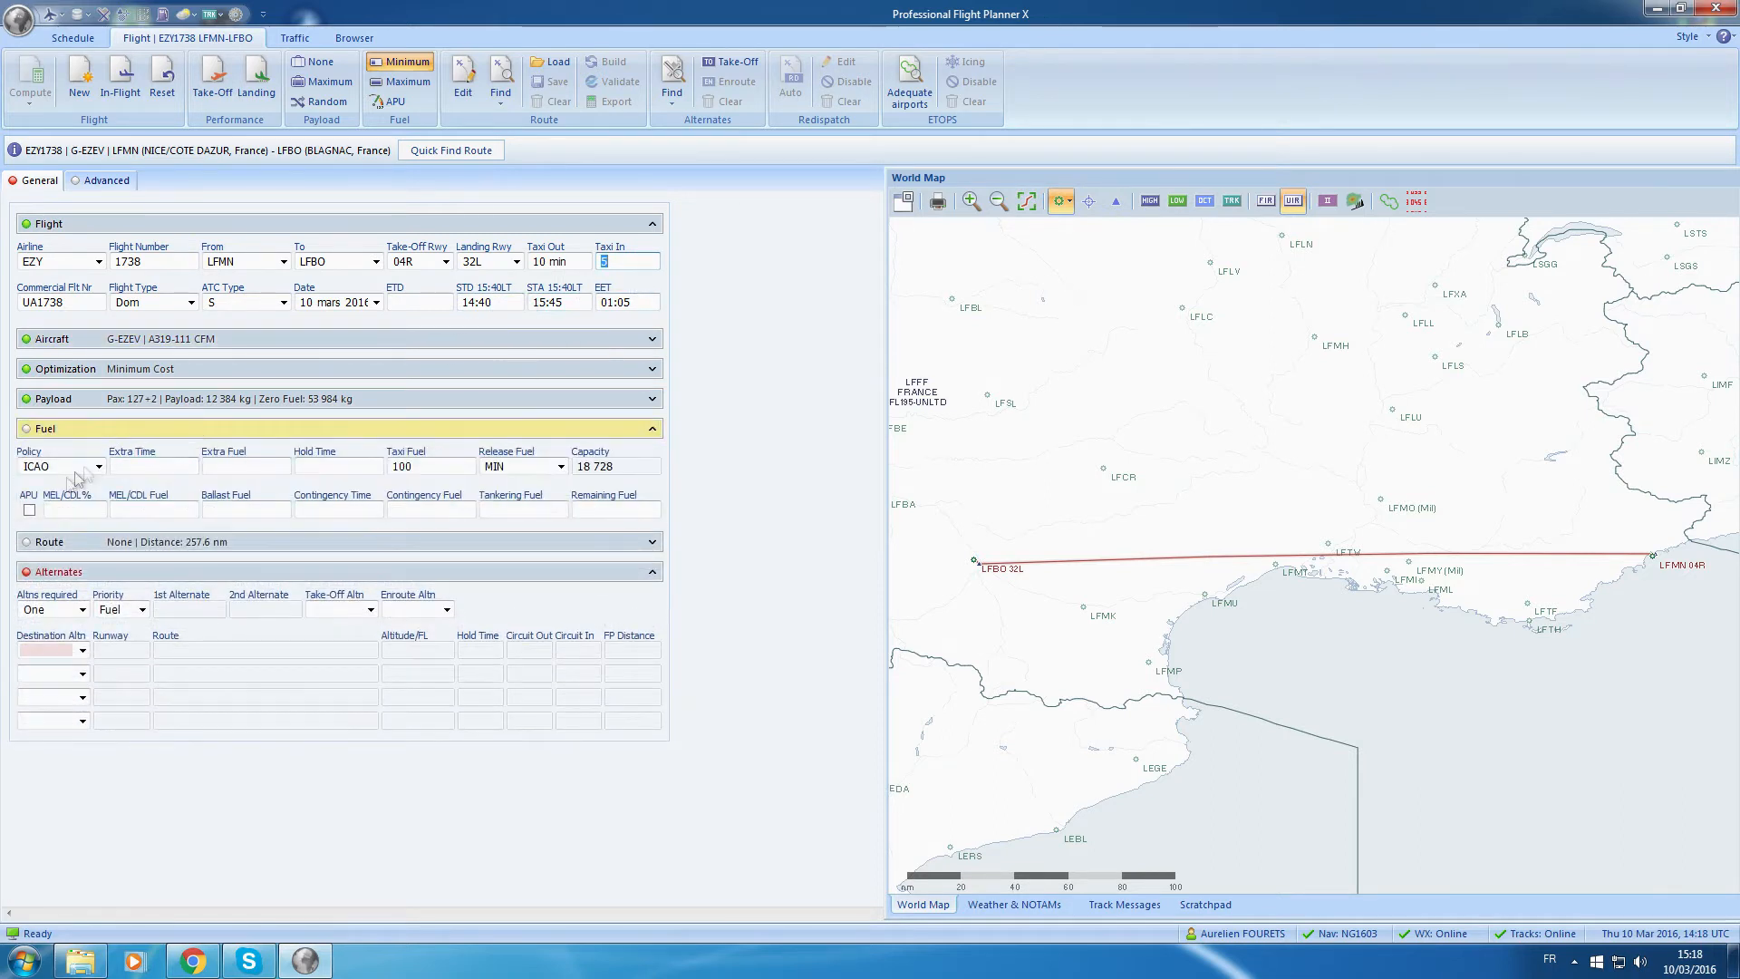
{"action": "left_click", "coordinate": [120, 431]}
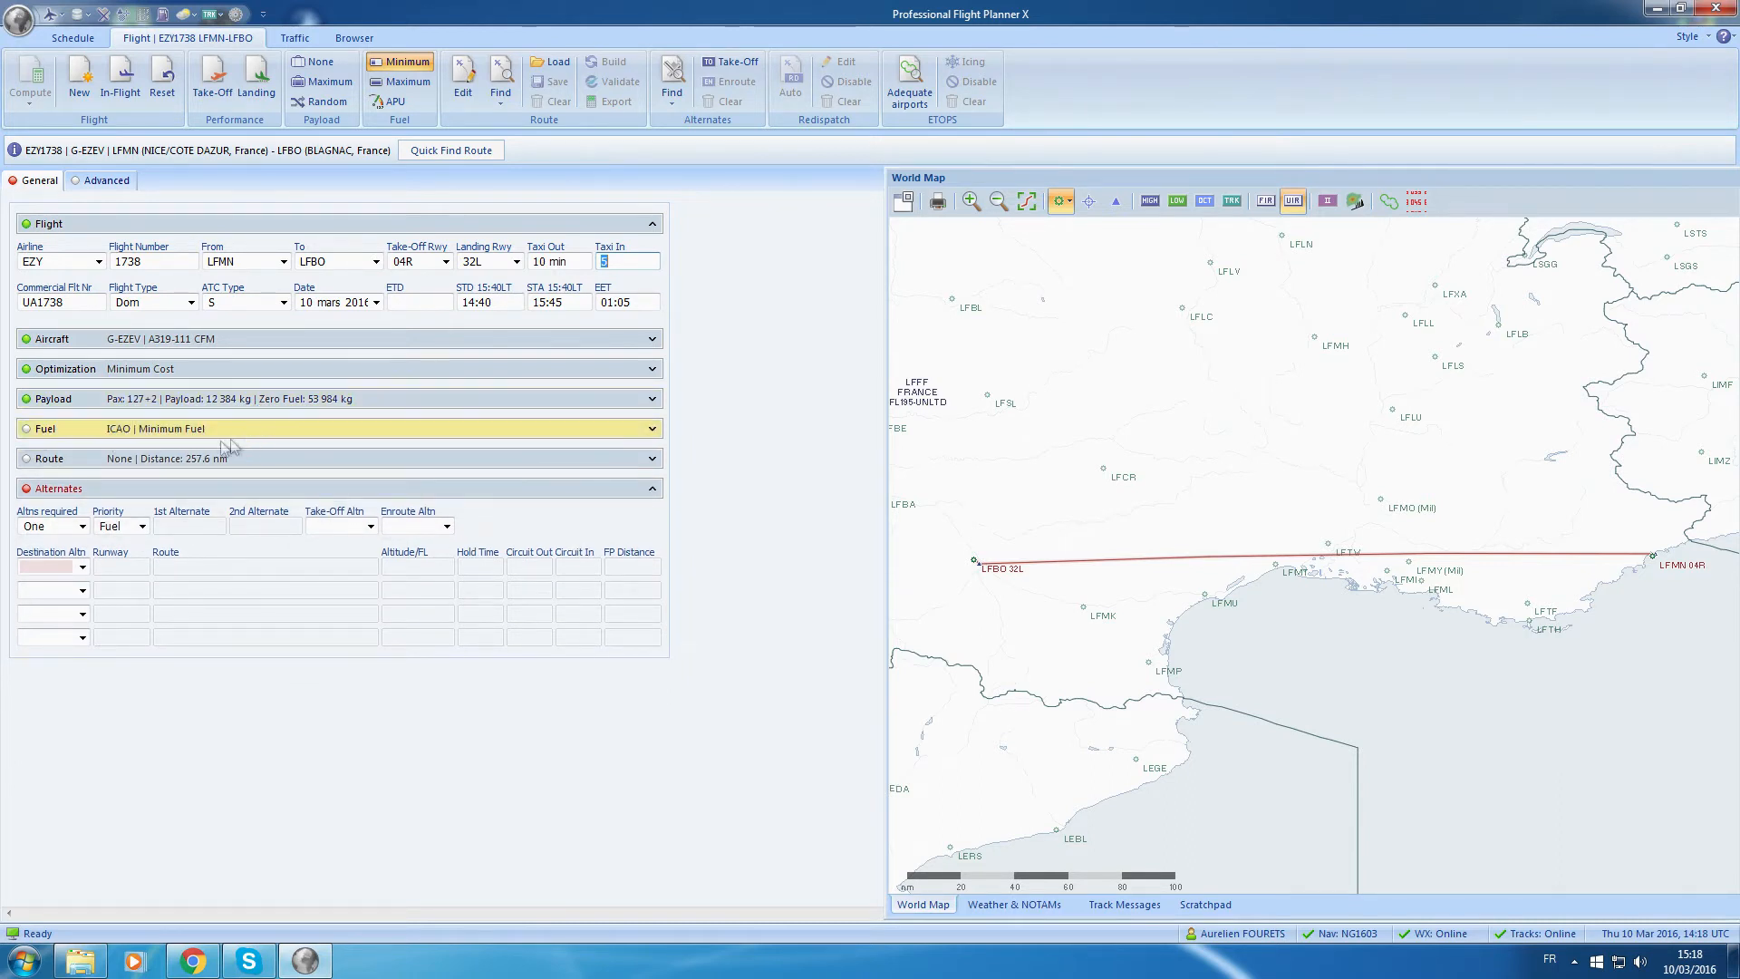
Expand the flight's route details, switch to Real World Flightplan Database in Chrome and log in with the saved credentials.
{"action": "left_click", "coordinate": [299, 458]}
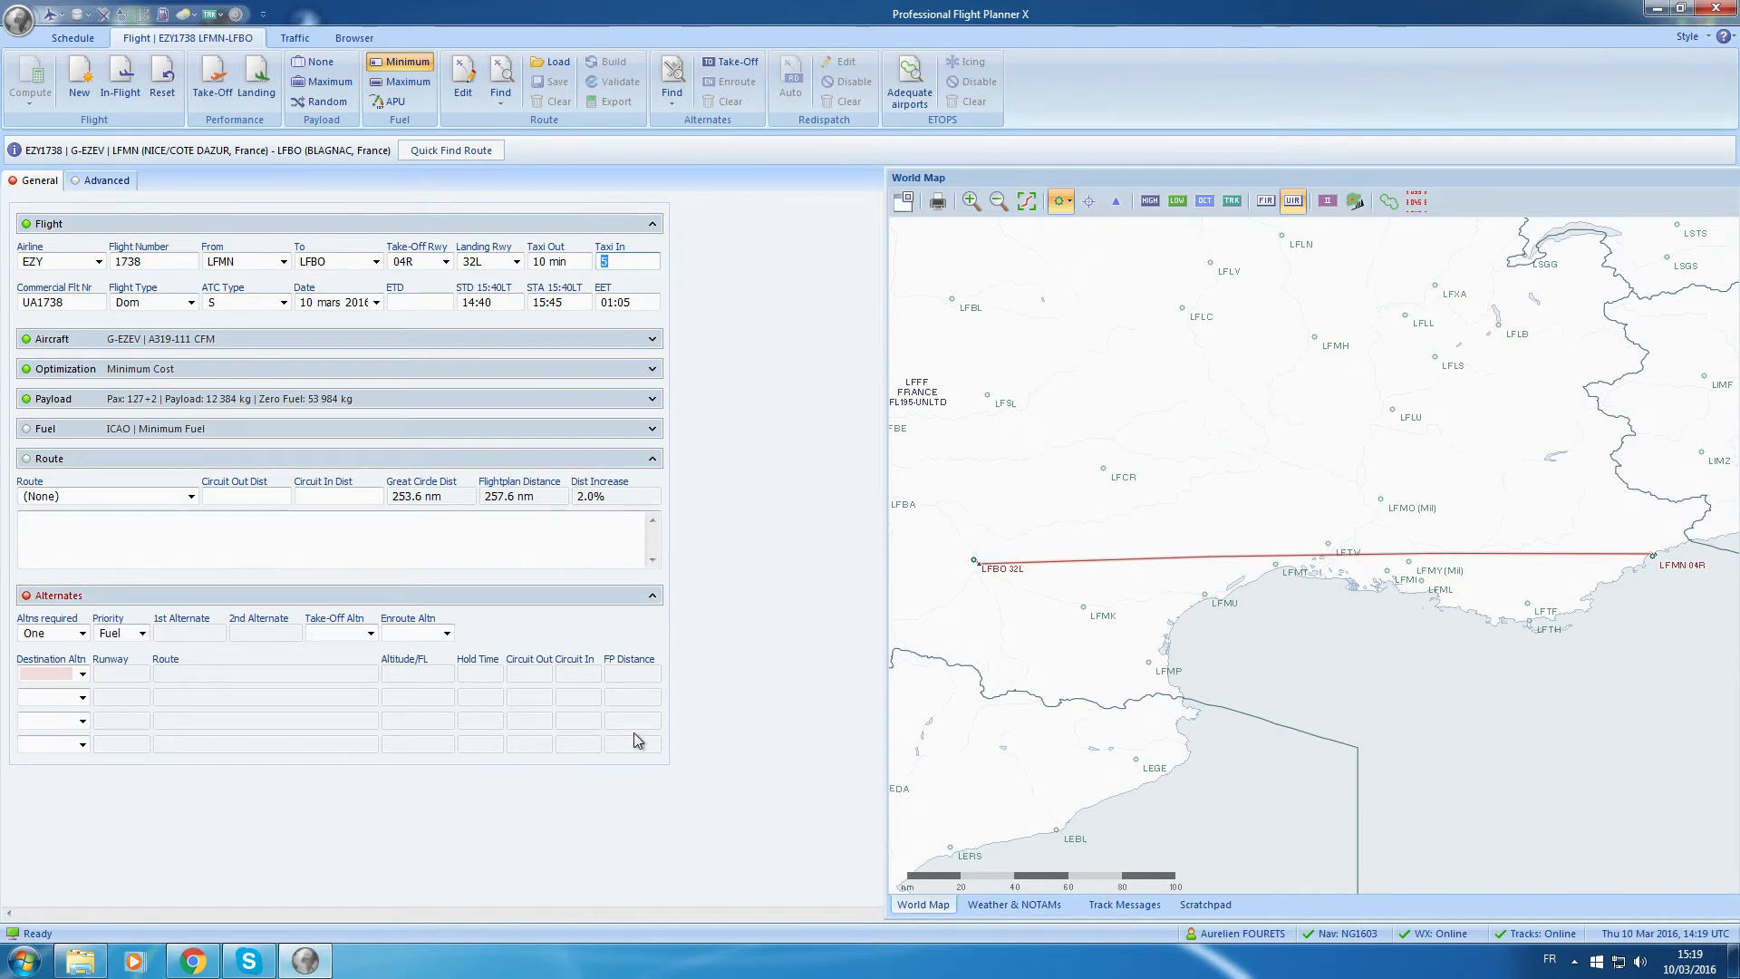
{"action": "left_click", "coordinate": [181, 963]}
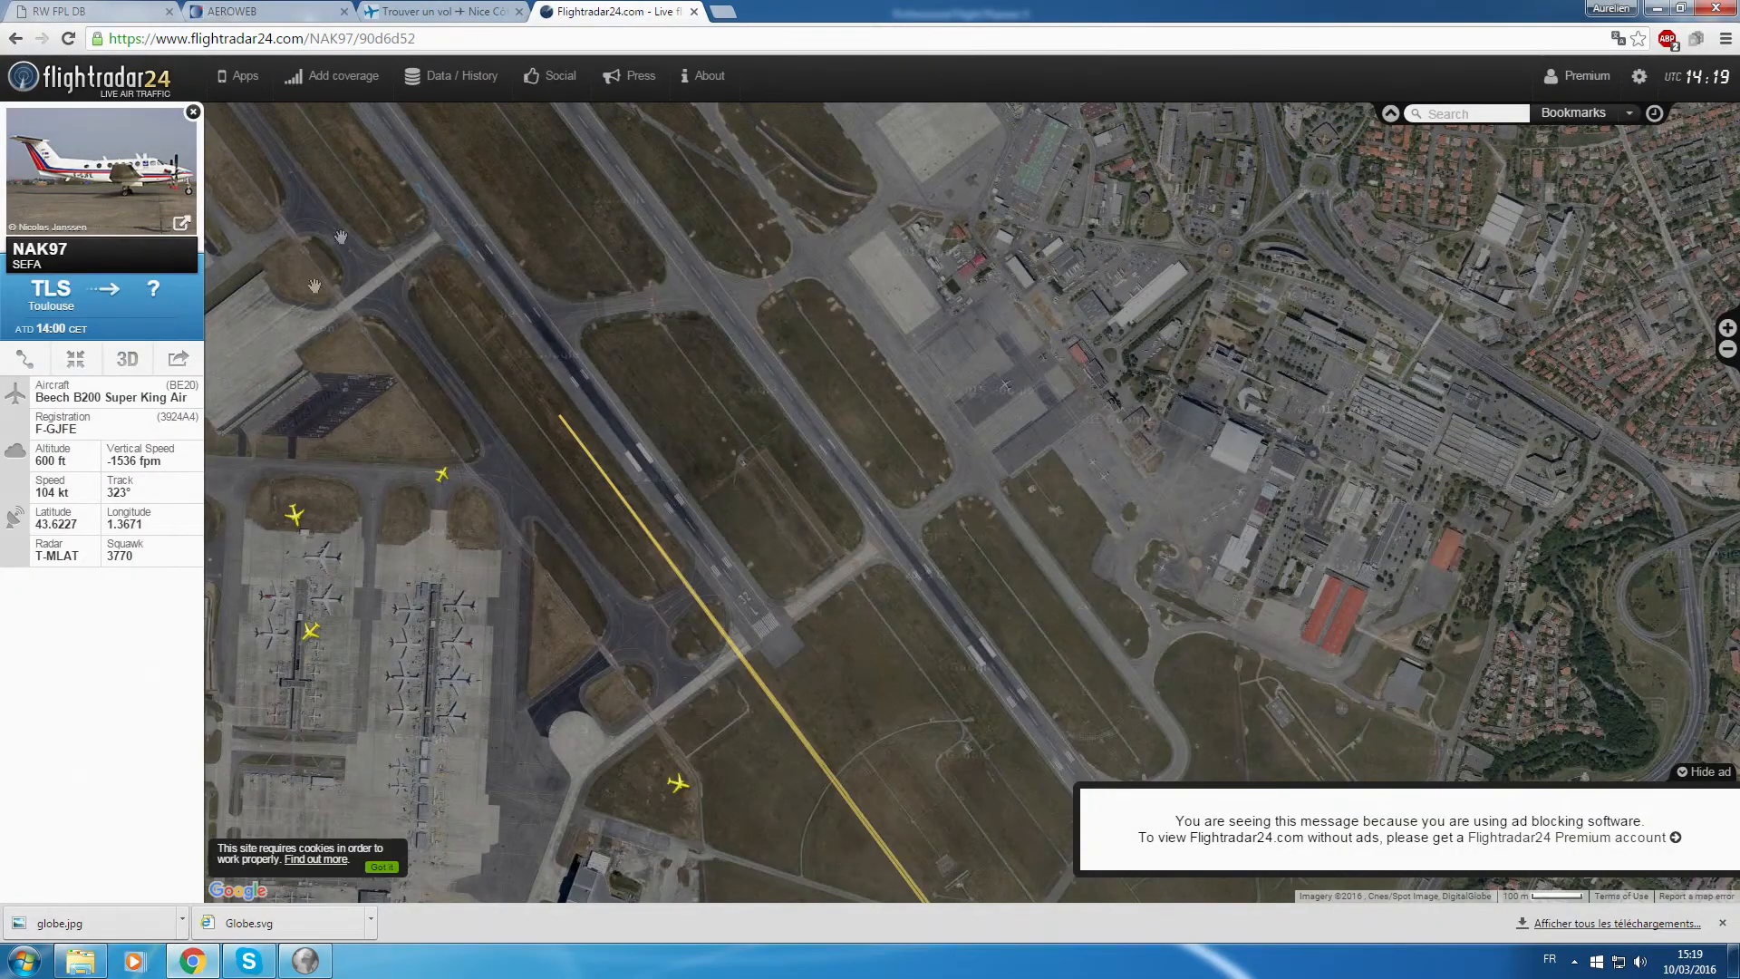
{"action": "left_click", "coordinate": [131, 11]}
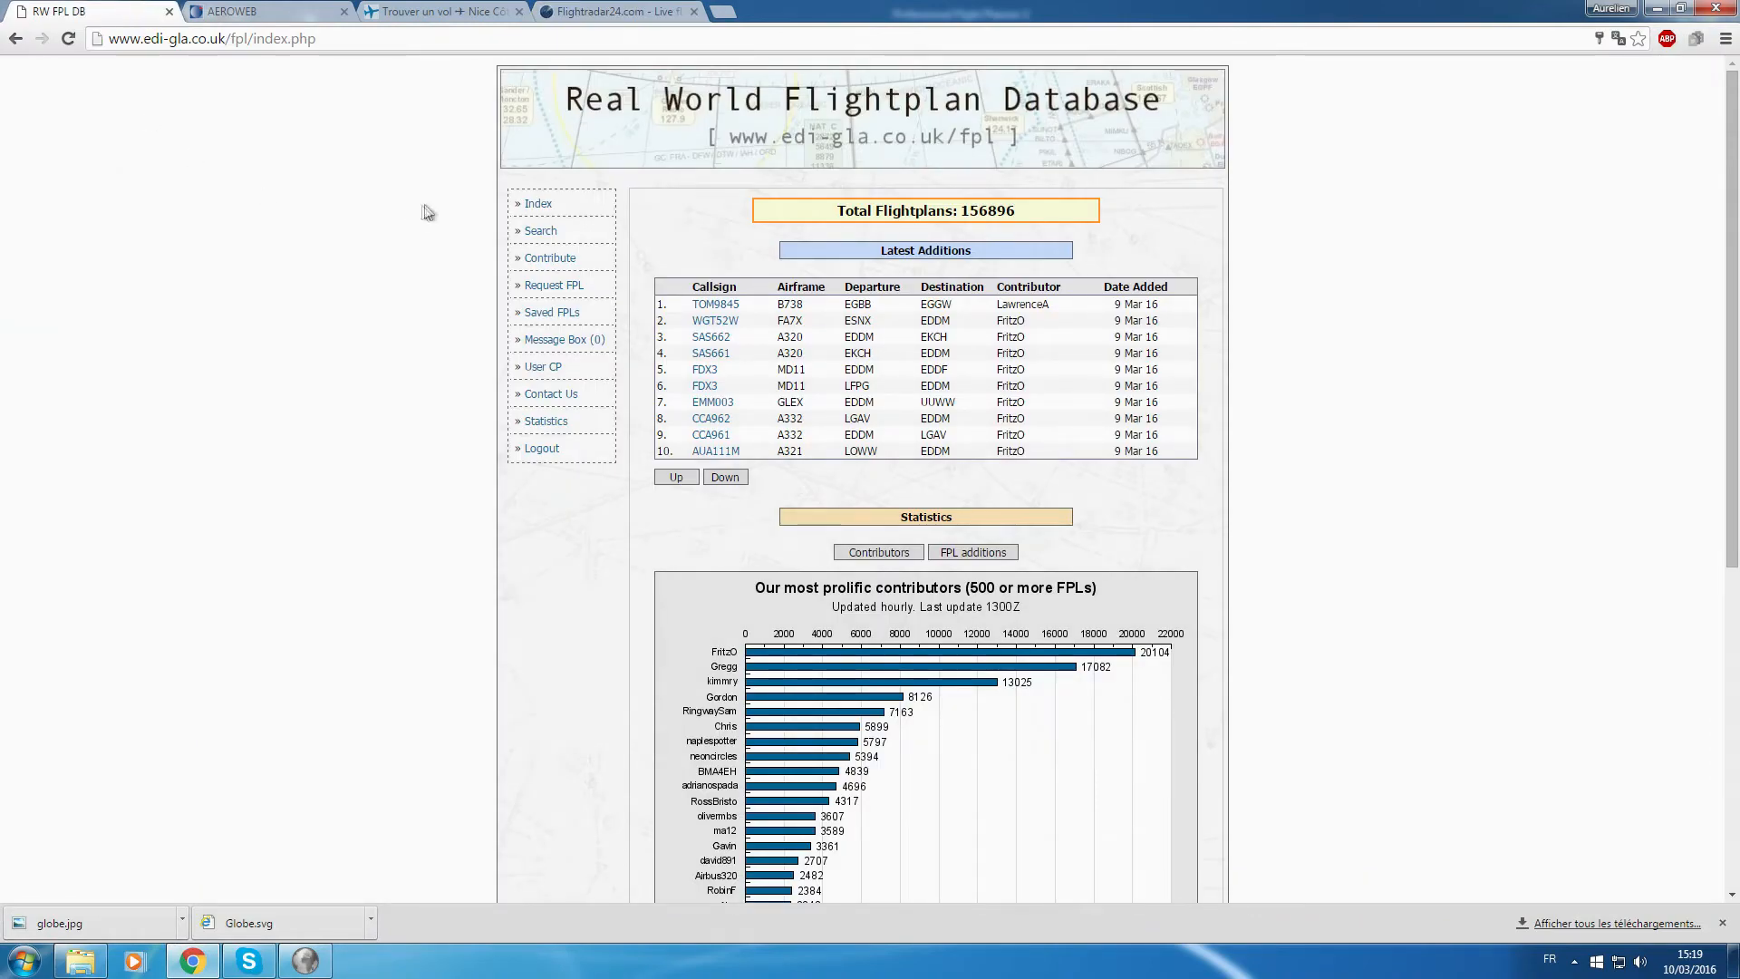
{"action": "left_click", "coordinate": [543, 232]}
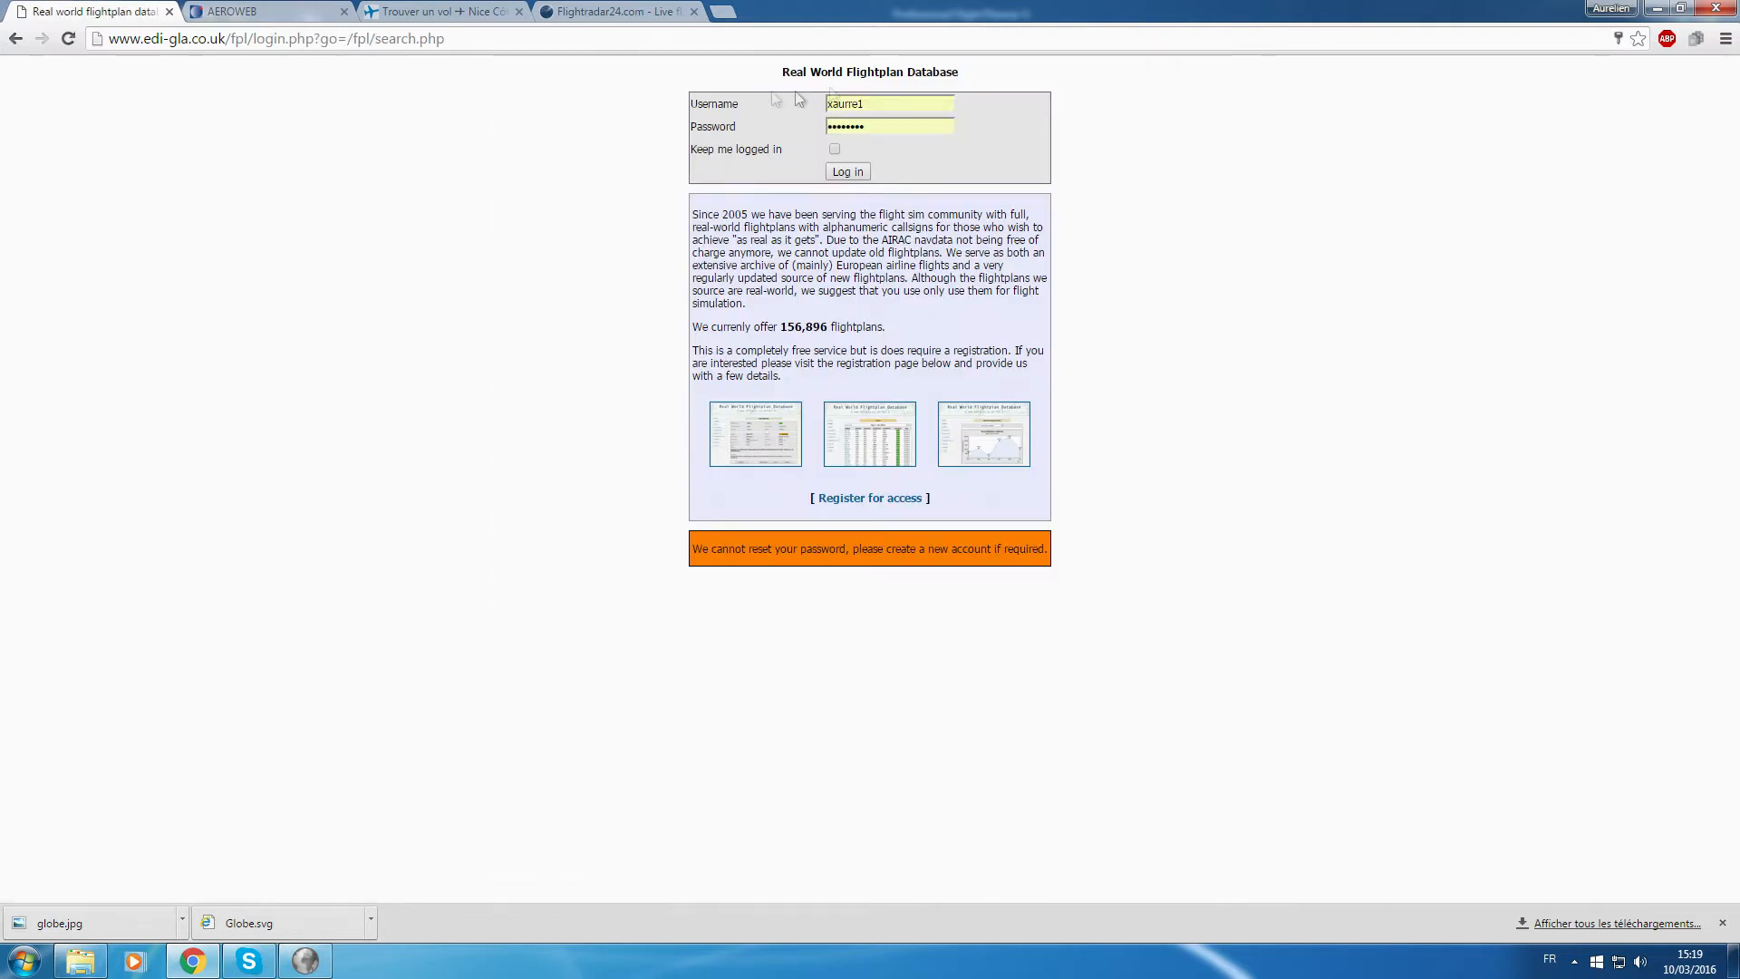
{"action": "left_click", "coordinate": [836, 174]}
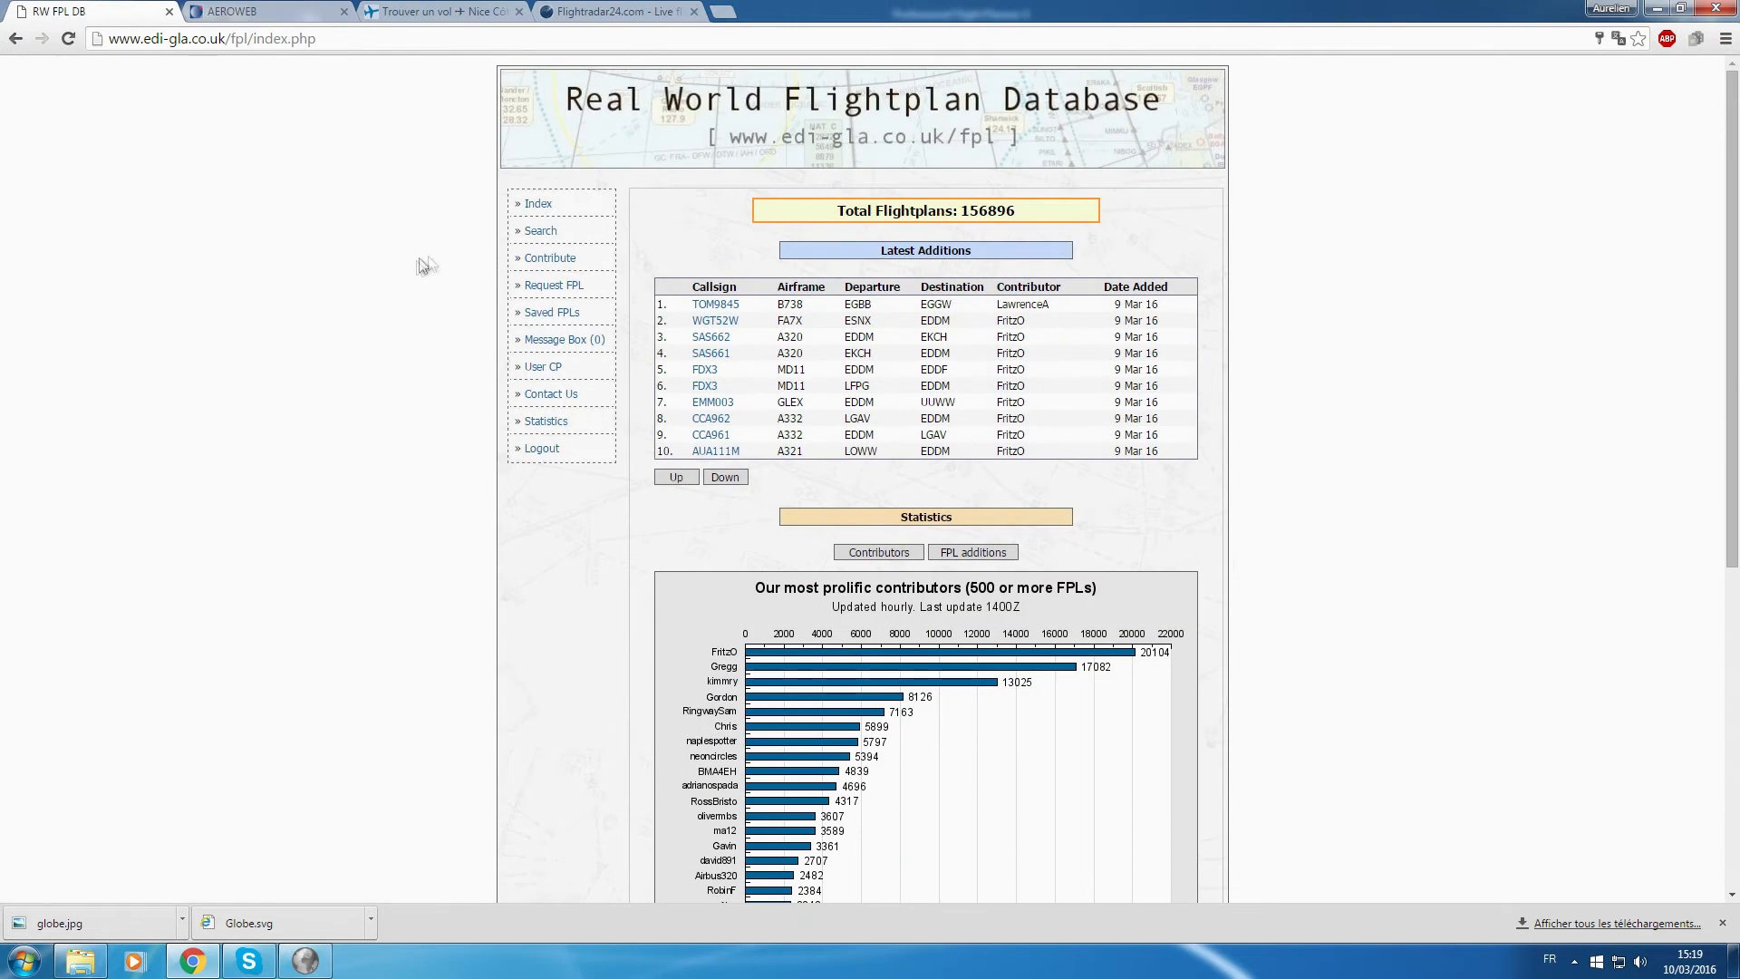
Search the flightplan database for plans departing LFMN with destination LFBO, leaving the callsign and airframe blank.
{"action": "left_click", "coordinate": [541, 230]}
{"action": "left_click", "coordinate": [892, 270]}
{"action": "type", "text": "lf"}
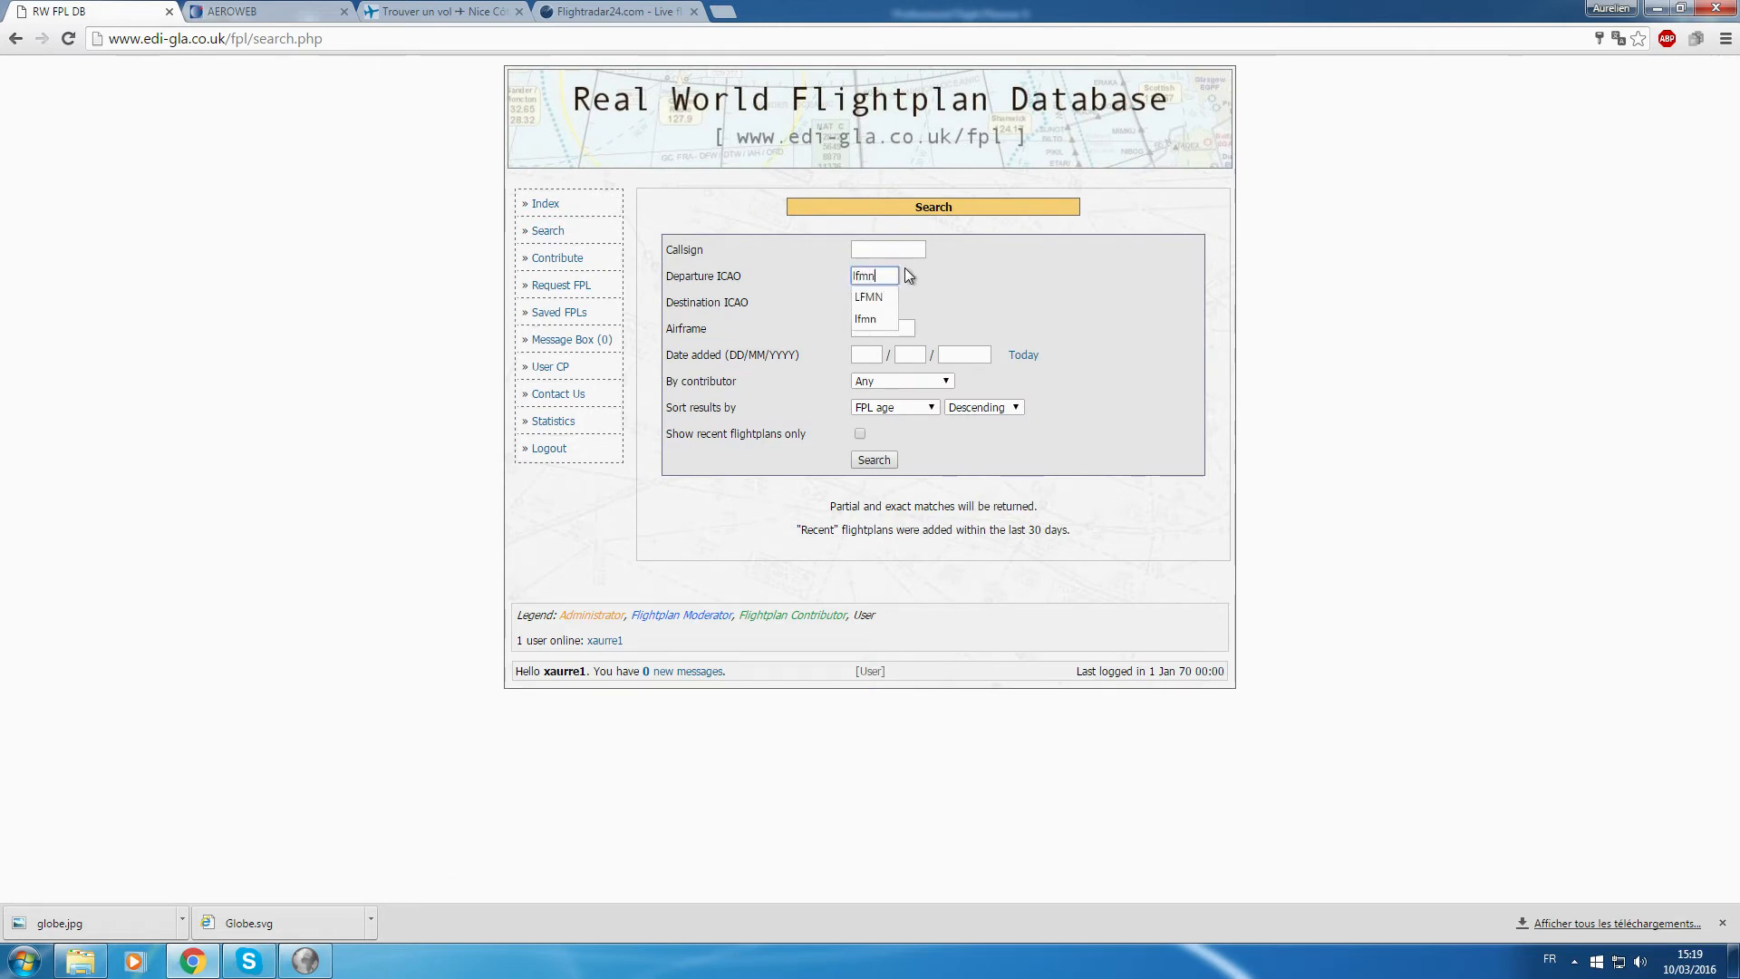
{"action": "type", "text": "mn"}
{"action": "left_click", "coordinate": [874, 298]}
{"action": "left_click", "coordinate": [881, 307]}
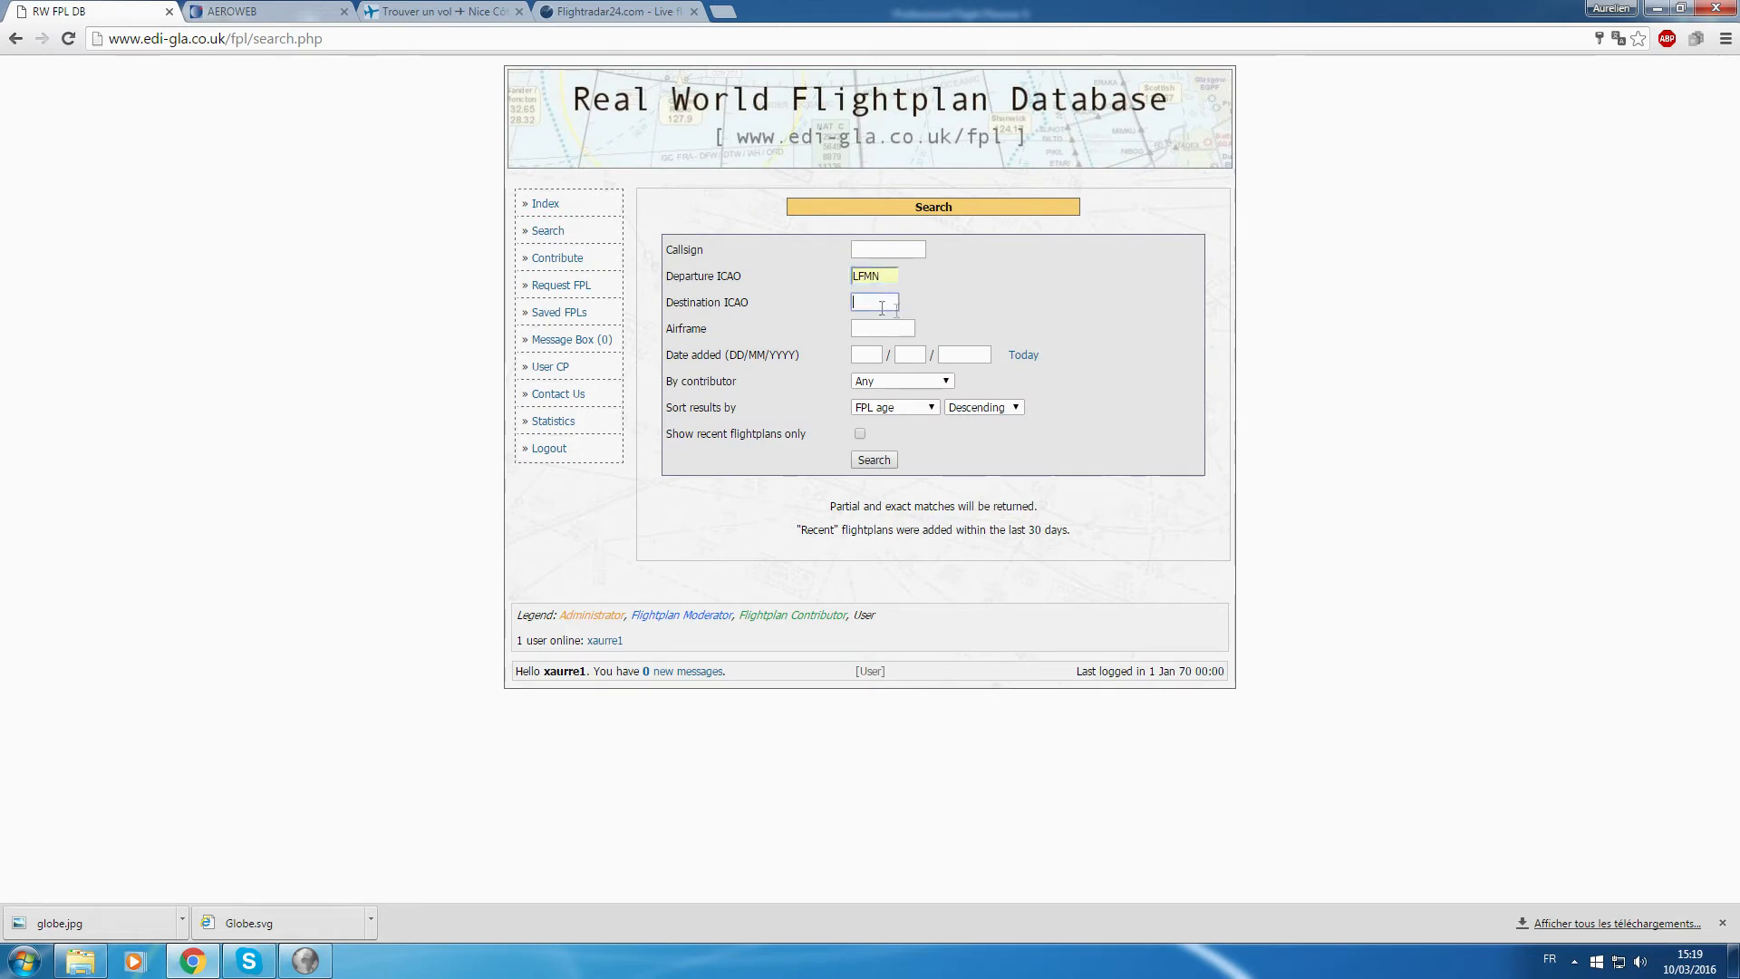
{"action": "type", "text": "lfbo"}
{"action": "left_click", "coordinate": [874, 323]}
{"action": "left_click", "coordinate": [904, 253]}
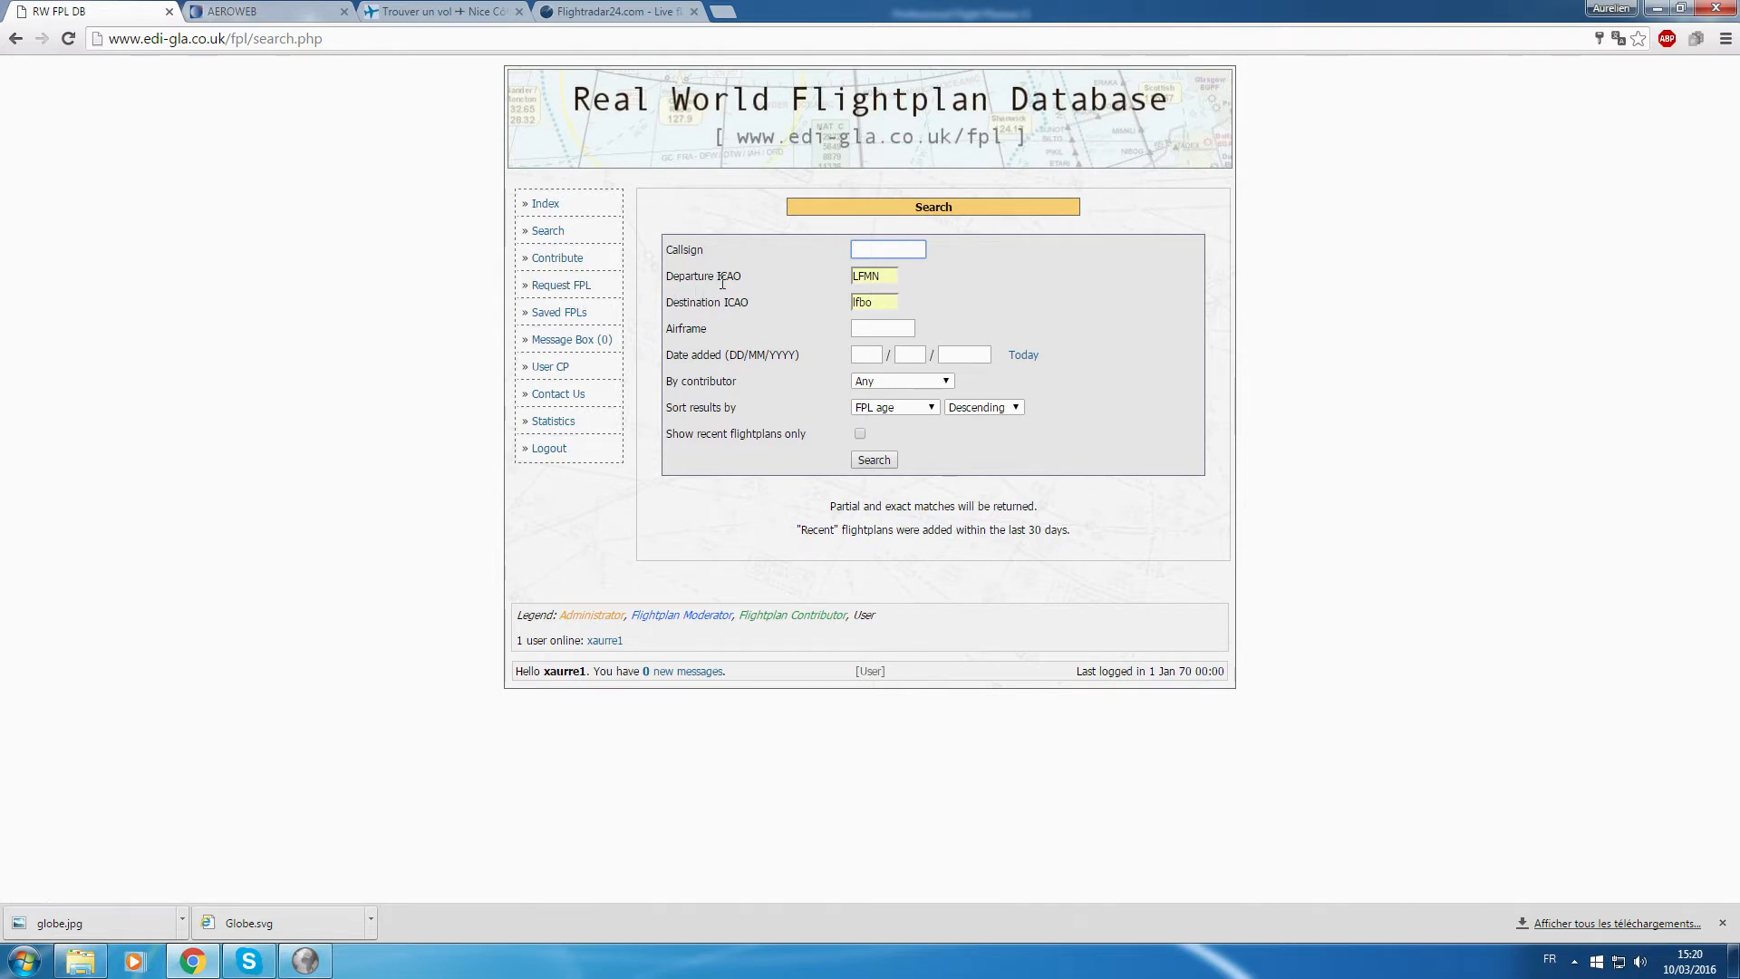
{"action": "left_click", "coordinate": [859, 461]}
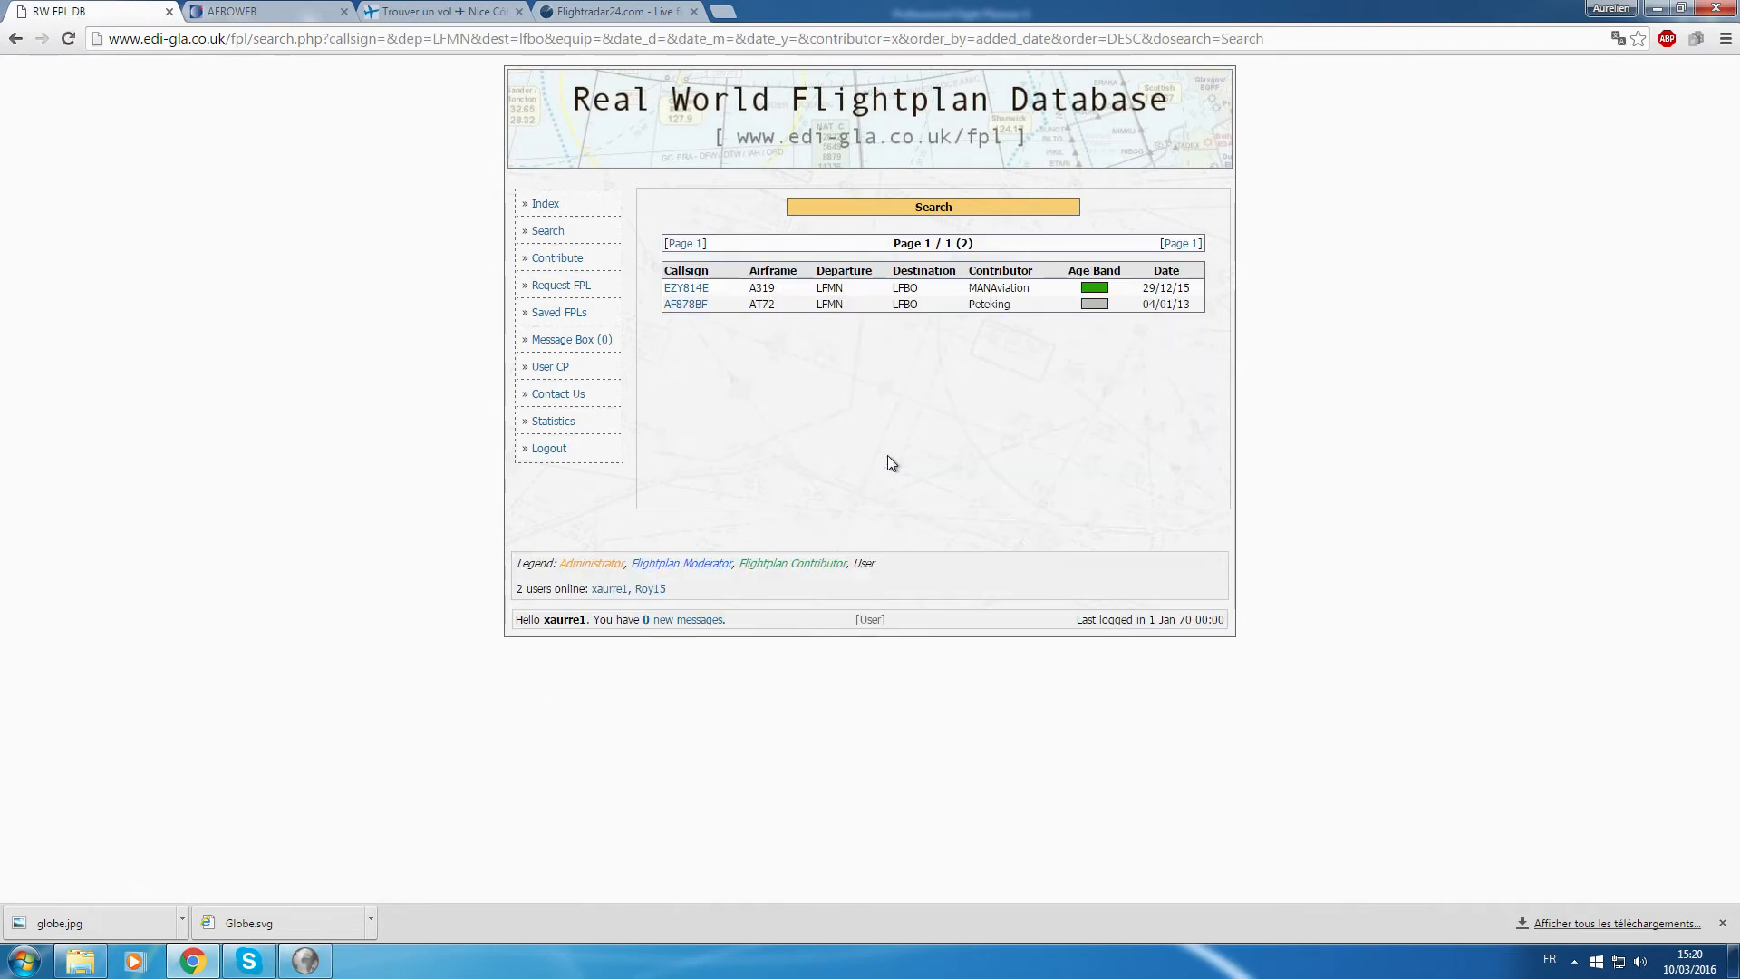
Open the easyJet A319 flightplan EZY814E and copy its route string N0446F380 TURIL UL127 FJR/0048.
{"action": "left_click", "coordinate": [684, 295]}
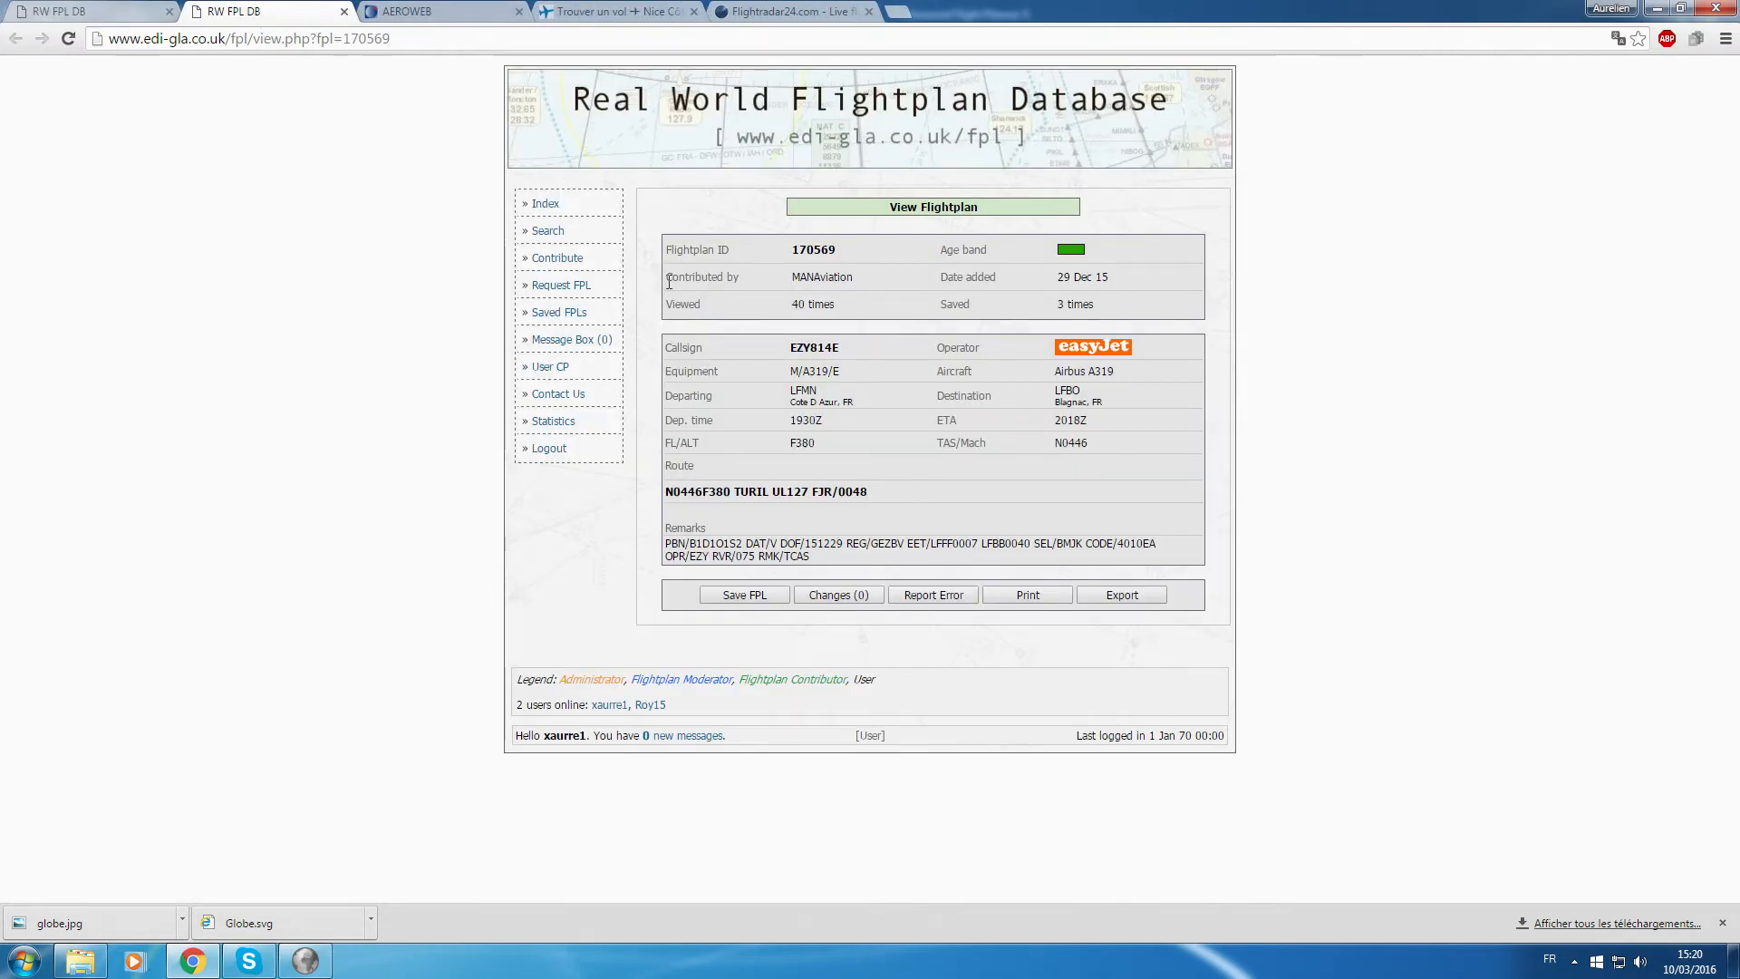
{"action": "left_click_drag", "start_coordinate": [885, 504], "coordinate": [666, 489]}
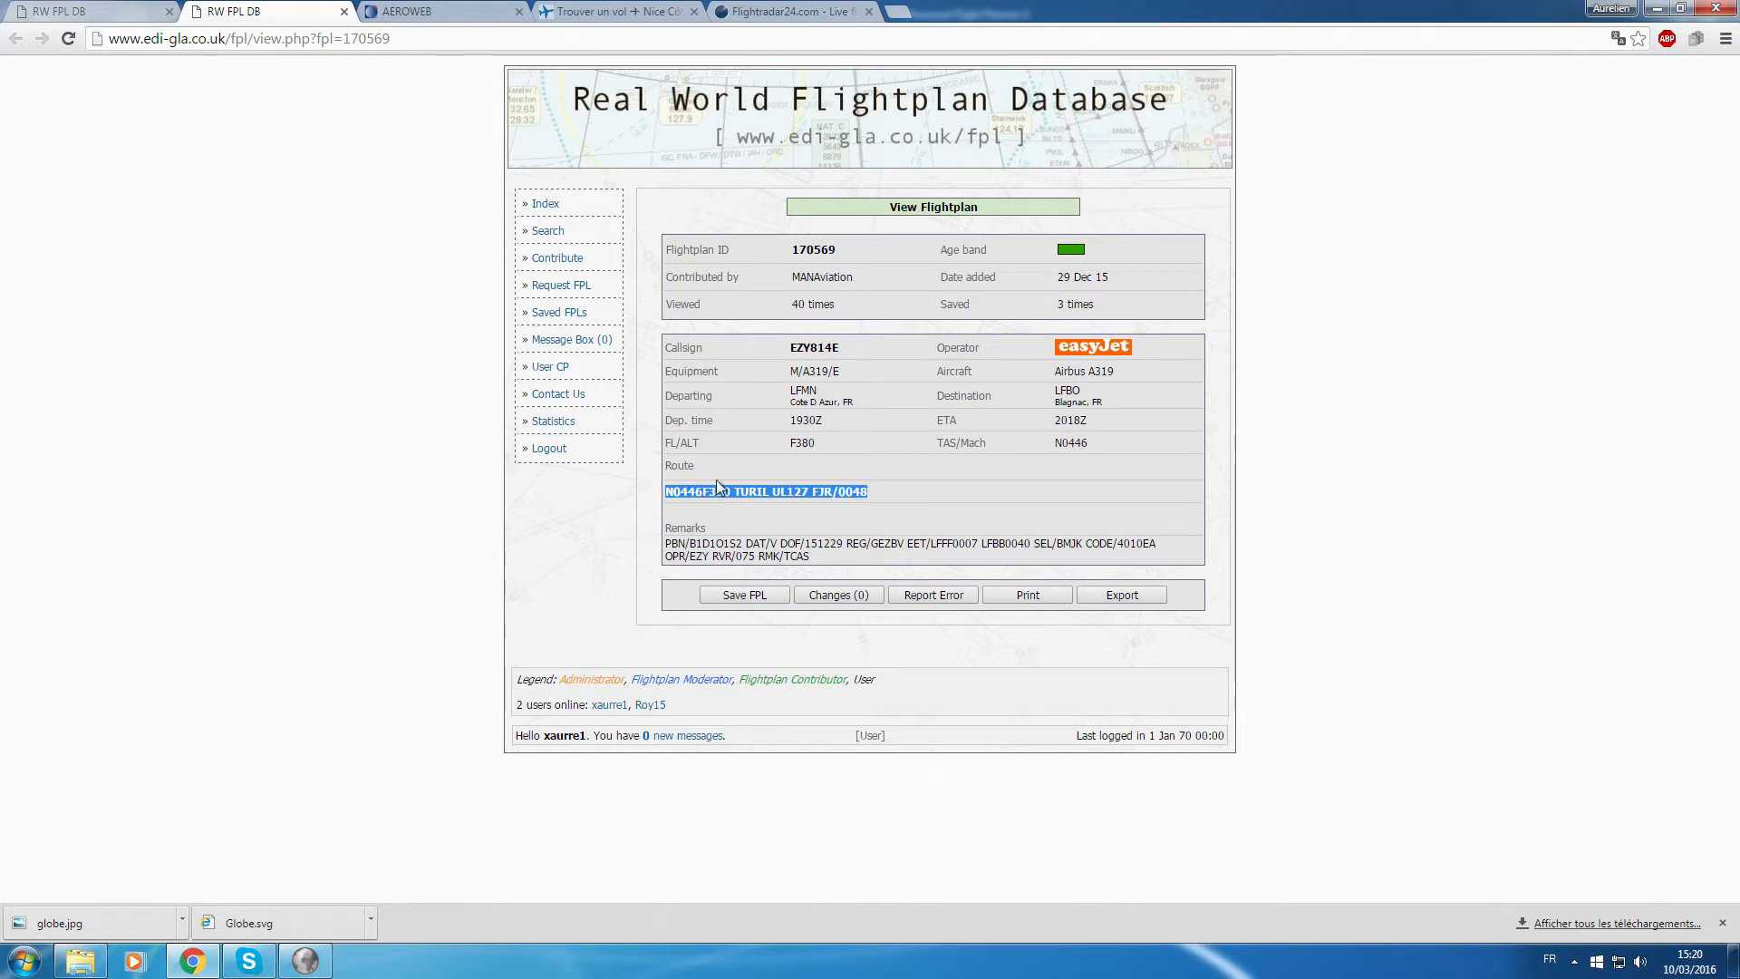
{"action": "right_click", "coordinate": [704, 507]}
{"action": "left_click", "coordinate": [692, 494]}
{"action": "right_click", "coordinate": [689, 490]}
{"action": "left_click", "coordinate": [938, 487]}
{"action": "left_click_drag", "start_coordinate": [937, 488], "coordinate": [666, 494]}
{"action": "right_click", "coordinate": [679, 490]}
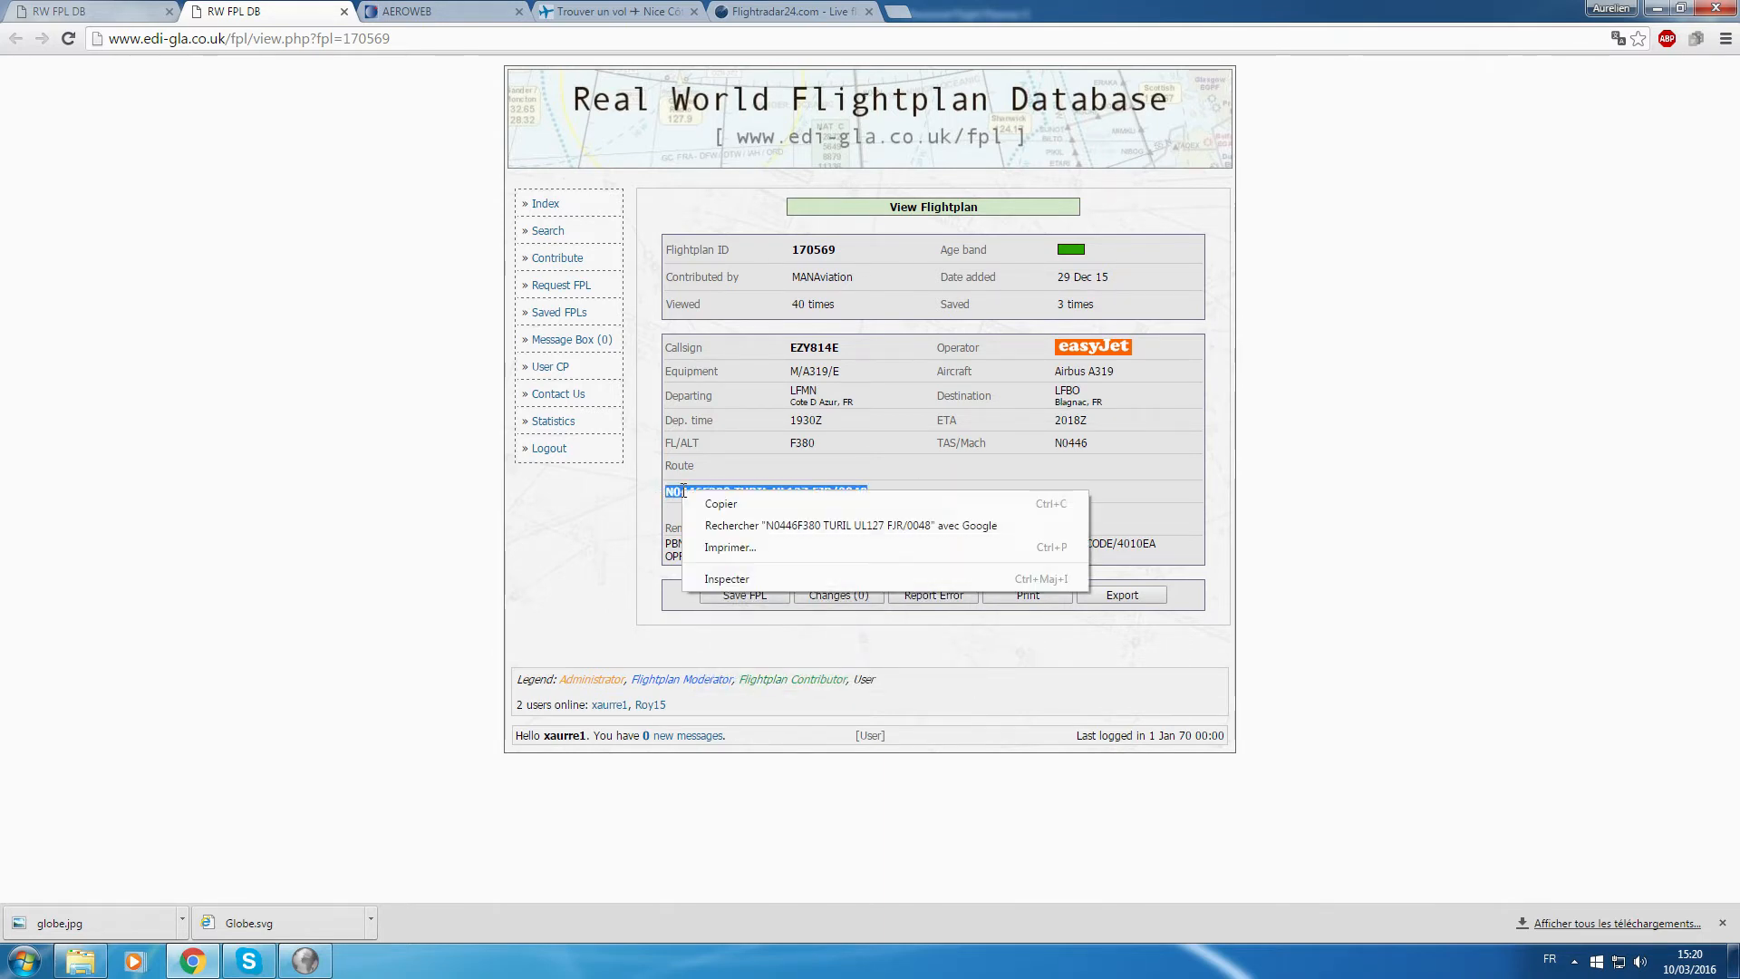
{"action": "left_click", "coordinate": [700, 506]}
{"action": "left_click", "coordinate": [616, 531]}
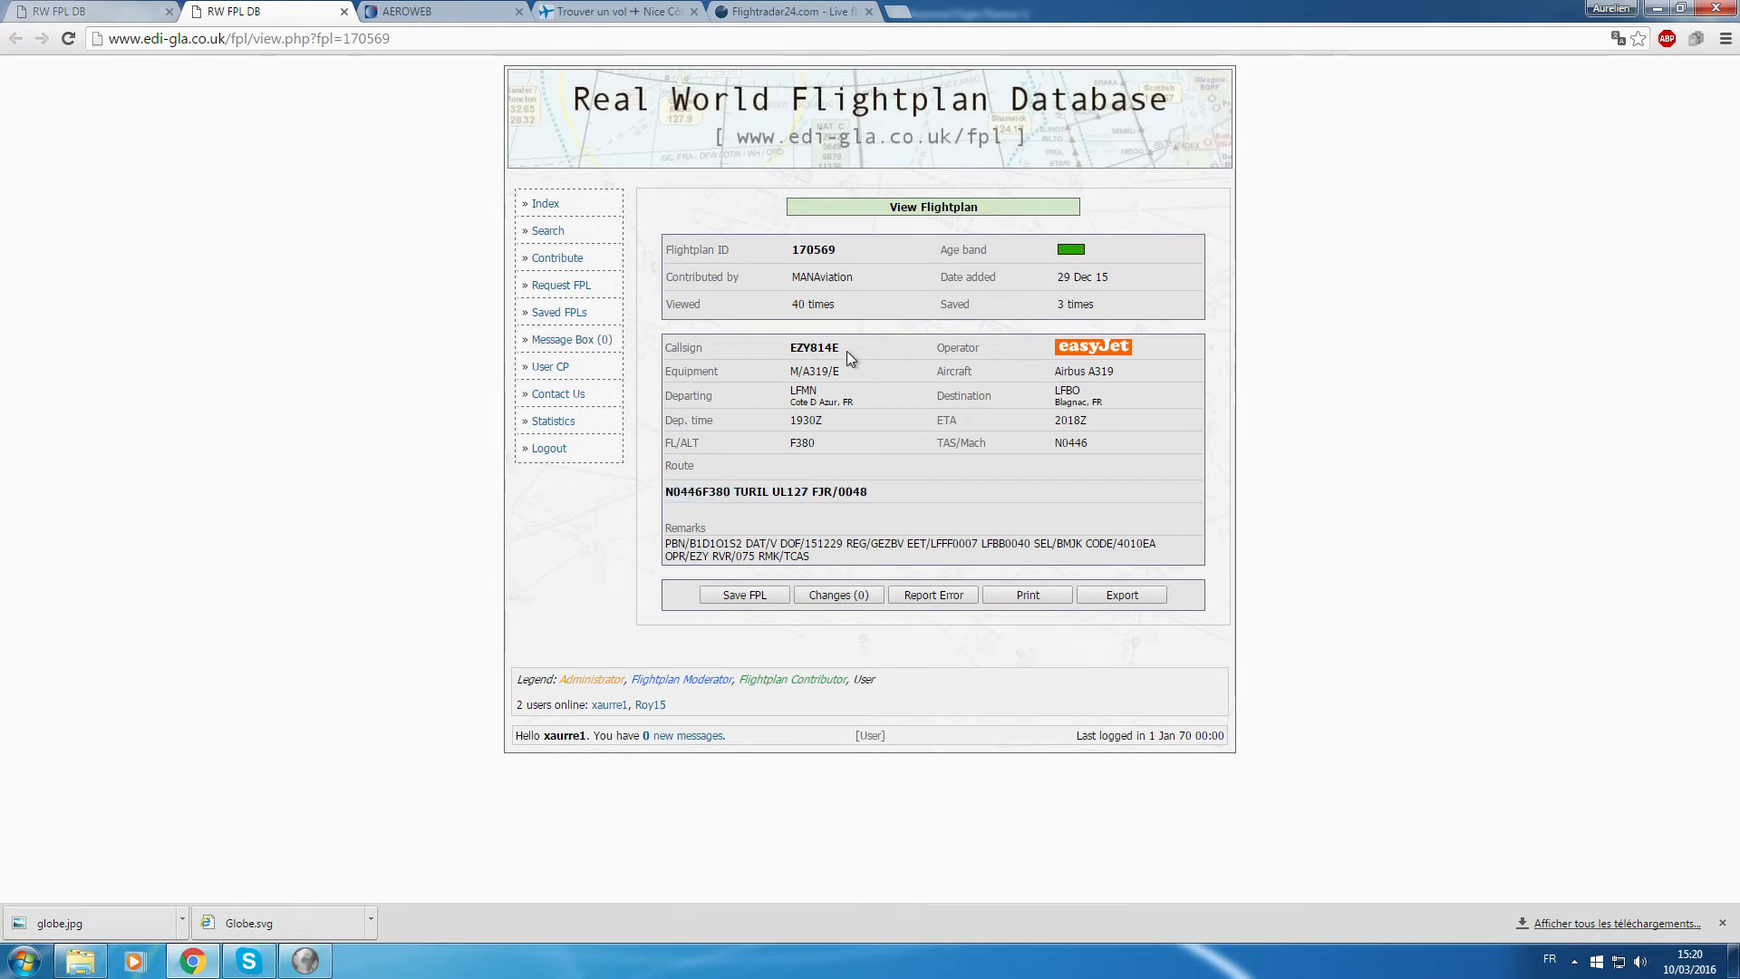
Examine the callsign, flight level and remarks of the EZY814E flightplan.
{"action": "left_click_drag", "start_coordinate": [786, 351], "coordinate": [875, 350]}
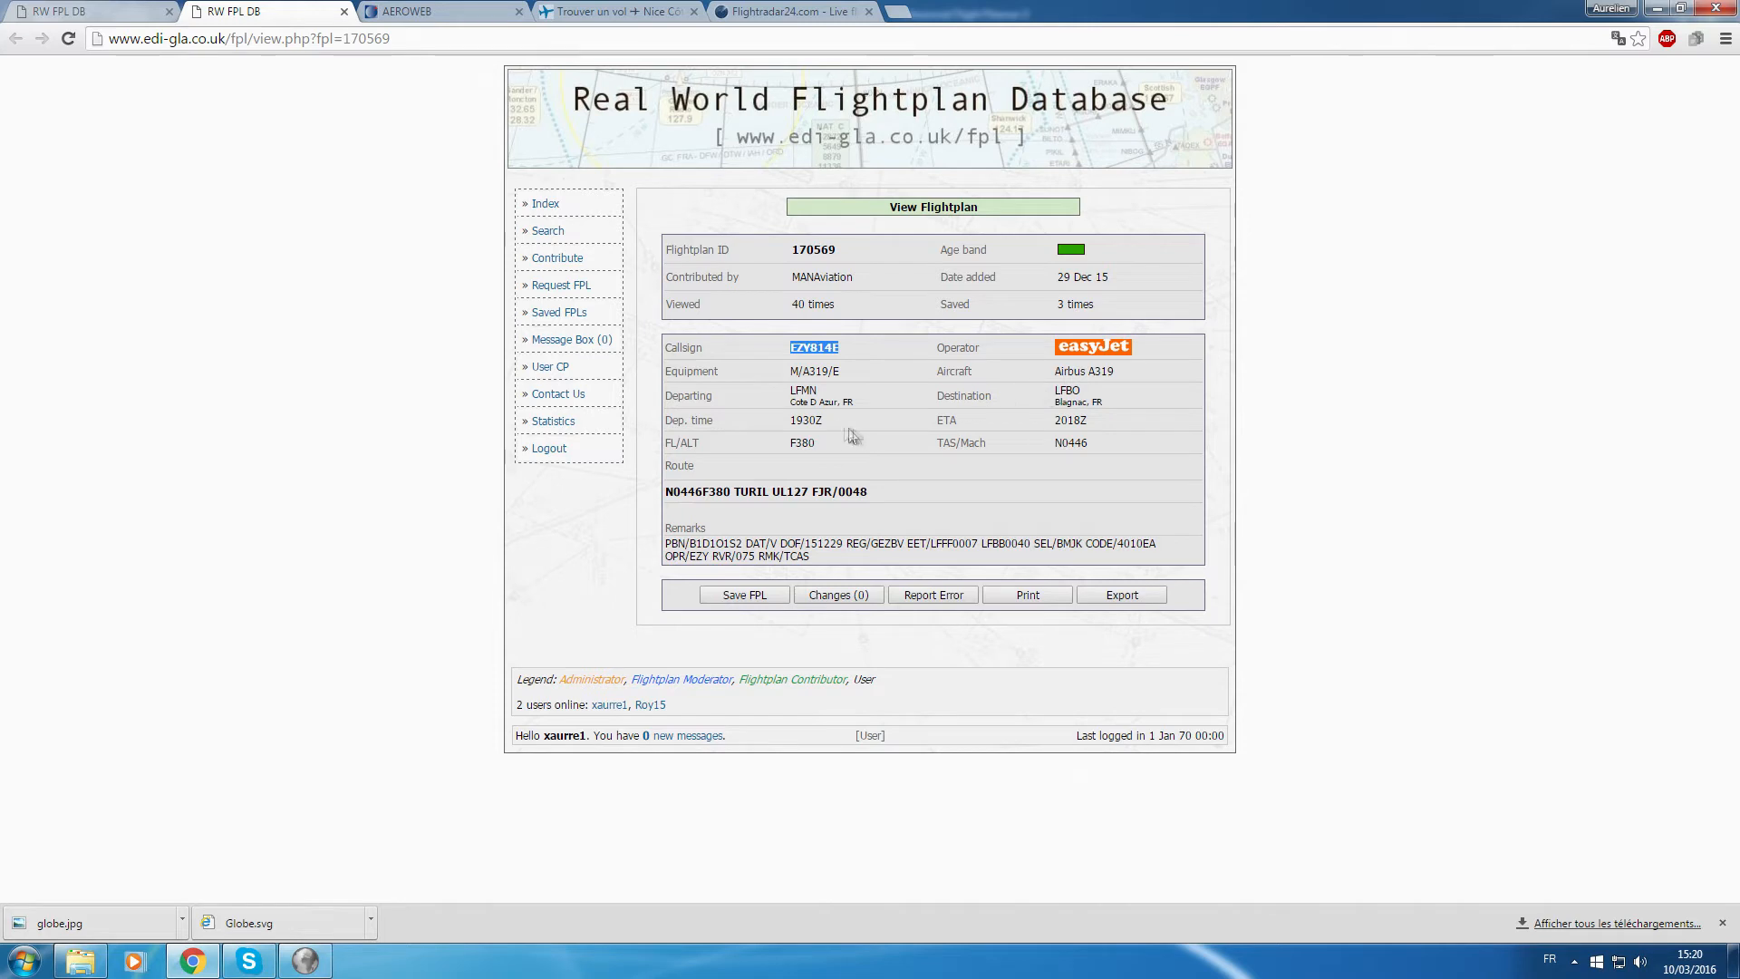
{"action": "left_click_drag", "start_coordinate": [772, 444], "coordinate": [820, 442]}
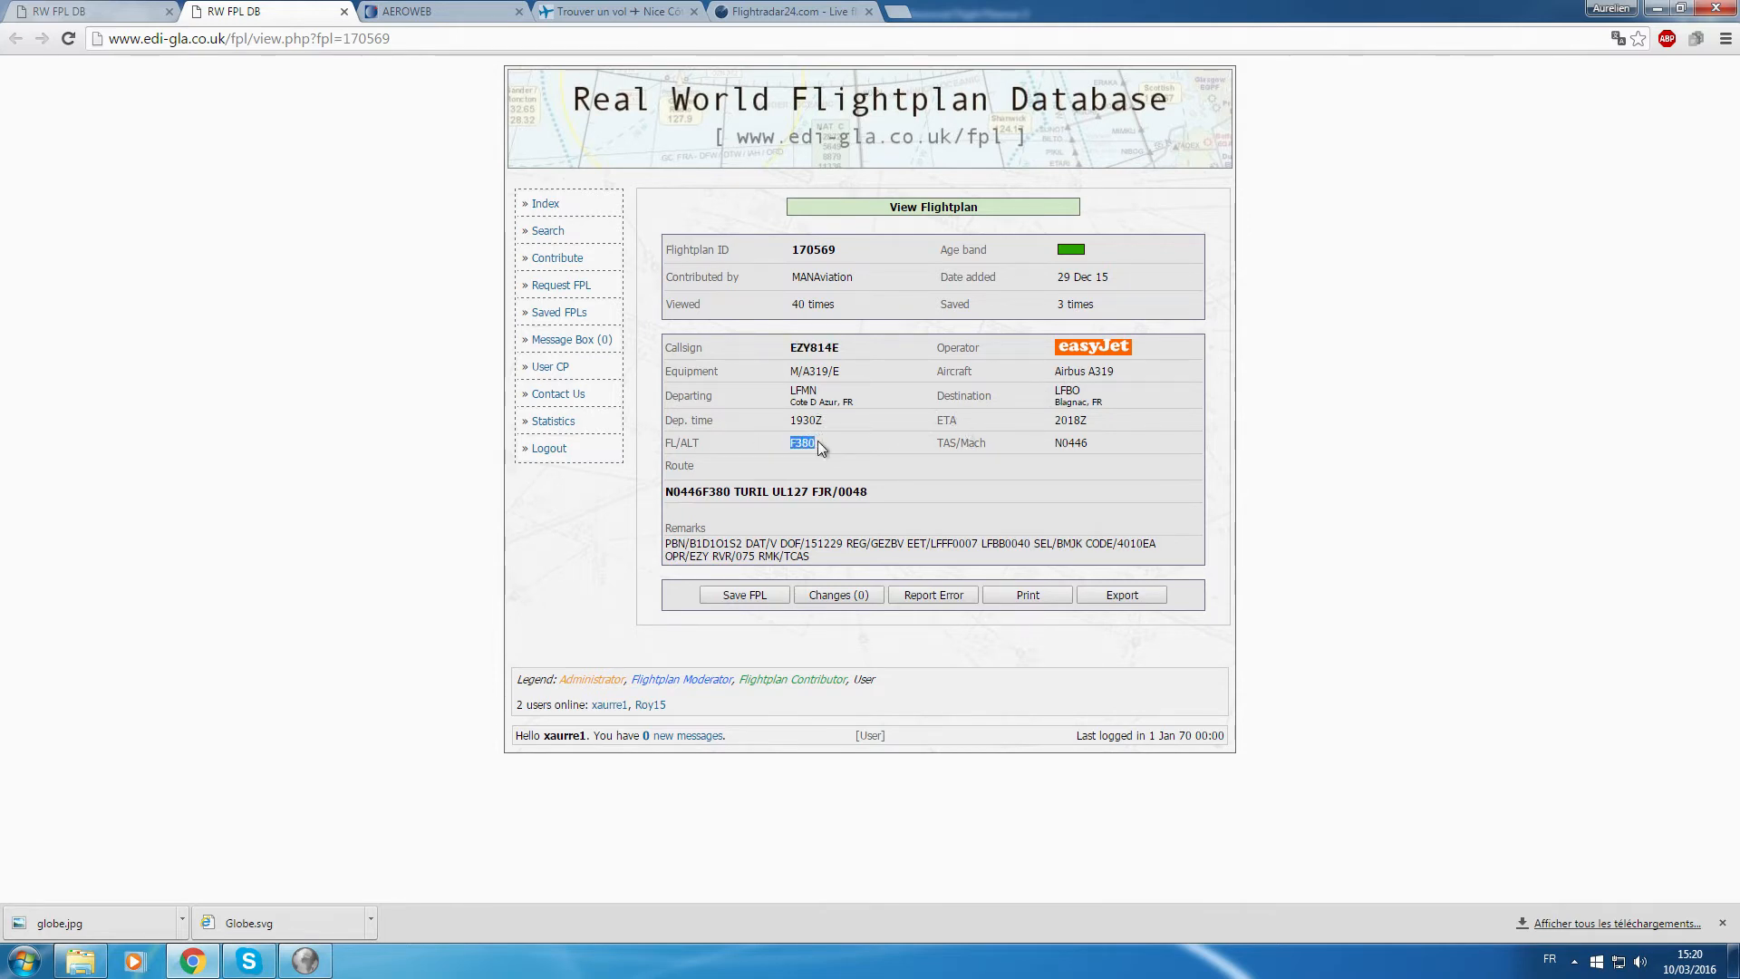
{"action": "left_click_drag", "start_coordinate": [666, 542], "coordinate": [825, 553]}
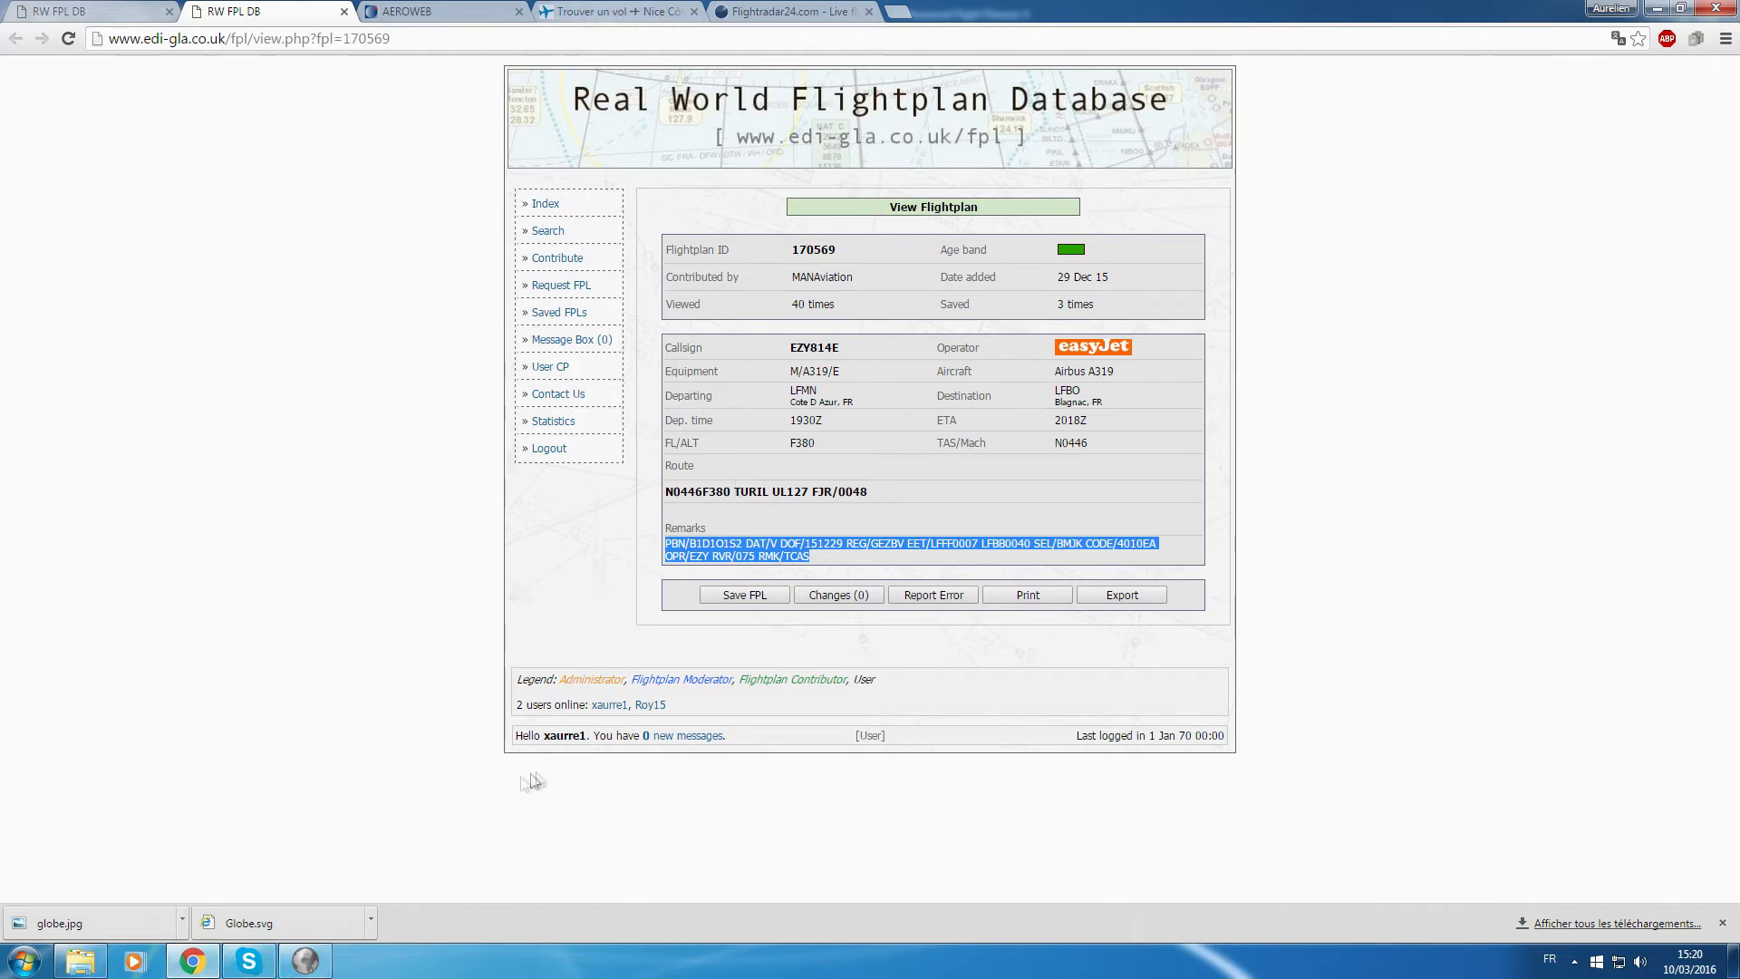
Switch to Professional Flight Planner X, paste the copied route N0446F380 TURIL UL127 FJR/0048 into the flight's route text and build it.
{"action": "left_click", "coordinate": [313, 958]}
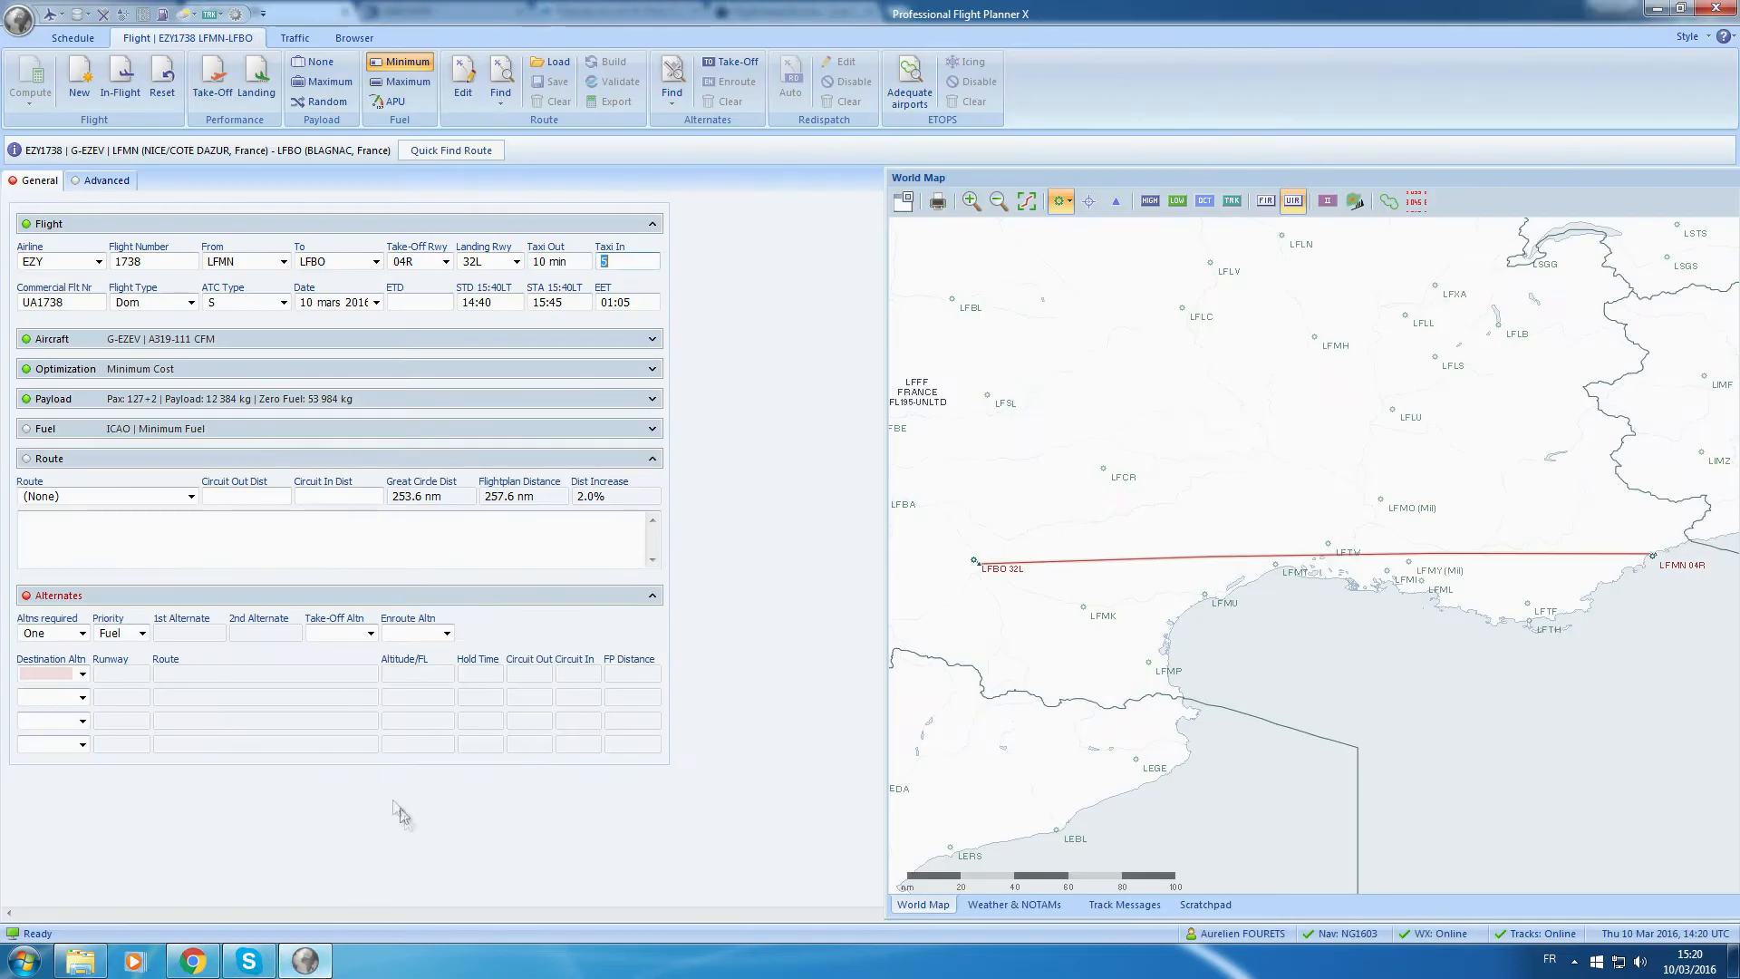
{"action": "right_click", "coordinate": [245, 550]}
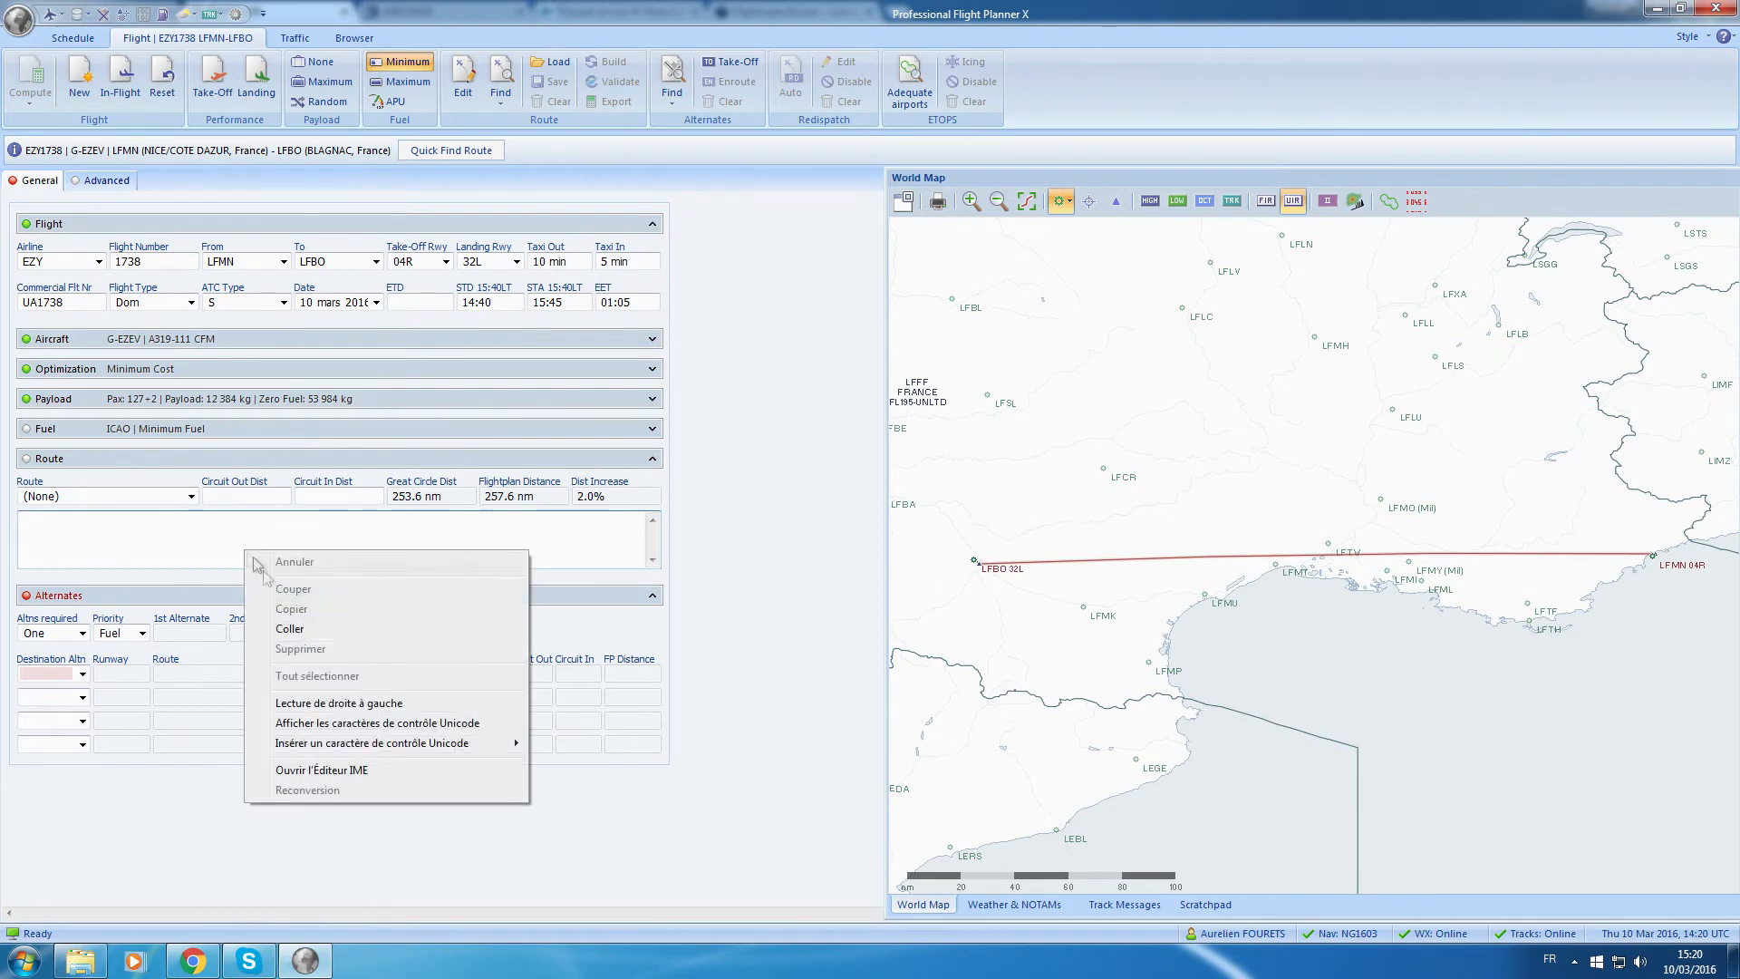
{"action": "left_click", "coordinate": [289, 629]}
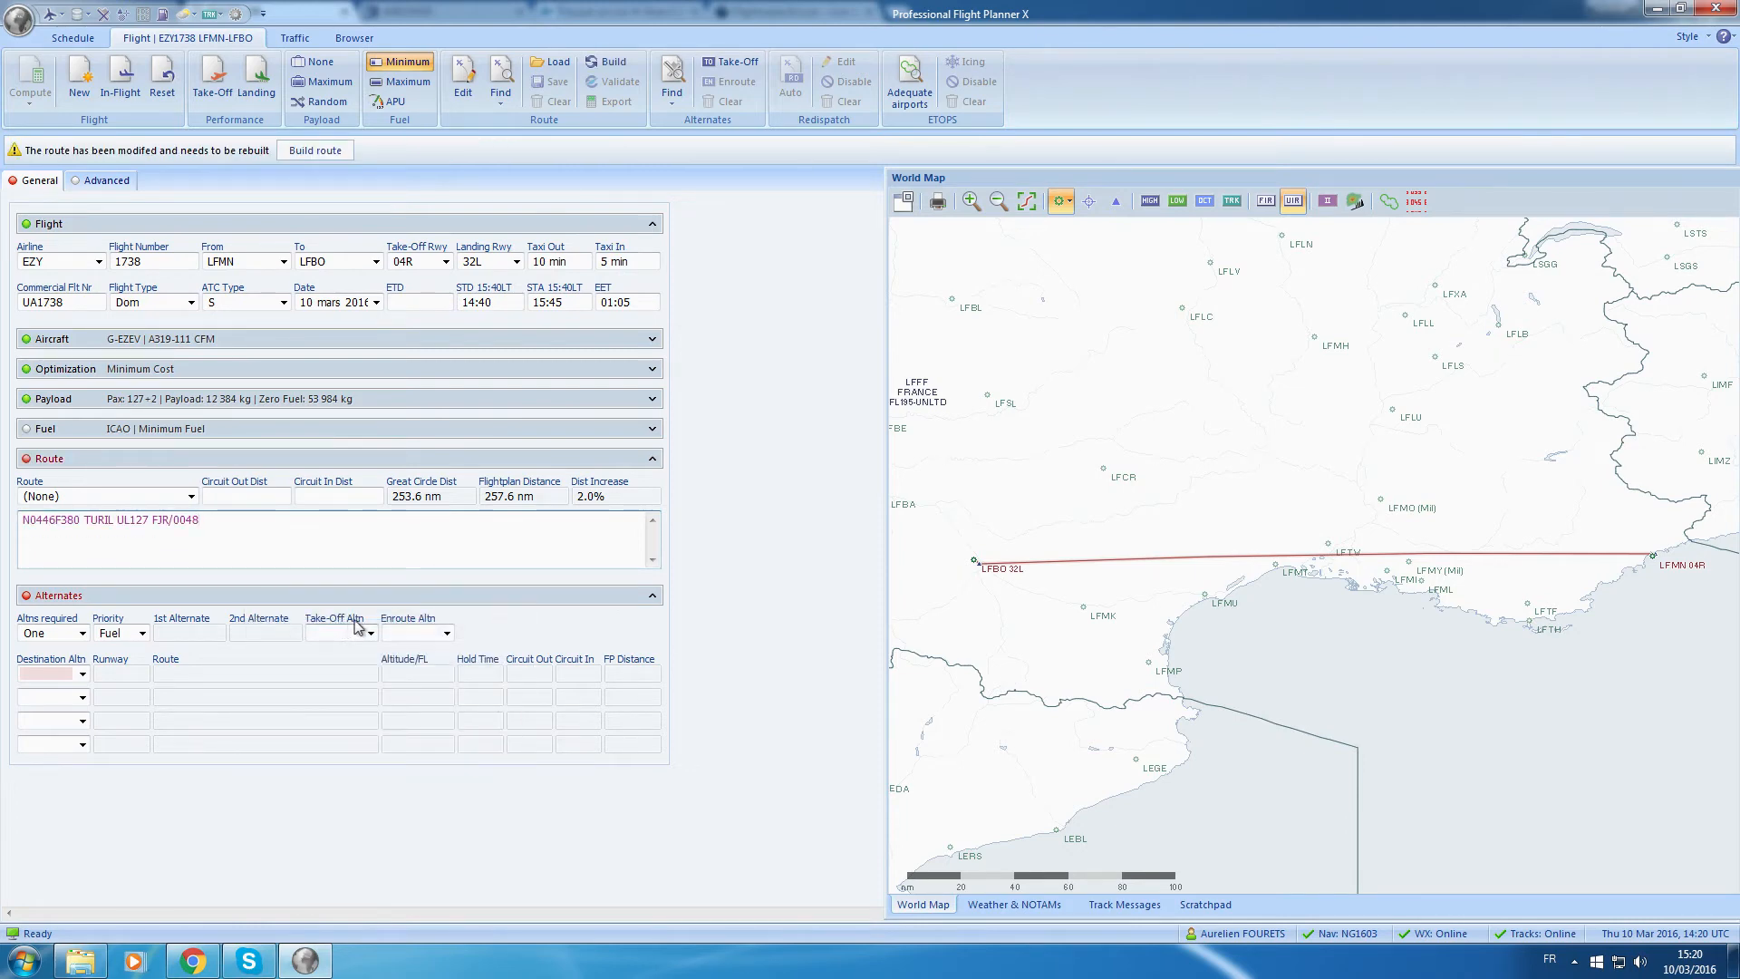
{"action": "left_click", "coordinate": [316, 151]}
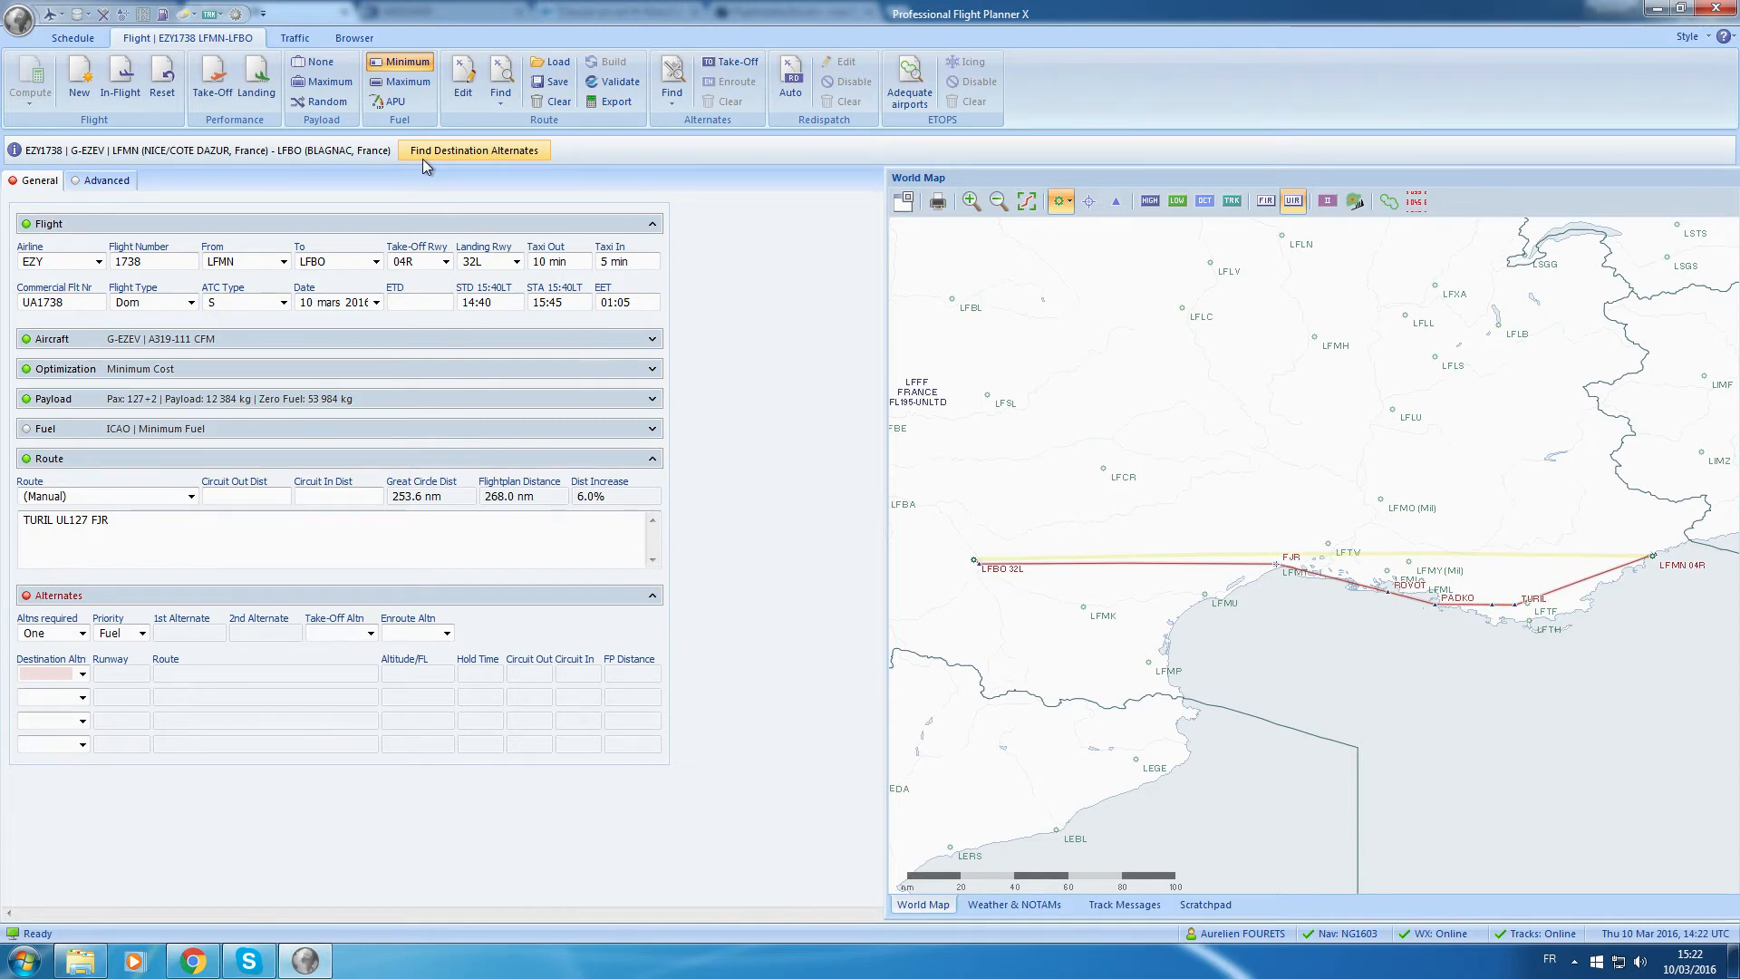
Open the flight's route for editing and assign the TURI6A departure procedure for runway 04R at LFMN.
{"action": "left_click", "coordinate": [190, 497]}
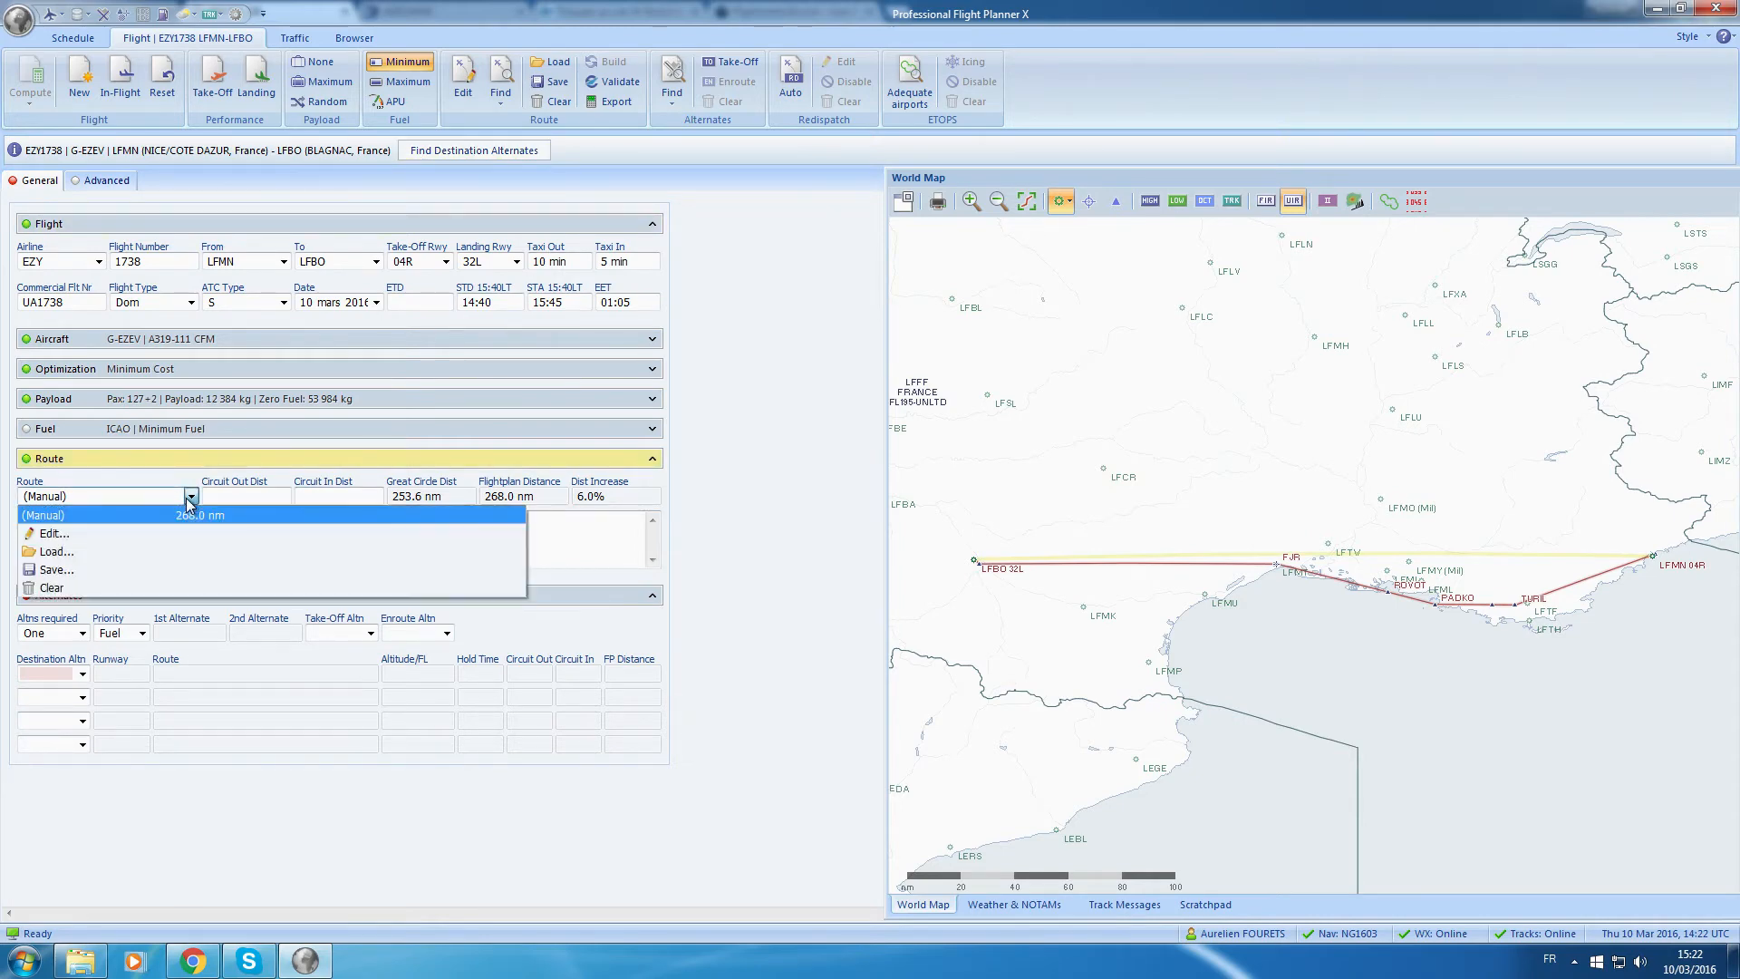
{"action": "left_click", "coordinate": [129, 539]}
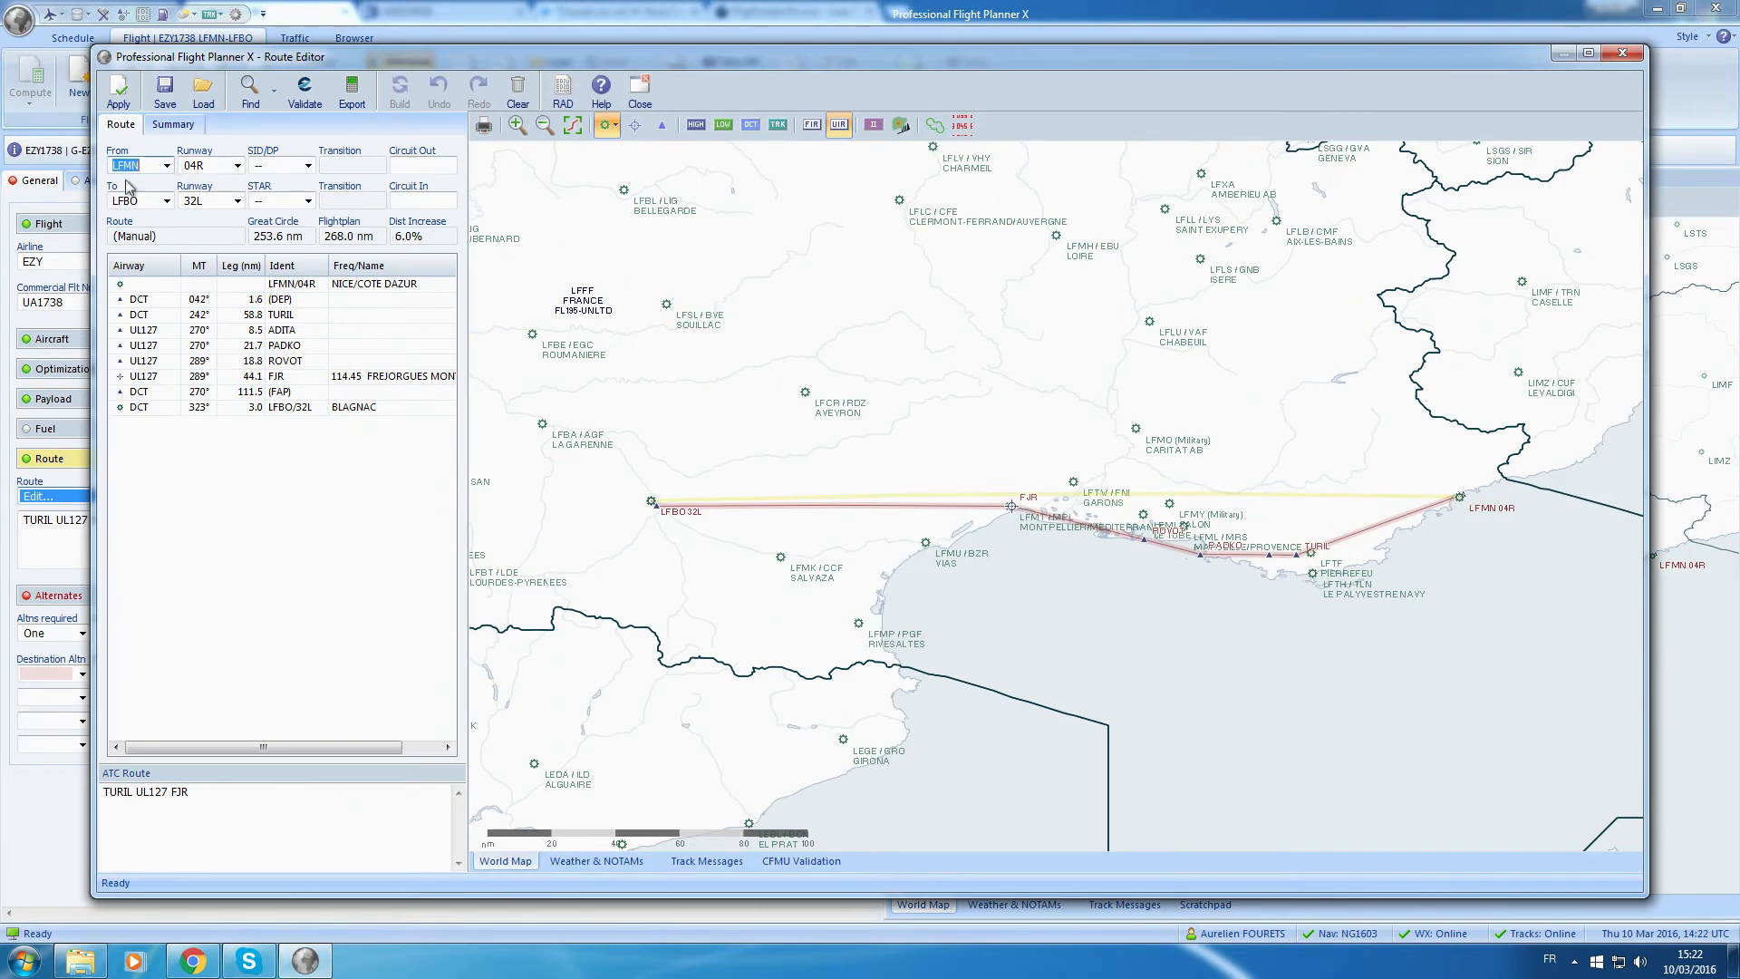
{"action": "left_click", "coordinate": [261, 171]}
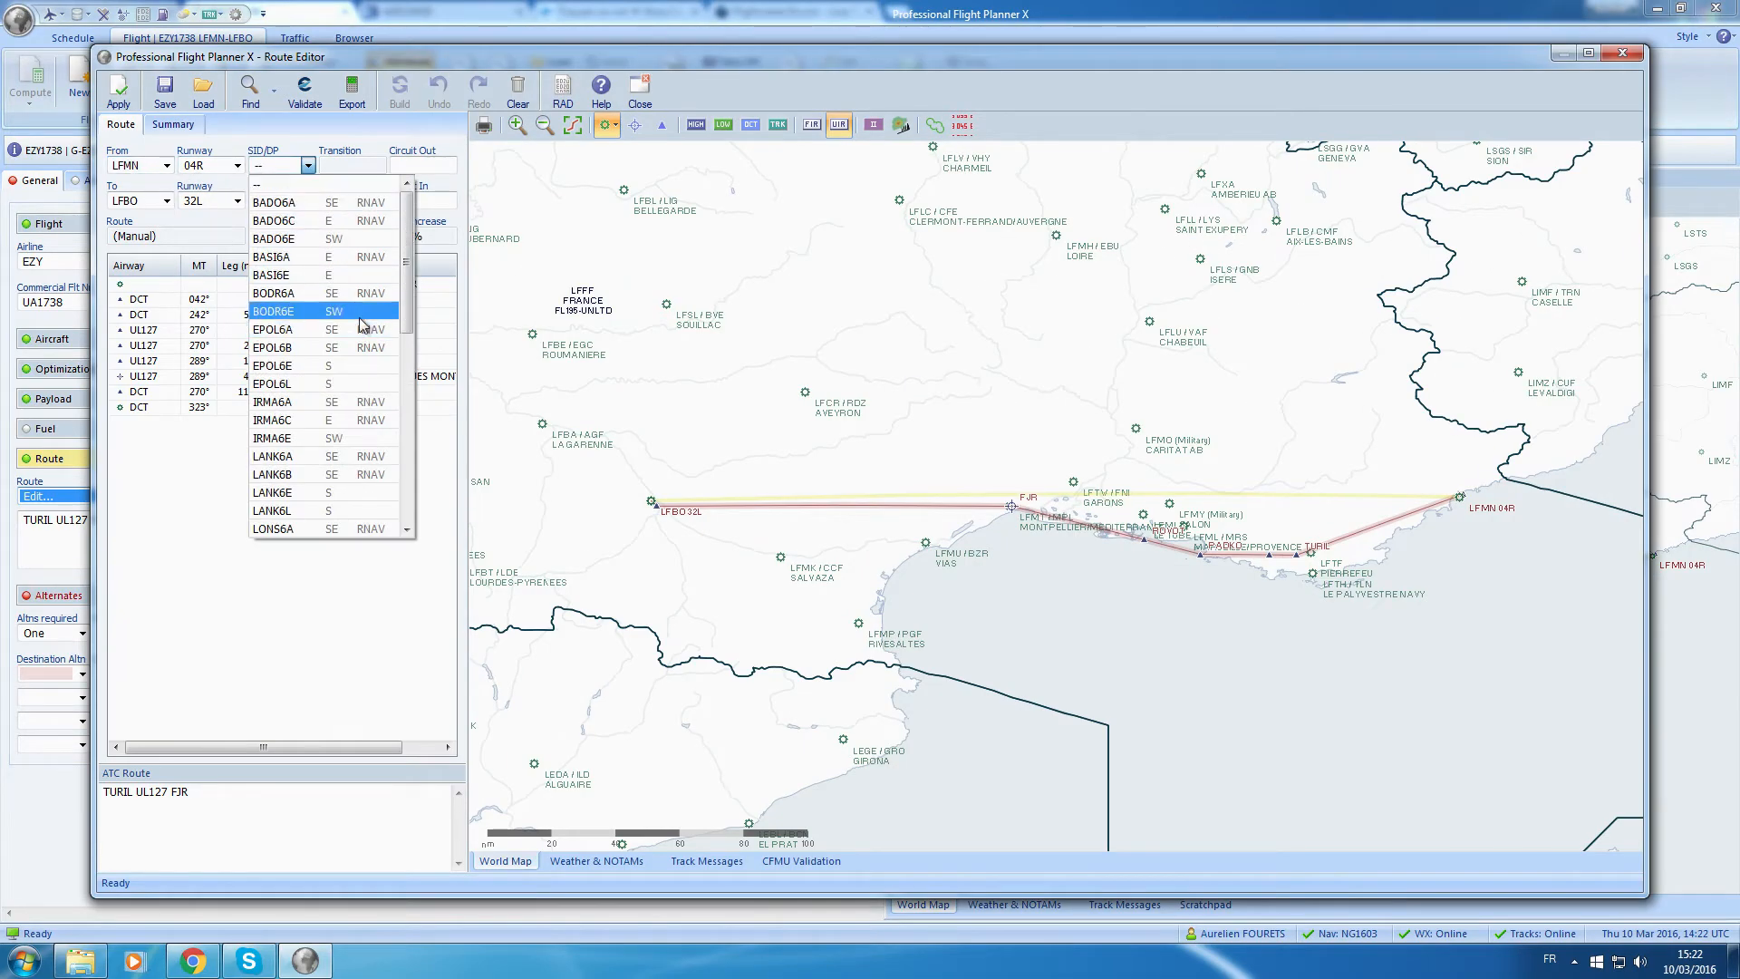
{"action": "scroll", "coordinate": [361, 328], "scroll_direction": "down", "scroll_amount": 2}
{"action": "scroll", "coordinate": [361, 328], "scroll_direction": "down", "scroll_amount": 5}
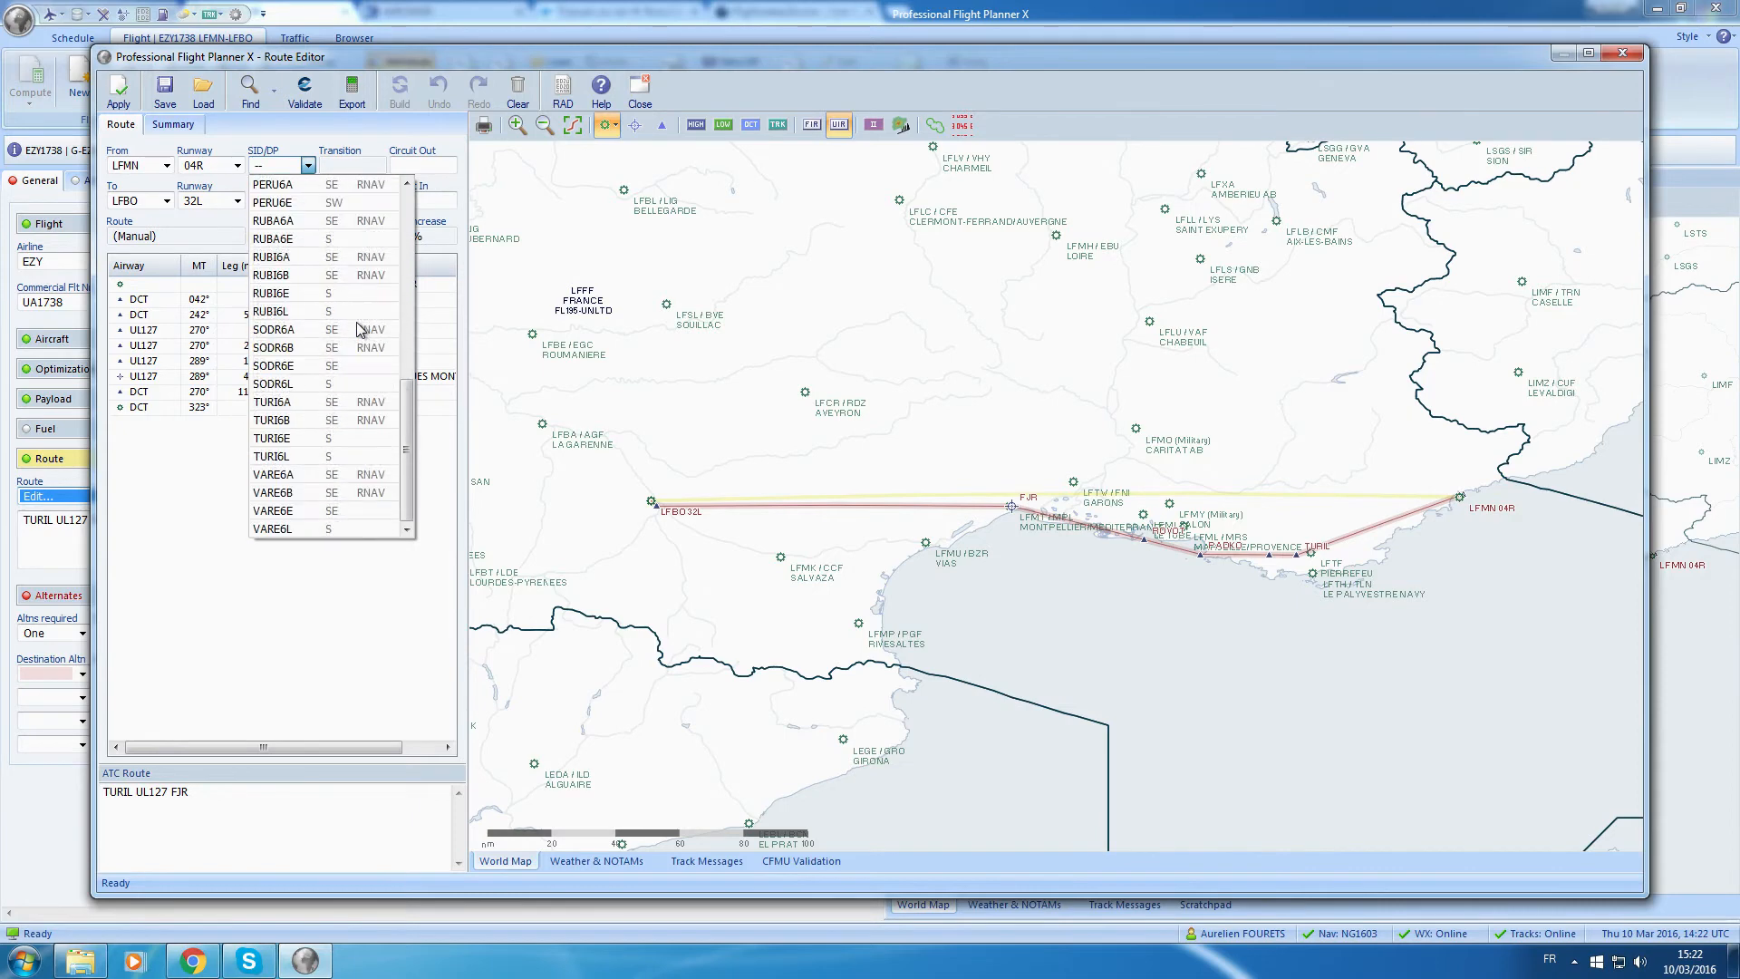
{"action": "left_click", "coordinate": [343, 404]}
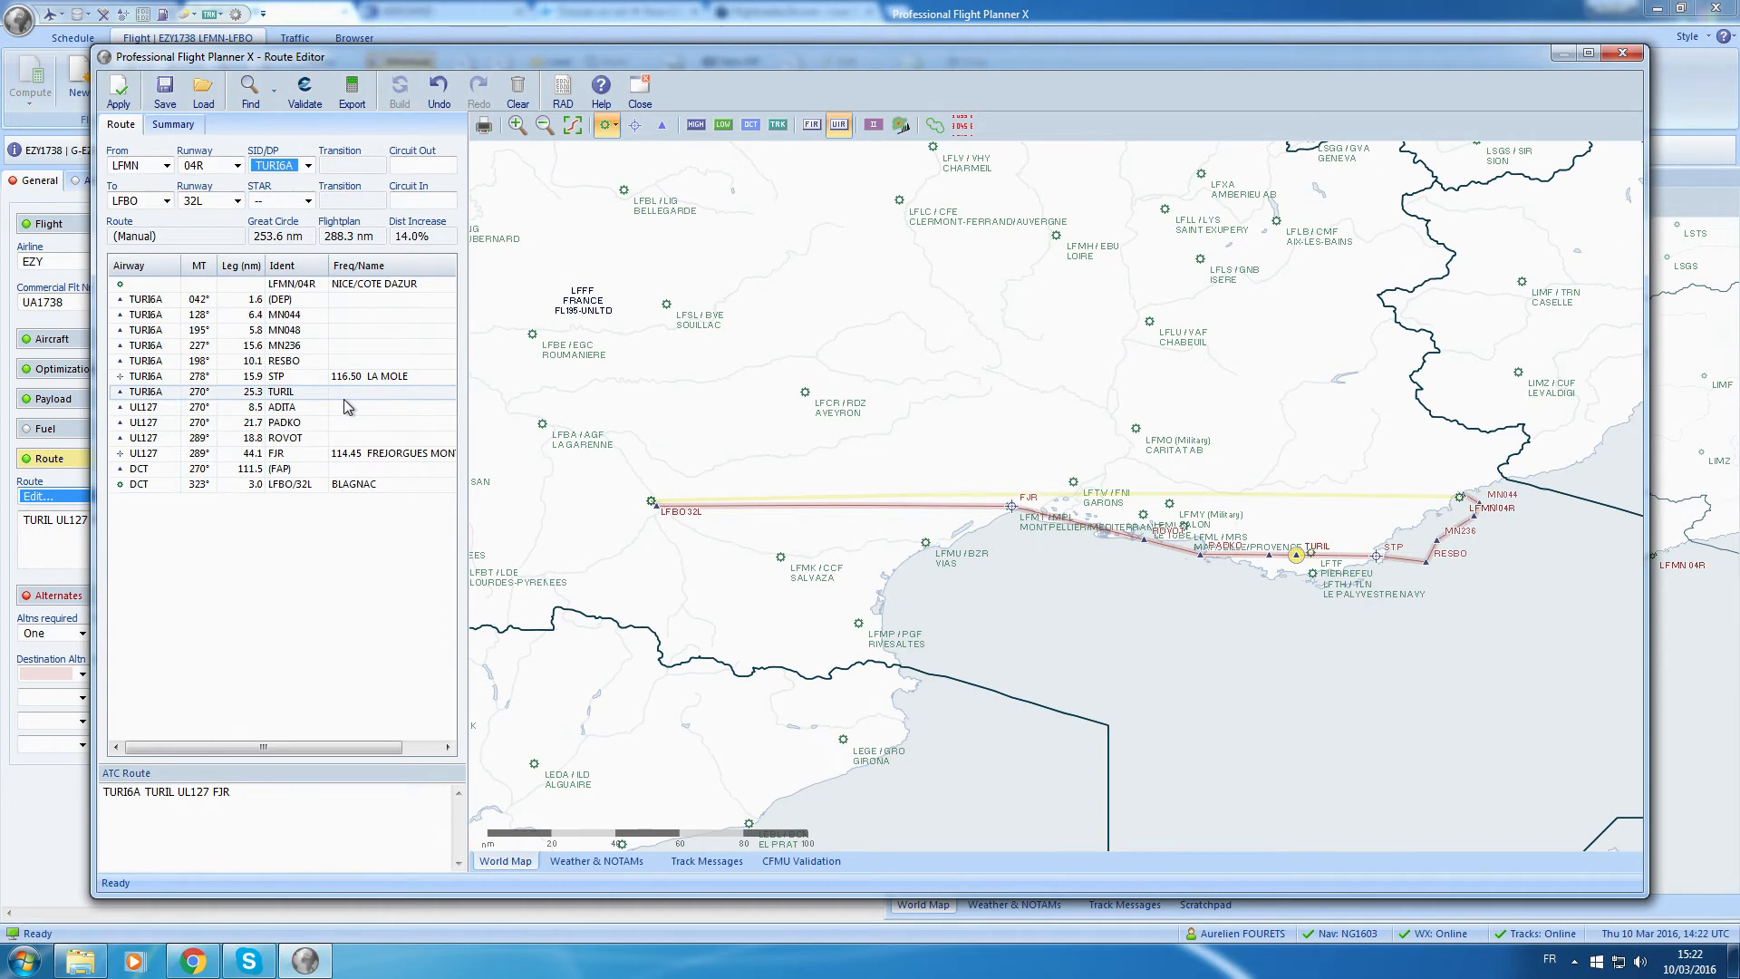
Assign the FJR6L arrival procedure for runway 32L at LFBO.
{"action": "left_click", "coordinate": [308, 201]}
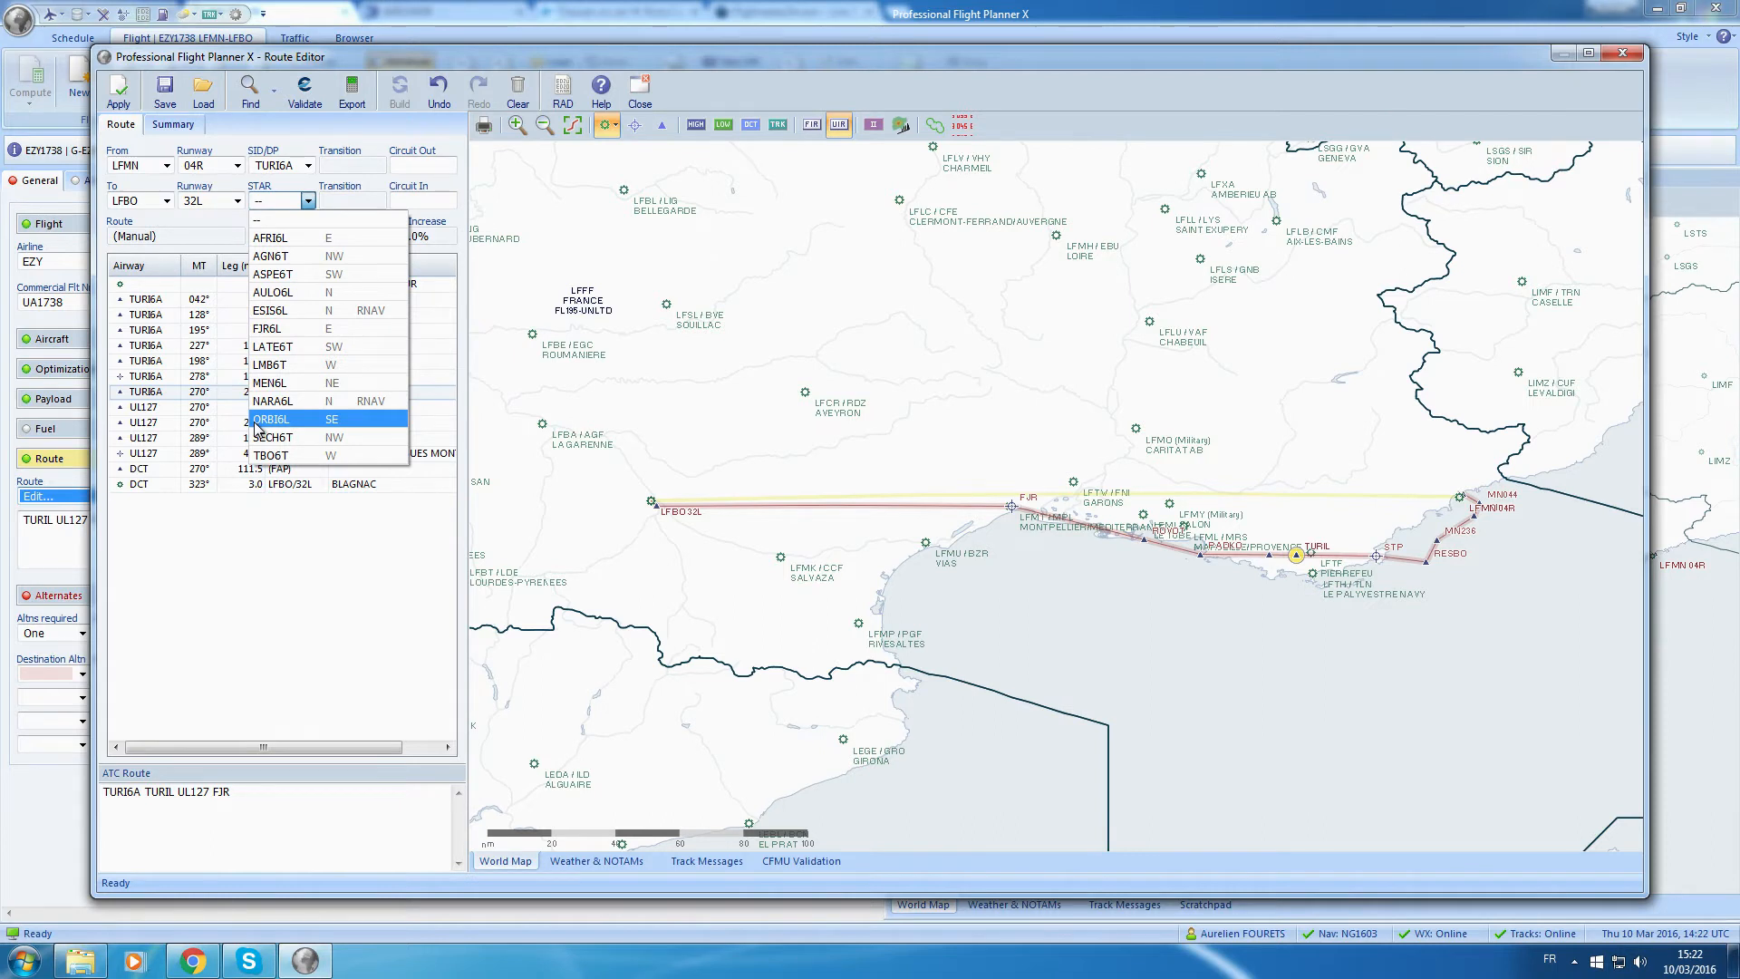
{"action": "left_click", "coordinate": [214, 551]}
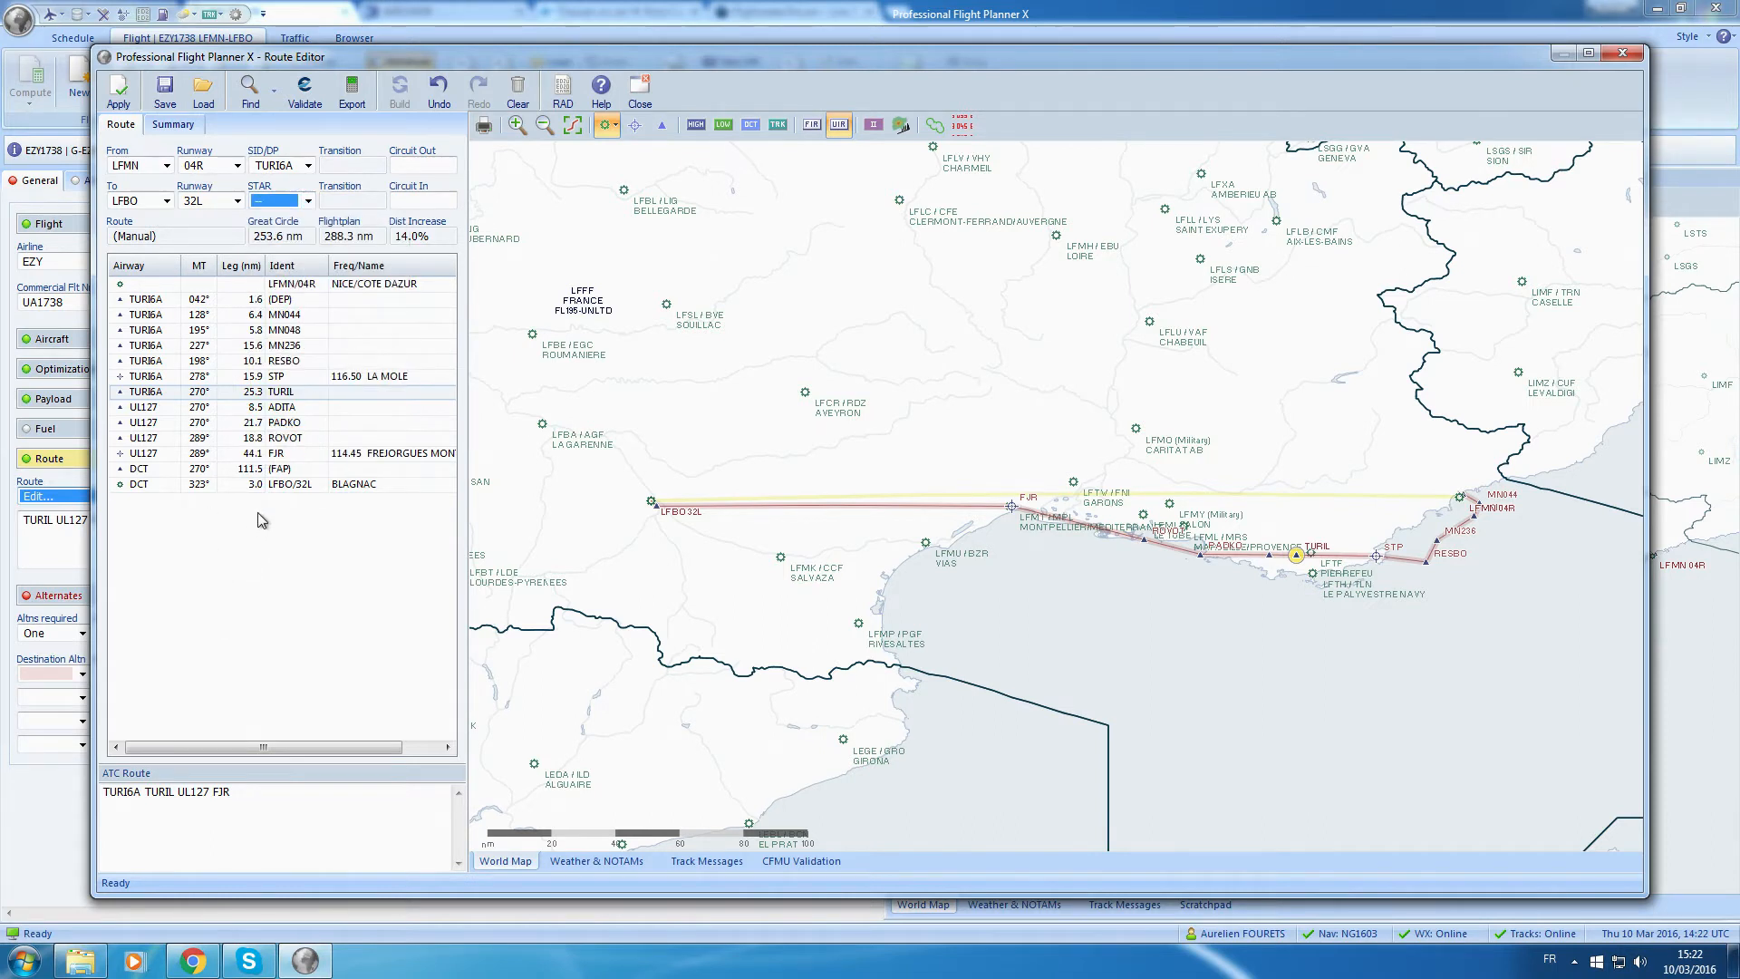
{"action": "left_click", "coordinate": [308, 201]}
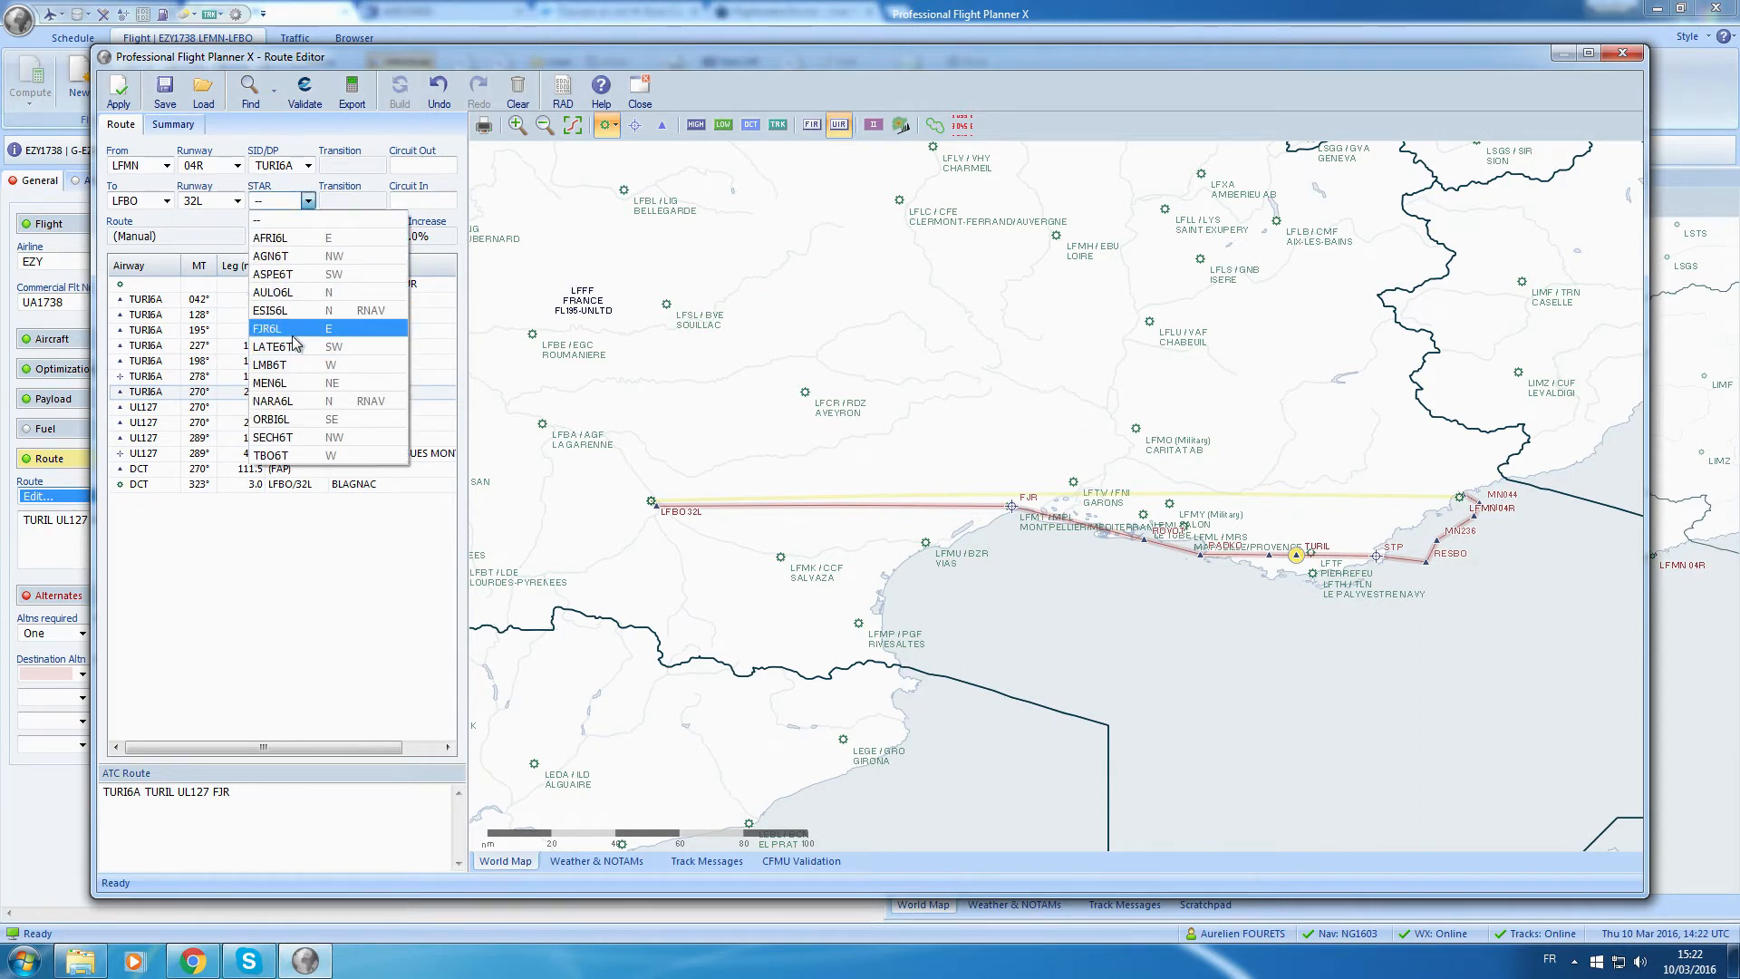
{"action": "left_click", "coordinate": [333, 327]}
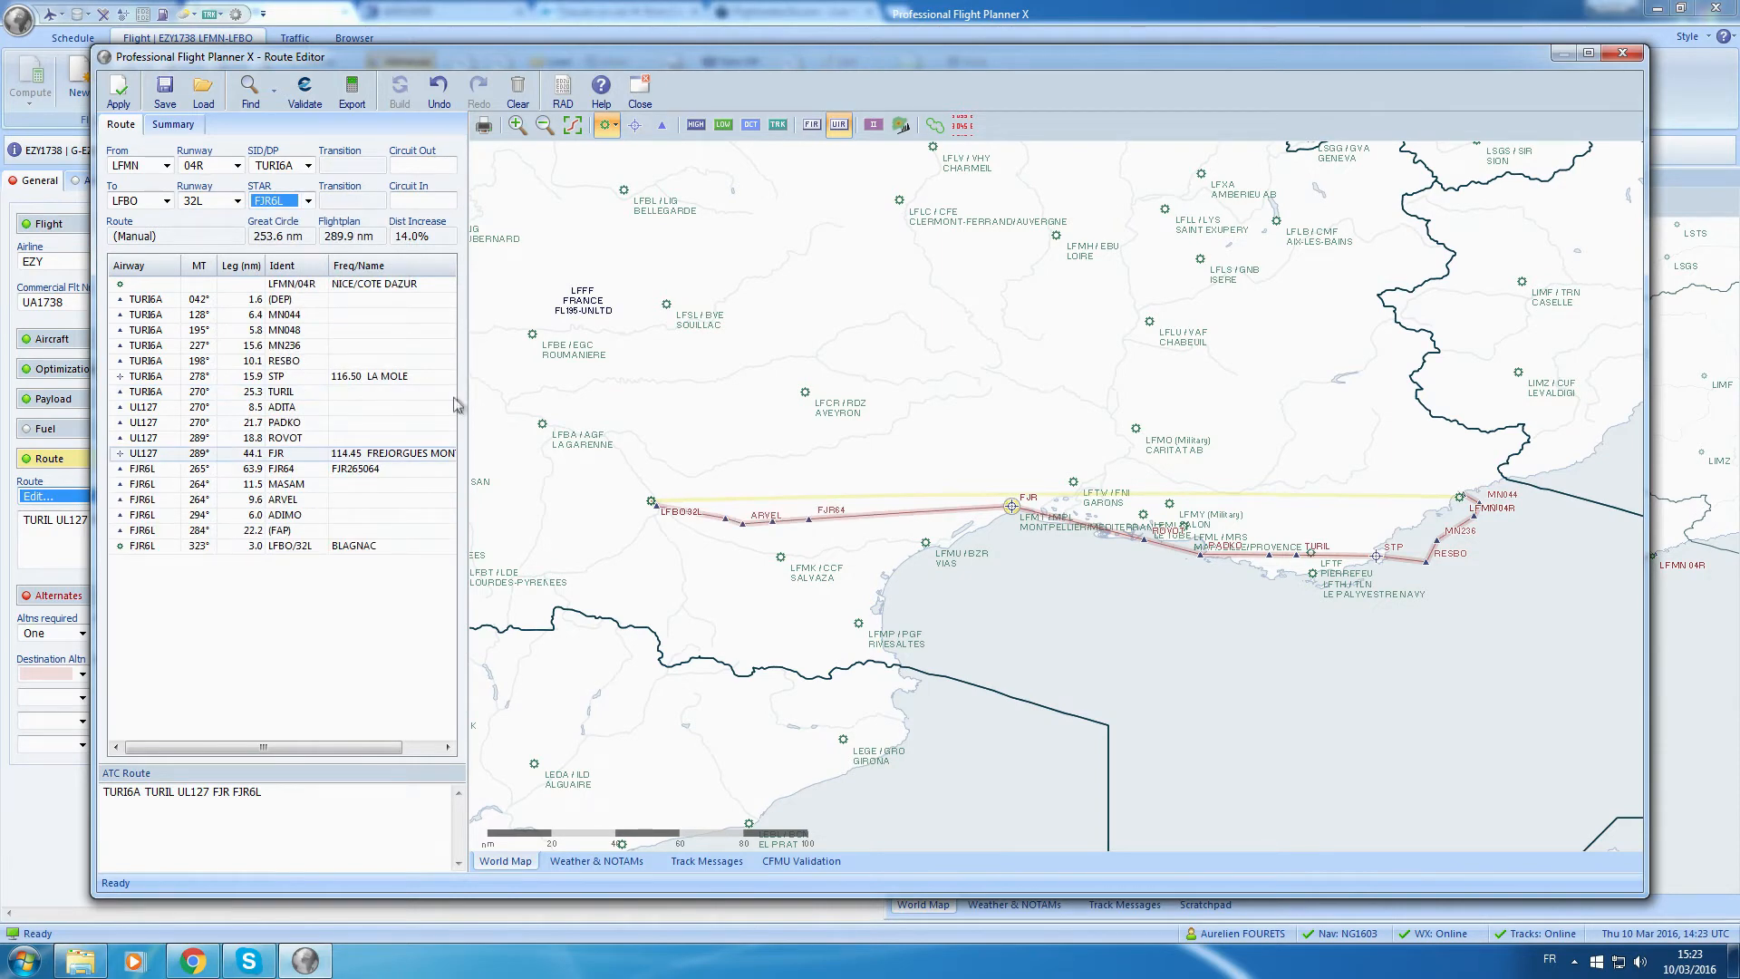
Review the waypoint summary of the edited route and apply the route changes to the flight.
{"action": "left_click", "coordinate": [406, 165]}
{"action": "left_click", "coordinate": [173, 124]}
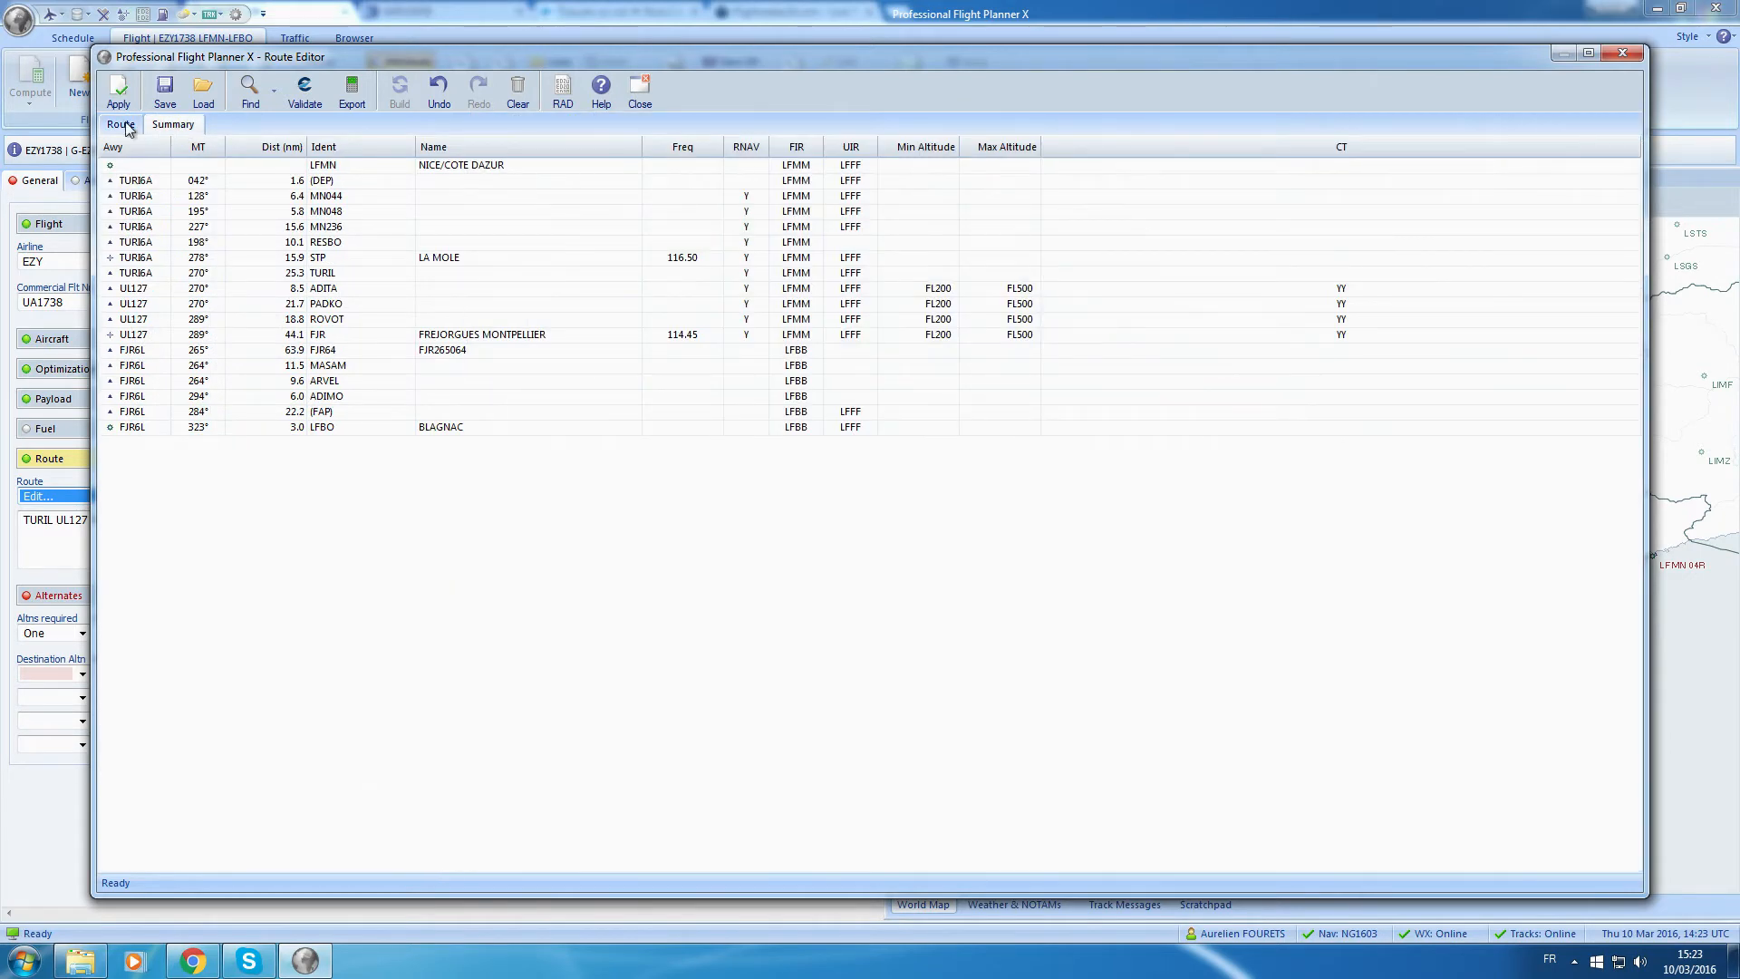
{"action": "left_click", "coordinate": [123, 125]}
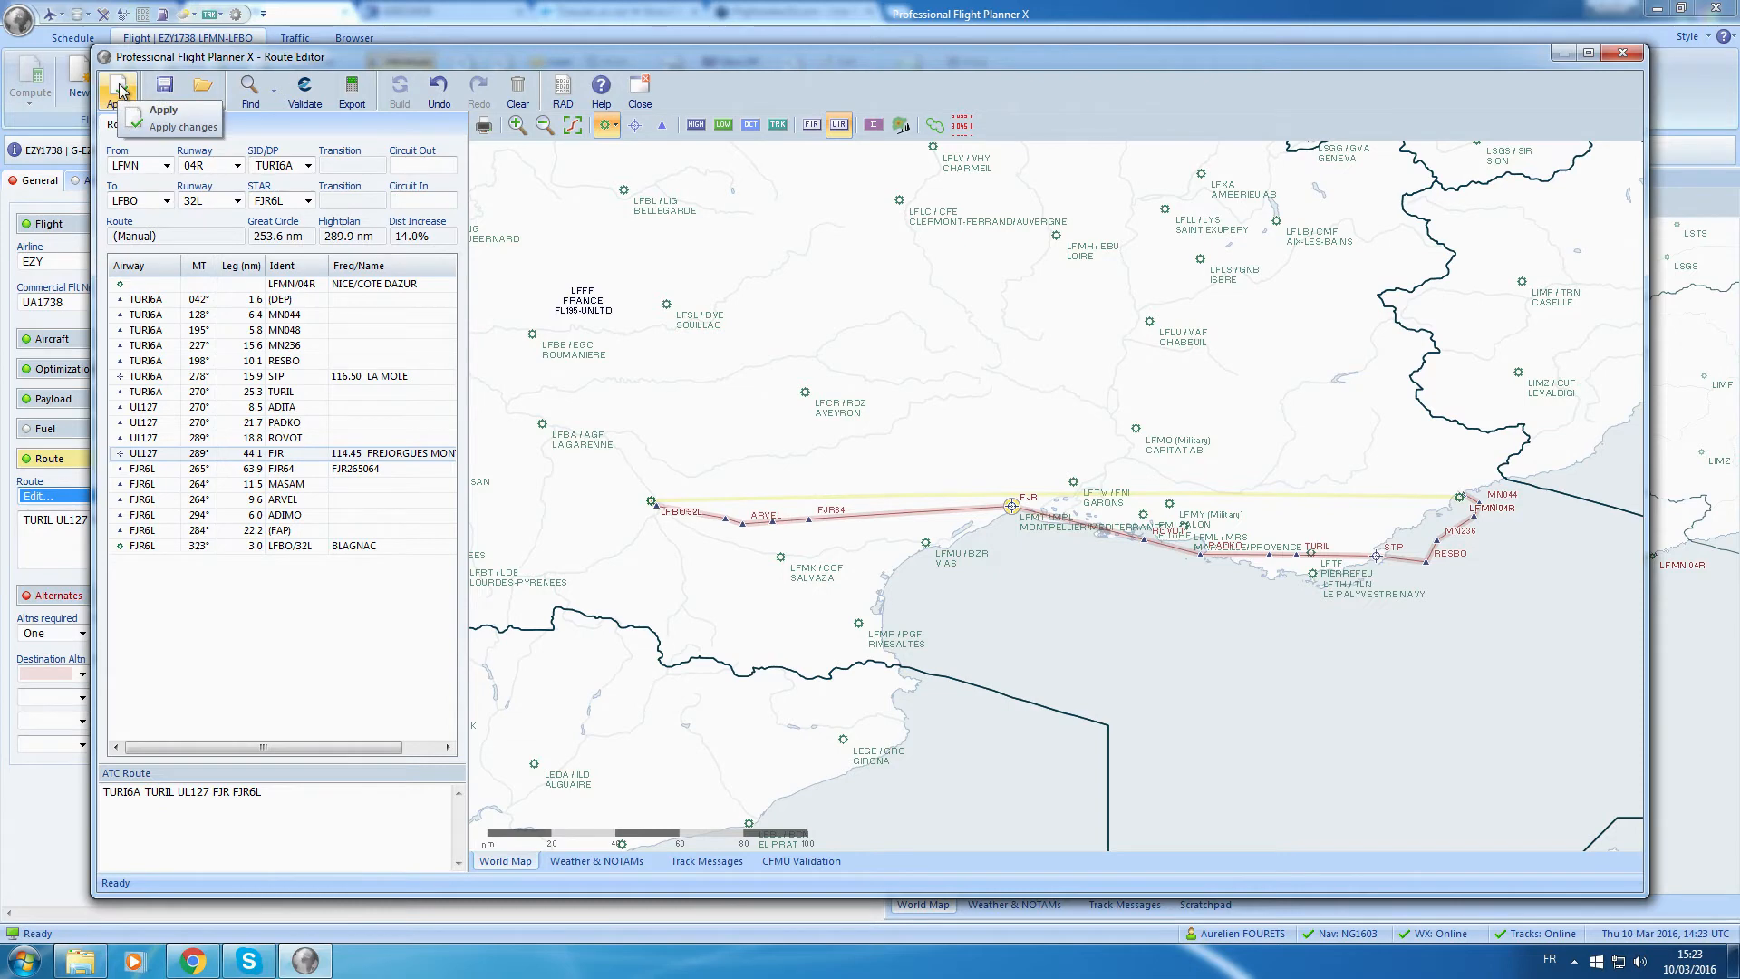
{"action": "left_click", "coordinate": [121, 91]}
{"action": "mouse_move", "coordinate": [189, 521]}
{"action": "left_mouse_down"}
{"action": "mouse_move", "coordinate": [7, 504]}
{"action": "mouse_move", "coordinate": [212, 514]}
{"action": "left_mouse_up"}
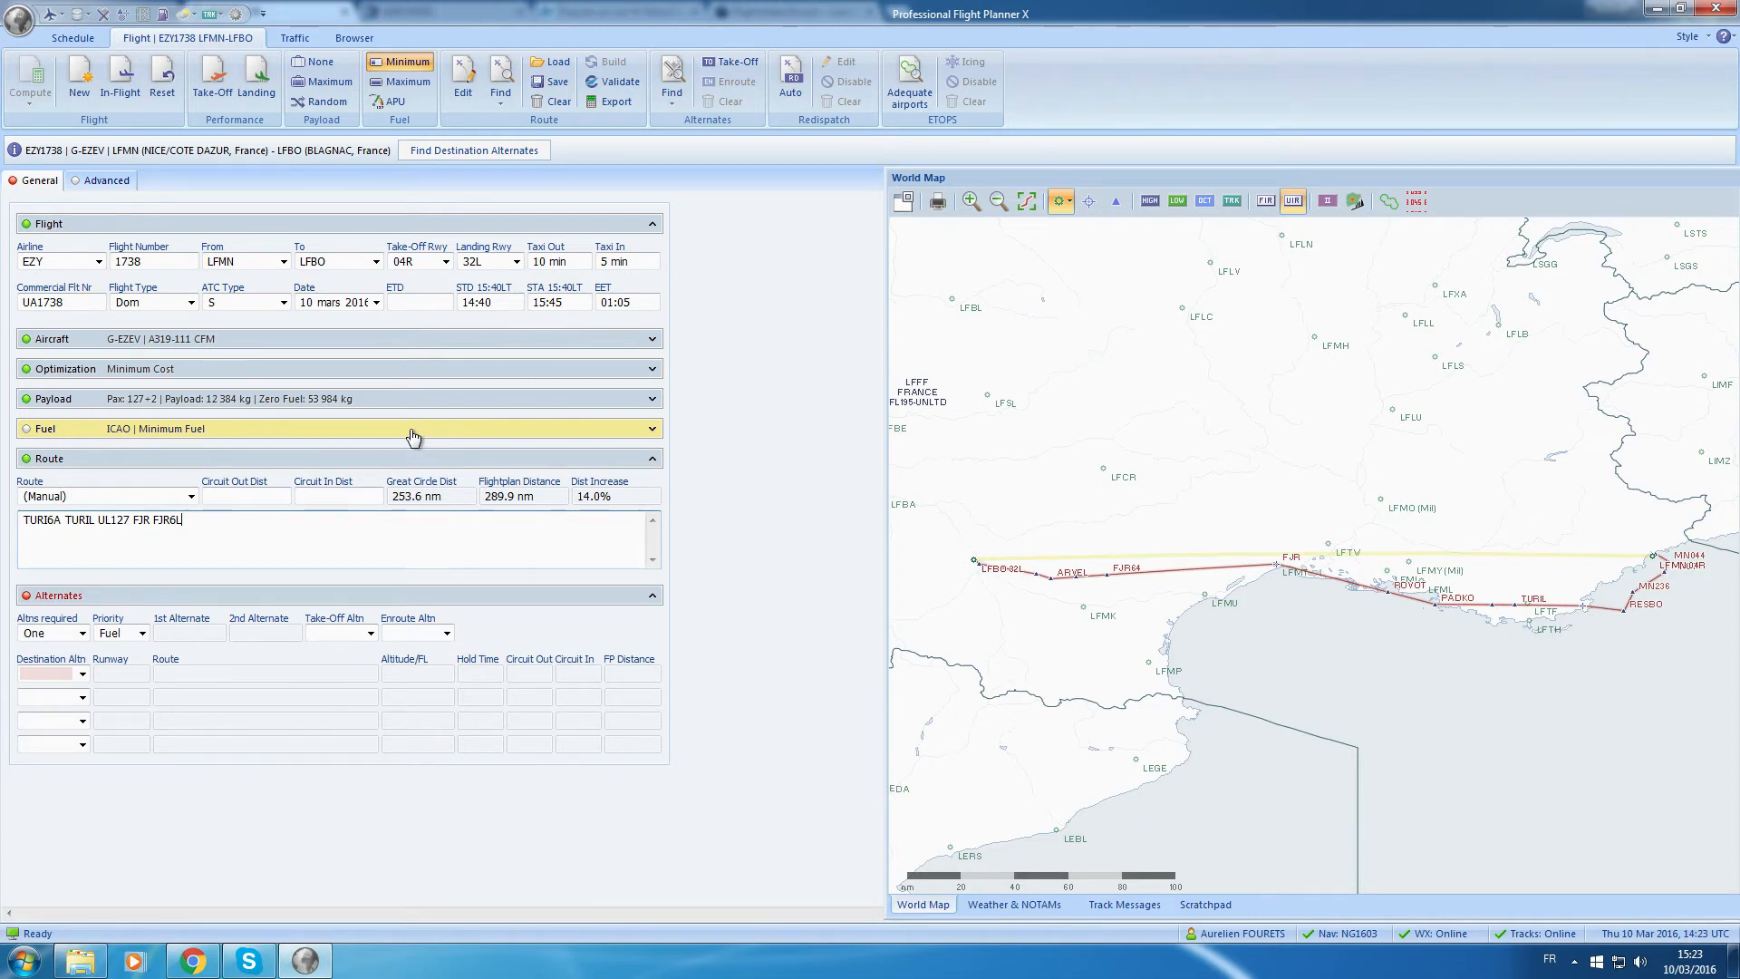
Run the CFMU validation on the LFMN–LFBO ATC flight plan and close the validation window.
{"action": "left_click", "coordinate": [611, 79]}
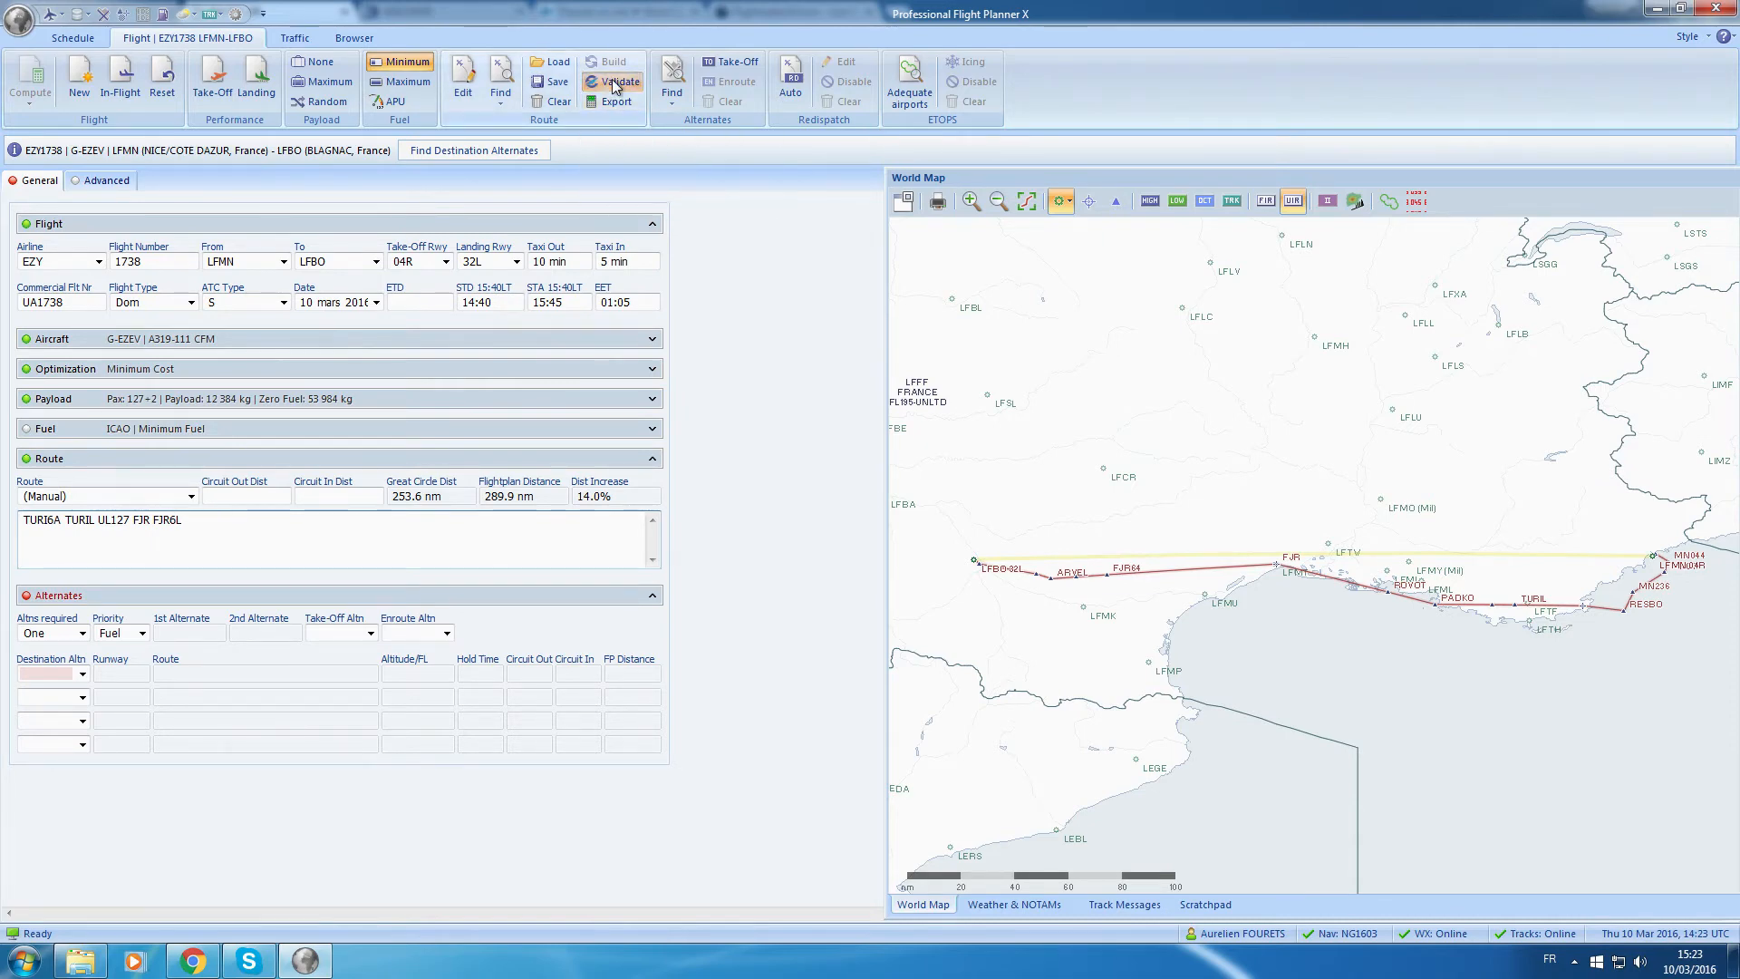
{"action": "left_click_drag", "start_coordinate": [889, 196], "coordinate": [733, 212]}
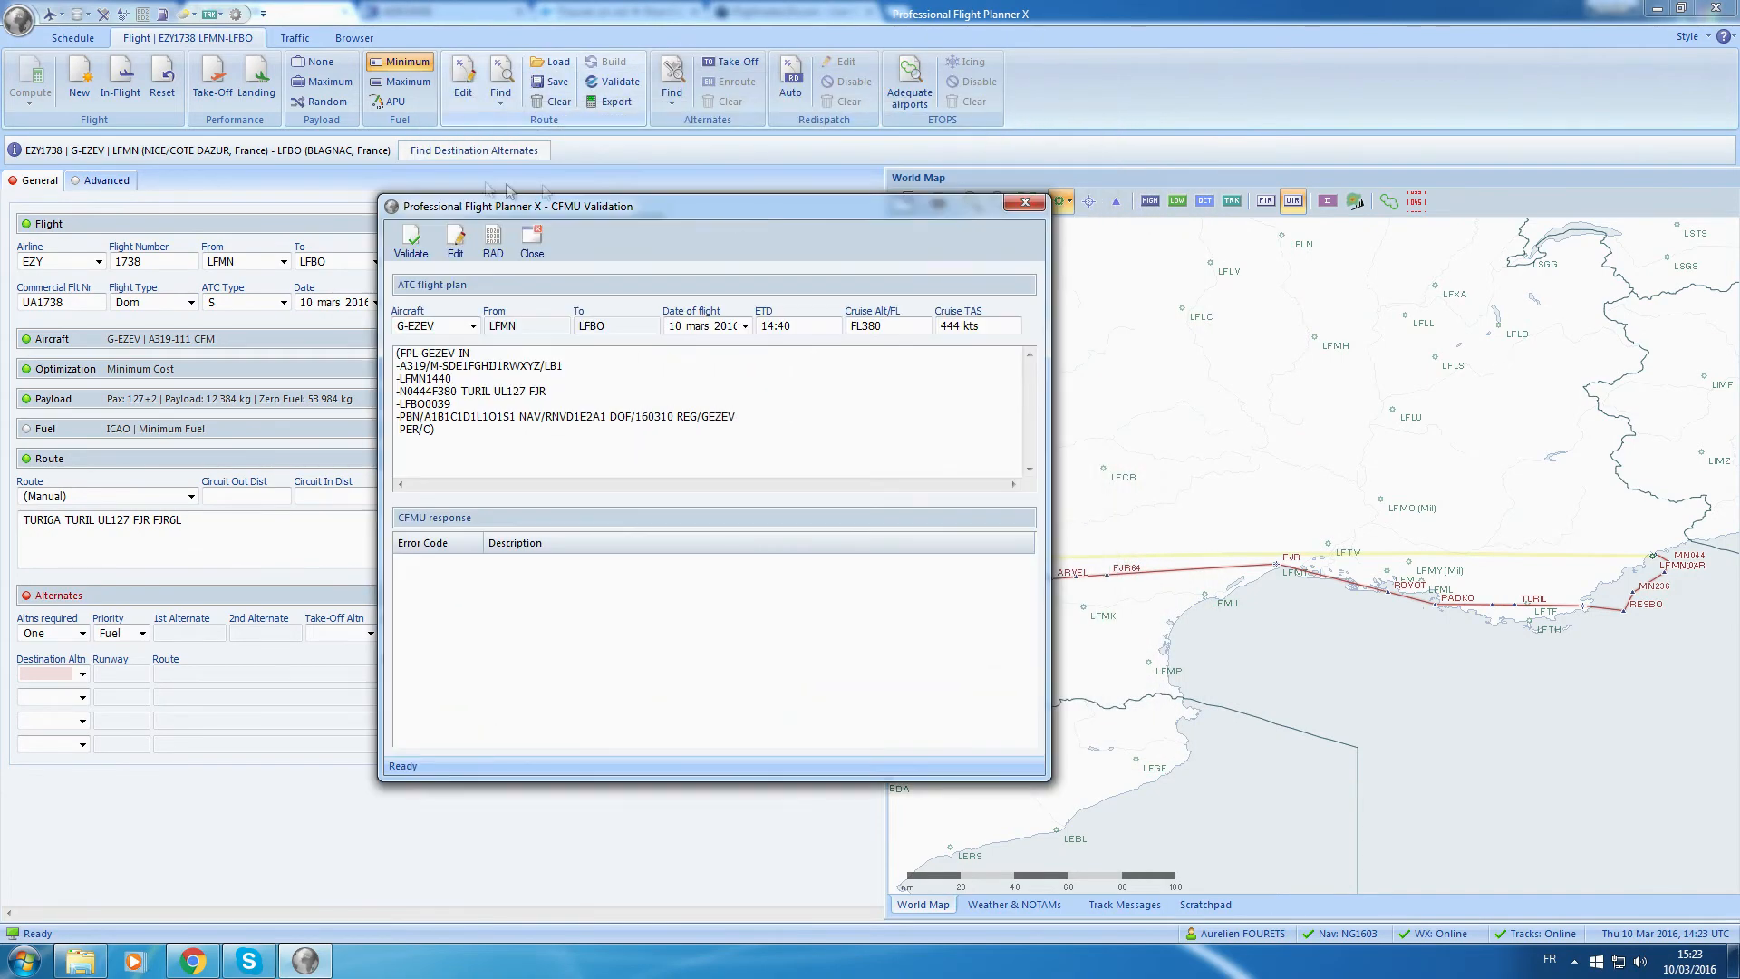
{"action": "left_click", "coordinate": [410, 240]}
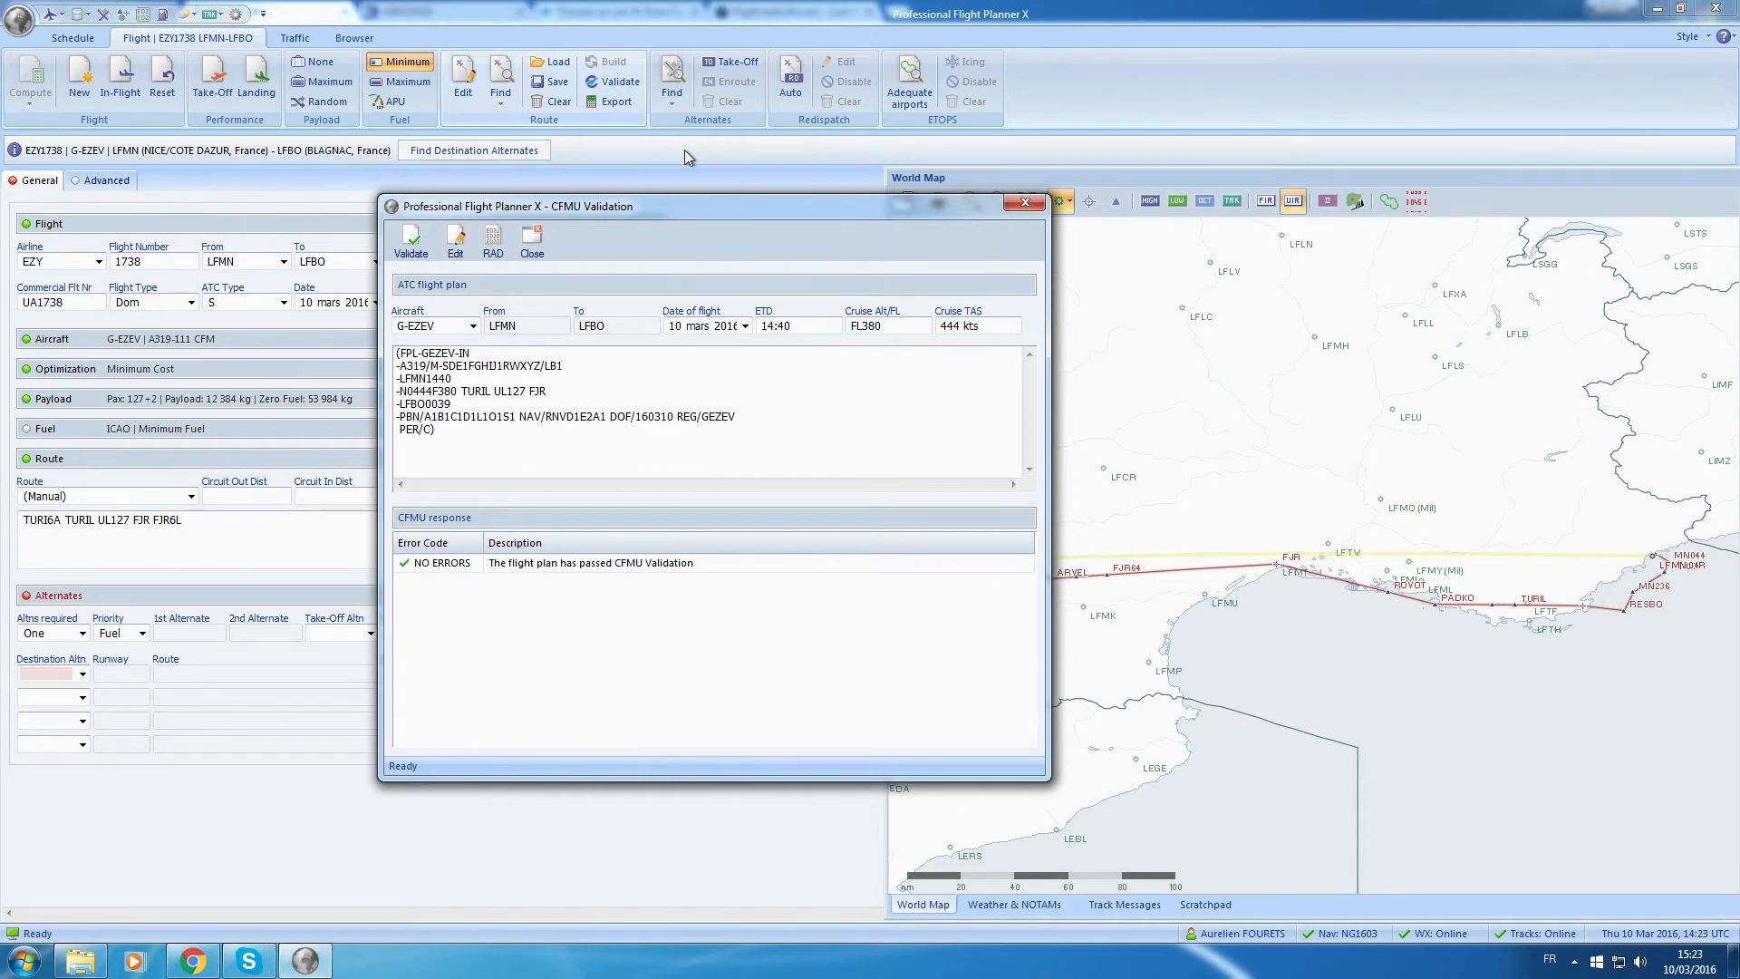
{"action": "left_click", "coordinate": [1025, 202]}
Show the FIR boundaries on the world map and examine the regions the route crosses in France.
{"action": "scroll", "coordinate": [1220, 607], "scroll_direction": "up", "scroll_amount": 3}
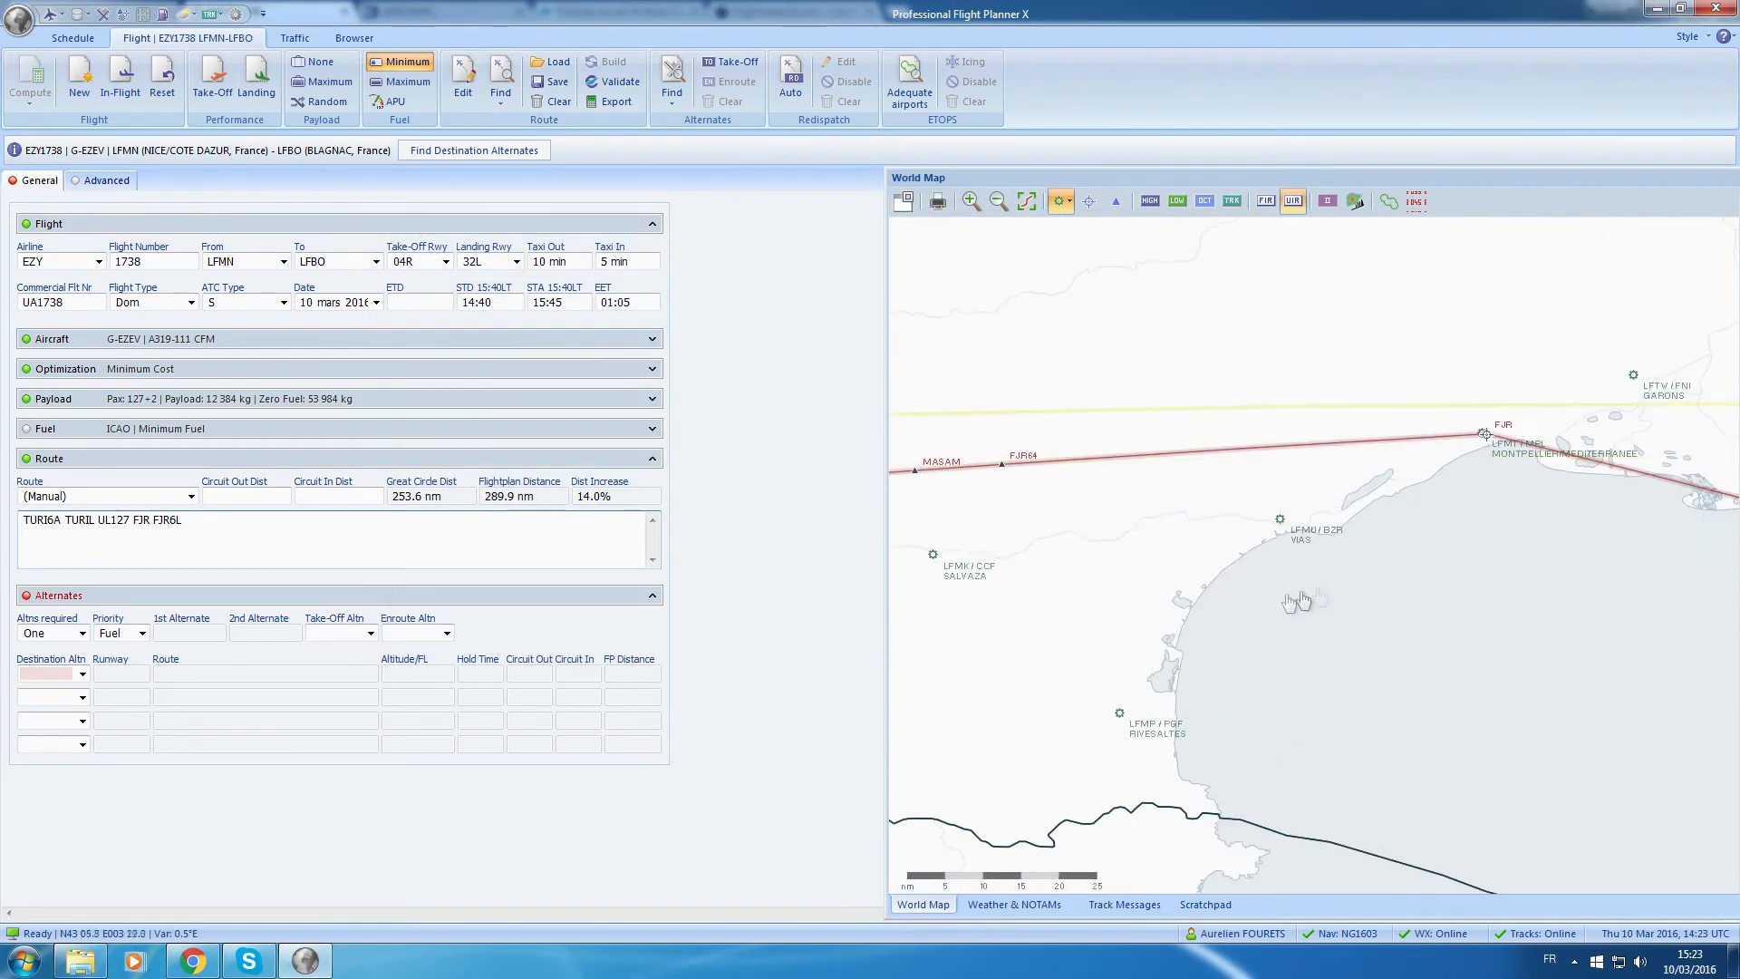
{"action": "mouse_move", "coordinate": [1481, 435]}
{"action": "scroll", "coordinate": [1450, 548], "scroll_direction": "down", "scroll_amount": 2}
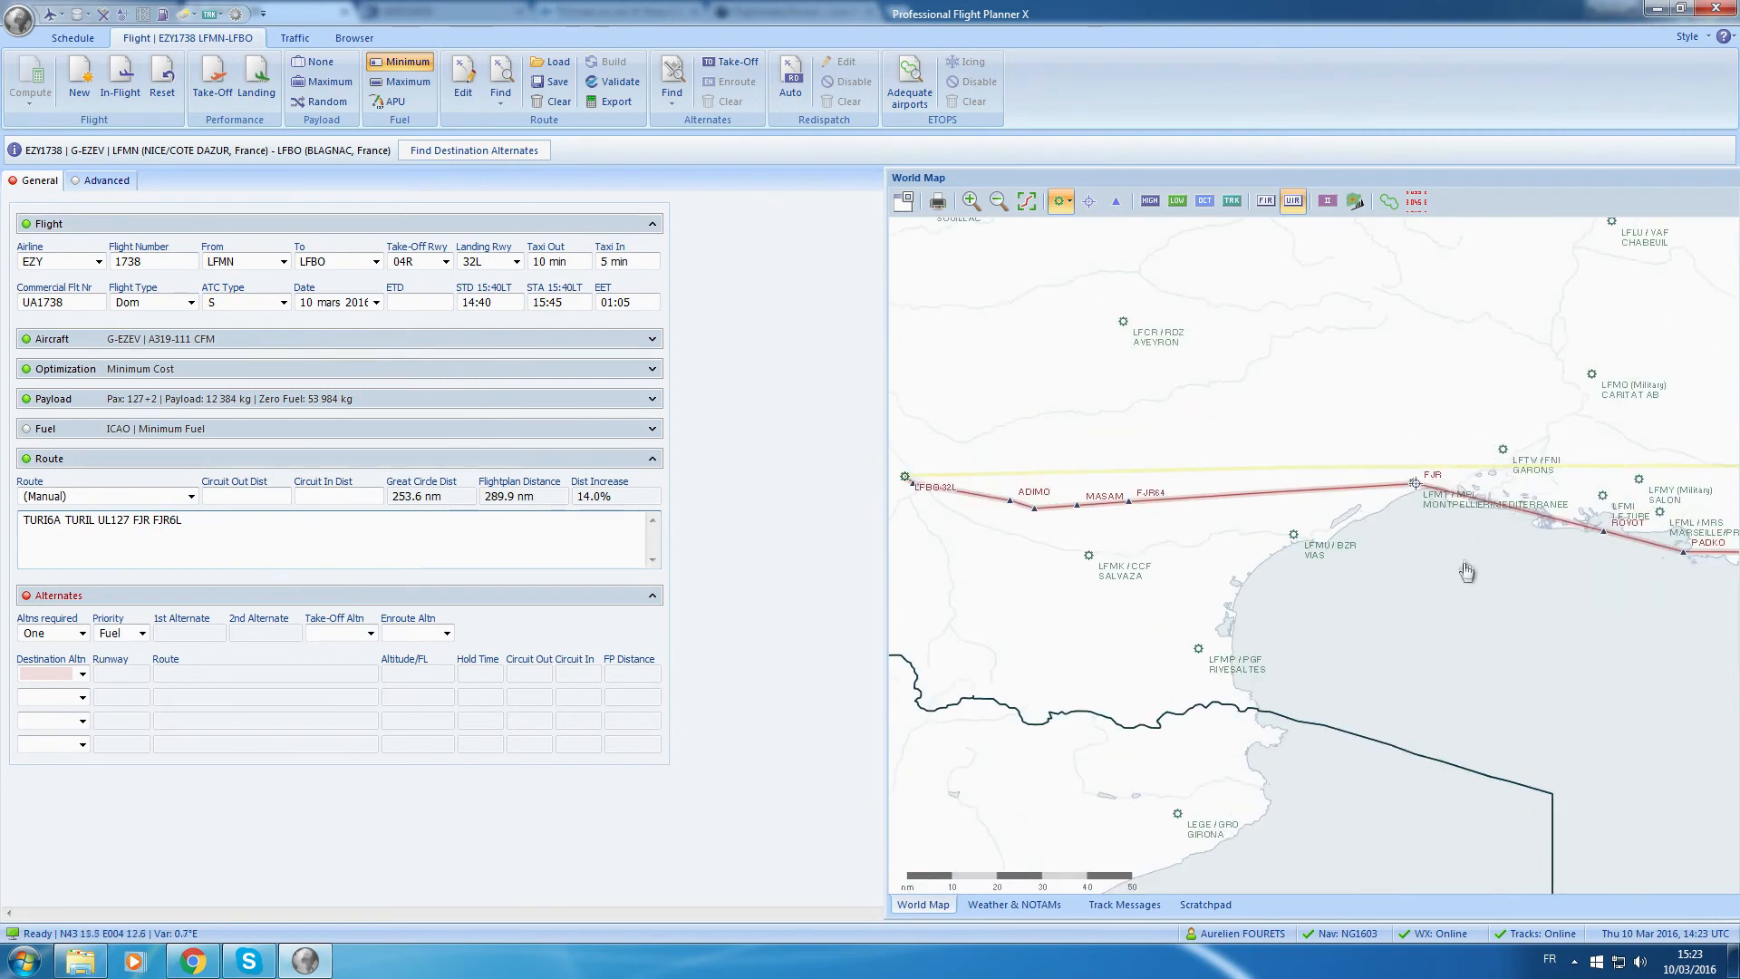
{"action": "scroll", "coordinate": [1444, 552], "scroll_direction": "down", "scroll_amount": 5}
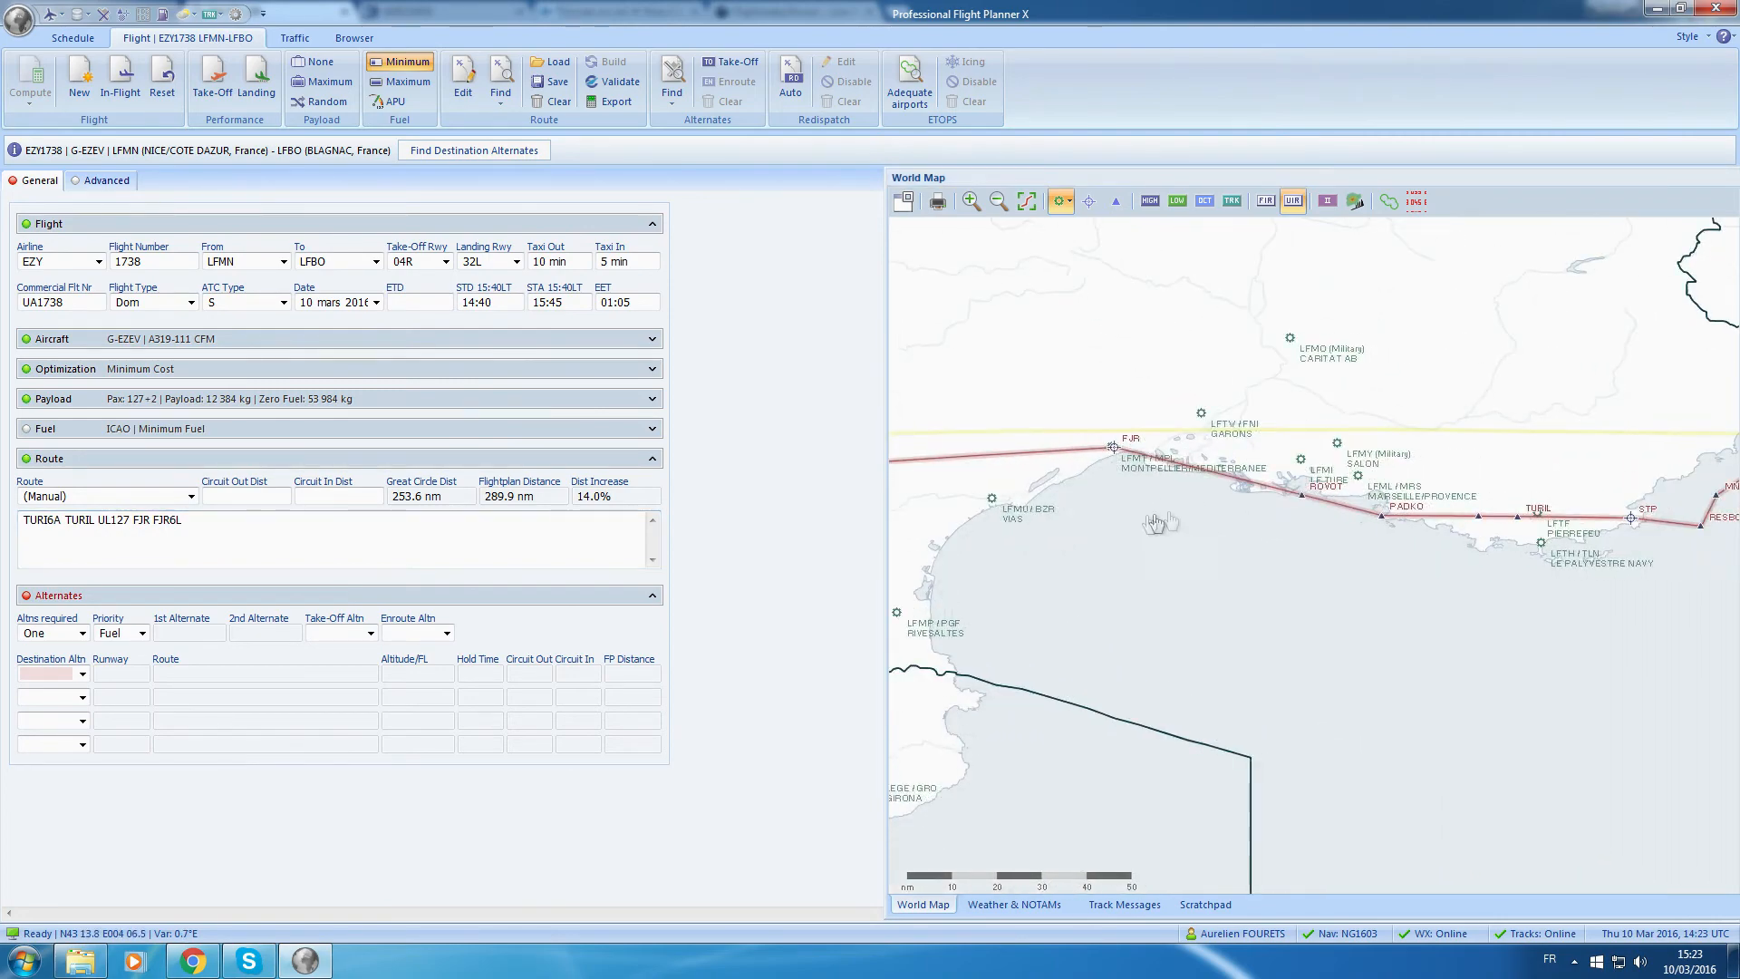
{"action": "left_click", "coordinate": [1266, 199]}
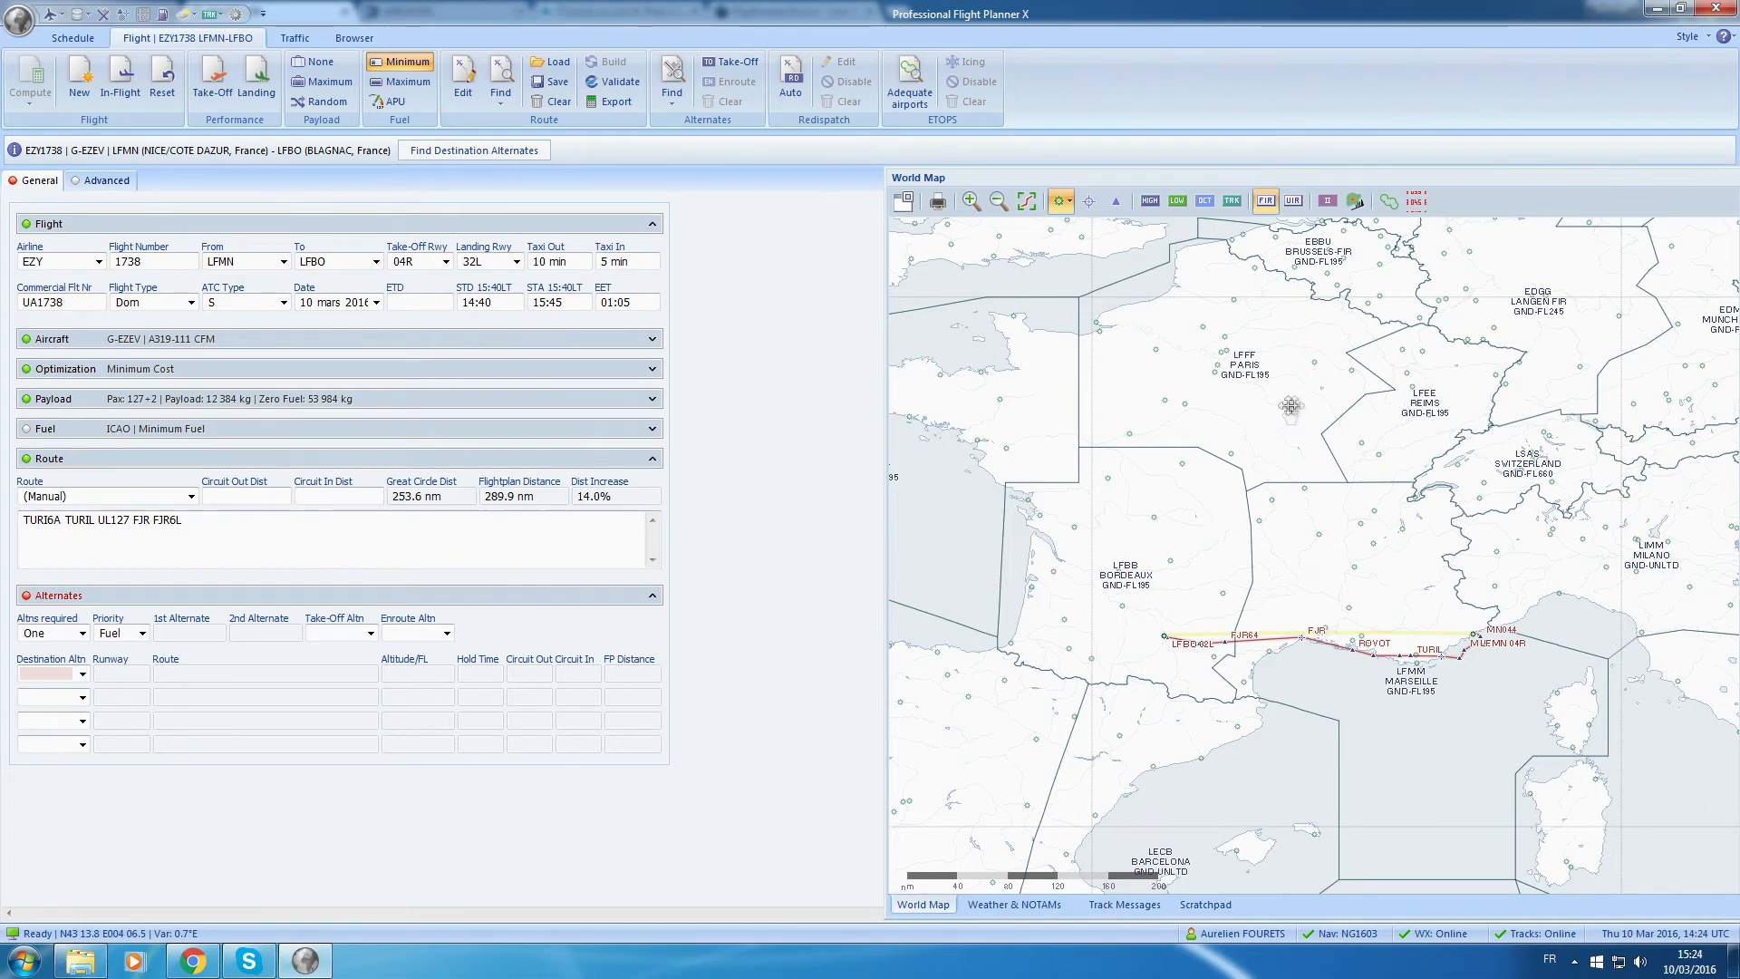
{"action": "left_click_drag", "start_coordinate": [1287, 405], "coordinate": [1465, 424]}
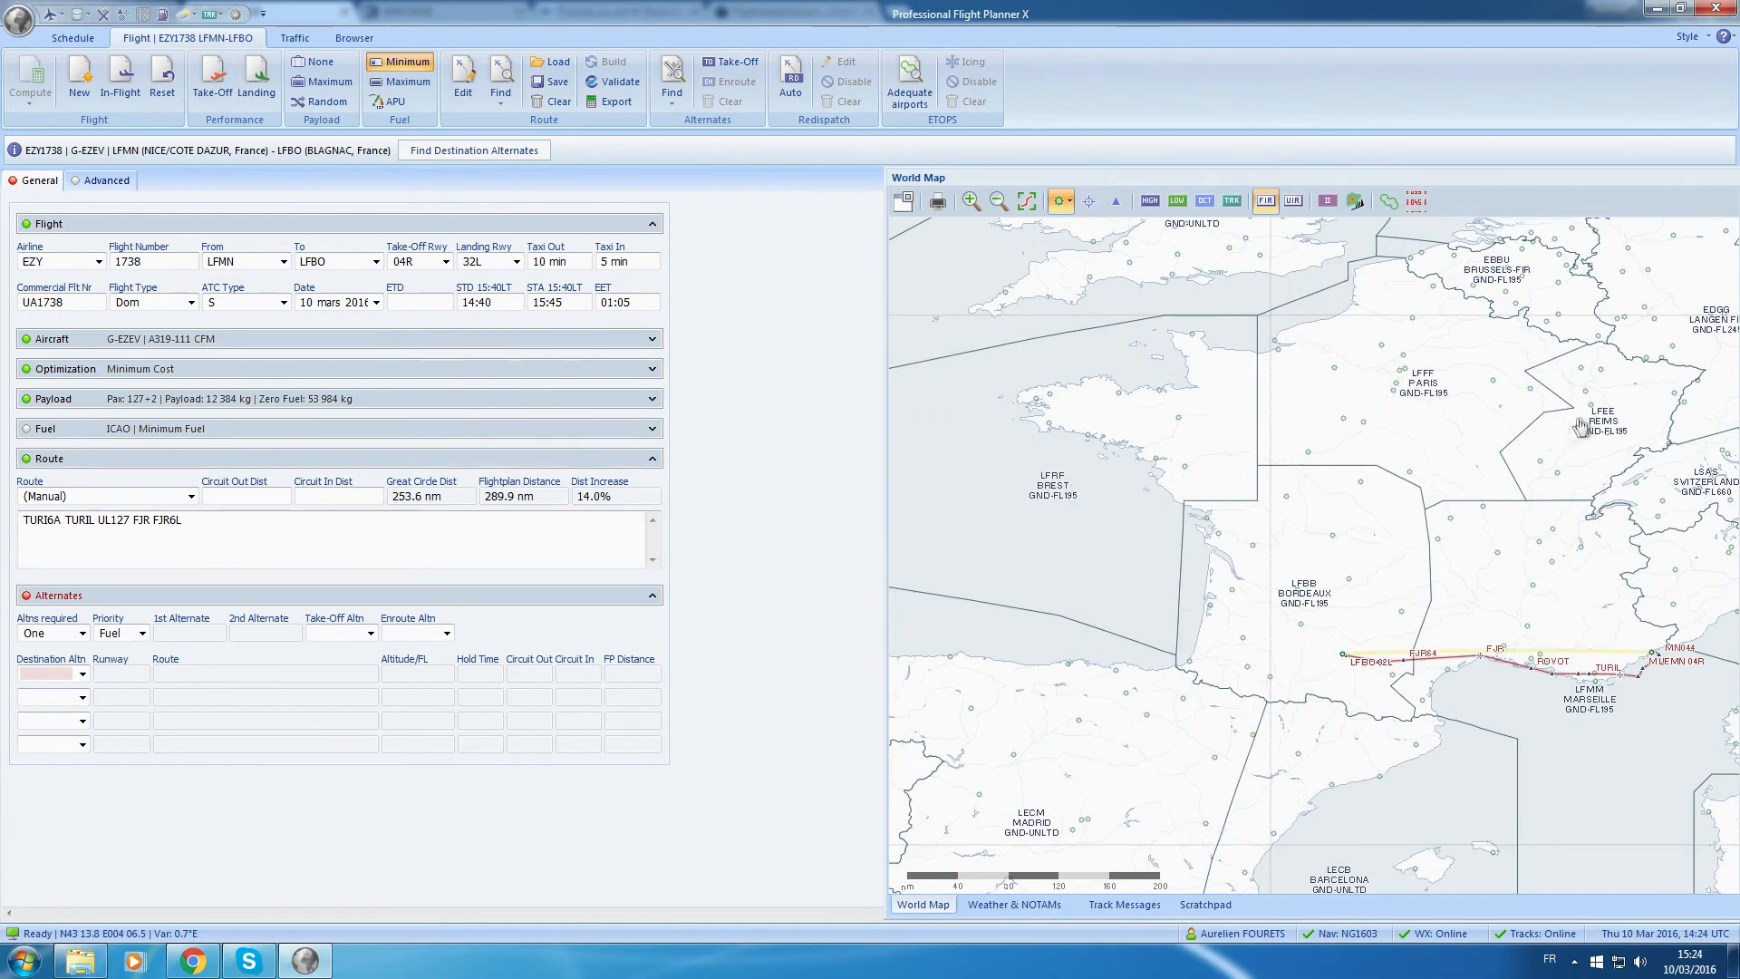
{"action": "left_click_drag", "start_coordinate": [1602, 672], "coordinate": [1406, 562]}
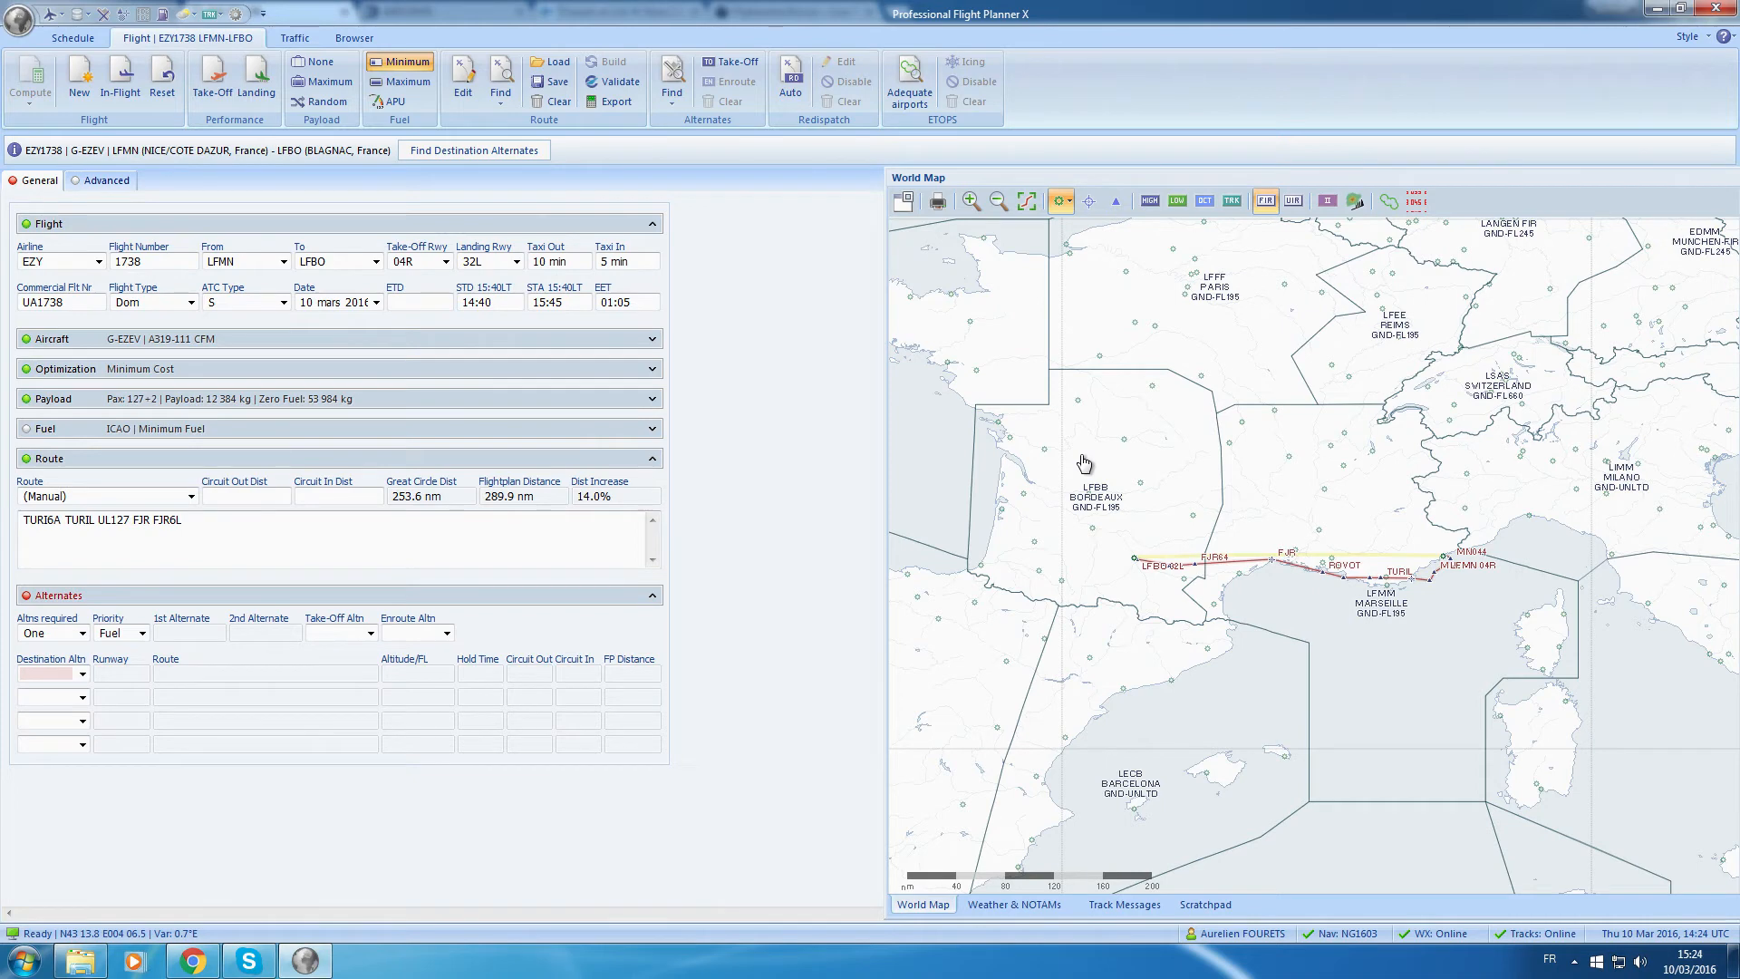
Find destination alternates for LFBO and keep their priority at Fuel, minimum fuel burn.
{"action": "left_click", "coordinate": [418, 153]}
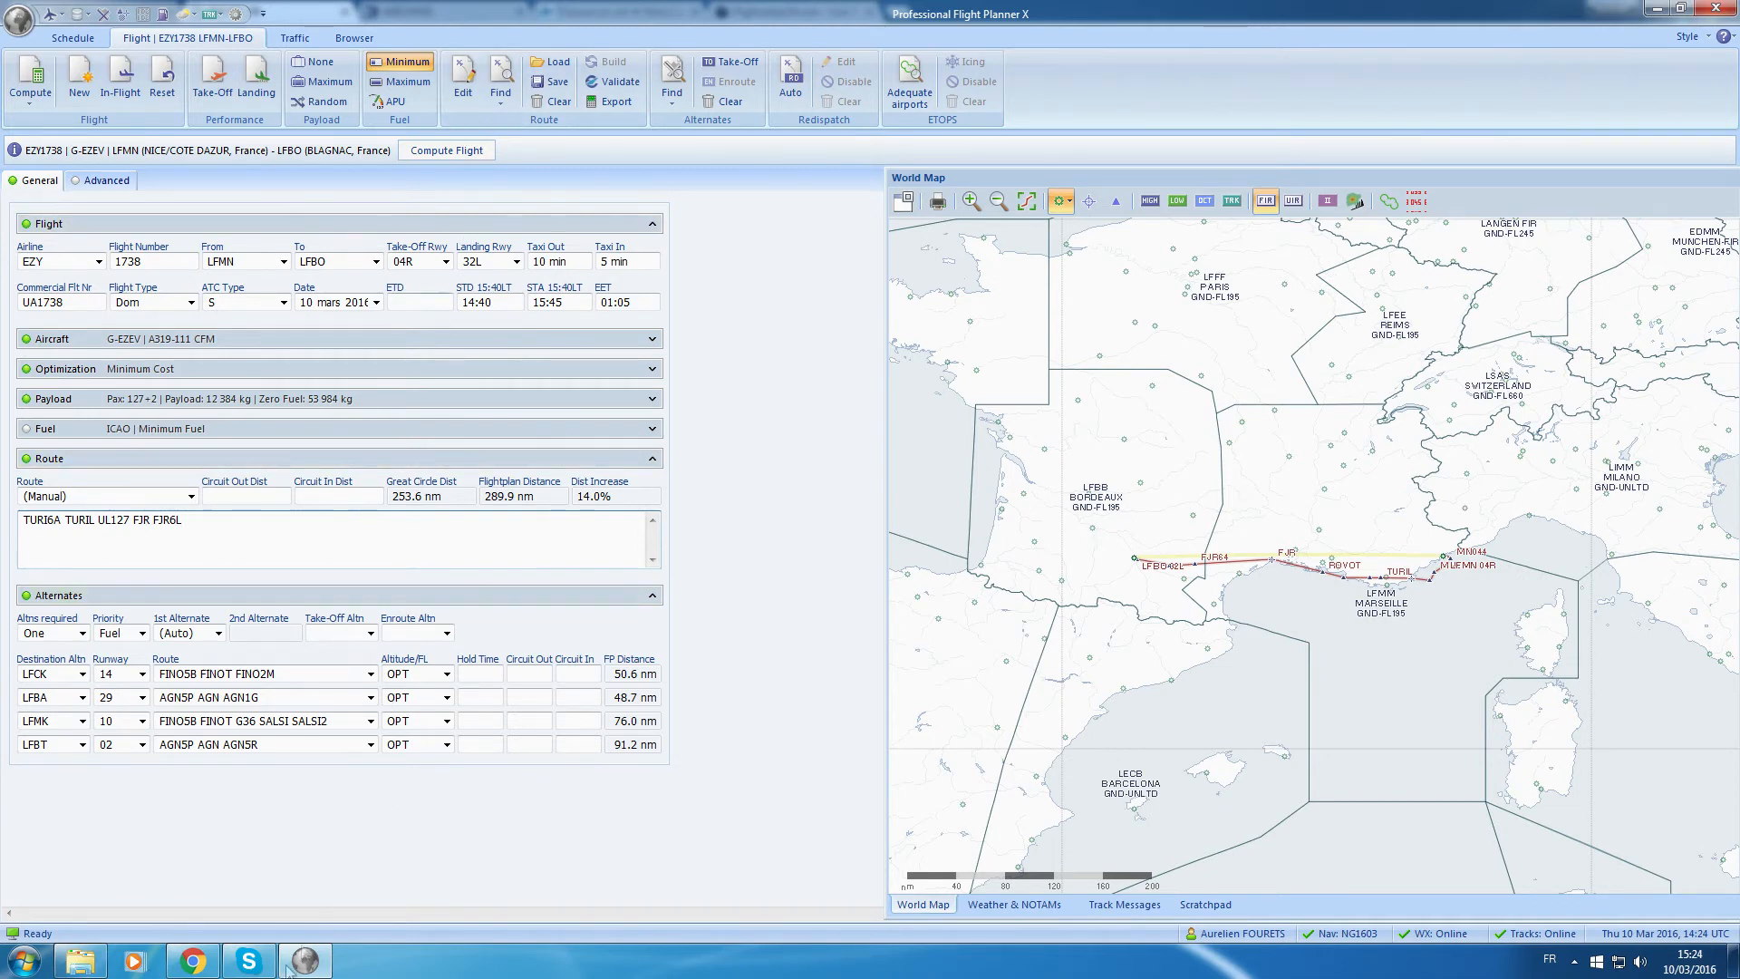
{"action": "left_click", "coordinate": [128, 645]}
{"action": "left_click", "coordinate": [125, 660]}
{"action": "left_click", "coordinate": [118, 646]}
{"action": "left_click", "coordinate": [112, 653]}
{"action": "left_click", "coordinate": [110, 634]}
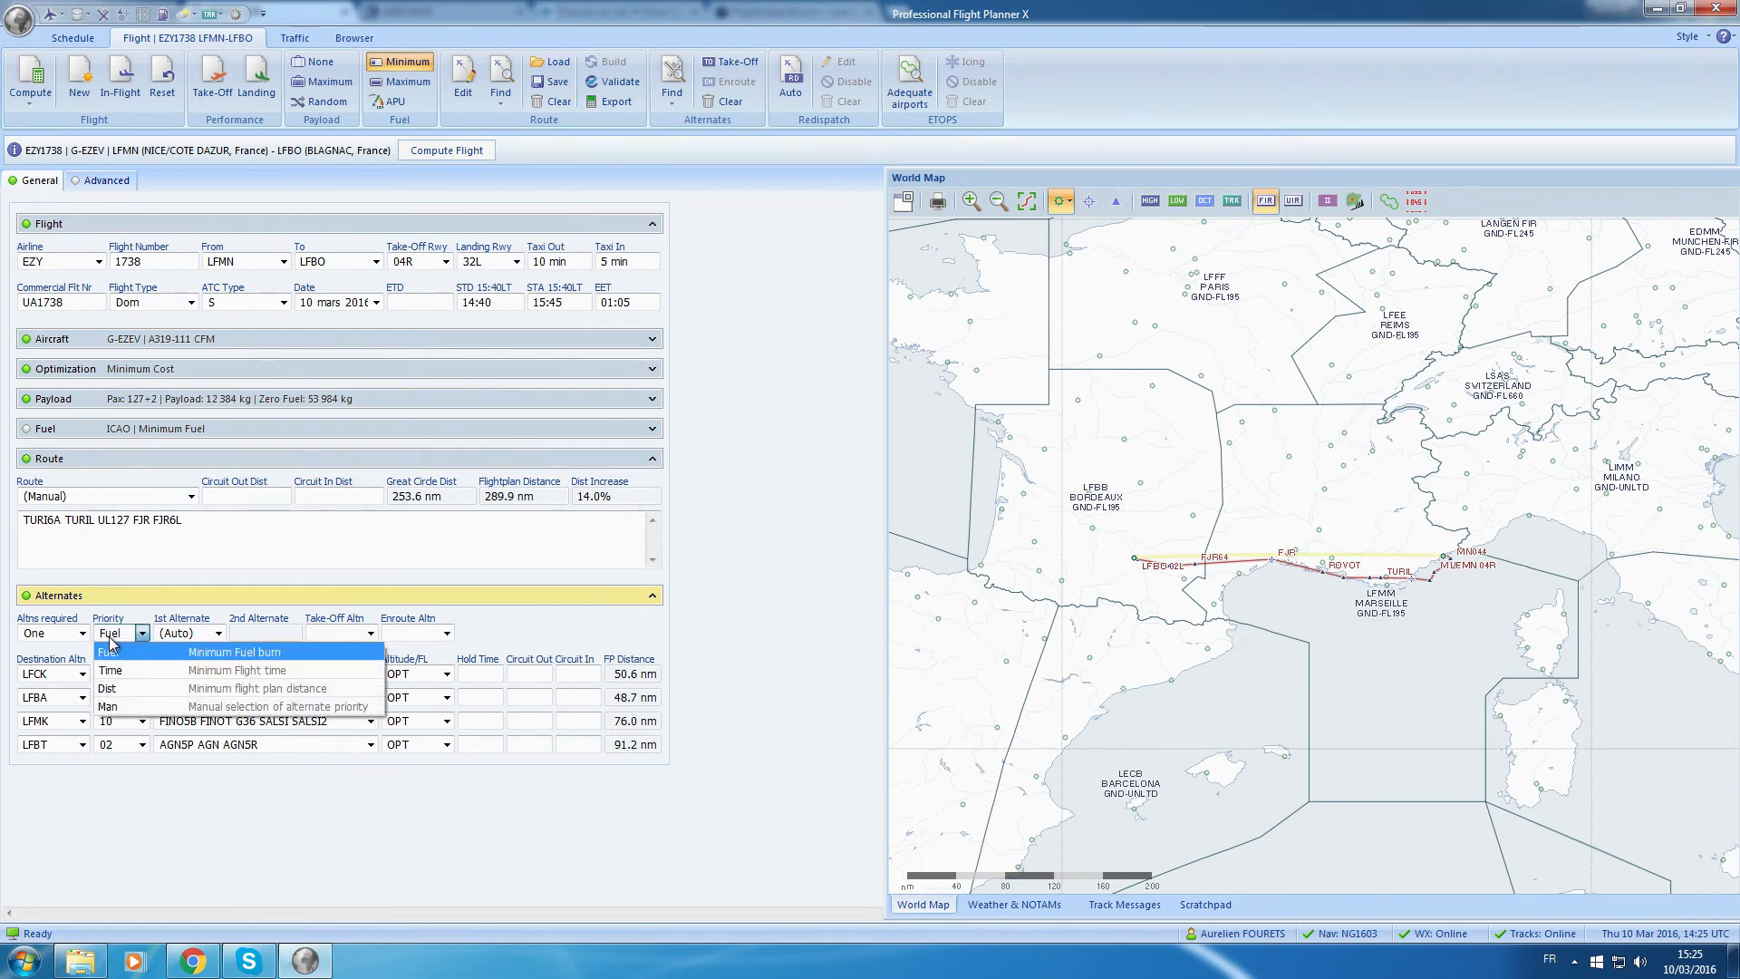
{"action": "left_click", "coordinate": [109, 639]}
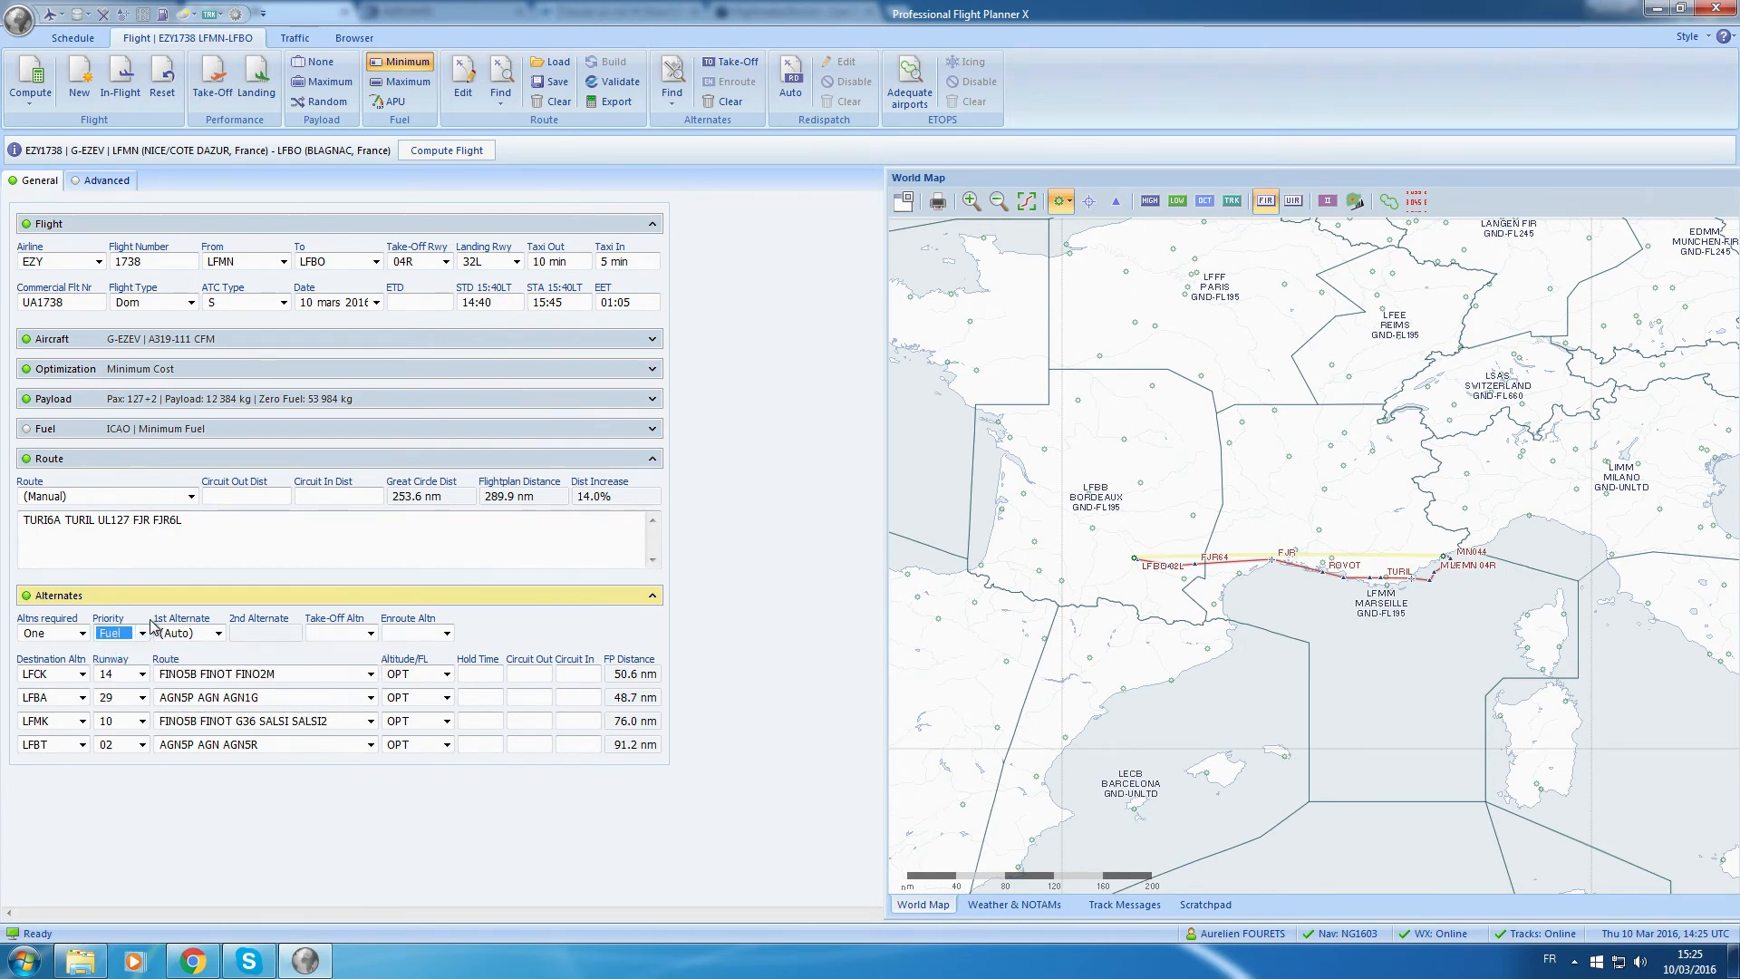
Set the operator (OPR) in the flight's advanced remarks to easyJet.
{"action": "left_click", "coordinate": [101, 183]}
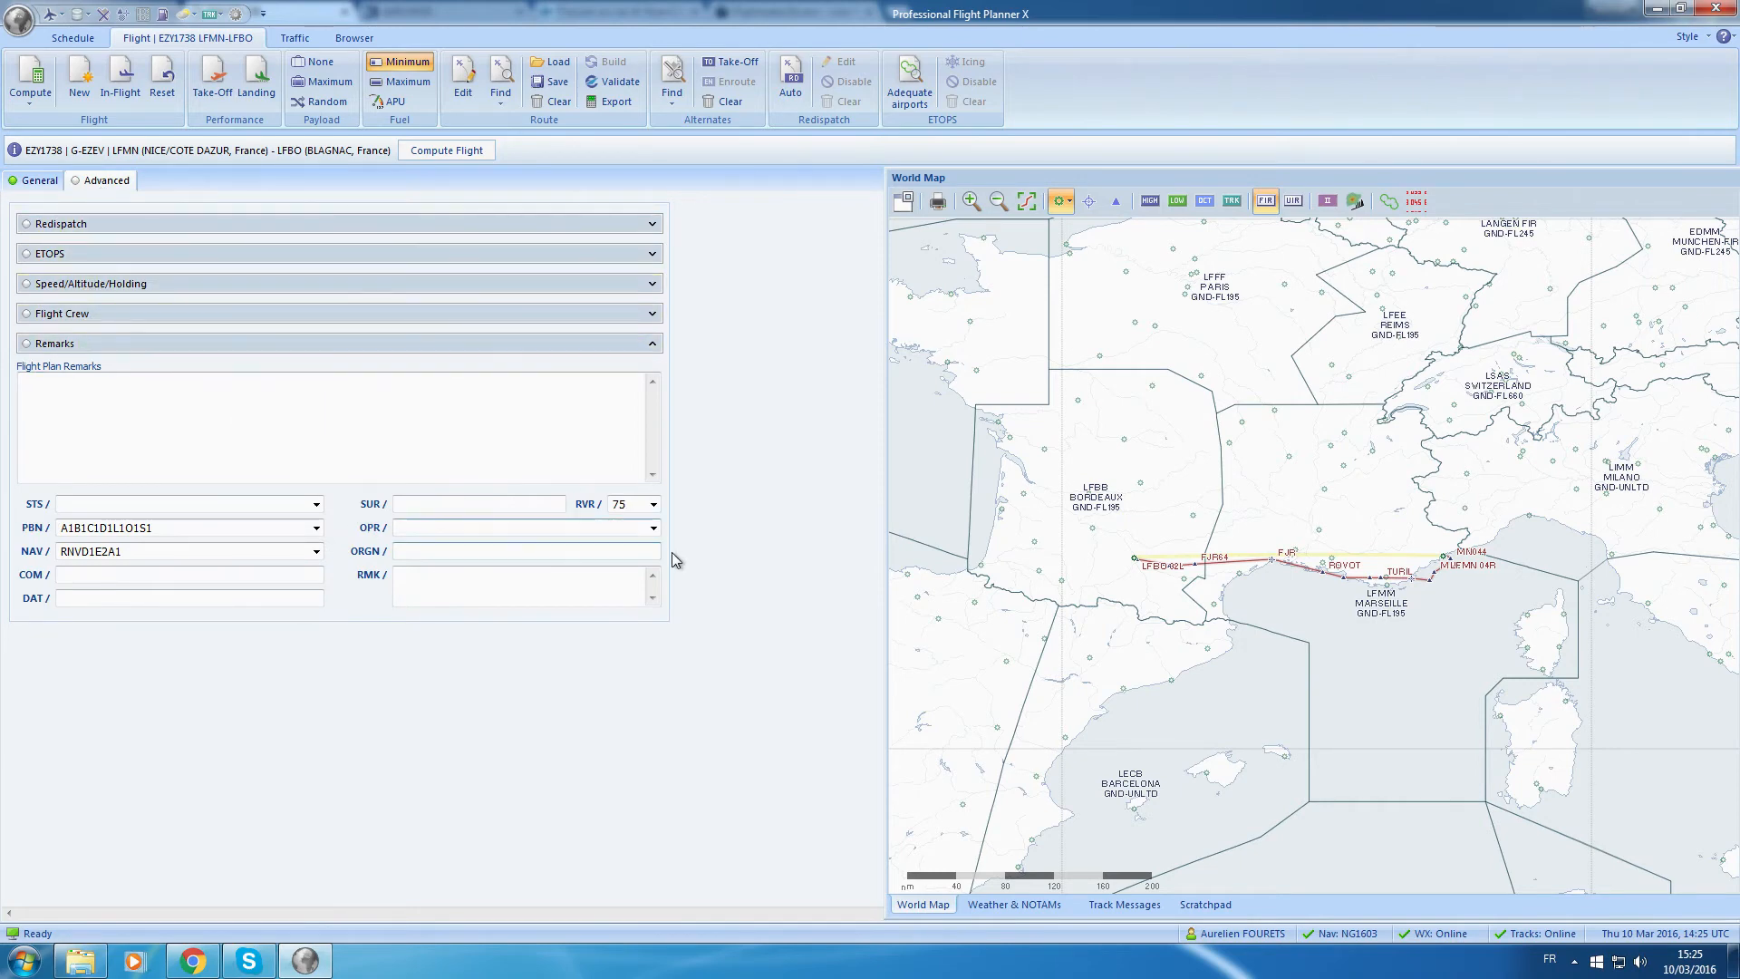
{"action": "left_click", "coordinate": [654, 528]}
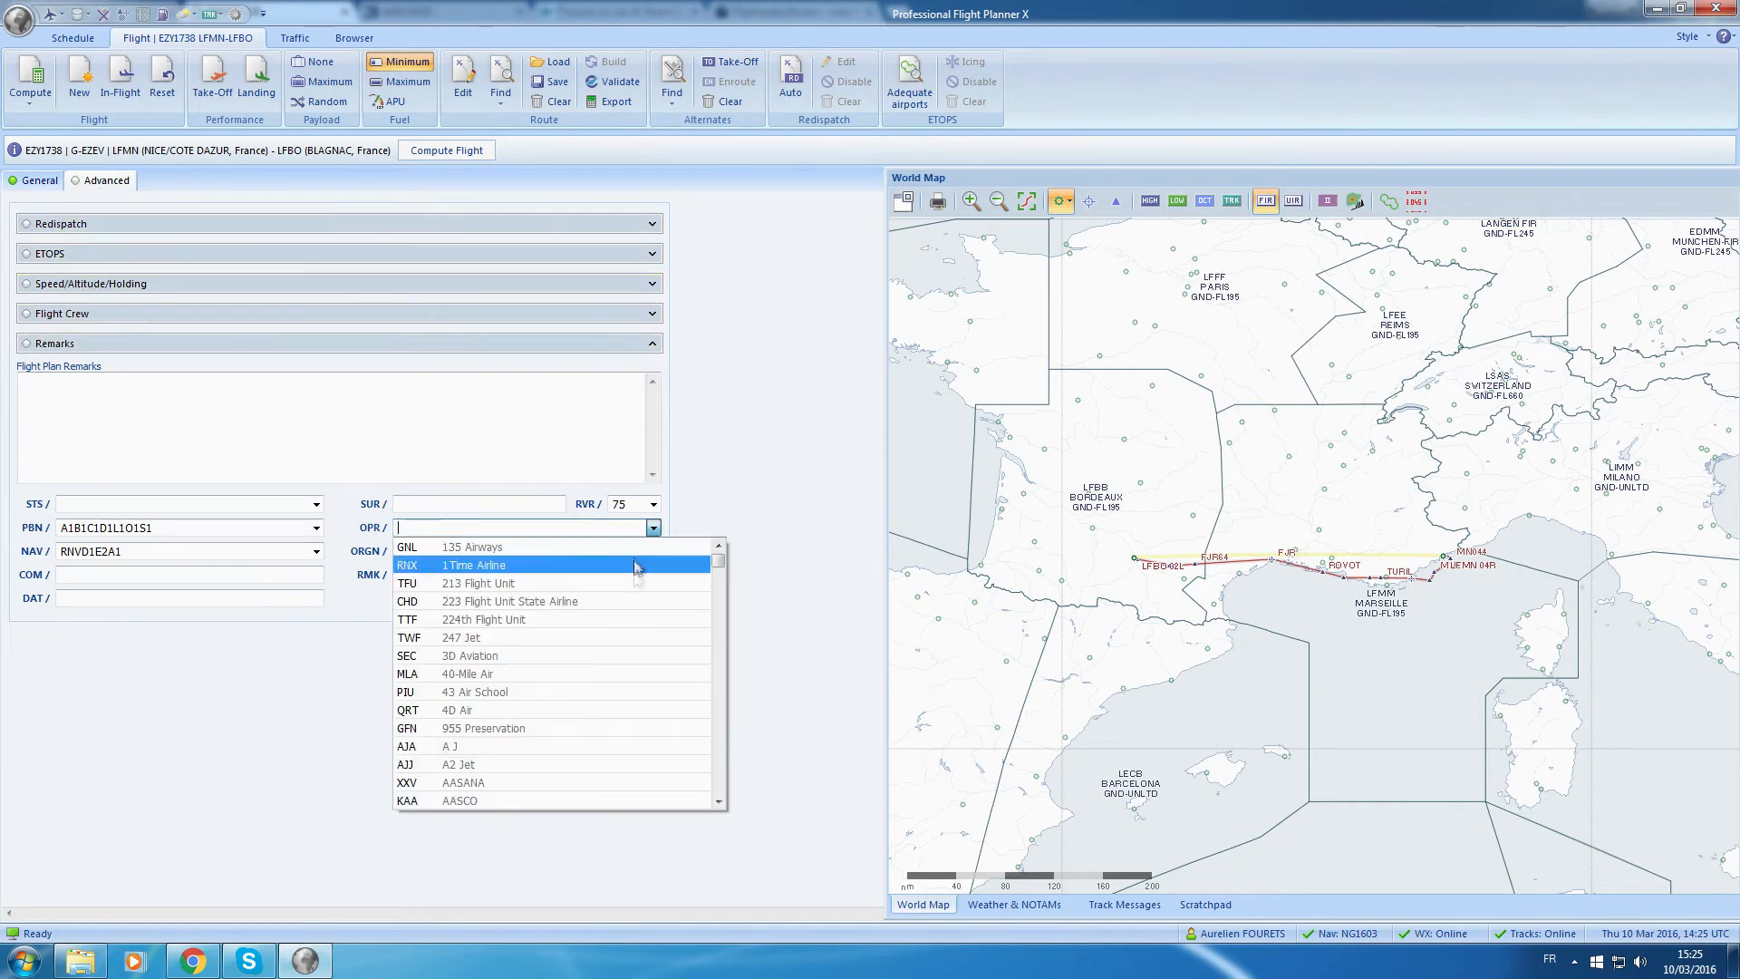
{"action": "scroll", "coordinate": [583, 682], "scroll_direction": "down", "scroll_amount": 15}
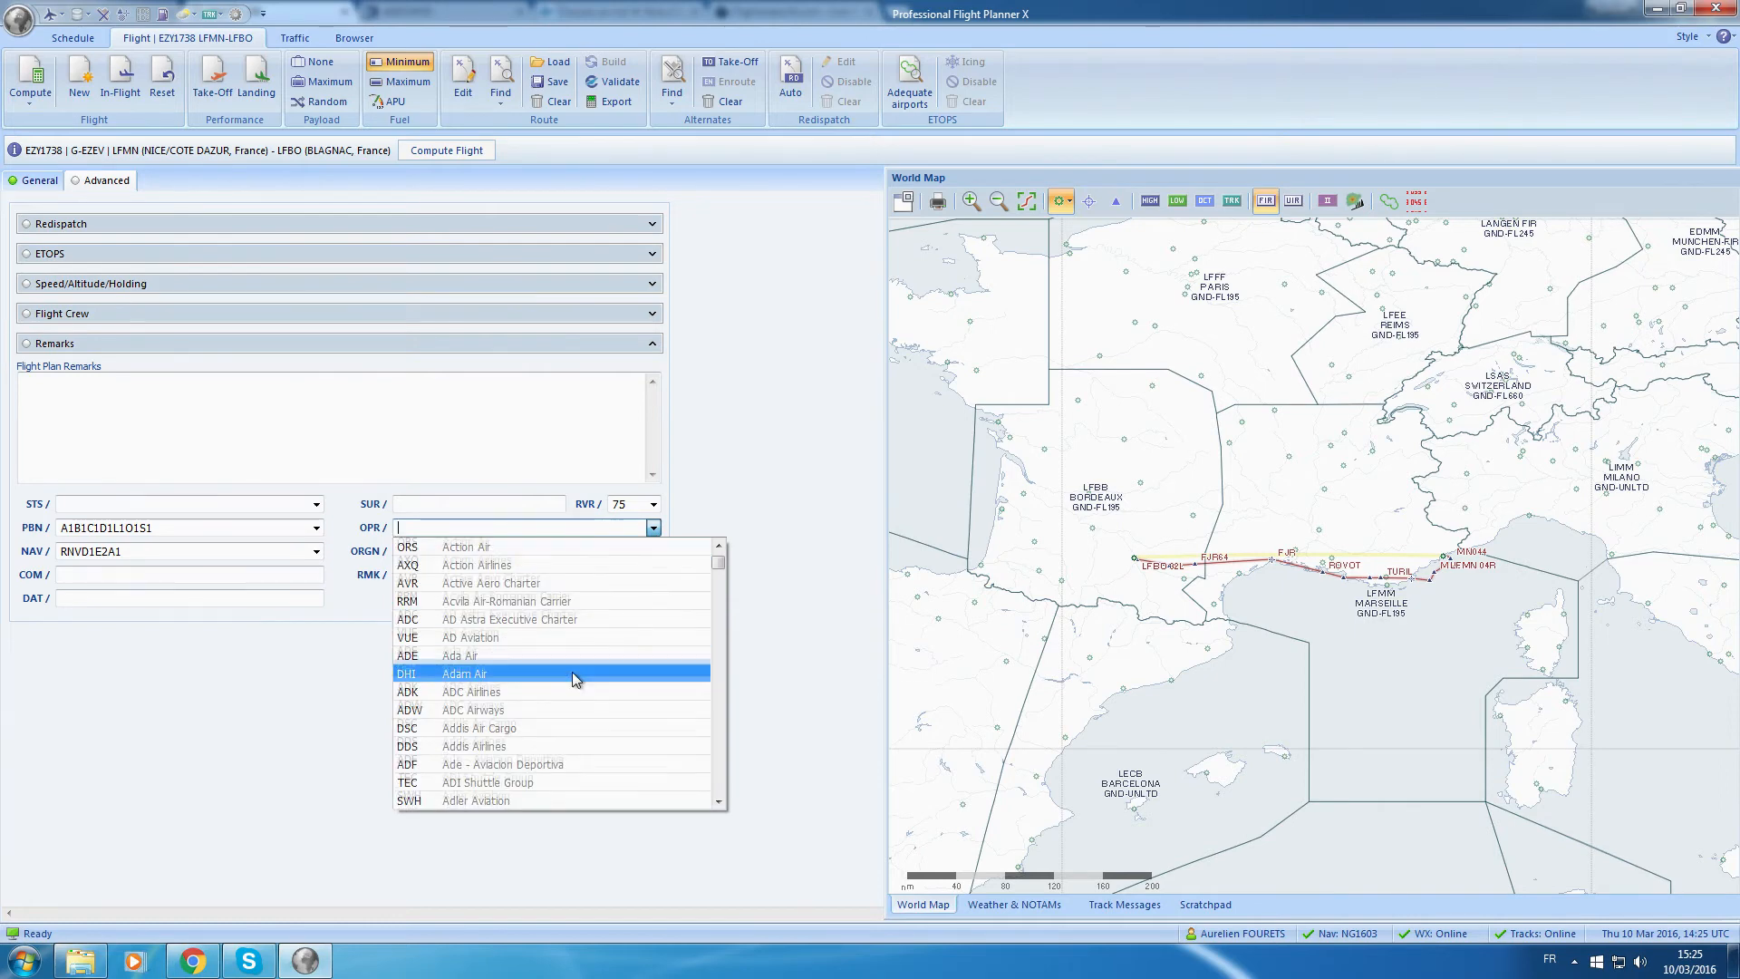
{"action": "scroll", "coordinate": [562, 661], "scroll_direction": "down", "scroll_amount": 7}
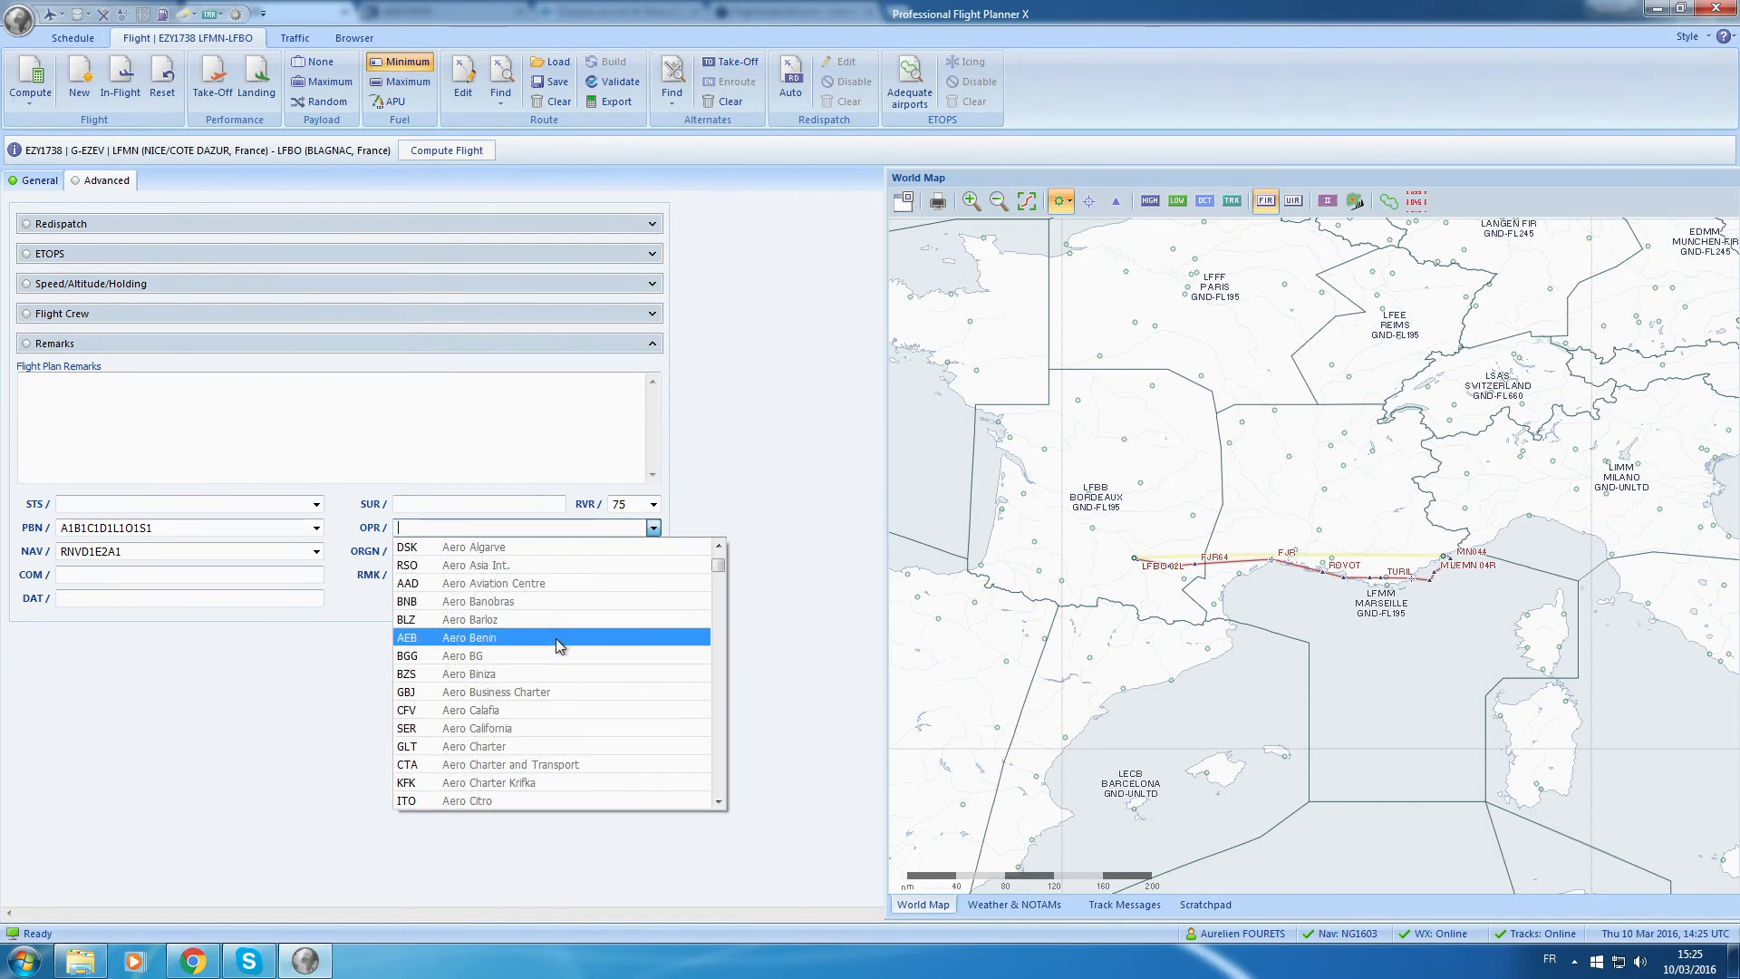
{"action": "type", "text": "EASY"}
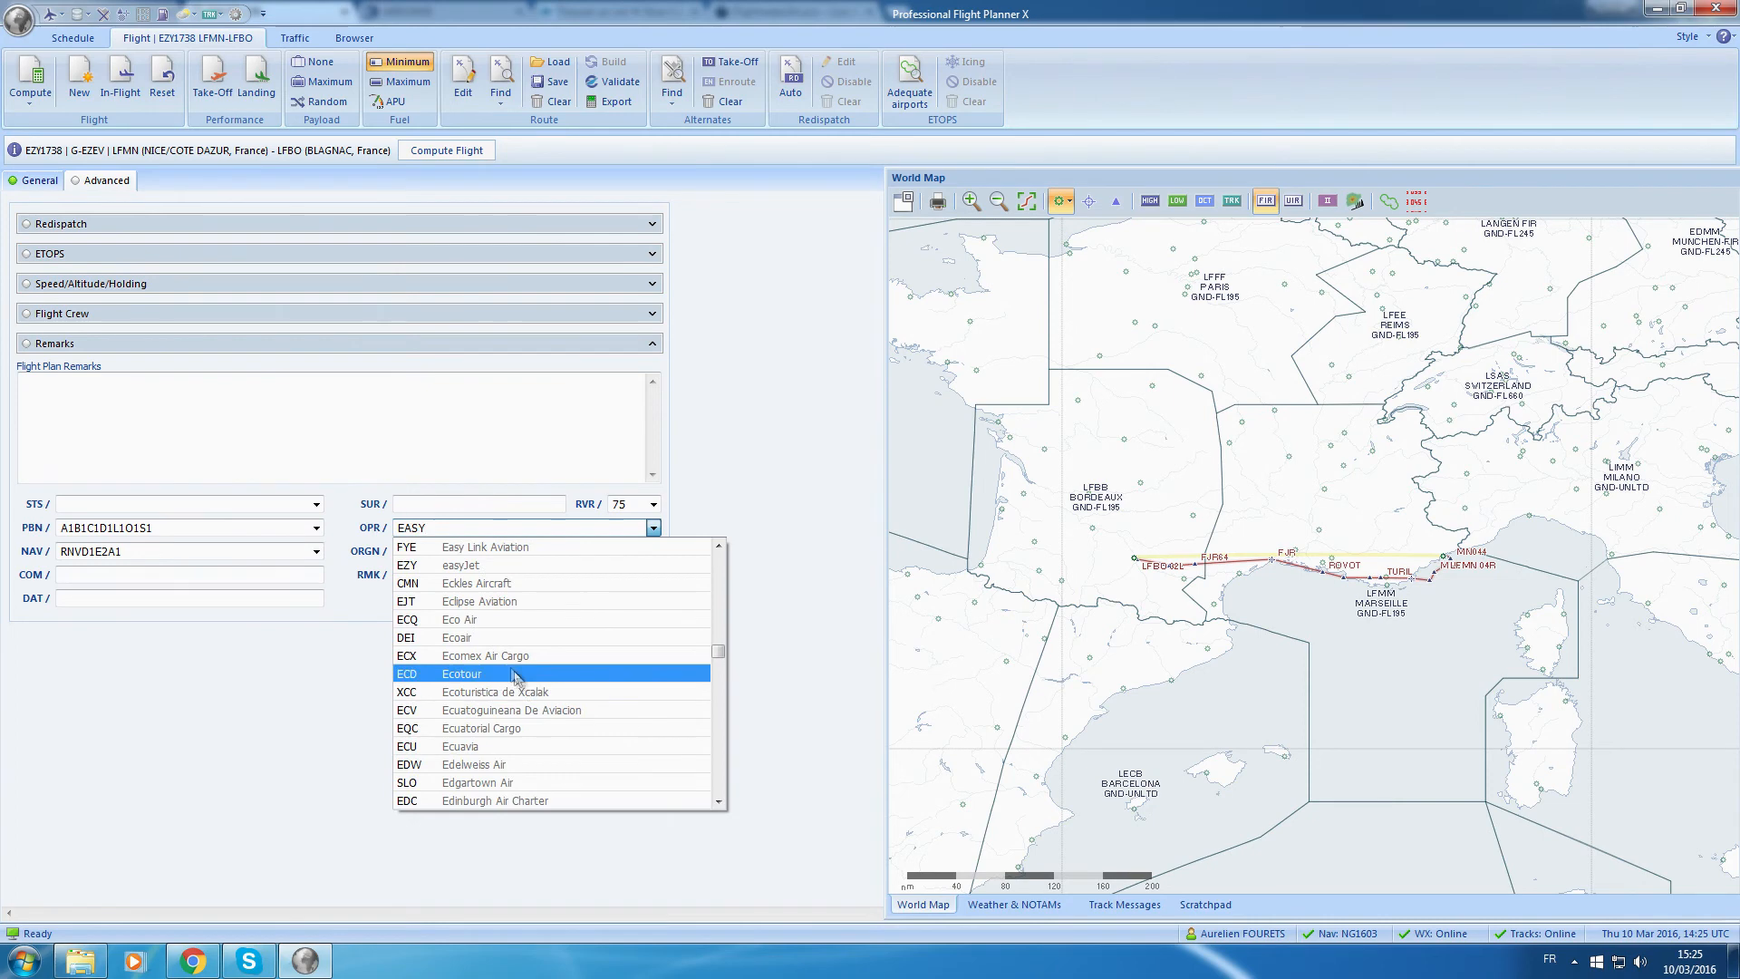
{"action": "left_click", "coordinate": [458, 565]}
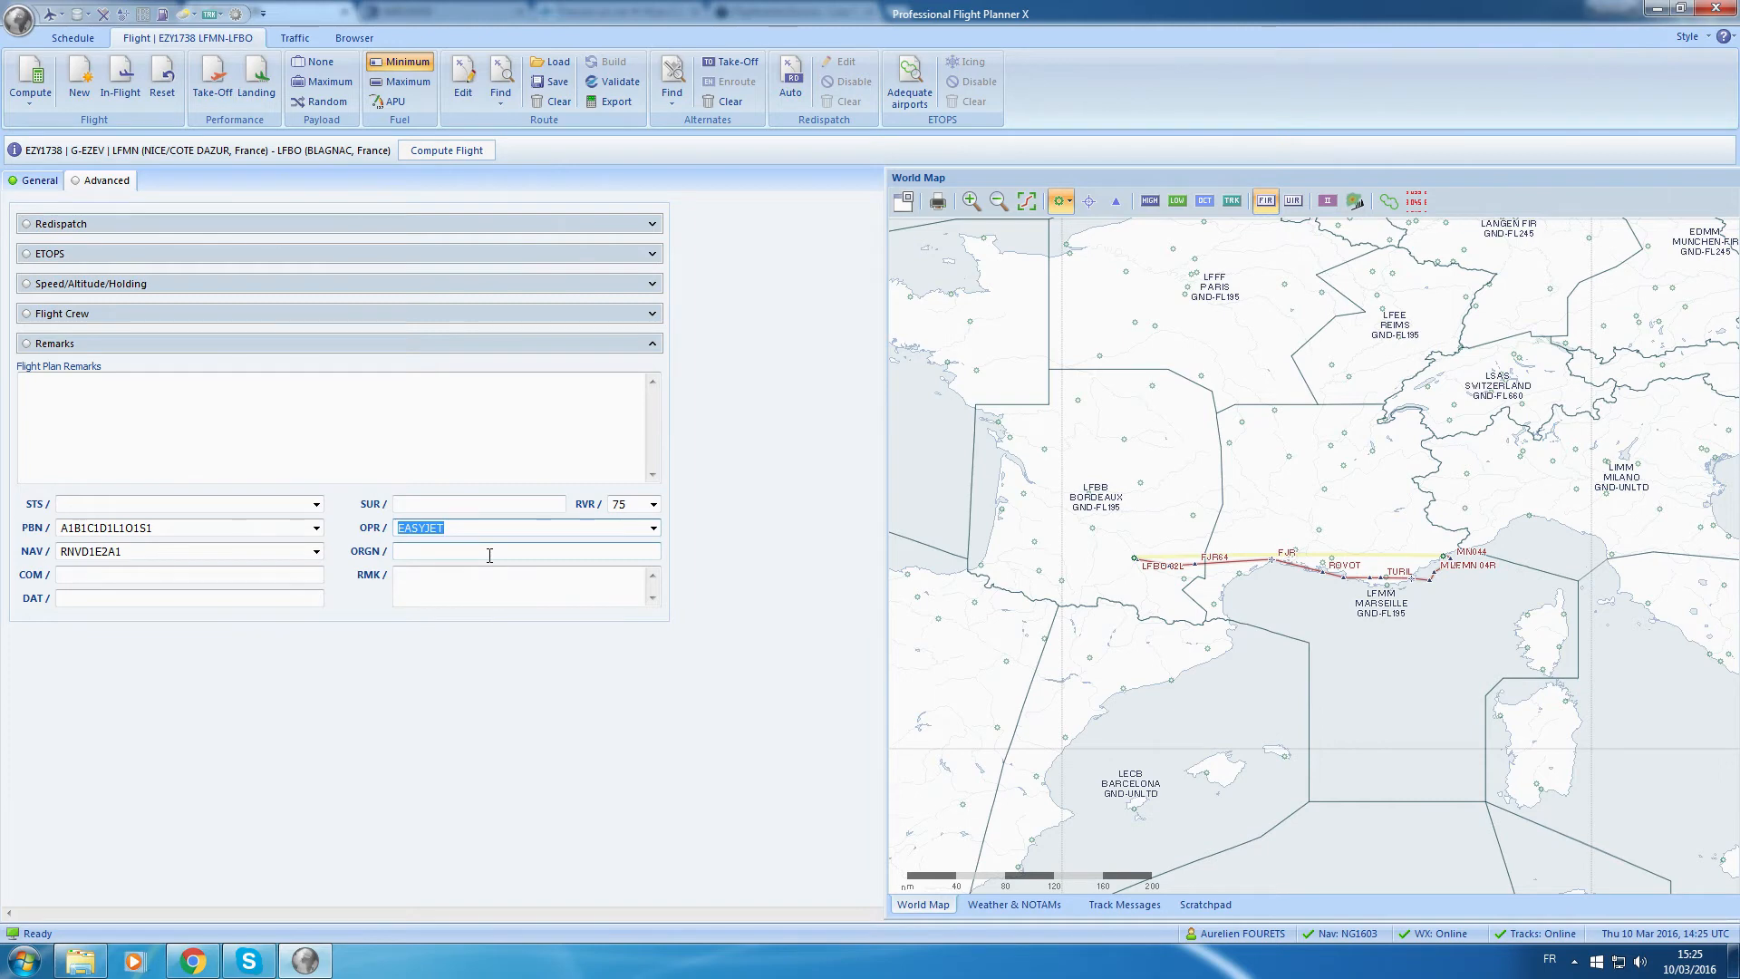
Examine the redispatch fix and airport options and the ETOPS settings without selecting anything.
{"action": "left_click", "coordinate": [110, 226]}
{"action": "left_click", "coordinate": [110, 227]}
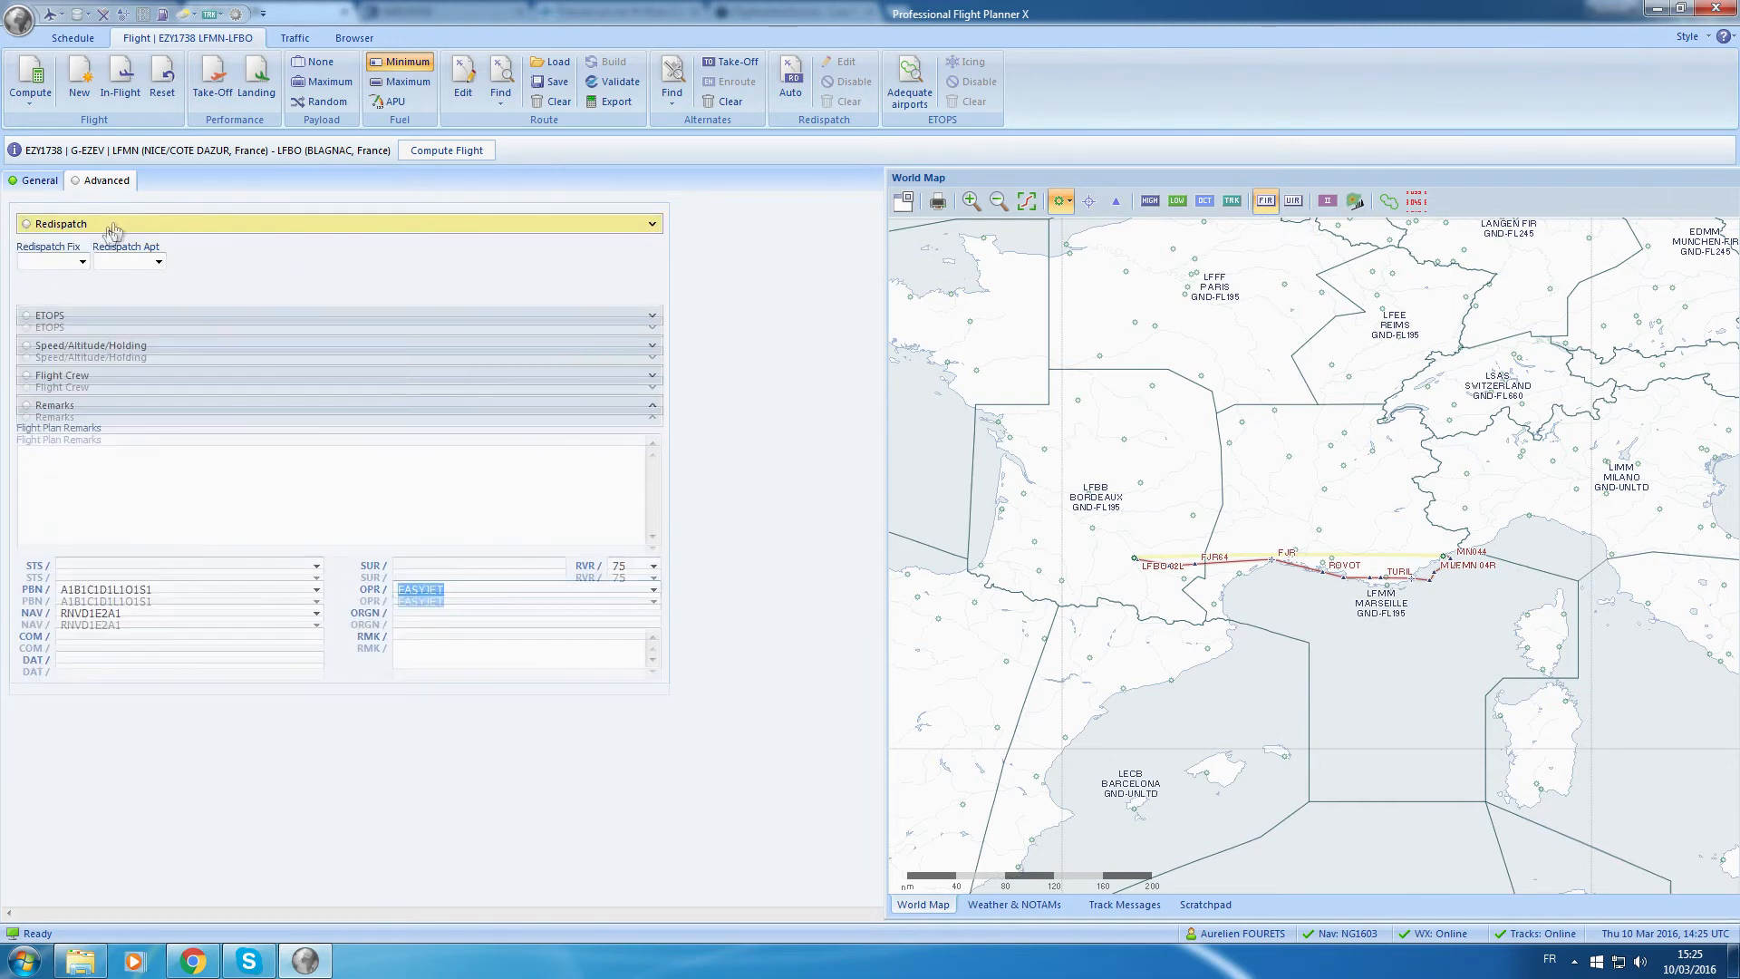
{"action": "left_click", "coordinate": [67, 226]}
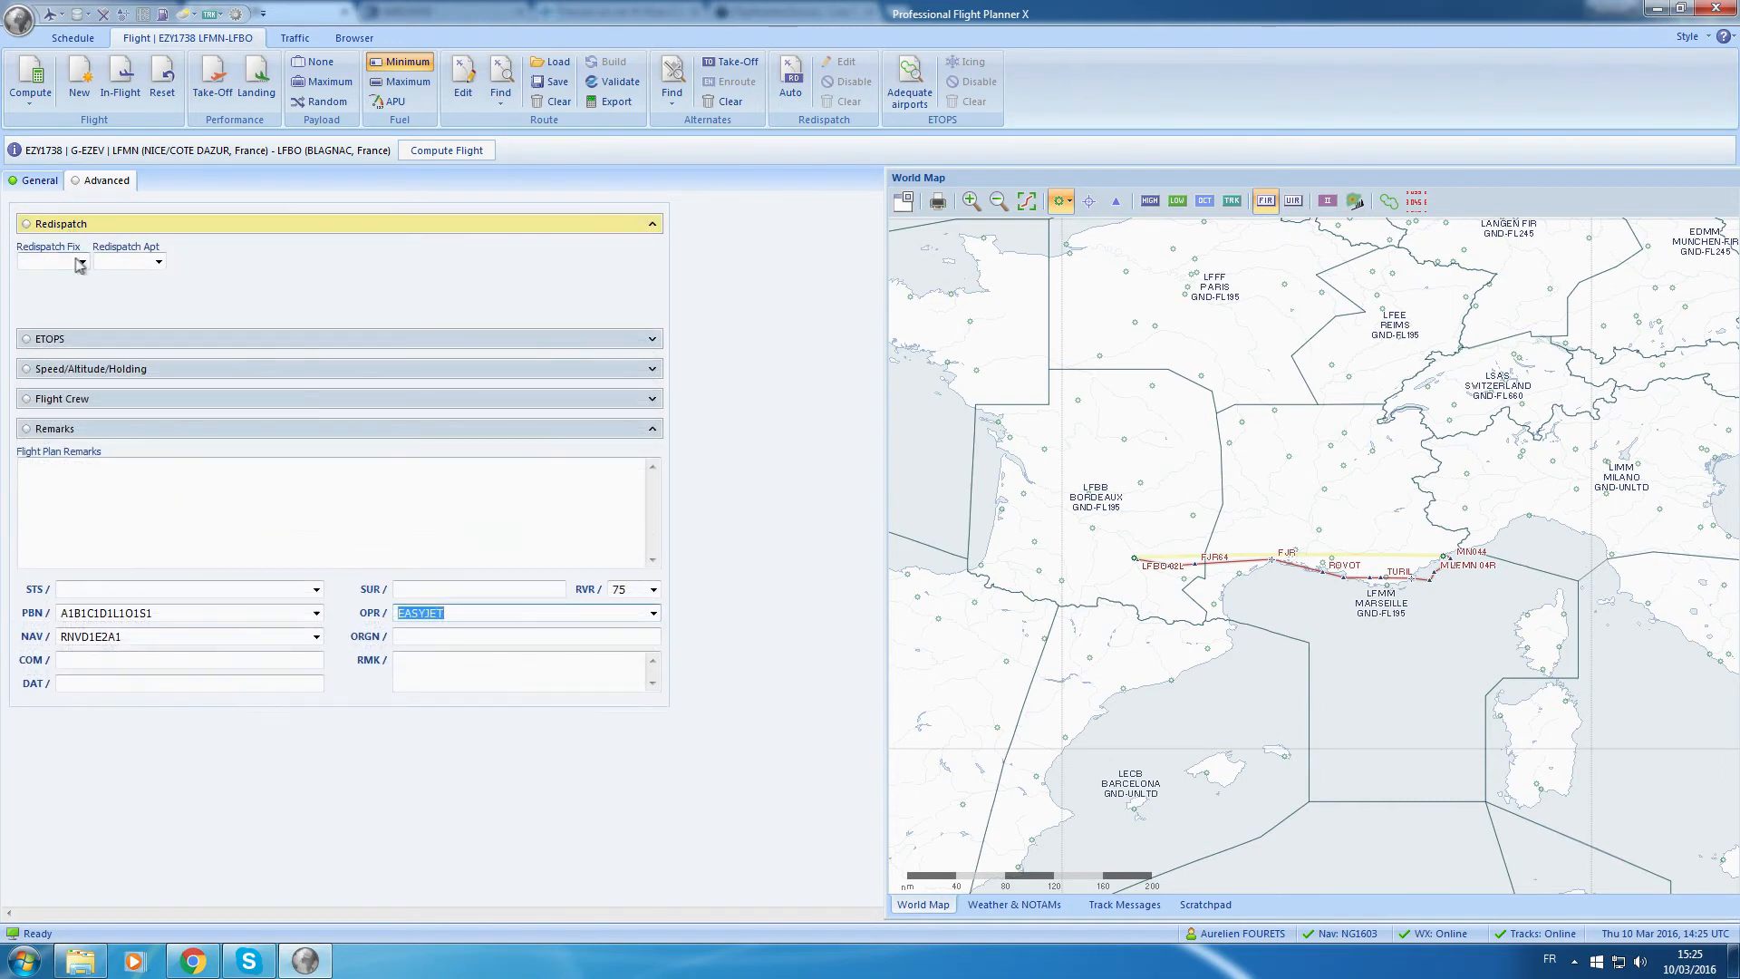
{"action": "left_click", "coordinate": [80, 262]}
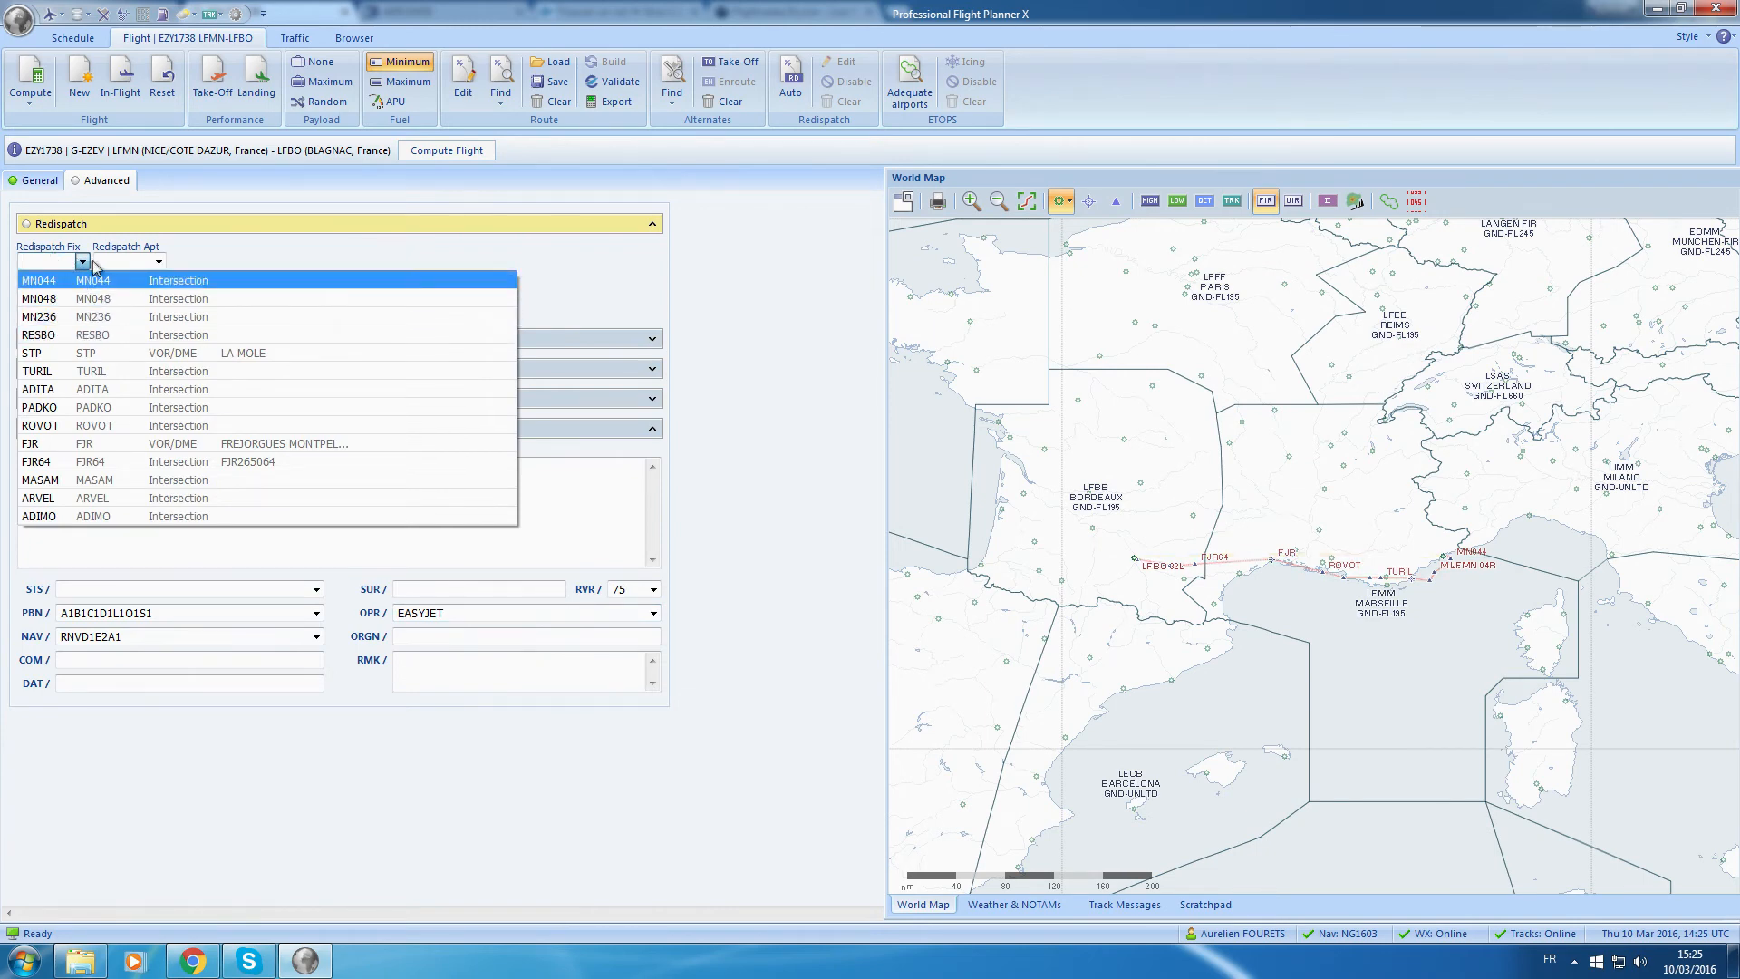
{"action": "left_click", "coordinate": [141, 261]}
{"action": "left_click", "coordinate": [83, 262]}
{"action": "left_click", "coordinate": [82, 262]}
{"action": "left_click", "coordinate": [121, 342]}
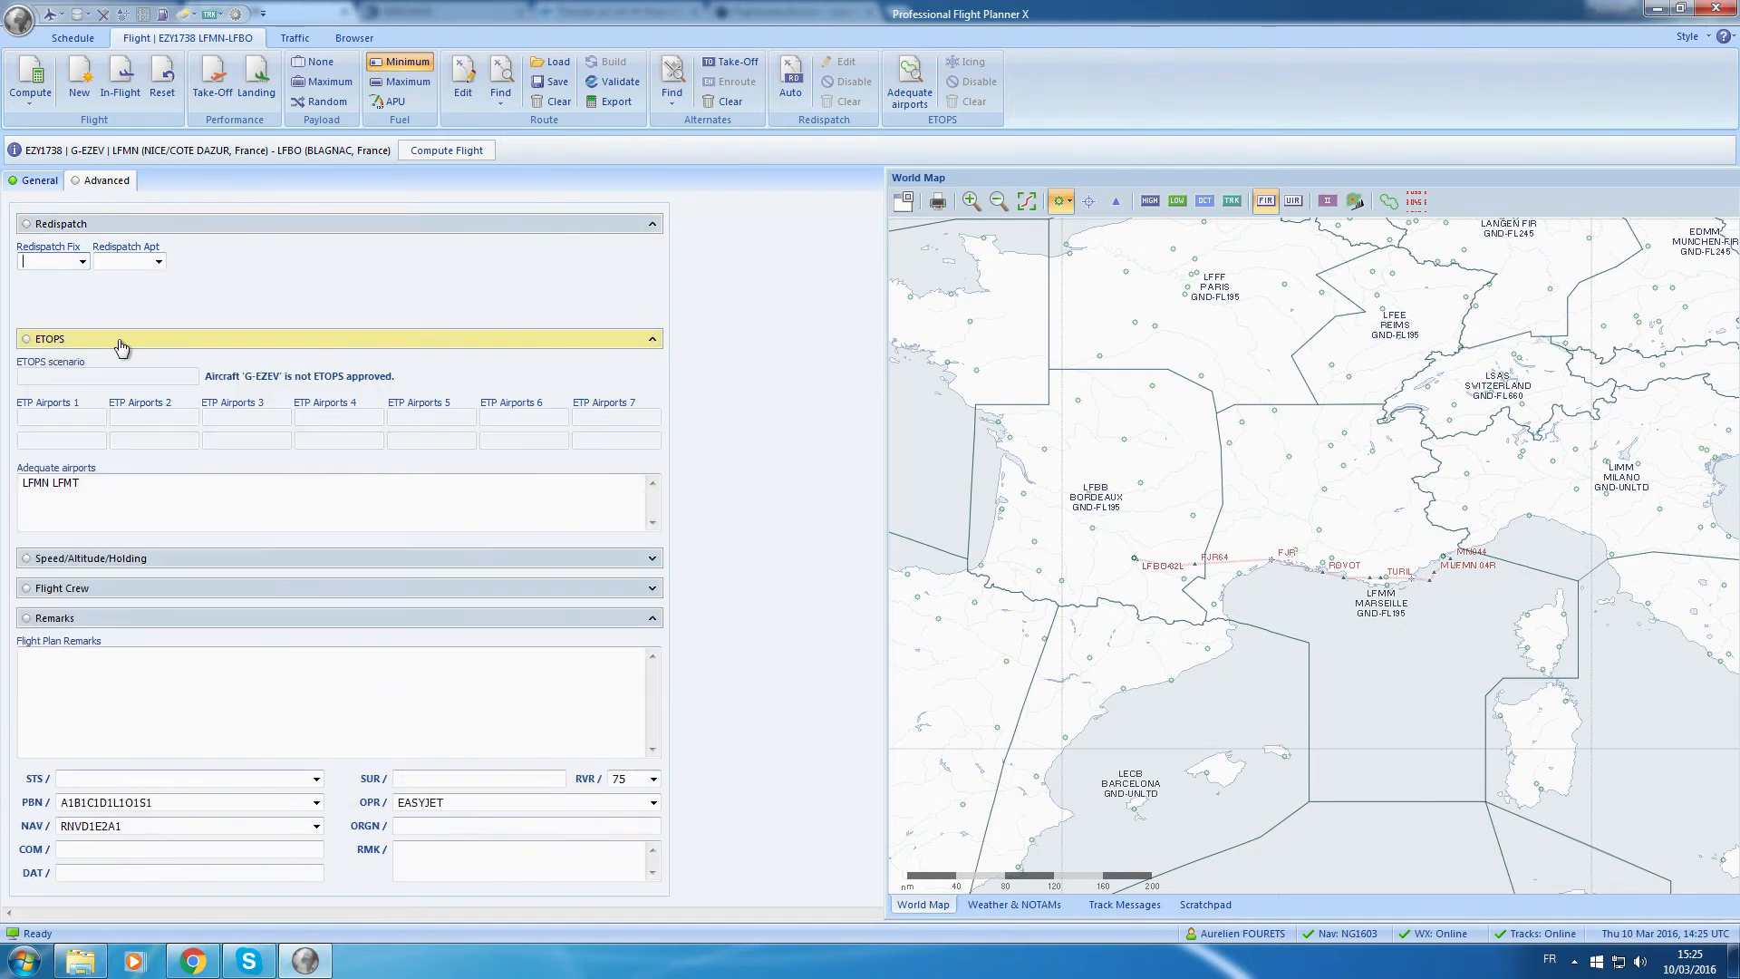
{"action": "left_click", "coordinate": [121, 341]}
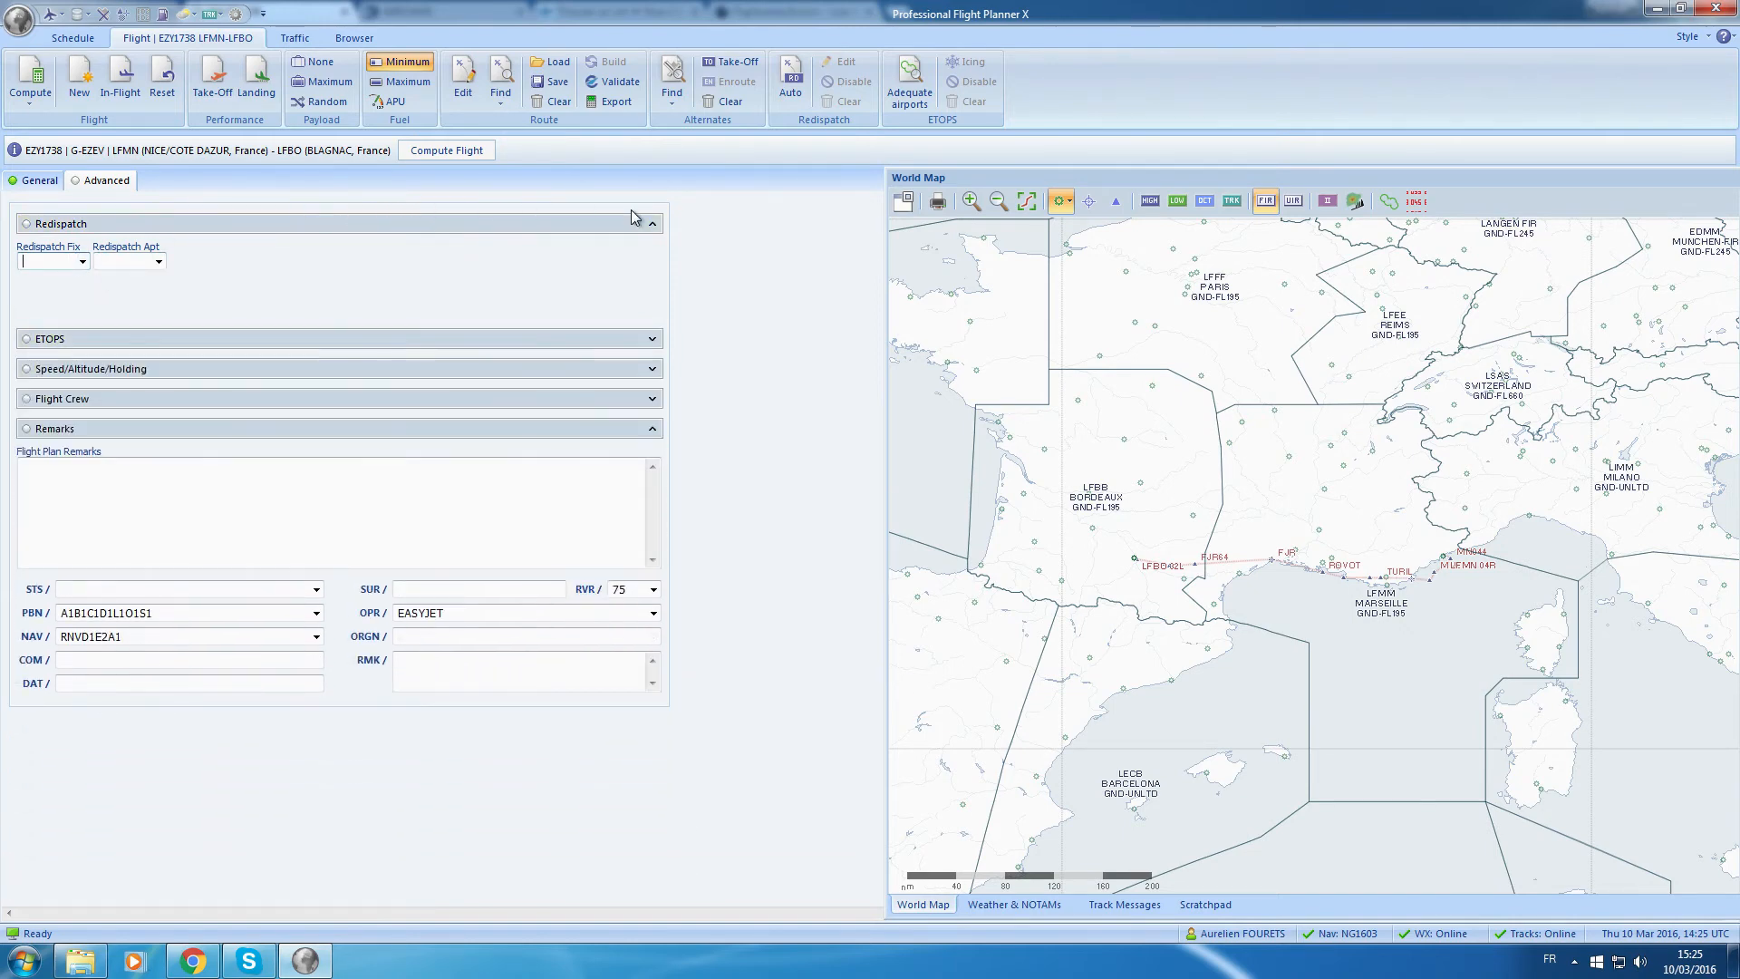
Collapse the open advanced sections, compute the flight and display its flight plan.
{"action": "left_click", "coordinate": [634, 224]}
{"action": "left_click", "coordinate": [160, 286]}
{"action": "left_click", "coordinate": [161, 287]}
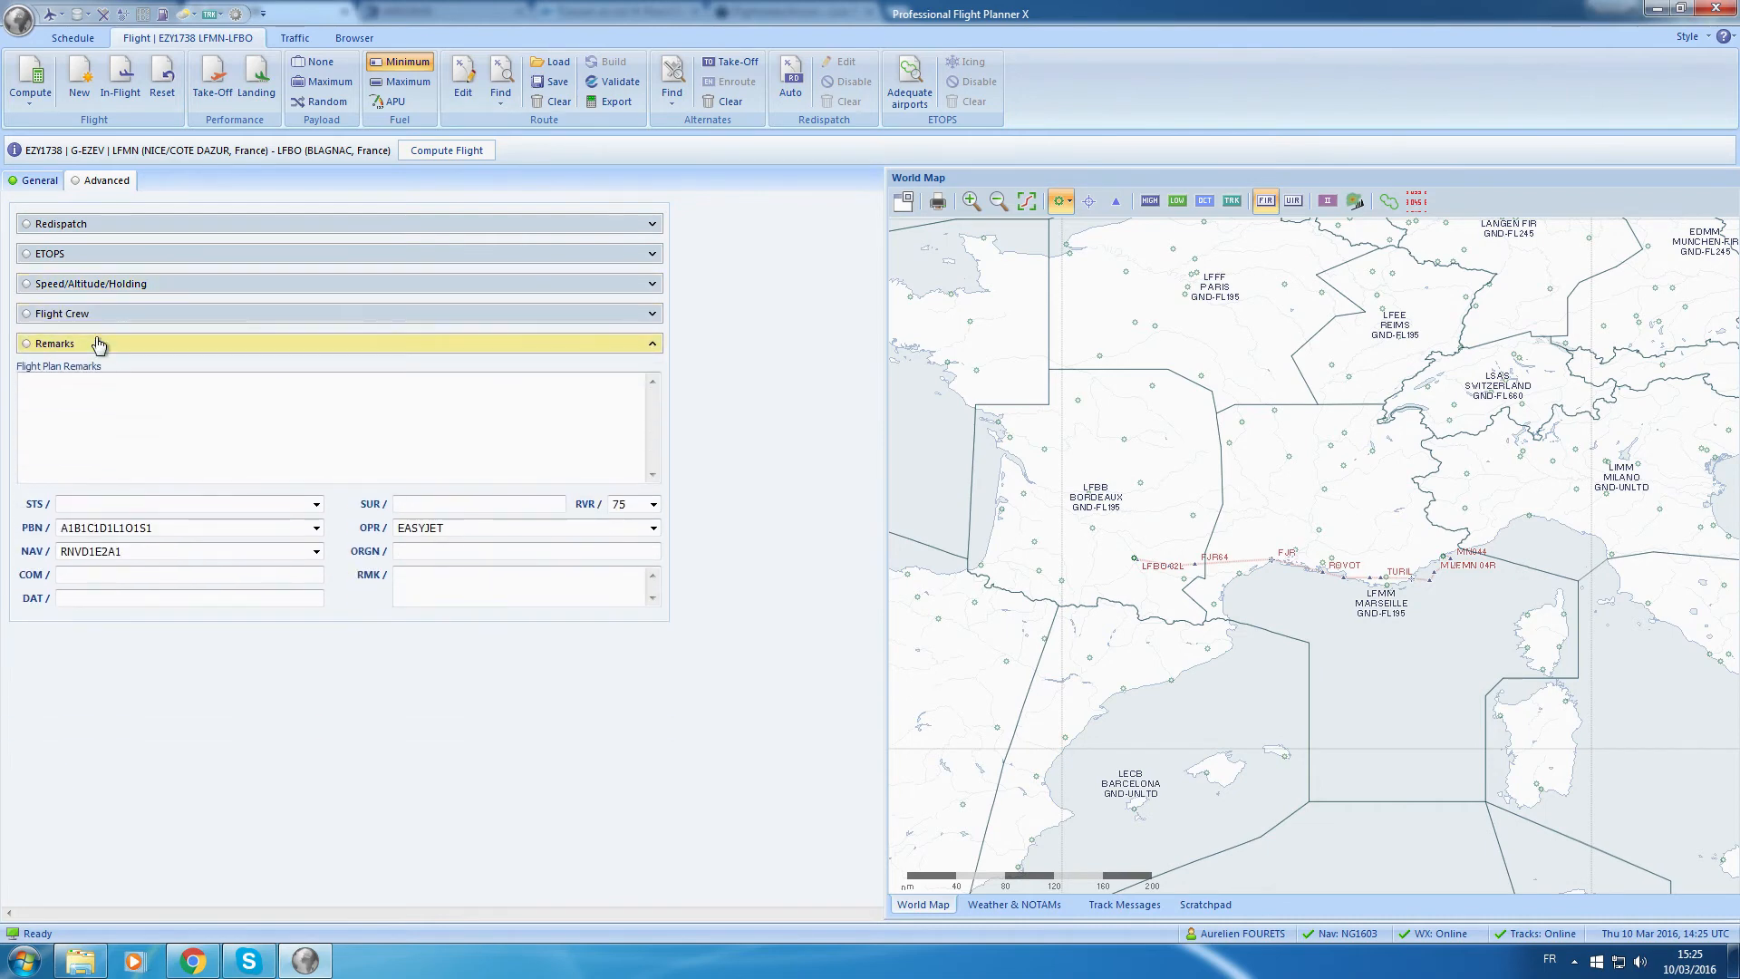
{"action": "left_click", "coordinate": [98, 346]}
{"action": "left_click", "coordinate": [101, 345]}
{"action": "left_click", "coordinate": [121, 352]}
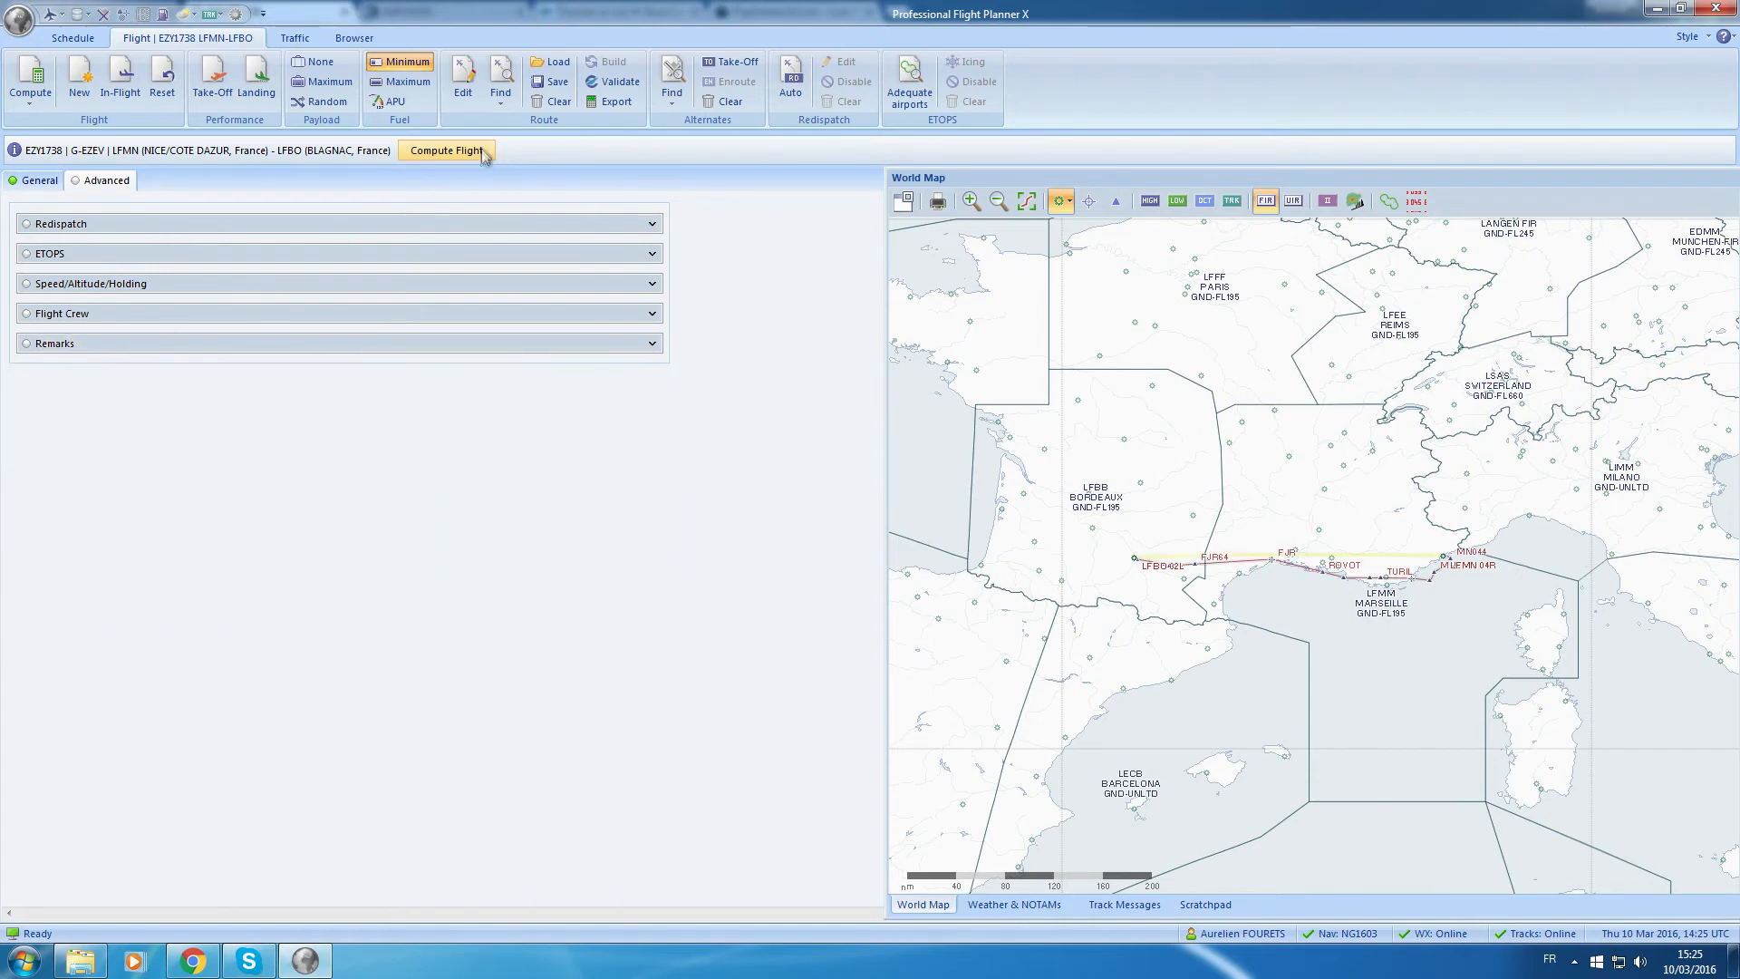
{"action": "left_click", "coordinate": [426, 154]}
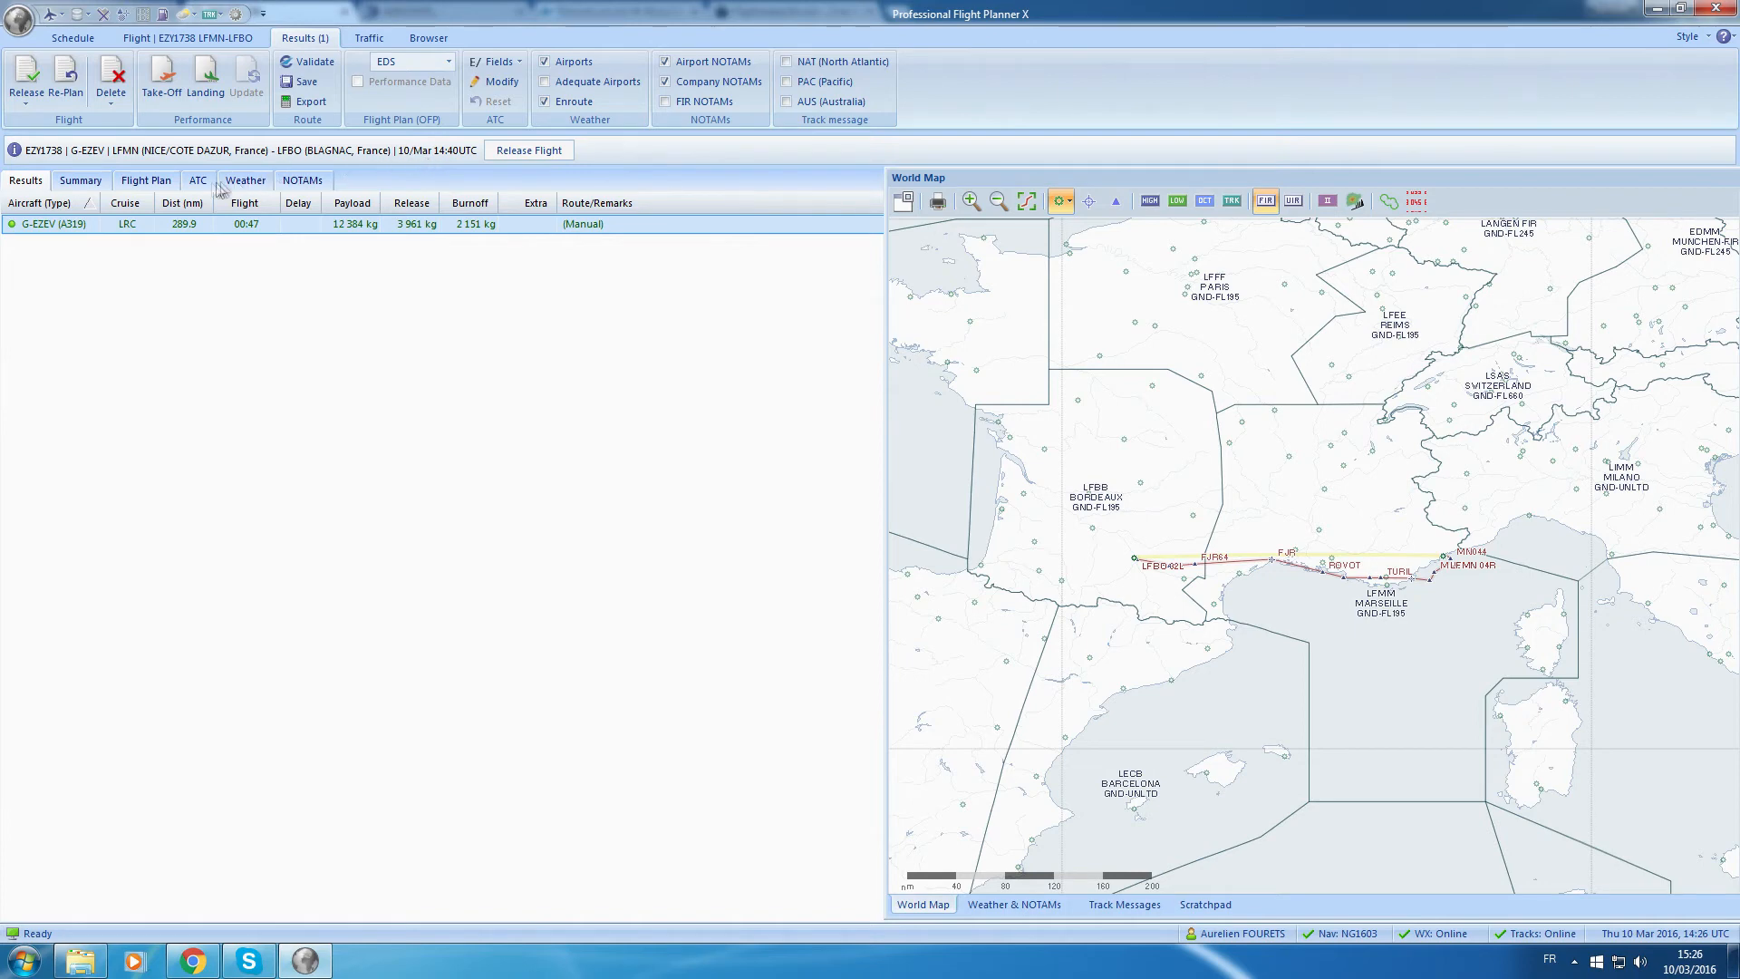
{"action": "left_click", "coordinate": [167, 180]}
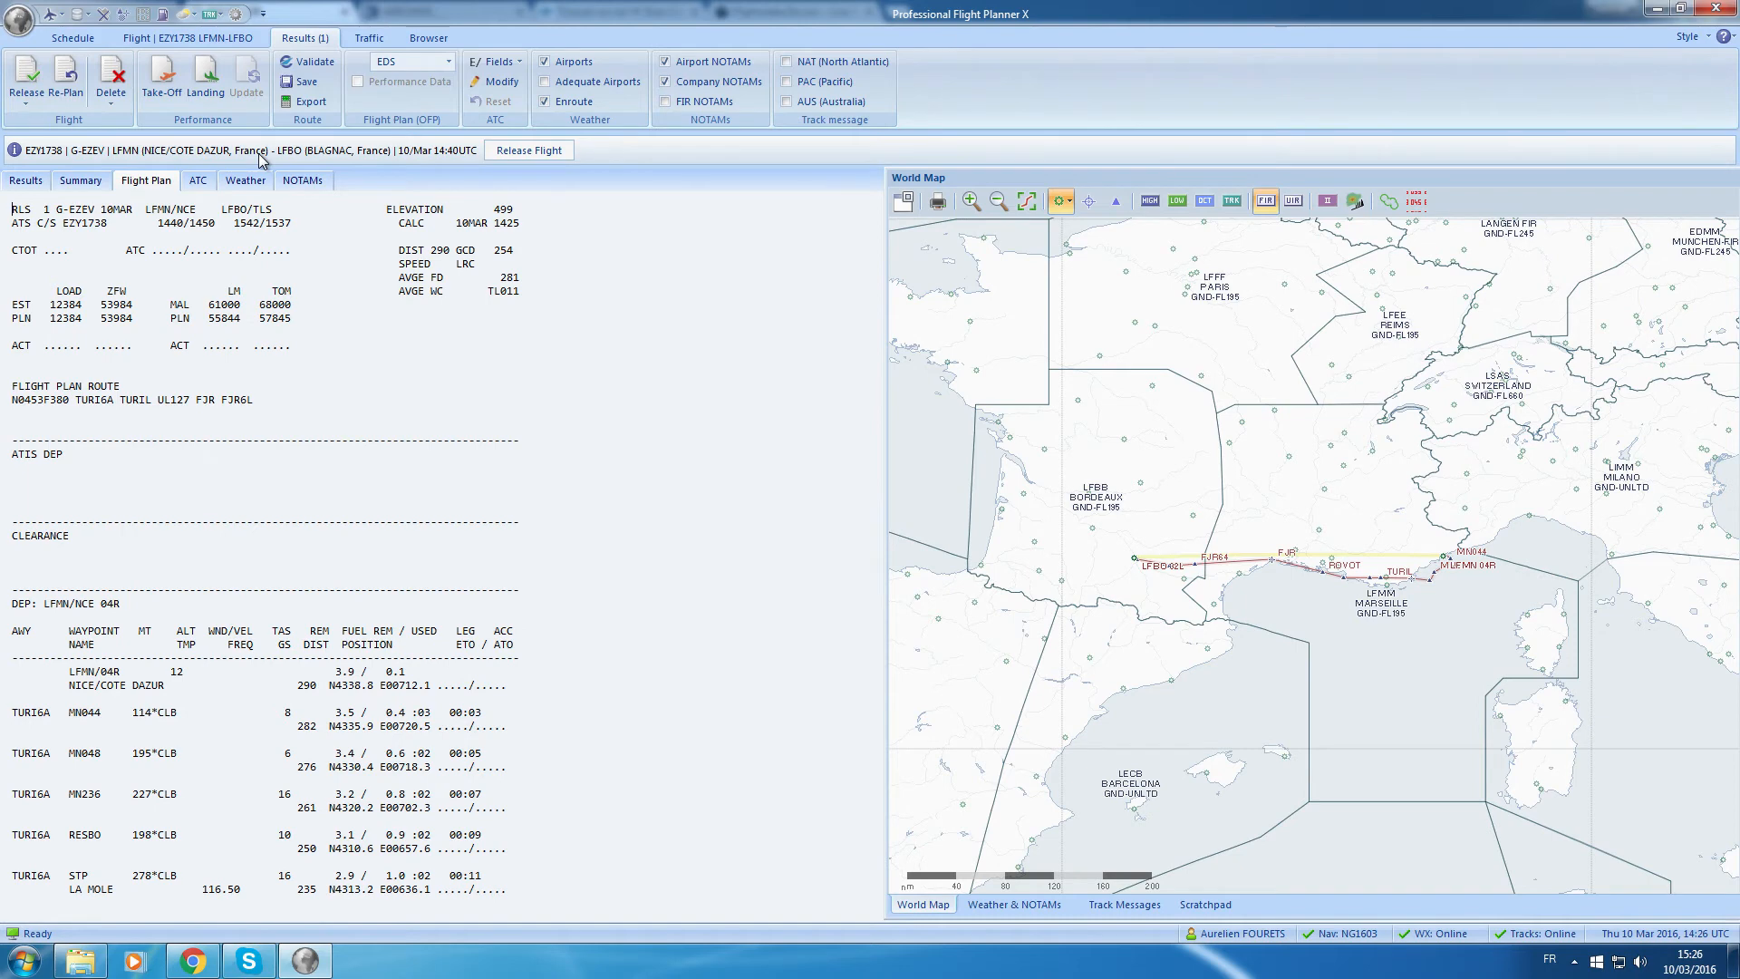
Open the take-off performance calculation and keep the flaps and thrust configurations at Optimum.
{"action": "left_click", "coordinate": [175, 88]}
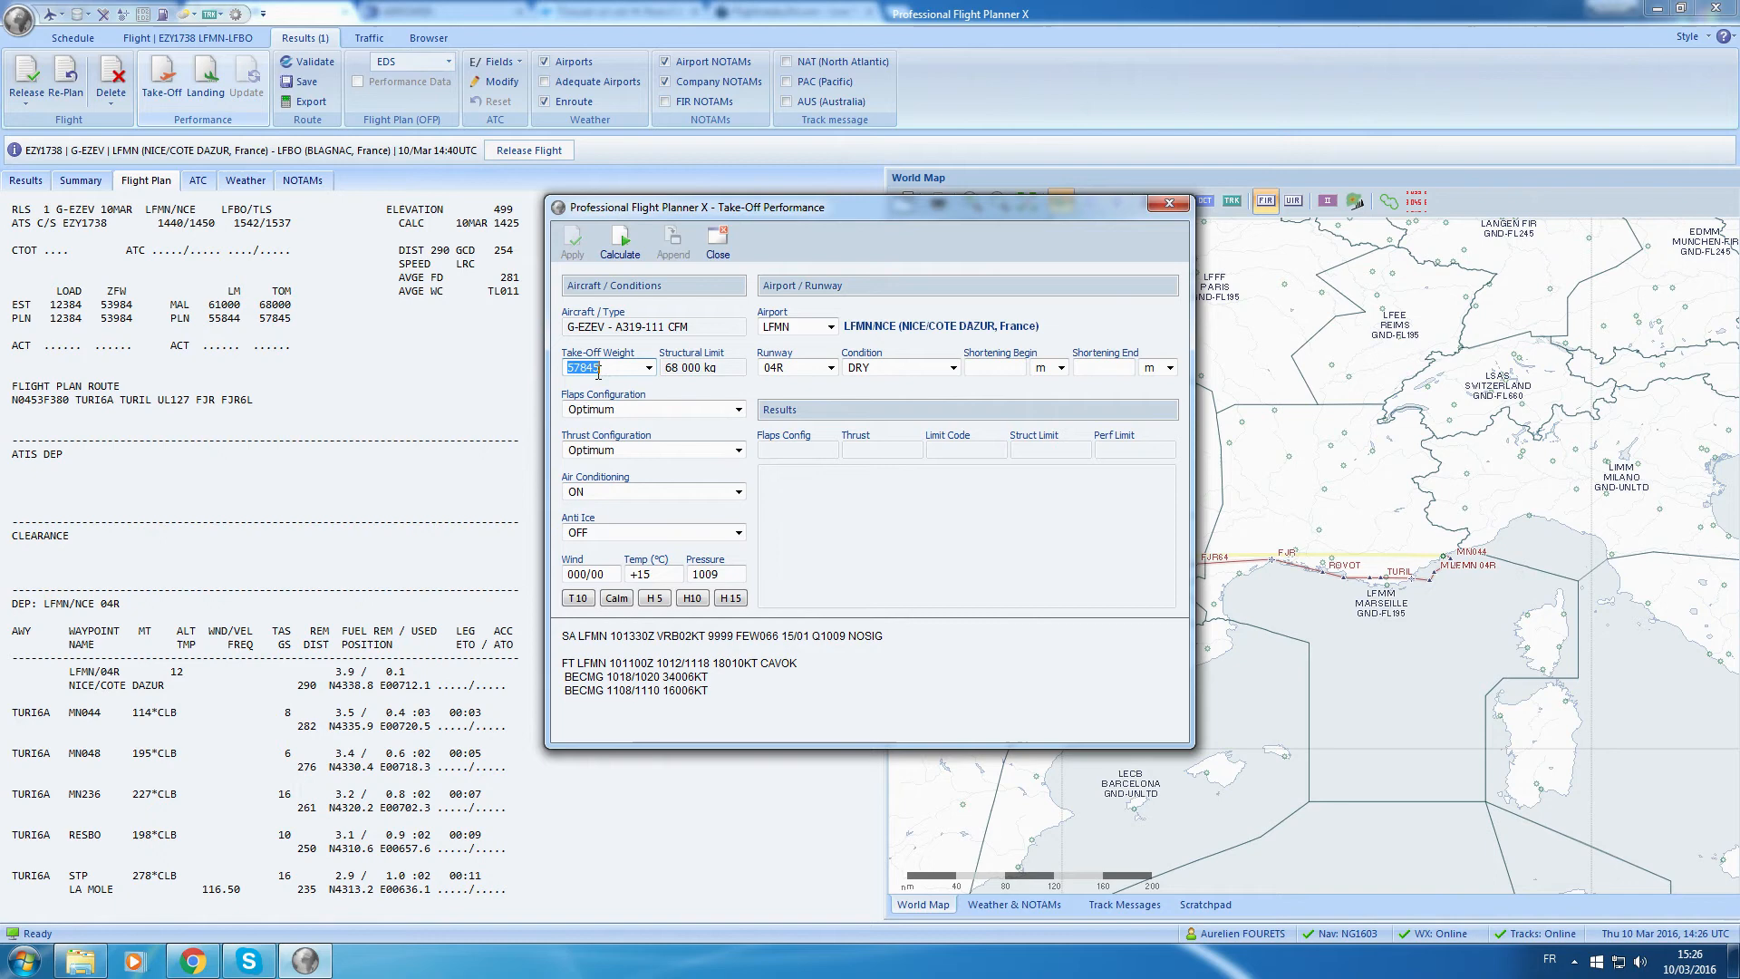
{"action": "left_click", "coordinate": [667, 408]}
{"action": "left_click", "coordinate": [666, 409]}
{"action": "left_click", "coordinate": [664, 412]}
{"action": "left_click", "coordinate": [666, 424]}
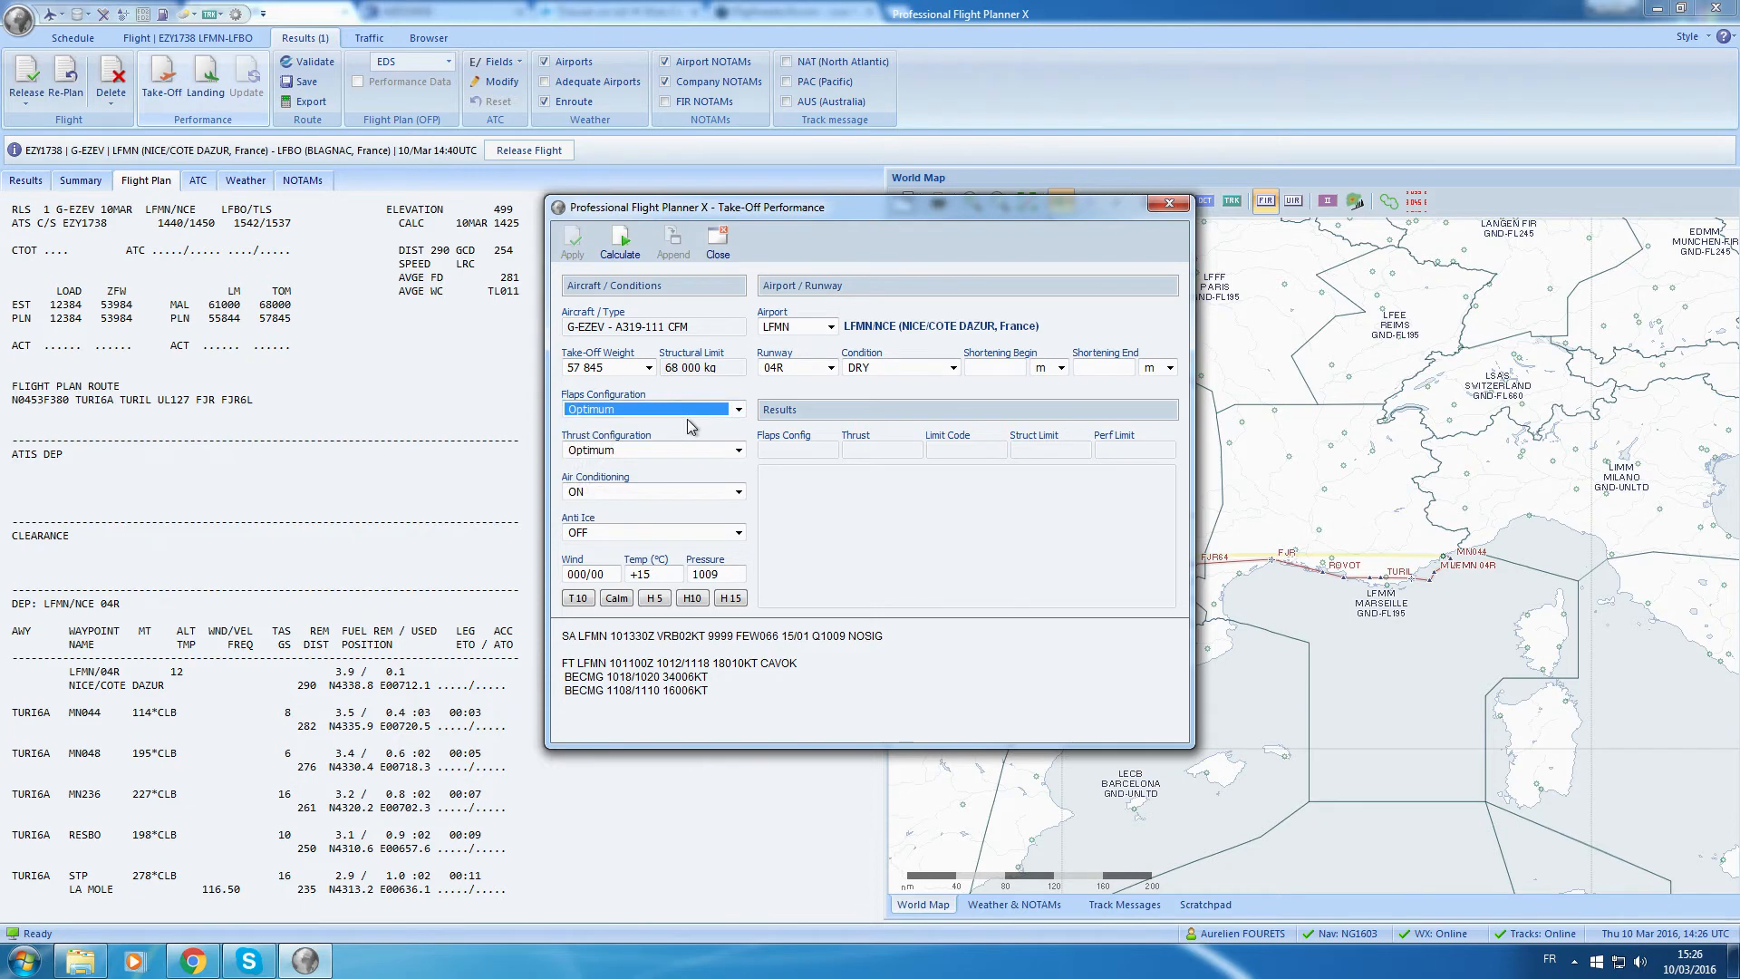
{"action": "left_click", "coordinate": [684, 456]}
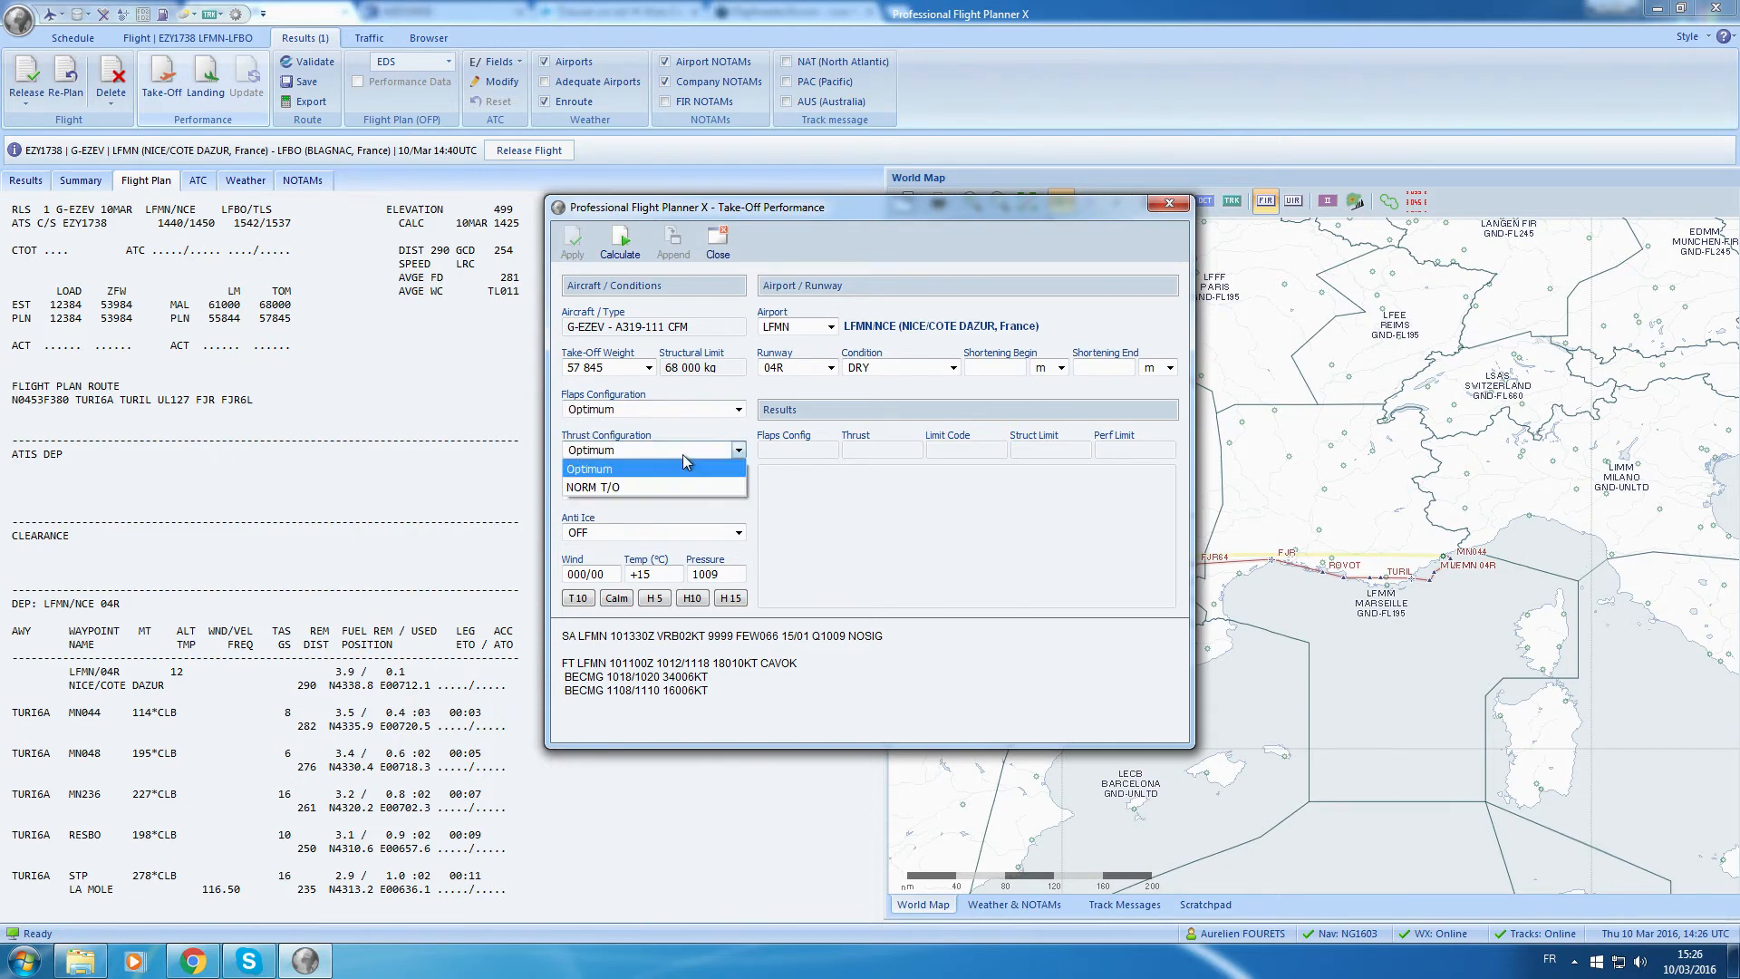
{"action": "left_click", "coordinate": [682, 454]}
Set air conditioning to OFF for take-off and keep anti ice OFF and the temperature at +15 °C.
{"action": "left_click", "coordinate": [678, 485]}
{"action": "left_click", "coordinate": [678, 485]}
{"action": "left_click", "coordinate": [678, 485]}
{"action": "left_click", "coordinate": [678, 484]}
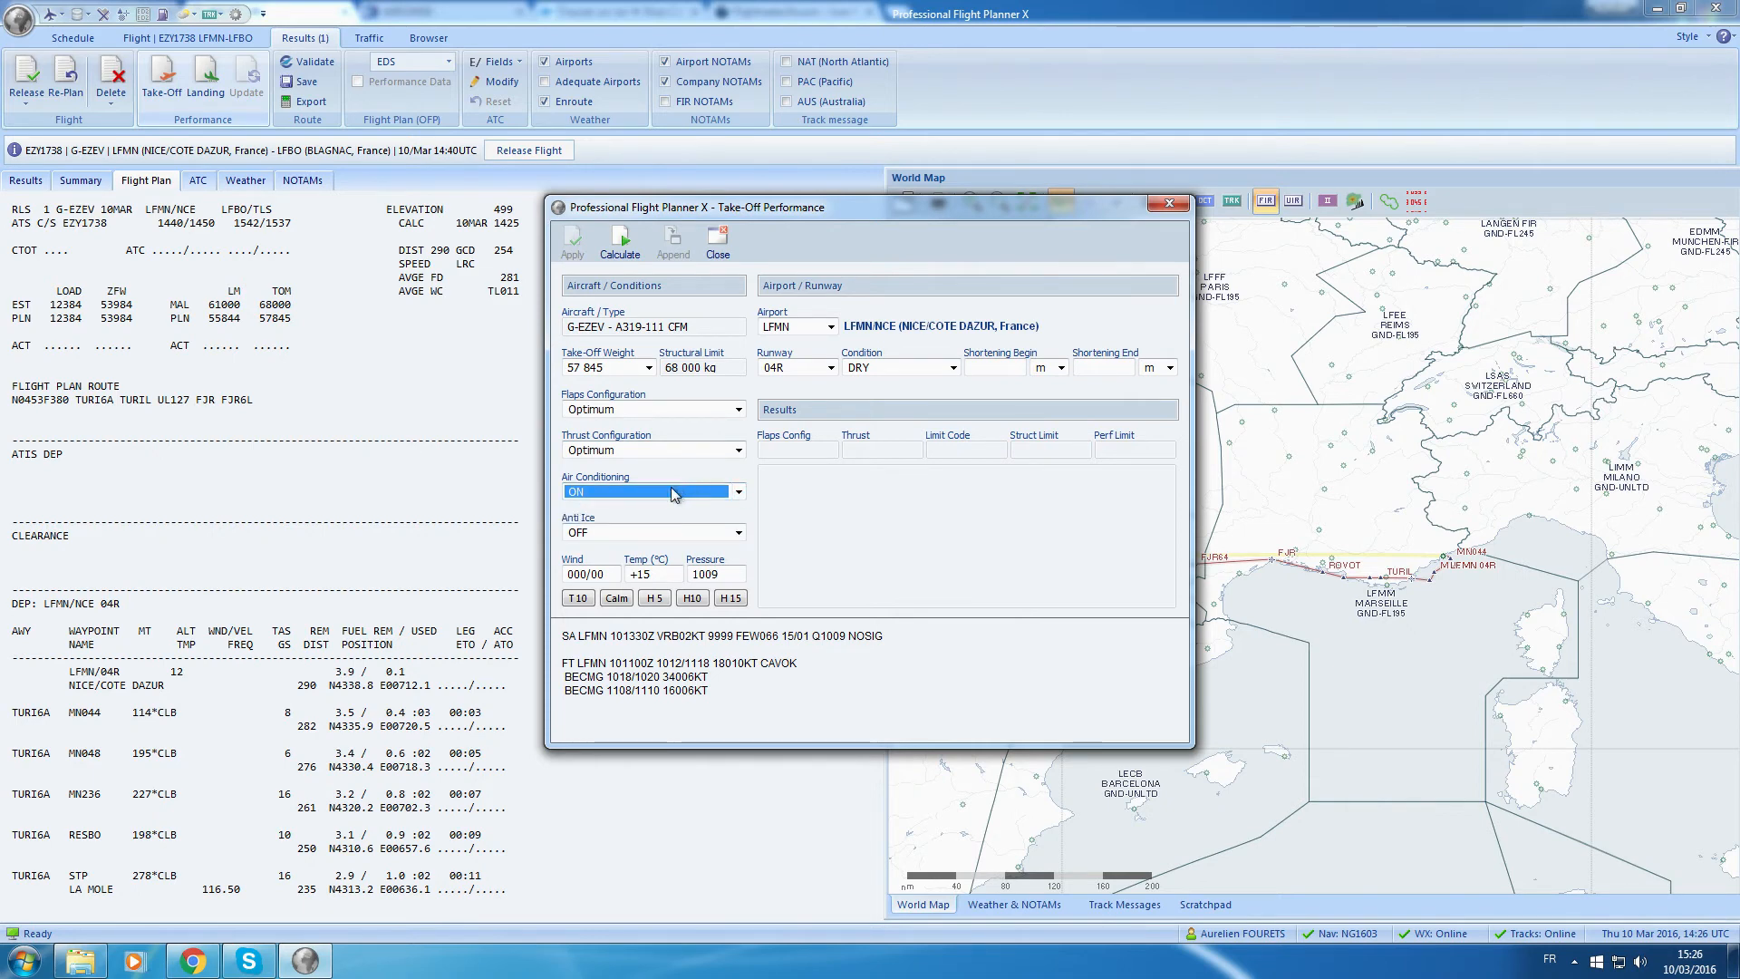
{"action": "left_click", "coordinate": [675, 490]}
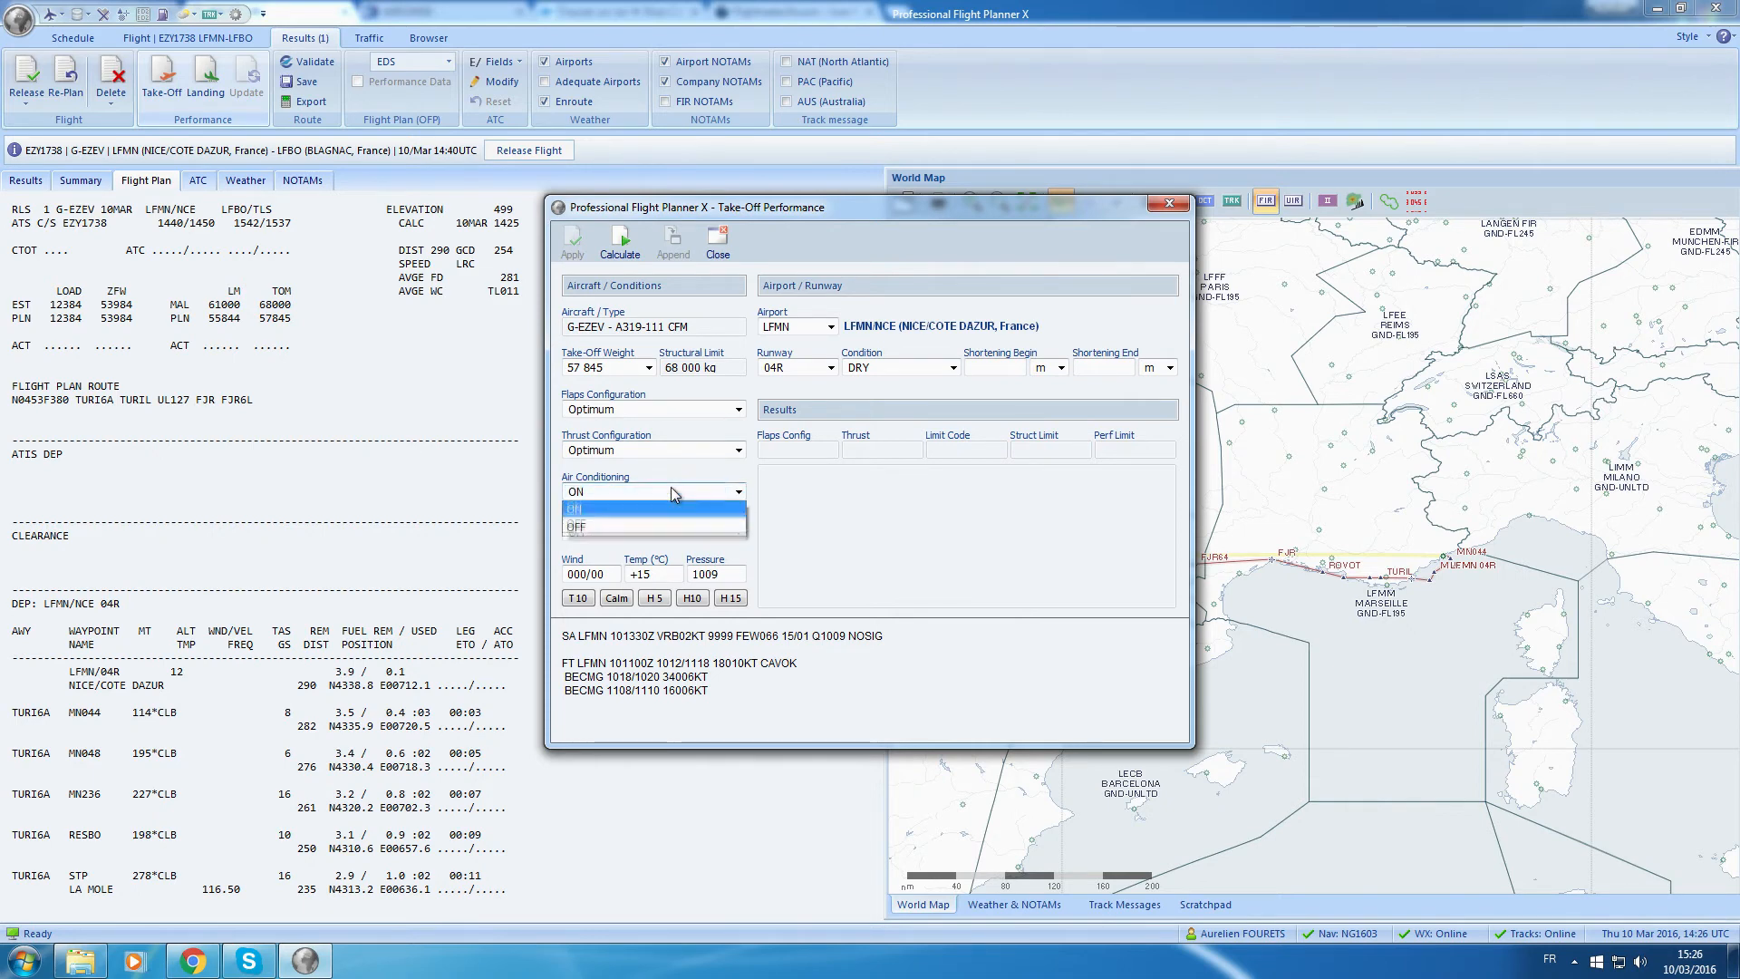
{"action": "left_click", "coordinate": [606, 528]}
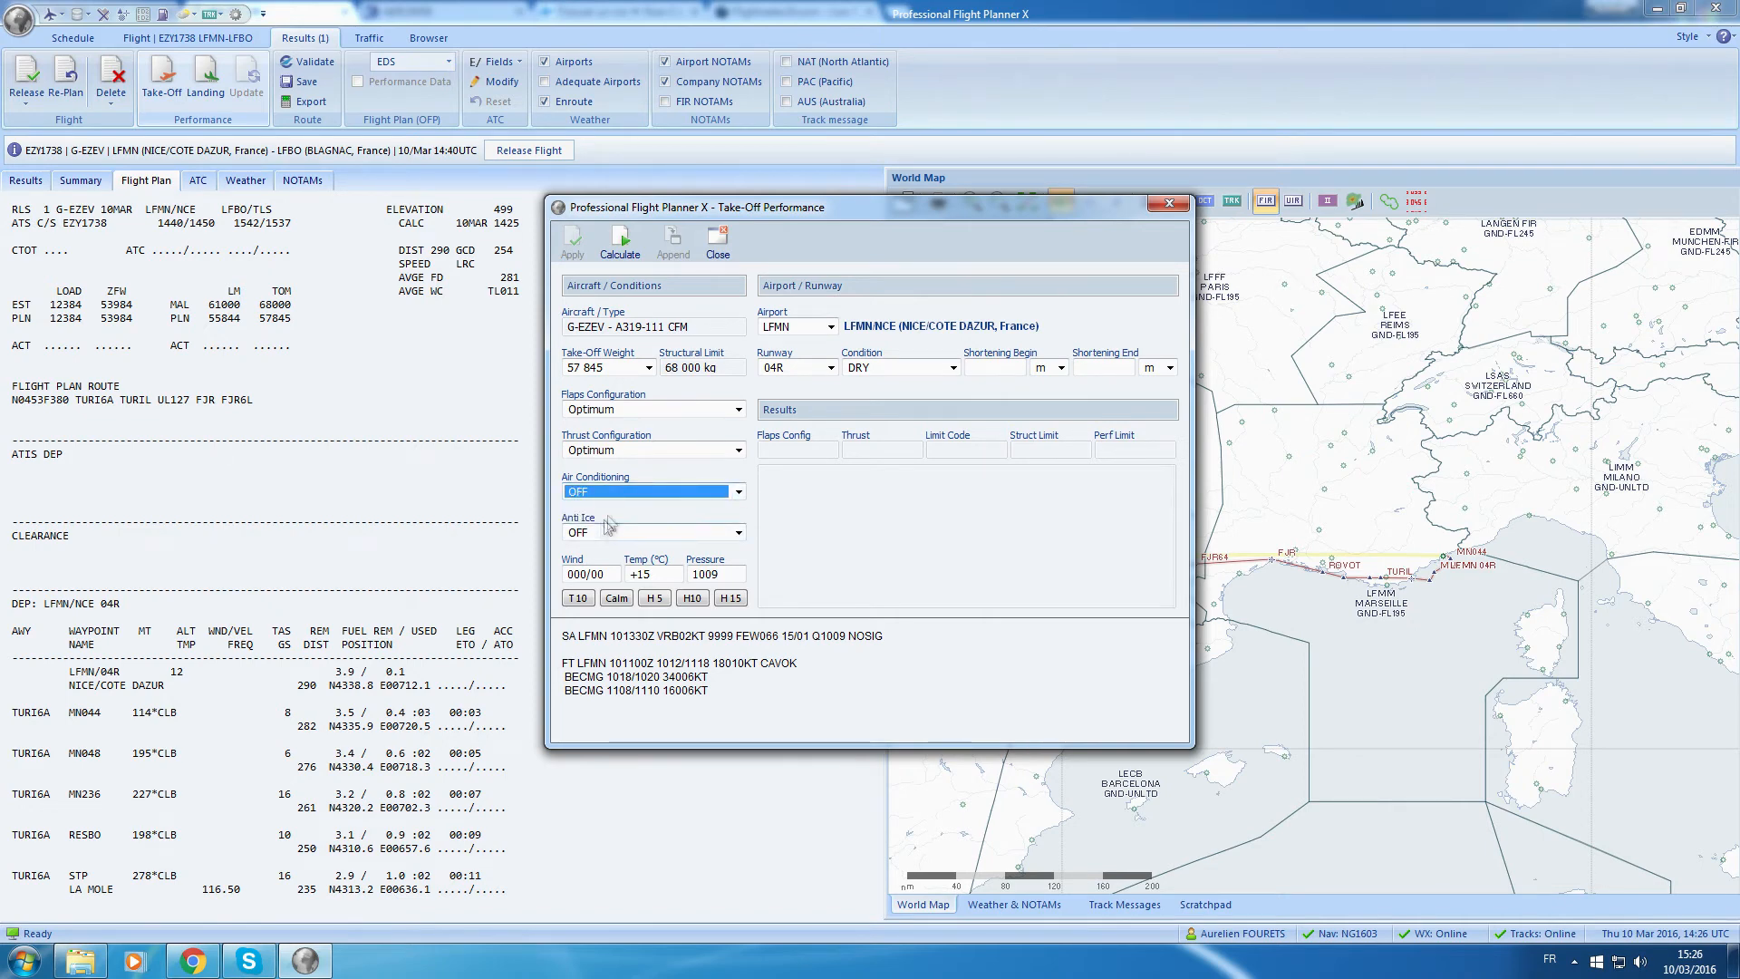
{"action": "left_click", "coordinate": [611, 532]}
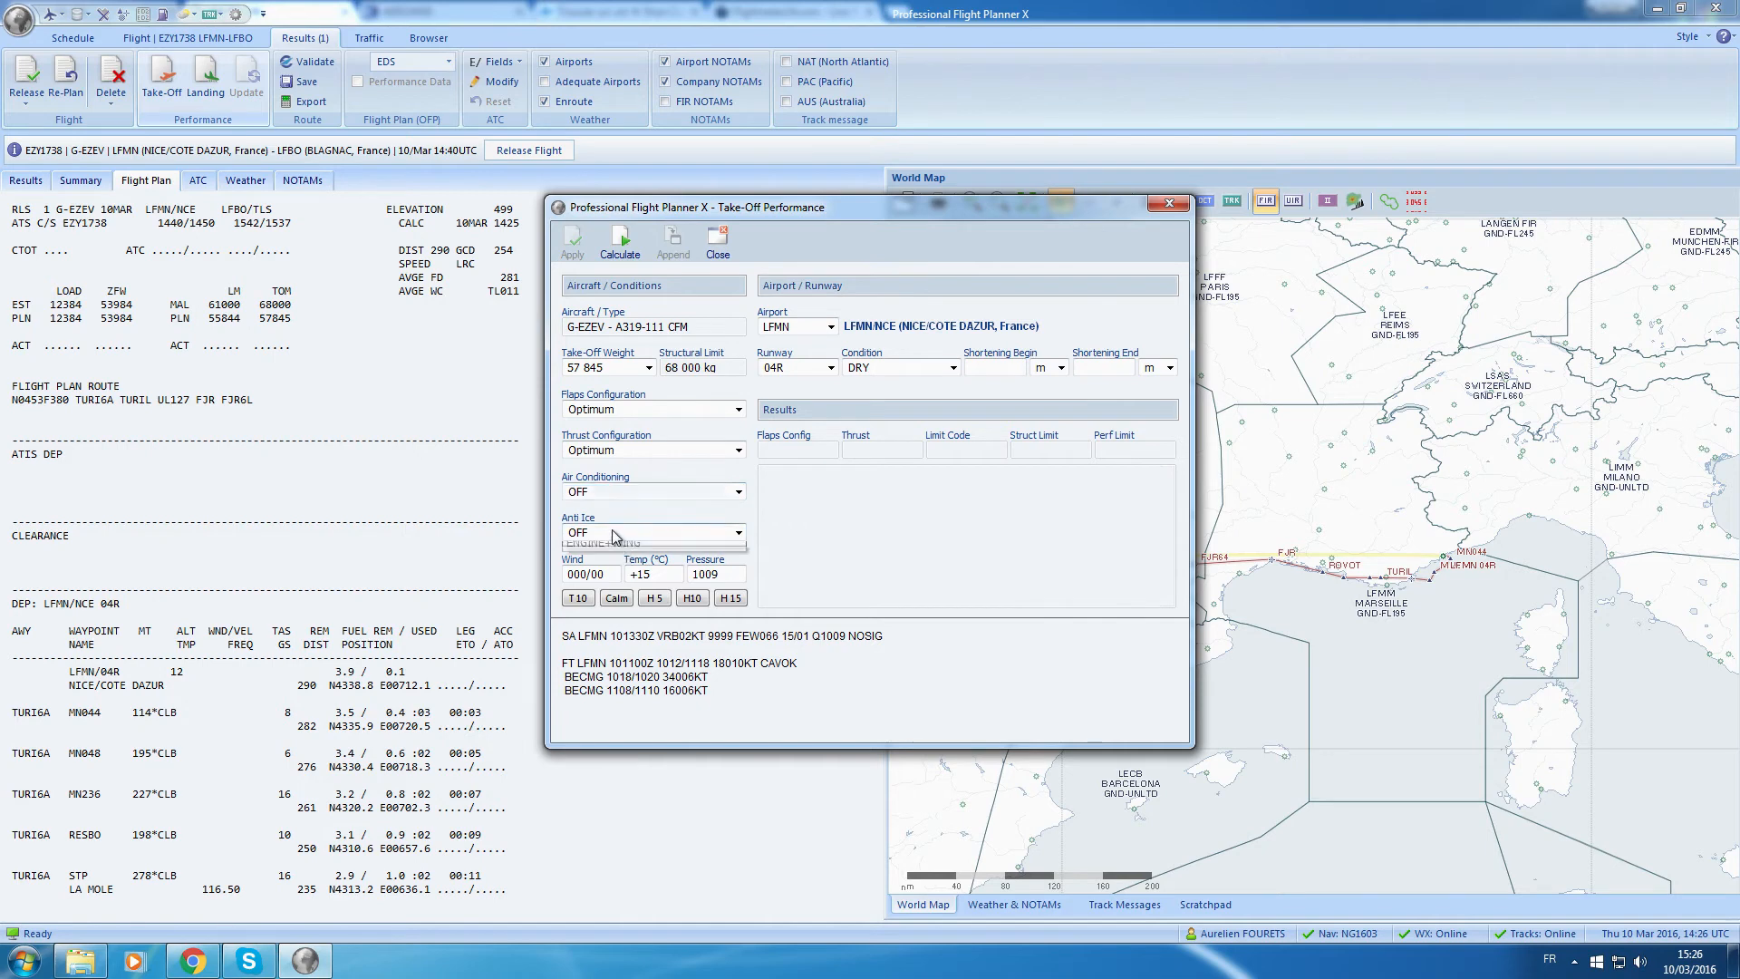
{"action": "left_click", "coordinate": [616, 548]}
{"action": "left_click", "coordinate": [653, 574]}
{"action": "double_click", "coordinate": [653, 574]}
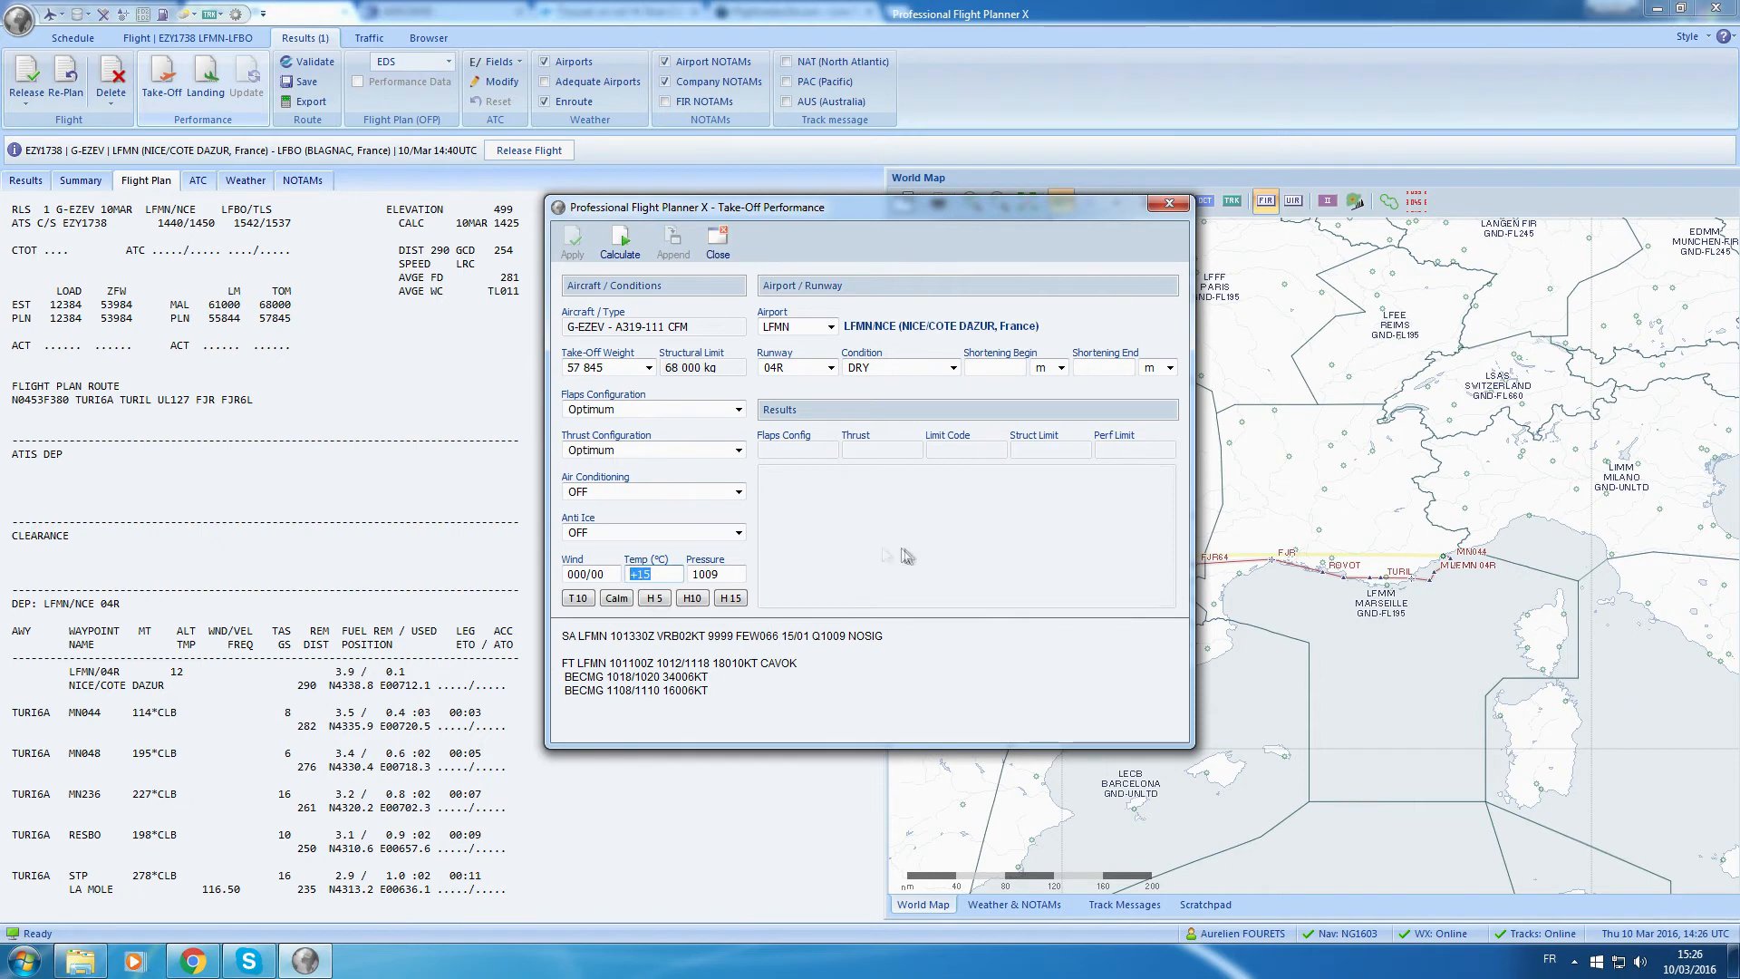
Keep runway 04R and the DRY condition for LFMN, and calculate the take-off performance.
{"action": "left_click", "coordinate": [804, 368]}
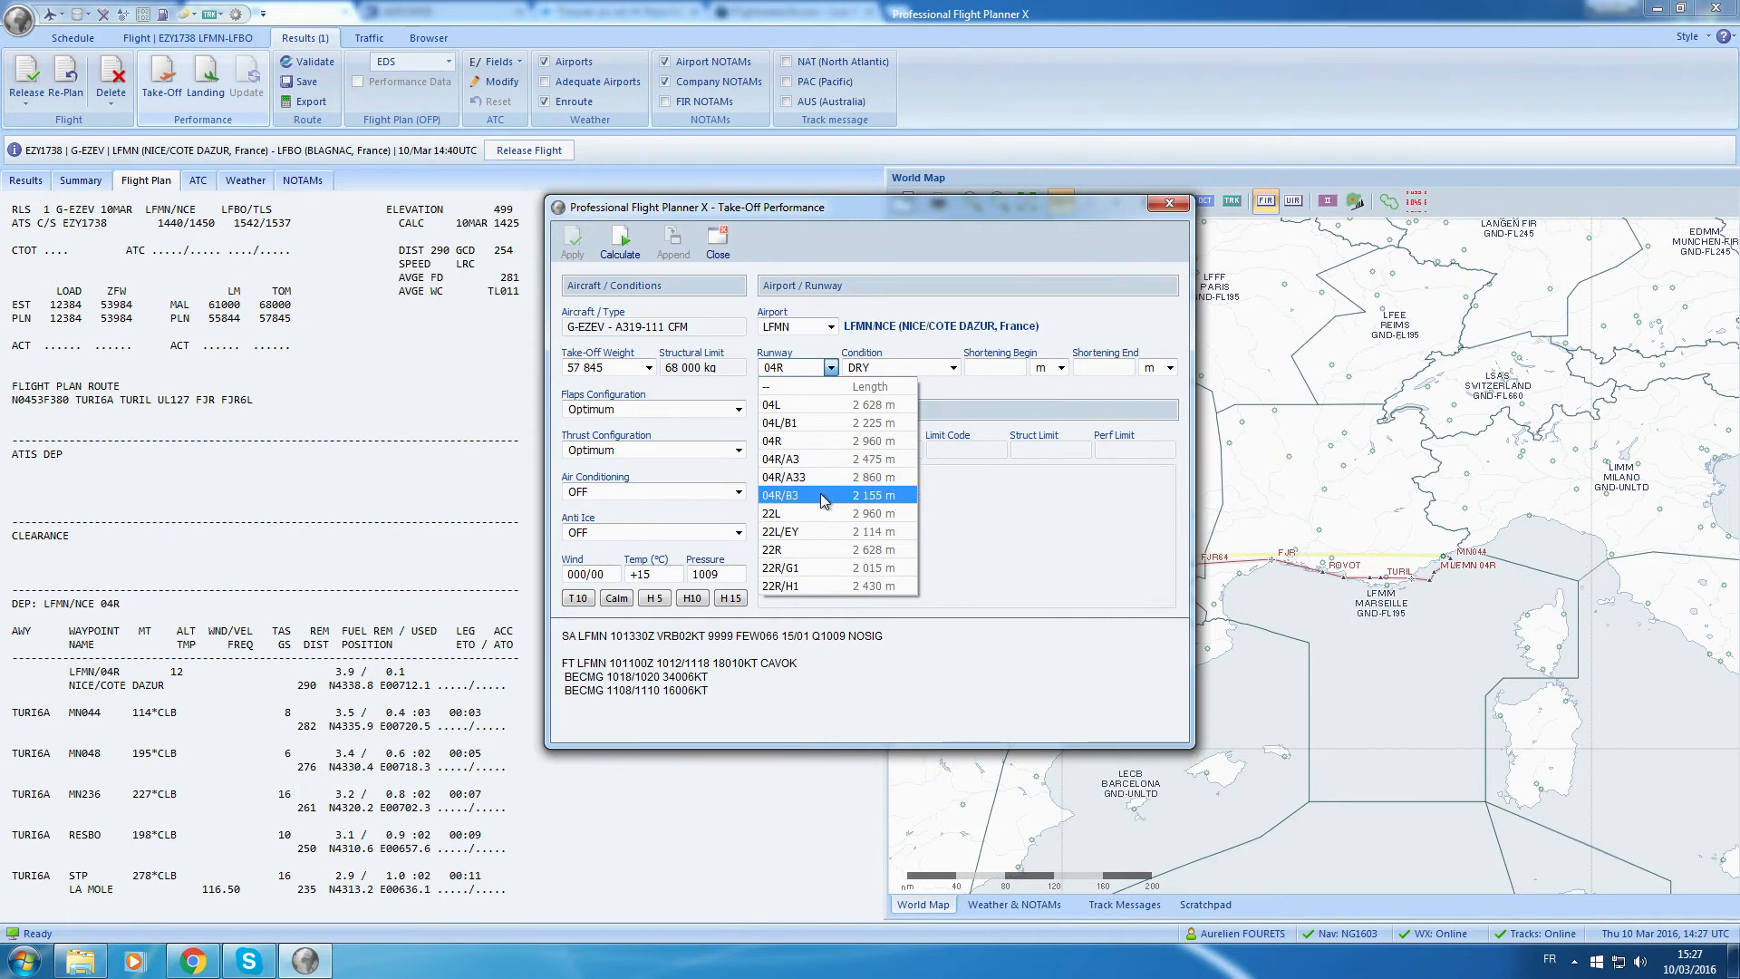
{"action": "left_click", "coordinate": [1041, 502]}
{"action": "left_click", "coordinate": [814, 370]}
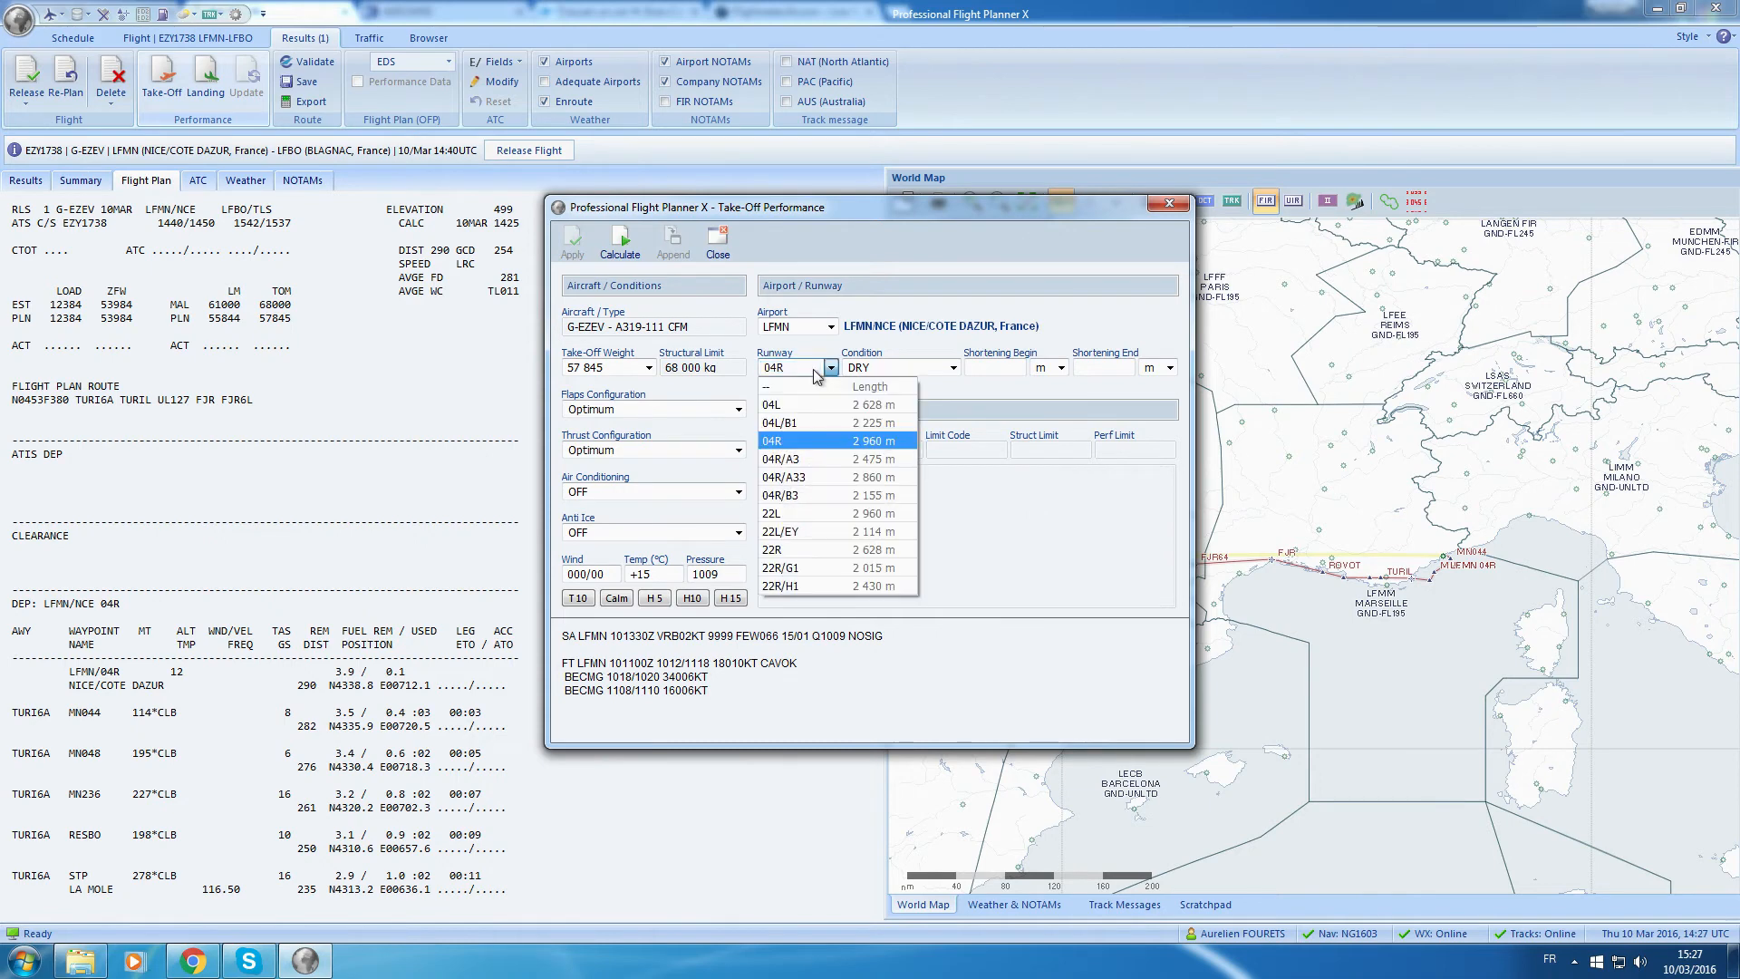
{"action": "left_click", "coordinate": [817, 370]}
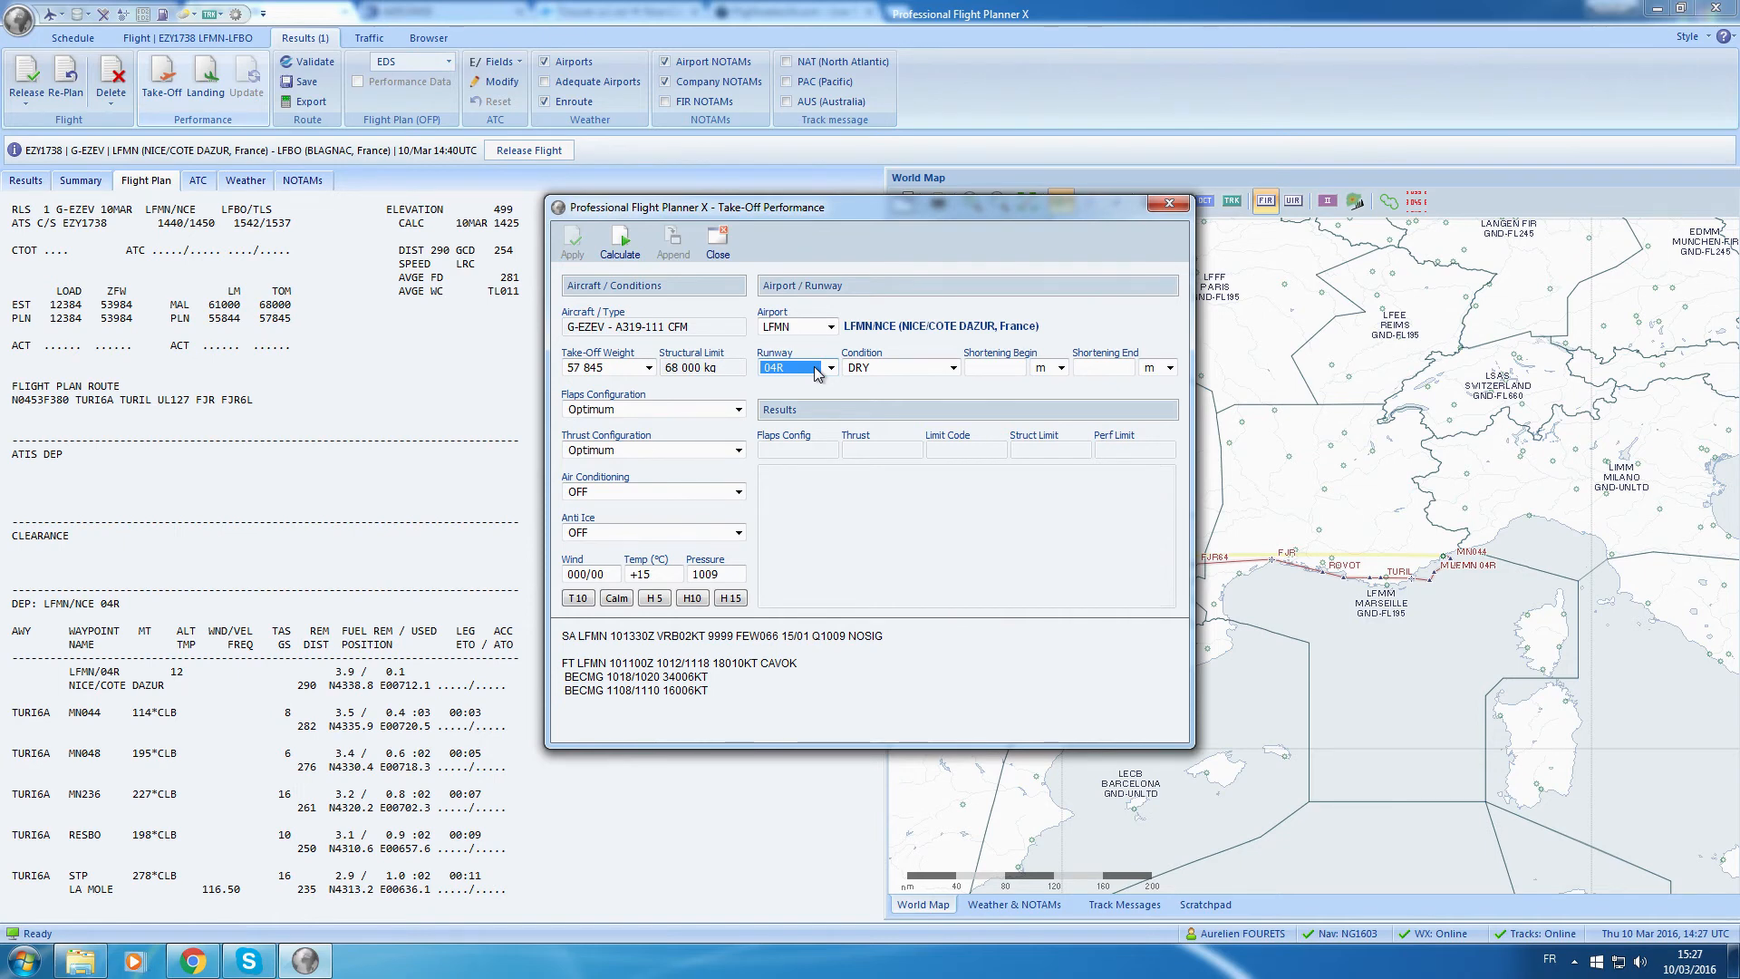
{"action": "left_click", "coordinate": [906, 368]}
{"action": "left_click", "coordinate": [902, 381]}
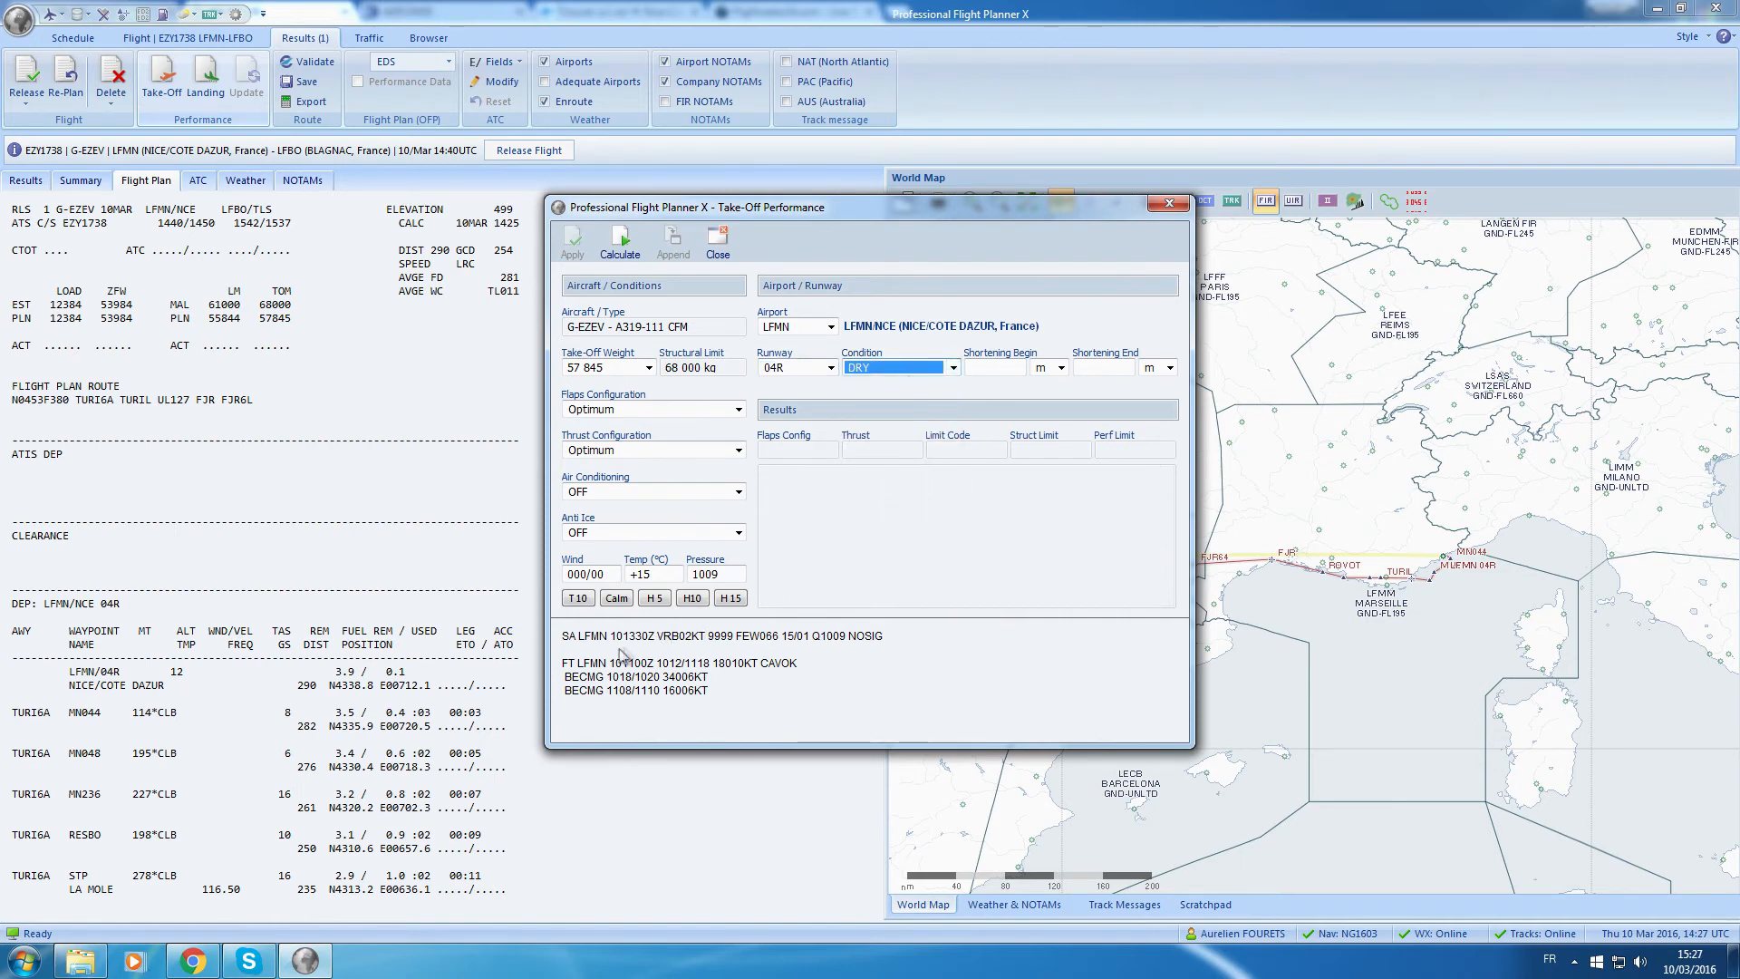
{"action": "left_click", "coordinate": [903, 370]}
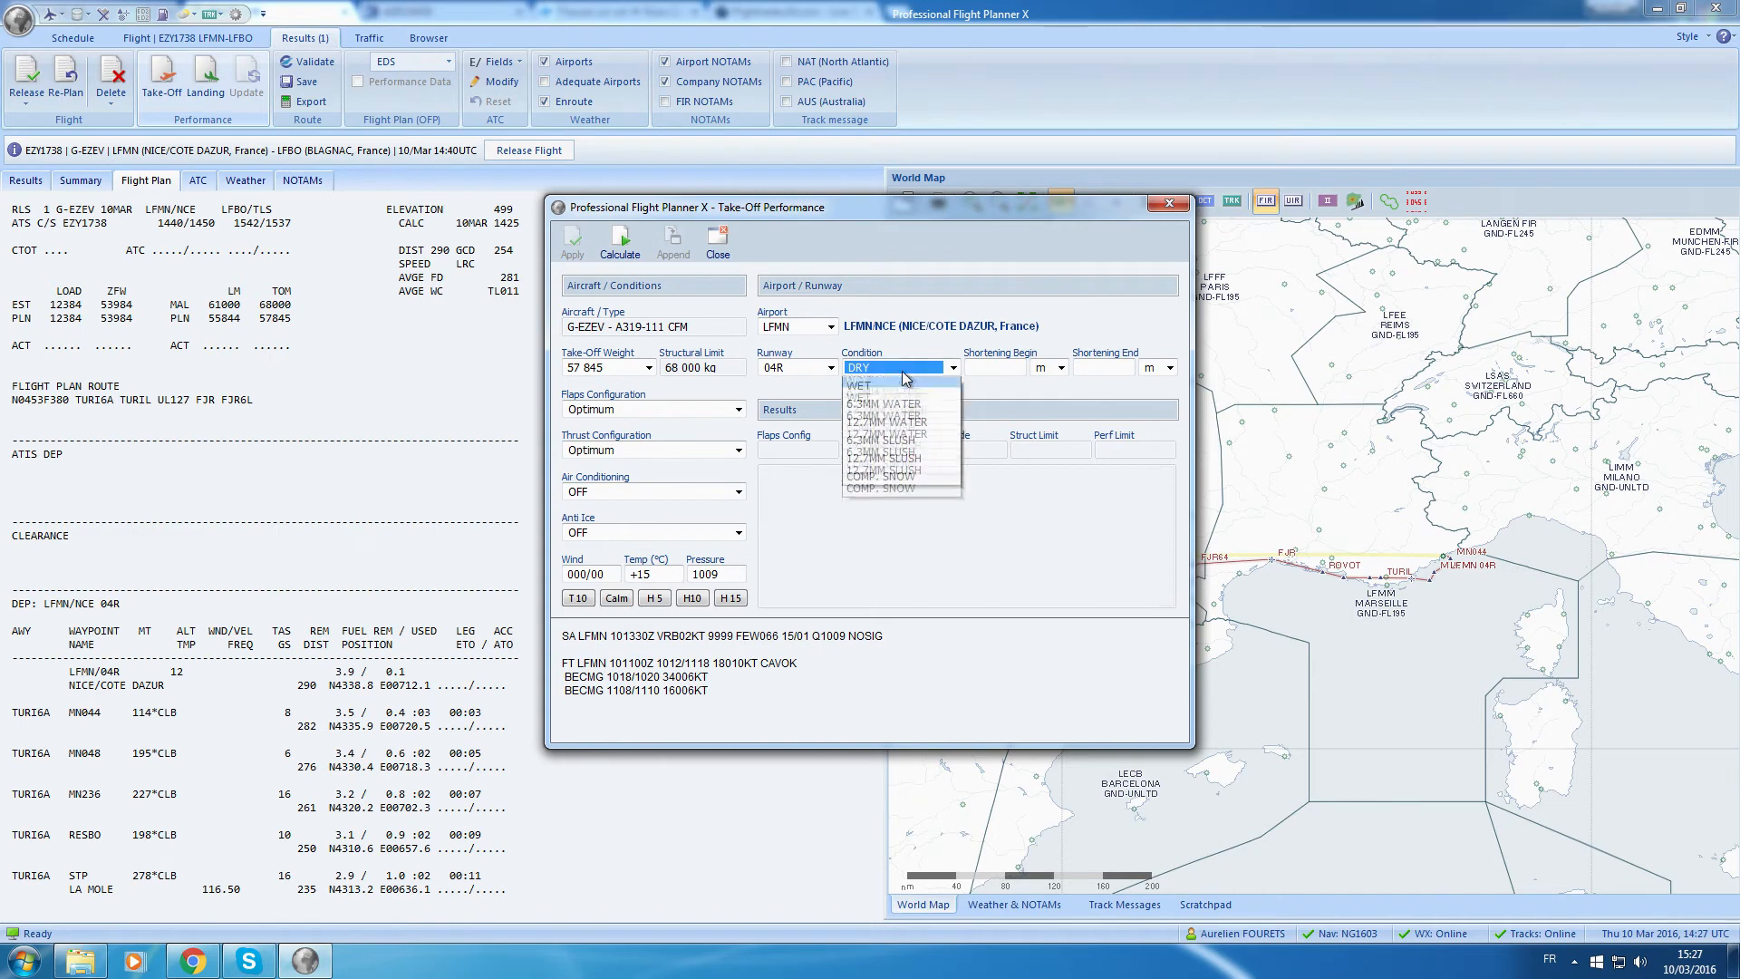
{"action": "left_click", "coordinate": [901, 372]}
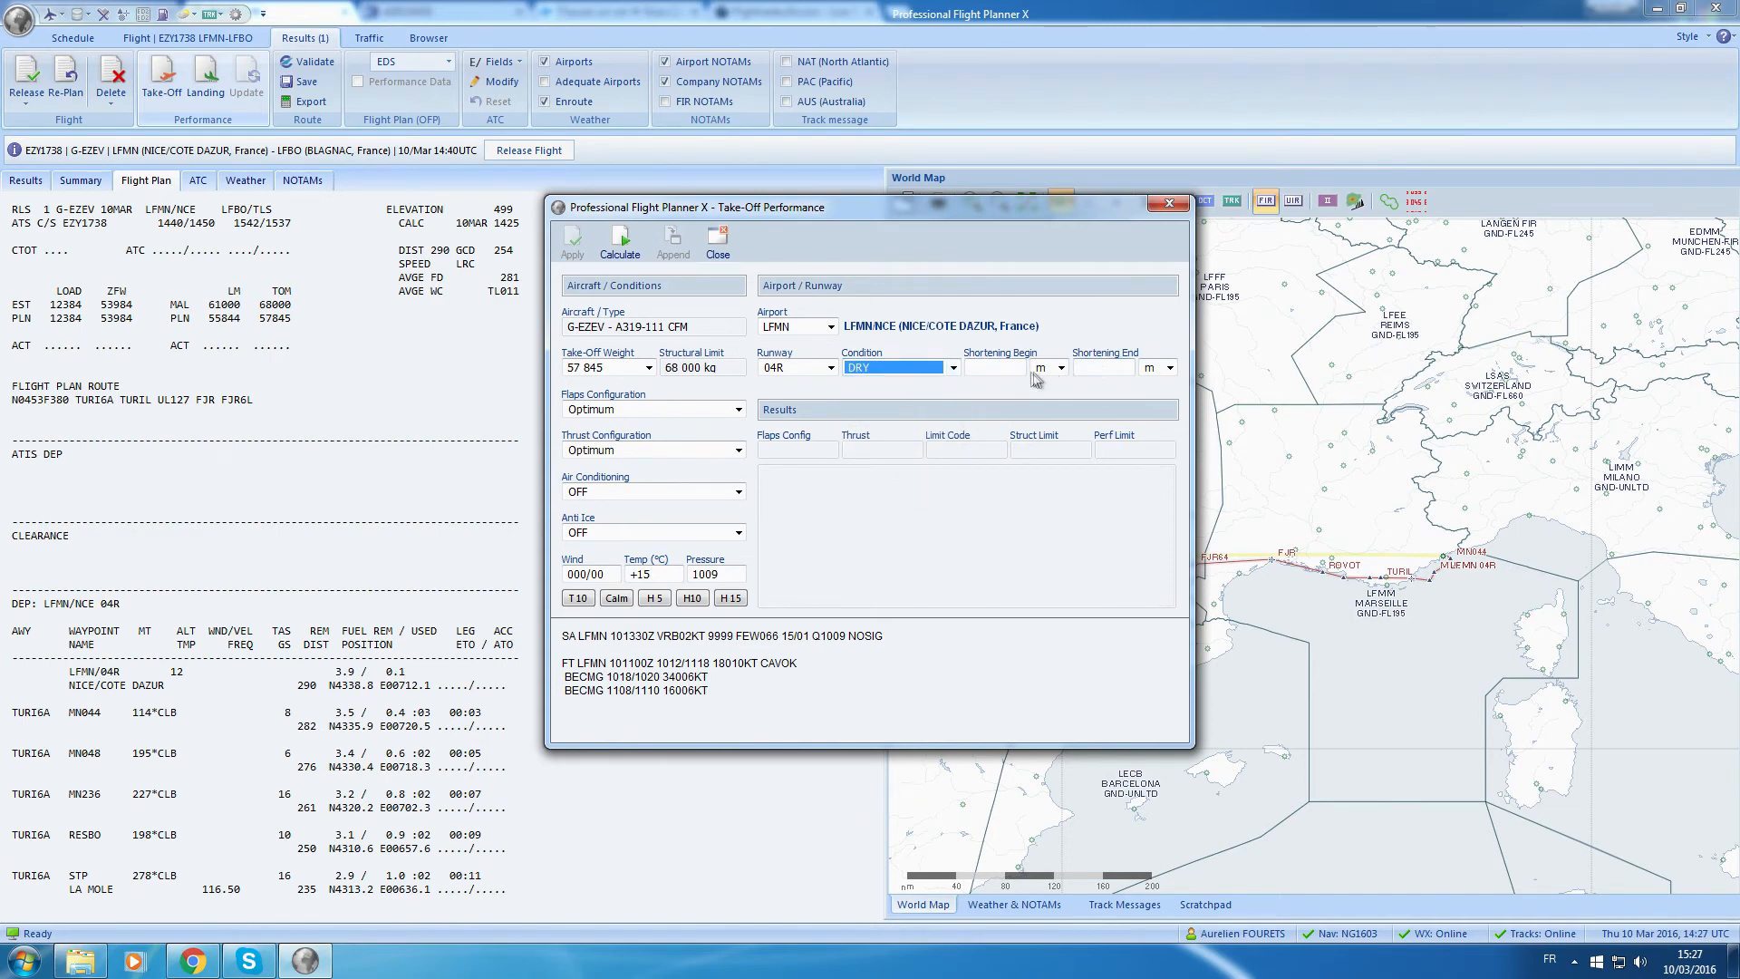
{"action": "left_click", "coordinate": [617, 243]}
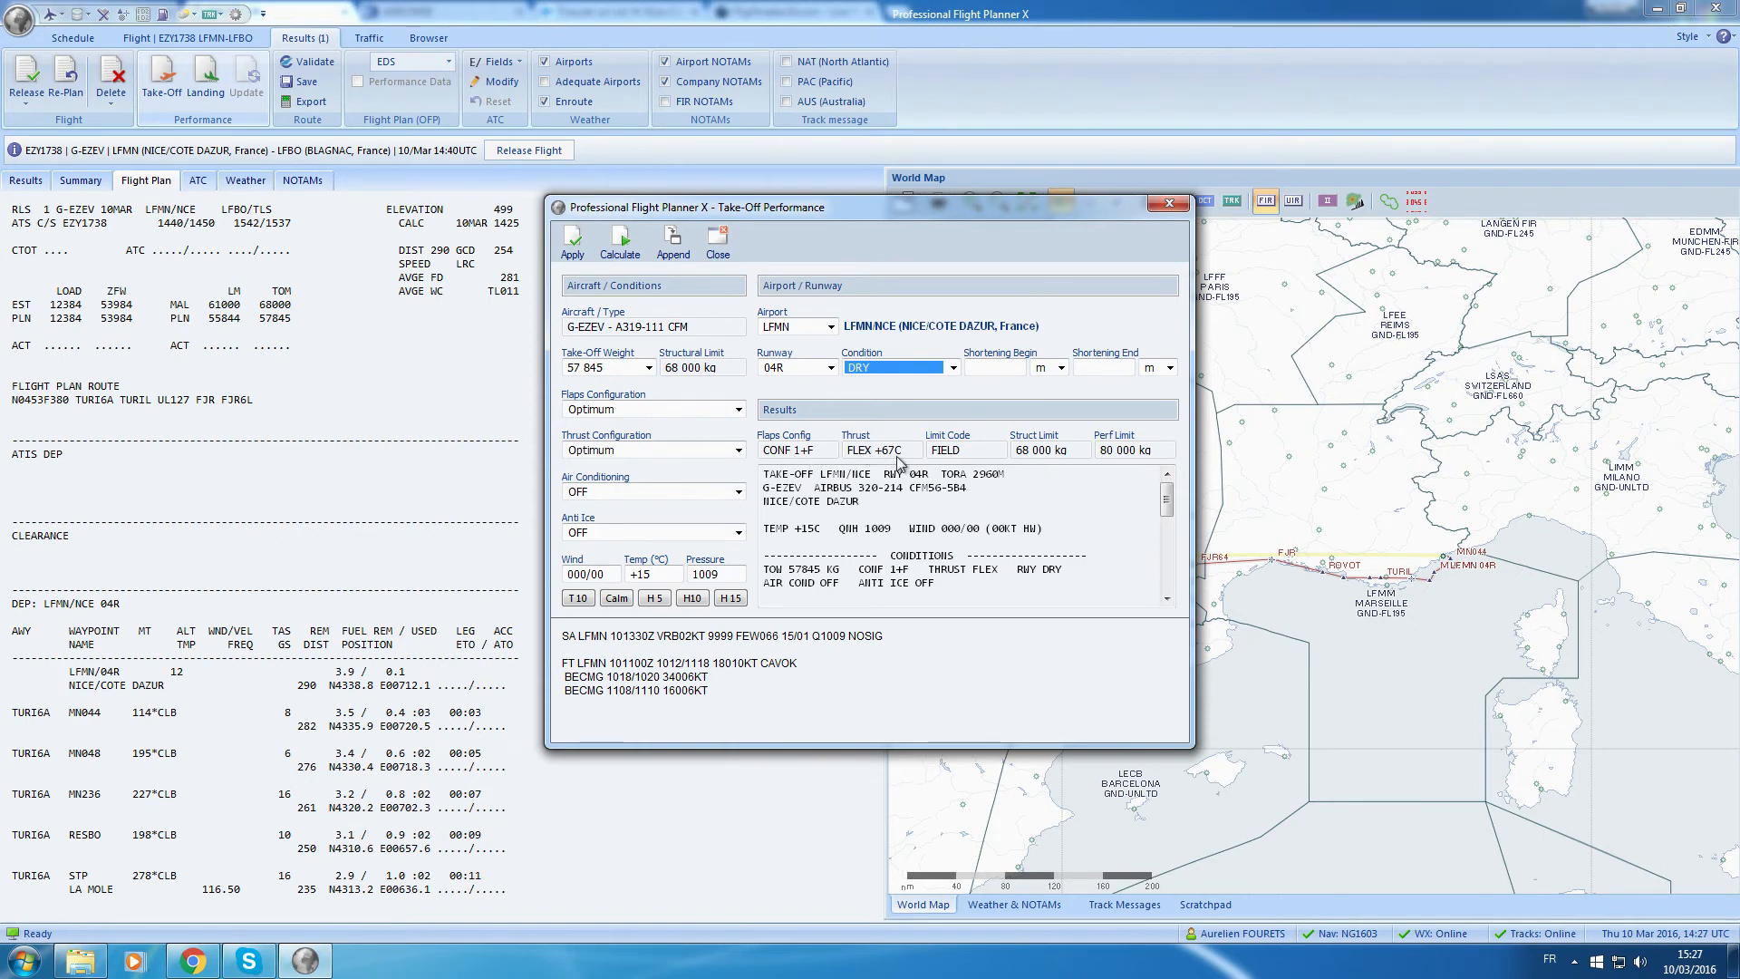
Examine the take-off results, including the conditions, full-thrust line and the reduced-thrust speeds for the selected flex temperature.
{"action": "left_click_drag", "start_coordinate": [1175, 496], "coordinate": [1171, 520]}
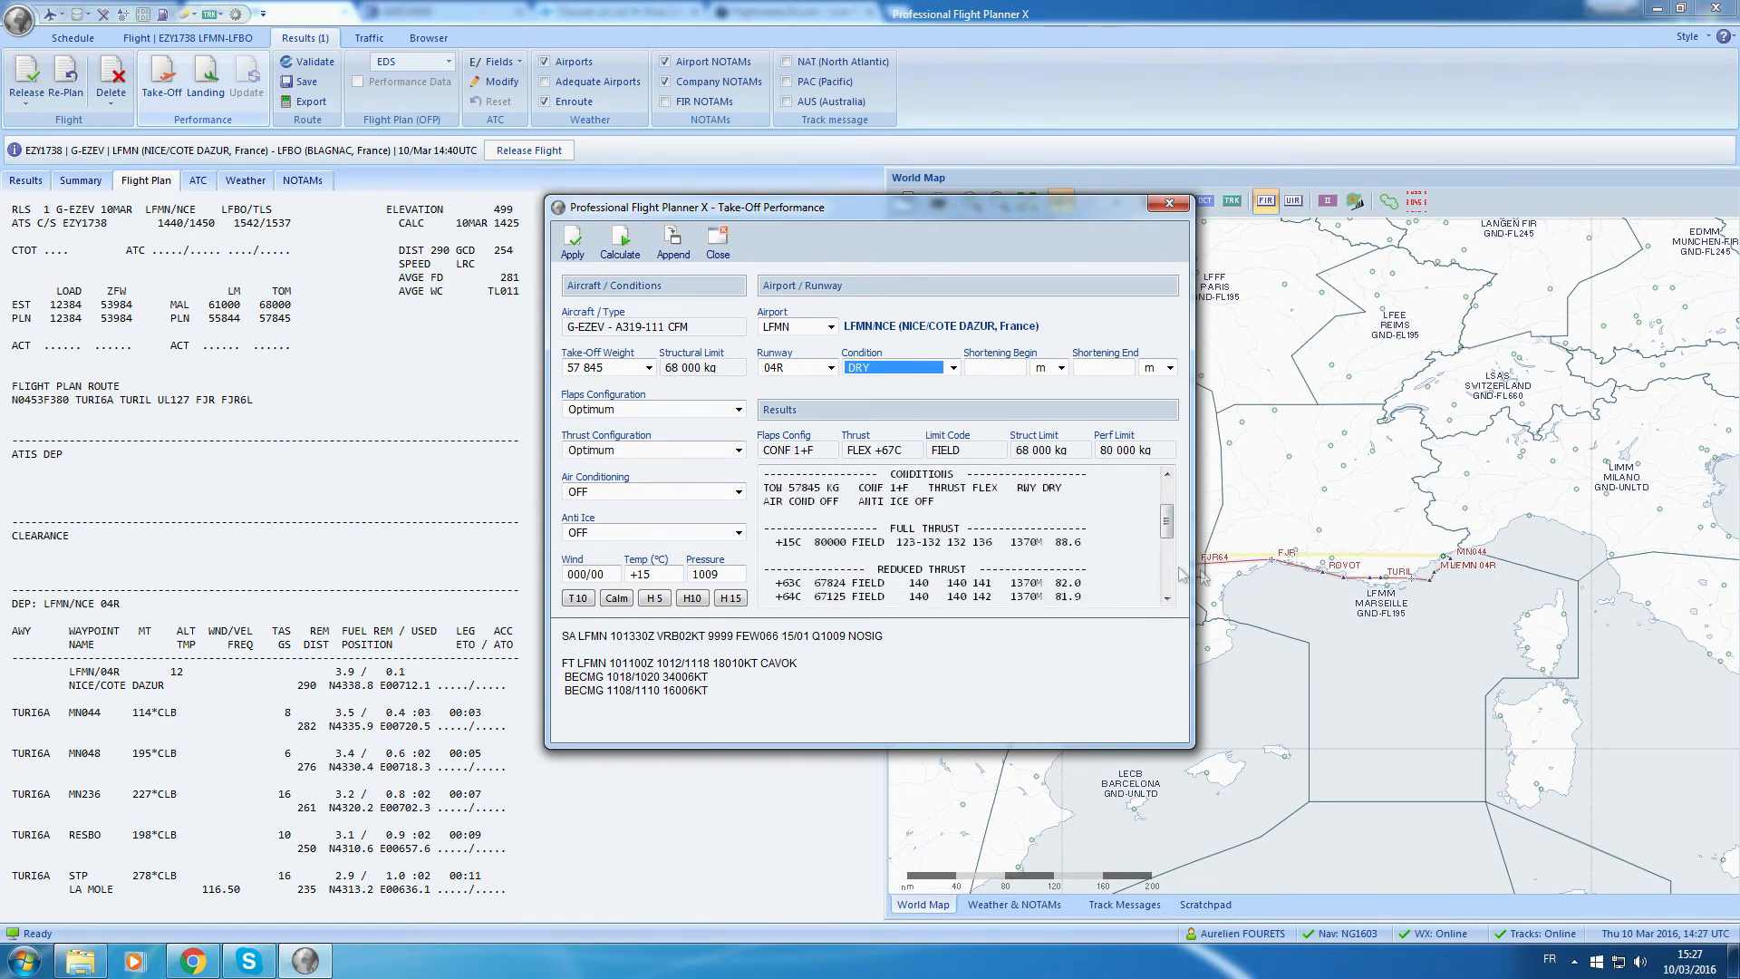
{"action": "left_click_drag", "start_coordinate": [1167, 528], "coordinate": [1166, 554]}
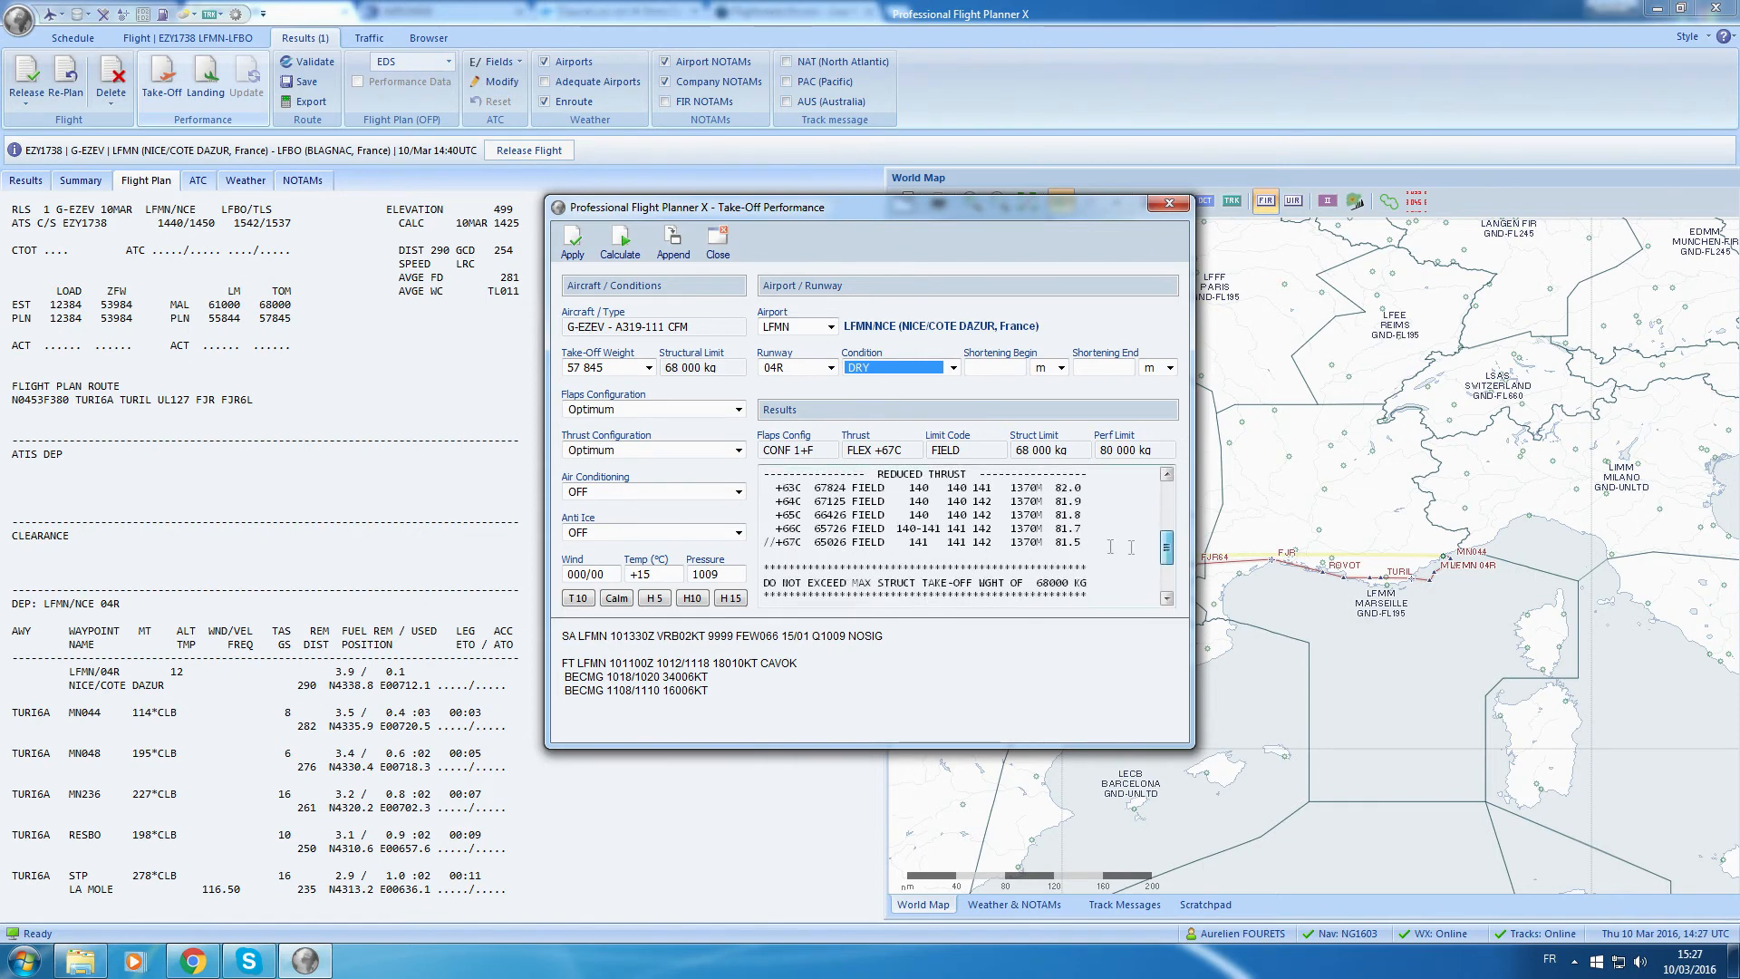
{"action": "left_click_drag", "start_coordinate": [790, 546], "coordinate": [1095, 552]}
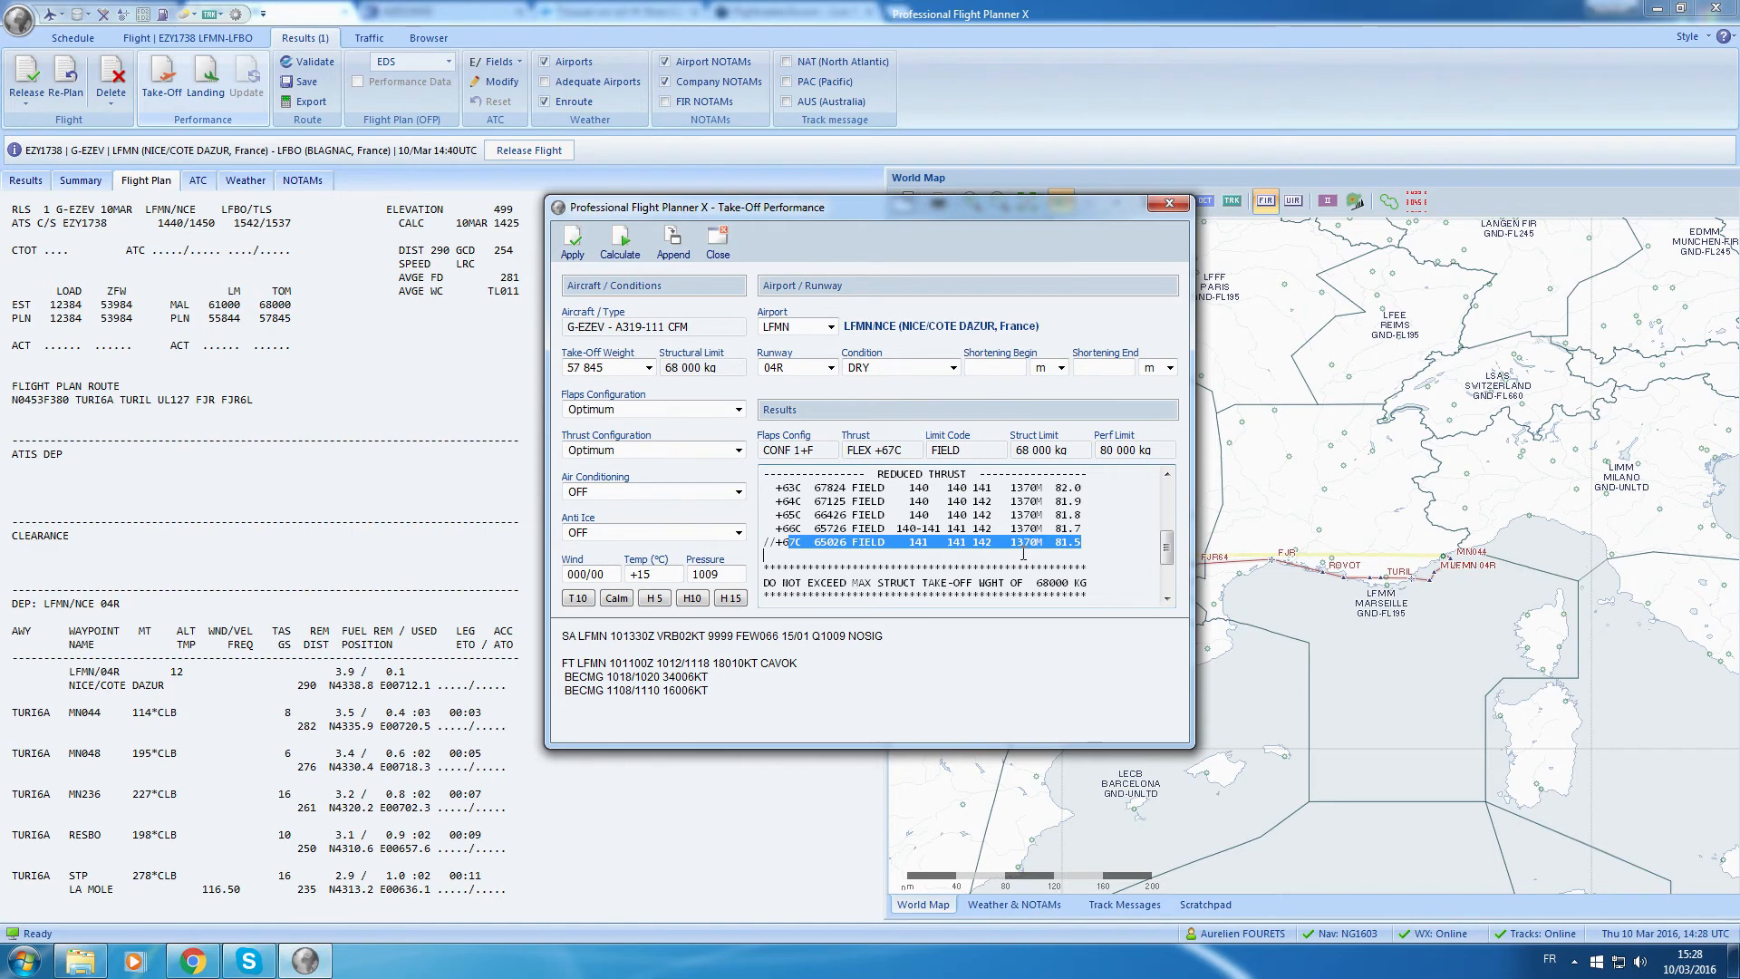
{"action": "left_click_drag", "start_coordinate": [928, 544], "coordinate": [979, 548]}
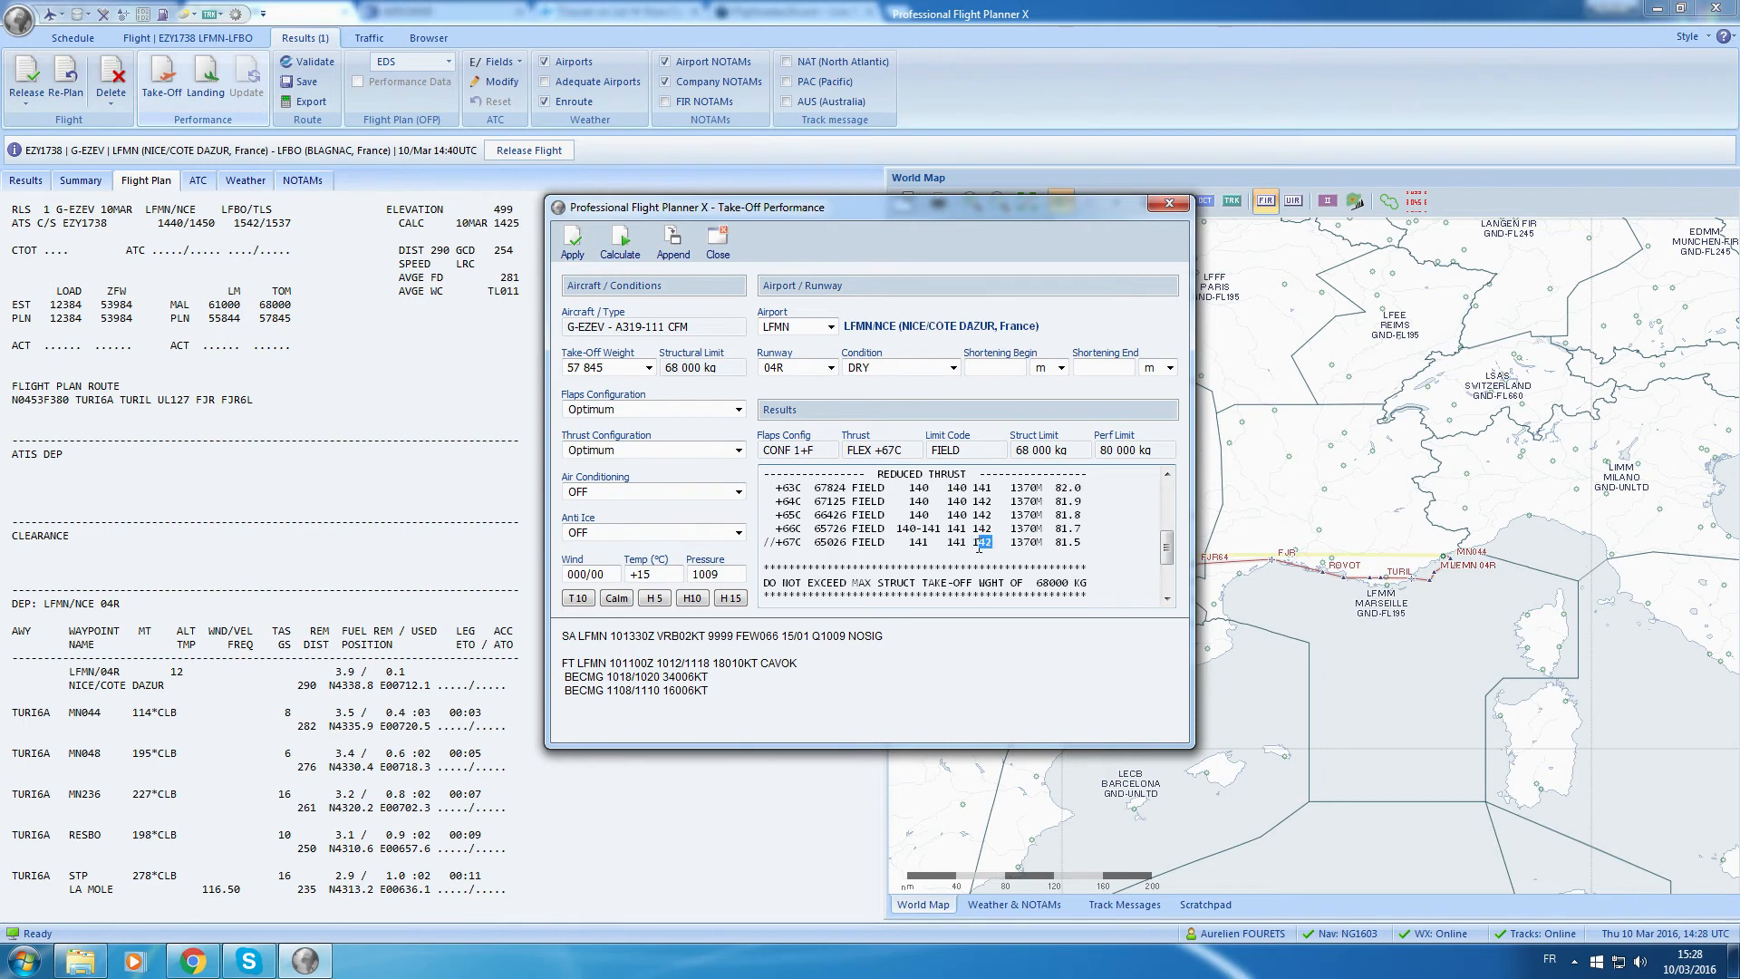
{"action": "left_click", "coordinate": [1006, 567]}
{"action": "scroll", "coordinate": [1169, 531], "scroll_direction": "up", "scroll_amount": 6}
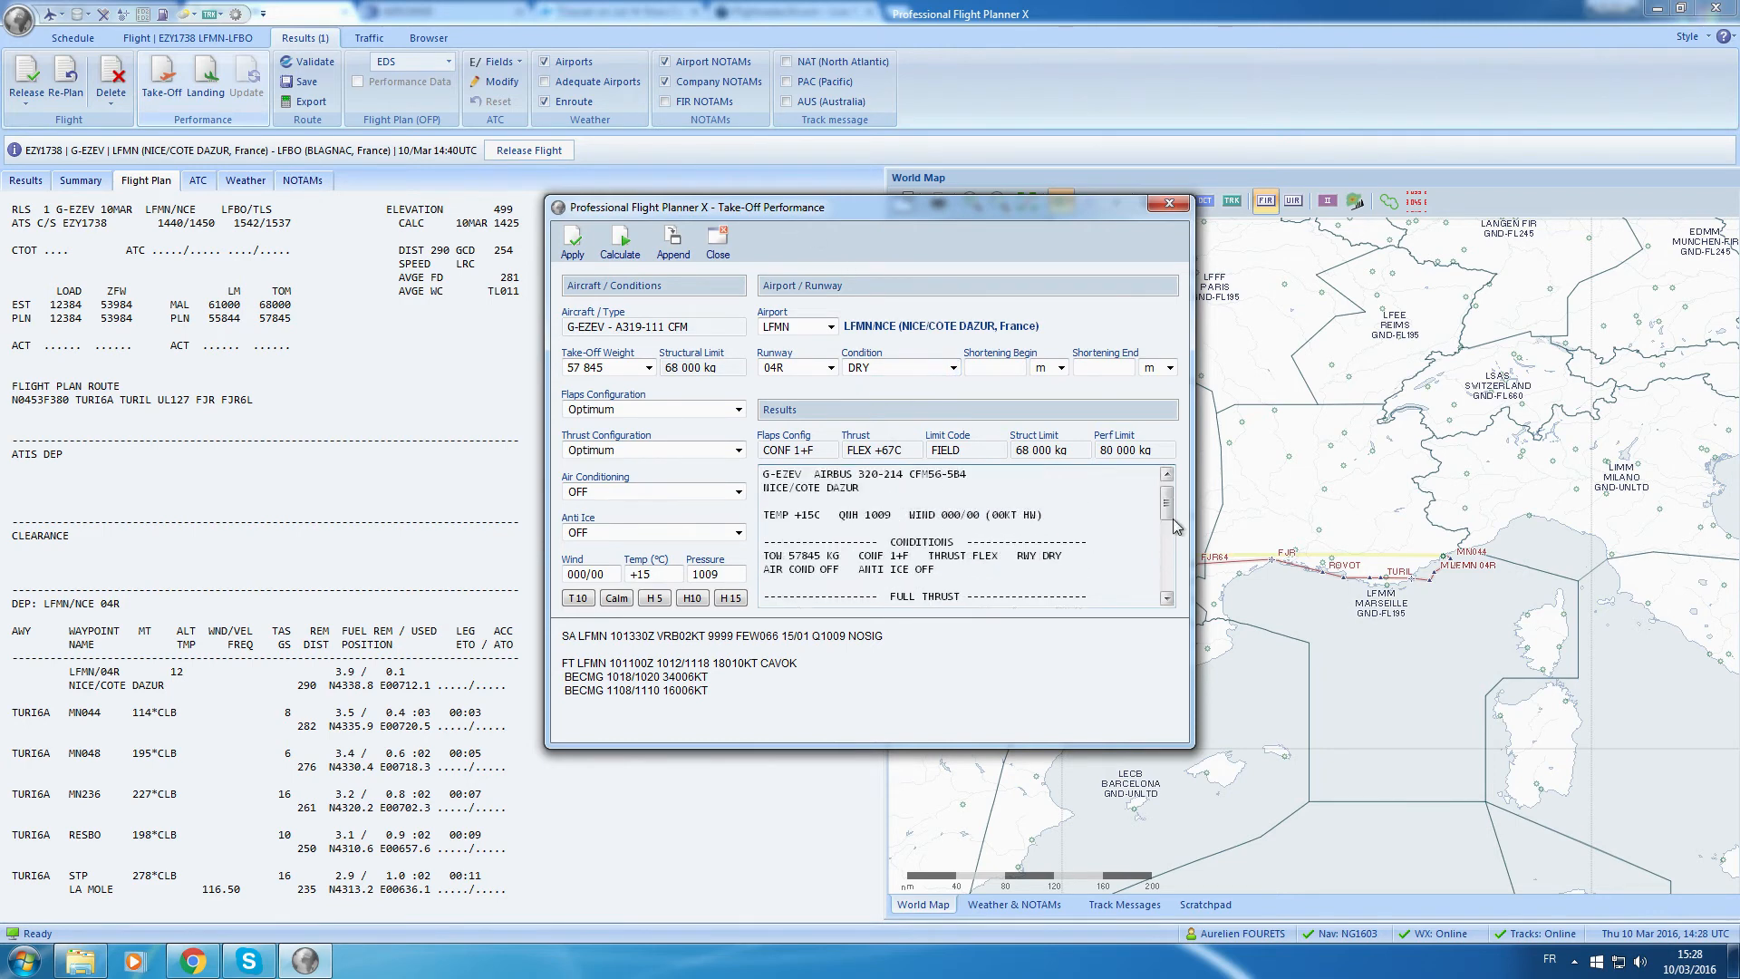
{"action": "scroll", "coordinate": [1175, 526], "scroll_direction": "down", "scroll_amount": 6}
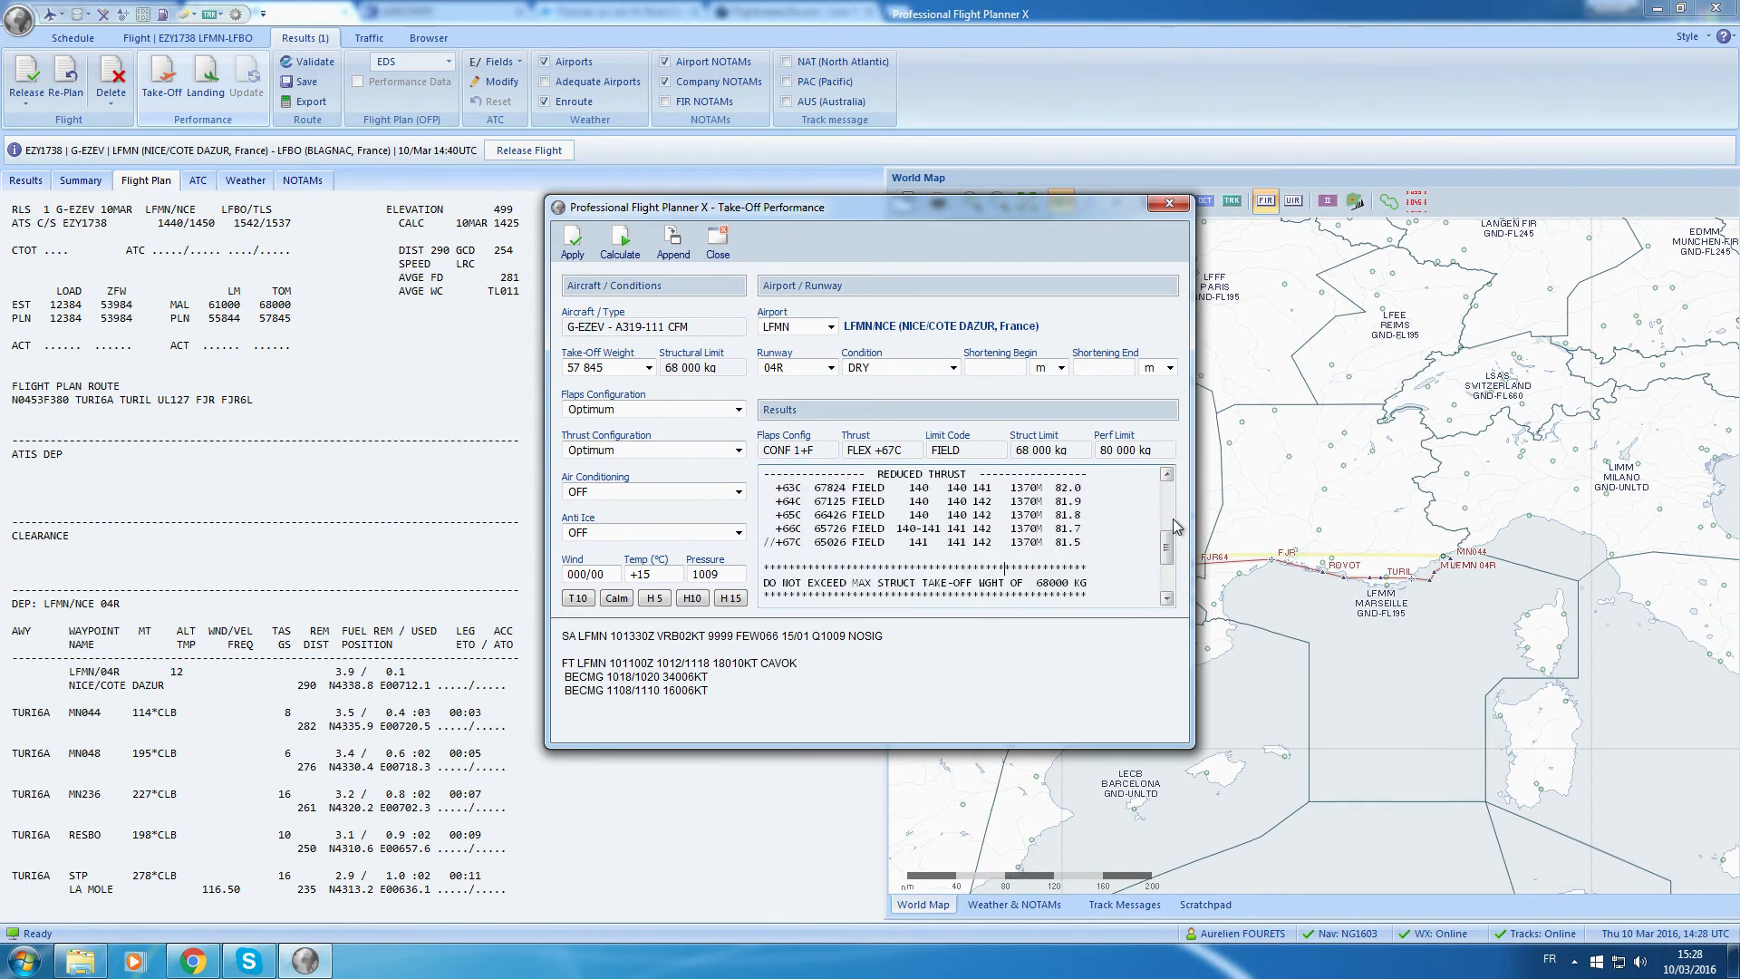
{"action": "scroll", "coordinate": [1077, 542], "scroll_direction": "up", "scroll_amount": 6}
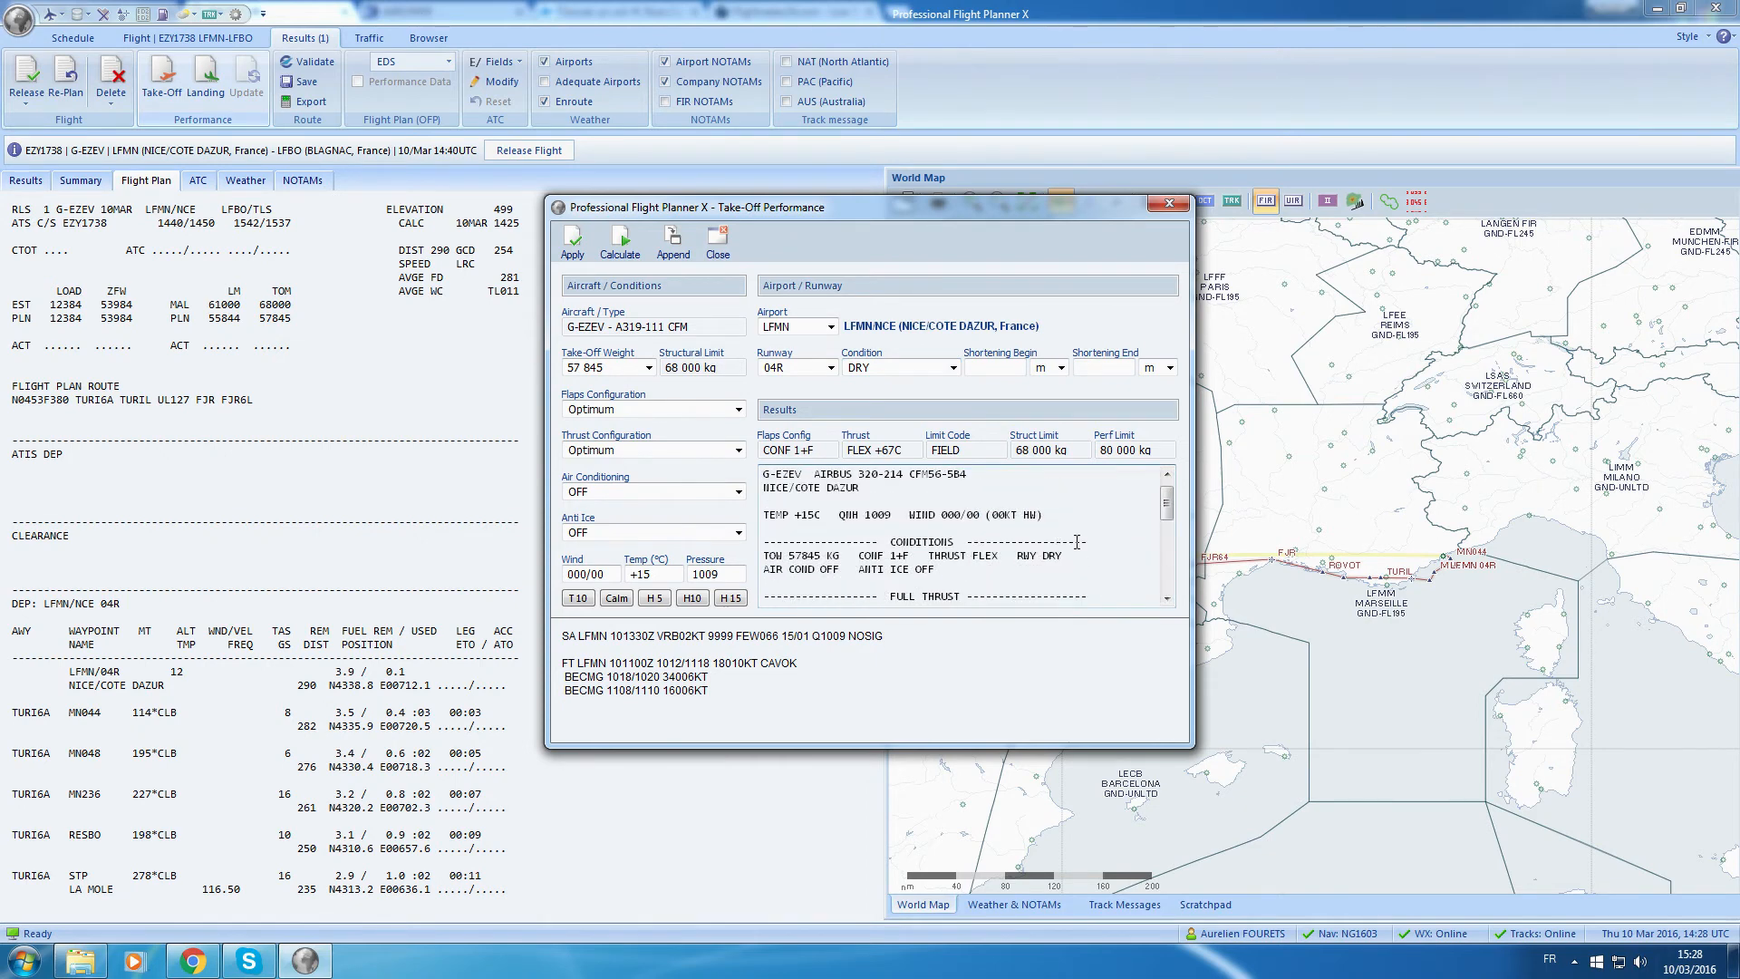
{"action": "scroll", "coordinate": [1077, 542], "scroll_direction": "down", "scroll_amount": 6}
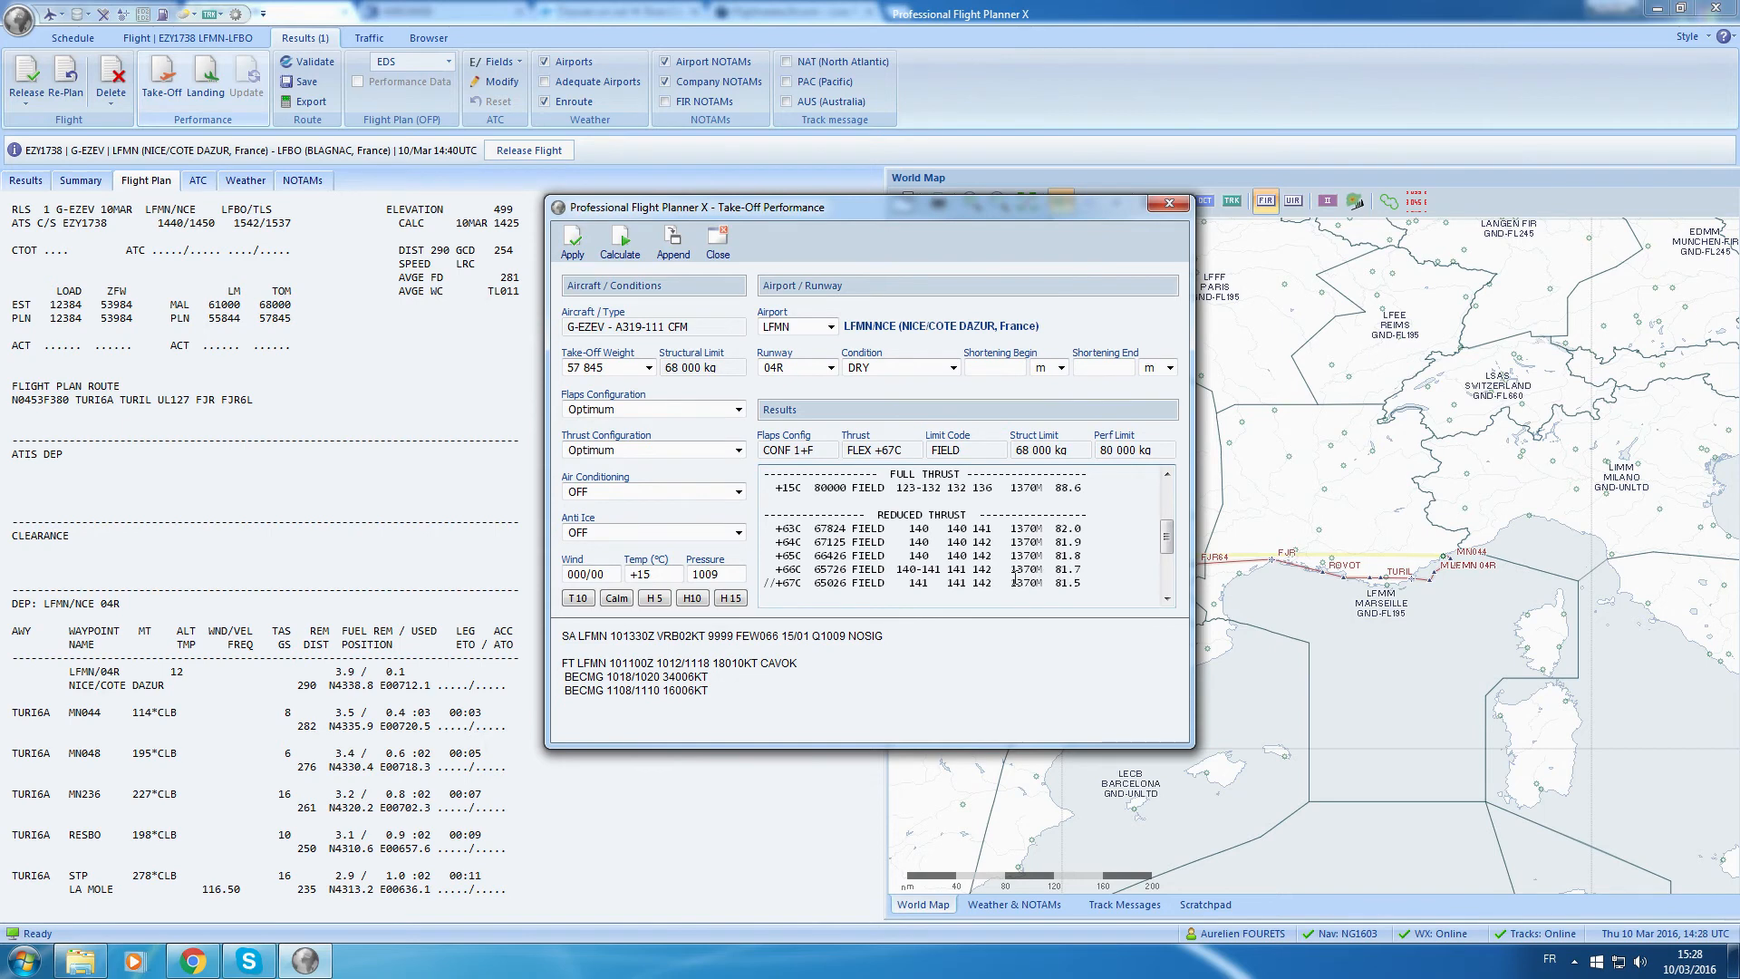
{"action": "scroll", "coordinate": [1016, 577], "scroll_direction": "up", "scroll_amount": 6}
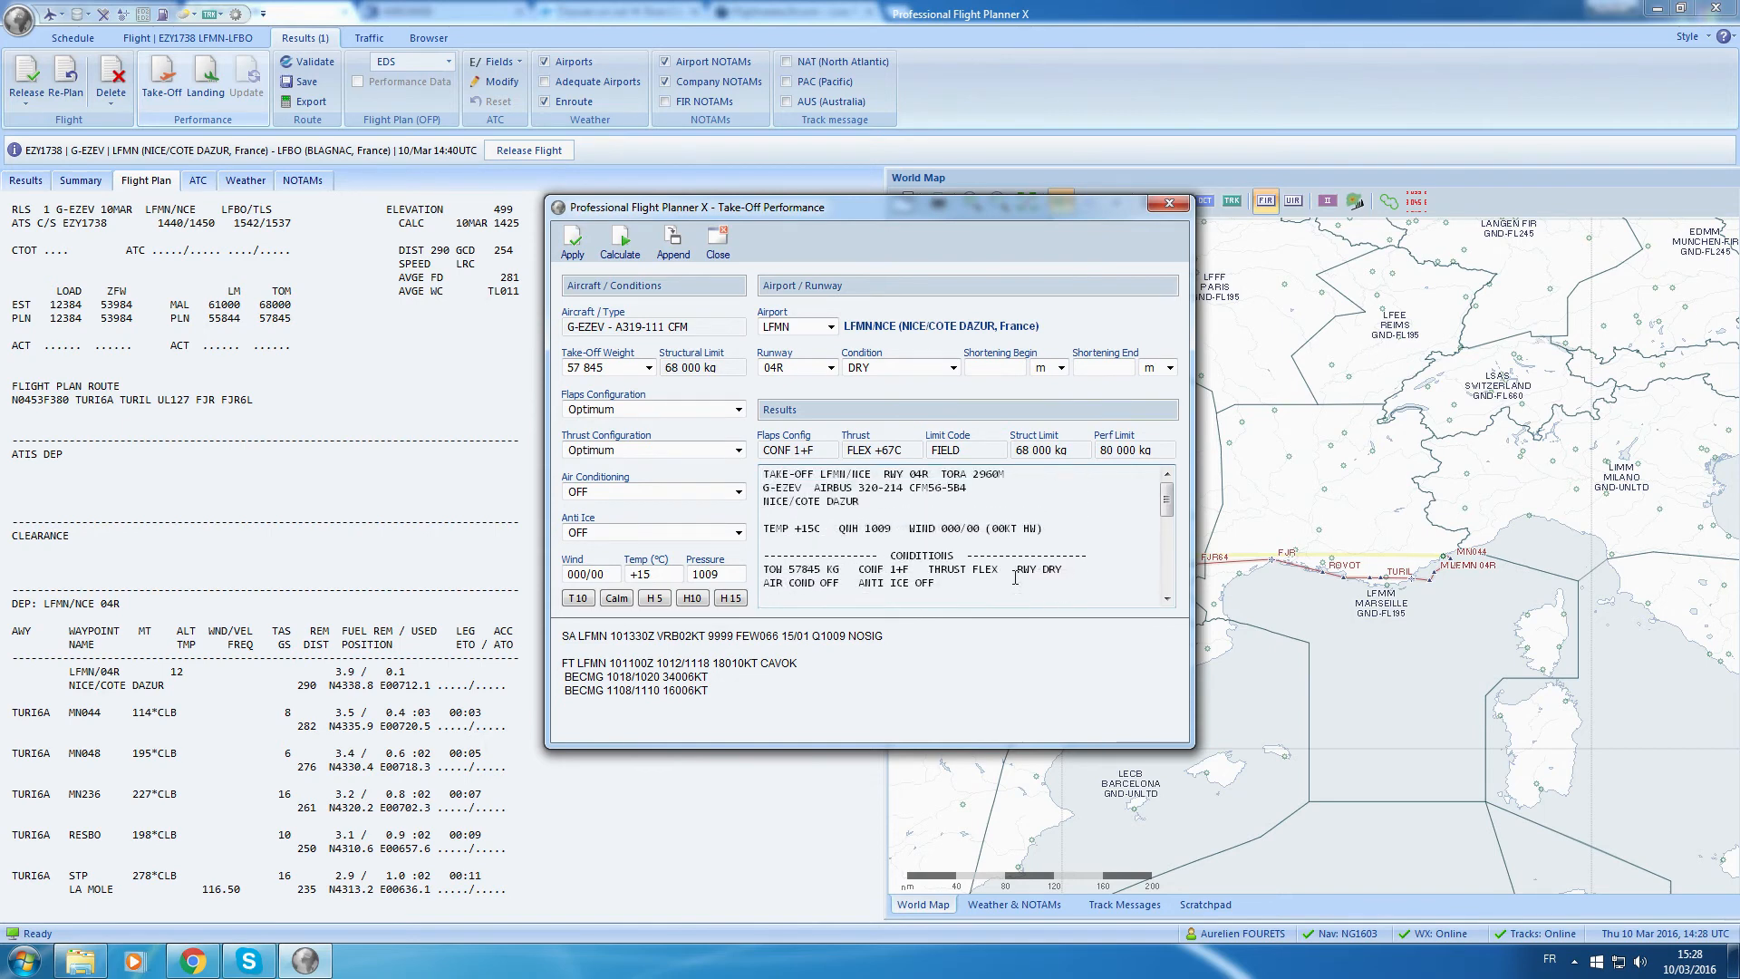
{"action": "scroll", "coordinate": [1015, 578], "scroll_direction": "down", "scroll_amount": 8}
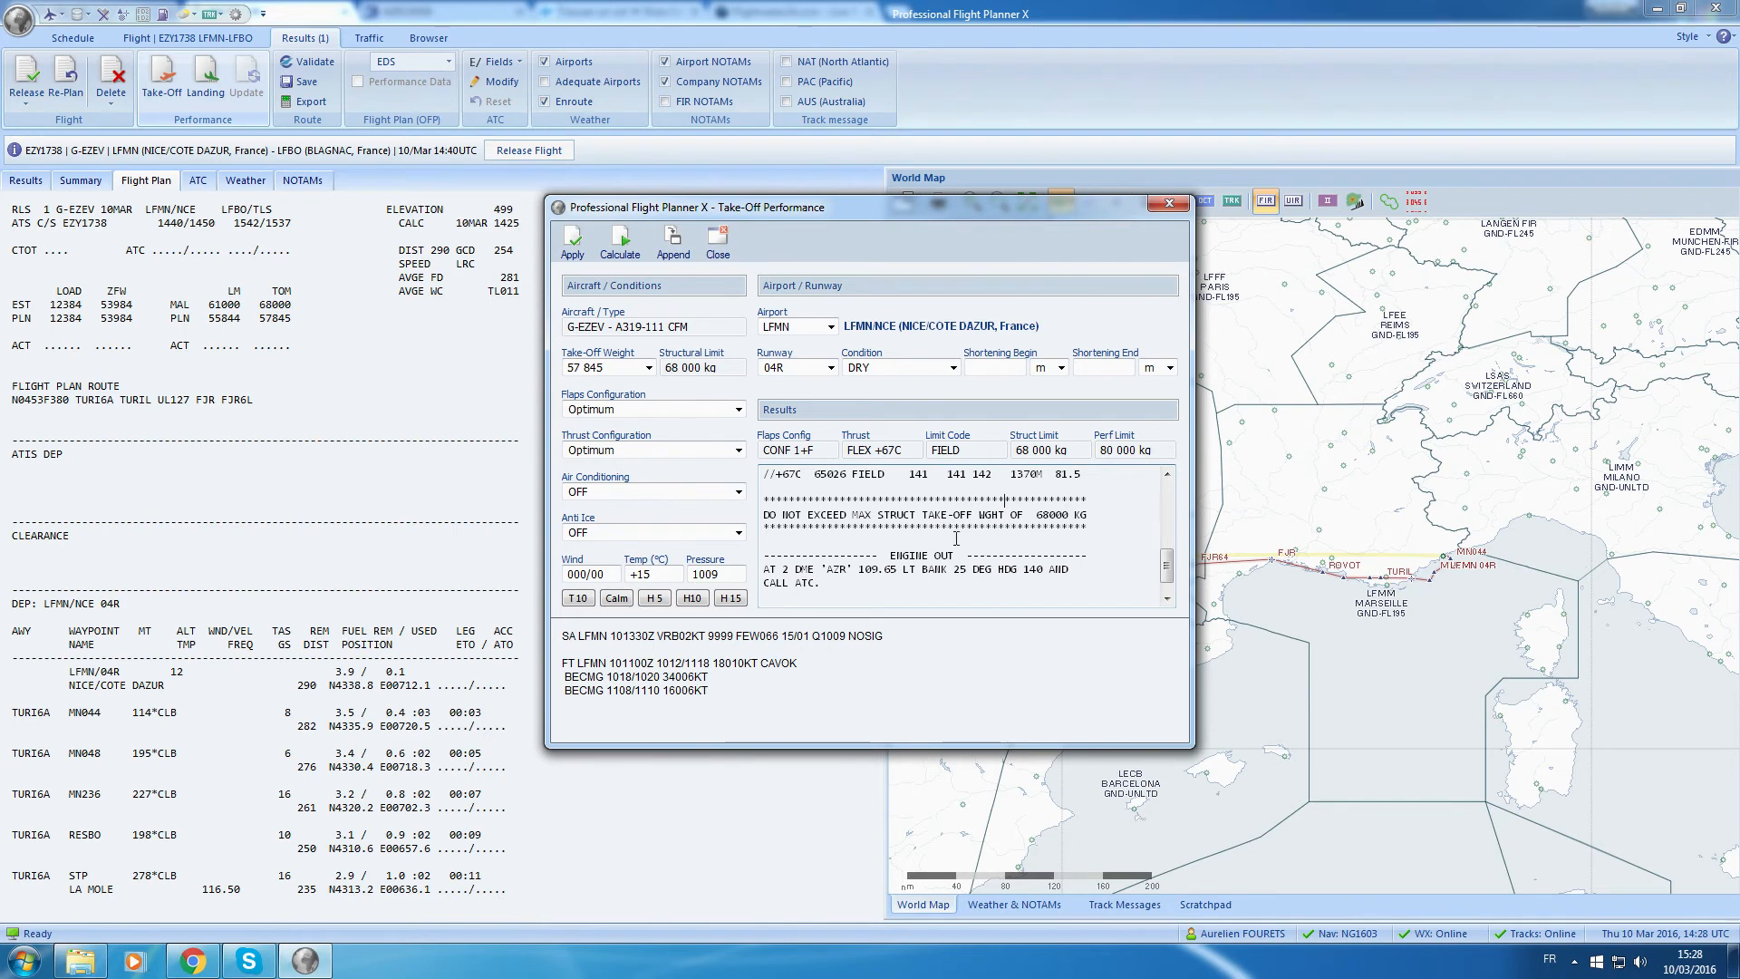
{"action": "scroll", "coordinate": [956, 539], "scroll_direction": "up", "scroll_amount": 8}
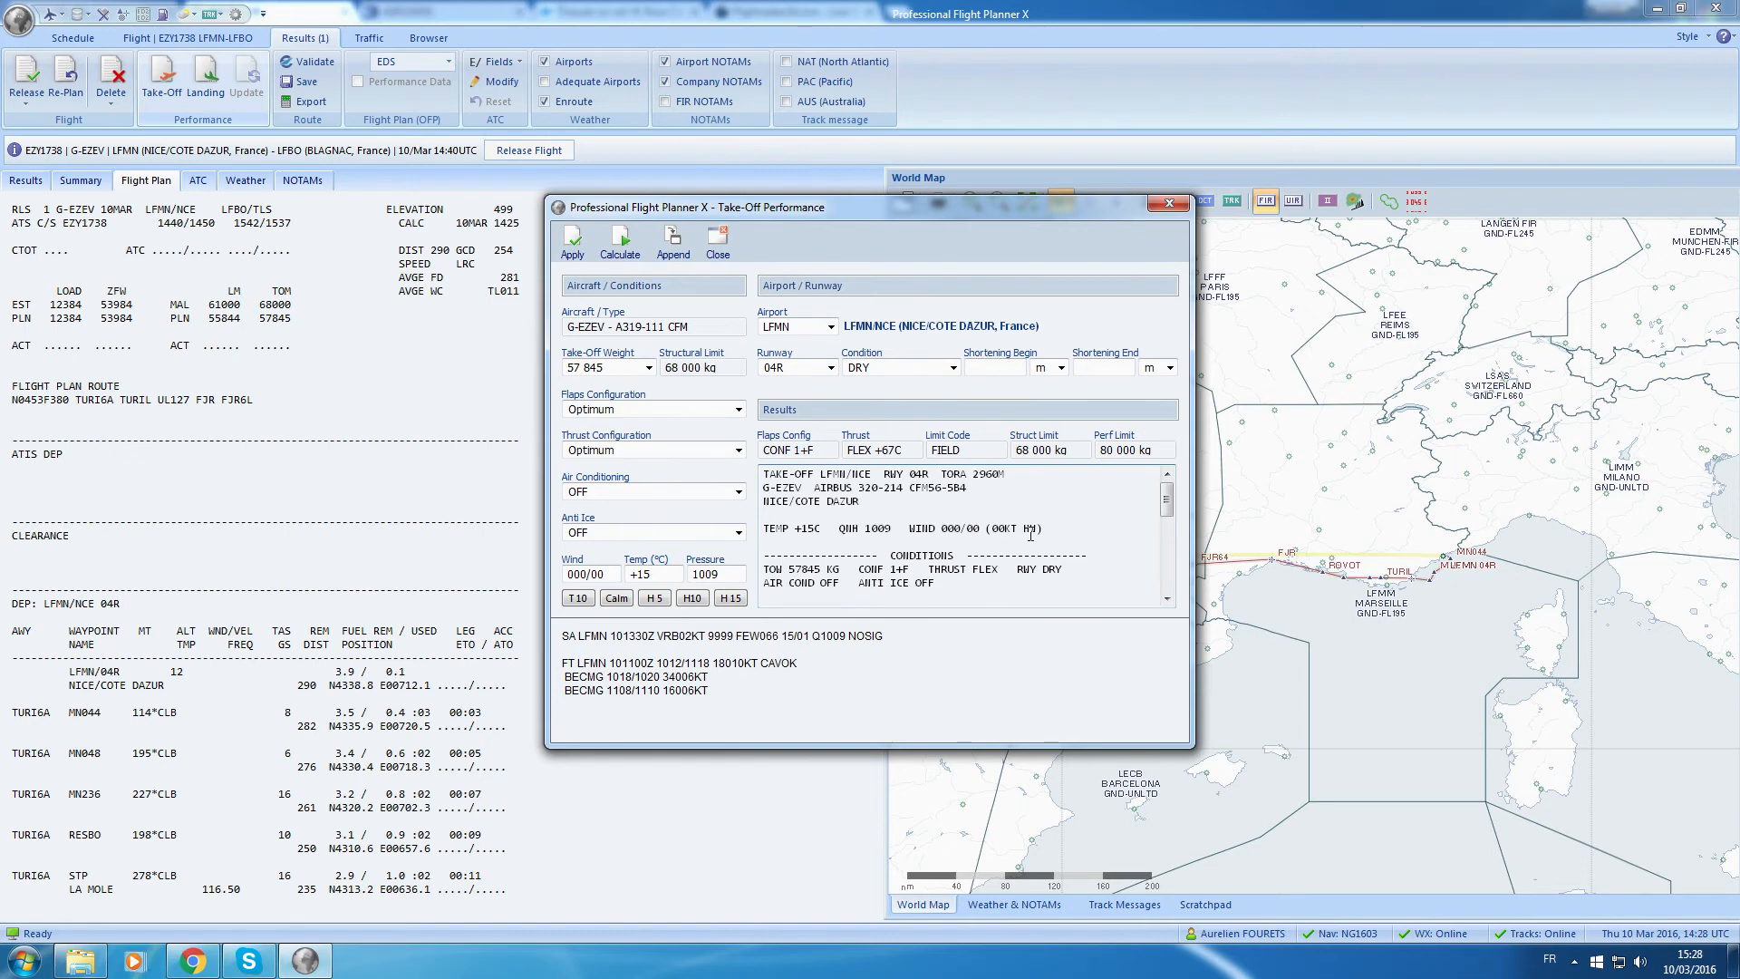
Read through the engine-out procedure in the take-off results and apply the performance data to the flight plan.
{"action": "scroll", "coordinate": [1031, 535], "scroll_direction": "down", "scroll_amount": 1}
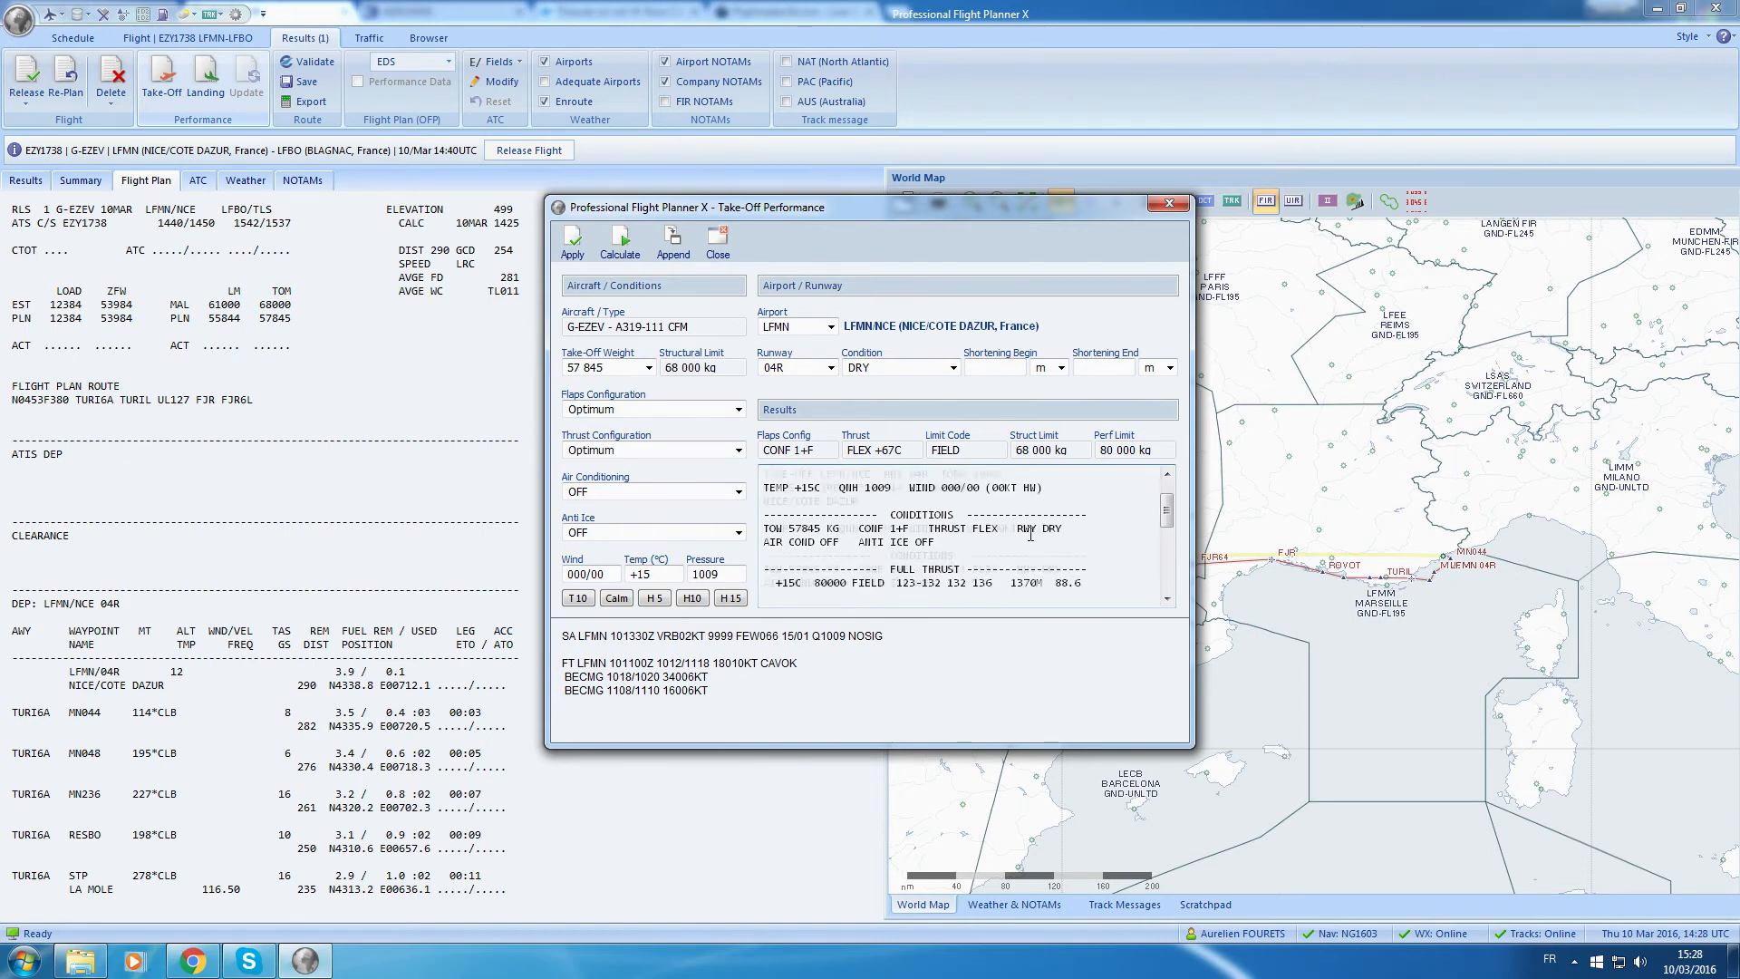
{"action": "scroll", "coordinate": [1031, 535], "scroll_direction": "down", "scroll_amount": 1}
{"action": "scroll", "coordinate": [1030, 535], "scroll_direction": "down", "scroll_amount": 3}
{"action": "scroll", "coordinate": [1031, 534], "scroll_direction": "down", "scroll_amount": 2}
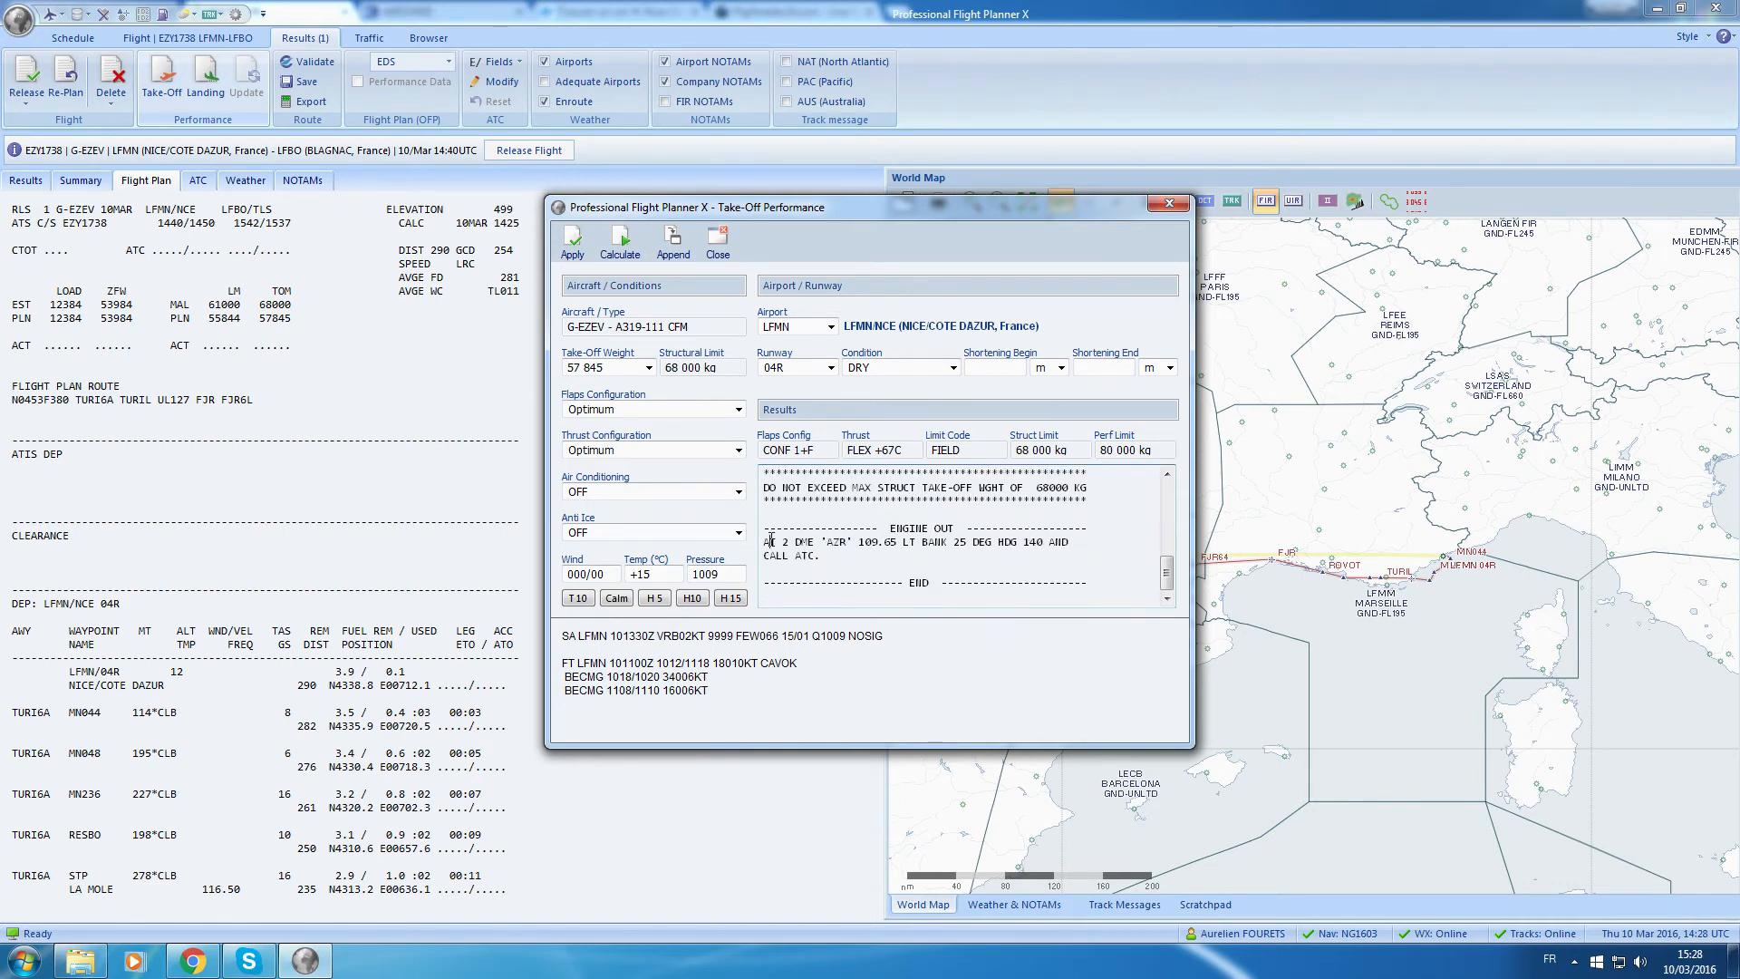
{"action": "left_click_drag", "start_coordinate": [769, 542], "coordinate": [820, 556]}
{"action": "right_click", "coordinate": [895, 523]}
{"action": "left_click", "coordinate": [836, 565]}
{"action": "left_click_drag", "start_coordinate": [772, 542], "coordinate": [835, 539]}
{"action": "left_click", "coordinate": [835, 542]}
{"action": "left_click_drag", "start_coordinate": [827, 542], "coordinate": [898, 555]}
{"action": "left_click", "coordinate": [898, 554]}
{"action": "left_click_drag", "start_coordinate": [954, 542], "coordinate": [968, 551]}
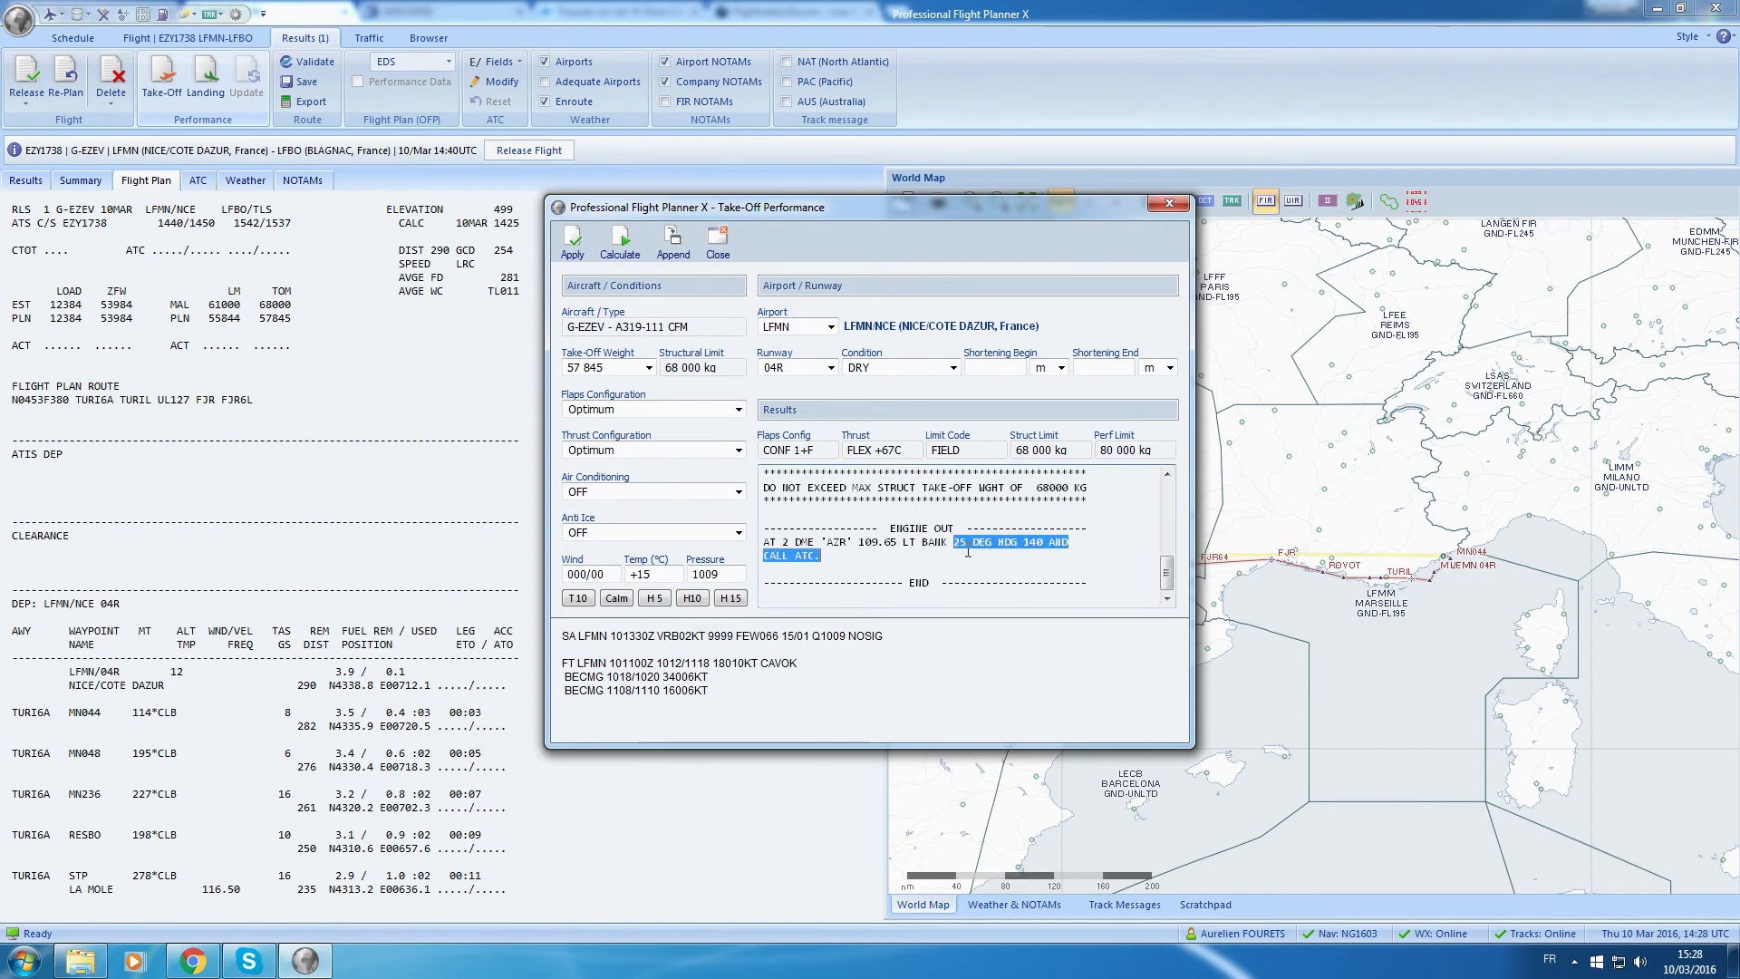
{"action": "left_click", "coordinate": [973, 553]}
{"action": "left_click_drag", "start_coordinate": [961, 549], "coordinate": [1076, 552]}
{"action": "left_click", "coordinate": [1062, 566]}
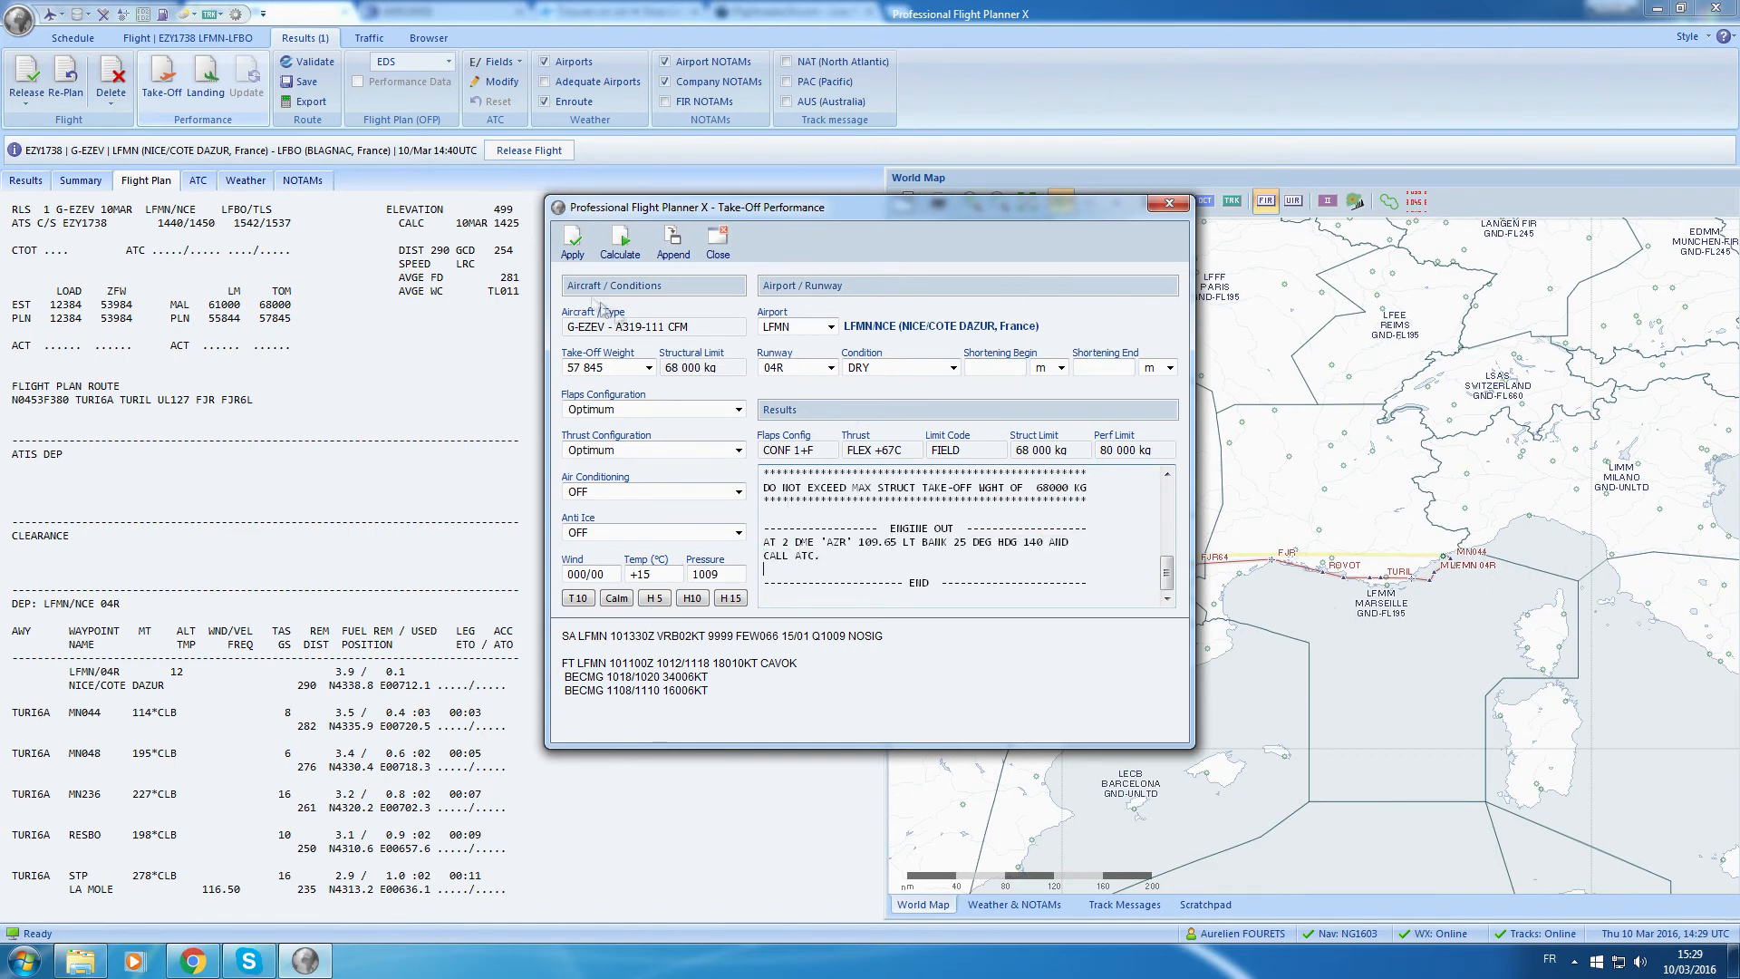
{"action": "left_click", "coordinate": [569, 245]}
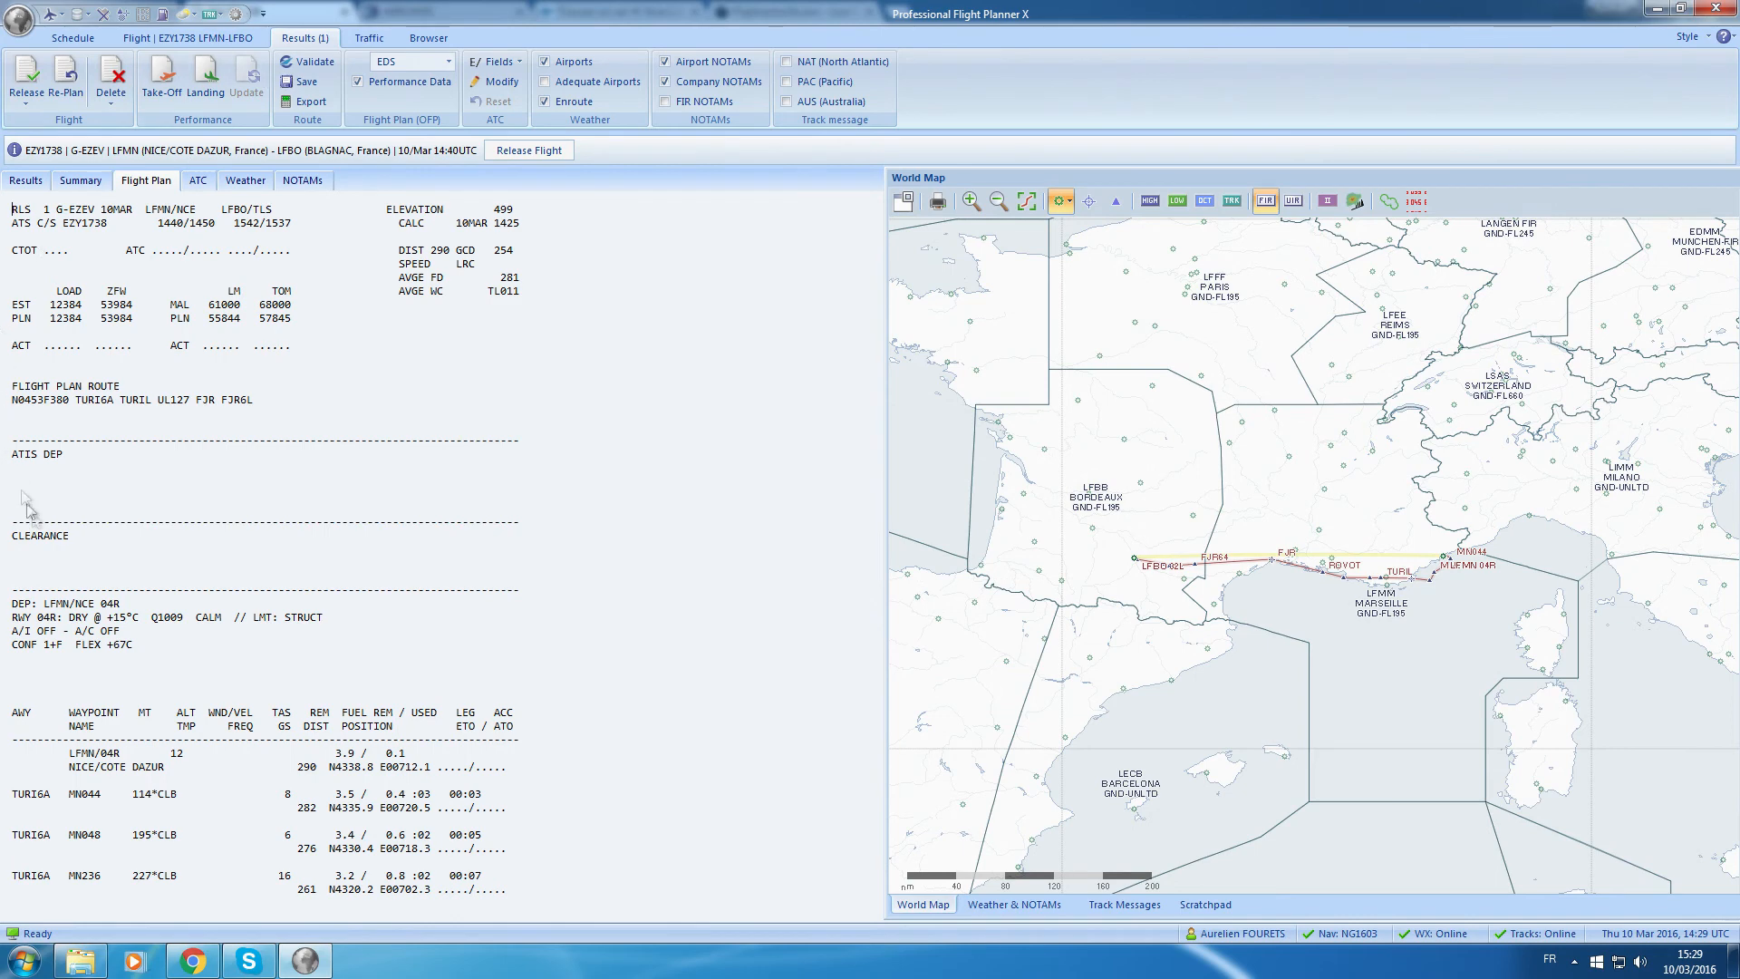
Check the LFMN departure performance block in the flight plan, and start the LFBO landing performance with air conditioning set to PACKS OFF.
{"action": "left_click_drag", "start_coordinate": [190, 657], "coordinate": [7, 606]}
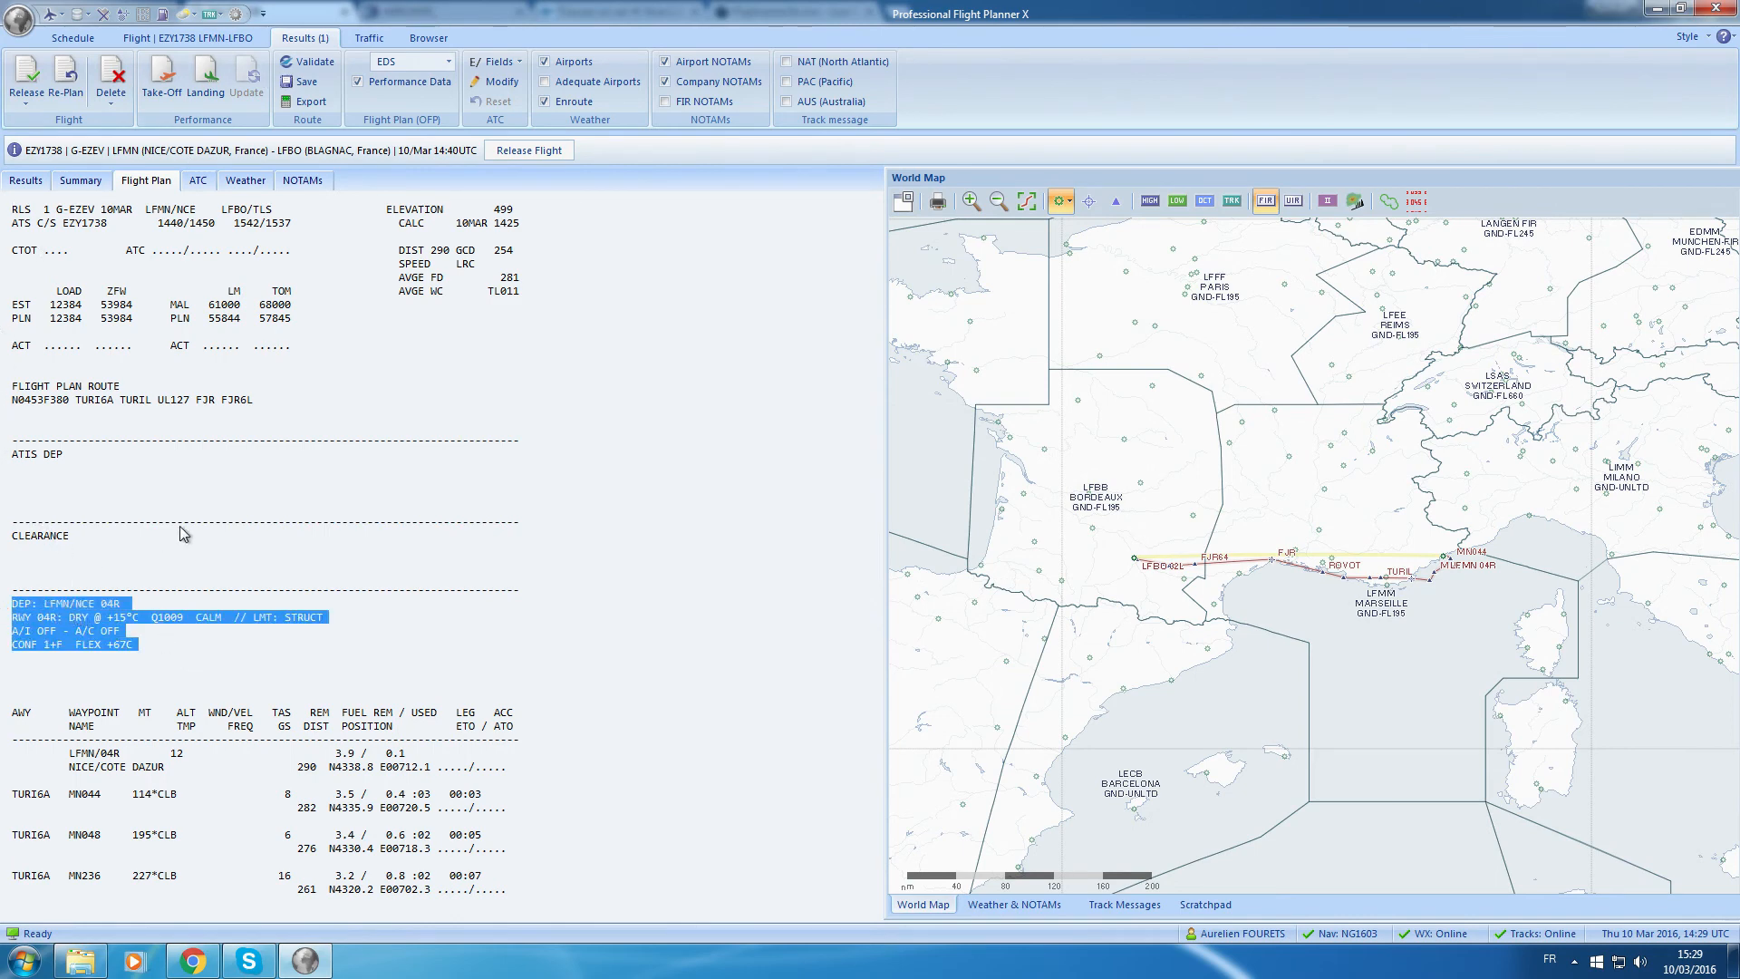
{"action": "left_click", "coordinate": [433, 413]}
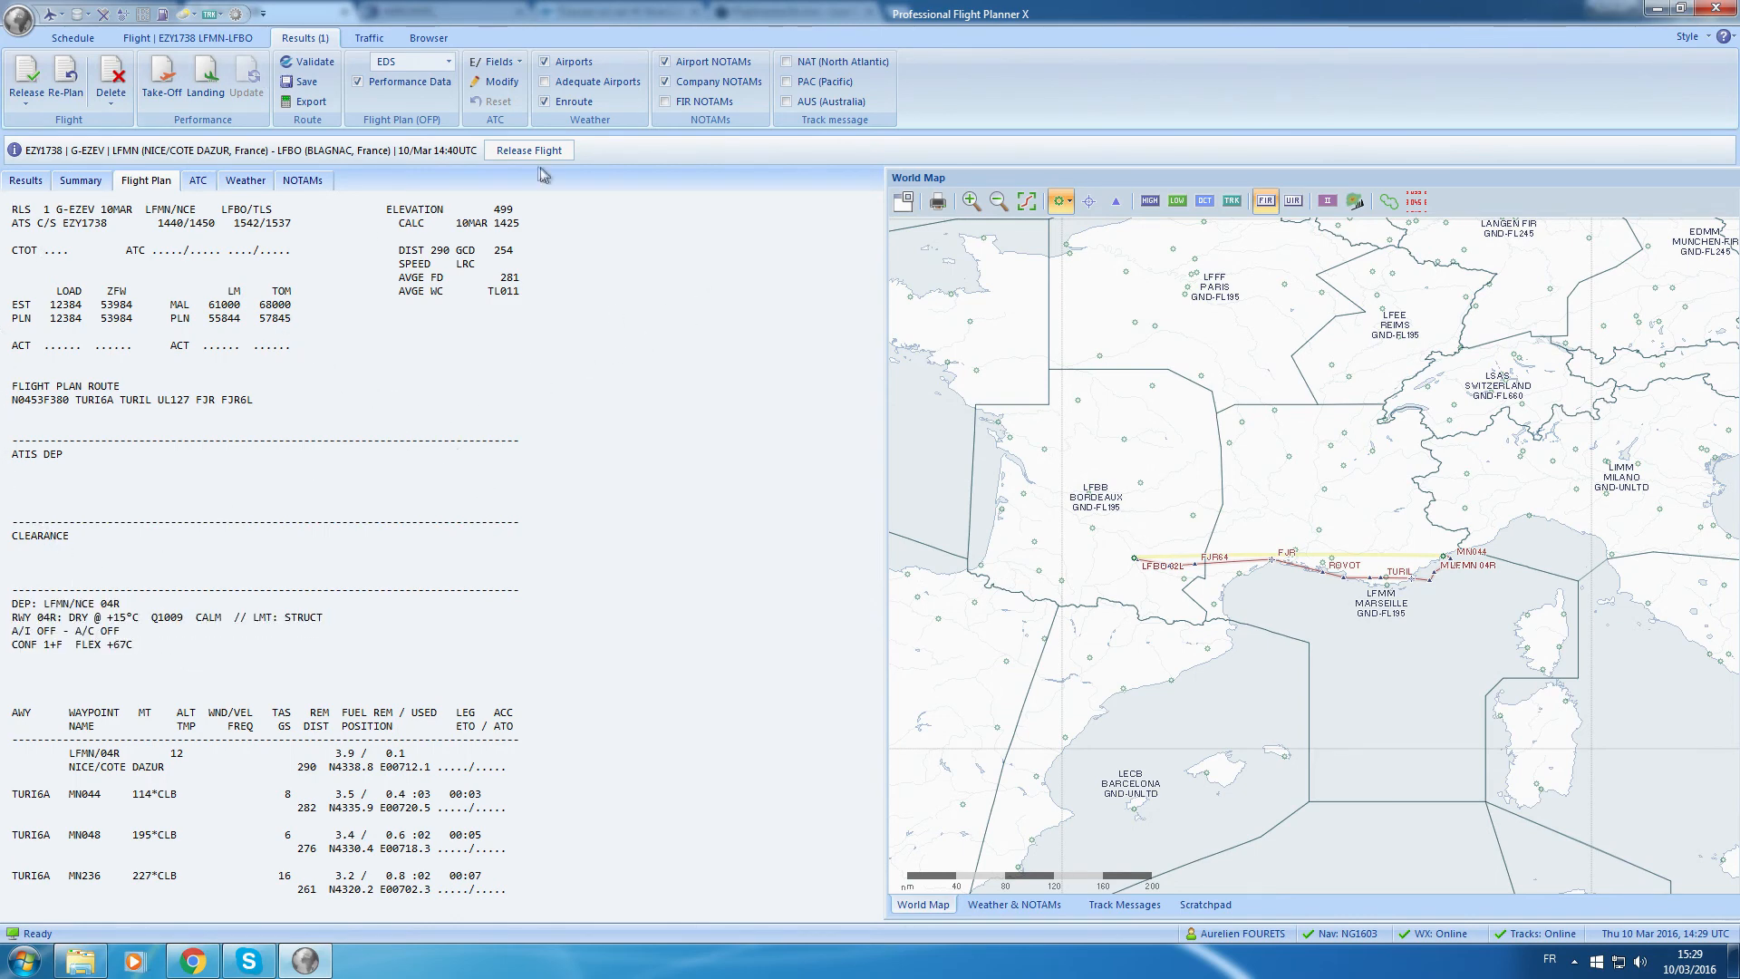
{"action": "left_click", "coordinate": [207, 91]}
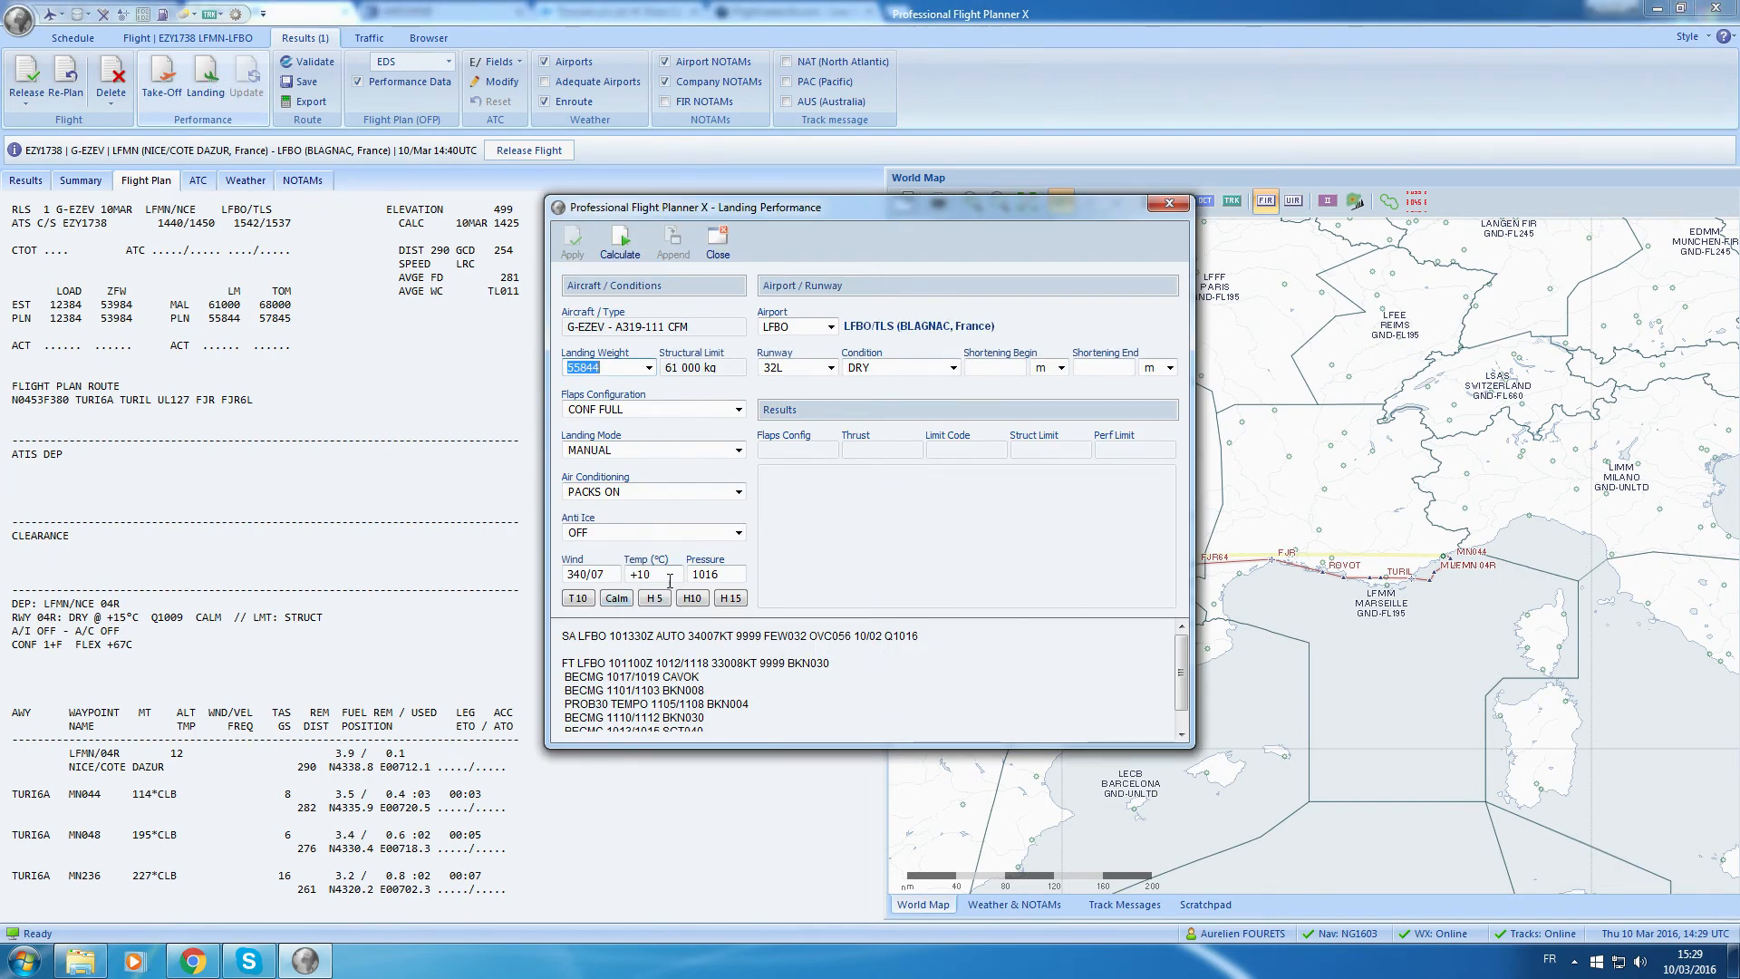
{"action": "left_click", "coordinate": [620, 492]}
{"action": "left_click", "coordinate": [620, 492]}
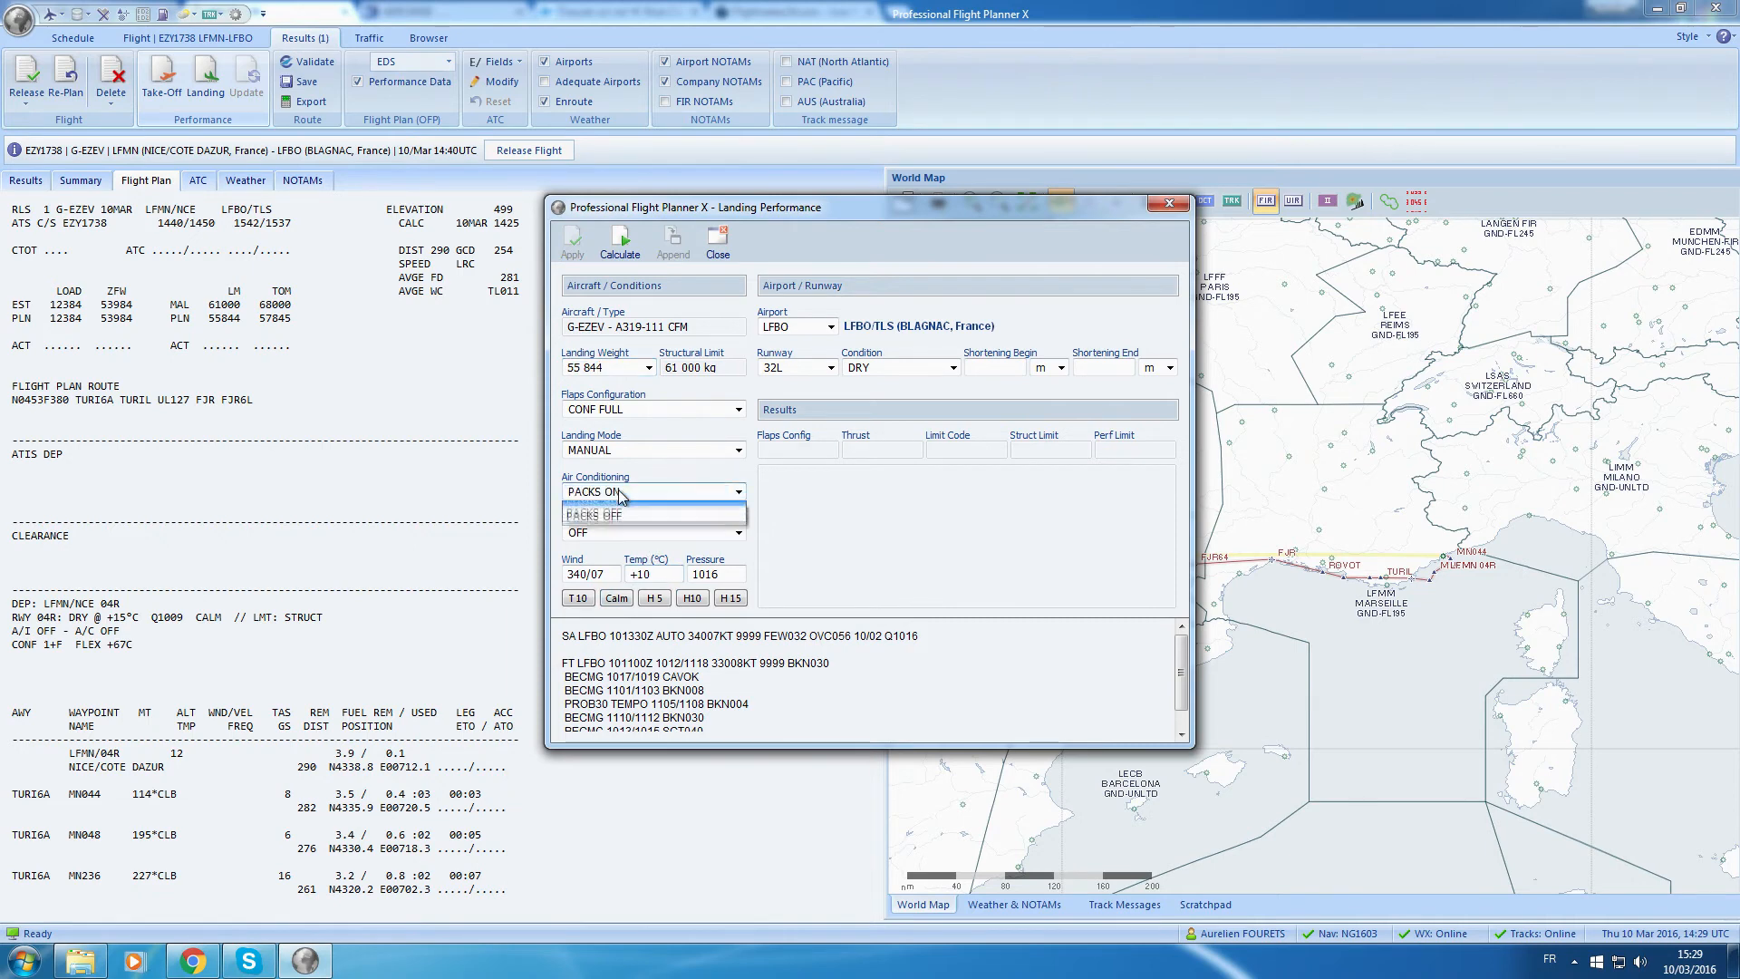
{"action": "left_click", "coordinate": [625, 498]}
{"action": "left_click", "coordinate": [629, 498]}
{"action": "left_click", "coordinate": [611, 539]}
{"action": "left_click", "coordinate": [628, 496]}
{"action": "left_click", "coordinate": [613, 532]}
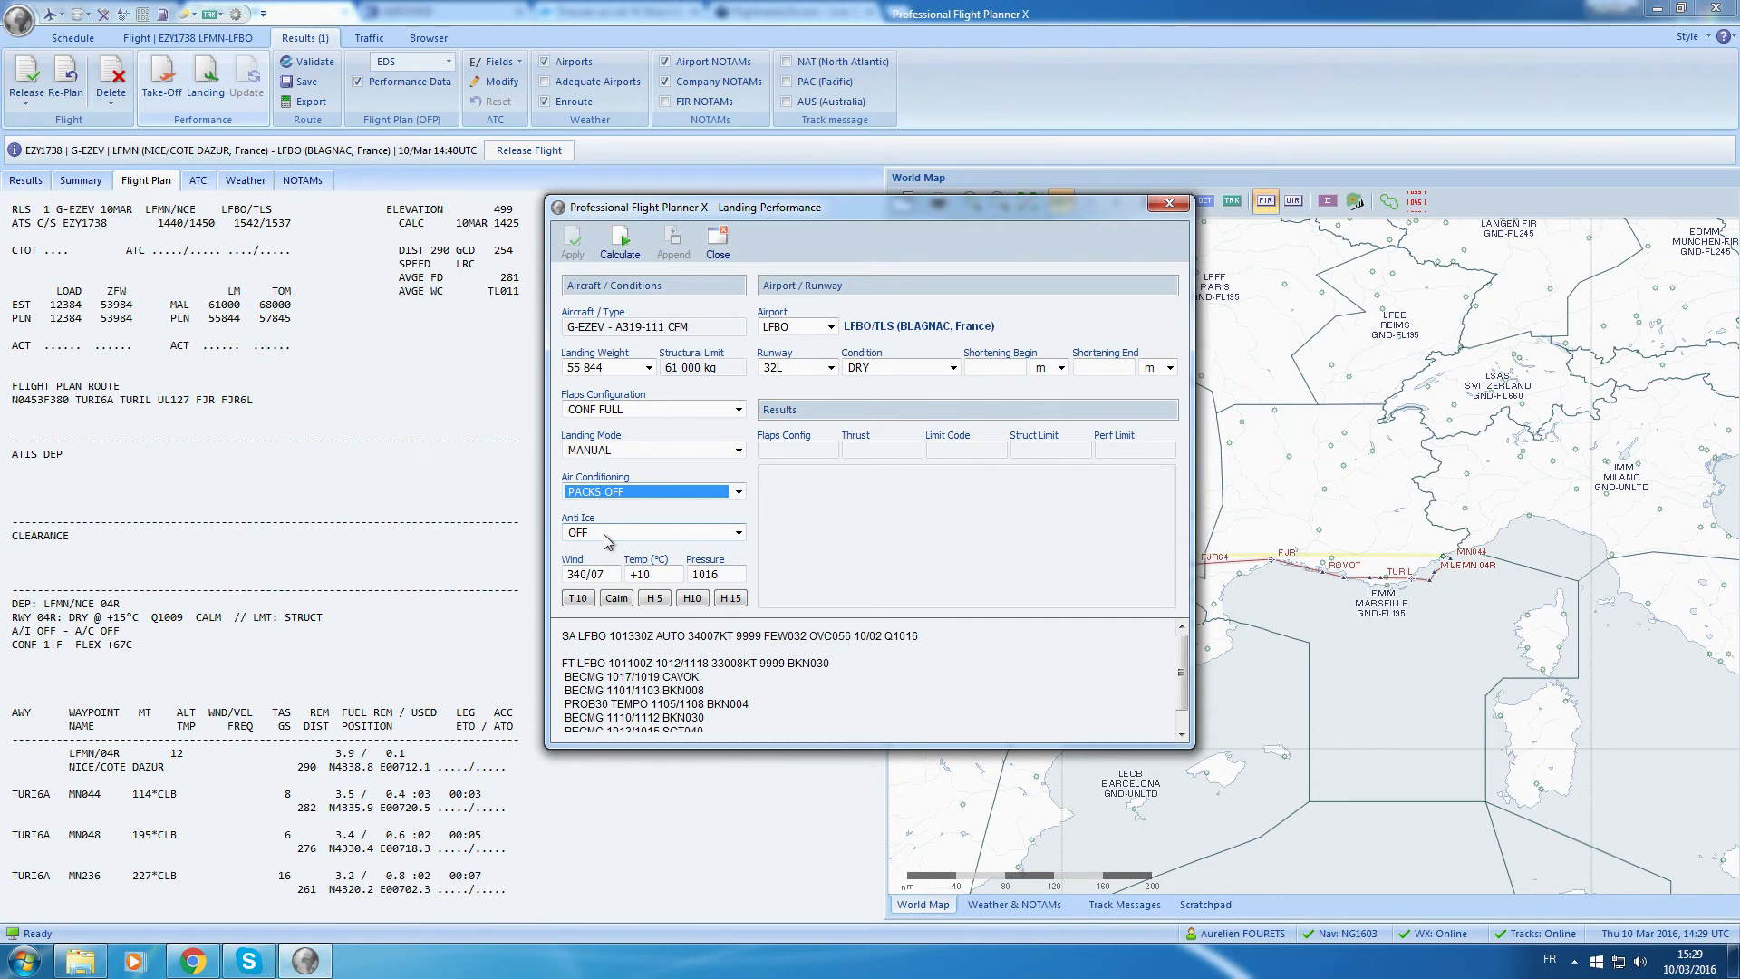
Set the landing mode to AUTOLAND and keep the flaps configuration at CONF FULL.
{"action": "left_click", "coordinate": [624, 451]}
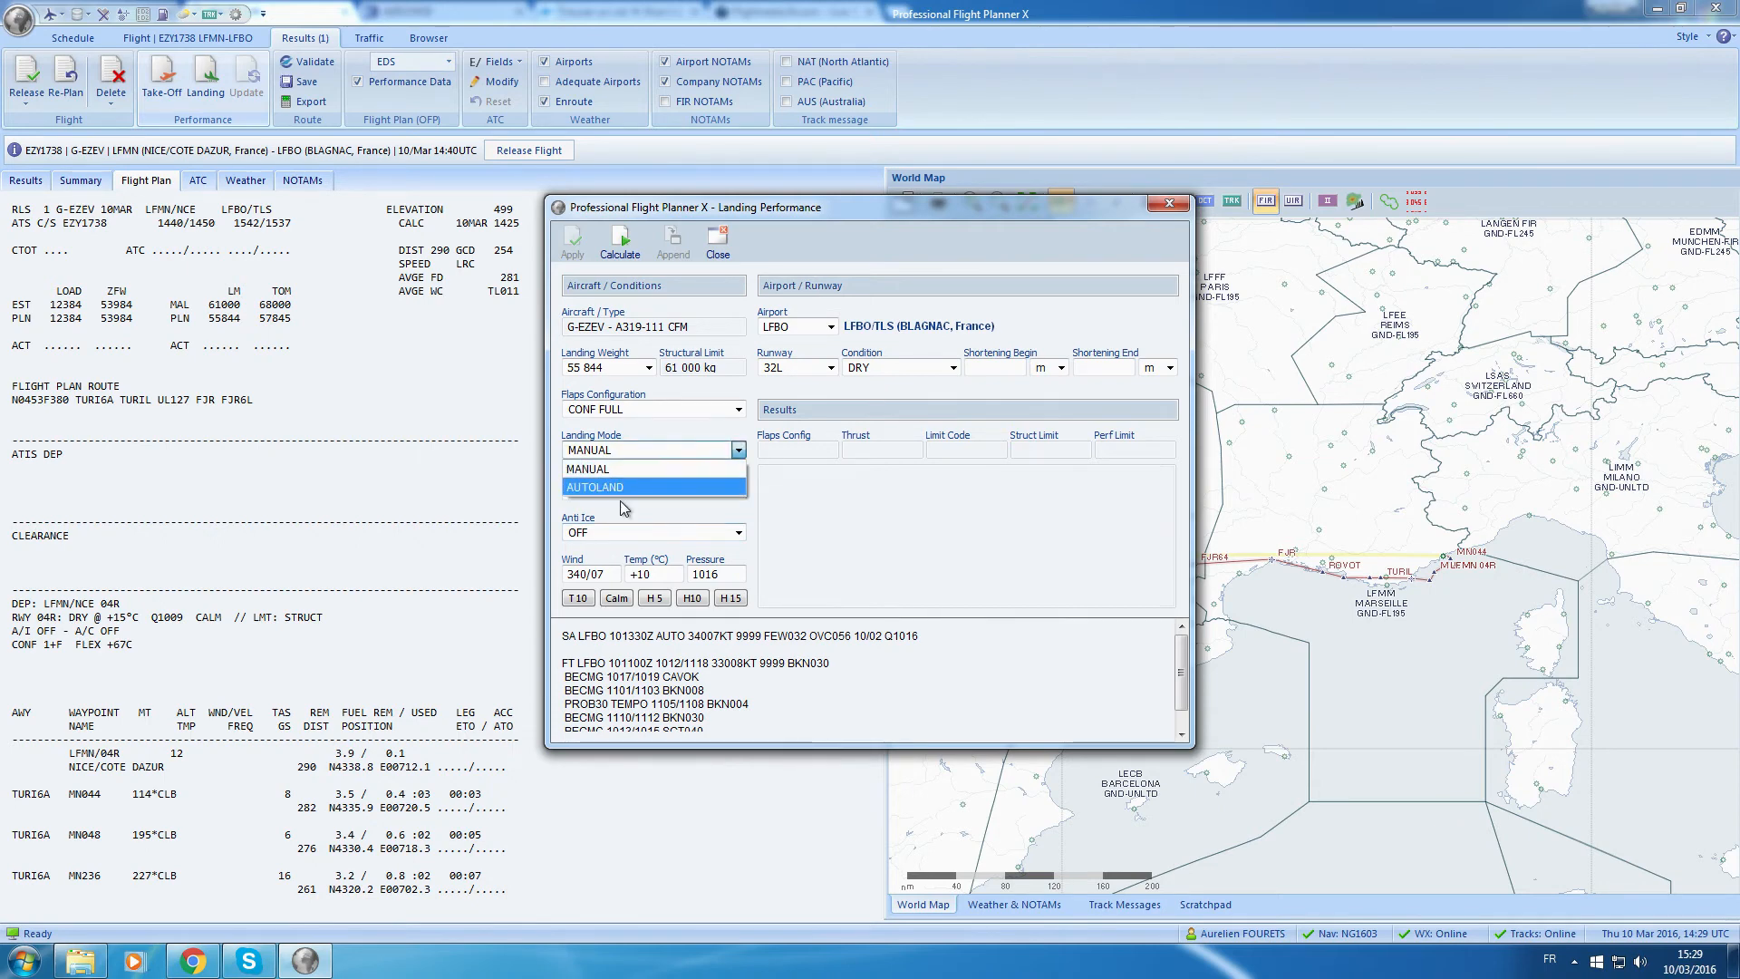
{"action": "left_click", "coordinate": [623, 487]}
{"action": "left_click", "coordinate": [671, 410]}
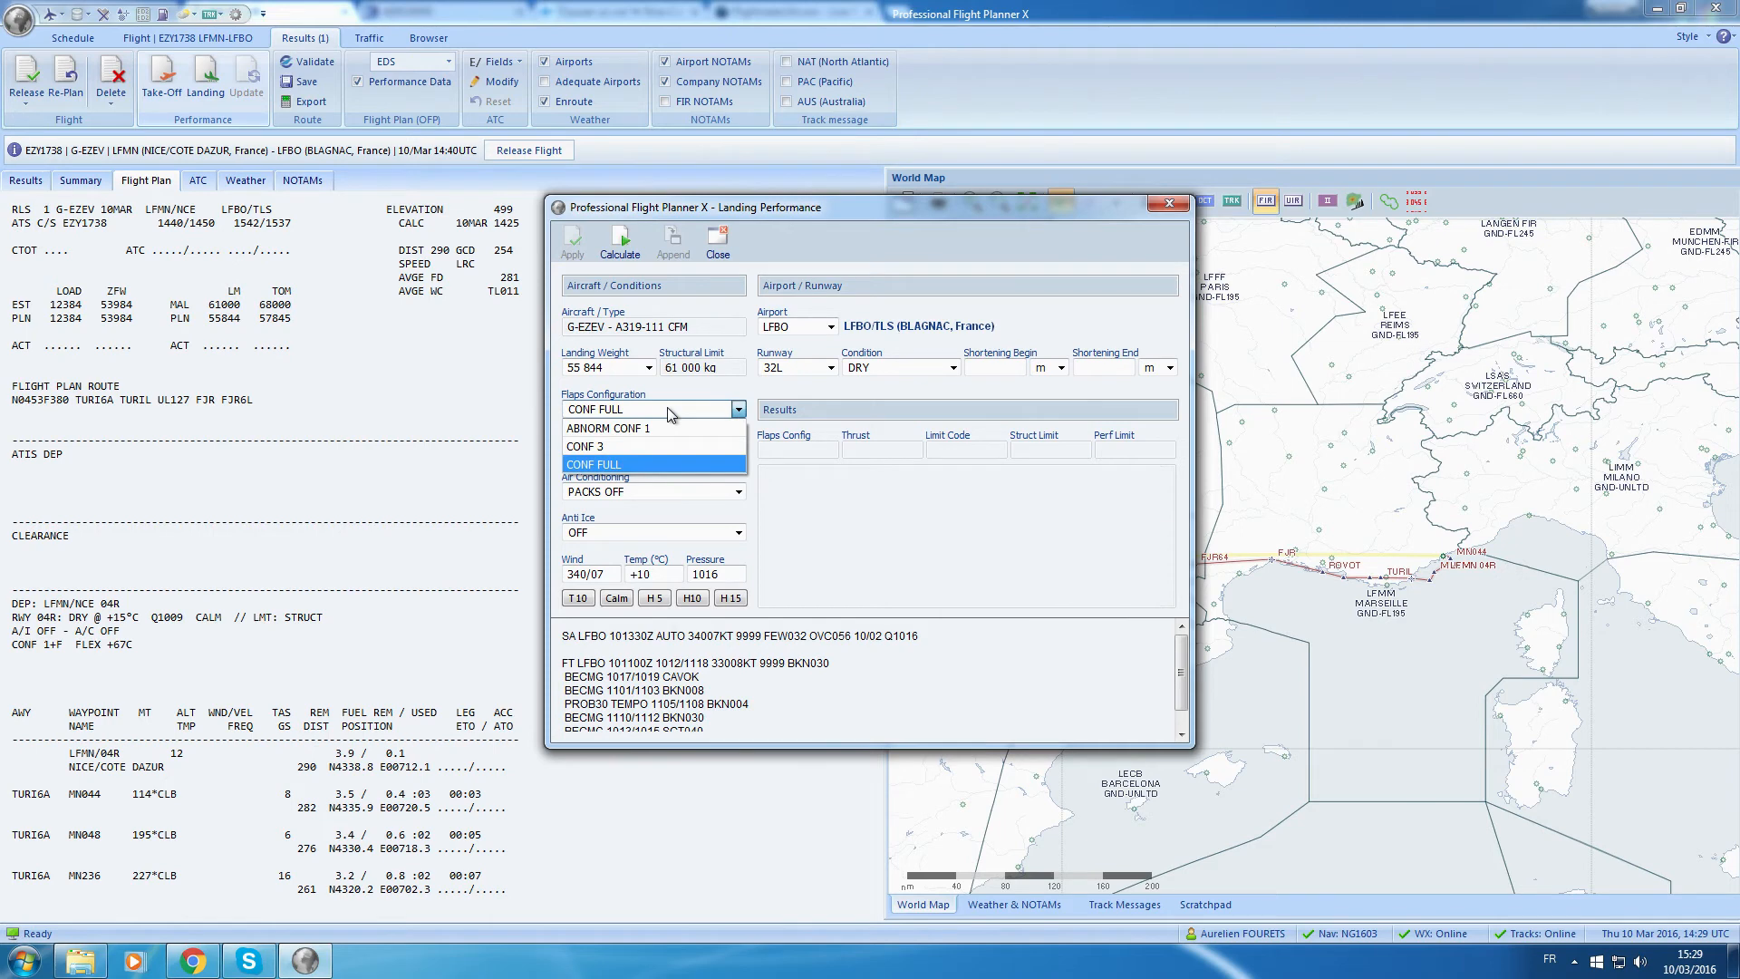
{"action": "left_click", "coordinate": [671, 410]}
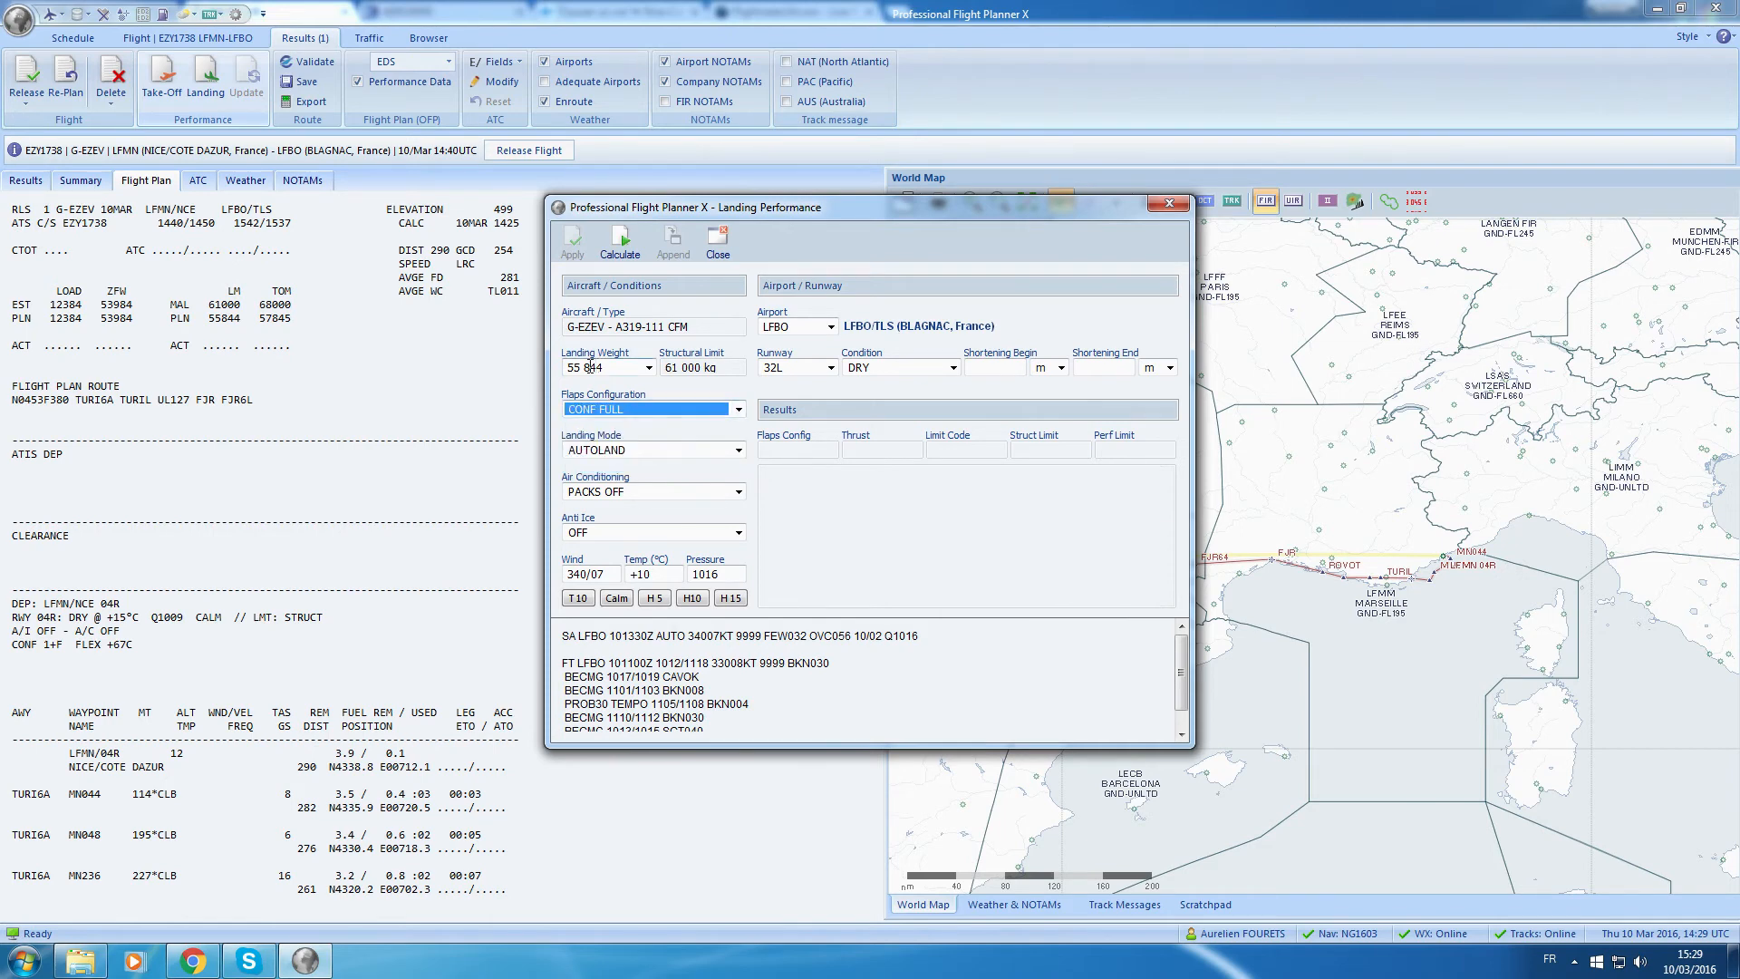
Keep runway 32L and the DRY condition for LFBO, and calculate the landing performance.
{"action": "left_click", "coordinate": [823, 369]}
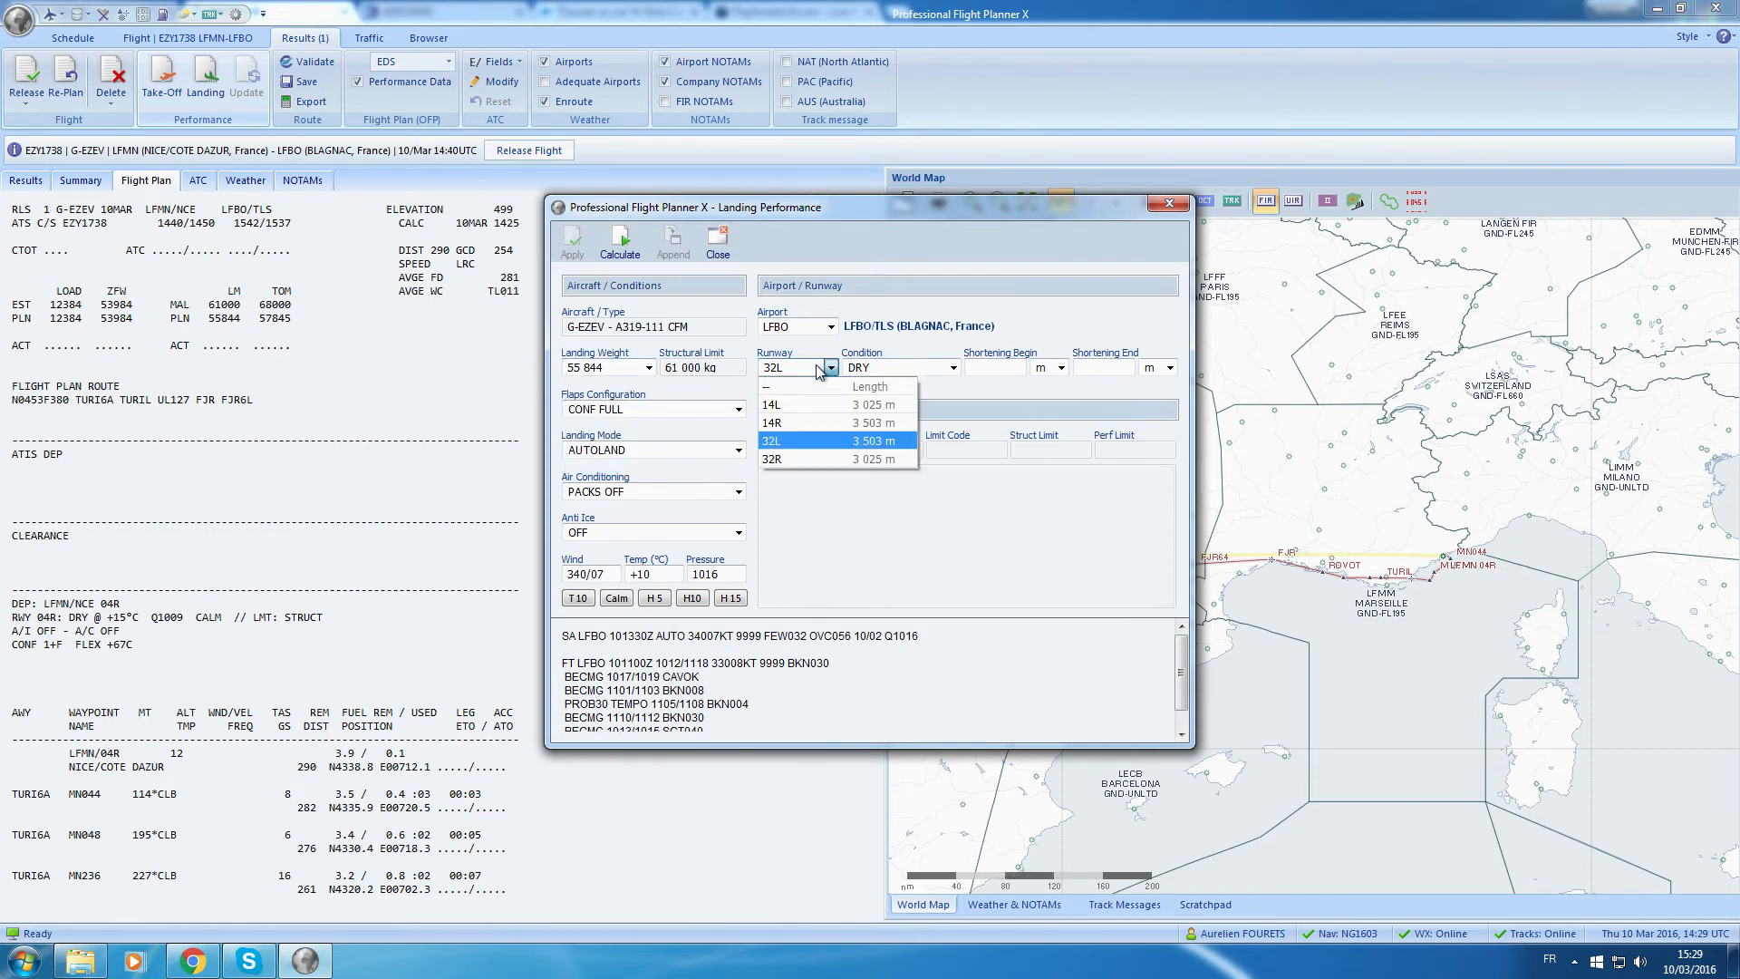
{"action": "left_click", "coordinate": [824, 369]}
{"action": "left_click", "coordinate": [952, 367]}
{"action": "left_click", "coordinate": [952, 367]}
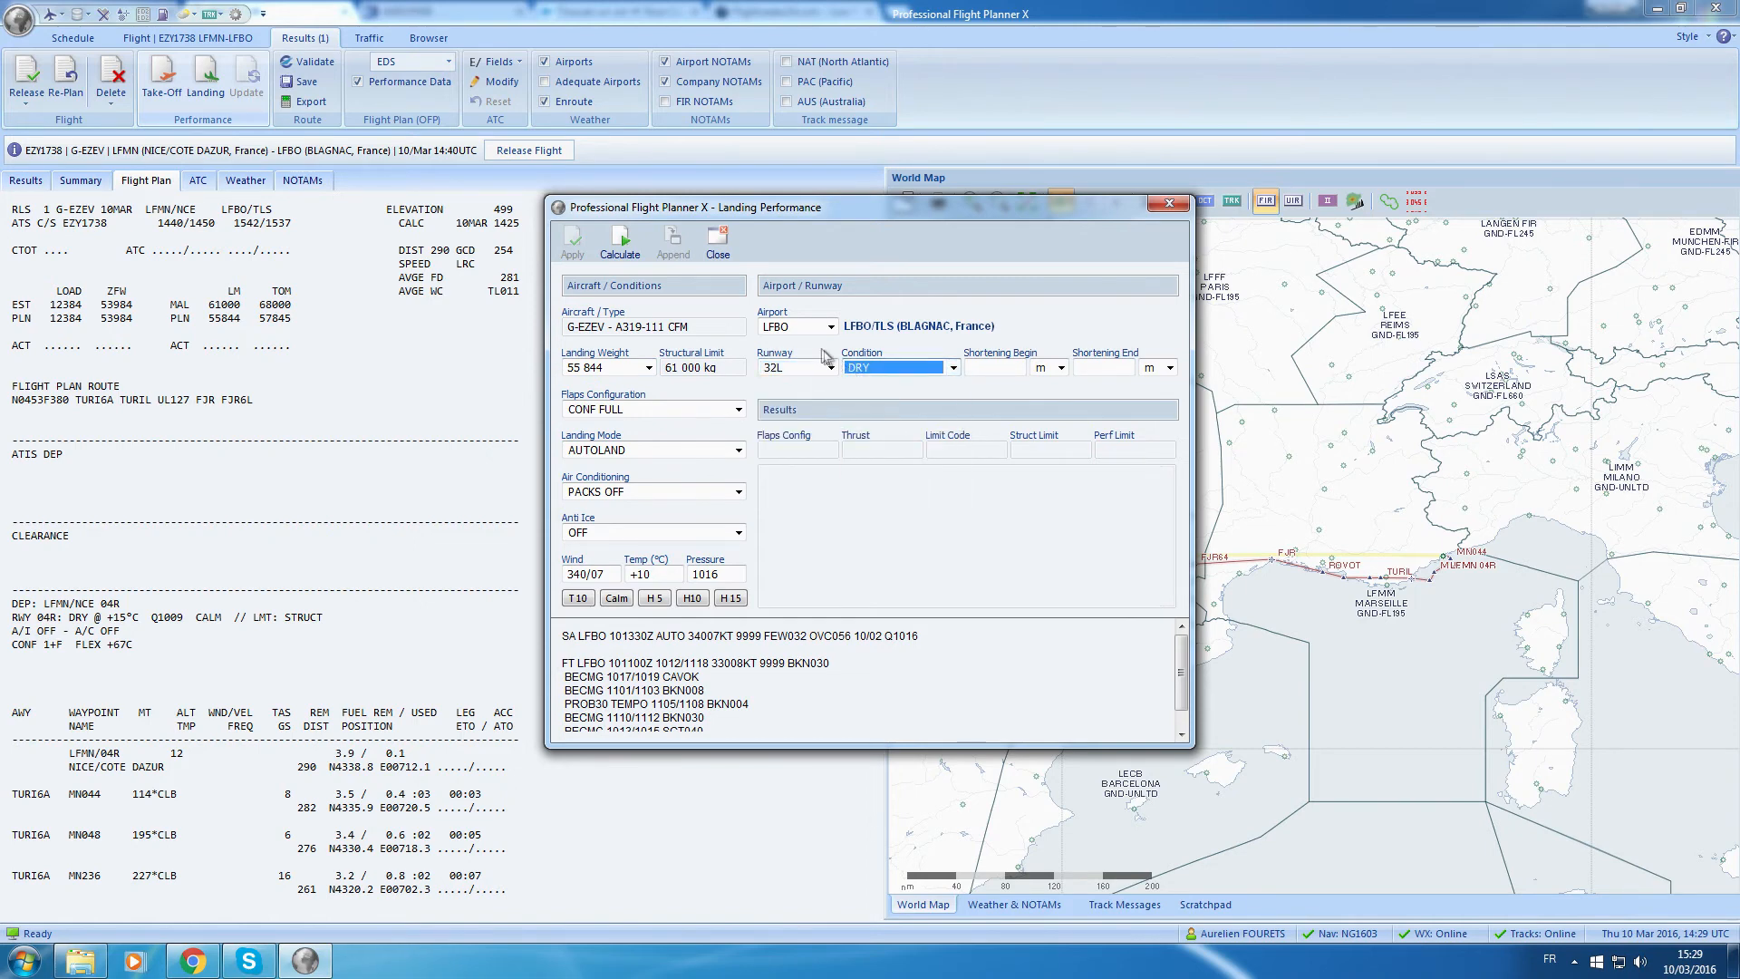
{"action": "left_click", "coordinate": [620, 242]}
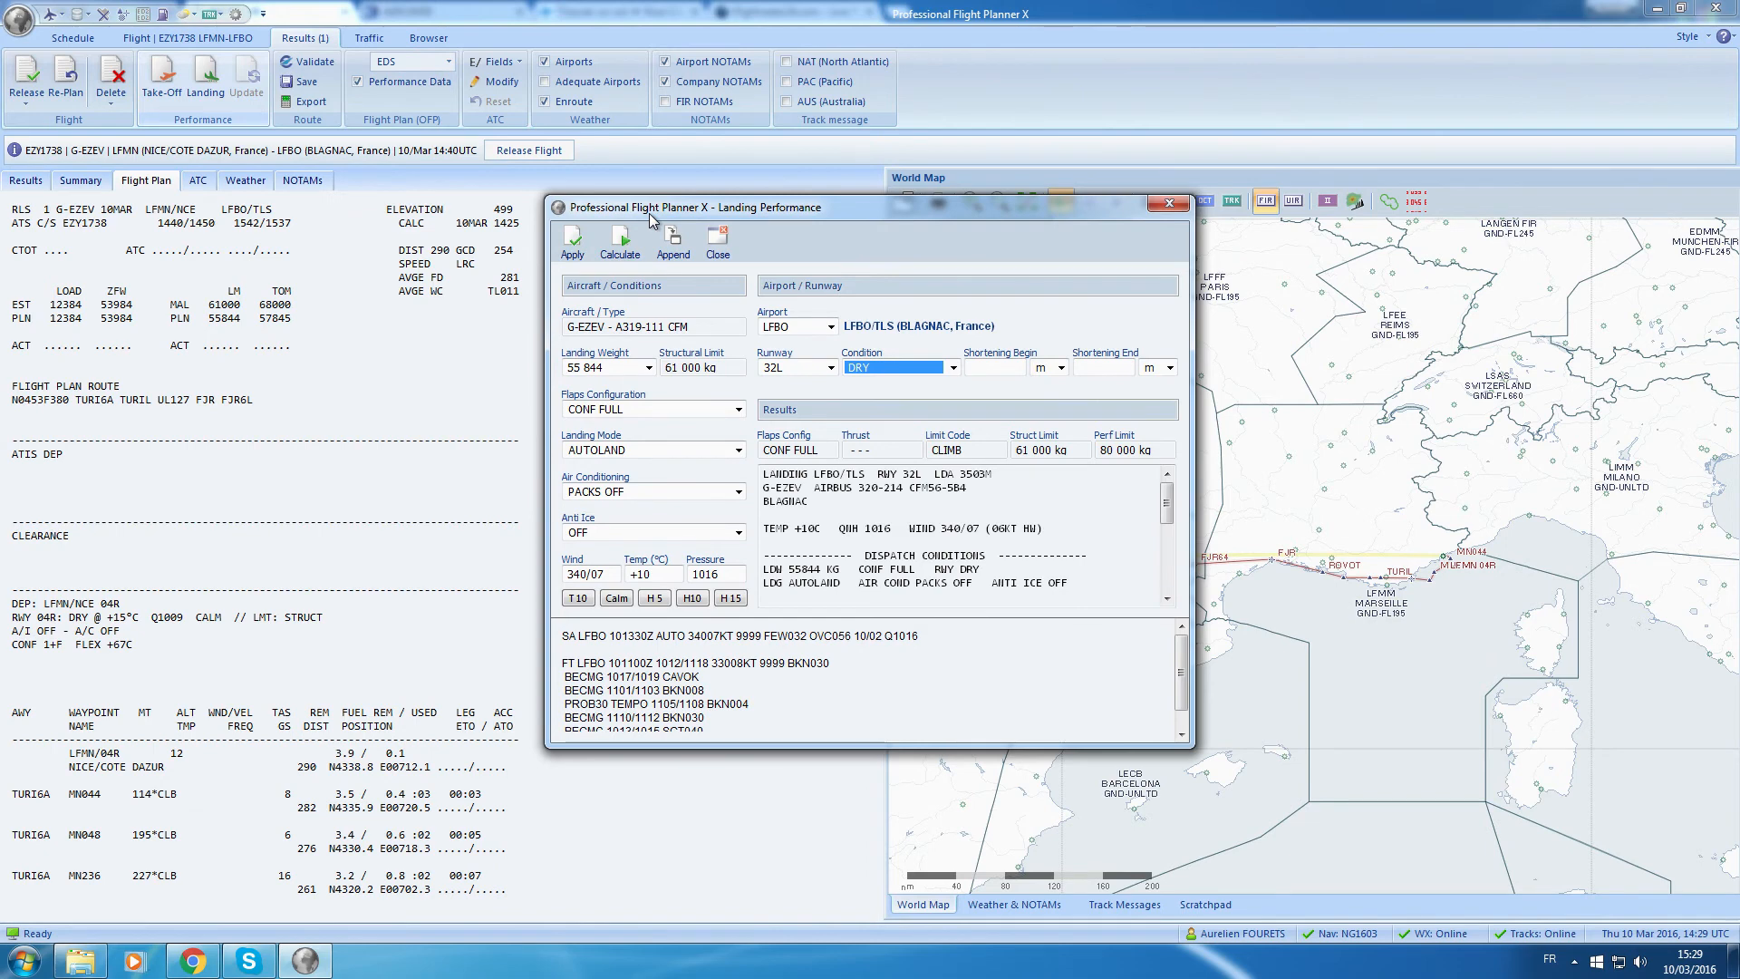
Examine the landing results, including the dispatch conditions, approach speeds, maximum braking line and MED and LOW autobrake landing distances.
{"action": "left_click_drag", "start_coordinate": [1176, 508], "coordinate": [1176, 523]}
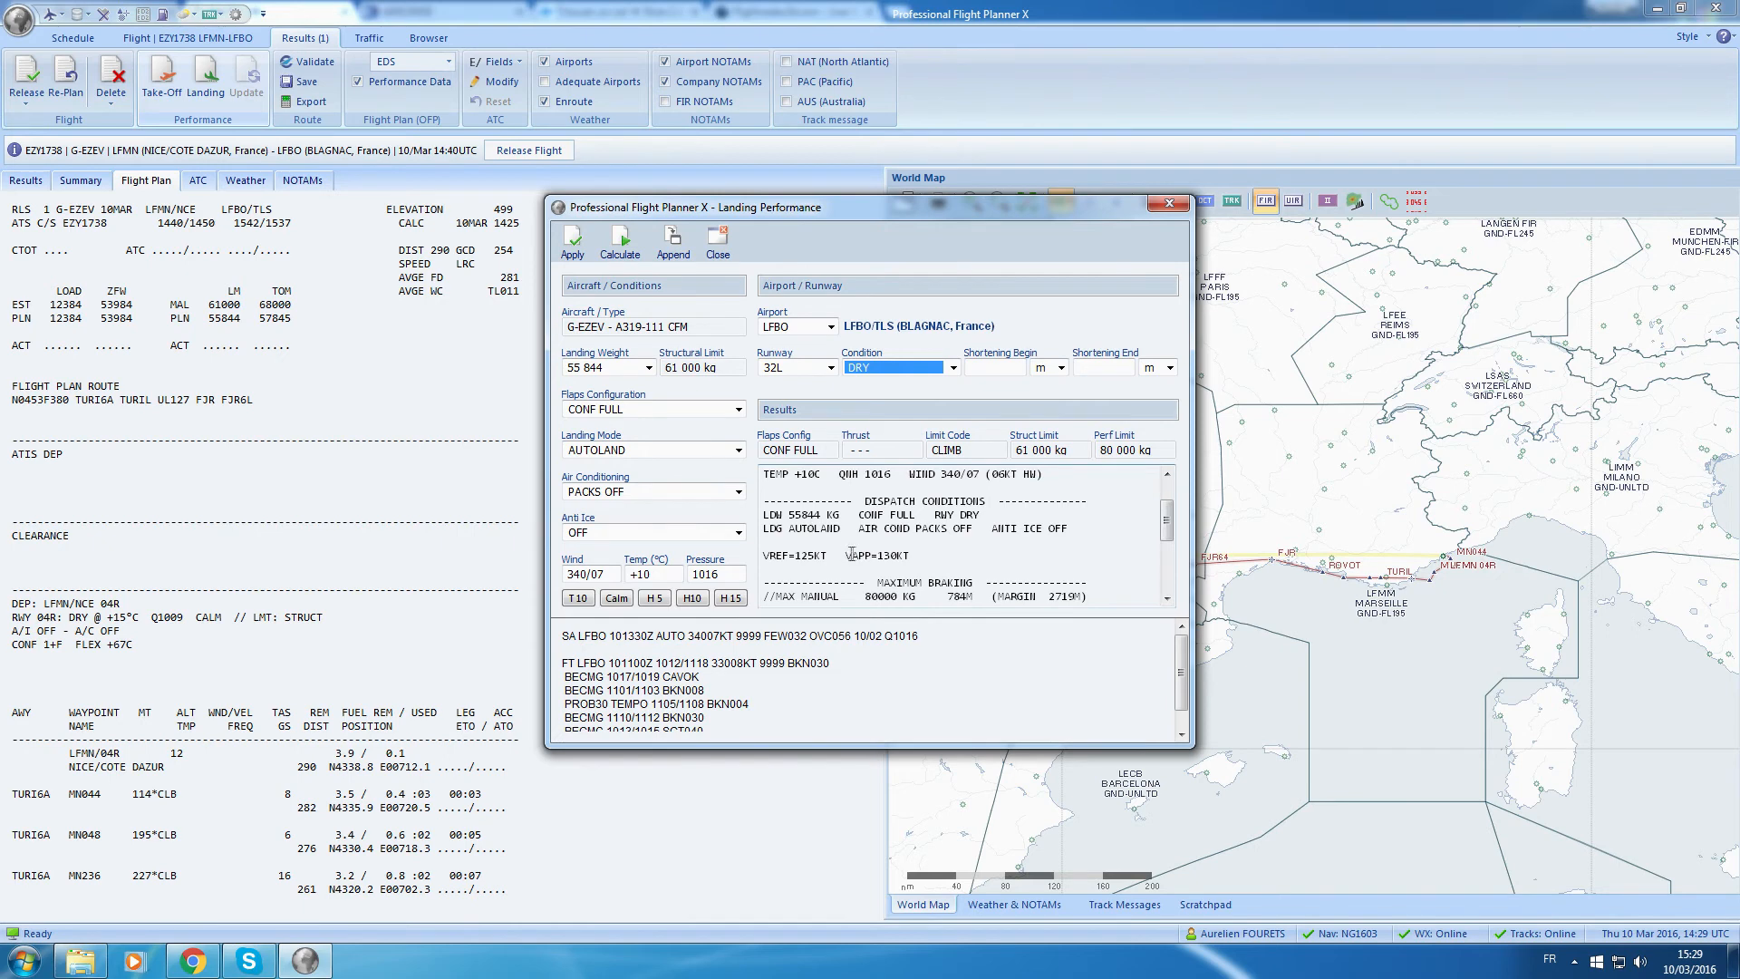
{"action": "left_click_drag", "start_coordinate": [1169, 536], "coordinate": [1166, 553]}
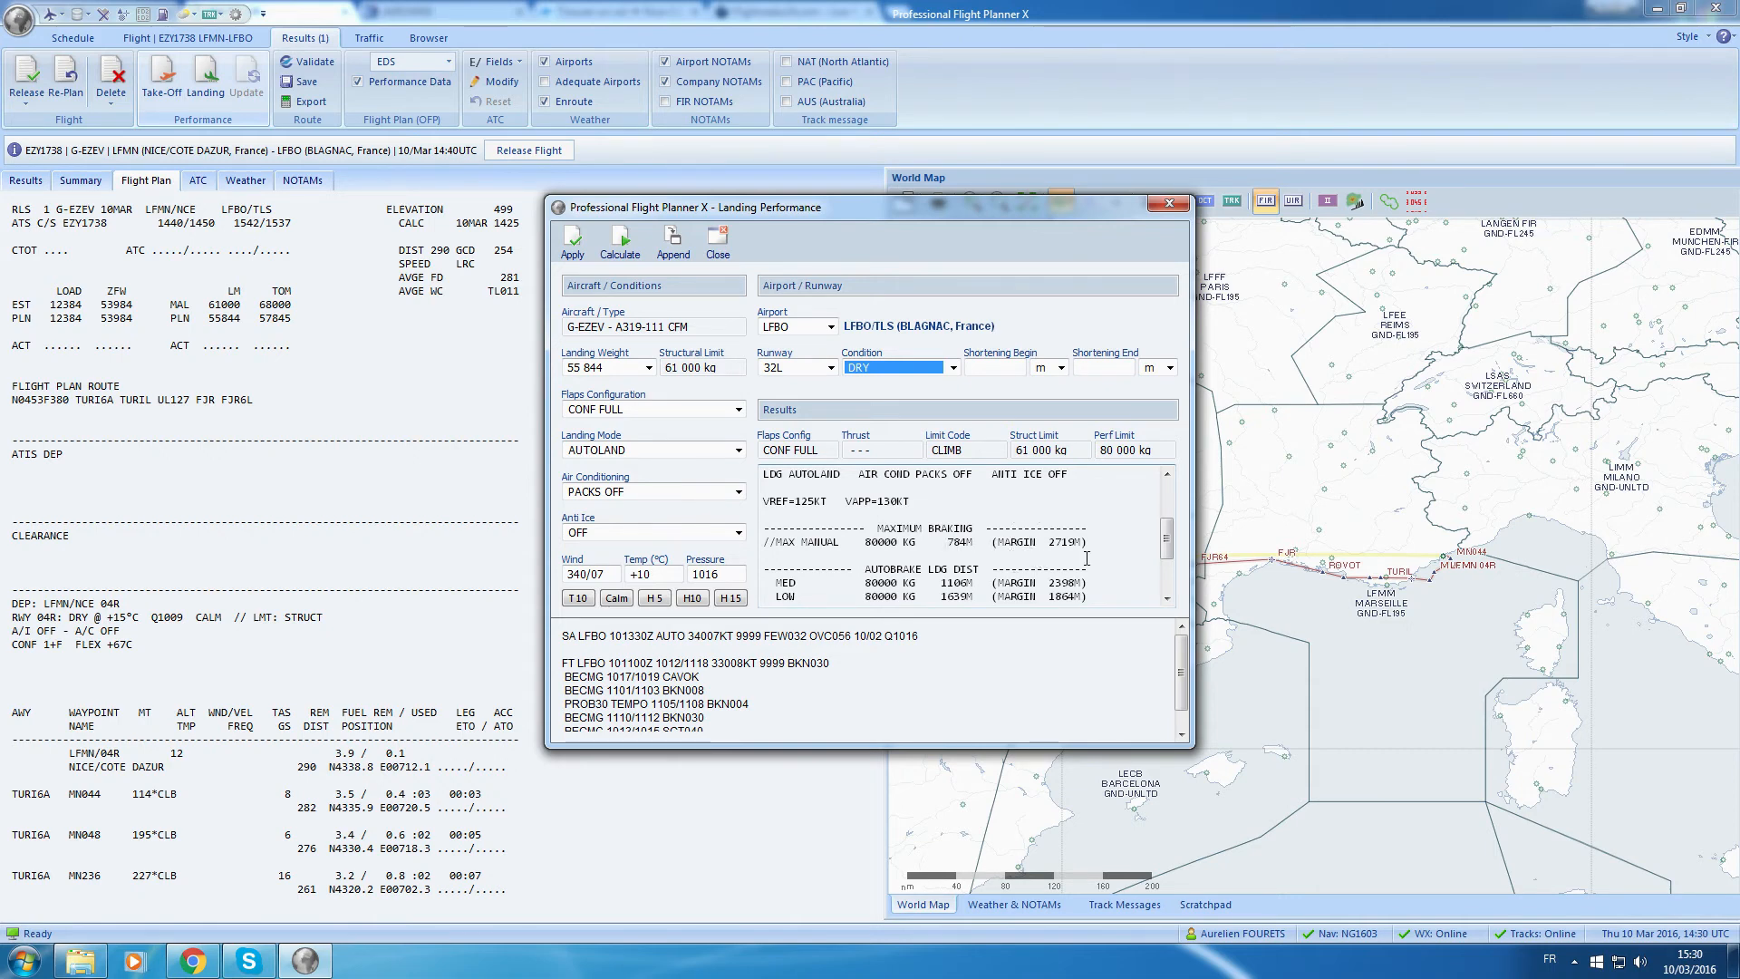
{"action": "left_click_drag", "start_coordinate": [1170, 540], "coordinate": [1169, 542]}
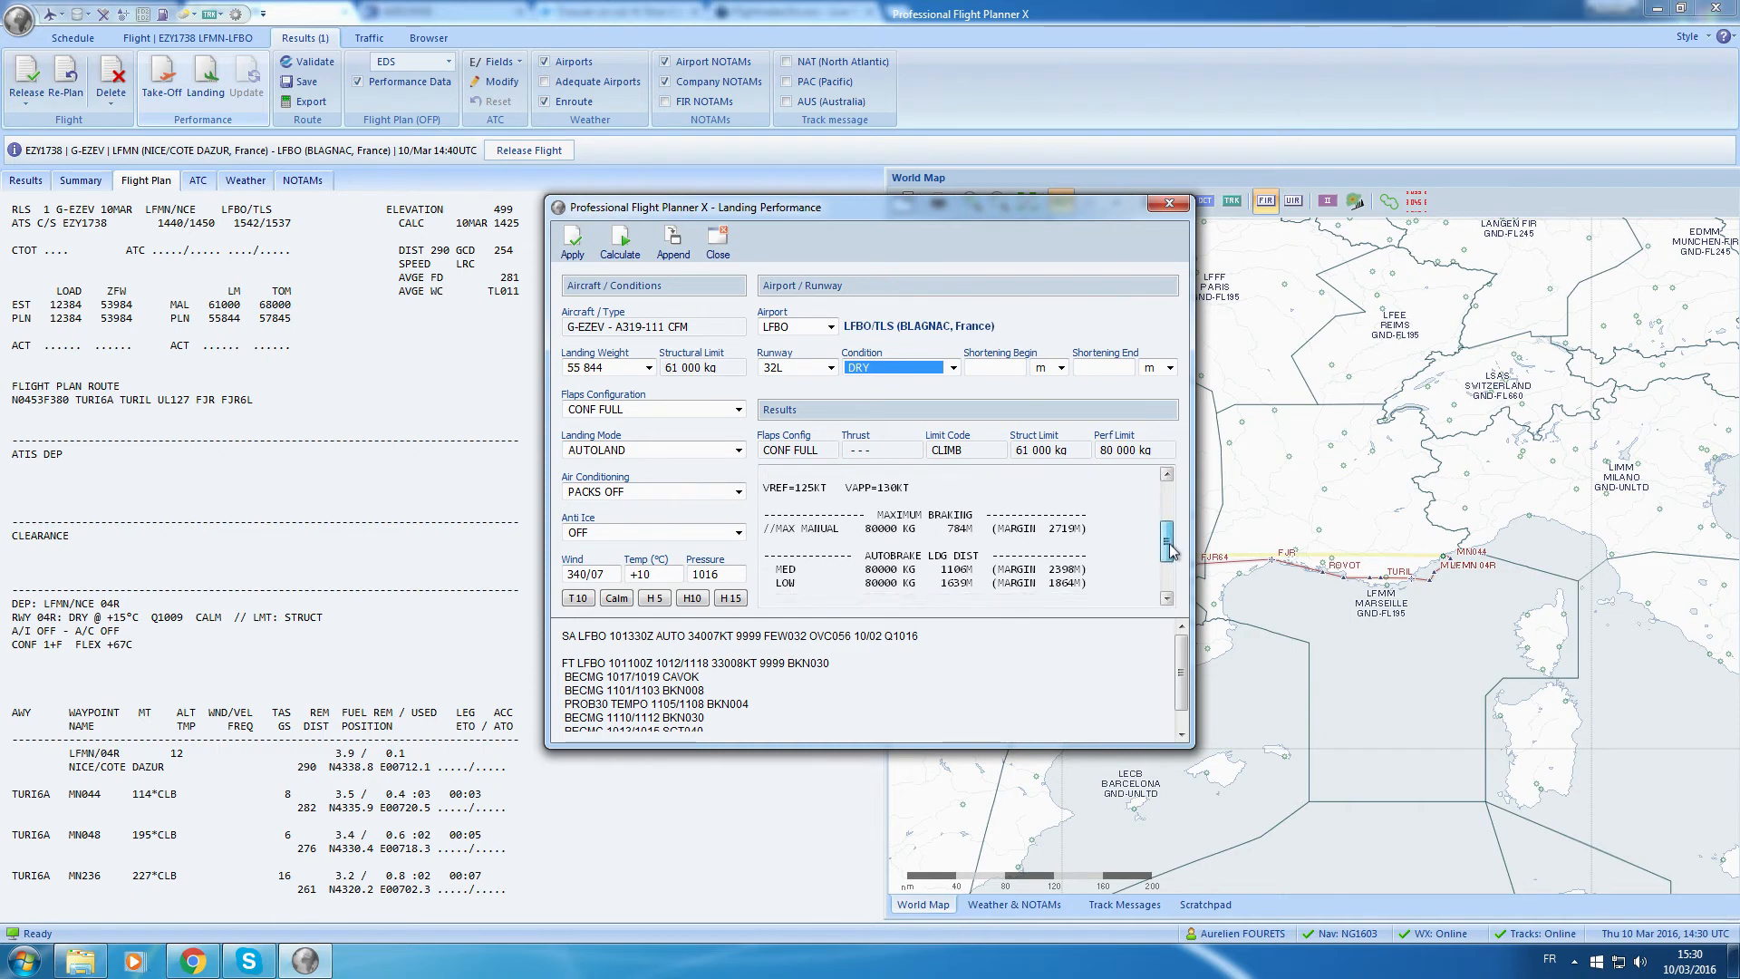
{"action": "left_click_drag", "start_coordinate": [941, 569], "coordinate": [976, 571]}
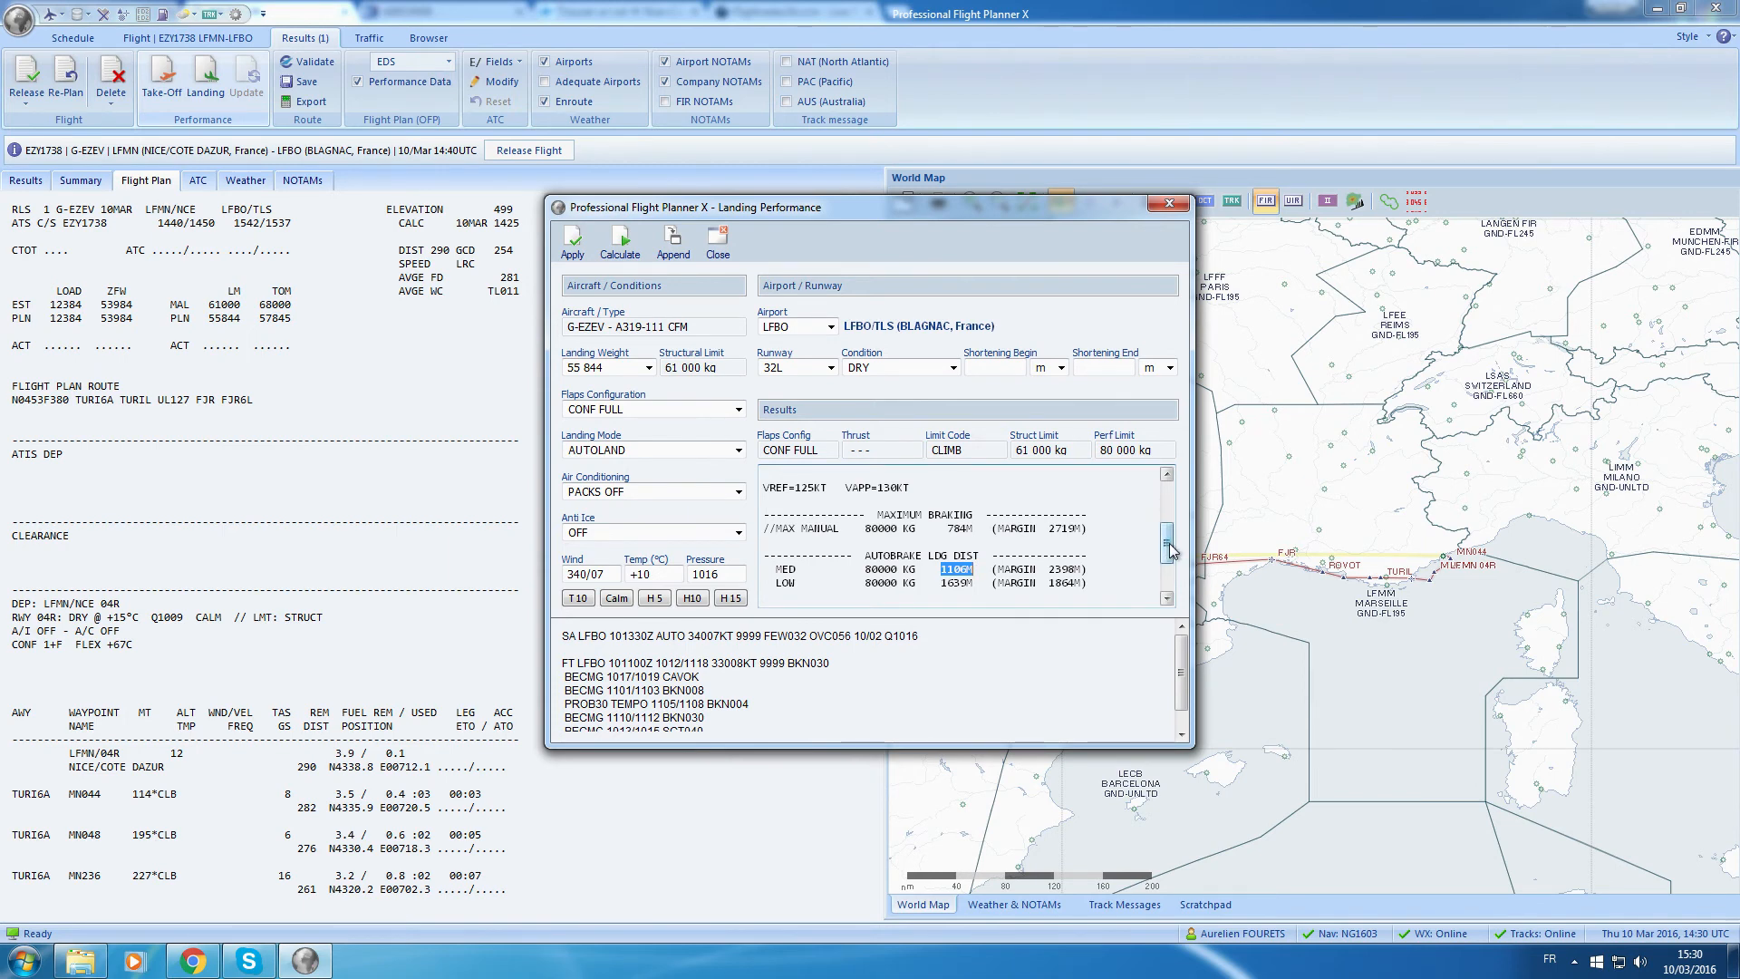
{"action": "scroll", "coordinate": [1170, 548], "scroll_direction": "down", "scroll_amount": 1}
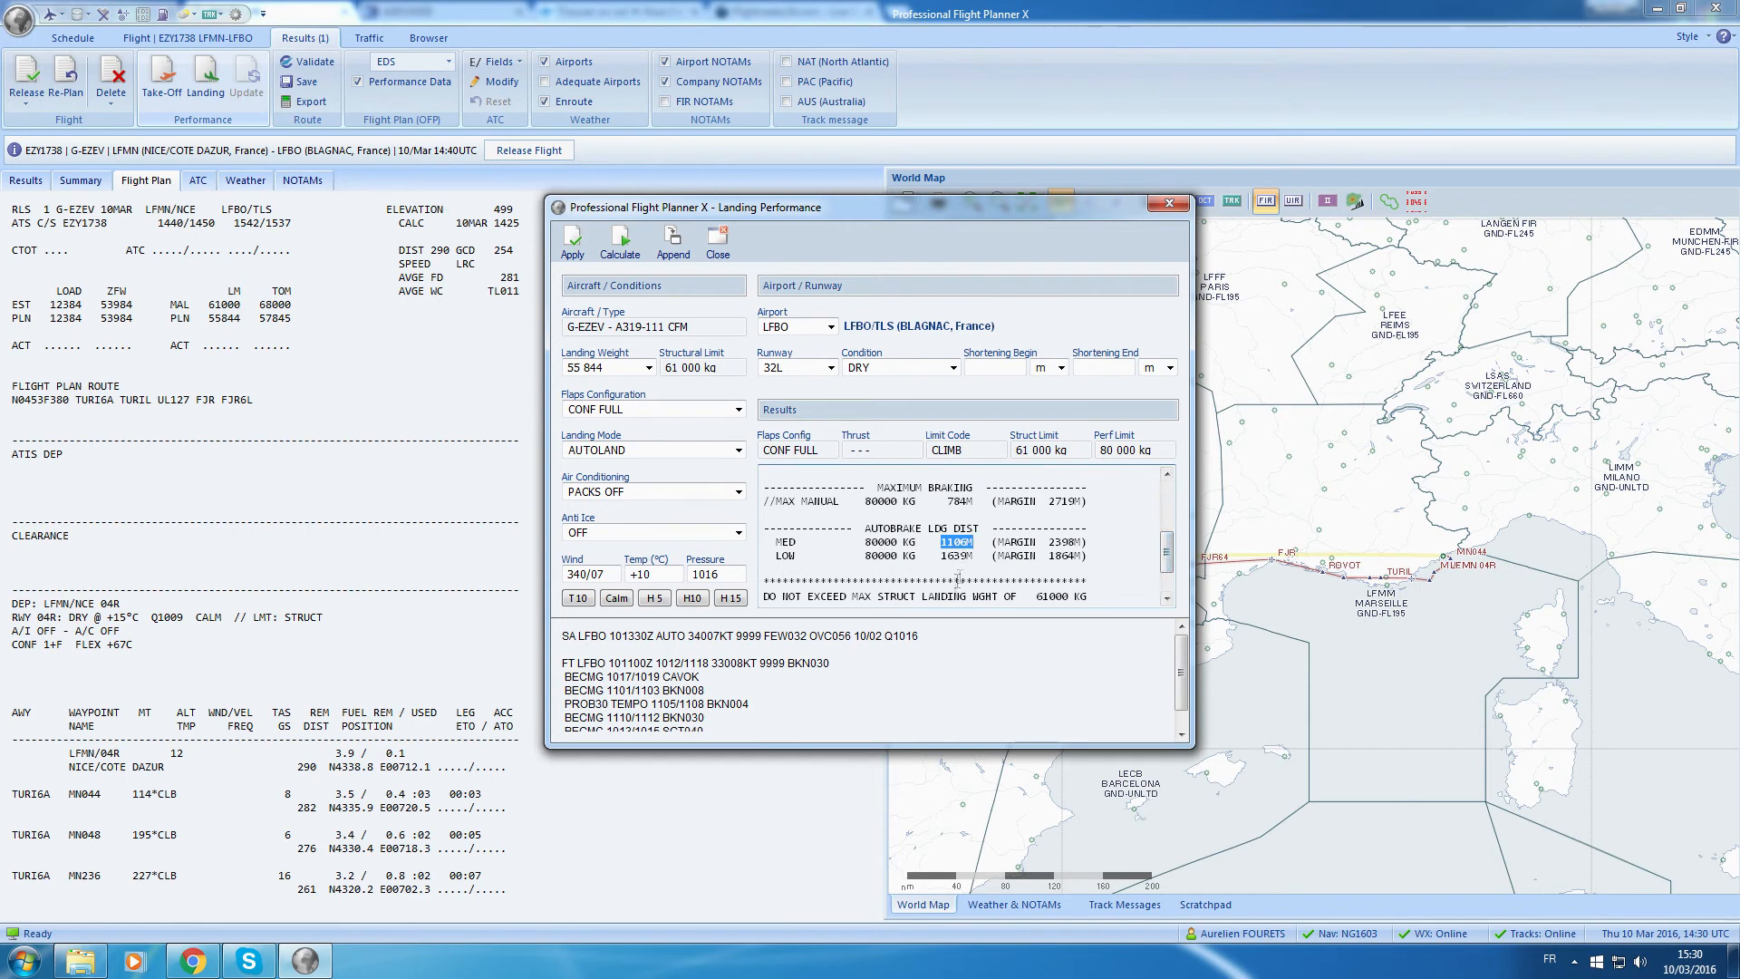
{"action": "left_click", "coordinate": [962, 567]}
{"action": "scroll", "coordinate": [1174, 553], "scroll_direction": "up", "scroll_amount": 3}
{"action": "scroll", "coordinate": [1114, 513], "scroll_direction": "down", "scroll_amount": 5}
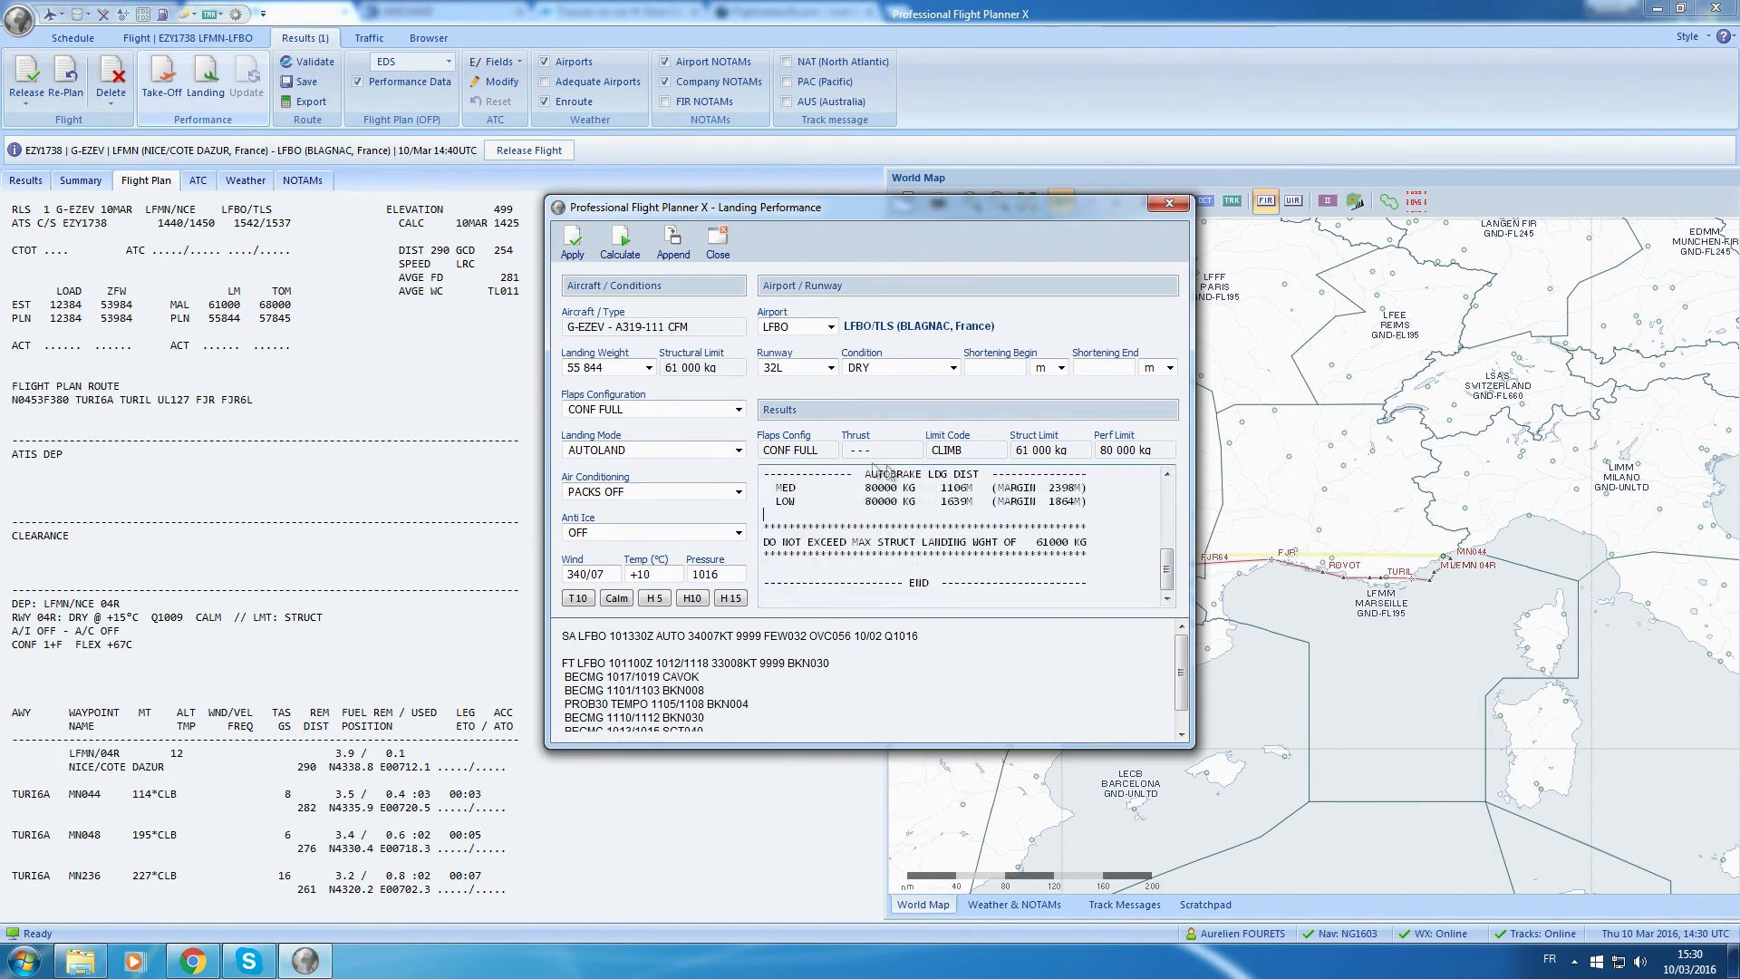
Apply the landing performance data to the flight plan and check the LFBO arrival block below the waypoint log.
{"action": "scroll", "coordinate": [590, 354], "scroll_direction": "down", "scroll_amount": 20}
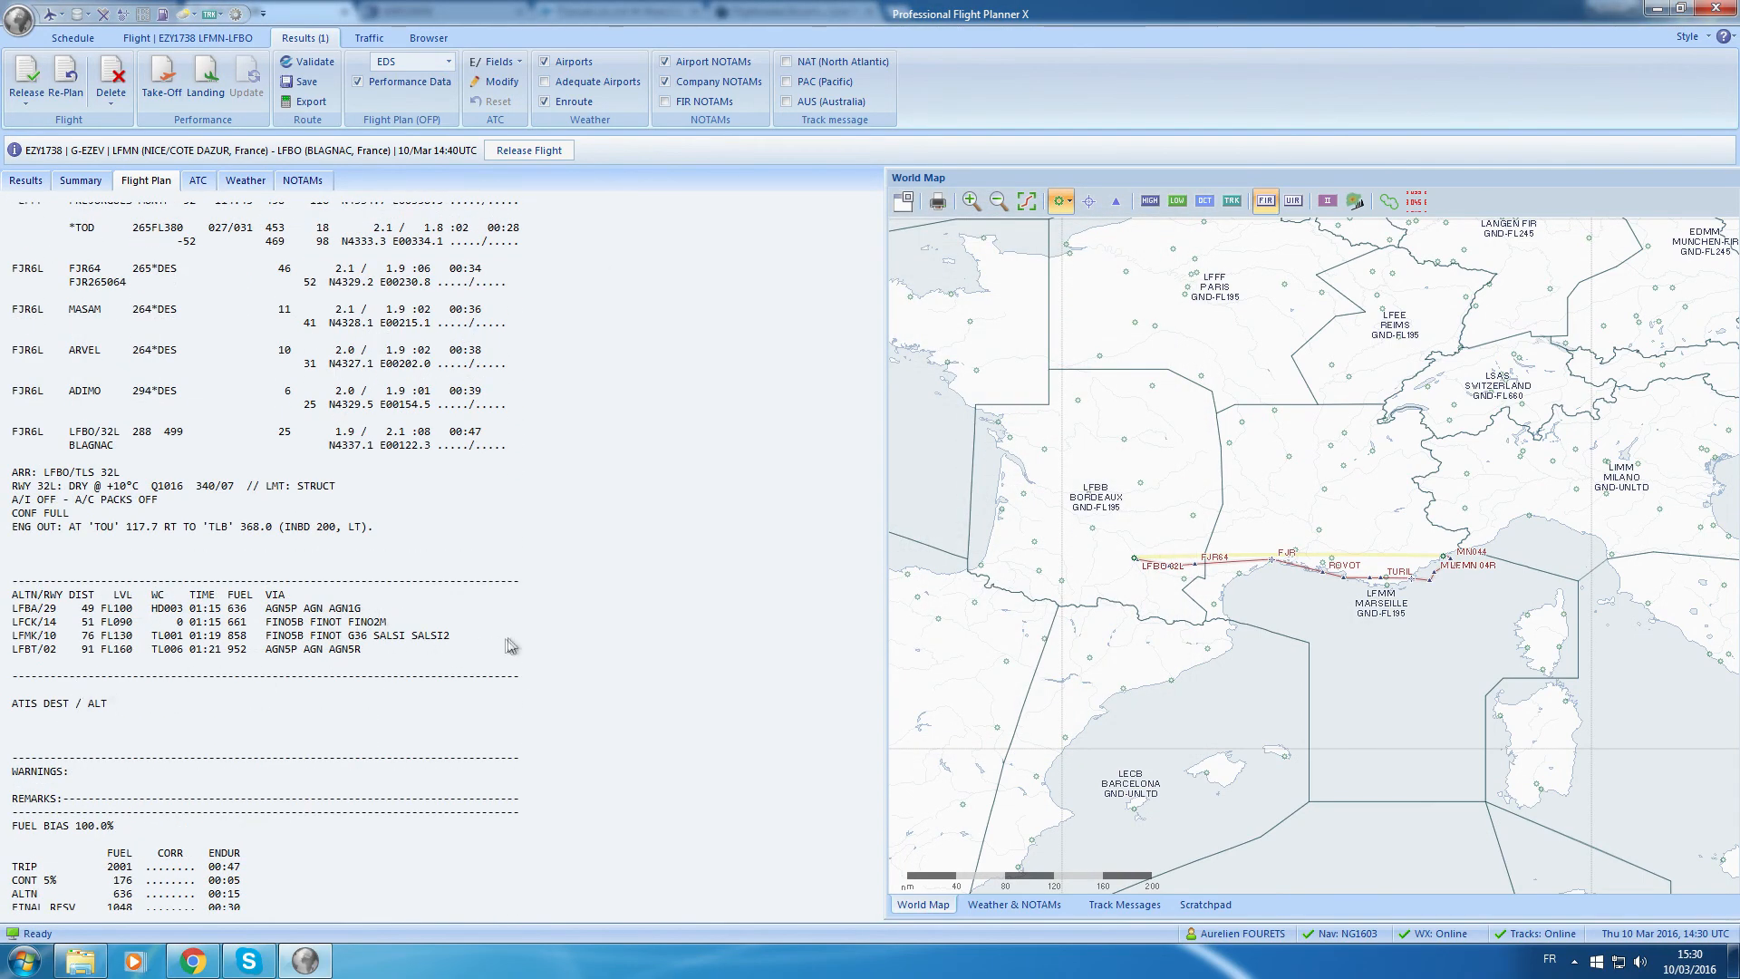
{"action": "scroll", "coordinate": [102, 840], "scroll_direction": "down", "scroll_amount": 2}
{"action": "scroll", "coordinate": [75, 668], "scroll_direction": "down", "scroll_amount": 1}
{"action": "scroll", "coordinate": [75, 666], "scroll_direction": "up", "scroll_amount": 3}
{"action": "left_click_drag", "start_coordinate": [10, 634], "coordinate": [236, 750]}
{"action": "left_click", "coordinate": [32, 724]}
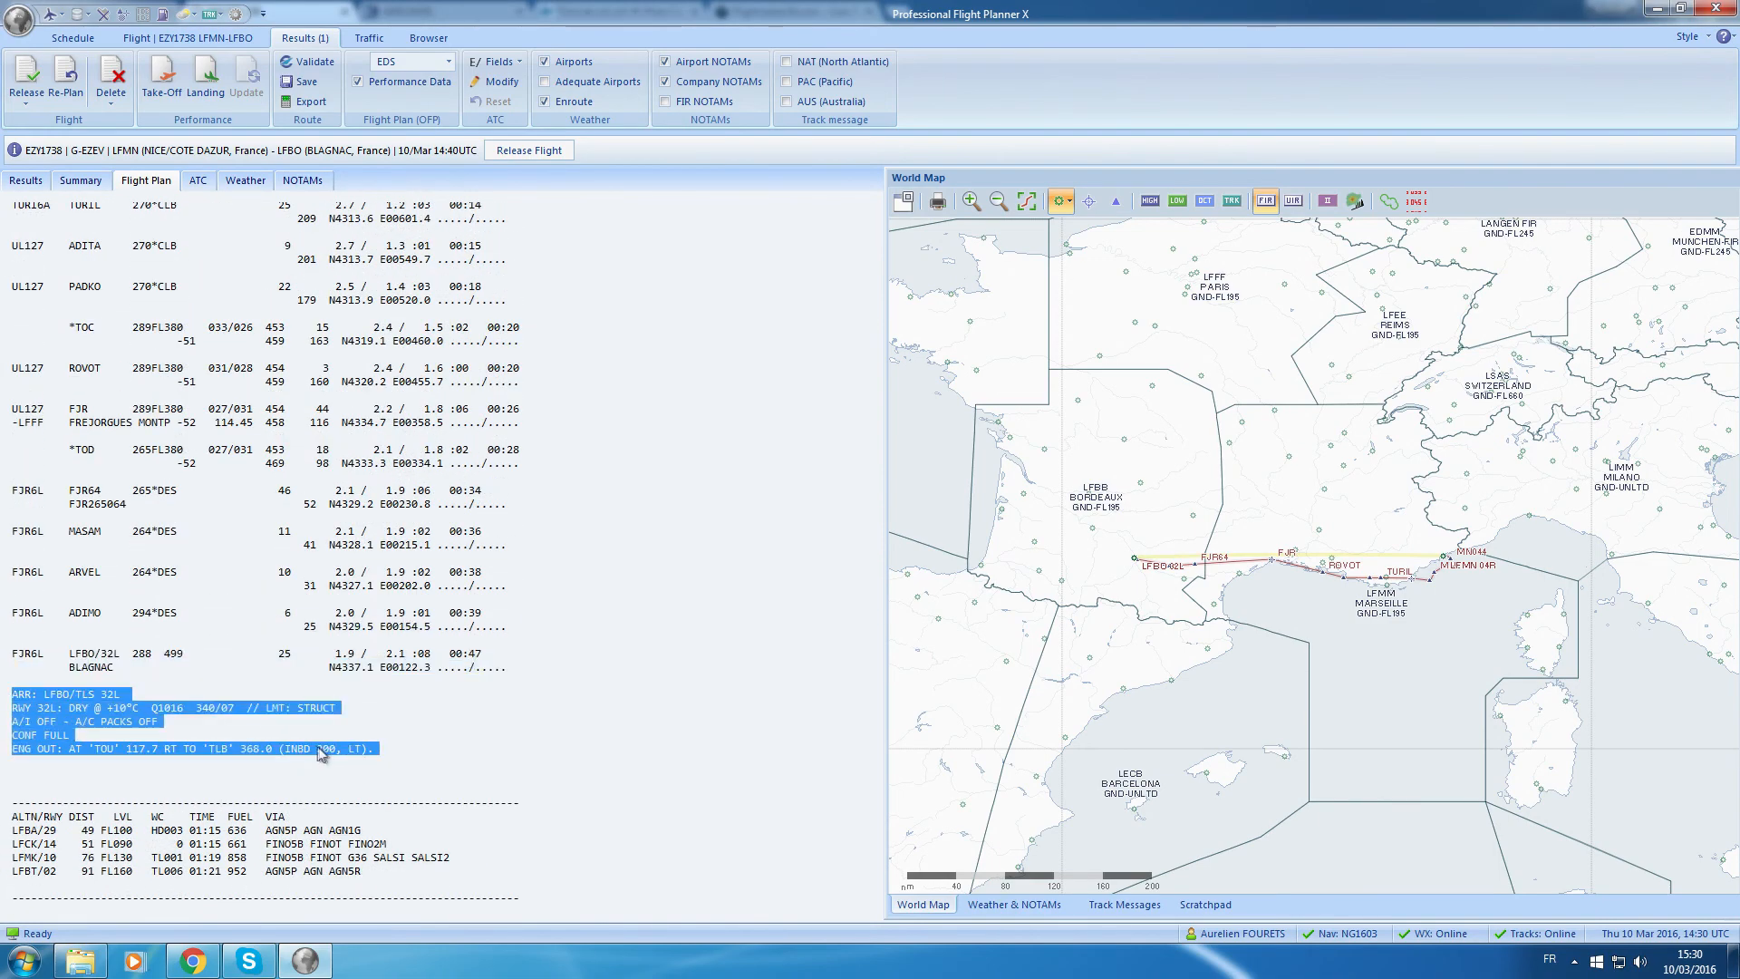
{"action": "left_click", "coordinate": [448, 775]}
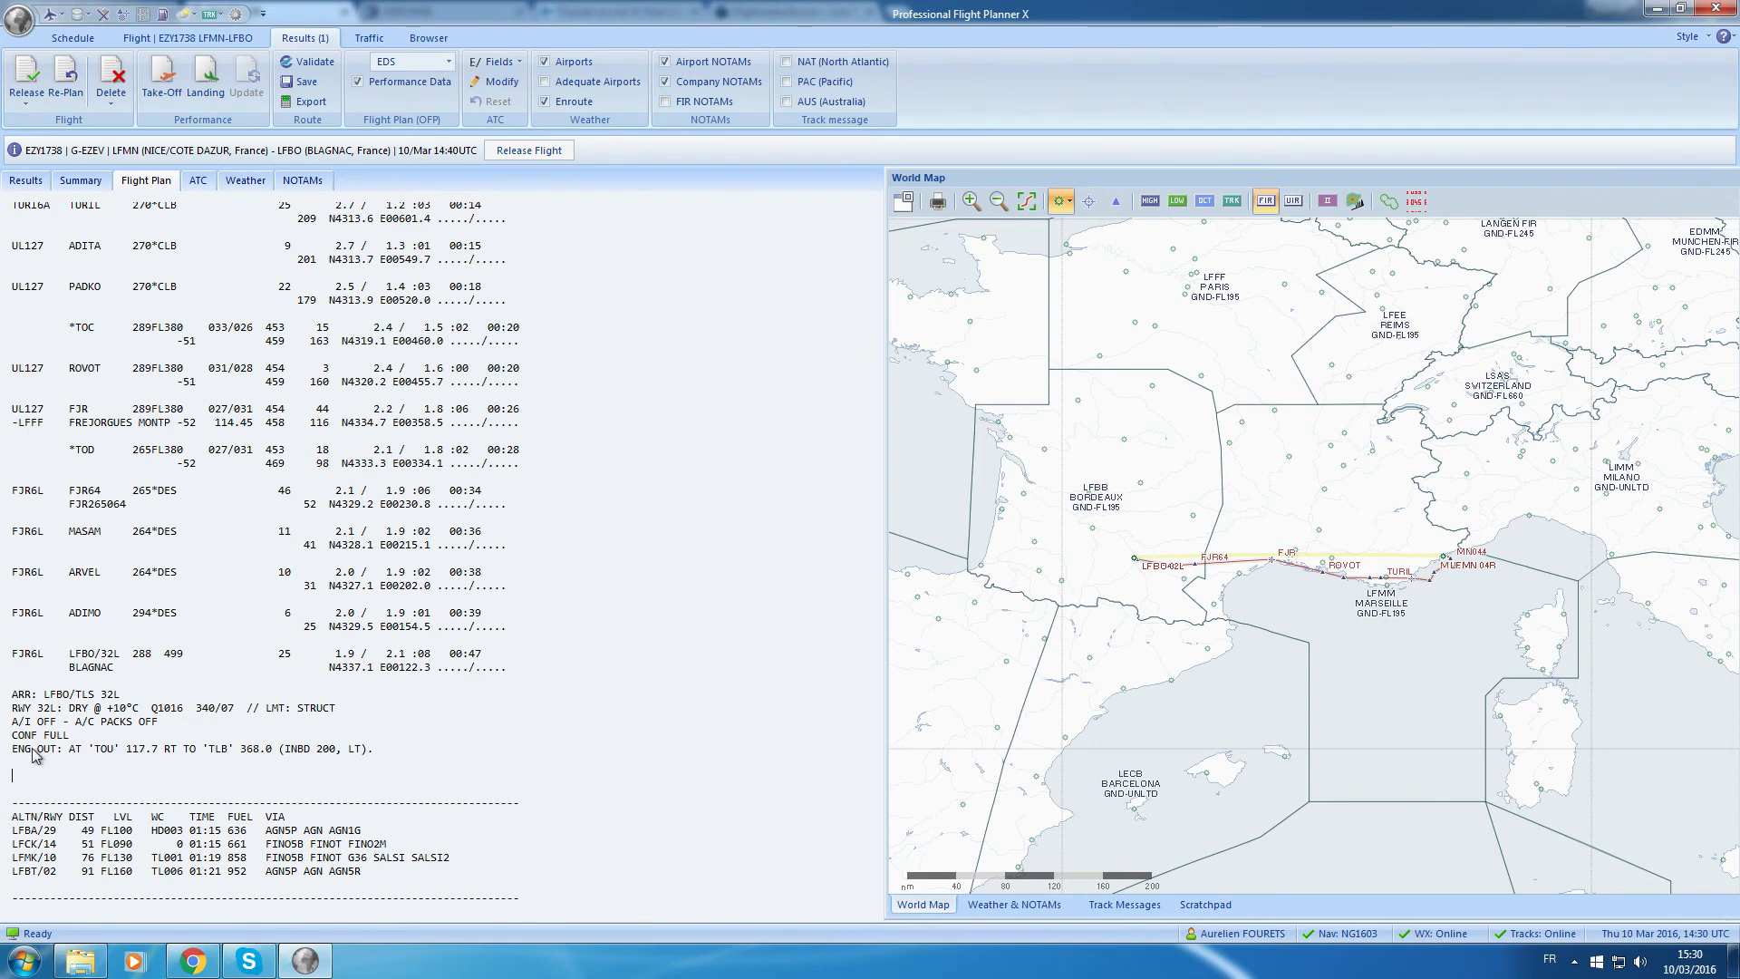
Read the engine-out procedure for LFBO runway 32L in the flight plan's arrival block.
{"action": "double_click", "coordinate": [79, 750]}
{"action": "left_click_drag", "start_coordinate": [82, 760], "coordinate": [361, 754]}
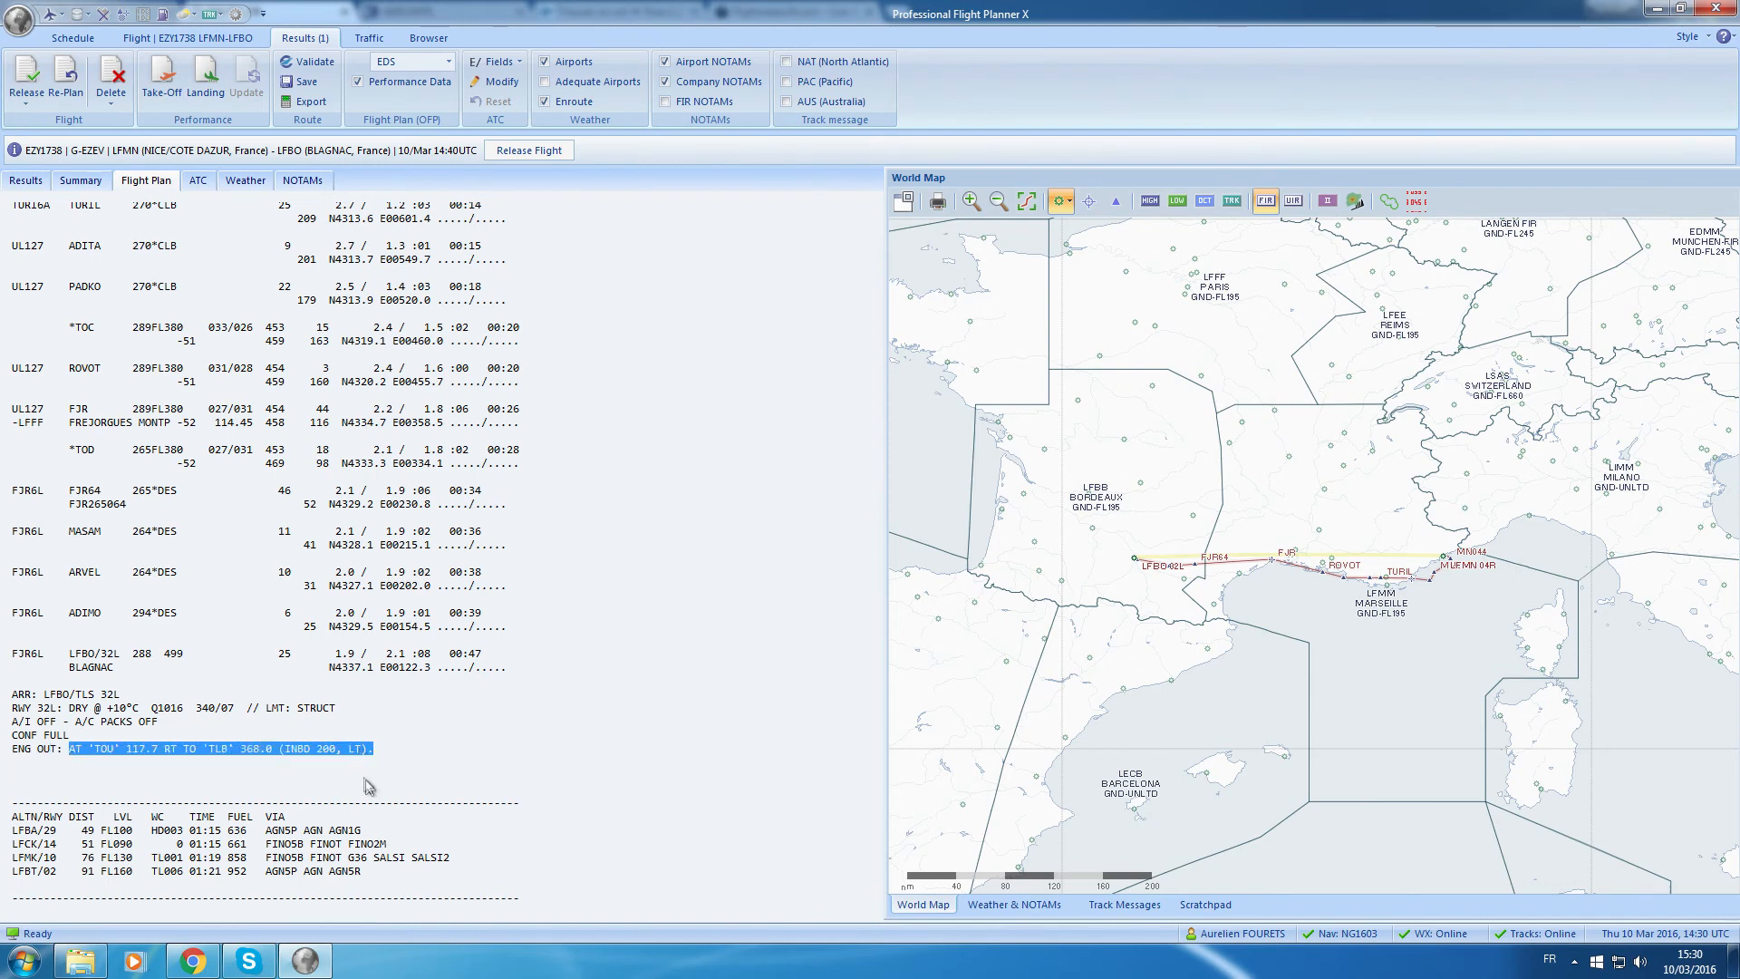
{"action": "left_click", "coordinate": [352, 768]}
{"action": "left_click_drag", "start_coordinate": [140, 753], "coordinate": [459, 764]}
{"action": "left_click", "coordinate": [267, 745]}
{"action": "left_click_drag", "start_coordinate": [68, 759], "coordinate": [367, 748]}
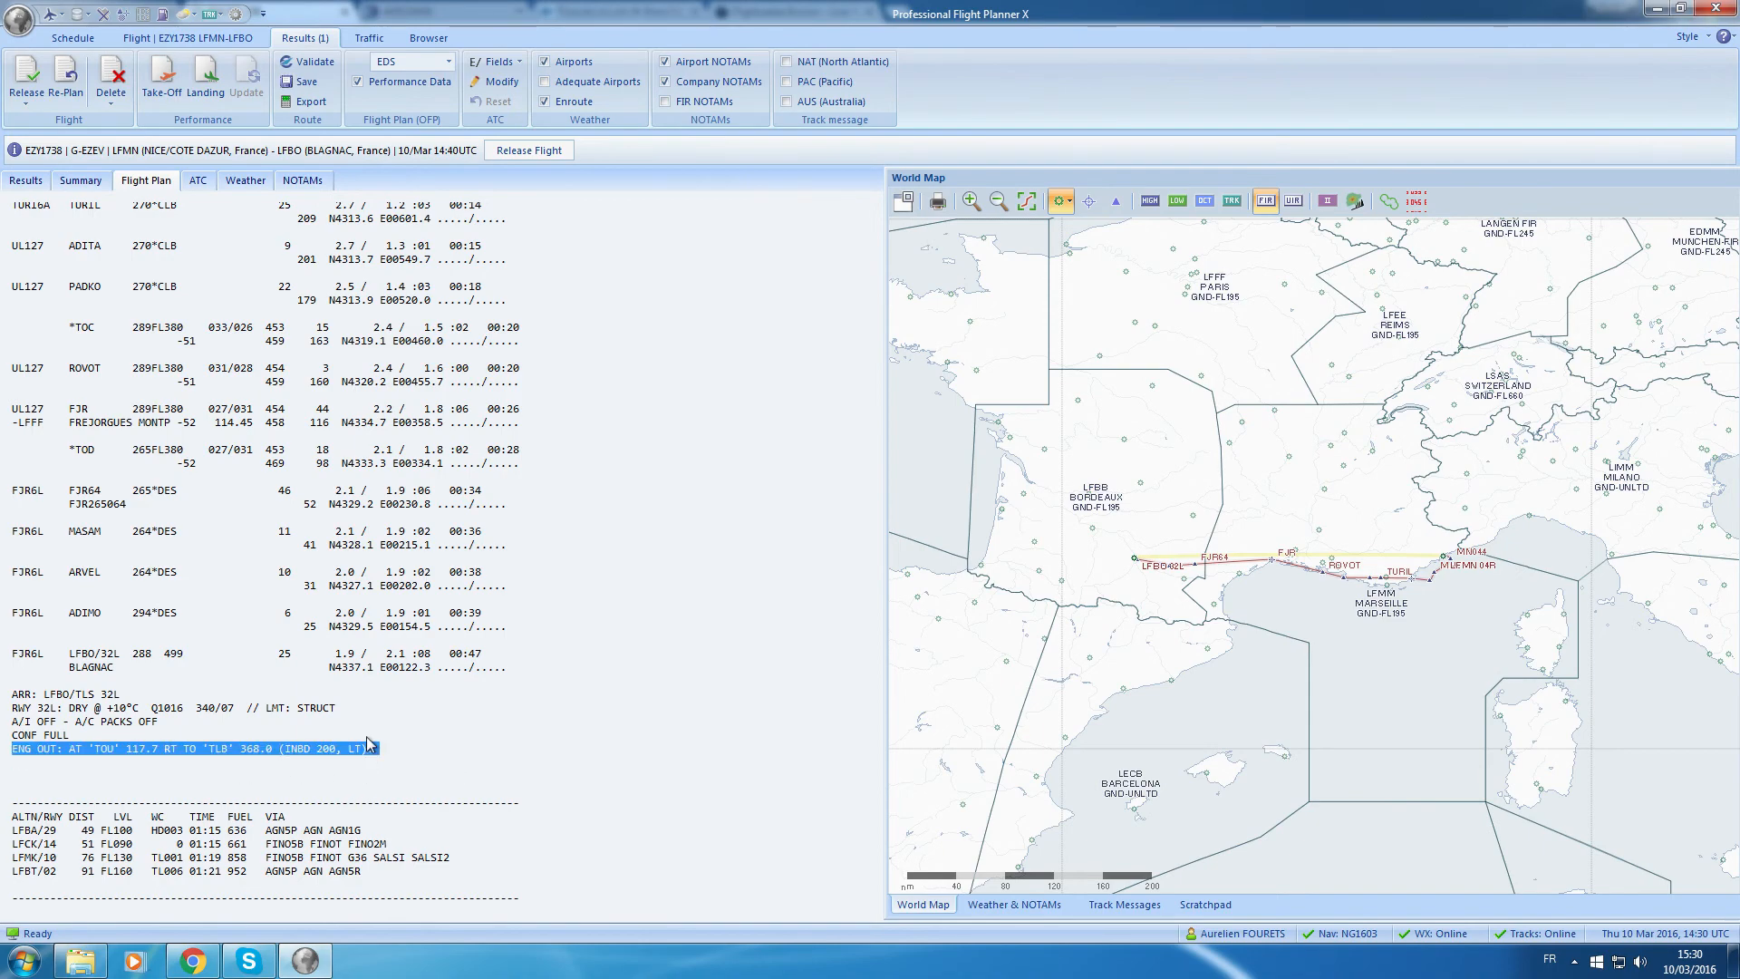
{"action": "left_click", "coordinate": [360, 747]}
Examine the fuel table at the end of the flight plan, from trip to release fuel, and the wind information below it.
{"action": "scroll", "coordinate": [359, 746], "scroll_direction": "down", "scroll_amount": 4}
{"action": "scroll", "coordinate": [353, 743], "scroll_direction": "down", "scroll_amount": 8}
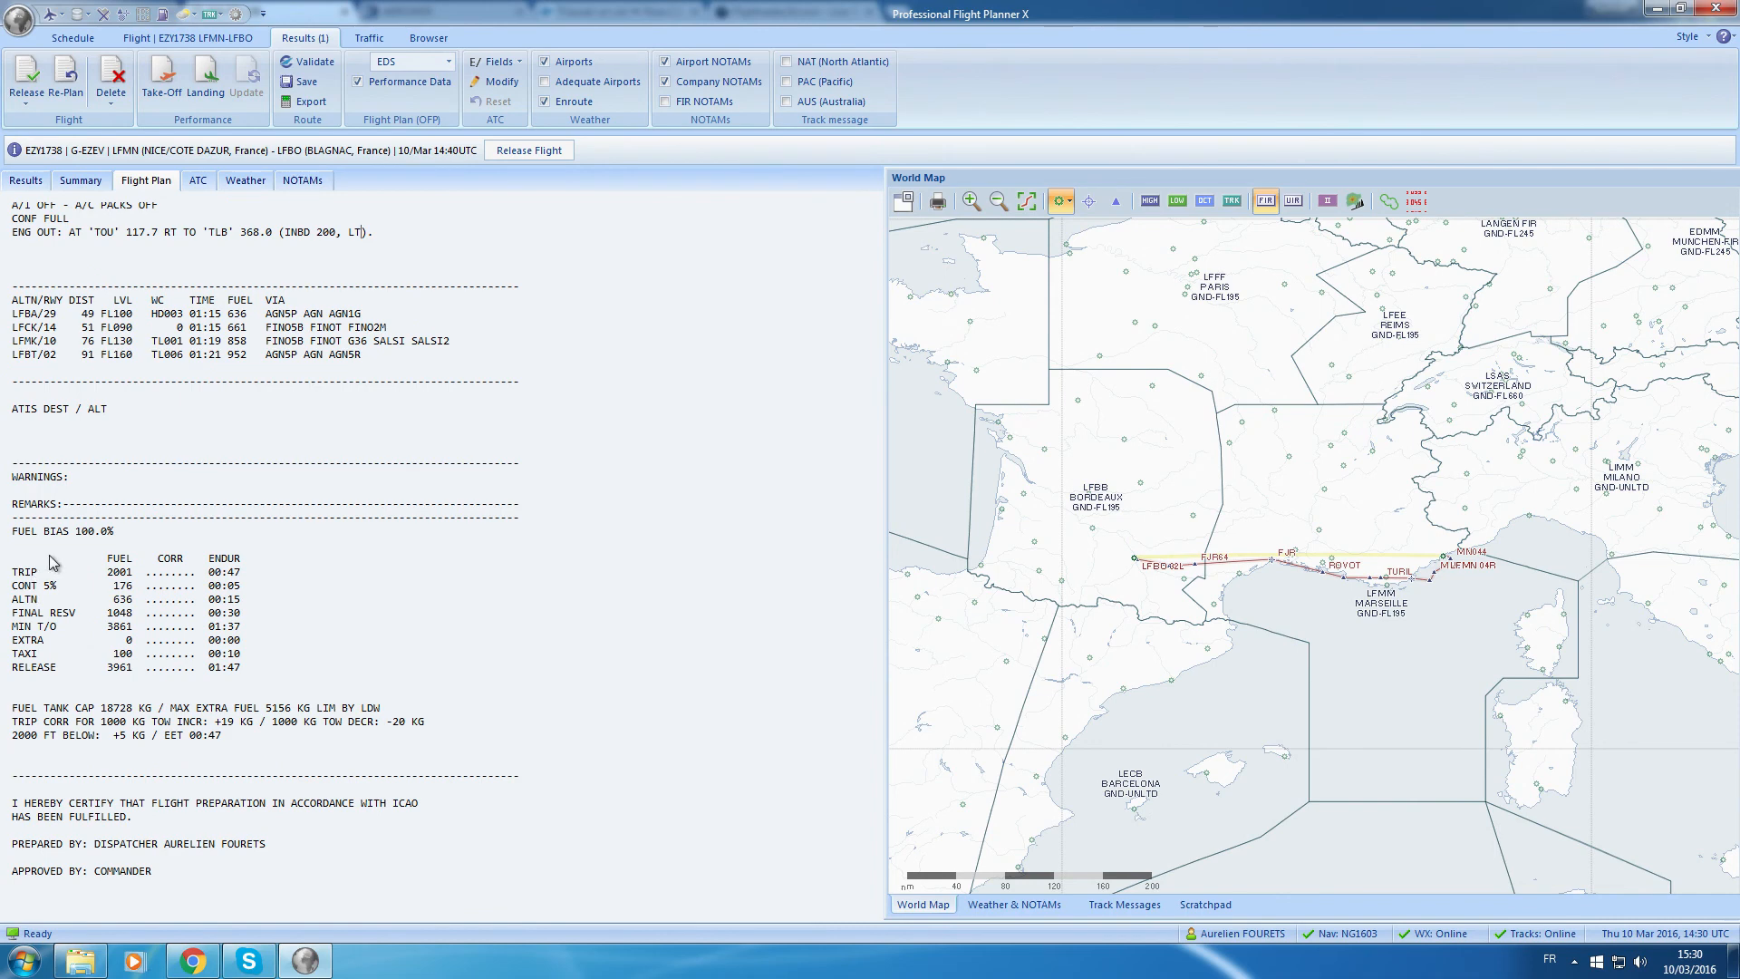
{"action": "double_click", "coordinate": [234, 572]}
{"action": "left_click_drag", "start_coordinate": [209, 668], "coordinate": [122, 677]}
{"action": "left_click", "coordinate": [121, 676]}
{"action": "scroll", "coordinate": [120, 676], "scroll_direction": "down", "scroll_amount": 5}
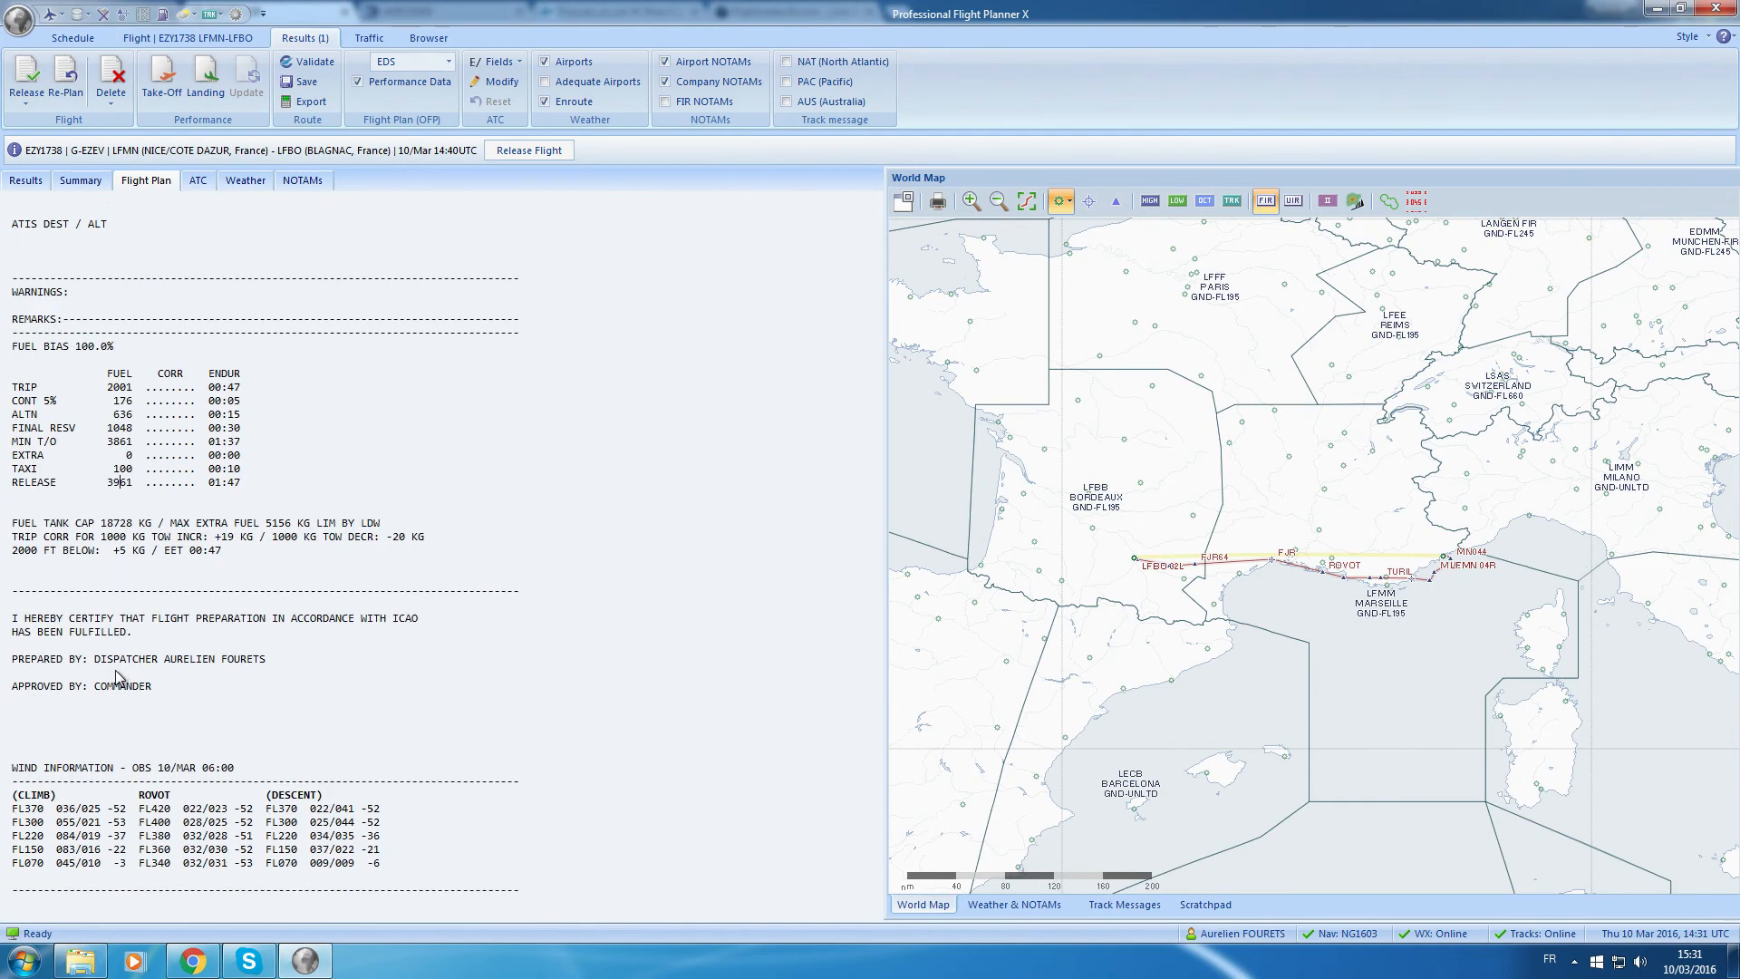
Review the flight plan from the departure performance block through the waypoint log to the arrival and alternate sections.
{"action": "scroll", "coordinate": [115, 674], "scroll_direction": "up", "scroll_amount": 20}
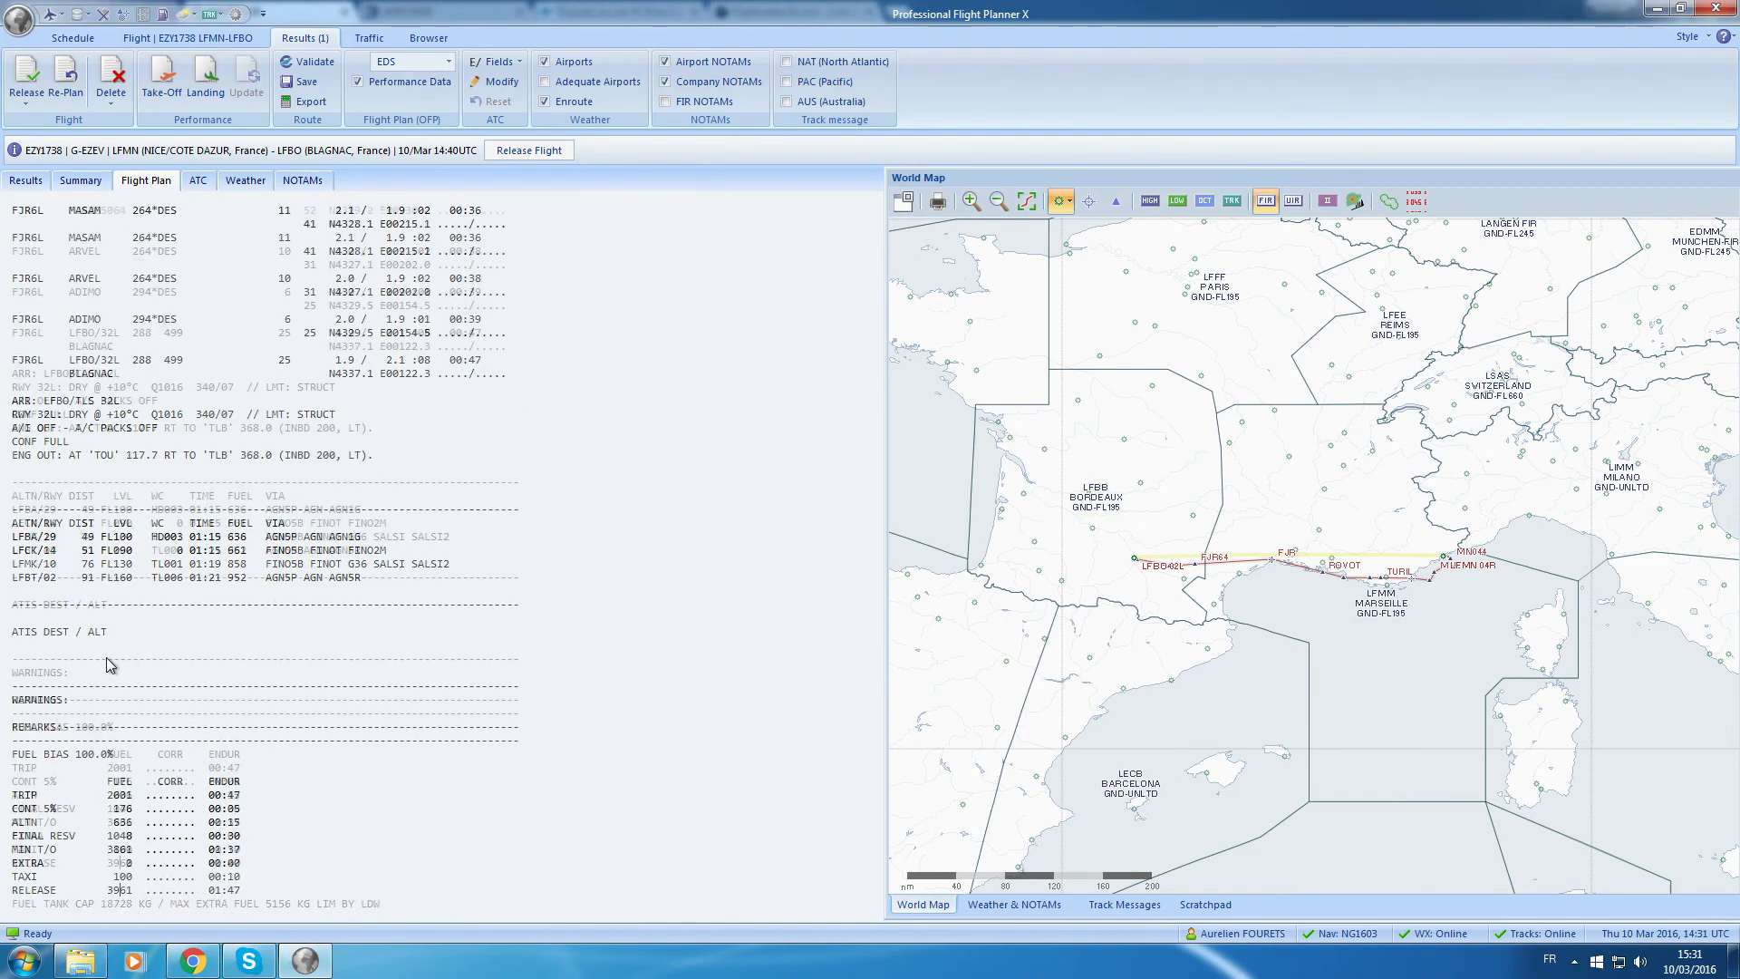
{"action": "scroll", "coordinate": [106, 656], "scroll_direction": "up", "scroll_amount": 8}
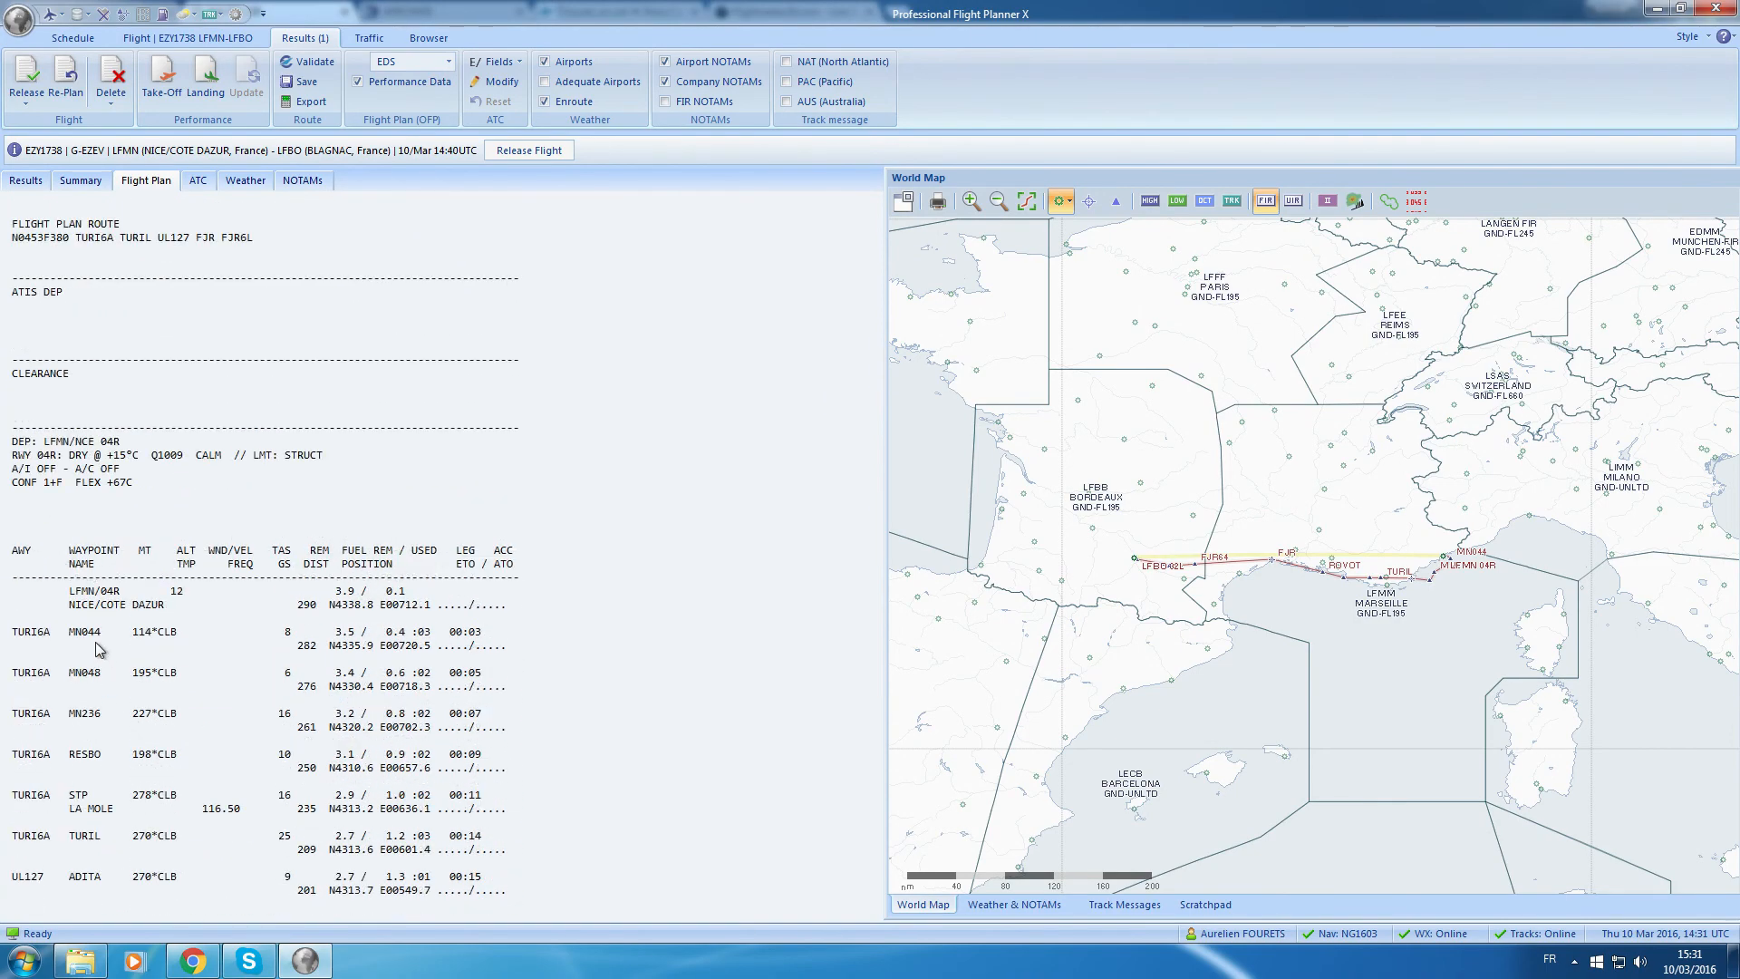
{"action": "scroll", "coordinate": [100, 650], "scroll_direction": "down", "scroll_amount": 7}
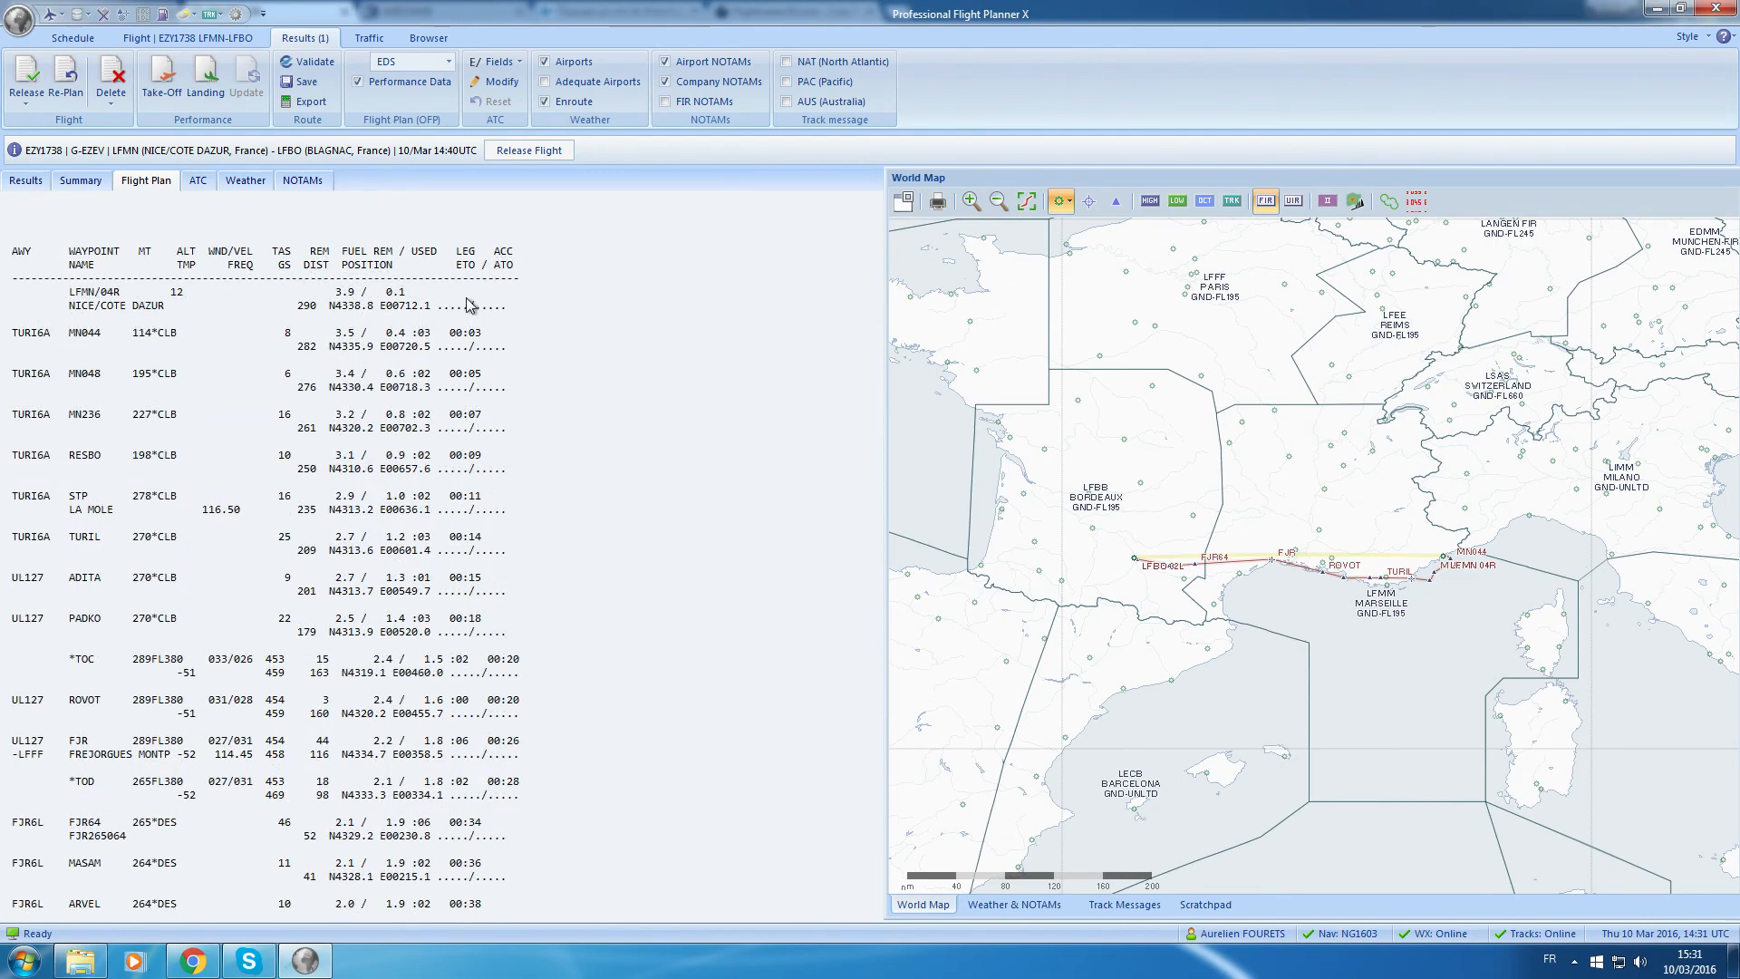
{"action": "scroll", "coordinate": [299, 675], "scroll_direction": "down", "scroll_amount": 2}
{"action": "scroll", "coordinate": [299, 675], "scroll_direction": "down", "scroll_amount": 8}
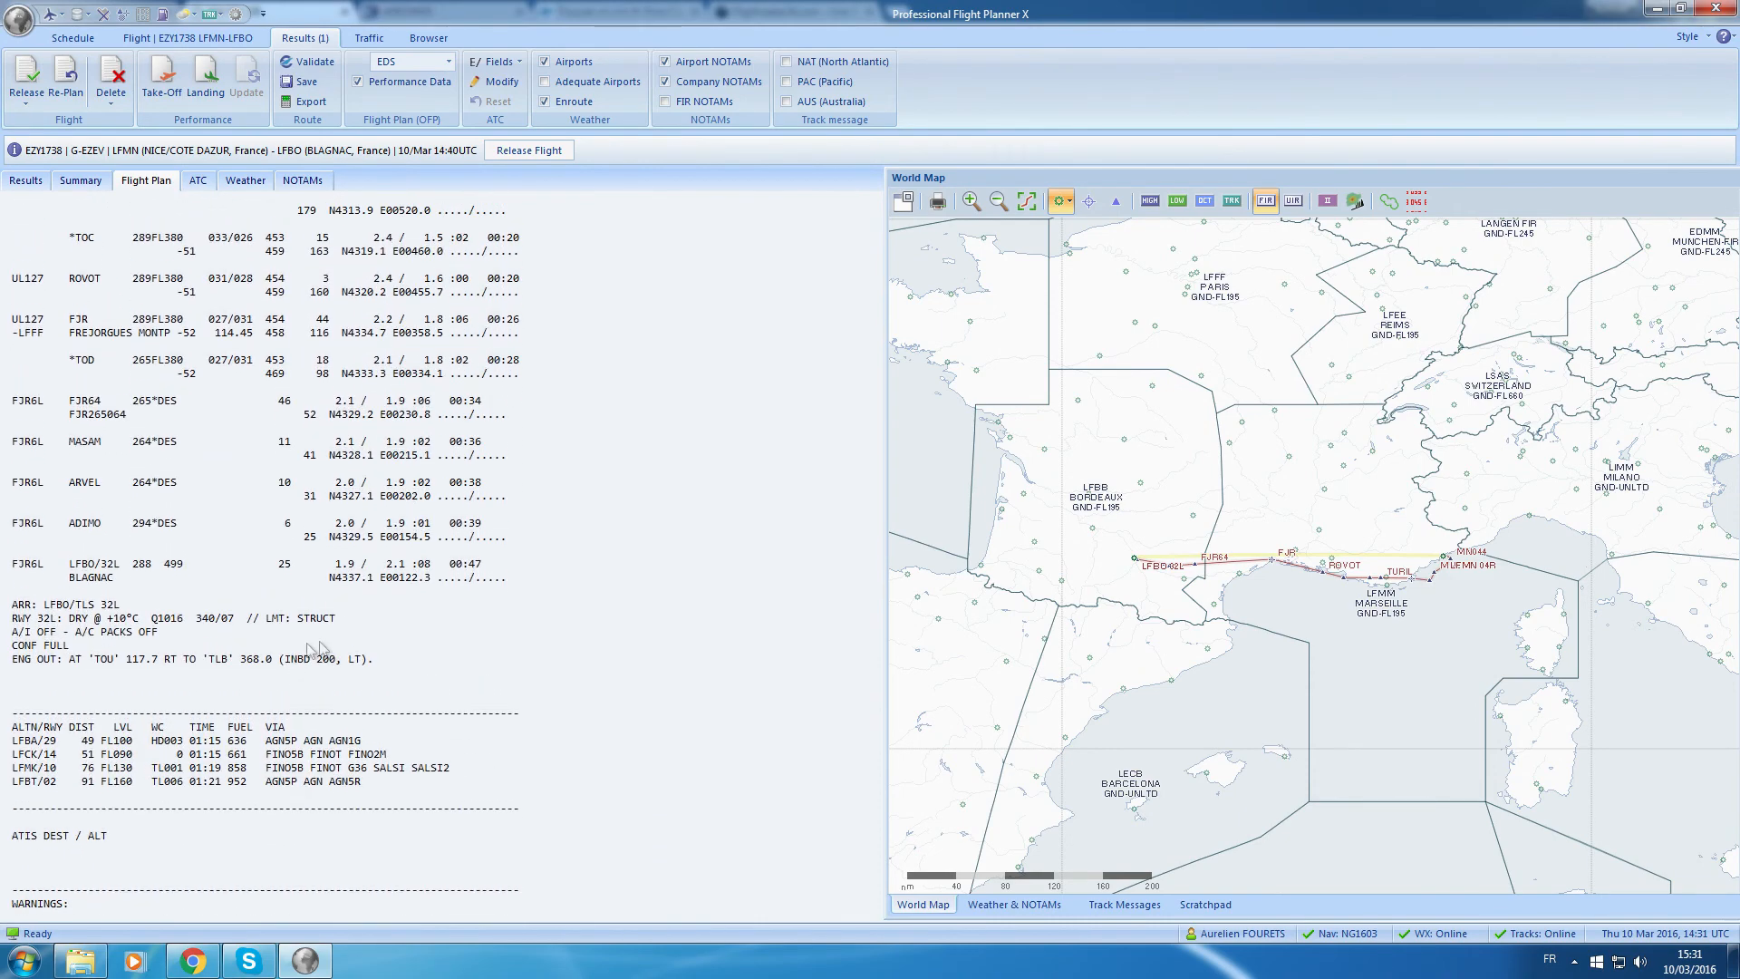
View the fuel and load planning summary, and look at the route export add-on options without exporting.
{"action": "left_click", "coordinate": [81, 181]}
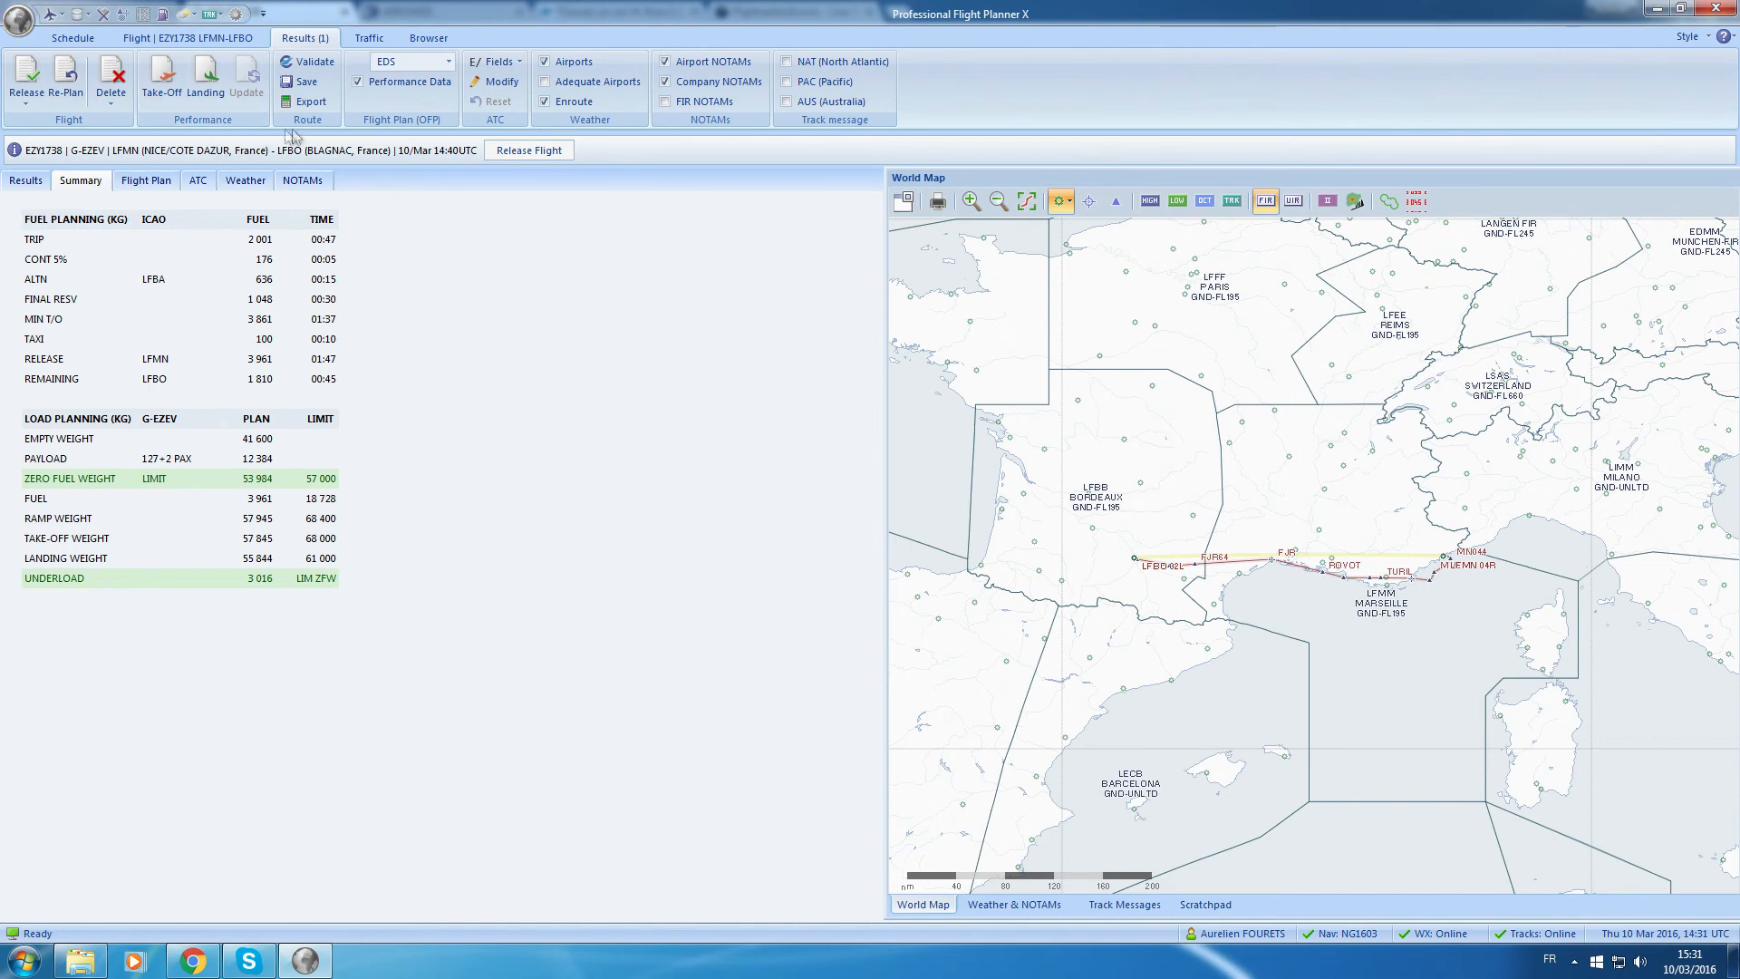
{"action": "left_click", "coordinate": [311, 101]}
{"action": "left_click_drag", "start_coordinate": [360, 185], "coordinate": [390, 209]}
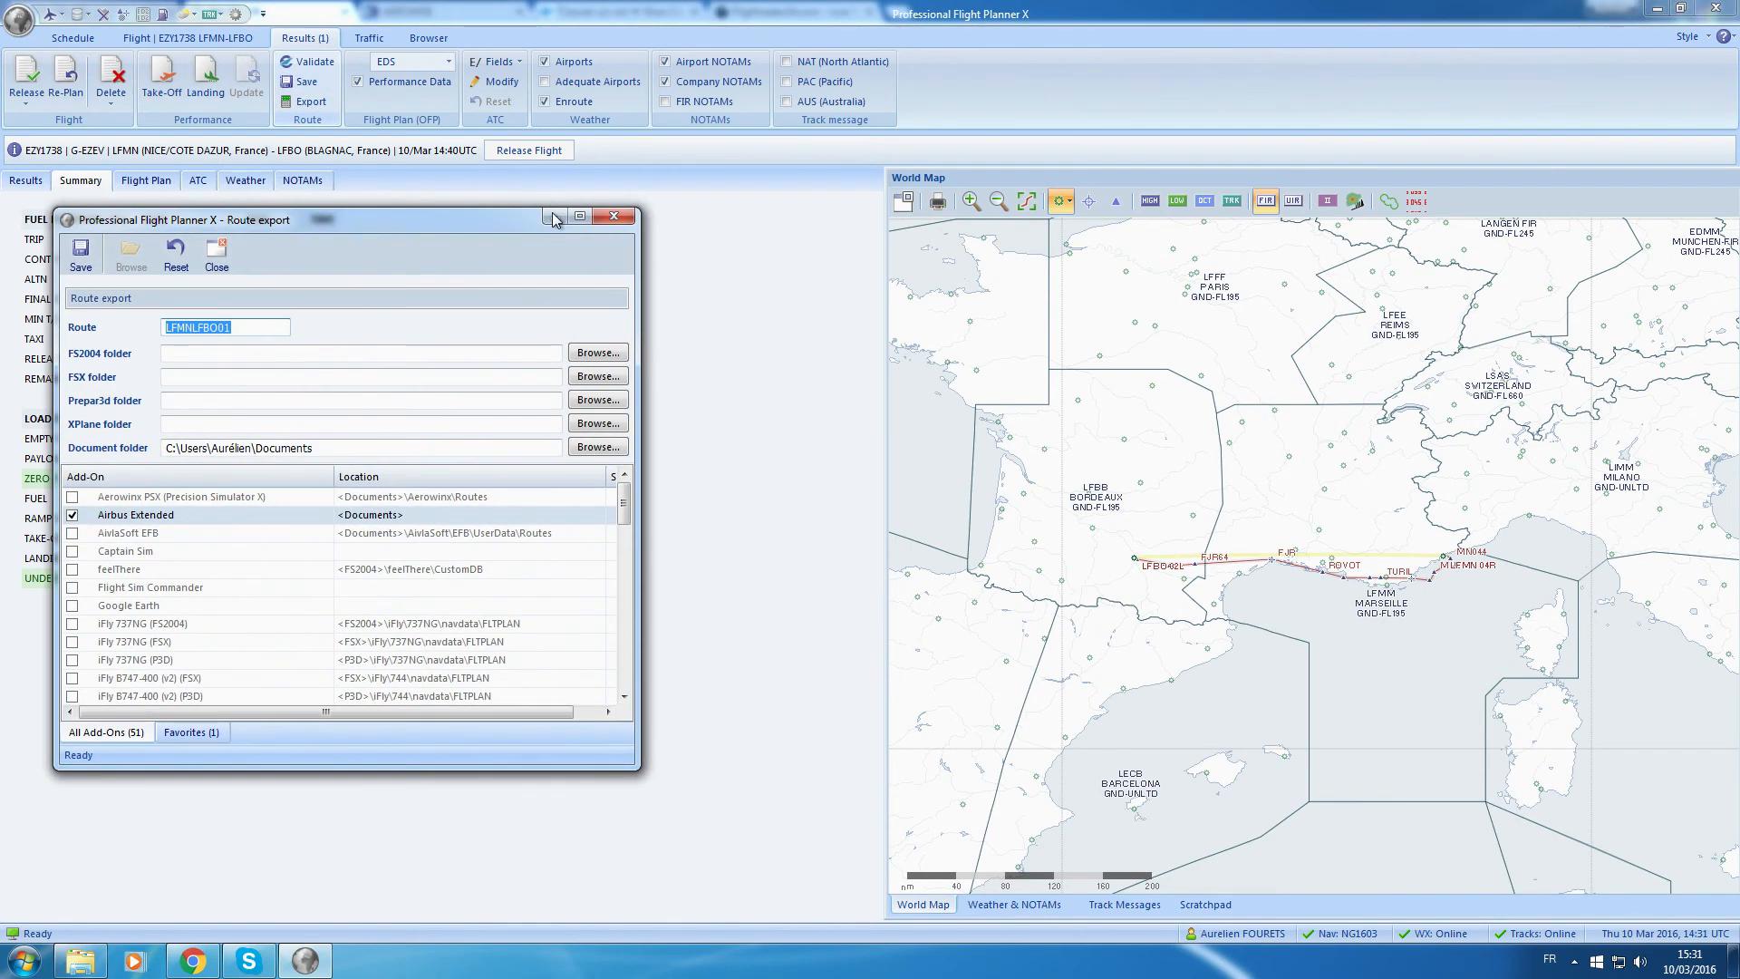
{"action": "left_click", "coordinate": [613, 217]}
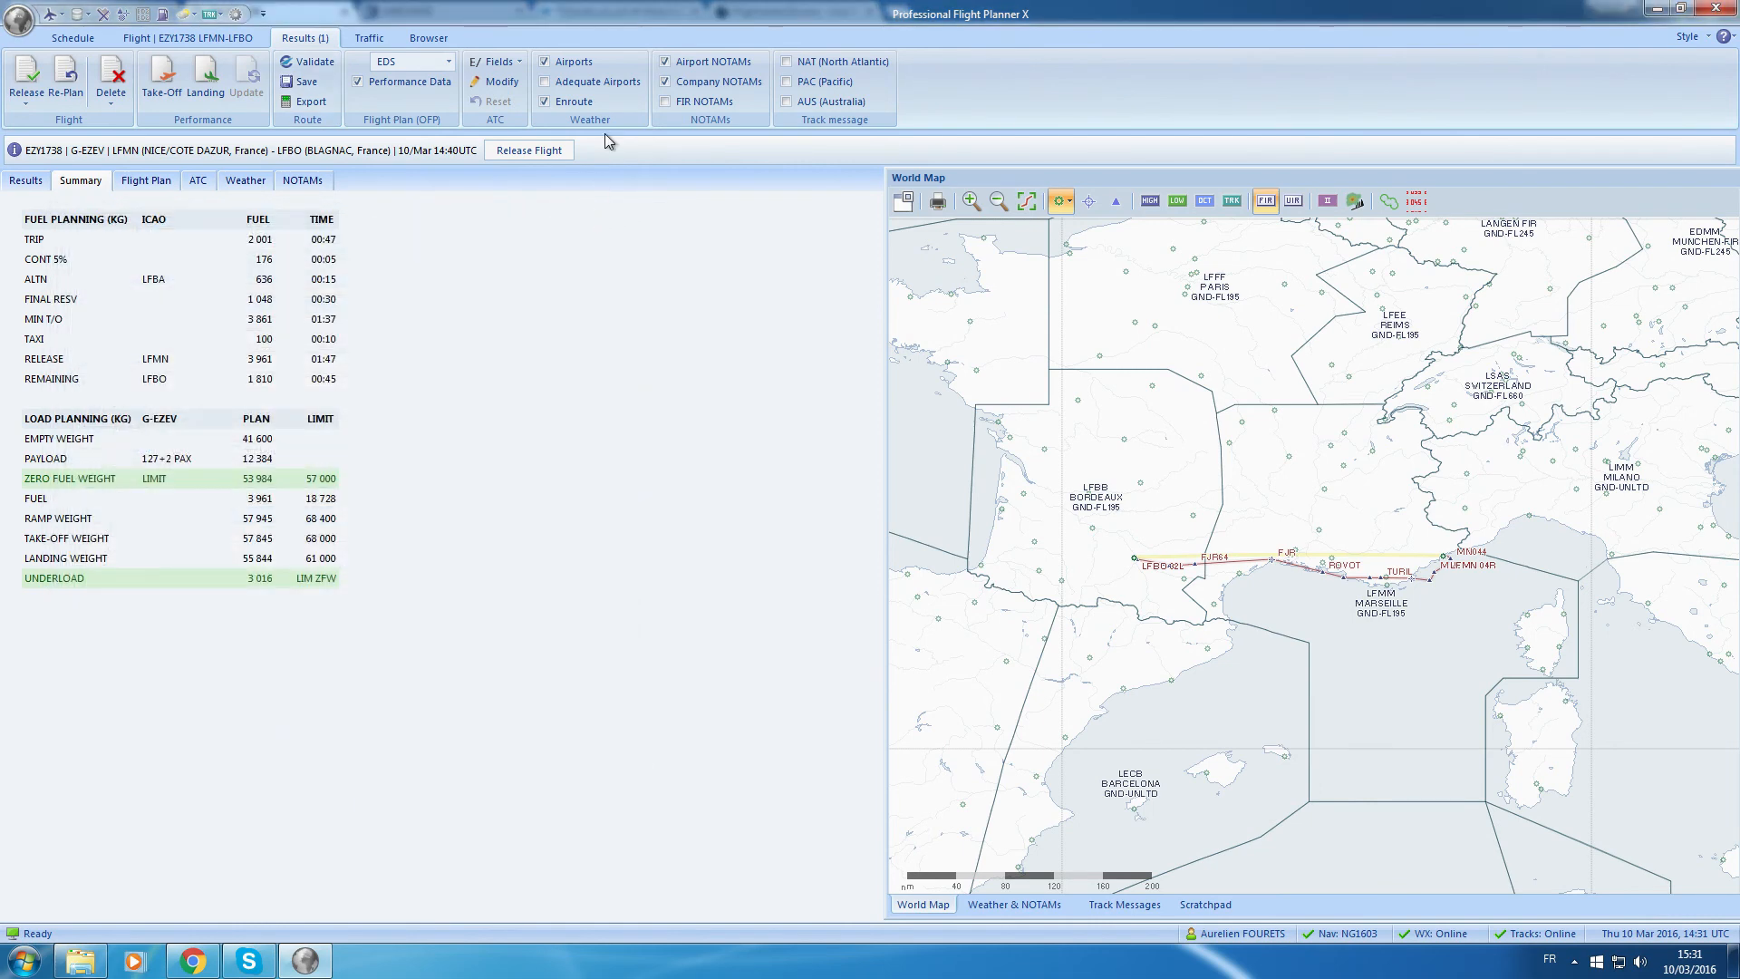
Return to the flight plan text and survey the world map from the North Atlantic to the Middle East.
{"action": "left_click", "coordinate": [165, 186]}
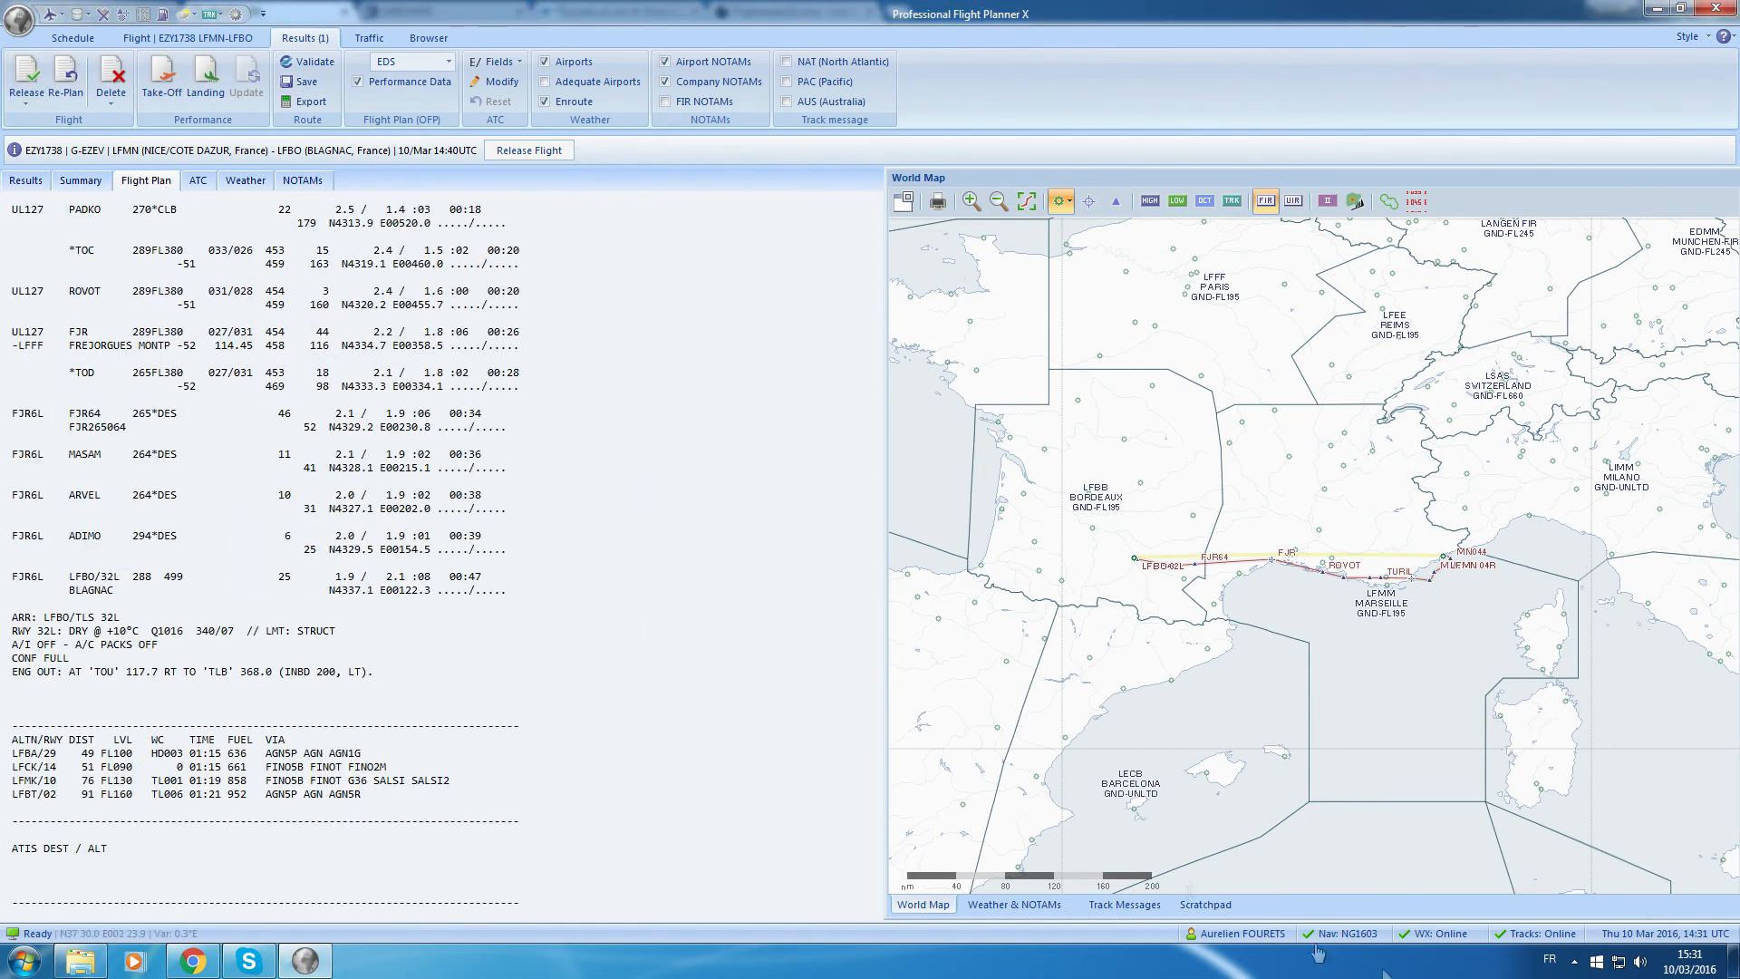
{"action": "scroll", "coordinate": [984, 400], "scroll_direction": "down", "scroll_amount": 3}
{"action": "scroll", "coordinate": [1210, 446], "scroll_direction": "up", "scroll_amount": 3}
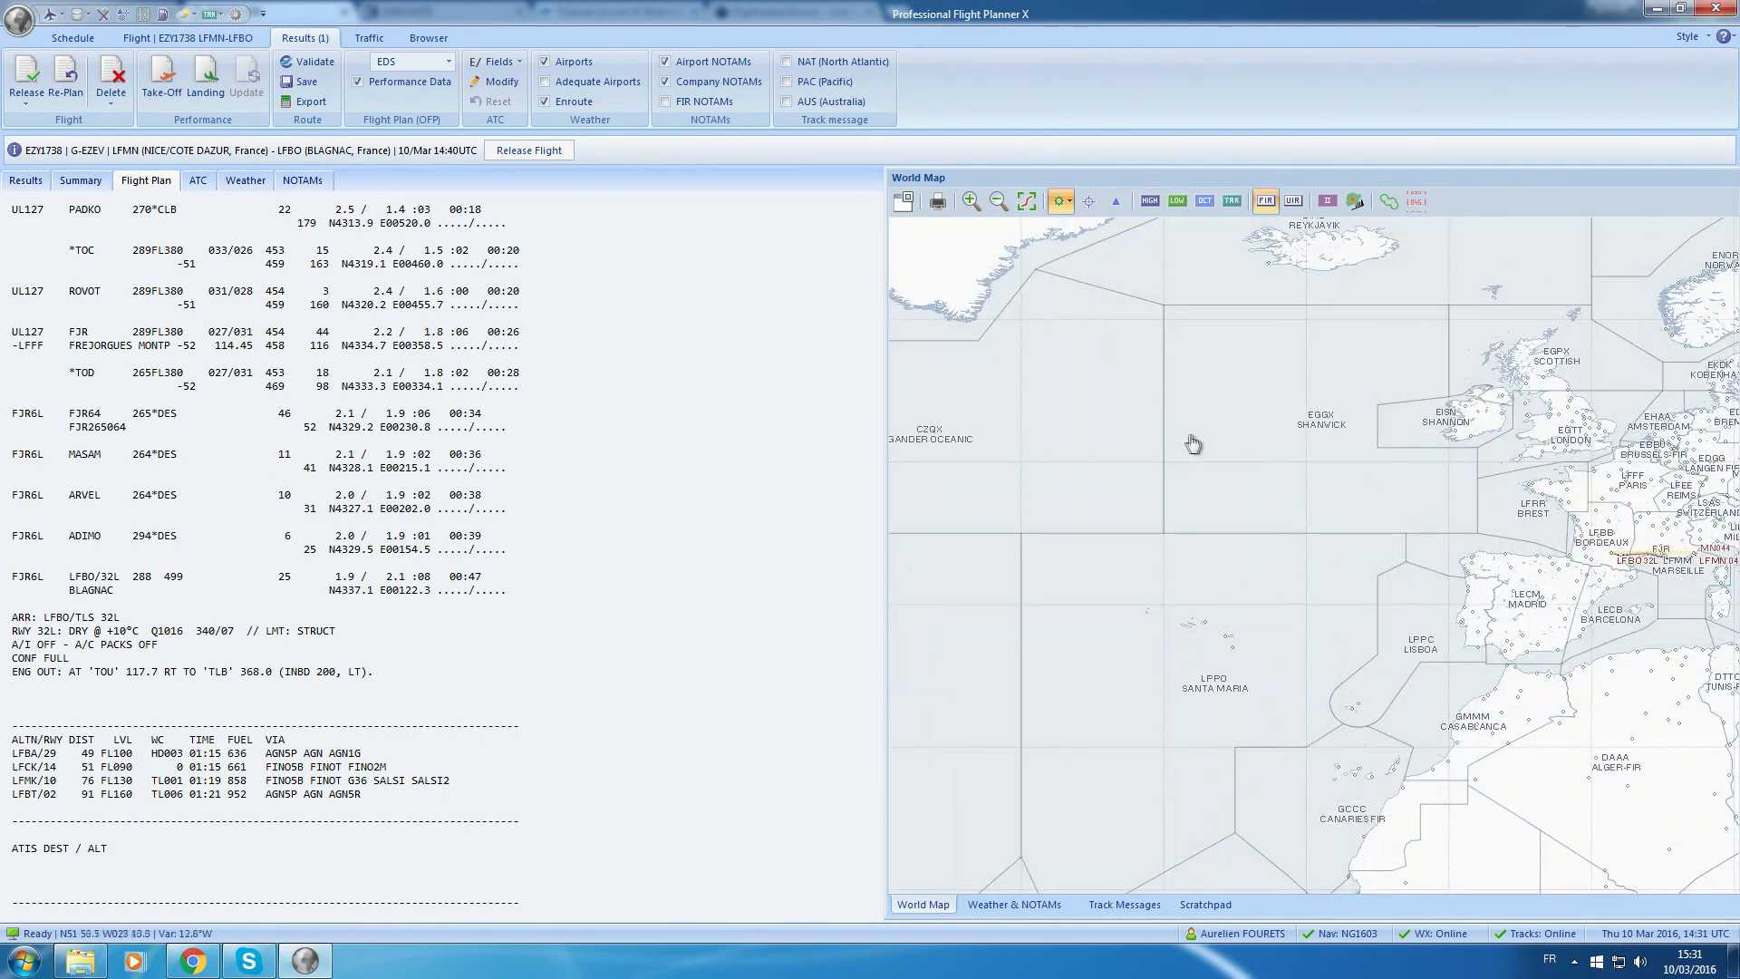
{"action": "left_click_drag", "start_coordinate": [1695, 559], "coordinate": [925, 404]}
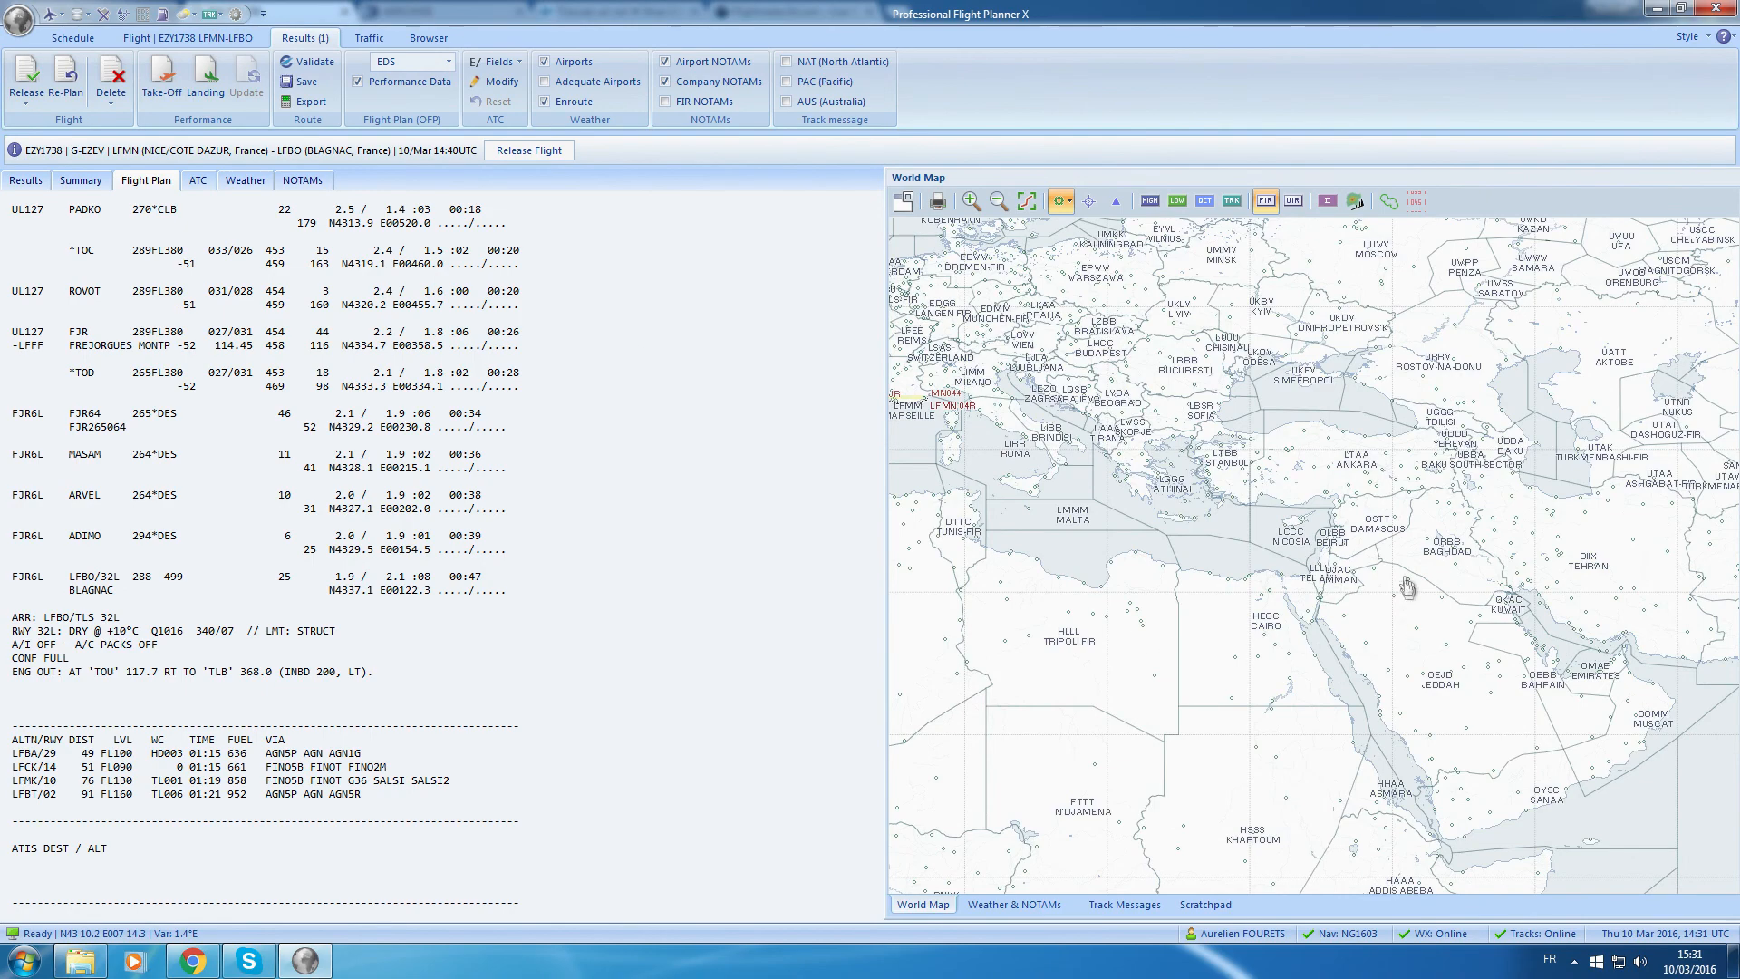
{"action": "scroll", "coordinate": [1408, 587], "scroll_direction": "down", "scroll_amount": 1}
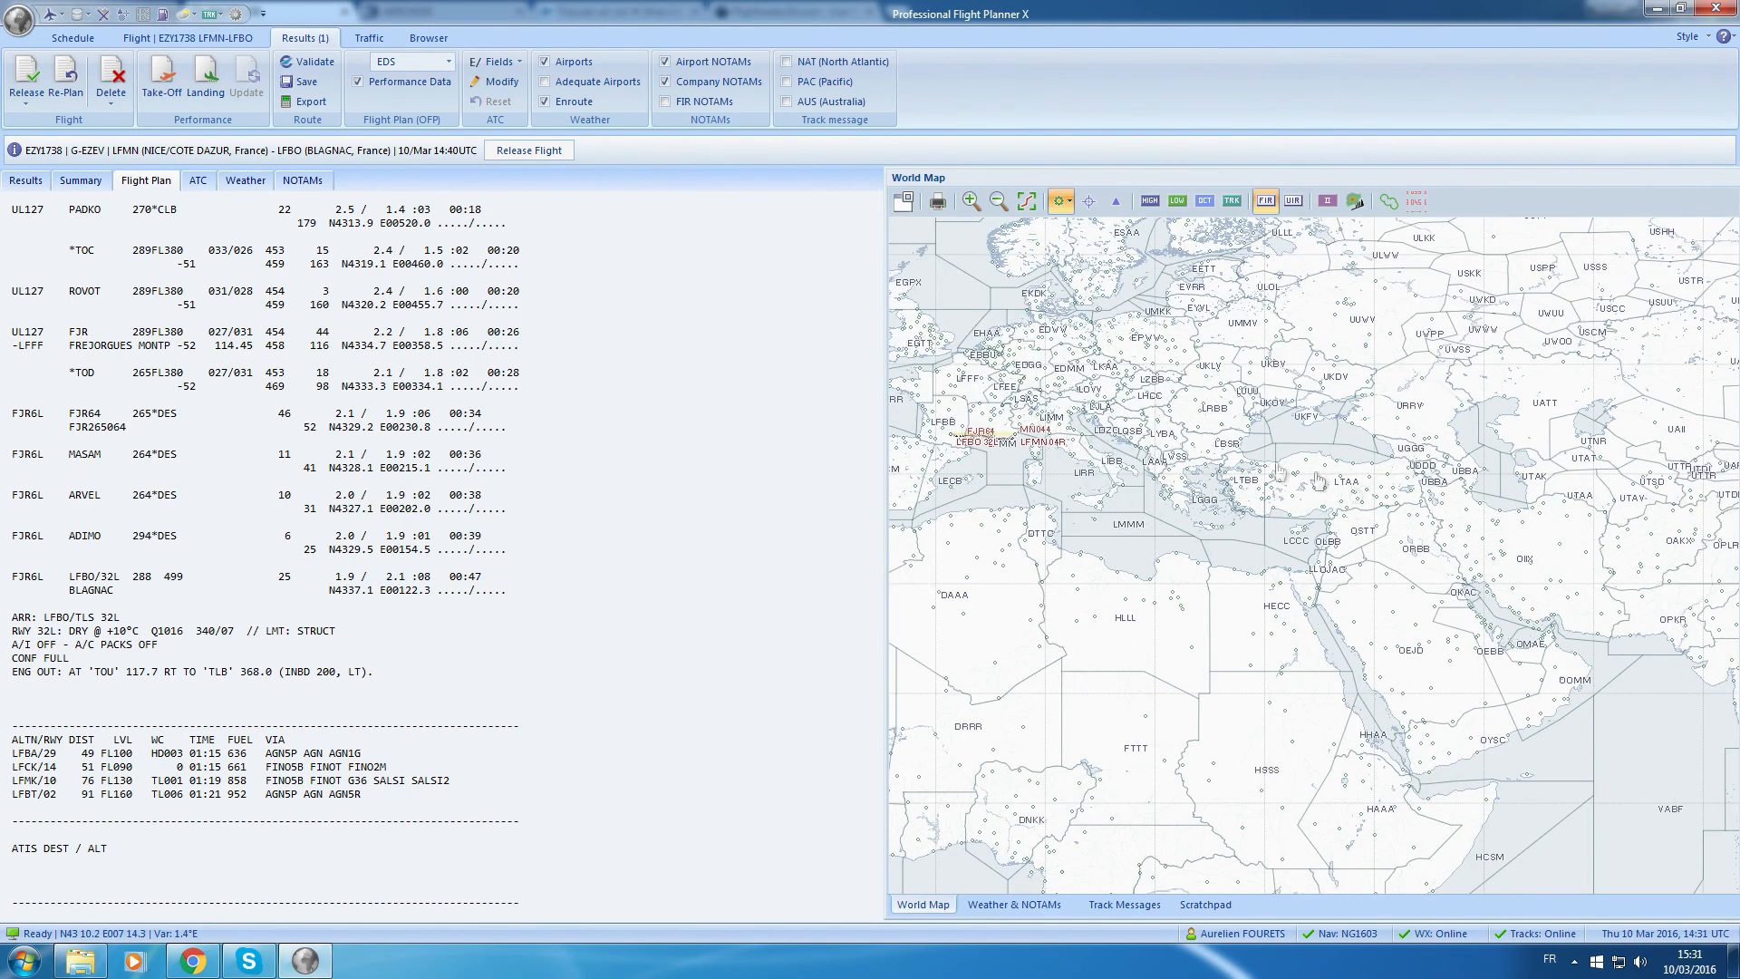
Survey the world map around the Middle East and return to a close view of the Nice–Toulouse route.
{"action": "scroll", "coordinate": [1463, 656], "scroll_direction": "up", "scroll_amount": 1}
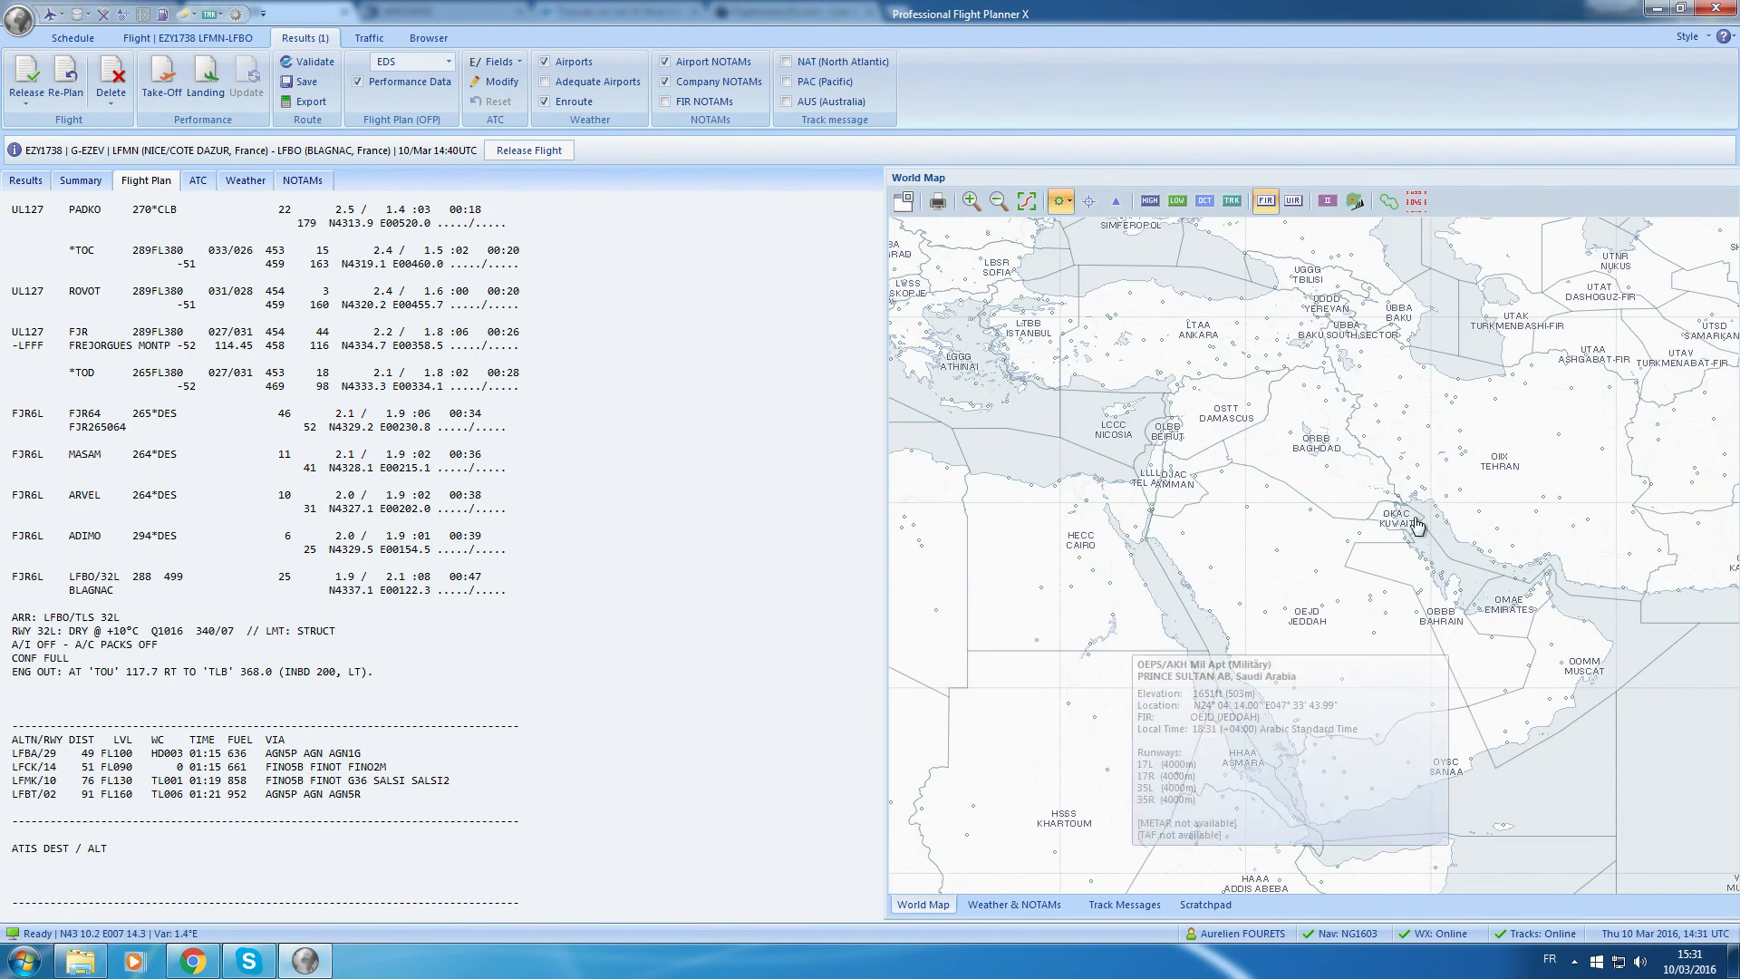
{"action": "mouse_move", "coordinate": [1402, 515]}
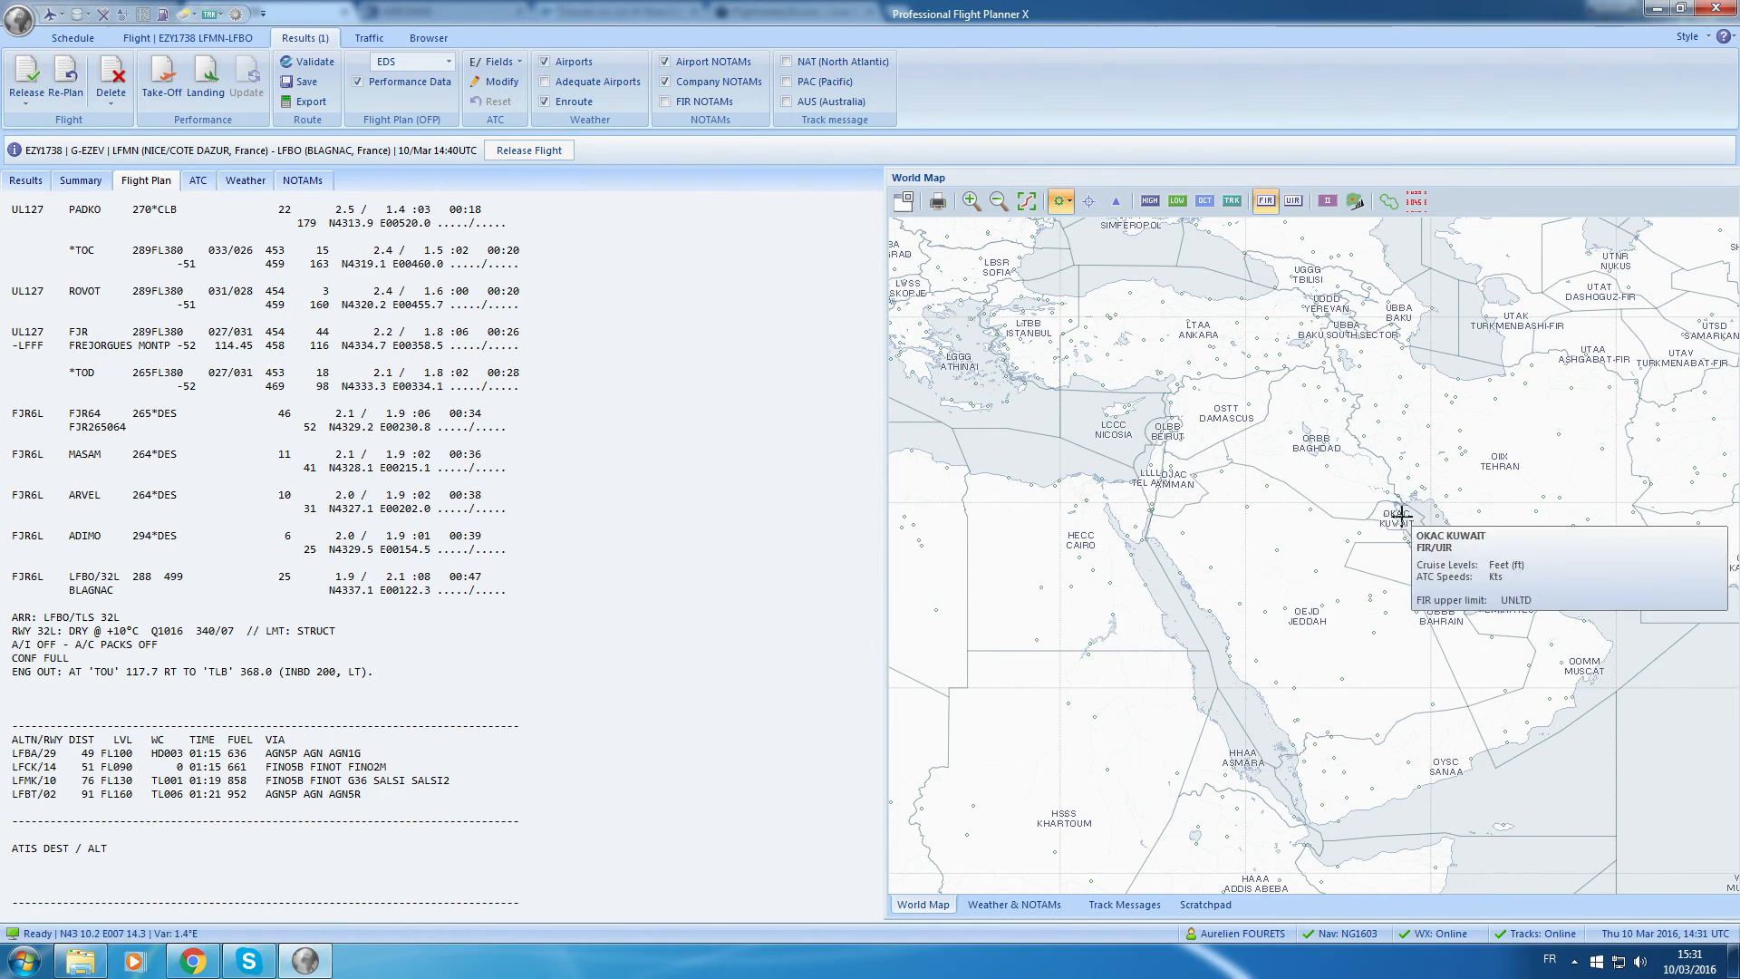
{"action": "left_click_drag", "start_coordinate": [1427, 517], "coordinate": [1576, 547]}
{"action": "left_click_drag", "start_coordinate": [1229, 391], "coordinate": [1494, 522]}
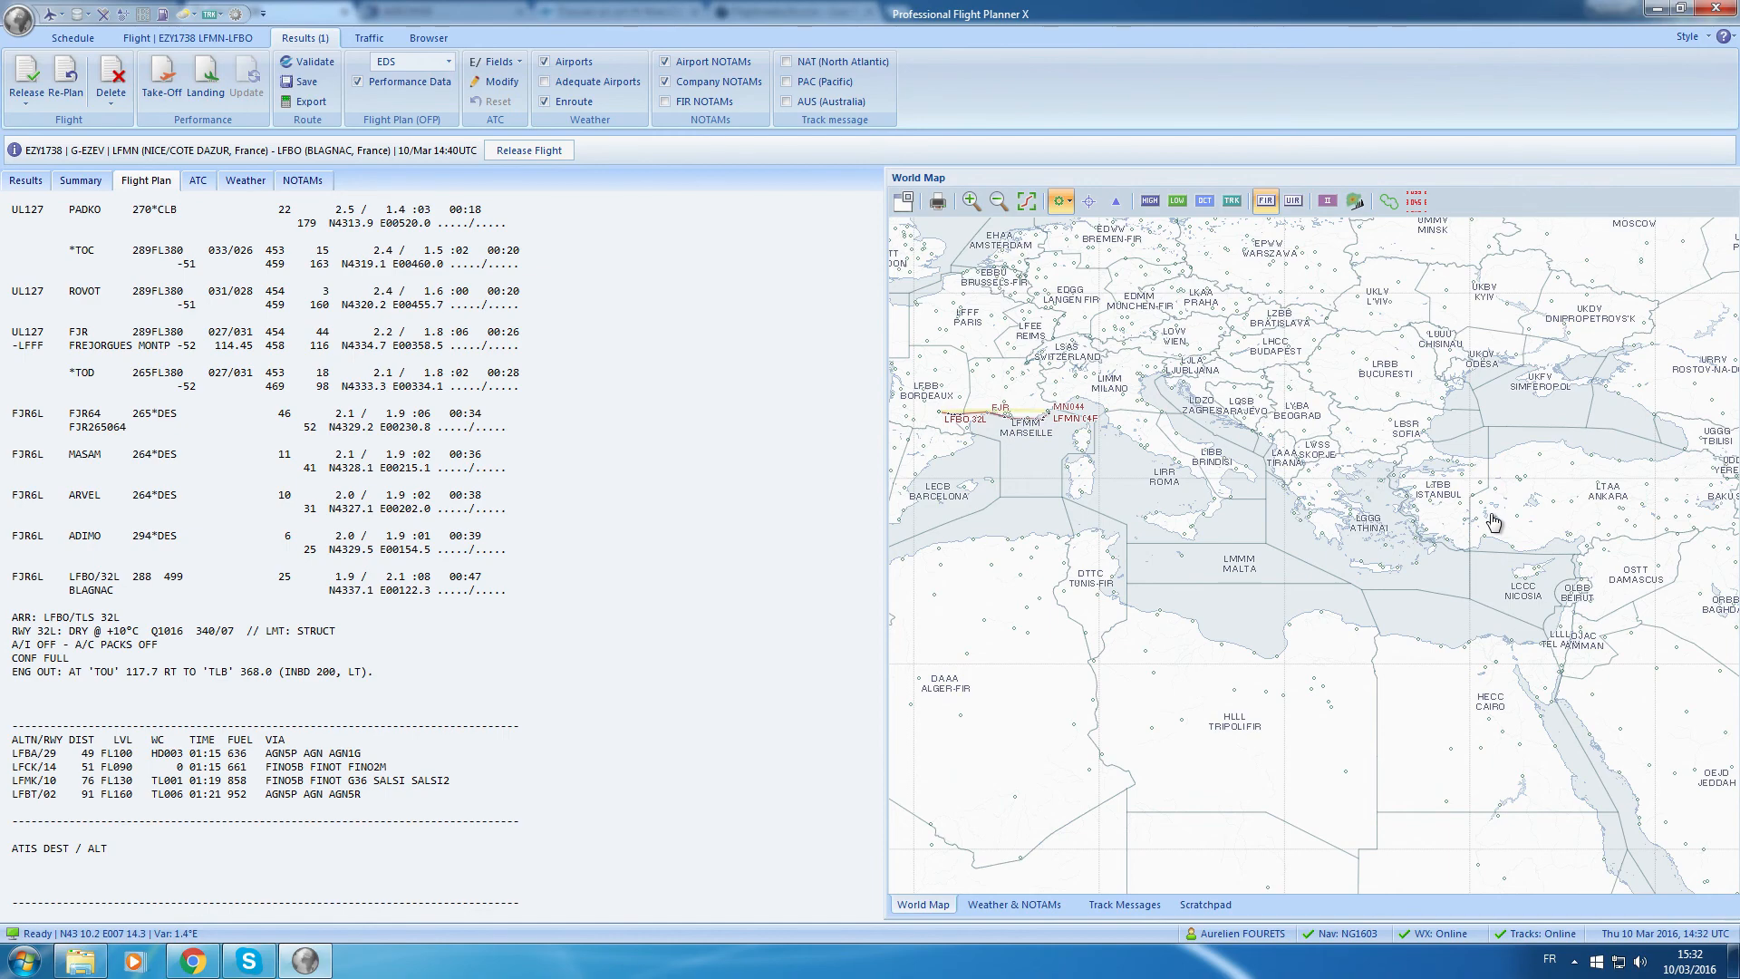
{"action": "scroll", "coordinate": [933, 299], "scroll_direction": "up", "scroll_amount": 4}
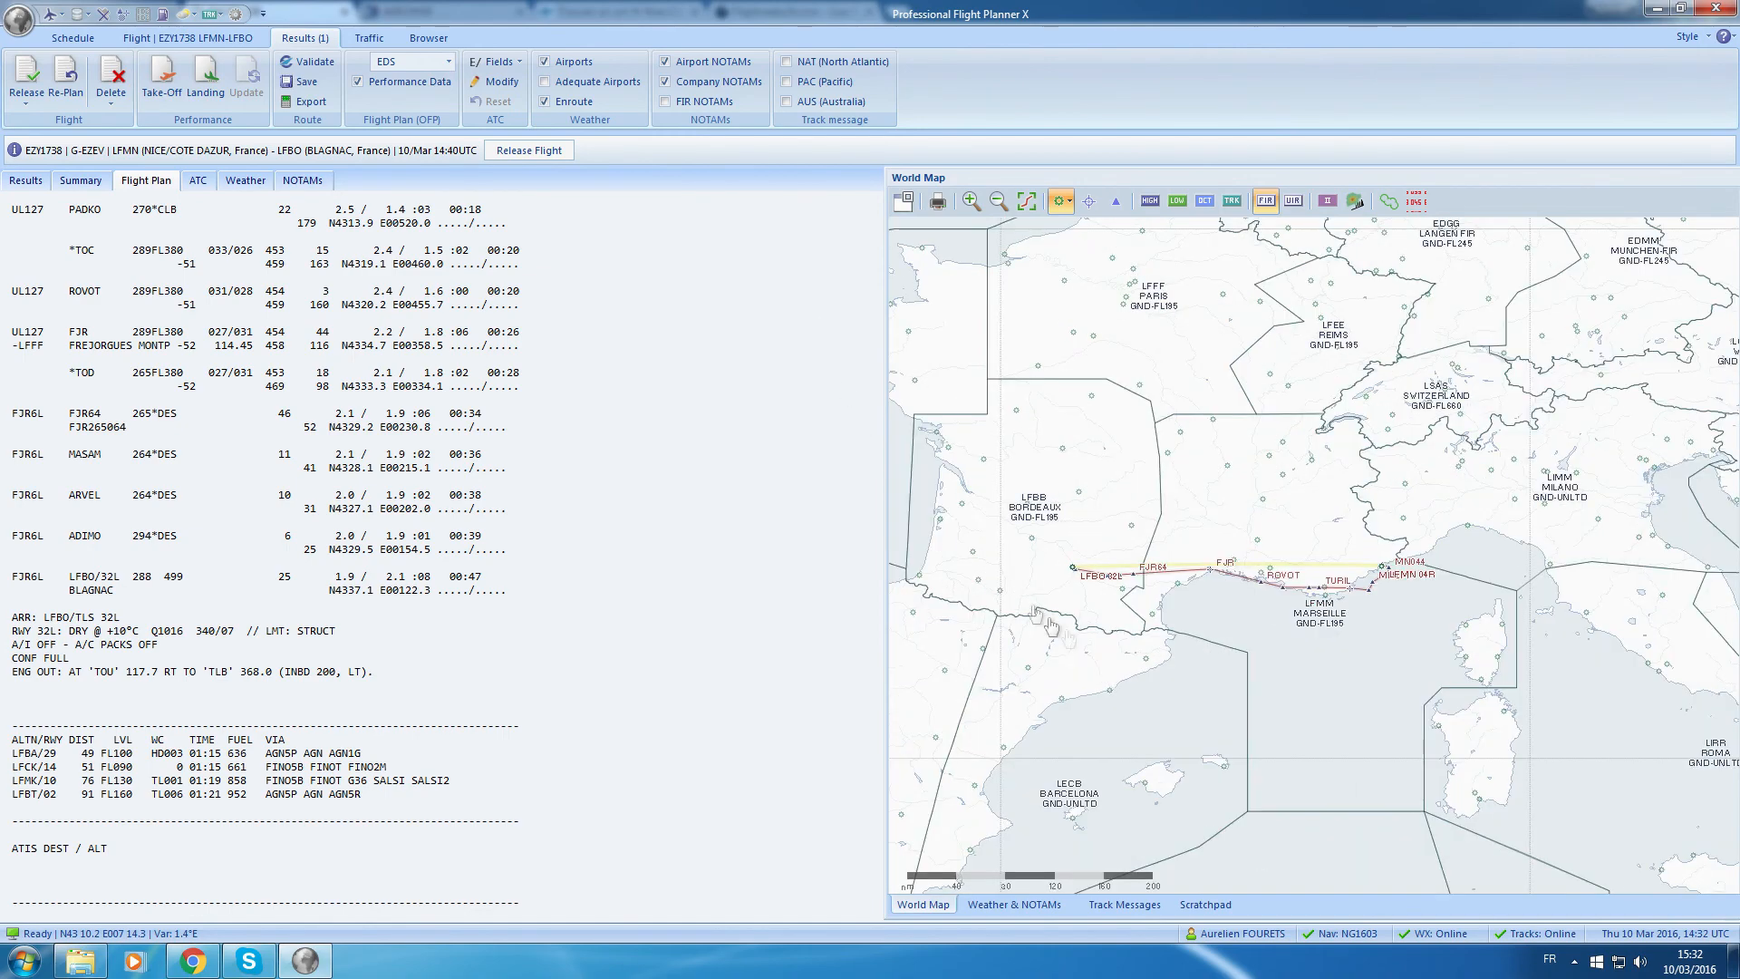
Switch to the AEROWEB site in Chrome and request the OPMET weather messages for LFMN.
{"action": "left_click", "coordinate": [192, 961]}
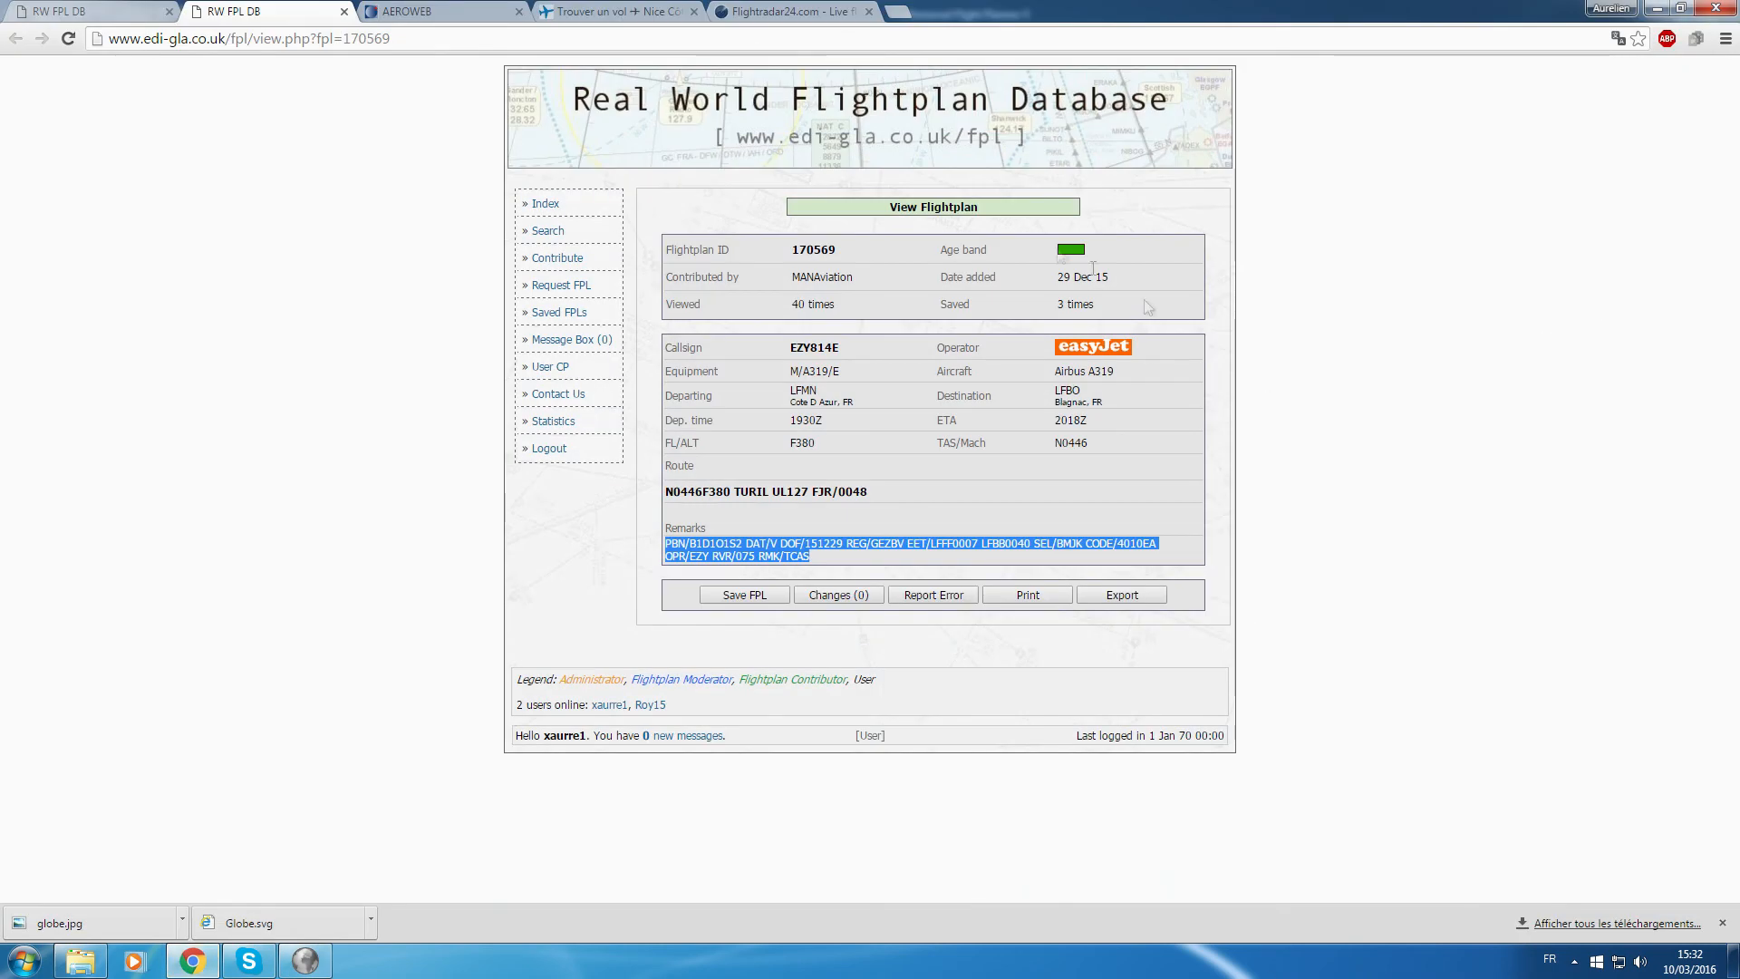
{"action": "left_click", "coordinate": [430, 11]}
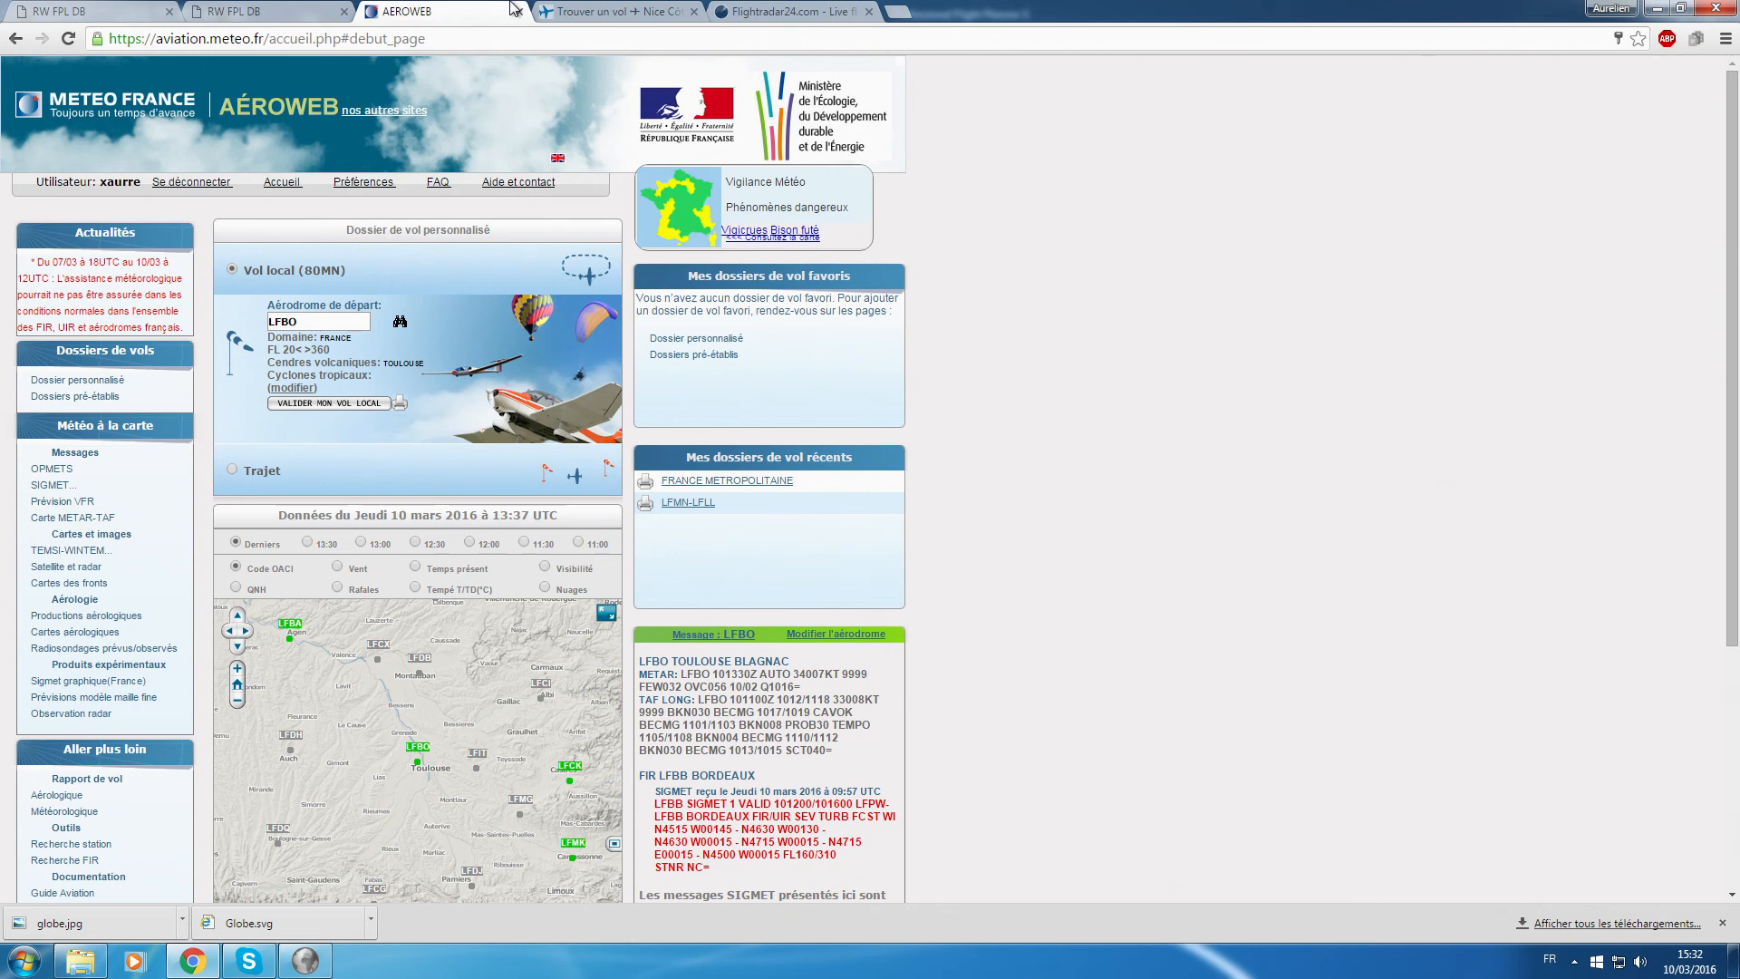
{"action": "left_click", "coordinate": [50, 470]}
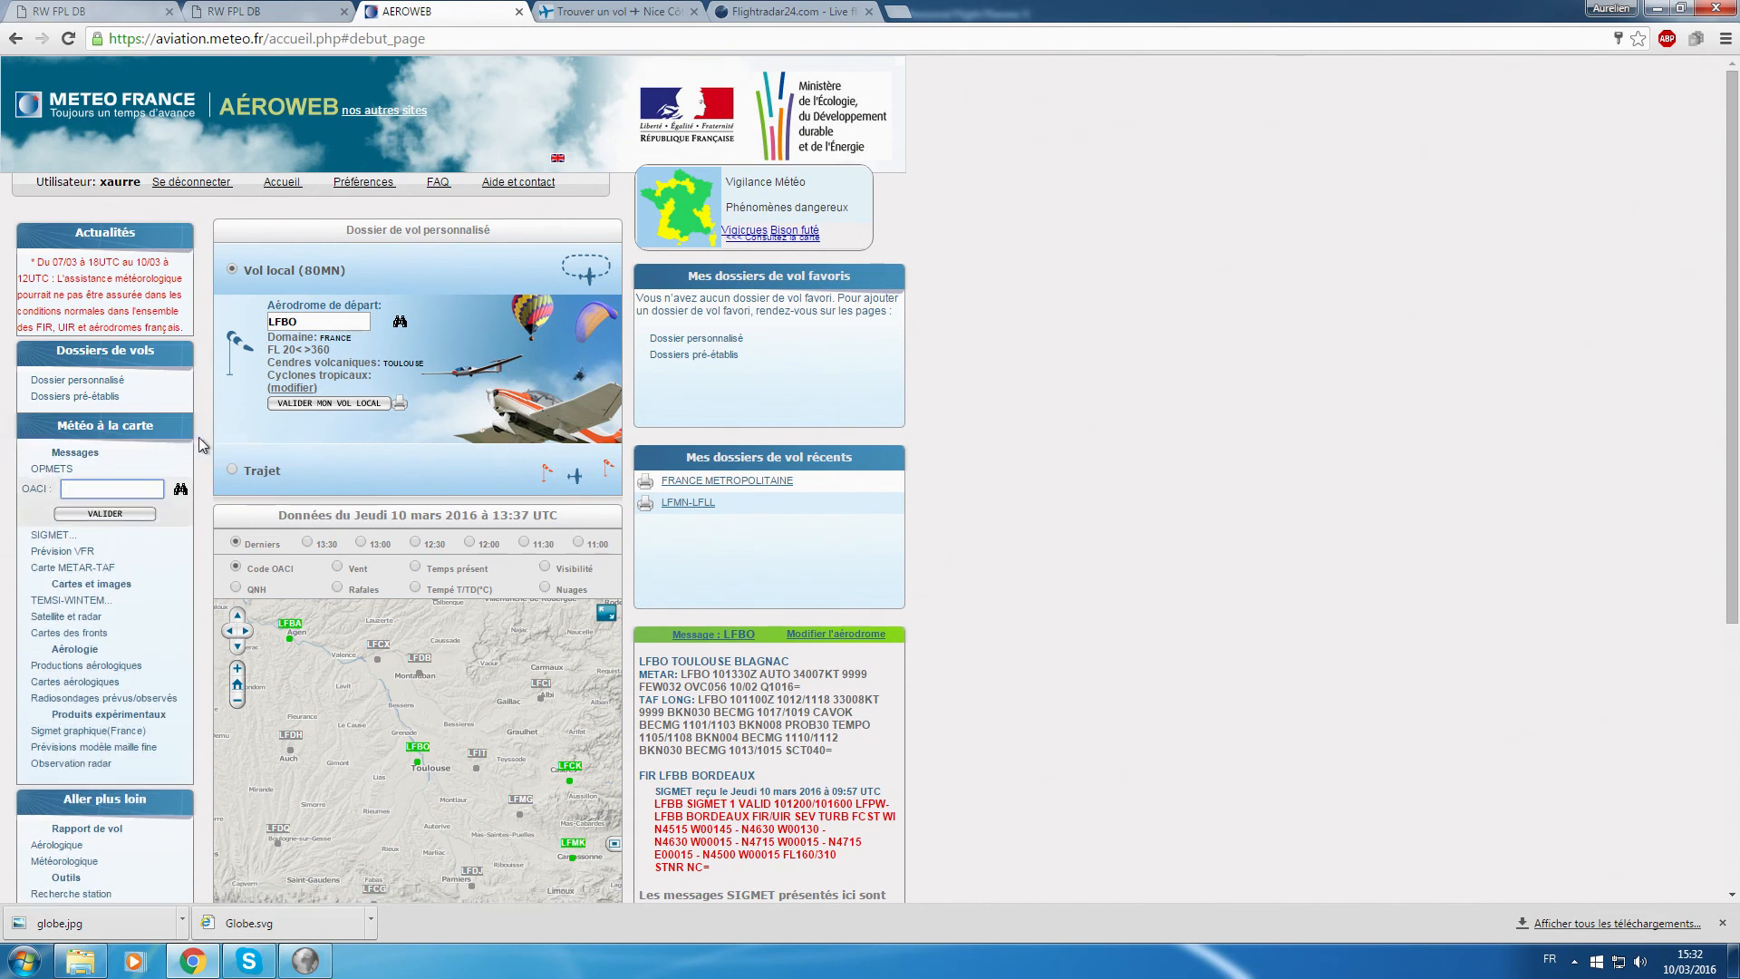
{"action": "type", "text": "LFMN"}
{"action": "left_click", "coordinate": [117, 516]}
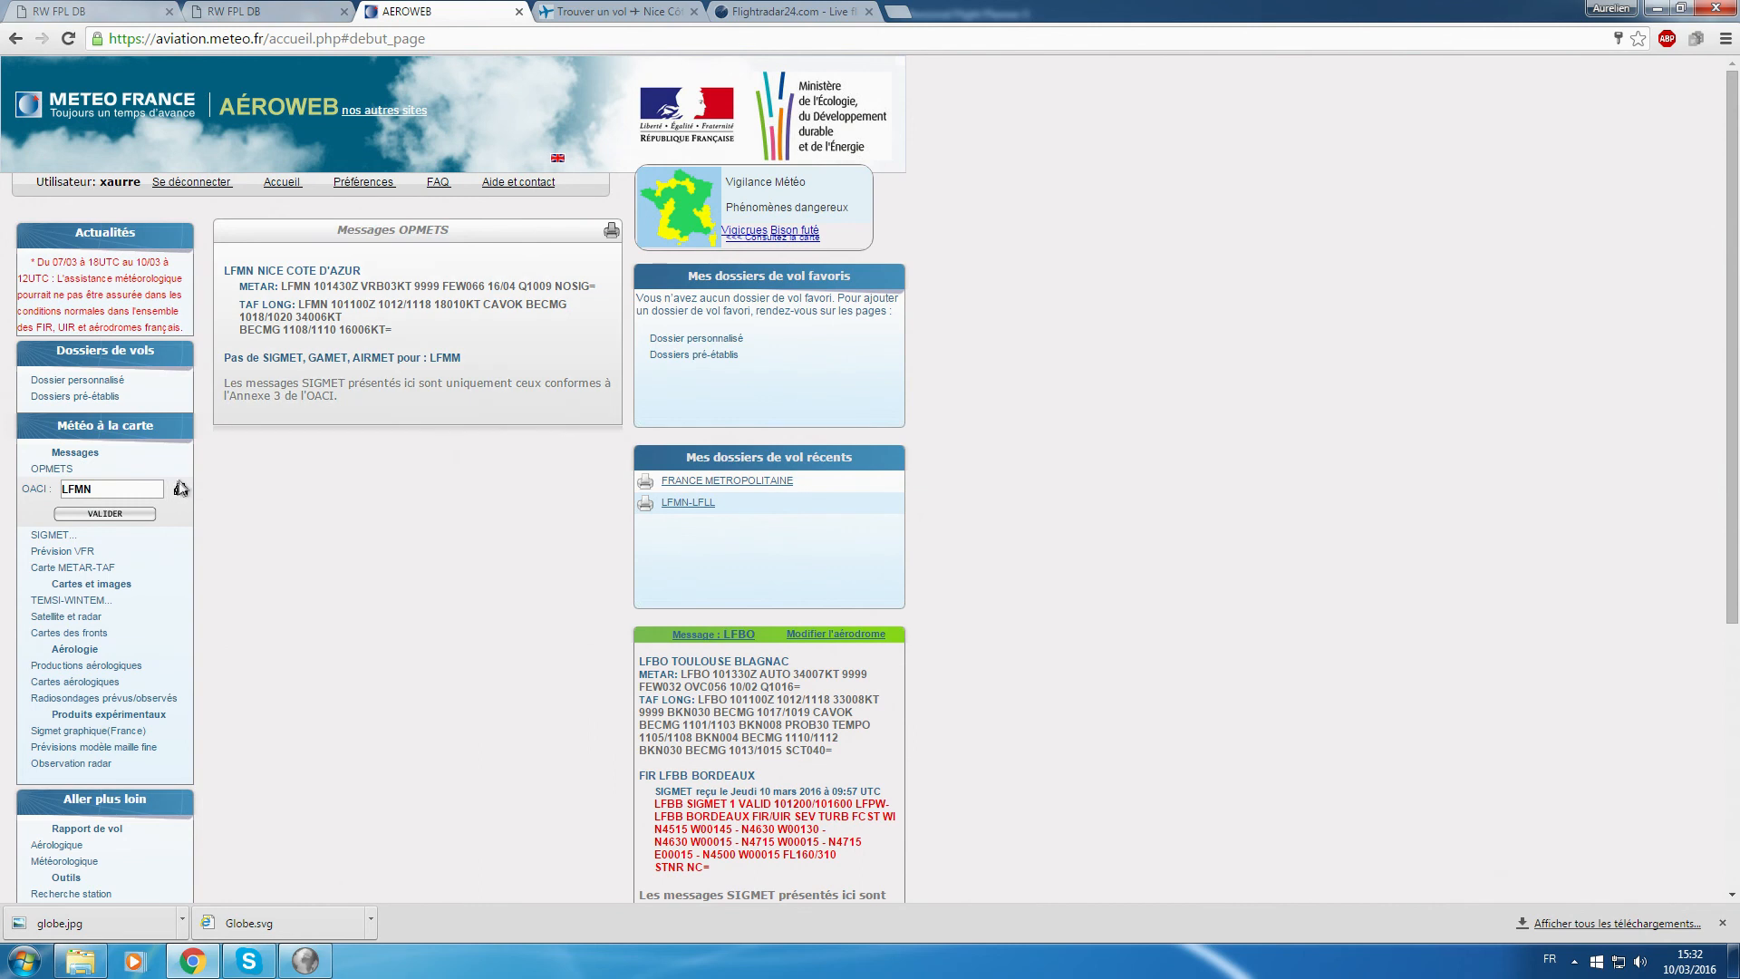
Request the OPMET weather messages for LFBO.
{"action": "left_click", "coordinate": [101, 486]}
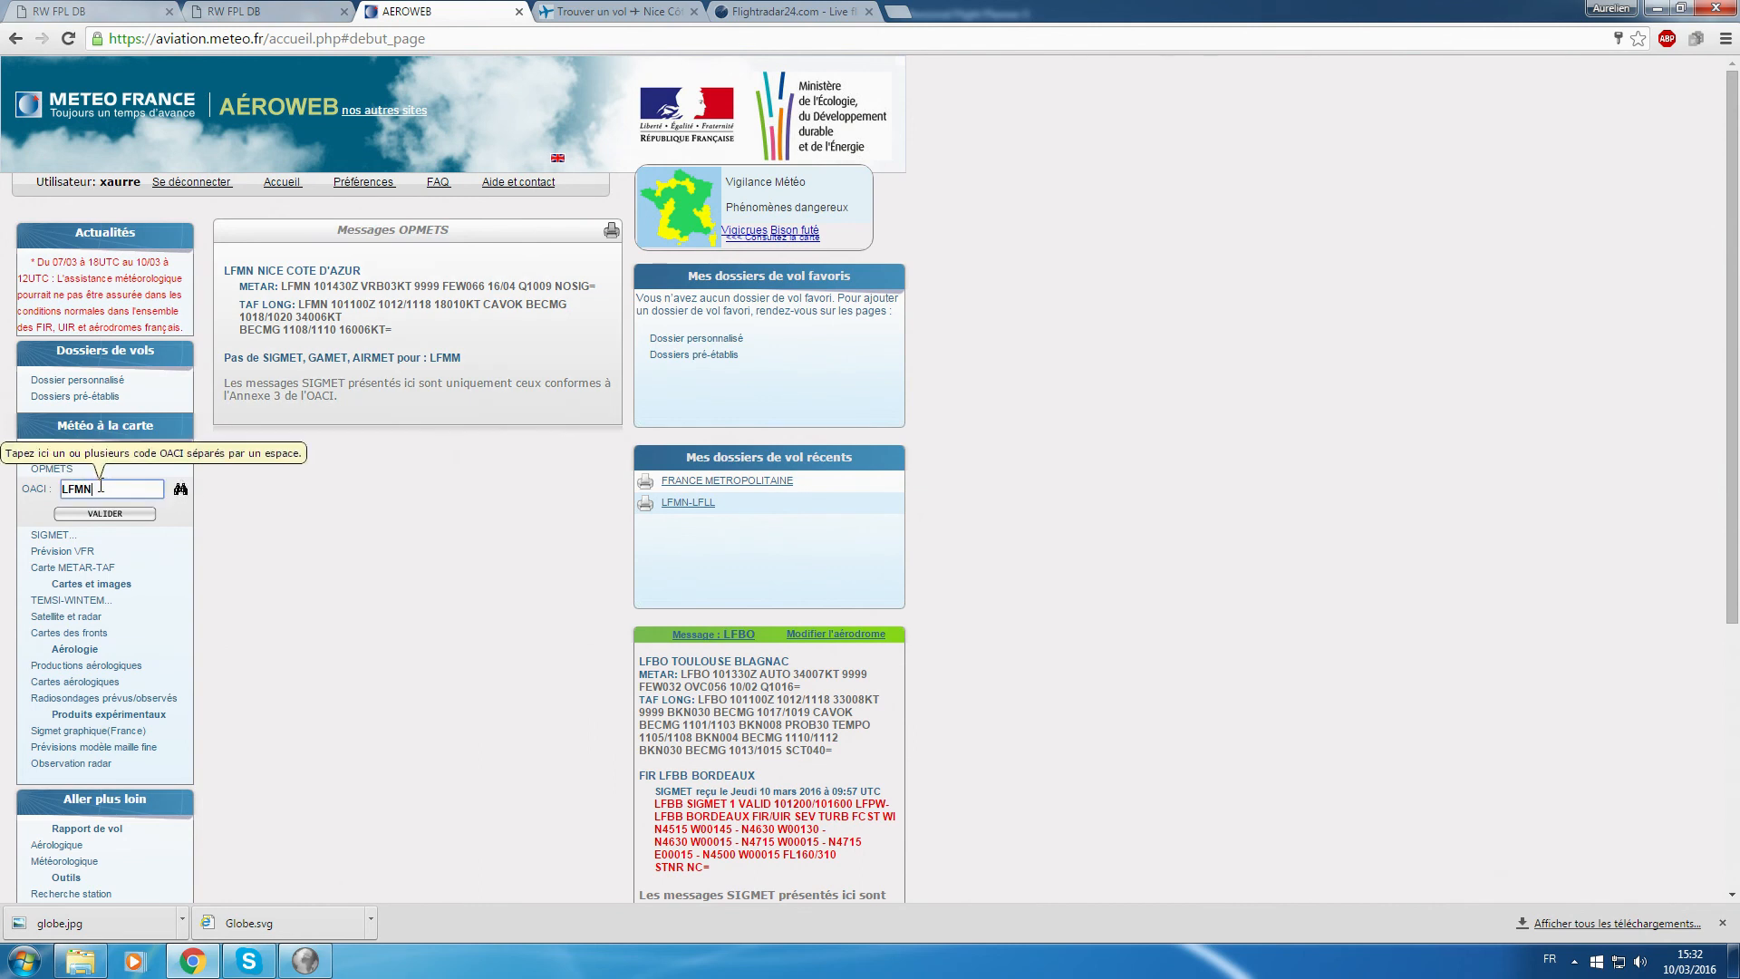
{"action": "key", "text": "BackSpace"}
{"action": "key", "text": "BackSpace"}
{"action": "key", "text": "Return"}
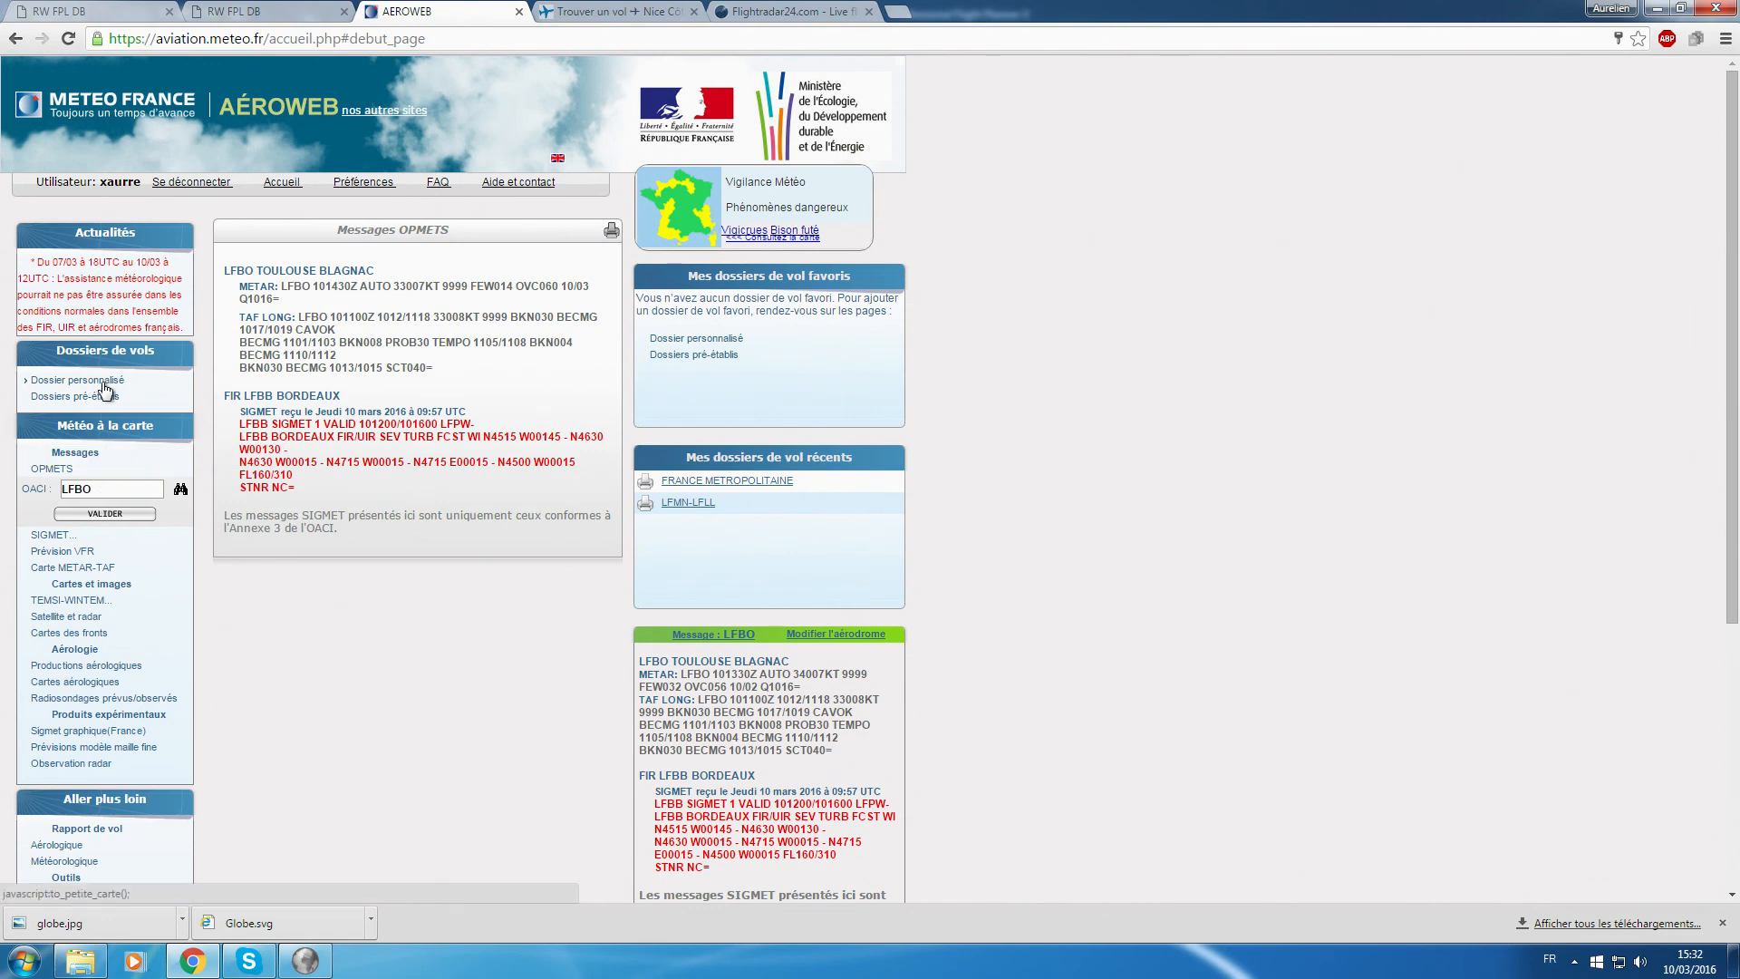
Request the LFMN OPMET messages again and highlight the note about SIGMET messages below them.
{"action": "left_click", "coordinate": [120, 487]}
{"action": "key", "text": "BackSpace"}
{"action": "key", "text": "BackSpace"}
{"action": "type", "text": "MN"}
{"action": "key", "text": "Return"}
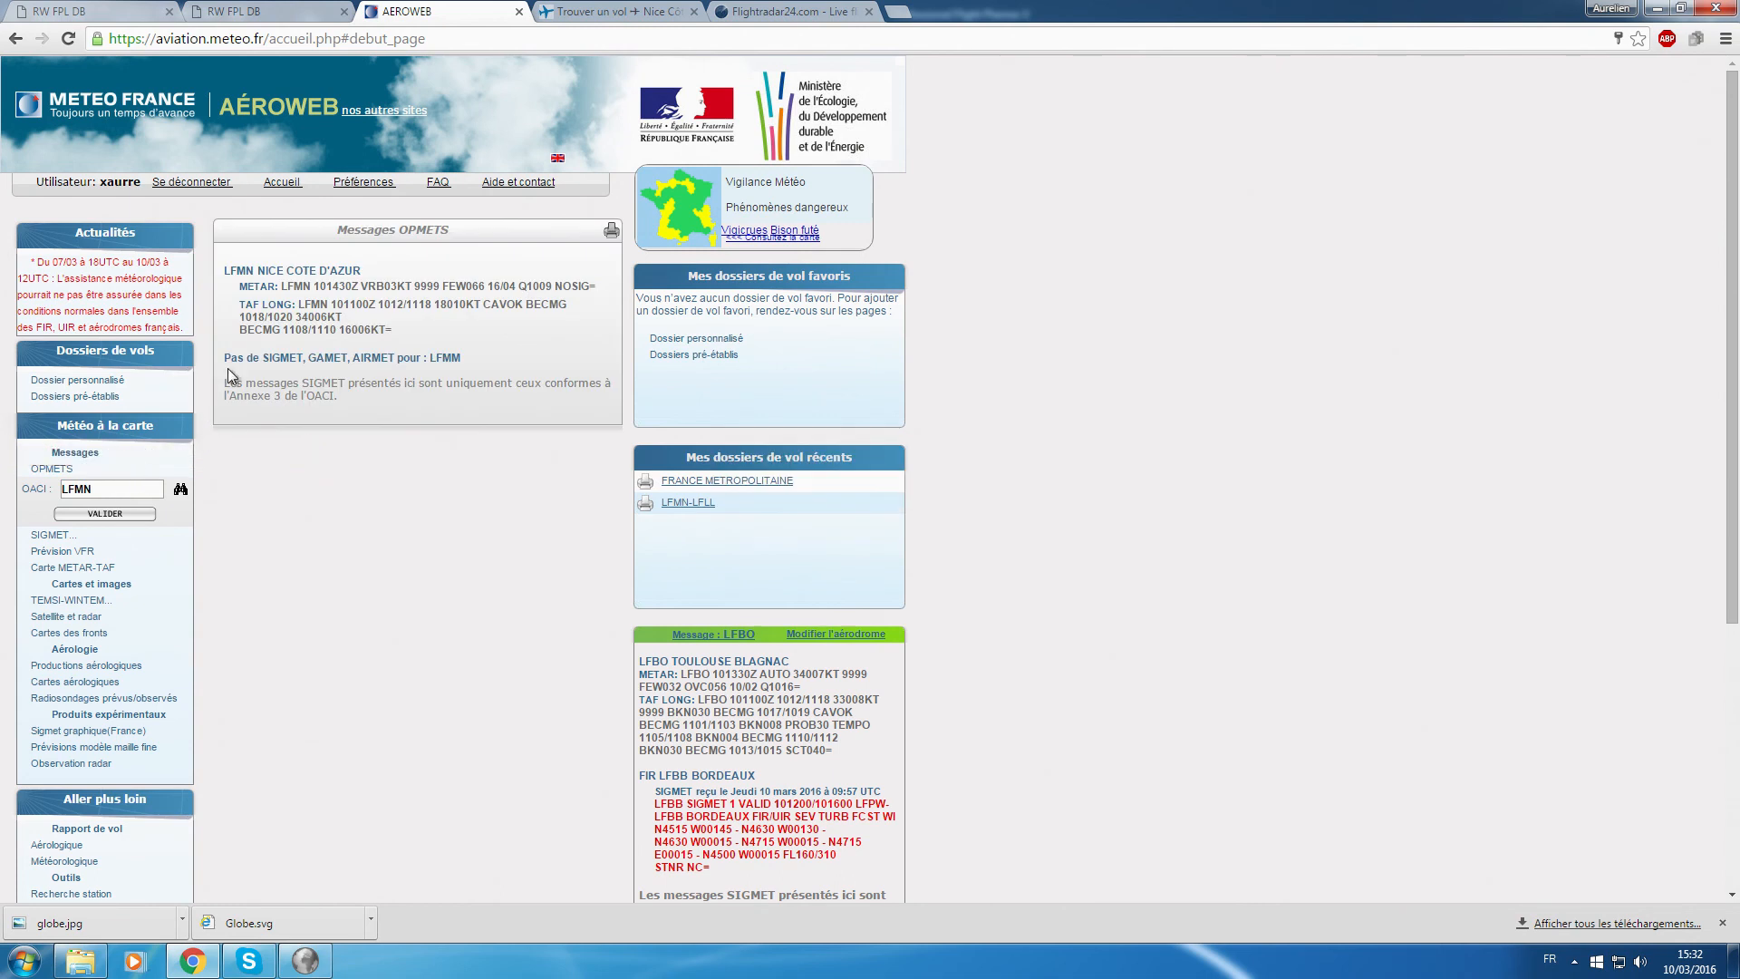
{"action": "left_click_drag", "start_coordinate": [319, 370], "coordinate": [330, 419]}
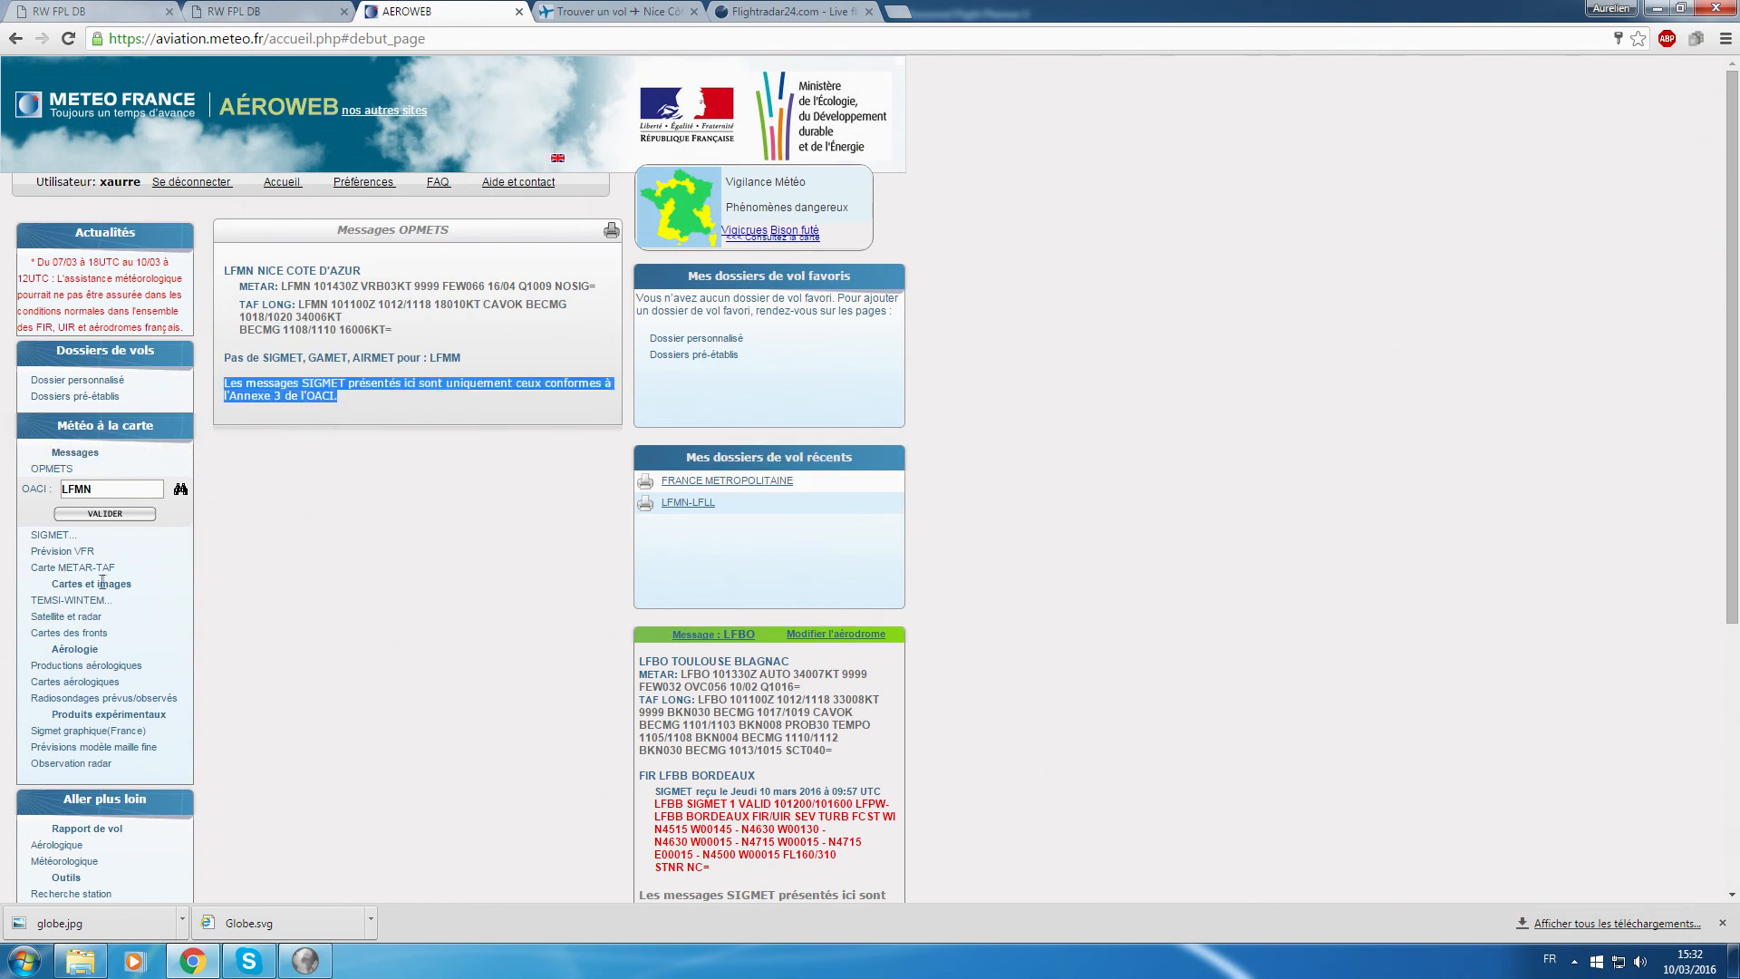
Display the WINTEM chart for France at flight levels 20/100 and examine it together with the smaller charts below.
{"action": "left_click", "coordinate": [83, 600]}
{"action": "left_click", "coordinate": [125, 595]}
{"action": "left_click", "coordinate": [128, 594]}
{"action": "left_click", "coordinate": [147, 617]}
{"action": "left_click", "coordinate": [134, 601]}
{"action": "left_click", "coordinate": [133, 627]}
{"action": "left_click", "coordinate": [134, 634]}
{"action": "left_click", "coordinate": [130, 673]}
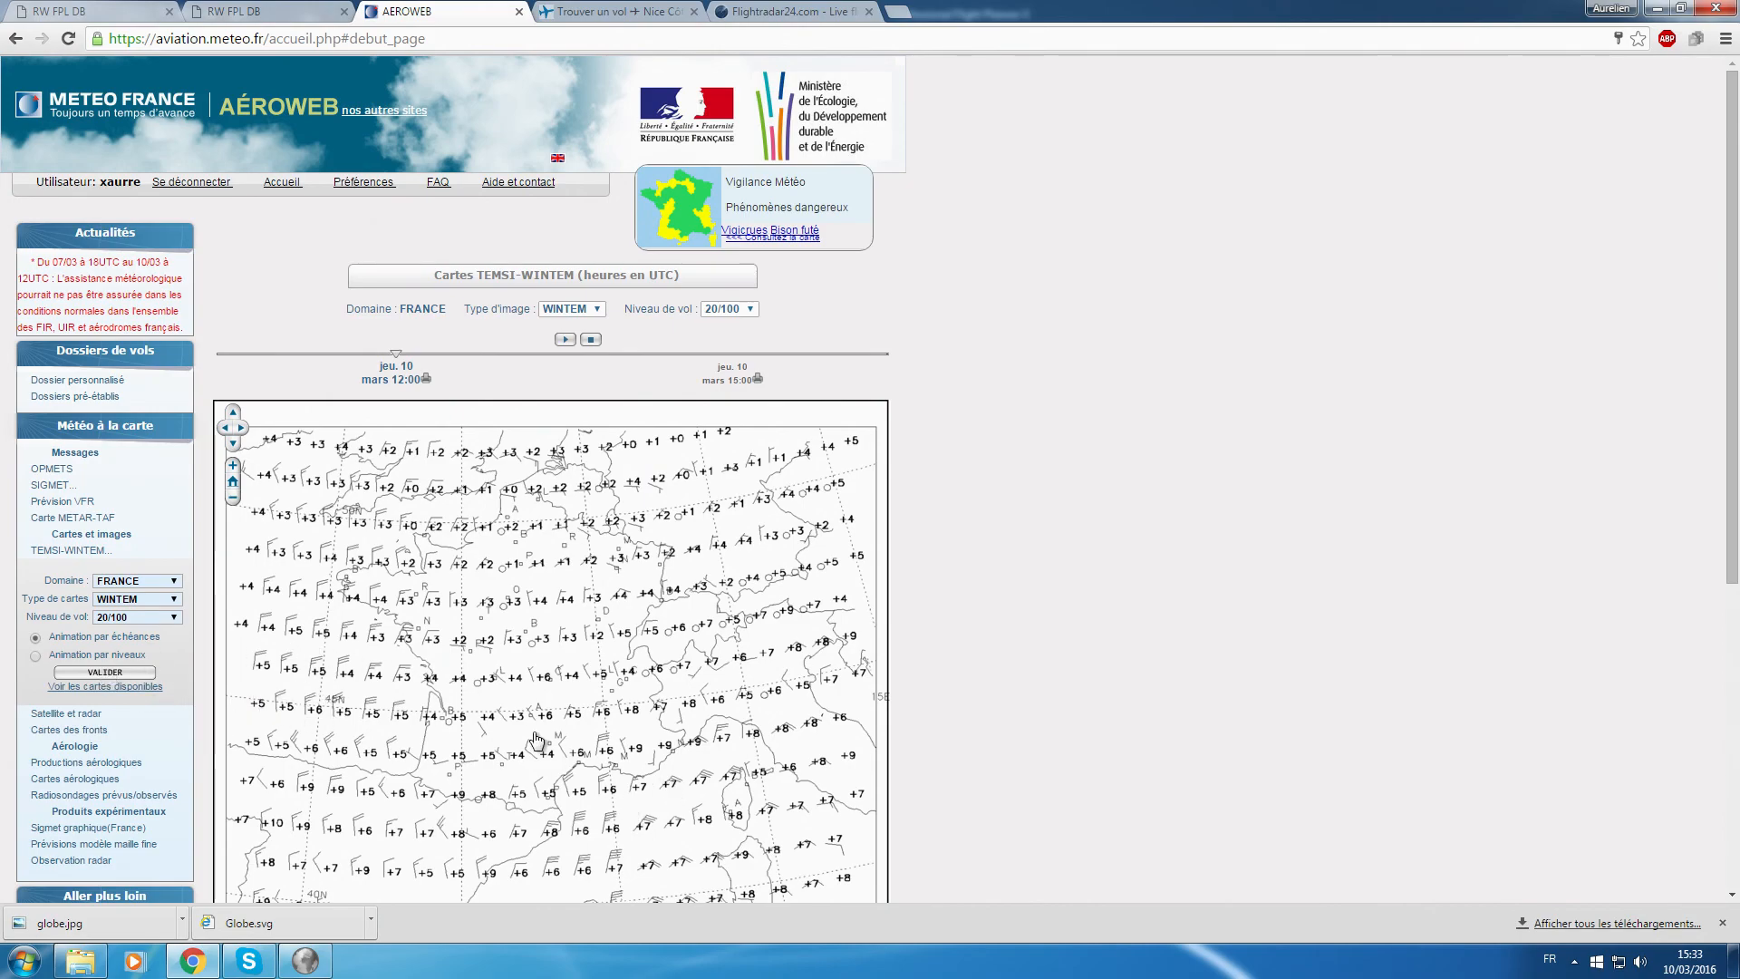
{"action": "scroll", "coordinate": [559, 435], "scroll_direction": "down", "scroll_amount": 4}
{"action": "scroll", "coordinate": [559, 435], "scroll_direction": "down", "scroll_amount": 8}
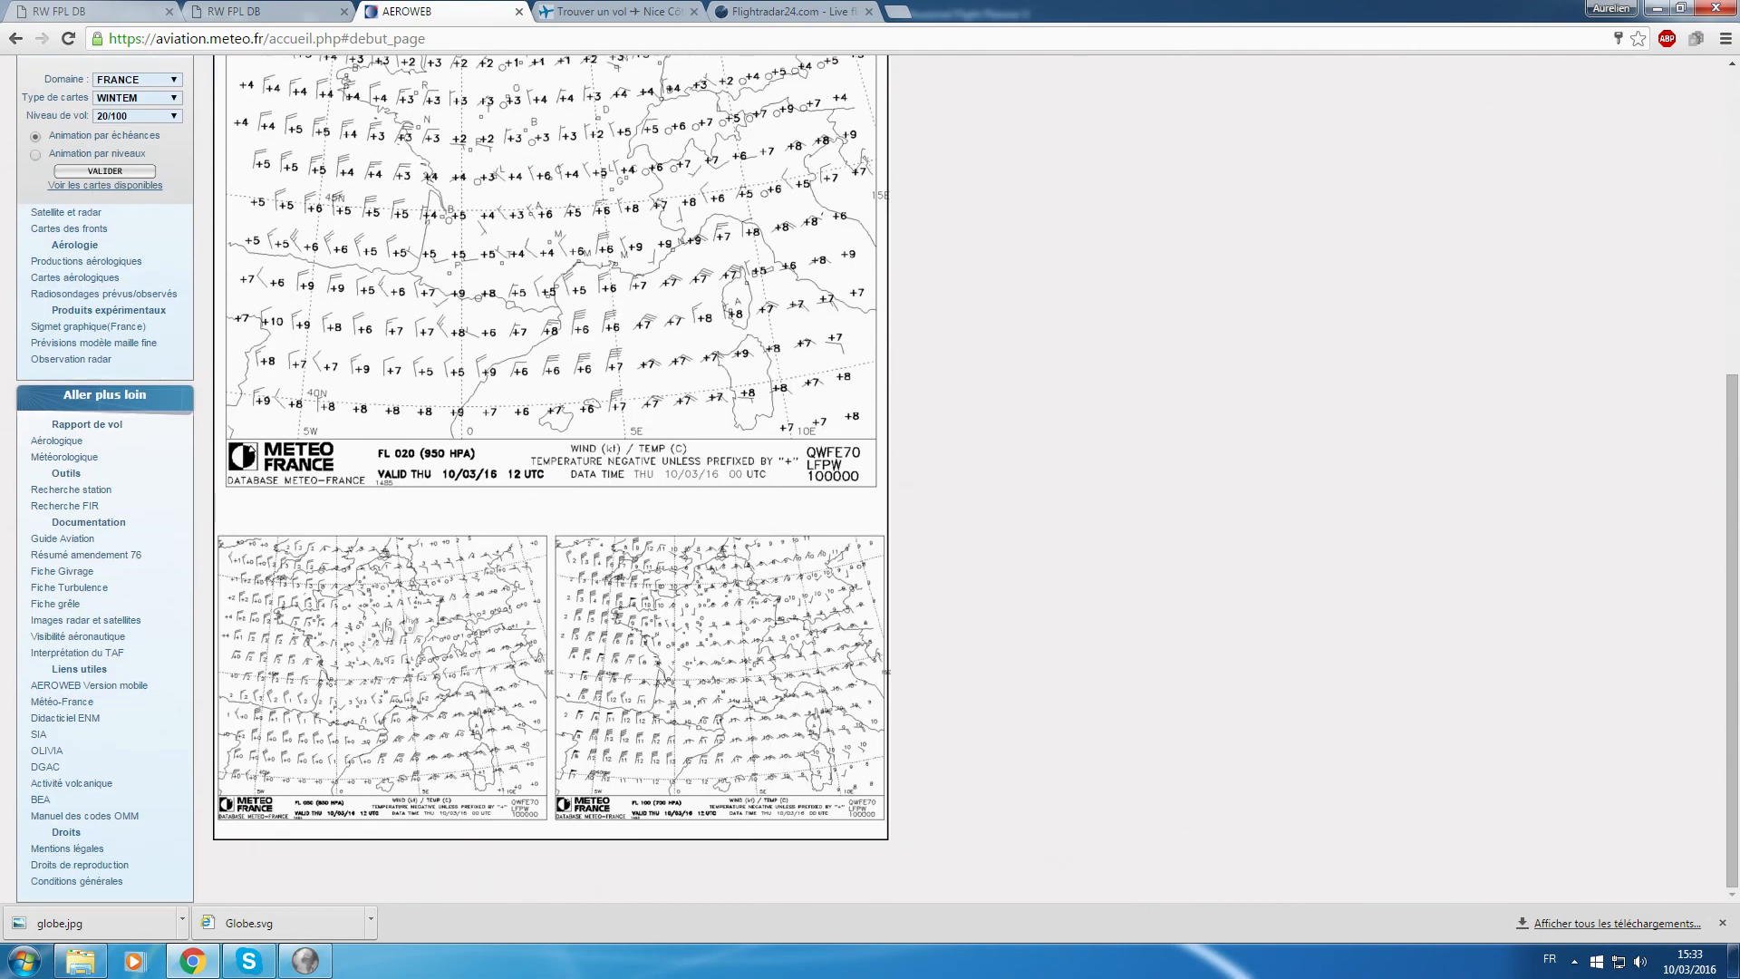
{"action": "scroll", "coordinate": [435, 619], "scroll_direction": "up", "scroll_amount": 2}
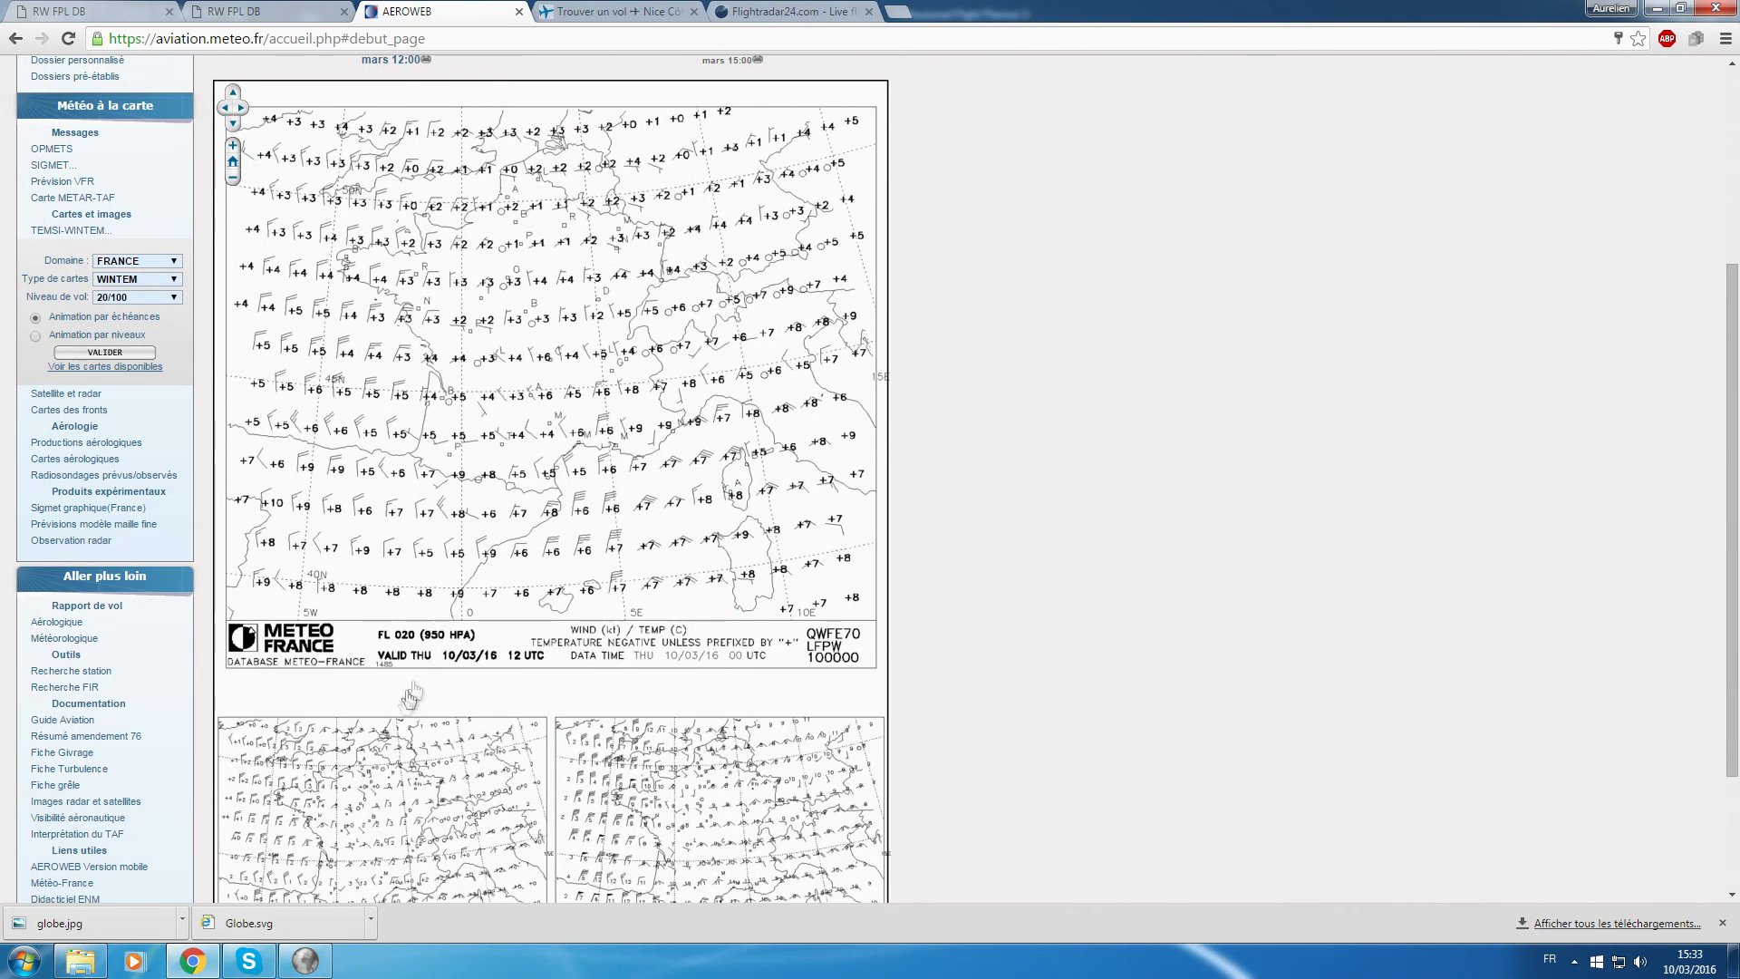
{"action": "scroll", "coordinate": [434, 645], "scroll_direction": "down", "scroll_amount": 2}
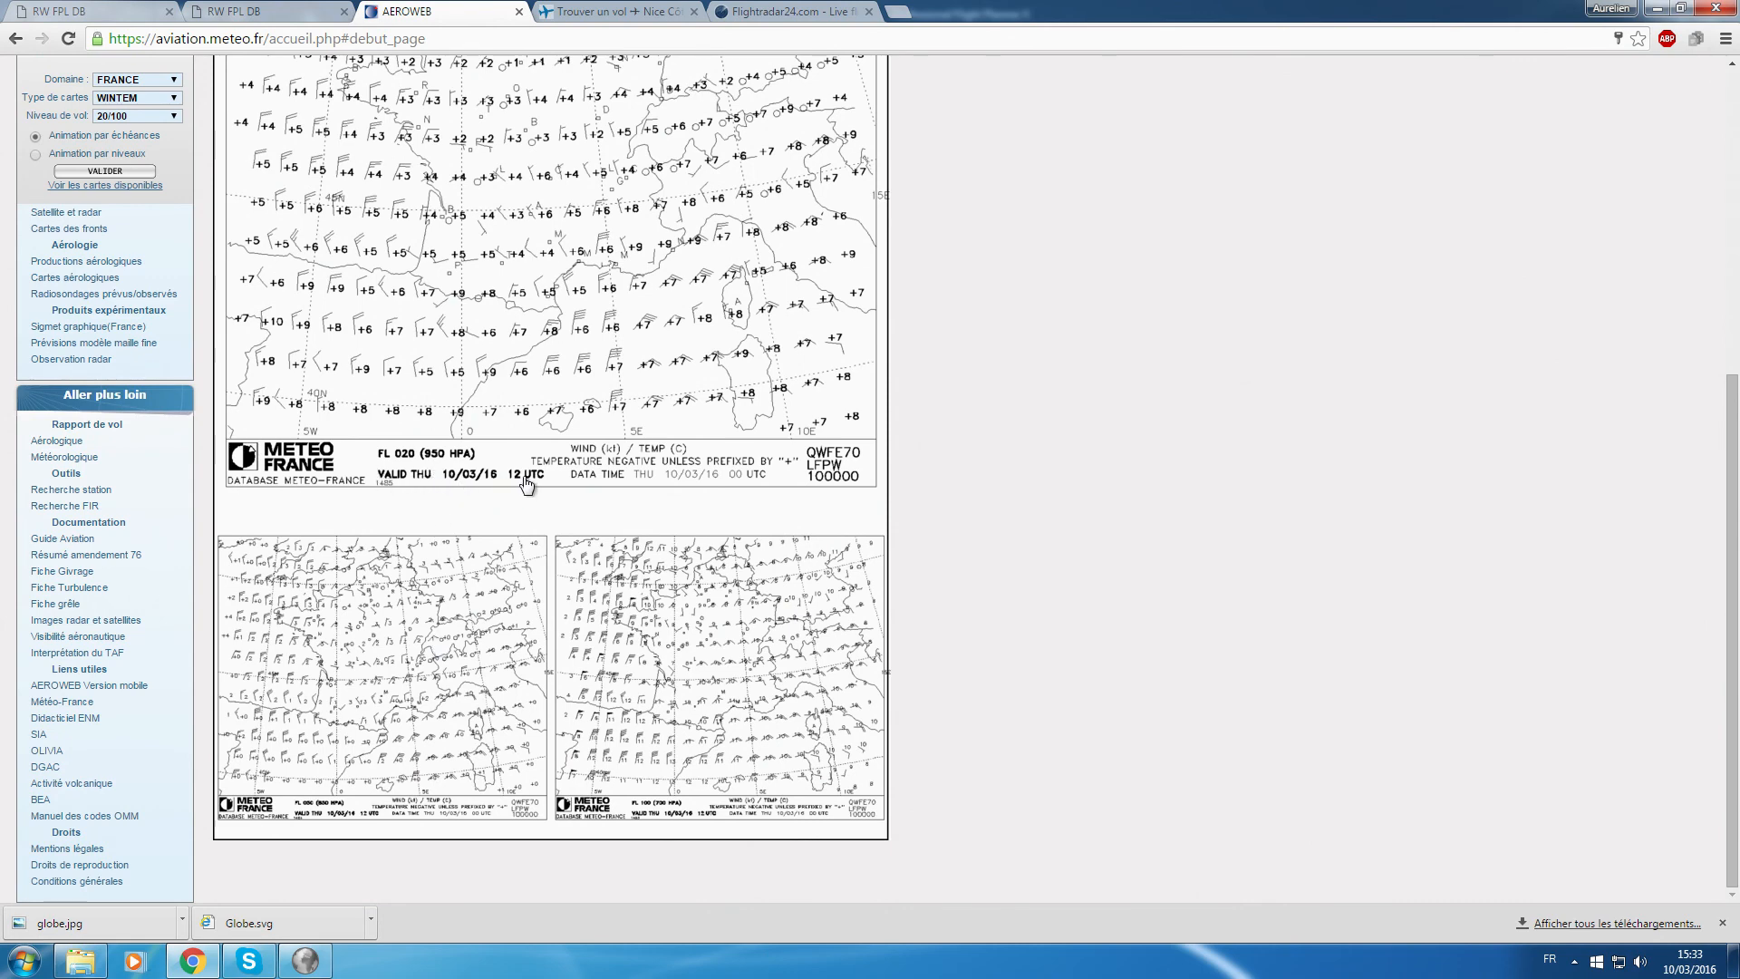
{"action": "scroll", "coordinate": [519, 492], "scroll_direction": "up", "scroll_amount": 5}
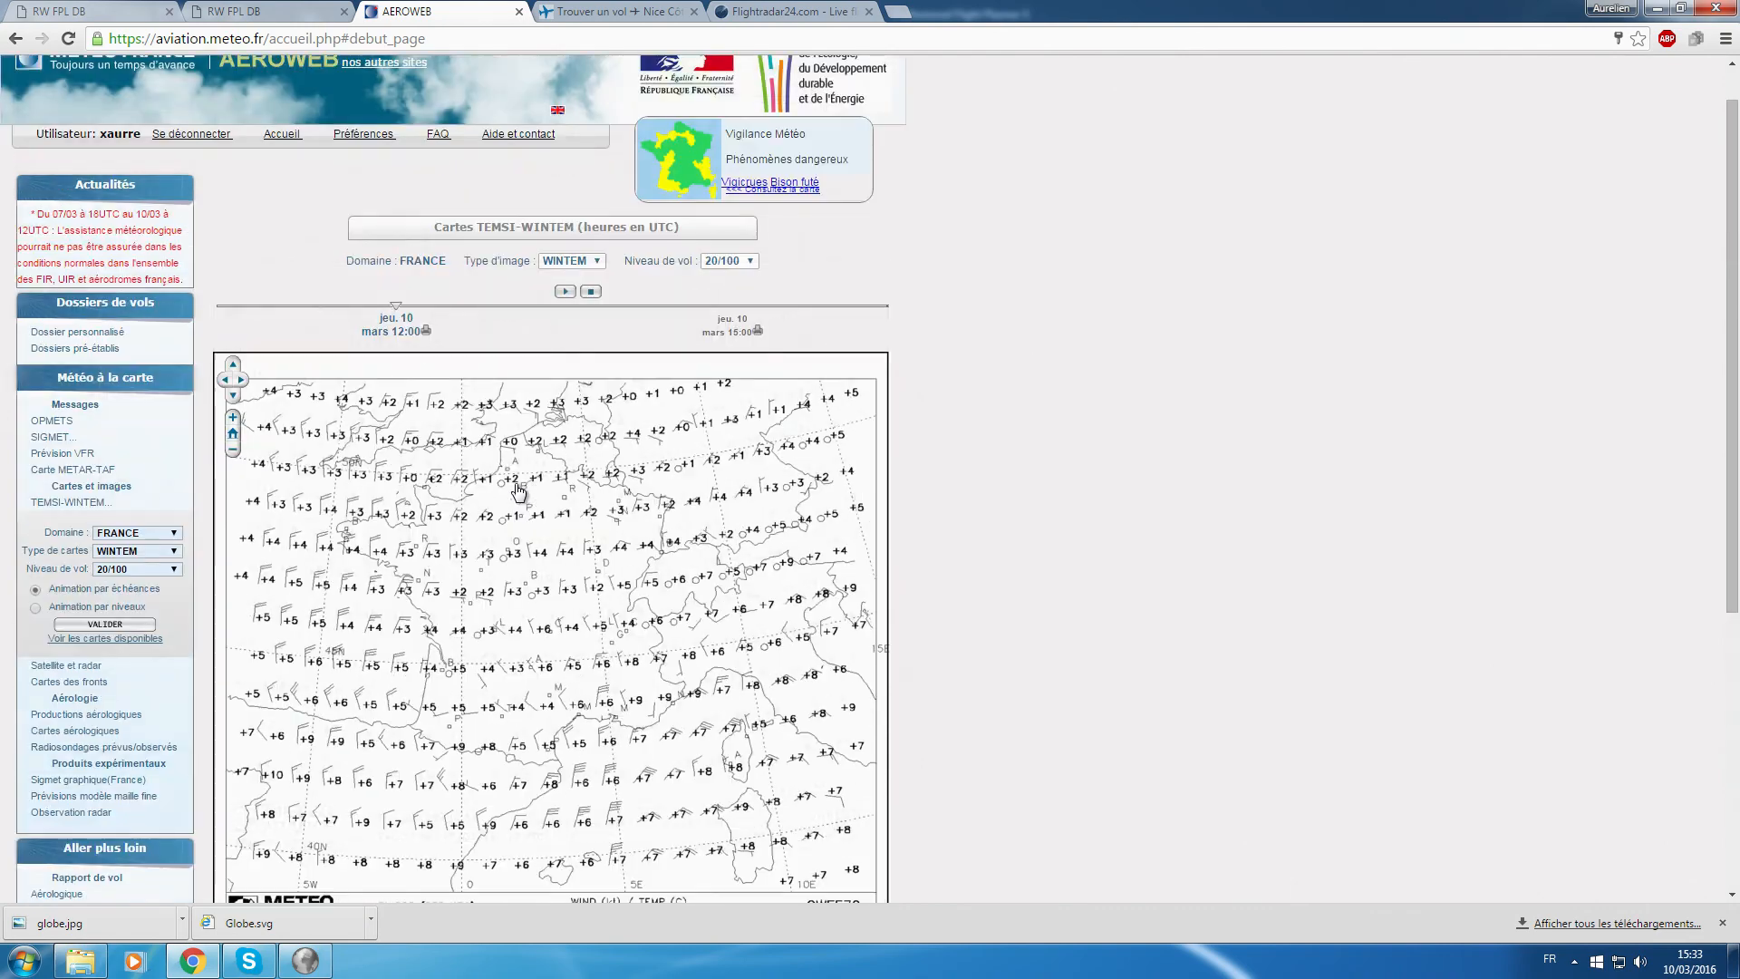
Display the visible satellite image for France and examine the cloud cover over the route area.
{"action": "left_click", "coordinate": [66, 665]}
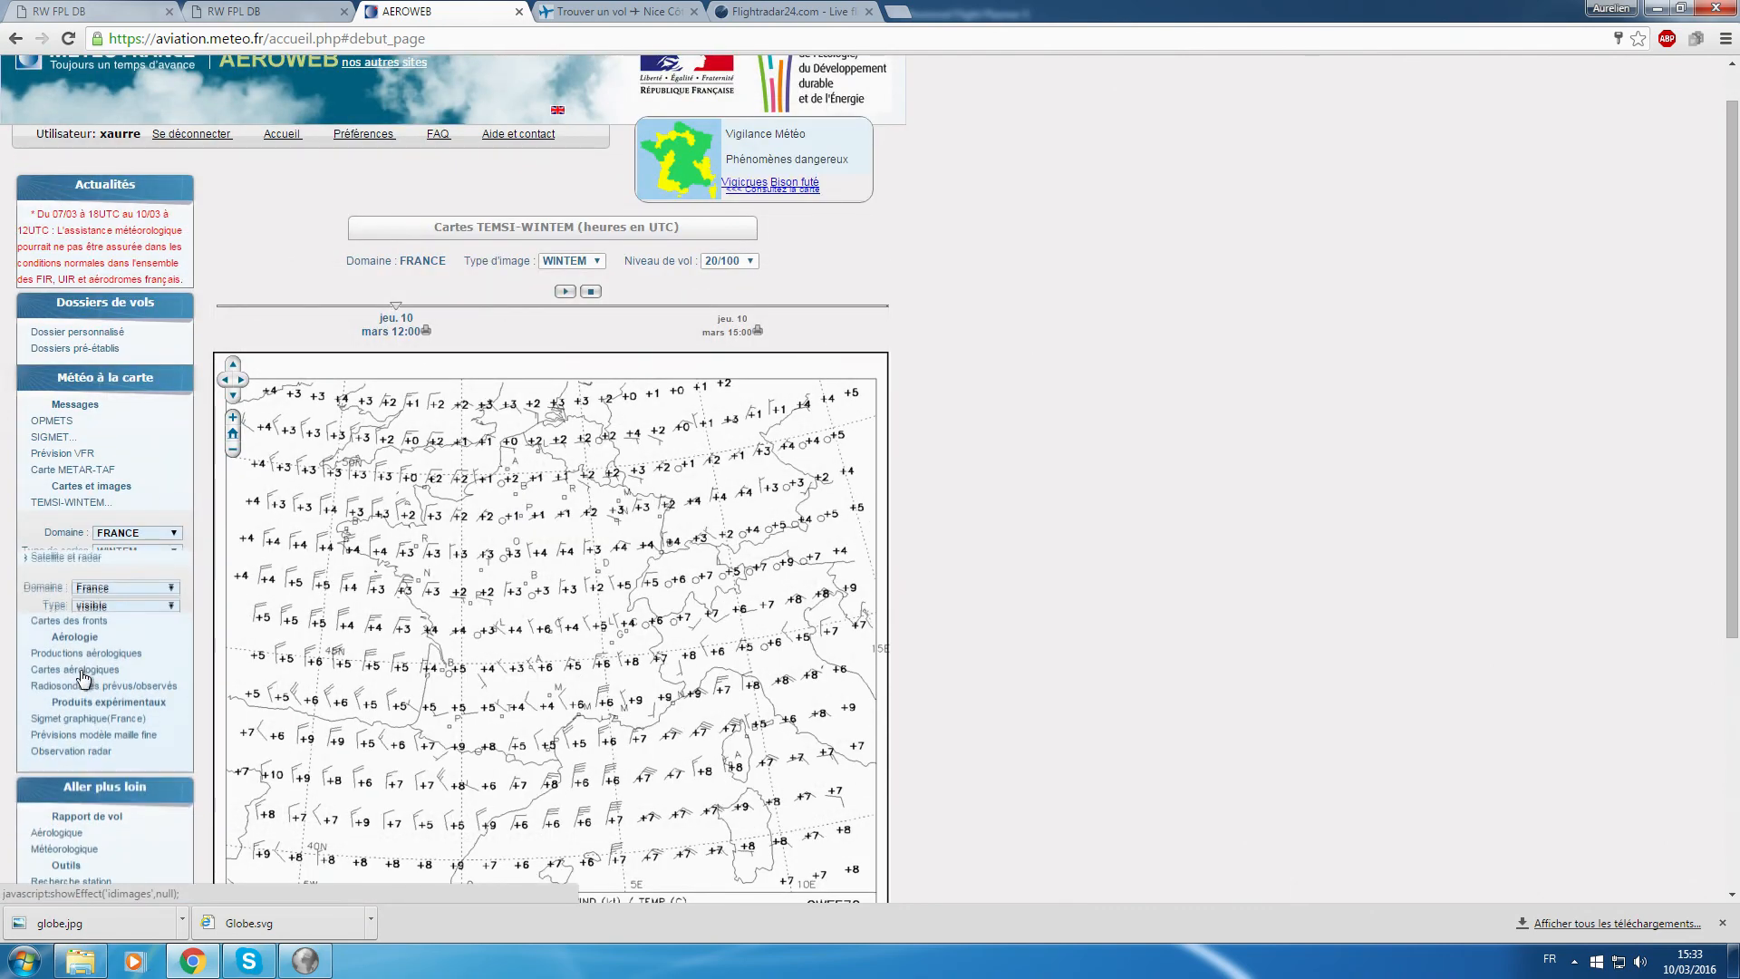
{"action": "left_click", "coordinate": [86, 583]}
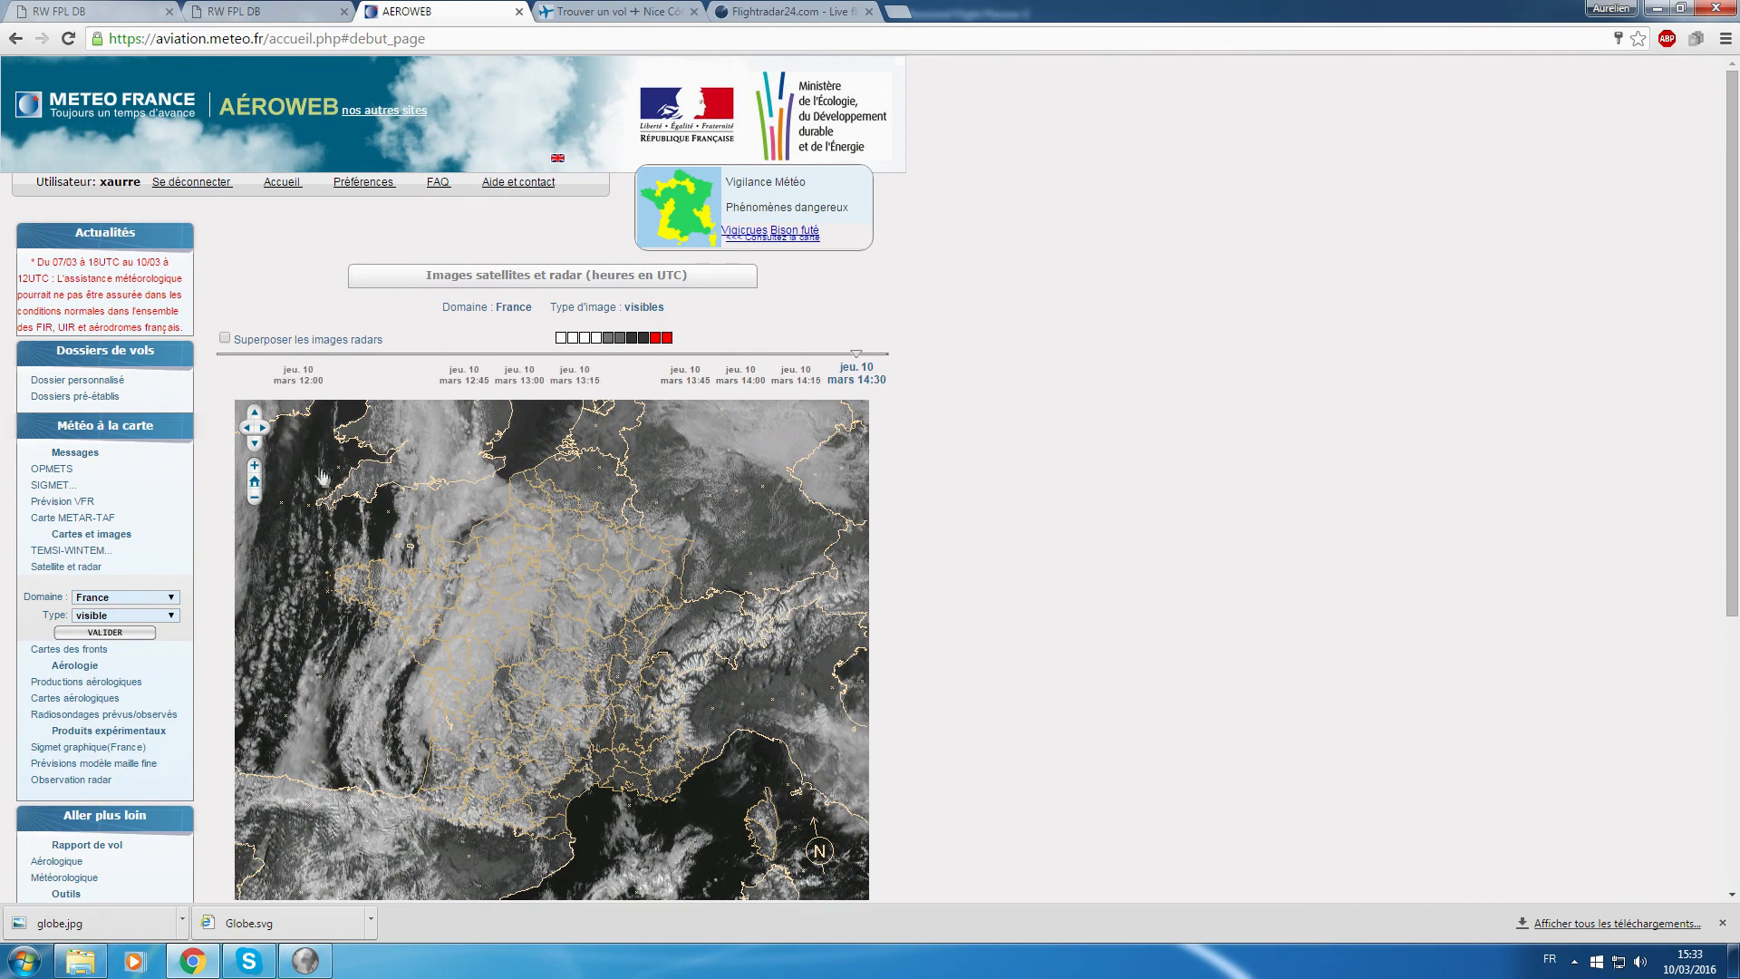
{"action": "scroll", "coordinate": [489, 503], "scroll_direction": "down", "scroll_amount": 2}
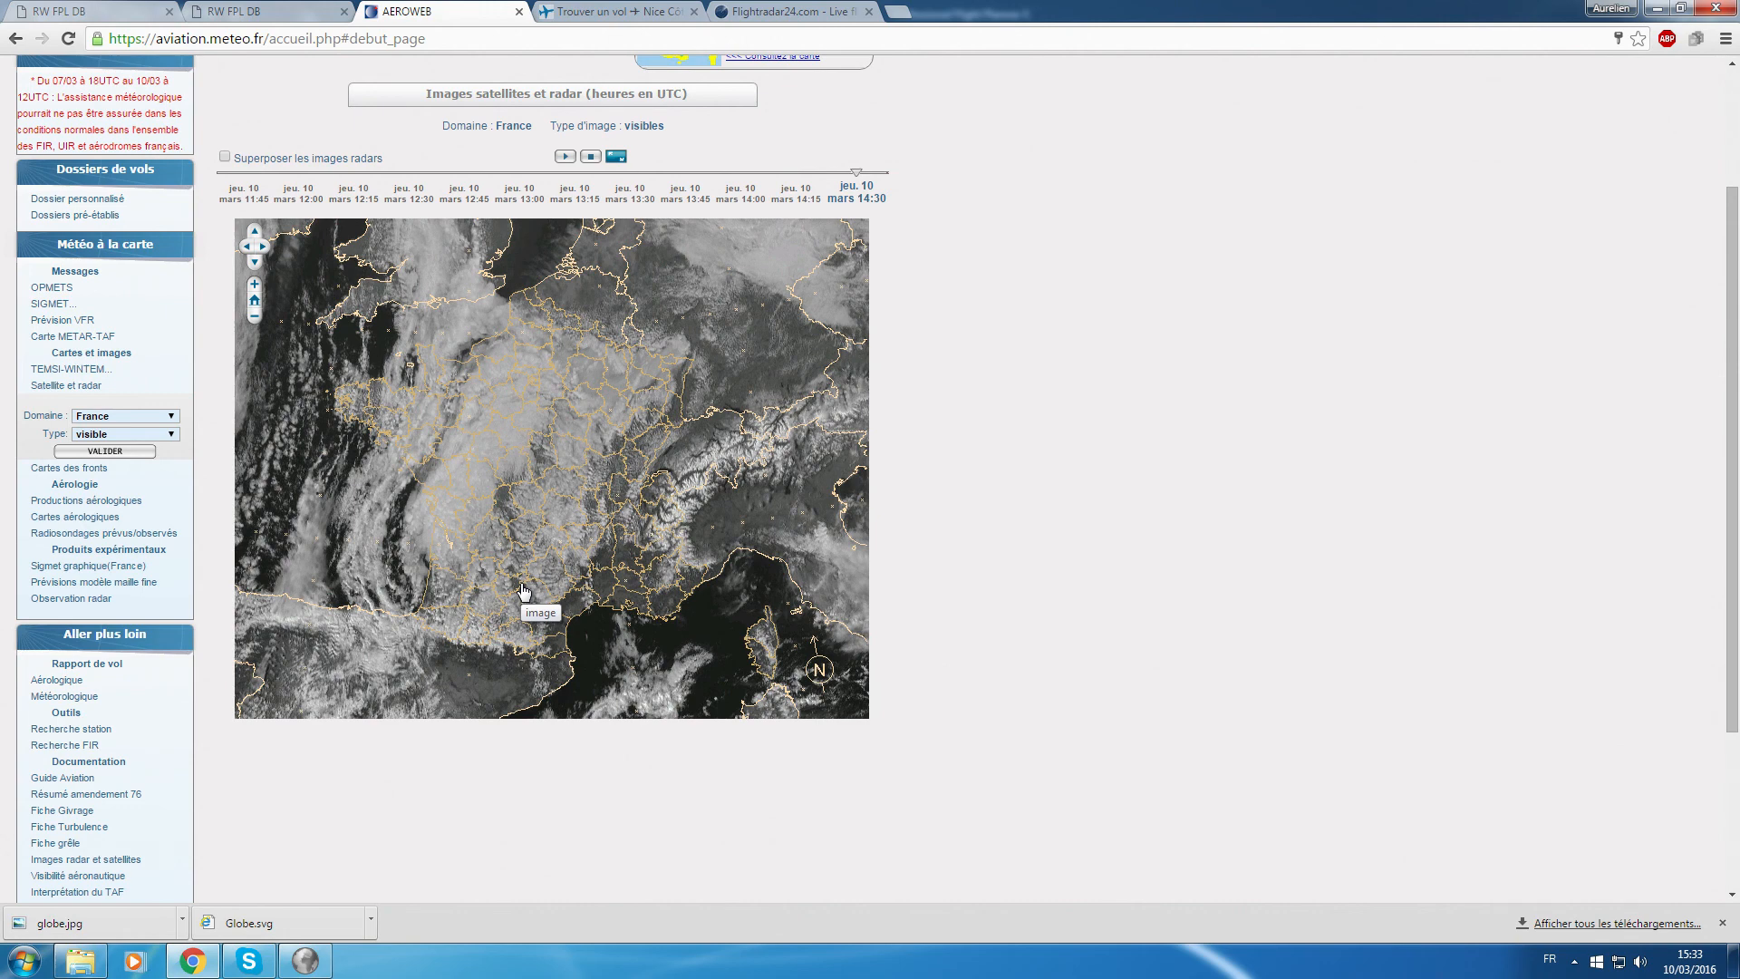
Switch back to Professional Flight Planner X and return to the header and route at the start of the flight plan.
{"action": "left_click", "coordinate": [304, 960]}
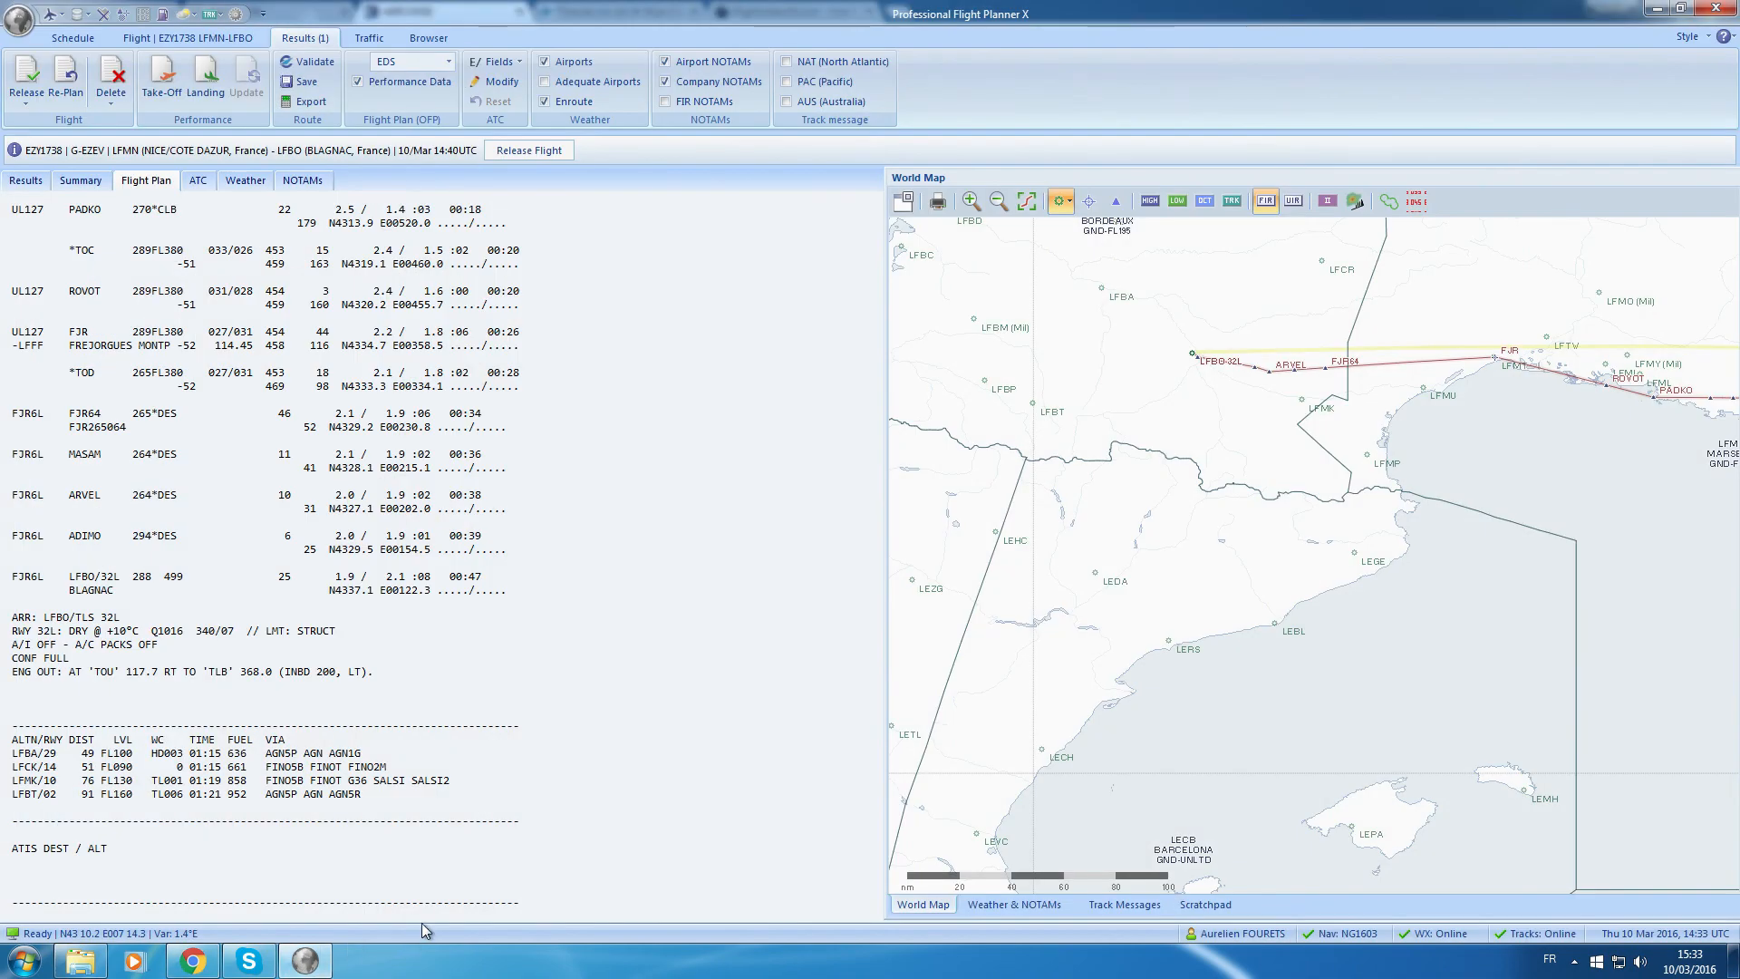
{"action": "scroll", "coordinate": [474, 416], "scroll_direction": "up", "scroll_amount": 3}
{"action": "scroll", "coordinate": [509, 438], "scroll_direction": "down", "scroll_amount": 3}
{"action": "scroll", "coordinate": [605, 541], "scroll_direction": "up", "scroll_amount": 10}
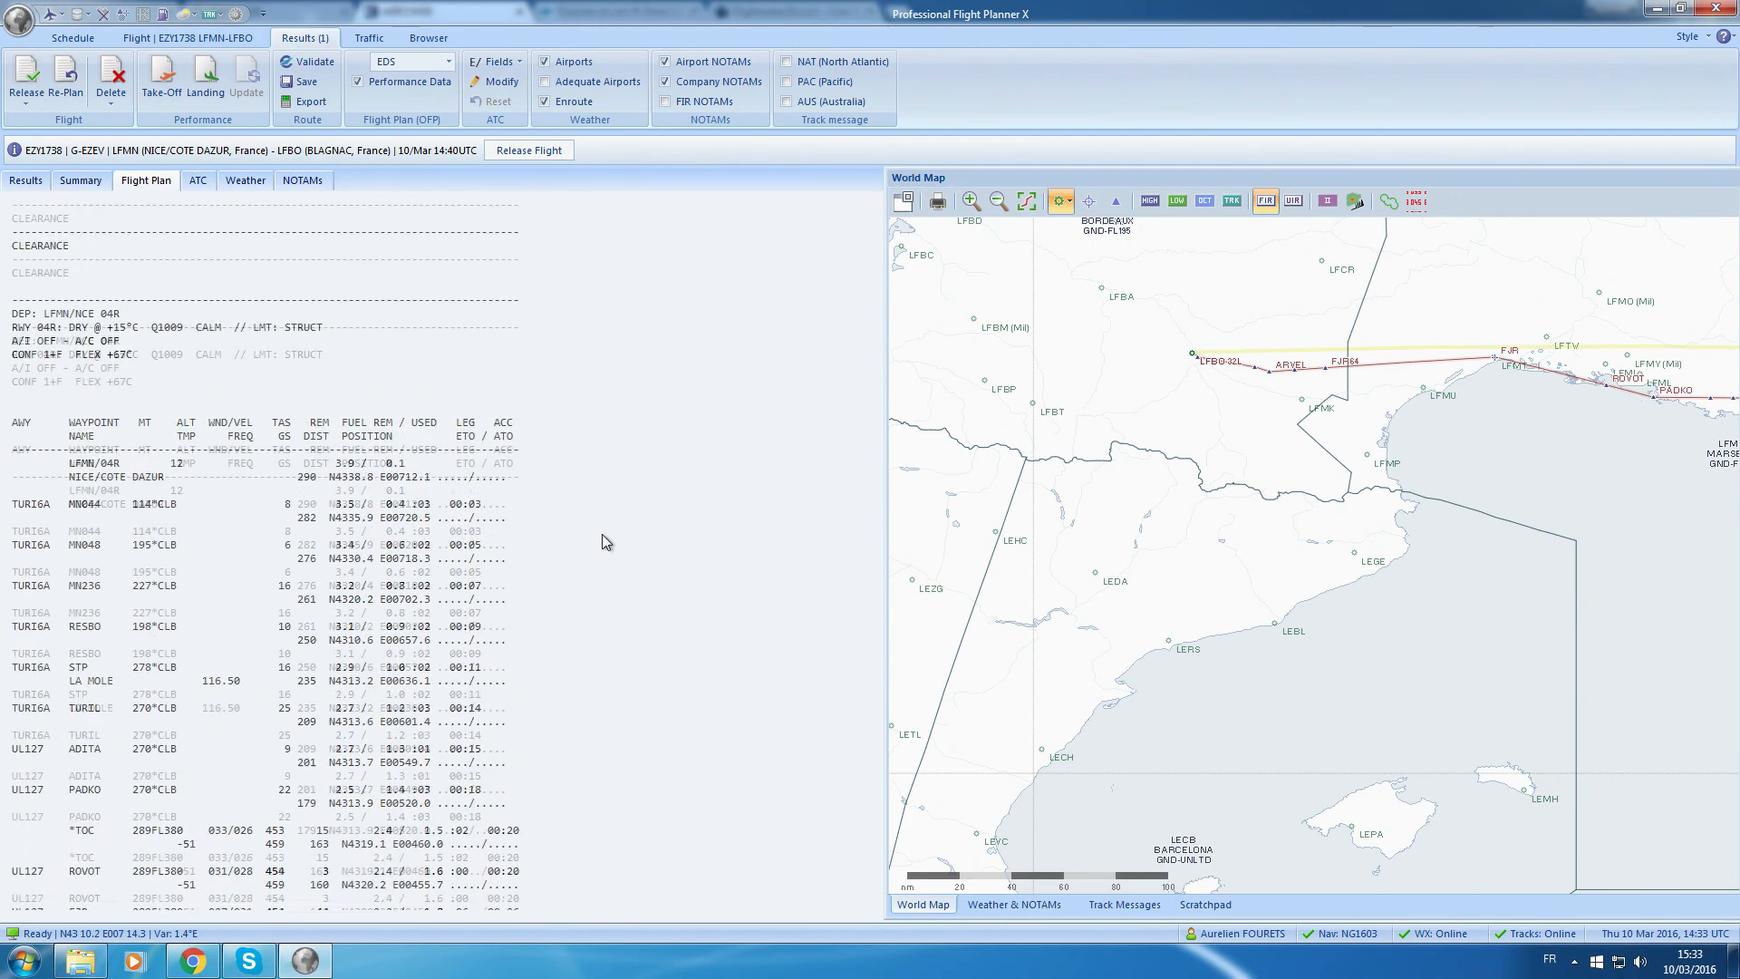
{"action": "scroll", "coordinate": [605, 541], "scroll_direction": "up", "scroll_amount": 5}
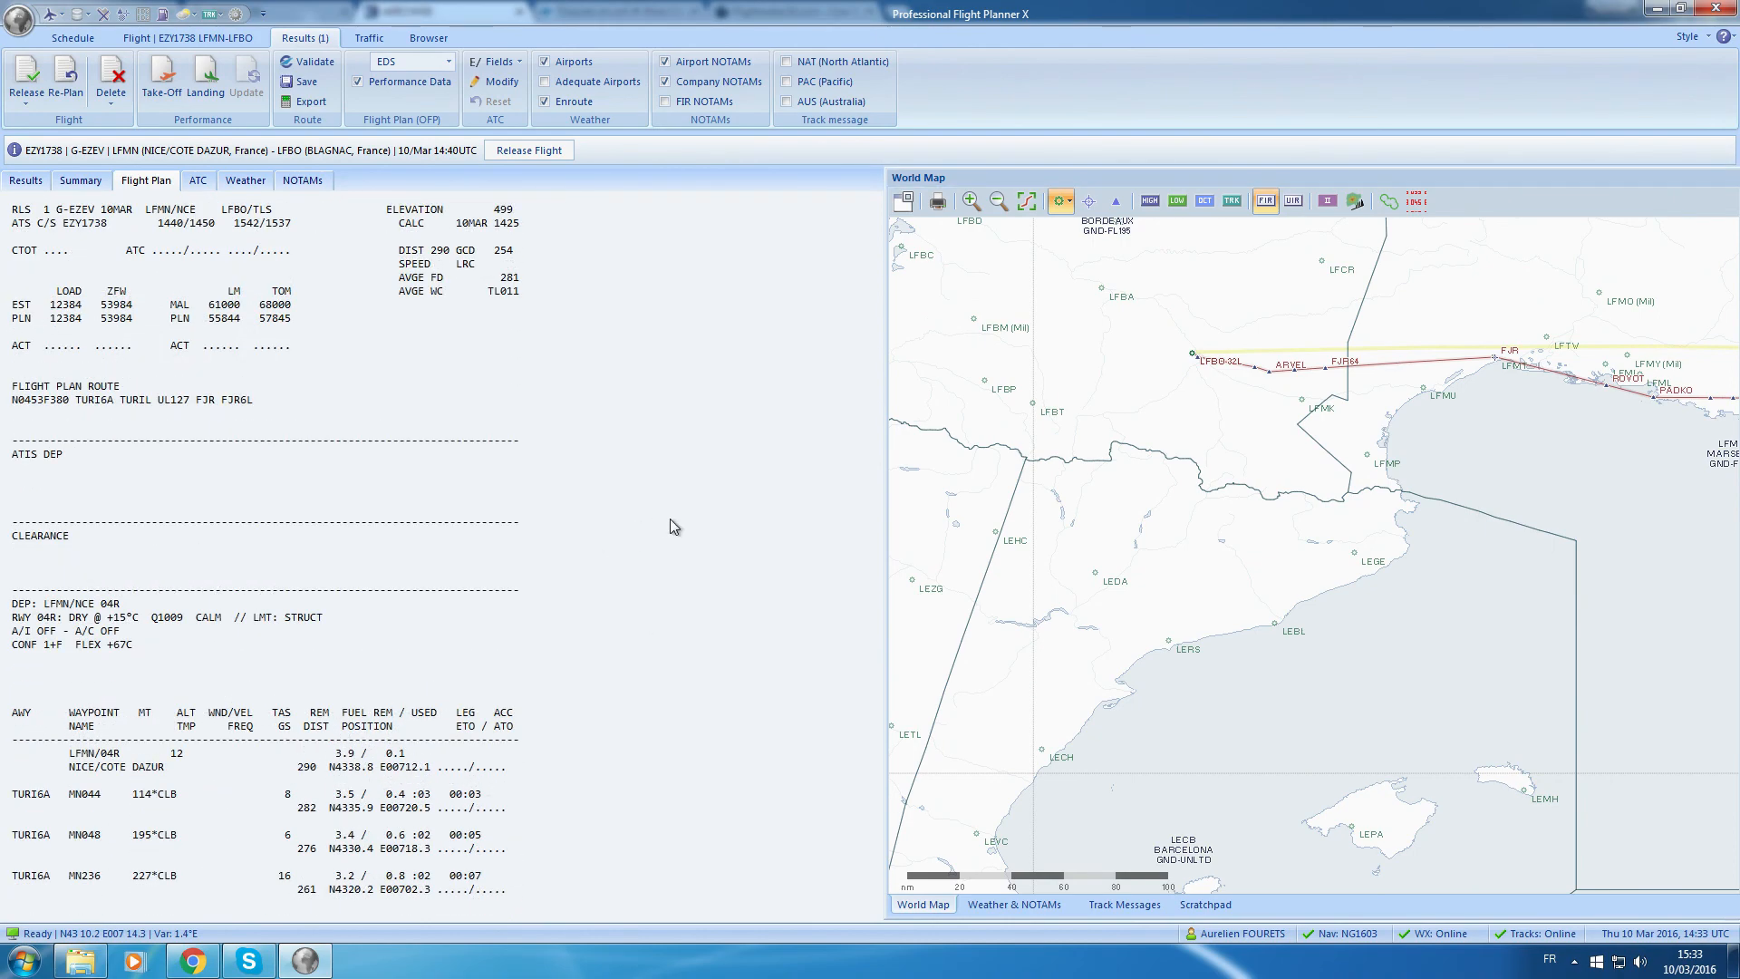
Examine the planned route on the world map from Nice to Toulouse, then in a wider view of France.
{"action": "scroll", "coordinate": [1107, 544], "scroll_direction": "down", "scroll_amount": 3}
{"action": "left_click_drag", "start_coordinate": [1519, 528], "coordinate": [1346, 551]}
{"action": "scroll", "coordinate": [1444, 526], "scroll_direction": "up", "scroll_amount": 3}
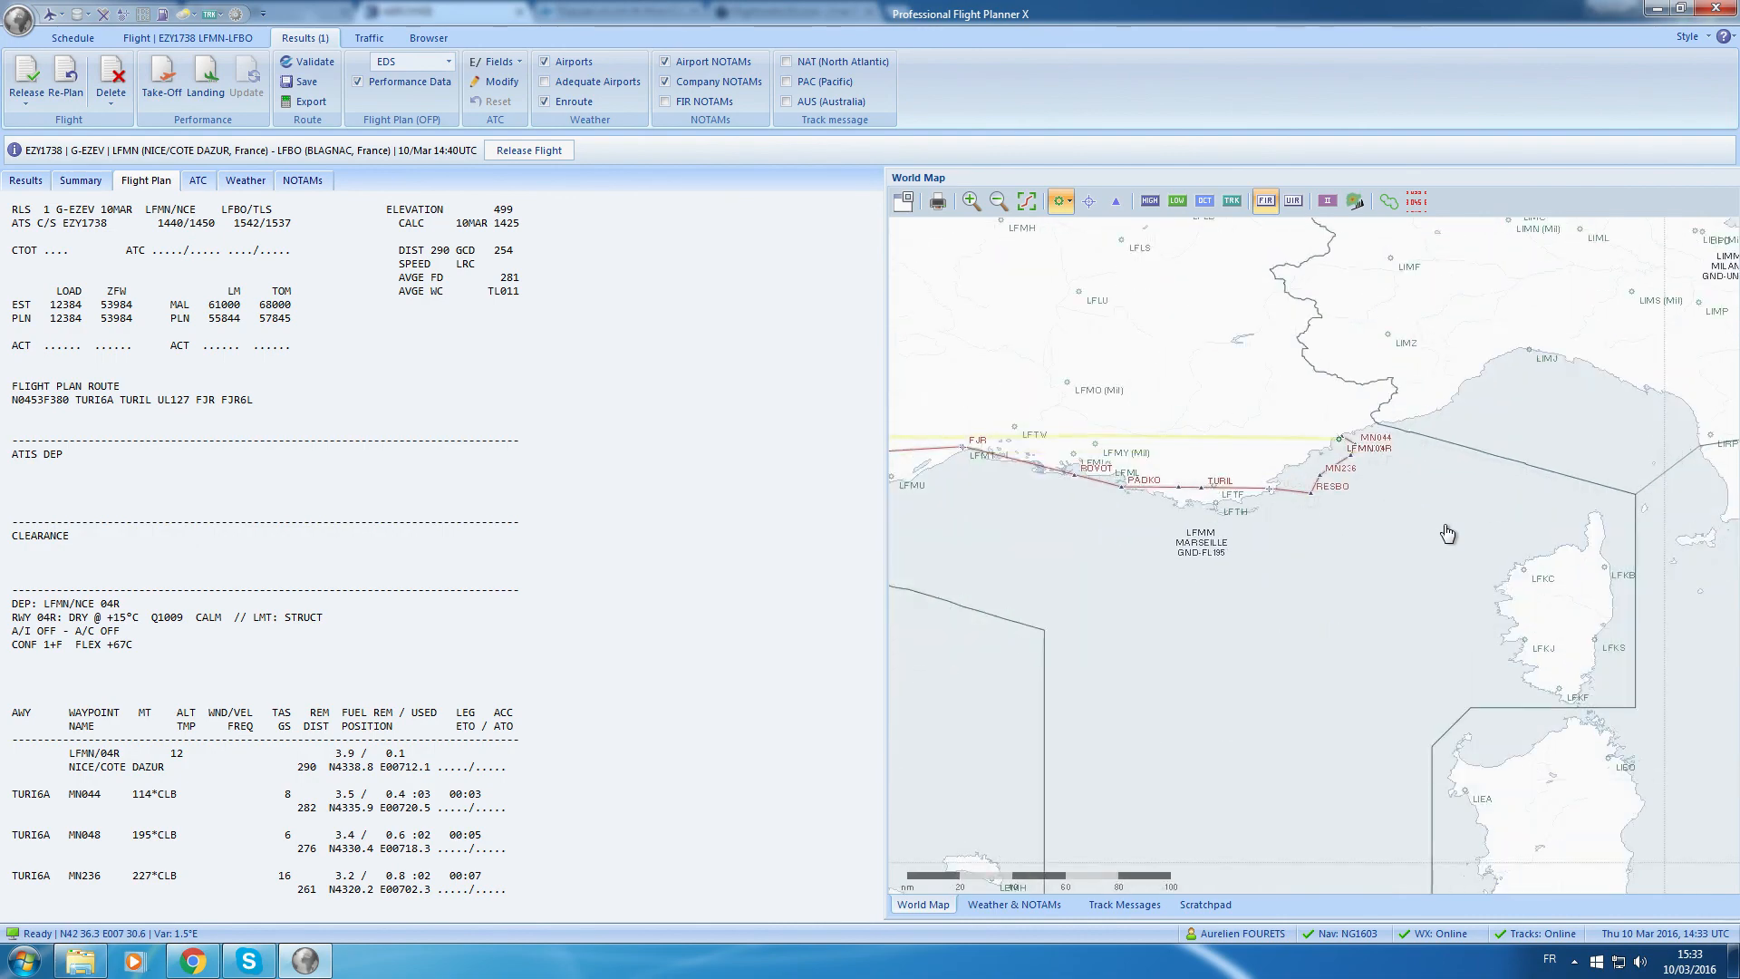
{"action": "scroll", "coordinate": [1281, 548], "scroll_direction": "down", "scroll_amount": 1}
{"action": "scroll", "coordinate": [1175, 577], "scroll_direction": "down", "scroll_amount": 1}
{"action": "left_click_drag", "start_coordinate": [1156, 596], "coordinate": [1289, 609]}
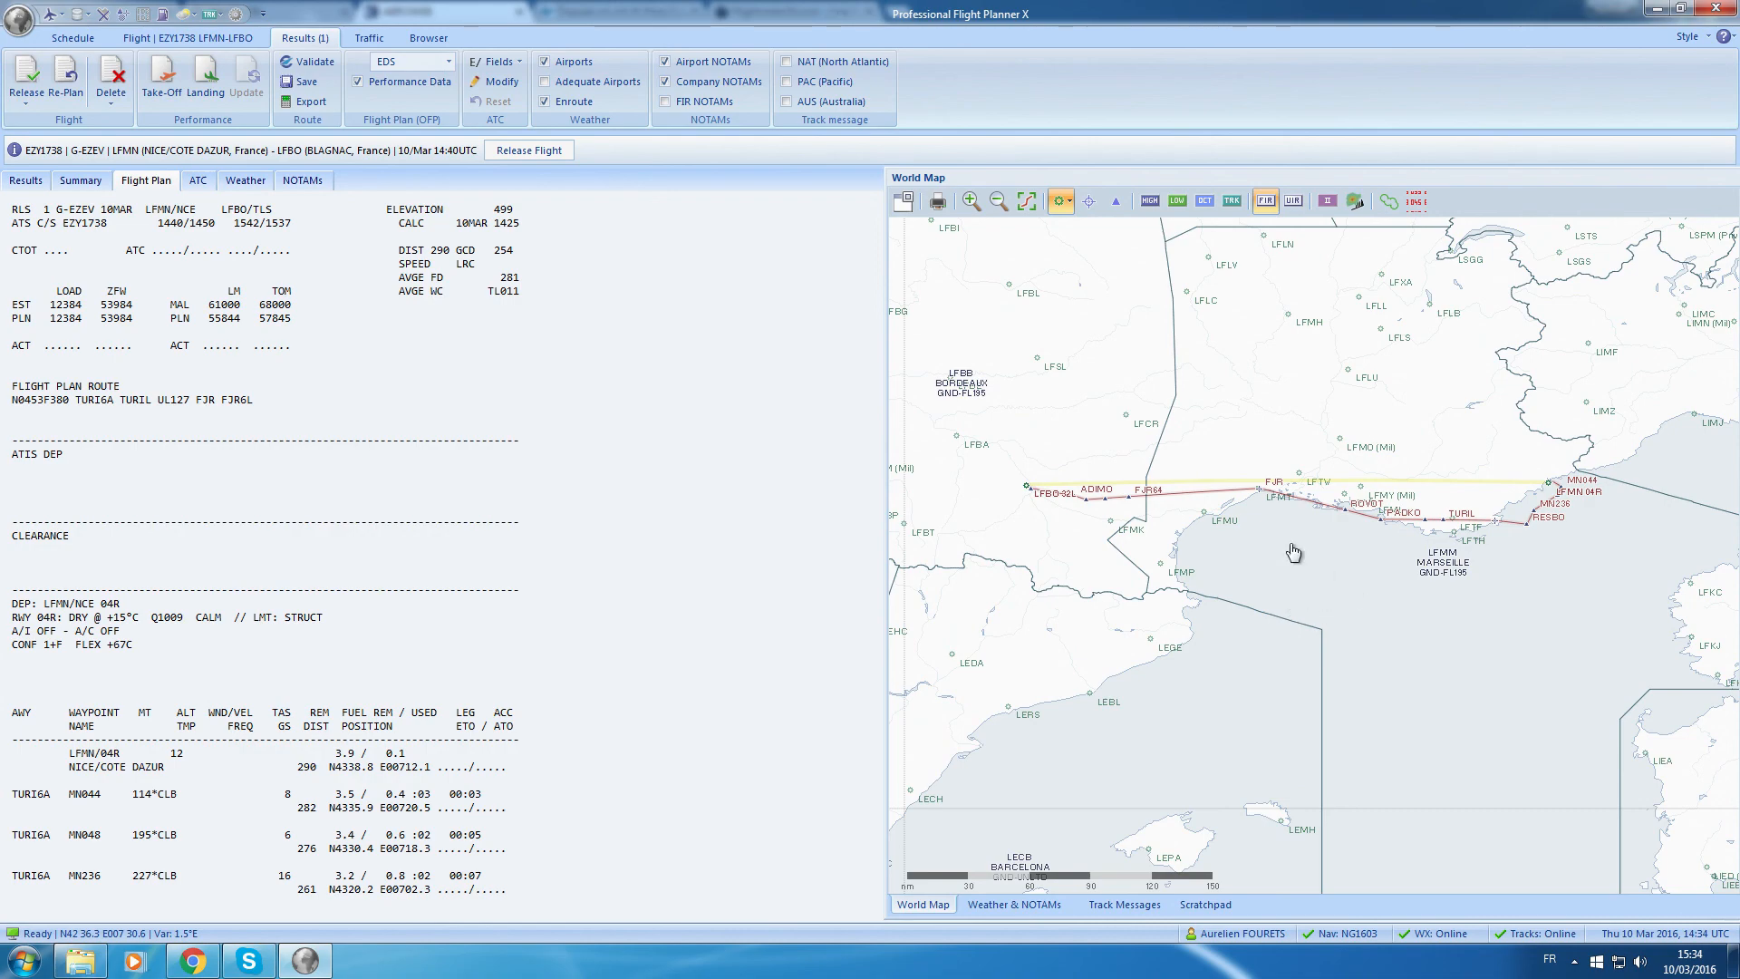
{"action": "scroll", "coordinate": [1293, 550], "scroll_direction": "down", "scroll_amount": 3}
{"action": "scroll", "coordinate": [1293, 550], "scroll_direction": "up", "scroll_amount": 2}
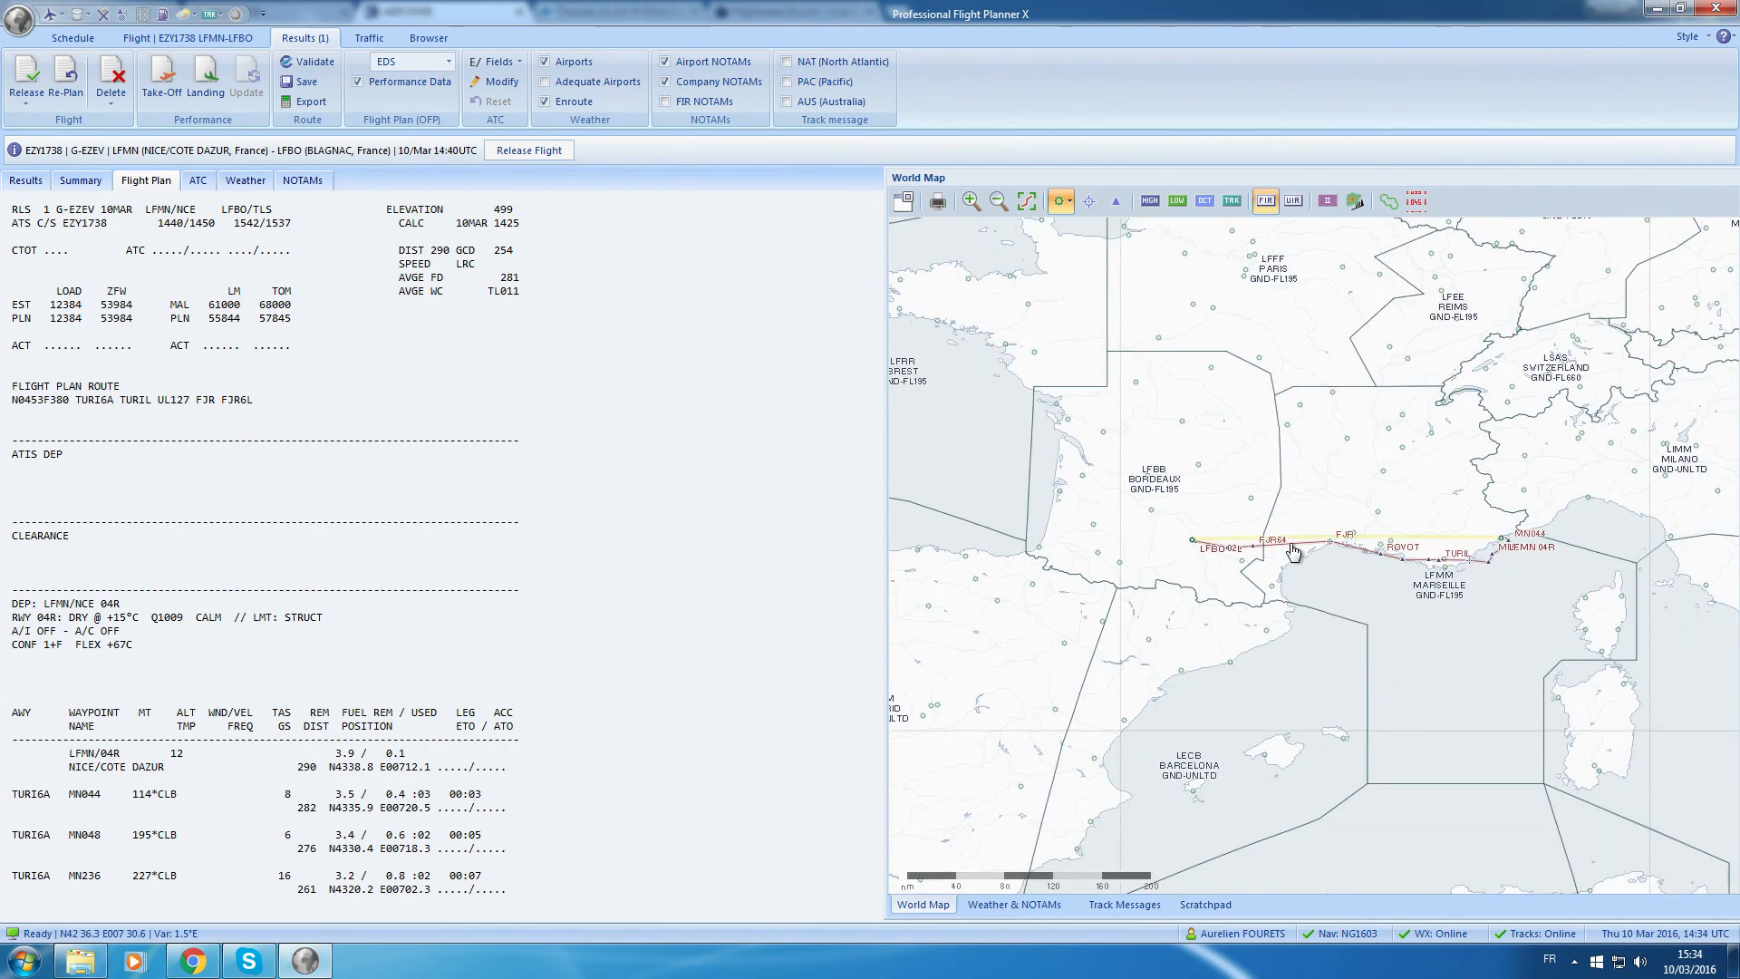